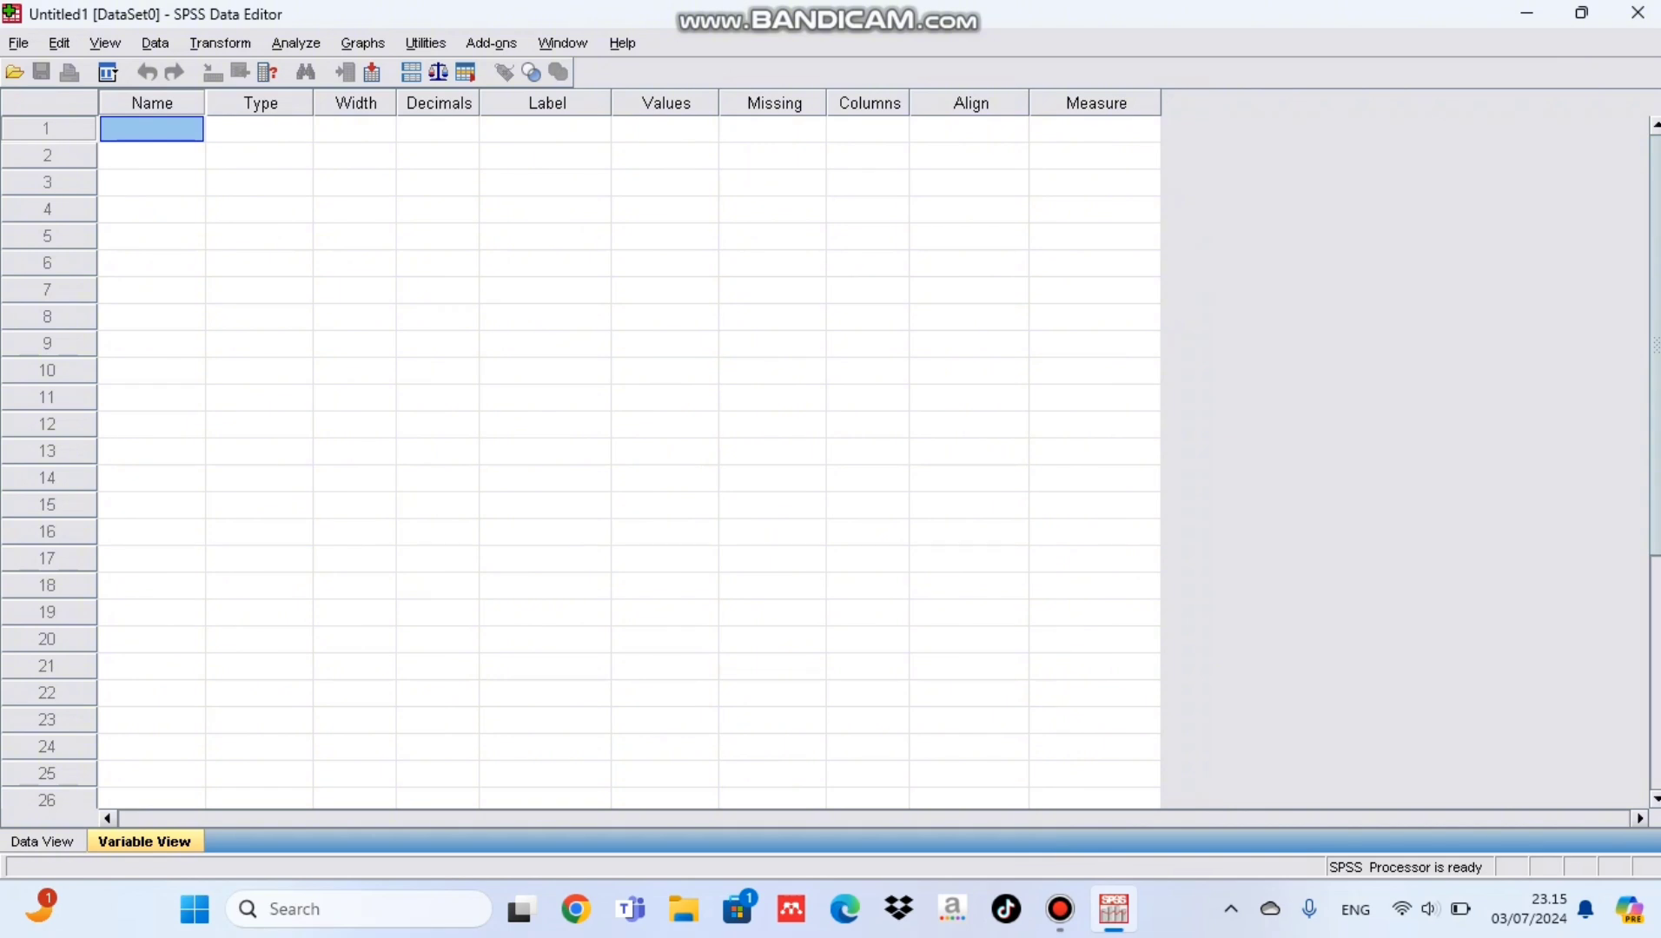
Step: Define the first variable as nama and set its type to String
{"action": "type", "text": "nama"}
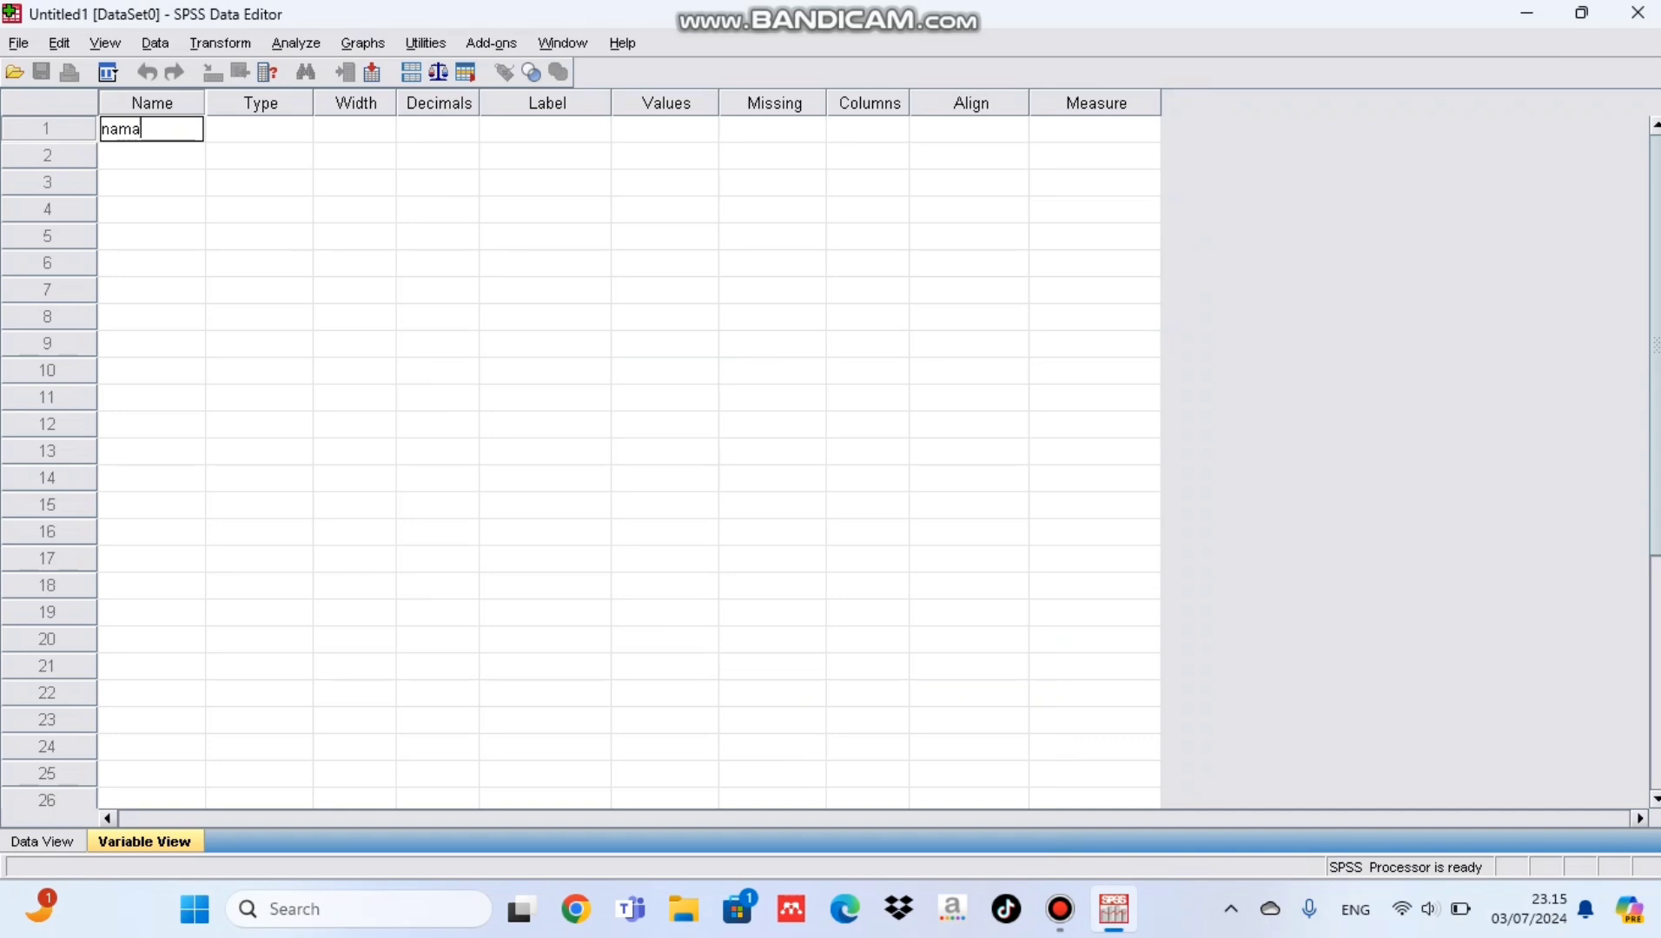
{"action": "left_click", "coordinate": [275, 129]}
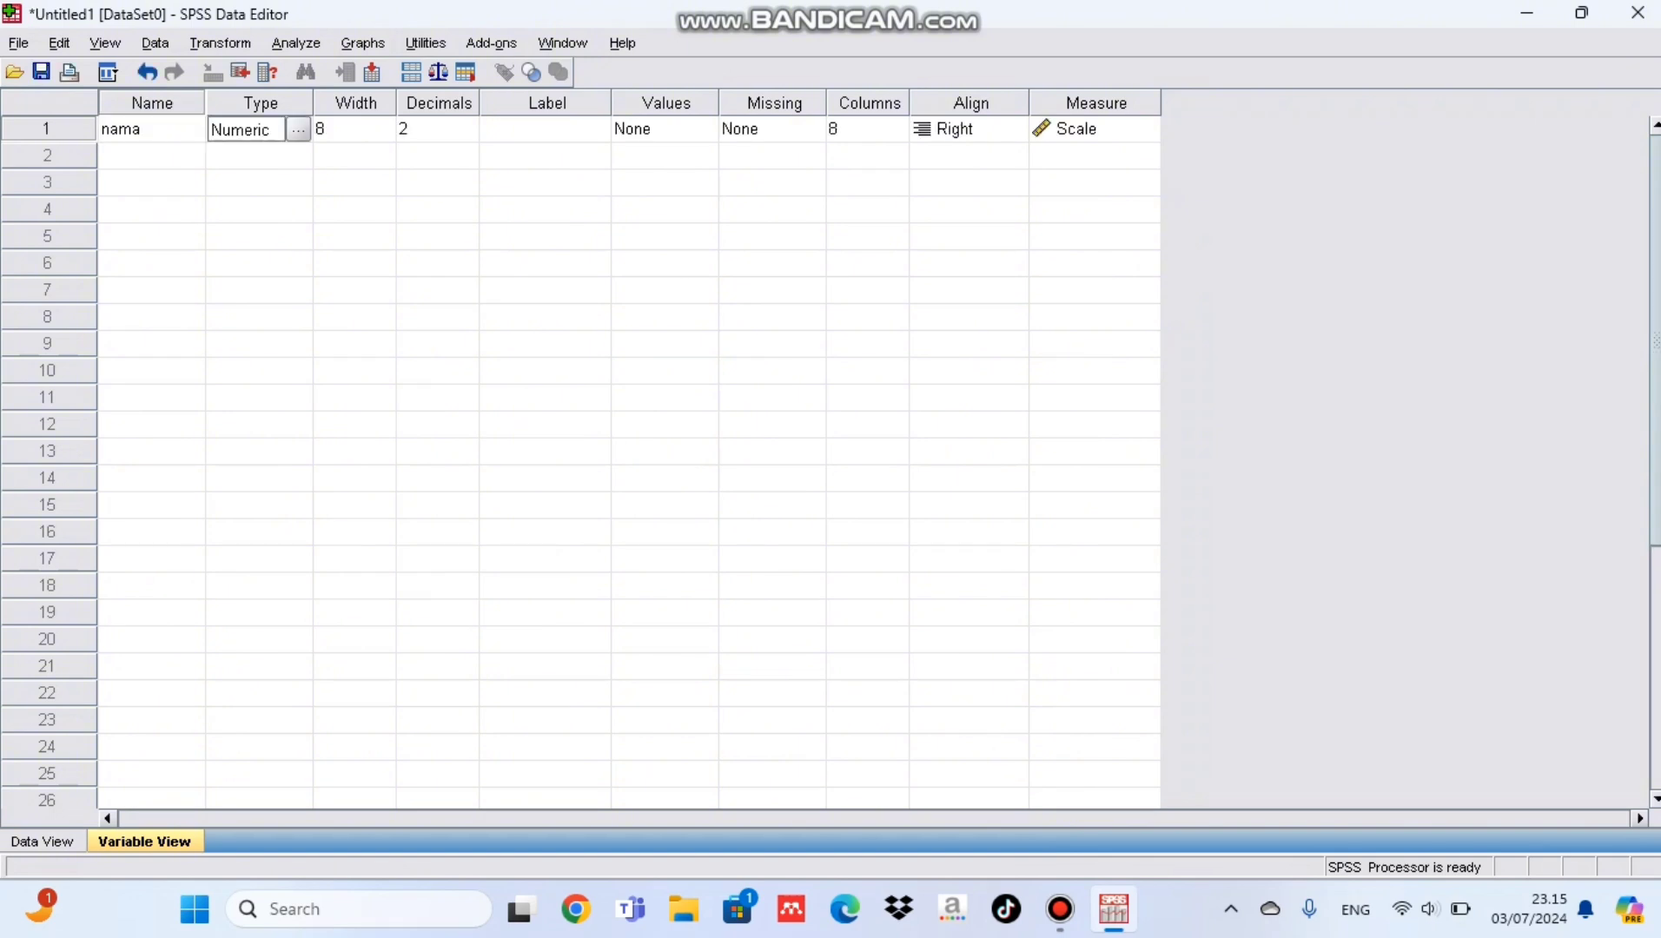
{"action": "left_click", "coordinate": [298, 129]}
{"action": "left_click", "coordinate": [681, 537]}
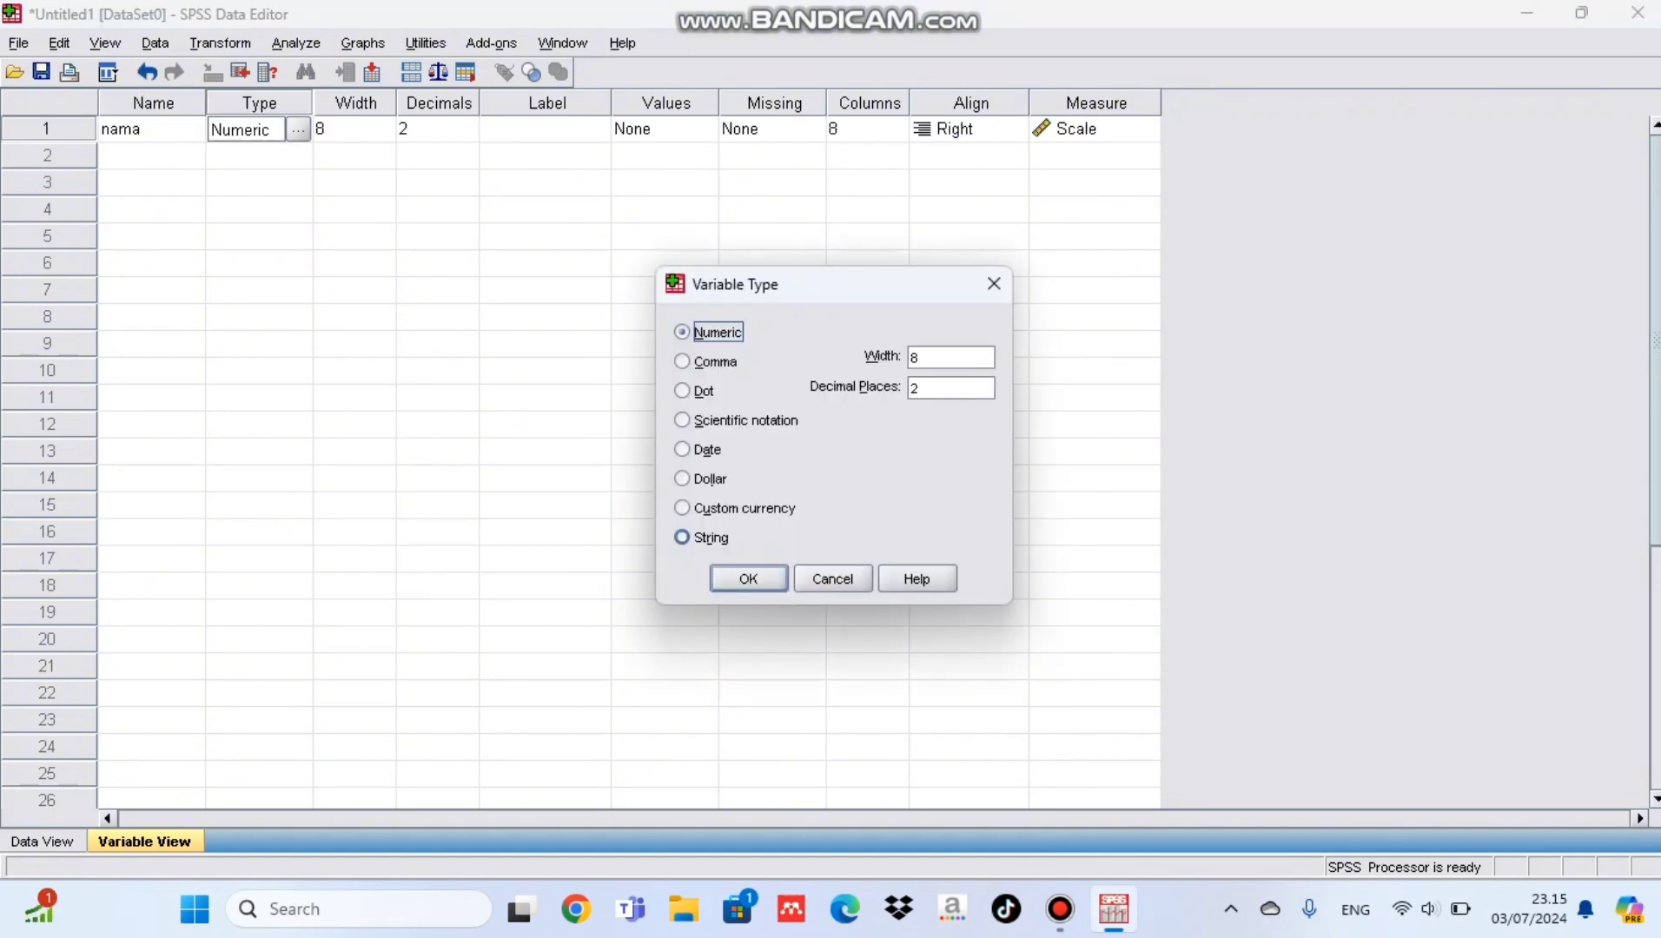
{"action": "left_click", "coordinate": [745, 578]}
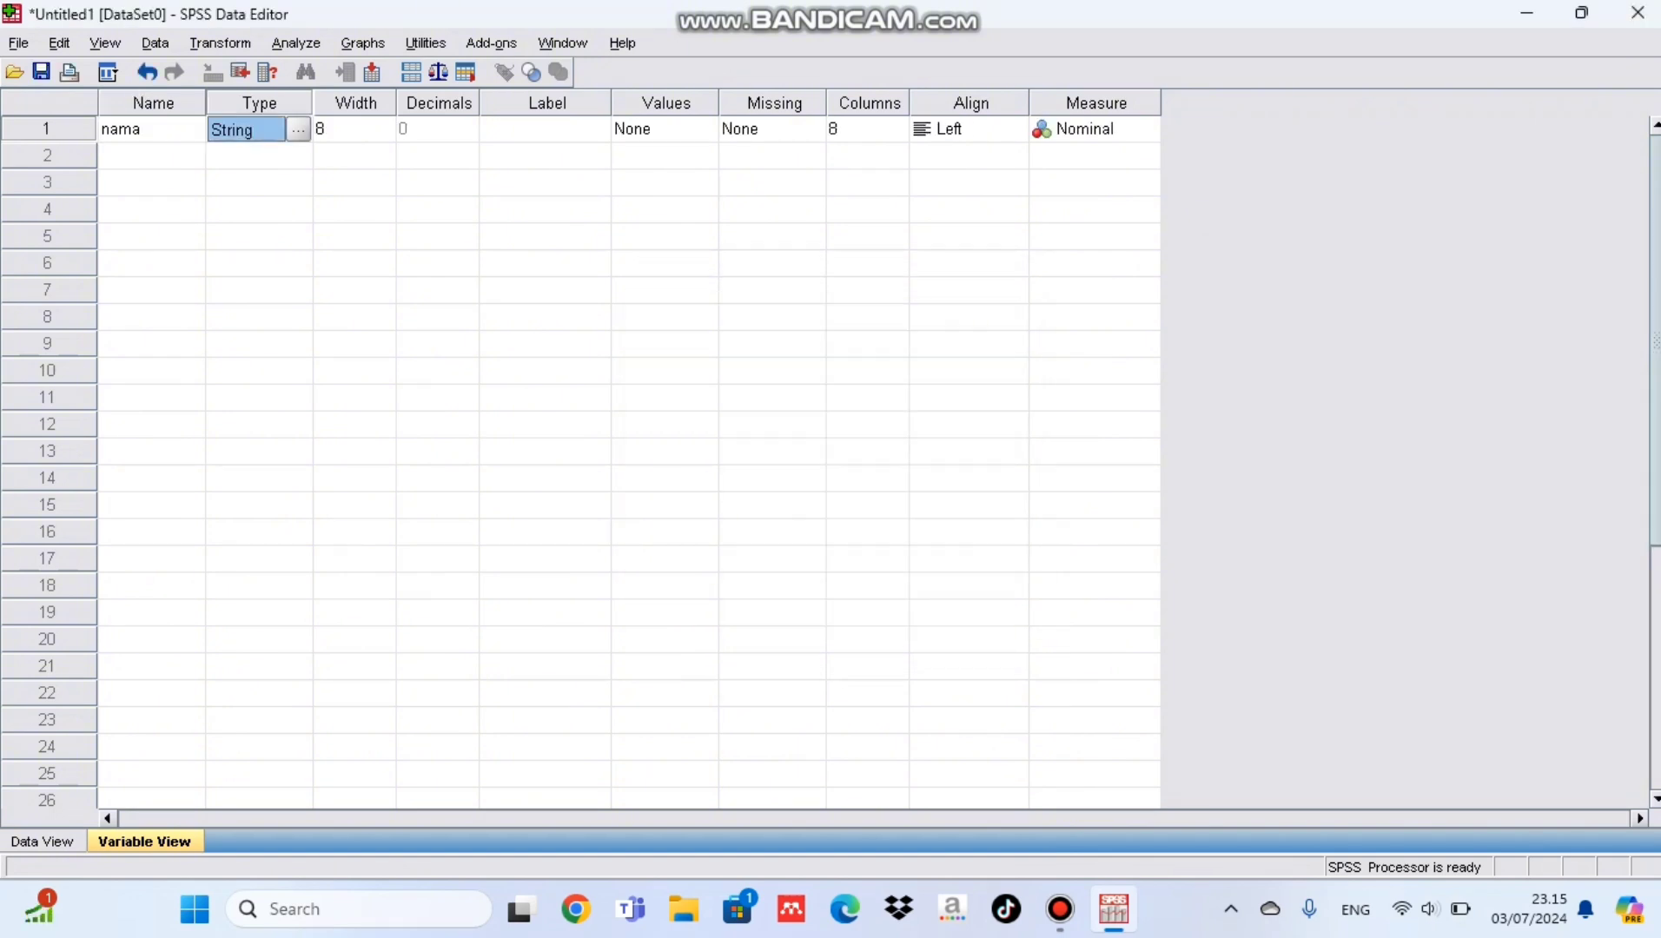
Step: Add a second variable named umur, keeping the default Numeric type
{"action": "left_click", "coordinate": [151, 157]}
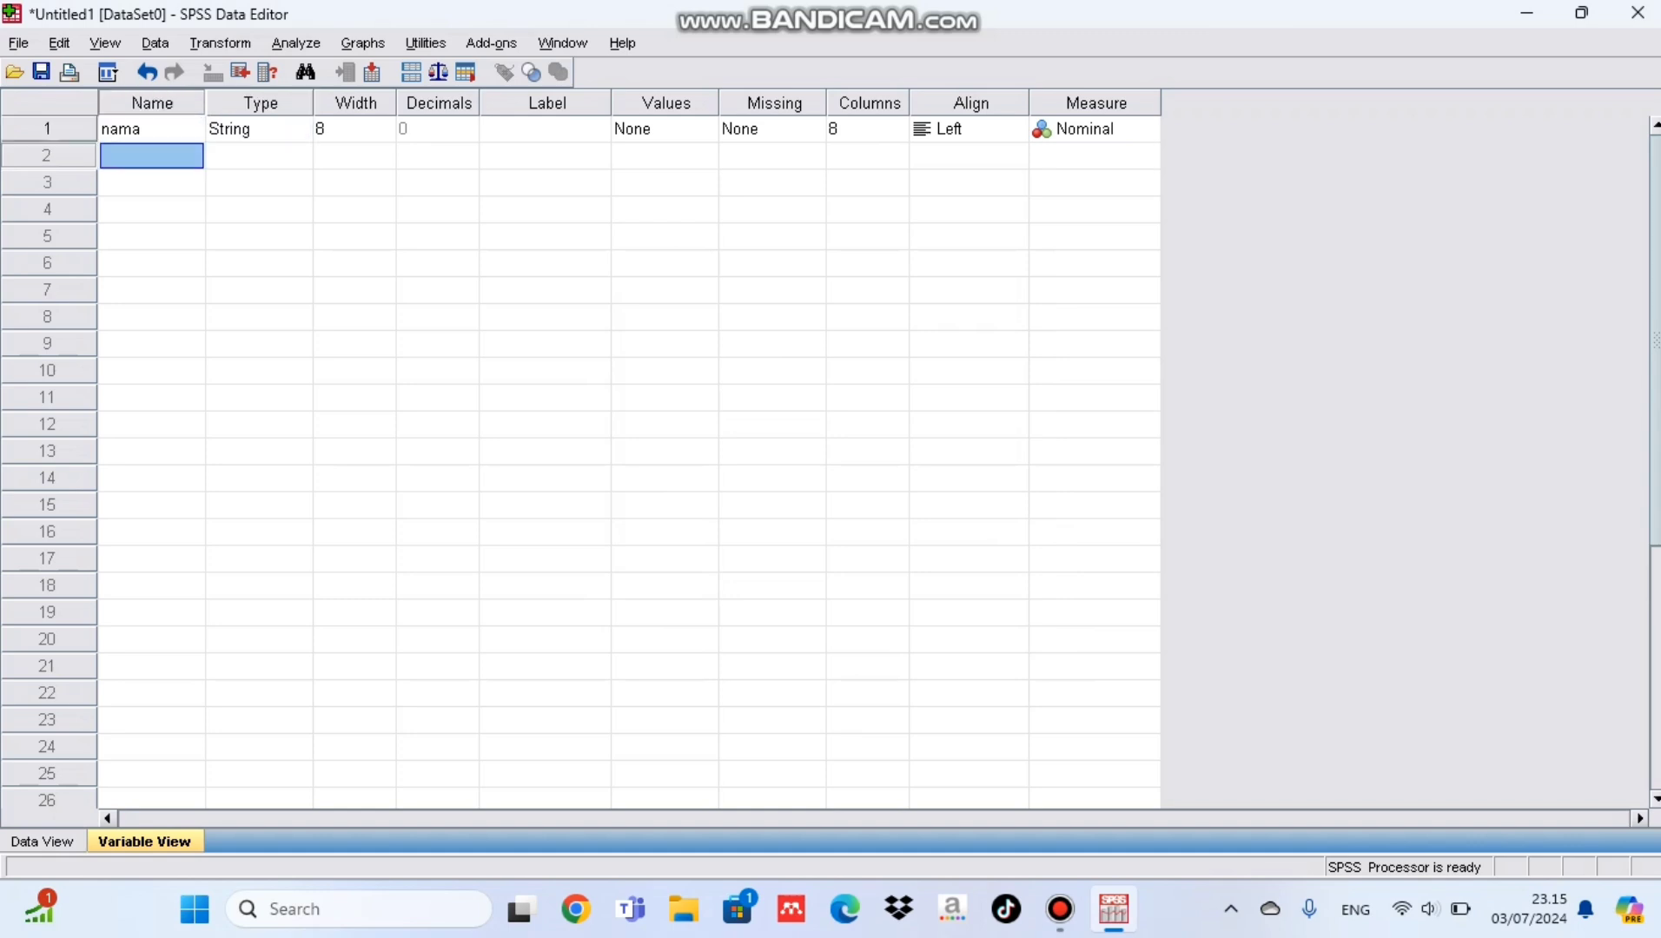
{"action": "type", "text": "umur"}
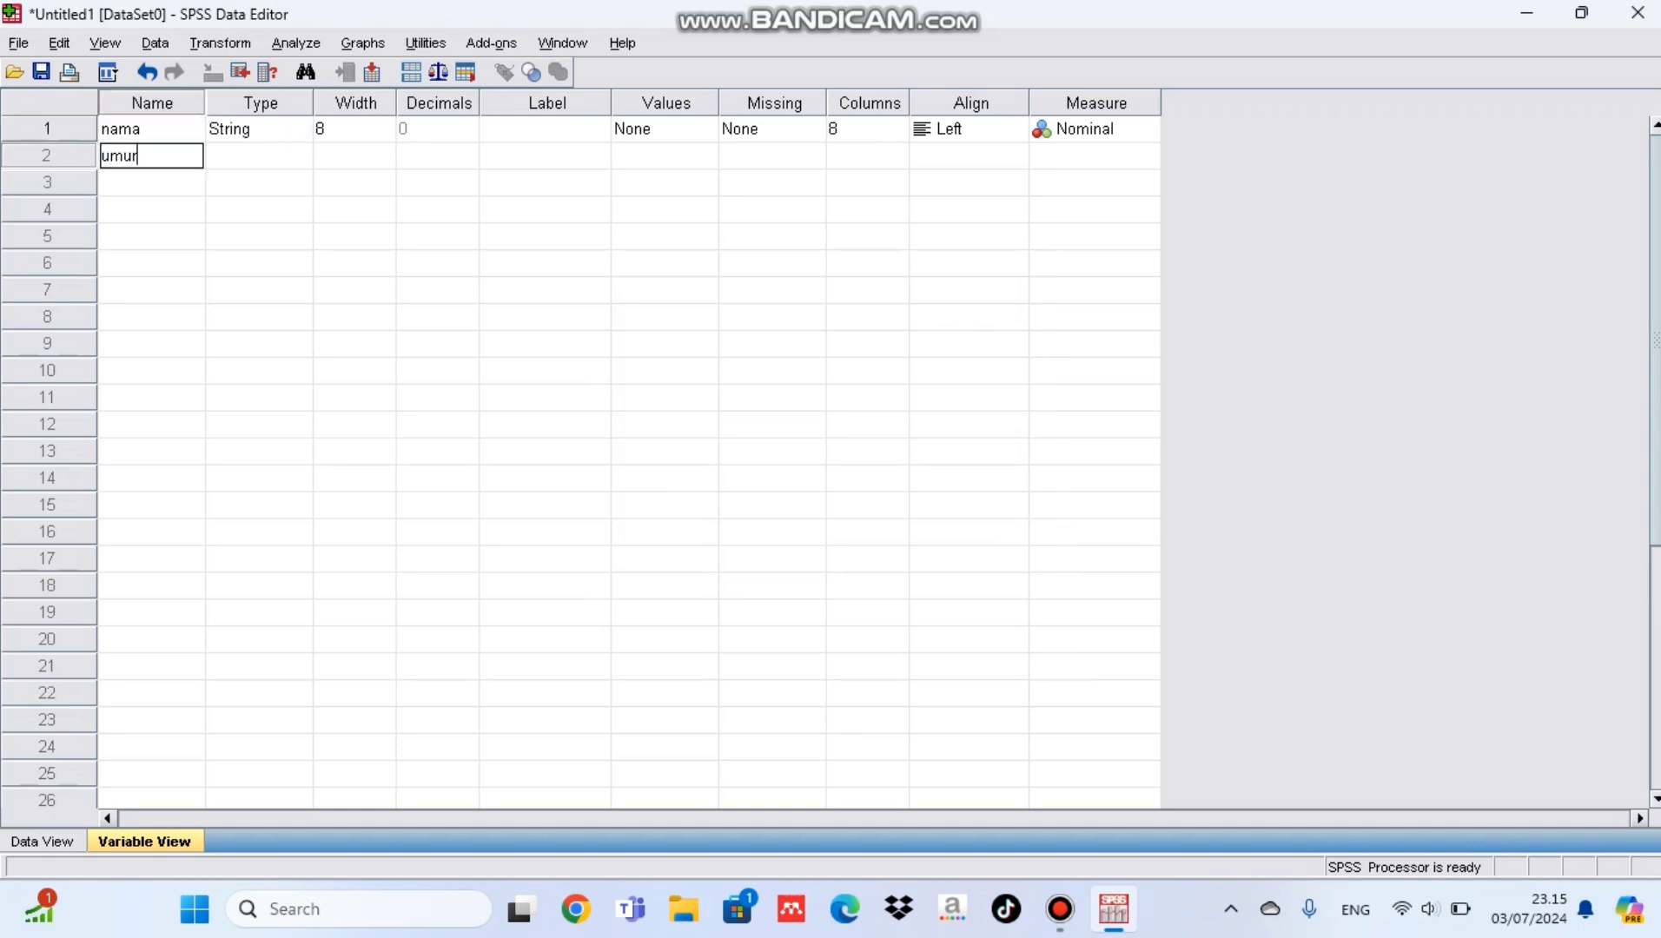
{"action": "left_click", "coordinate": [247, 156]}
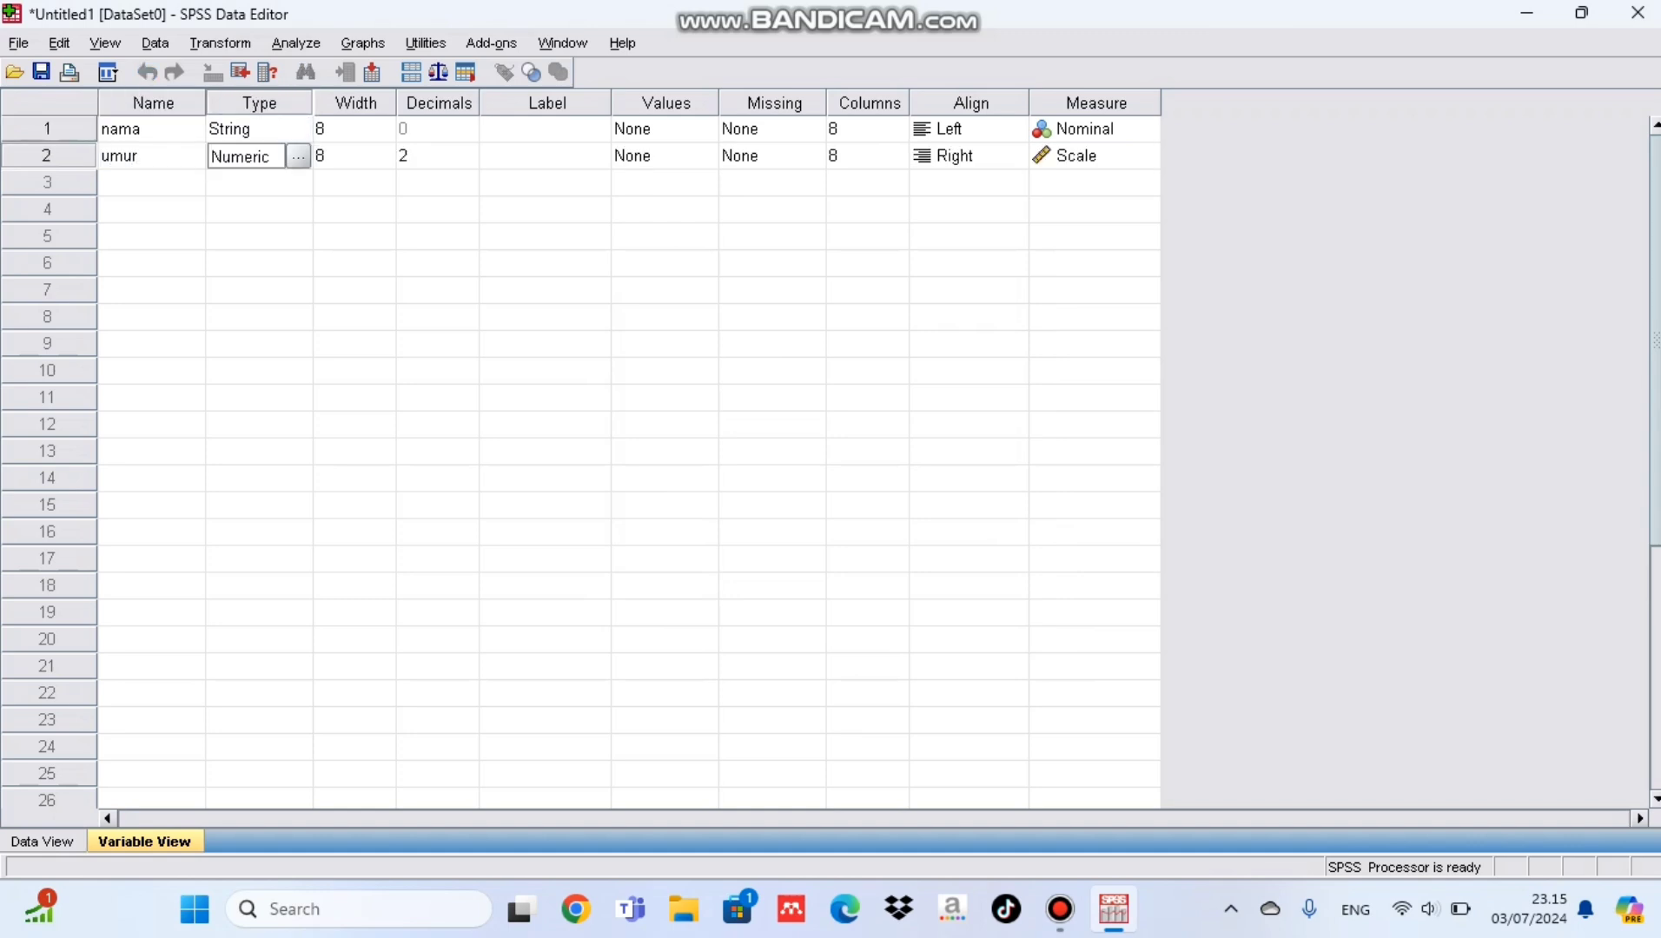
Step: Add a third variable named jeke and set its type to String
{"action": "left_click", "coordinate": [151, 183]}
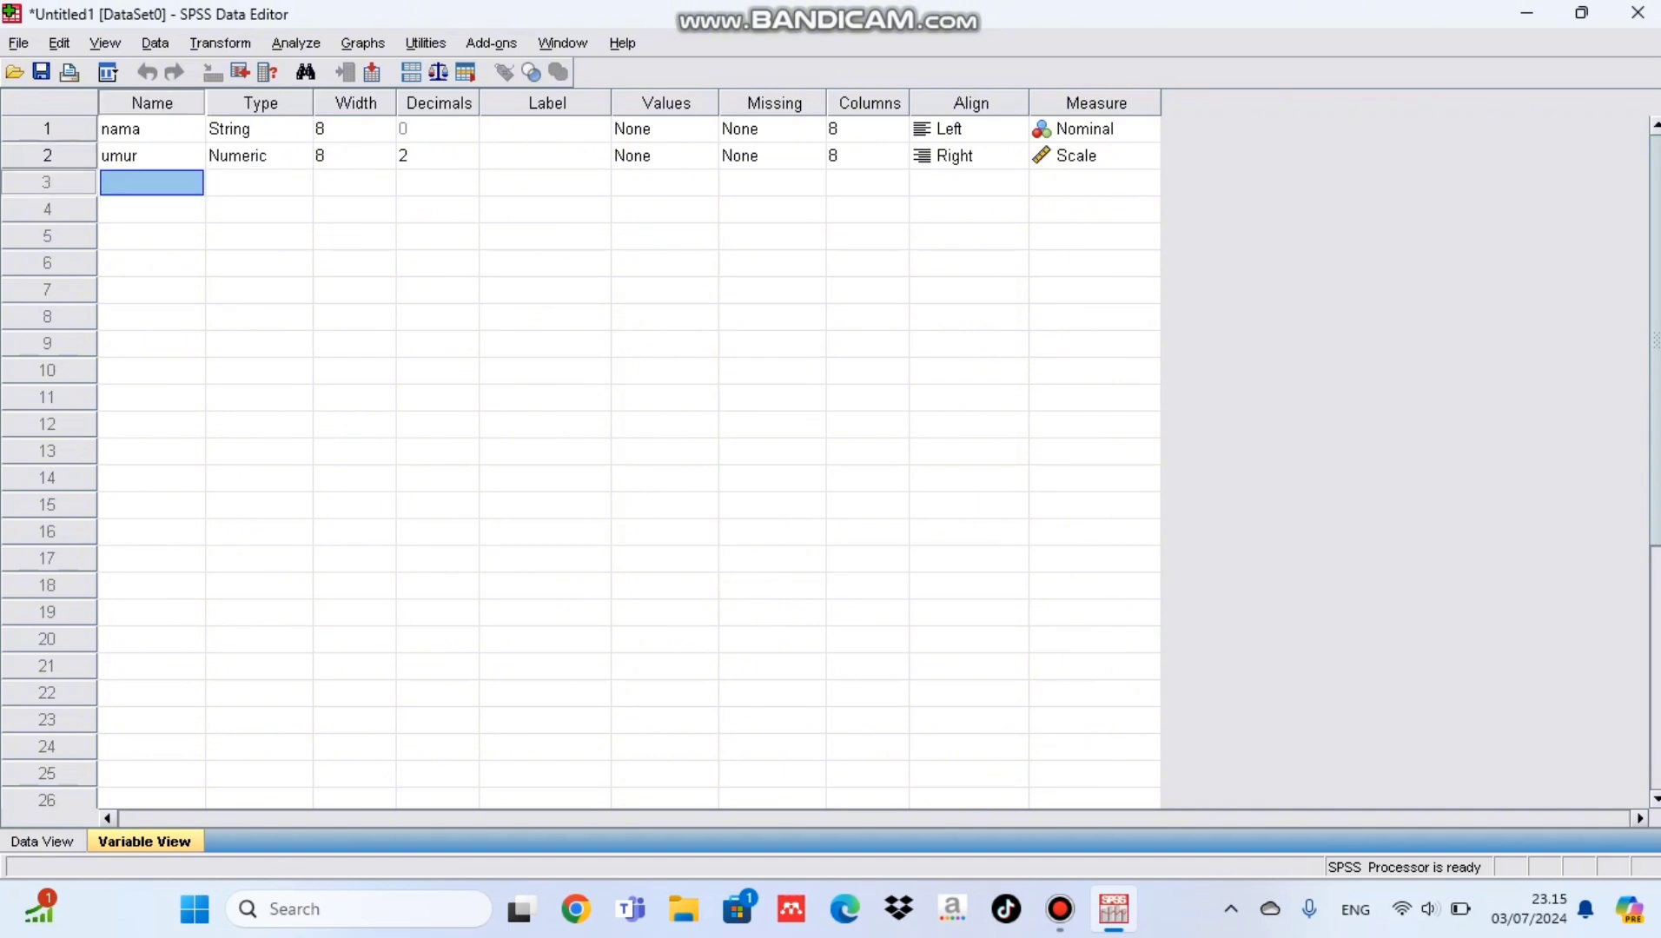
{"action": "type", "text": "jeke"}
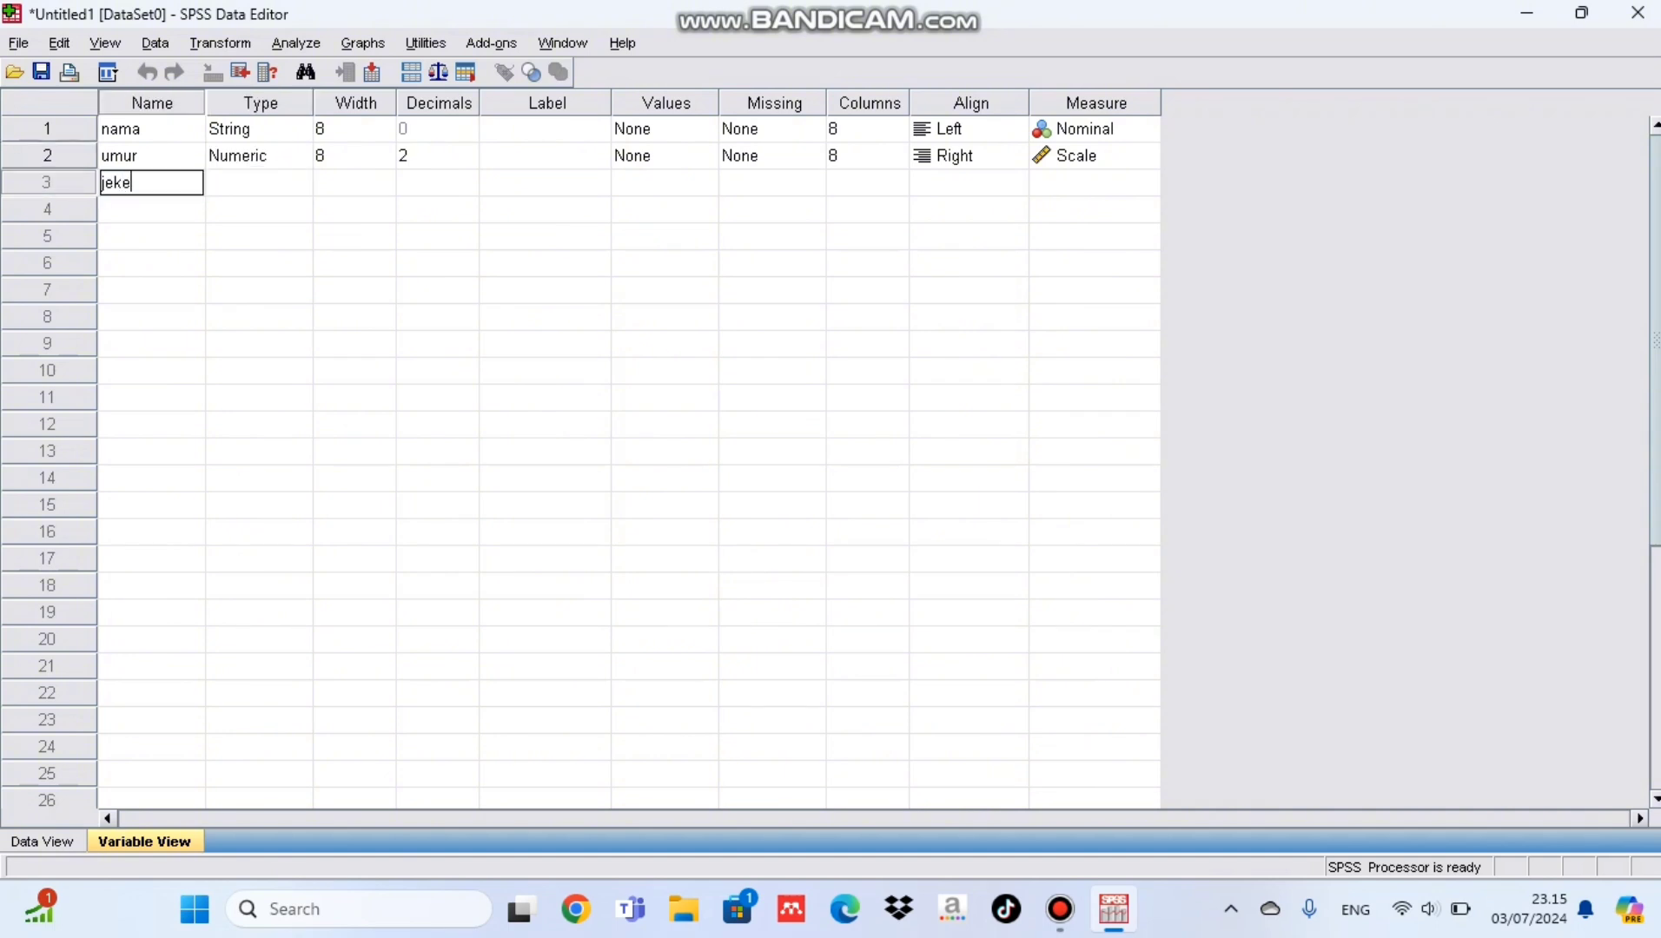
{"action": "left_click", "coordinate": [247, 183]}
{"action": "left_click", "coordinate": [298, 183]}
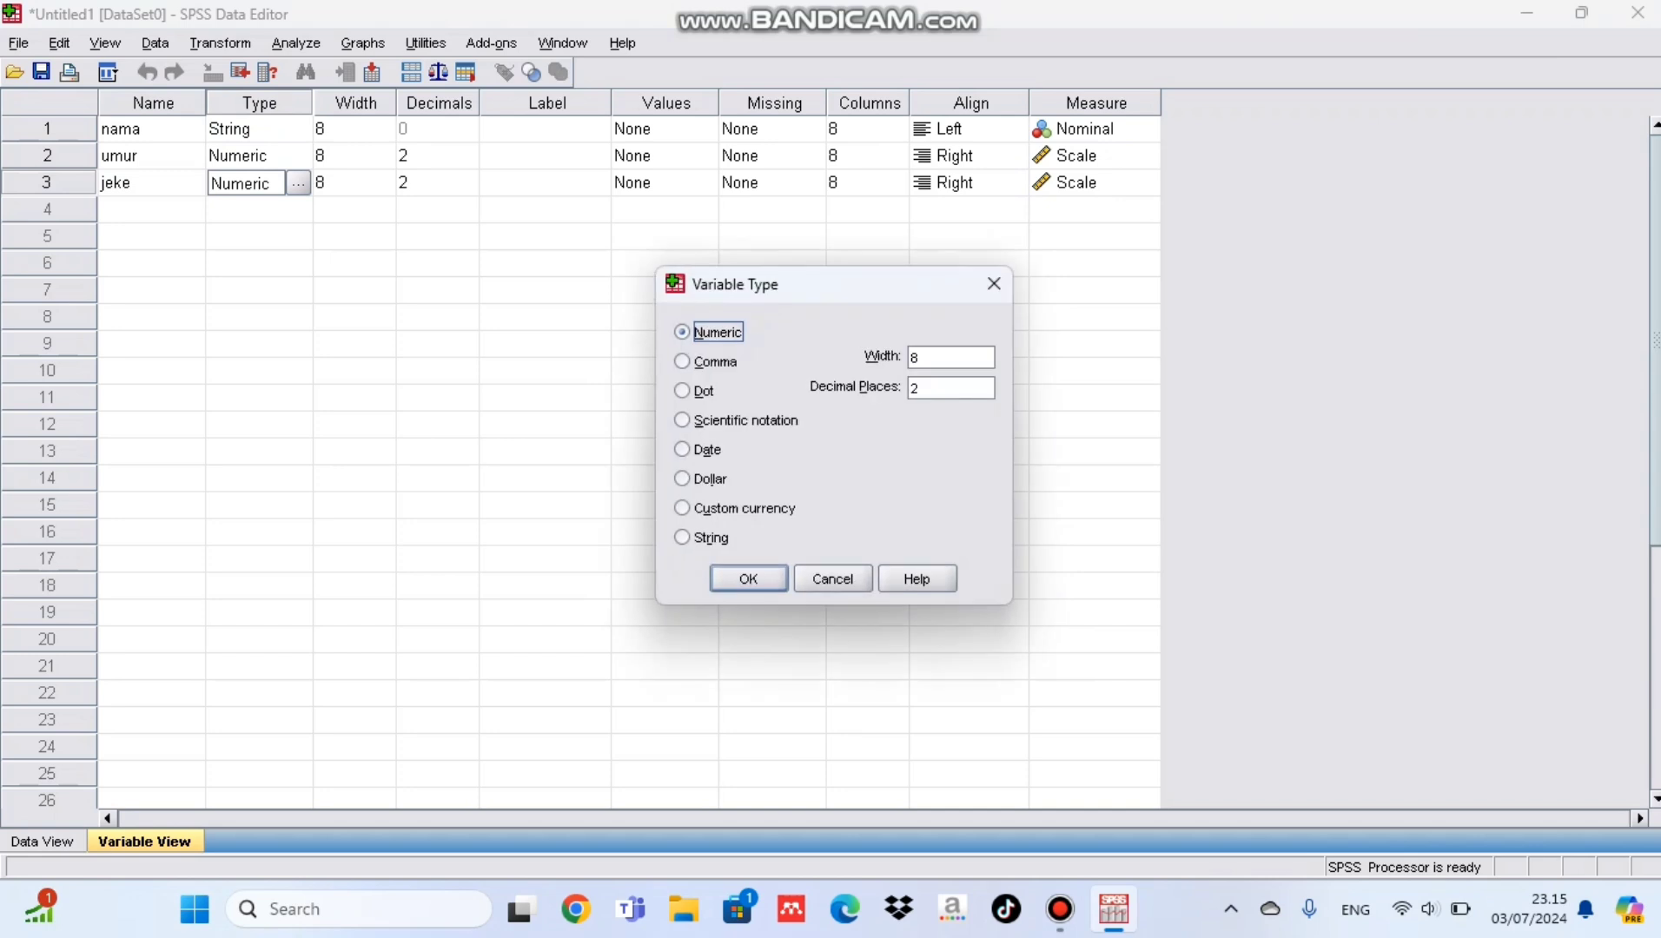
{"action": "left_click", "coordinate": [682, 537]}
{"action": "key", "text": "Return"}
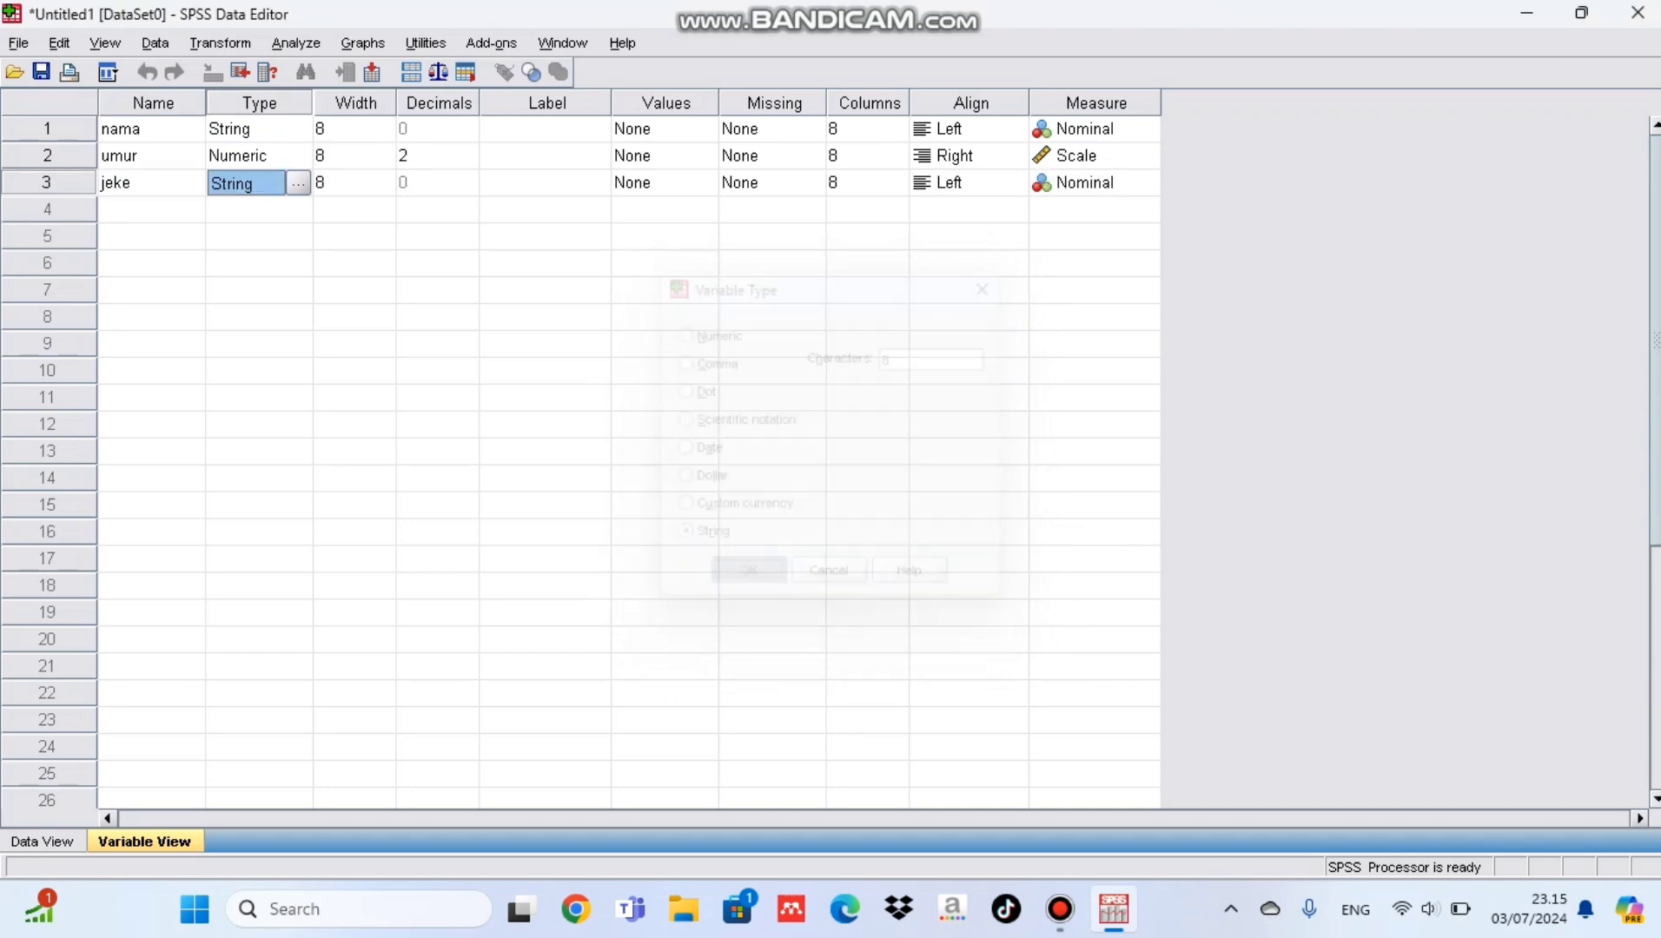
Step: Add a fourth variable named agama and set its type to String
{"action": "left_click", "coordinate": [152, 209]}
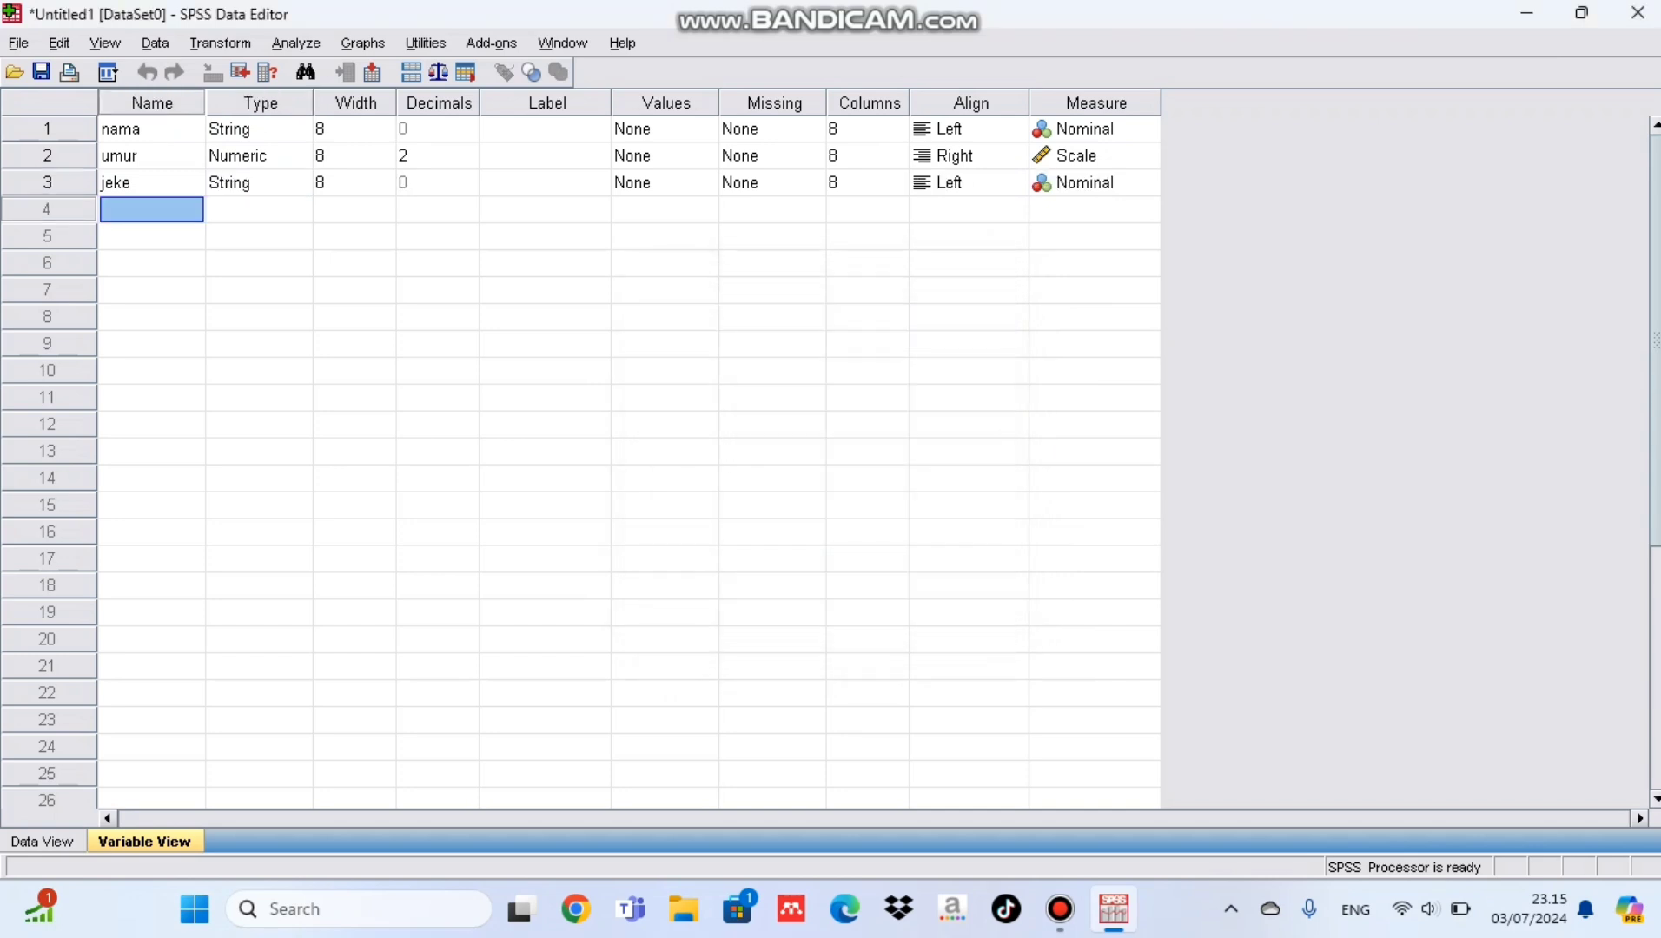
{"action": "type", "text": "agama"}
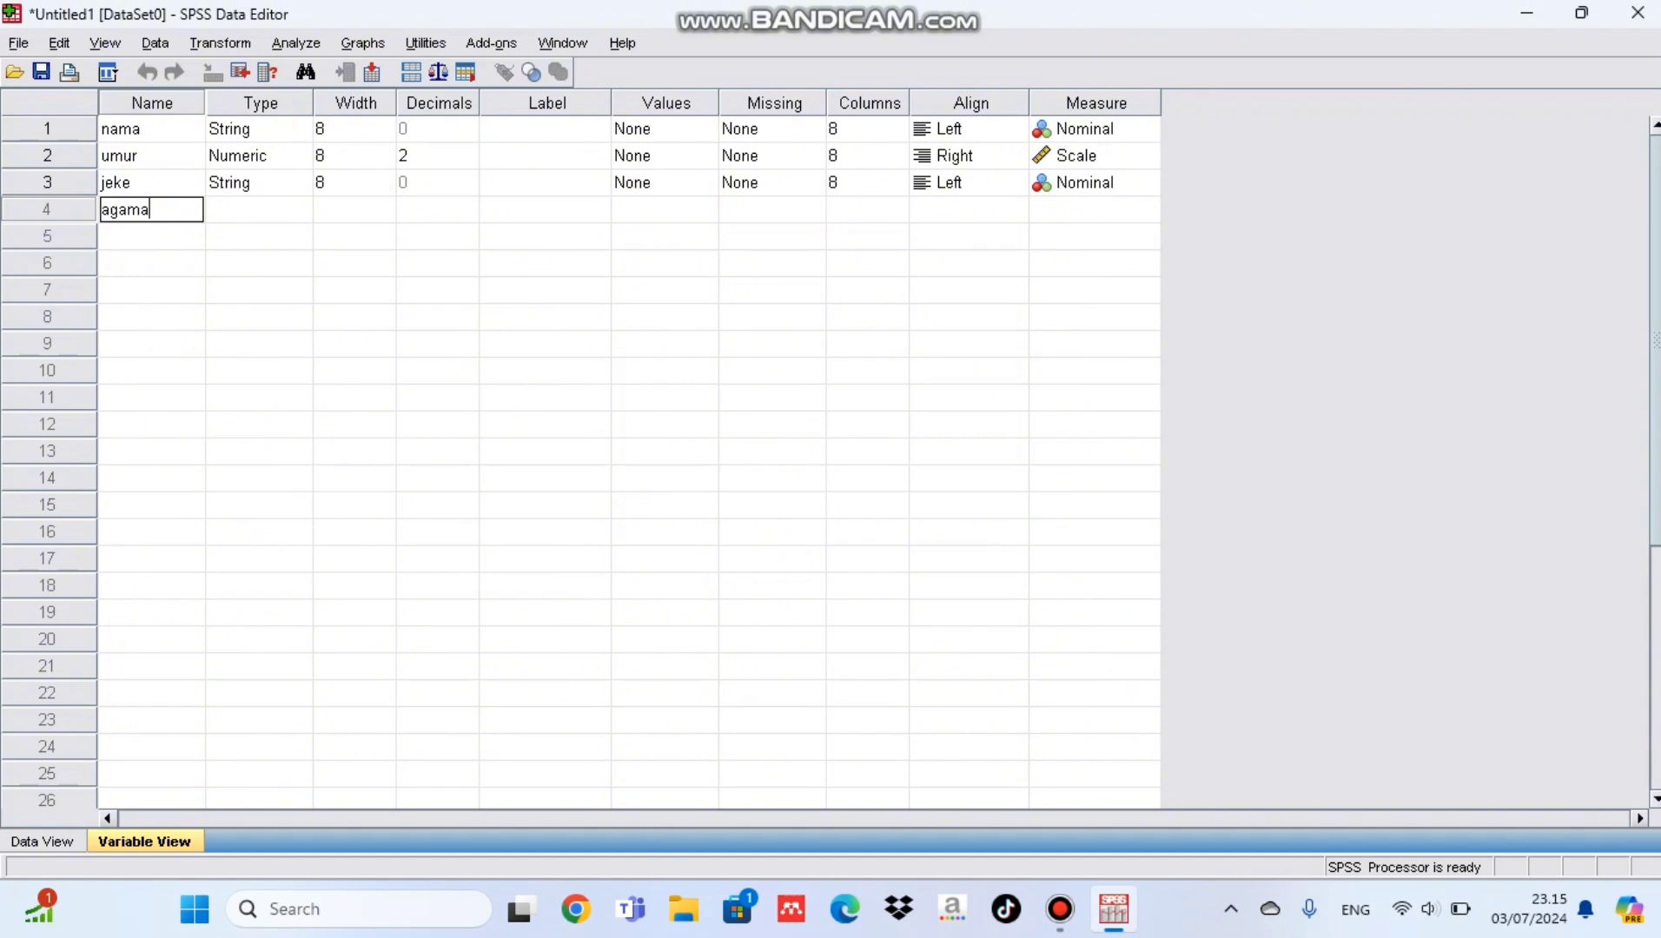
{"action": "key", "text": "Tab"}
{"action": "left_click", "coordinate": [298, 210]}
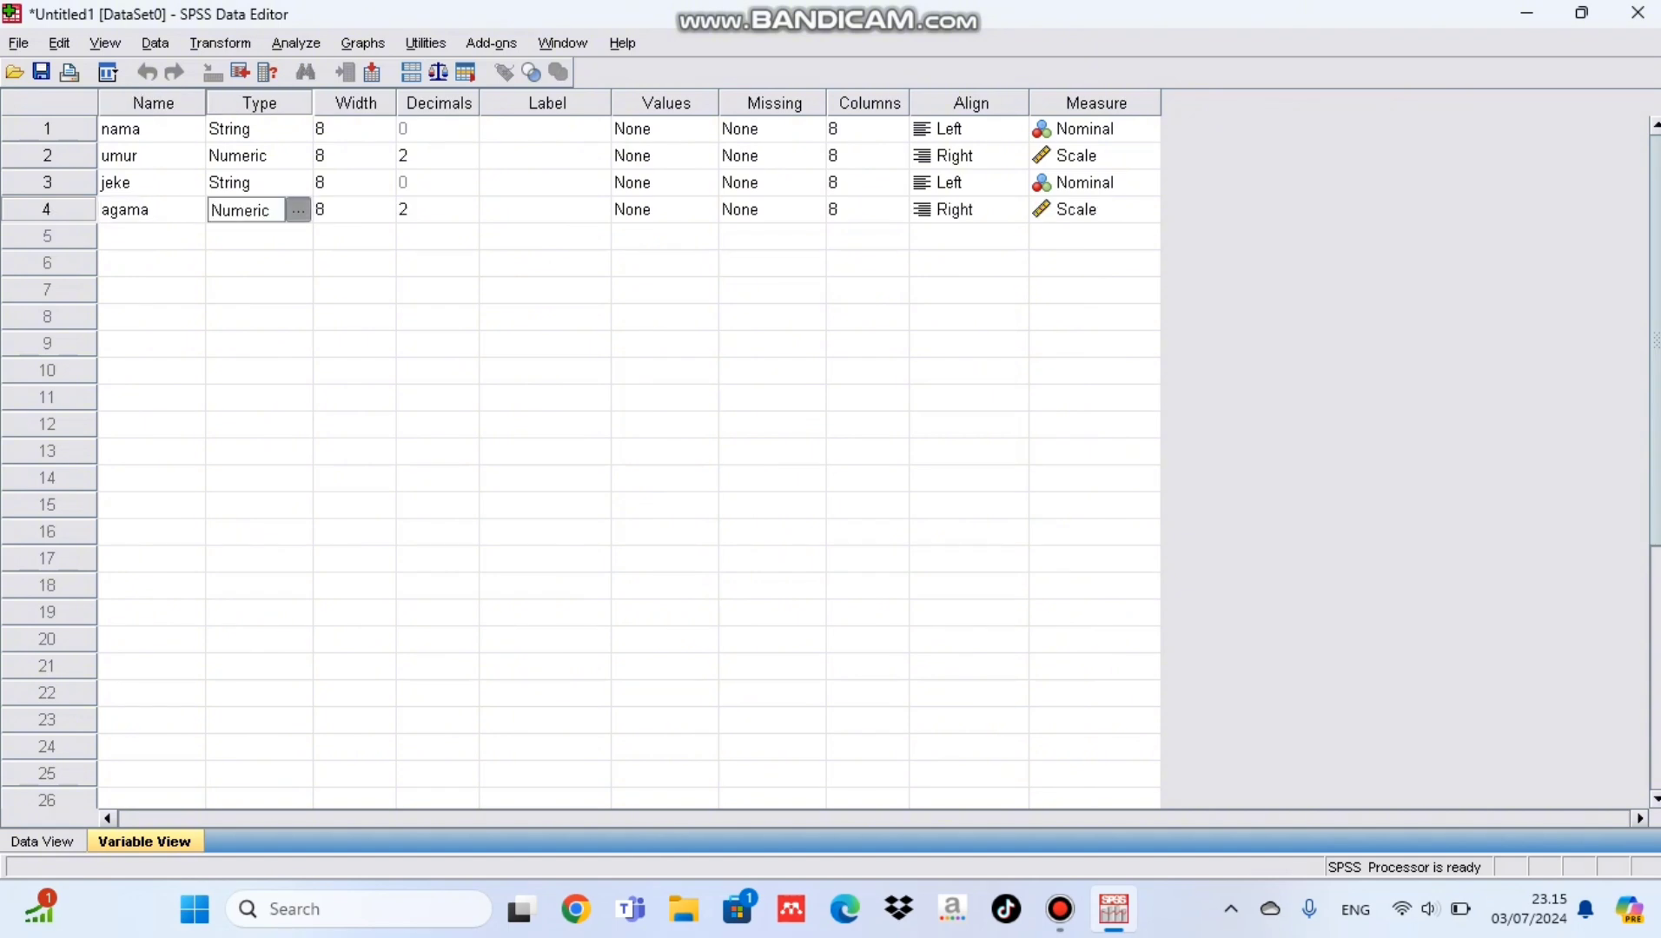
{"action": "left_click", "coordinate": [682, 537]}
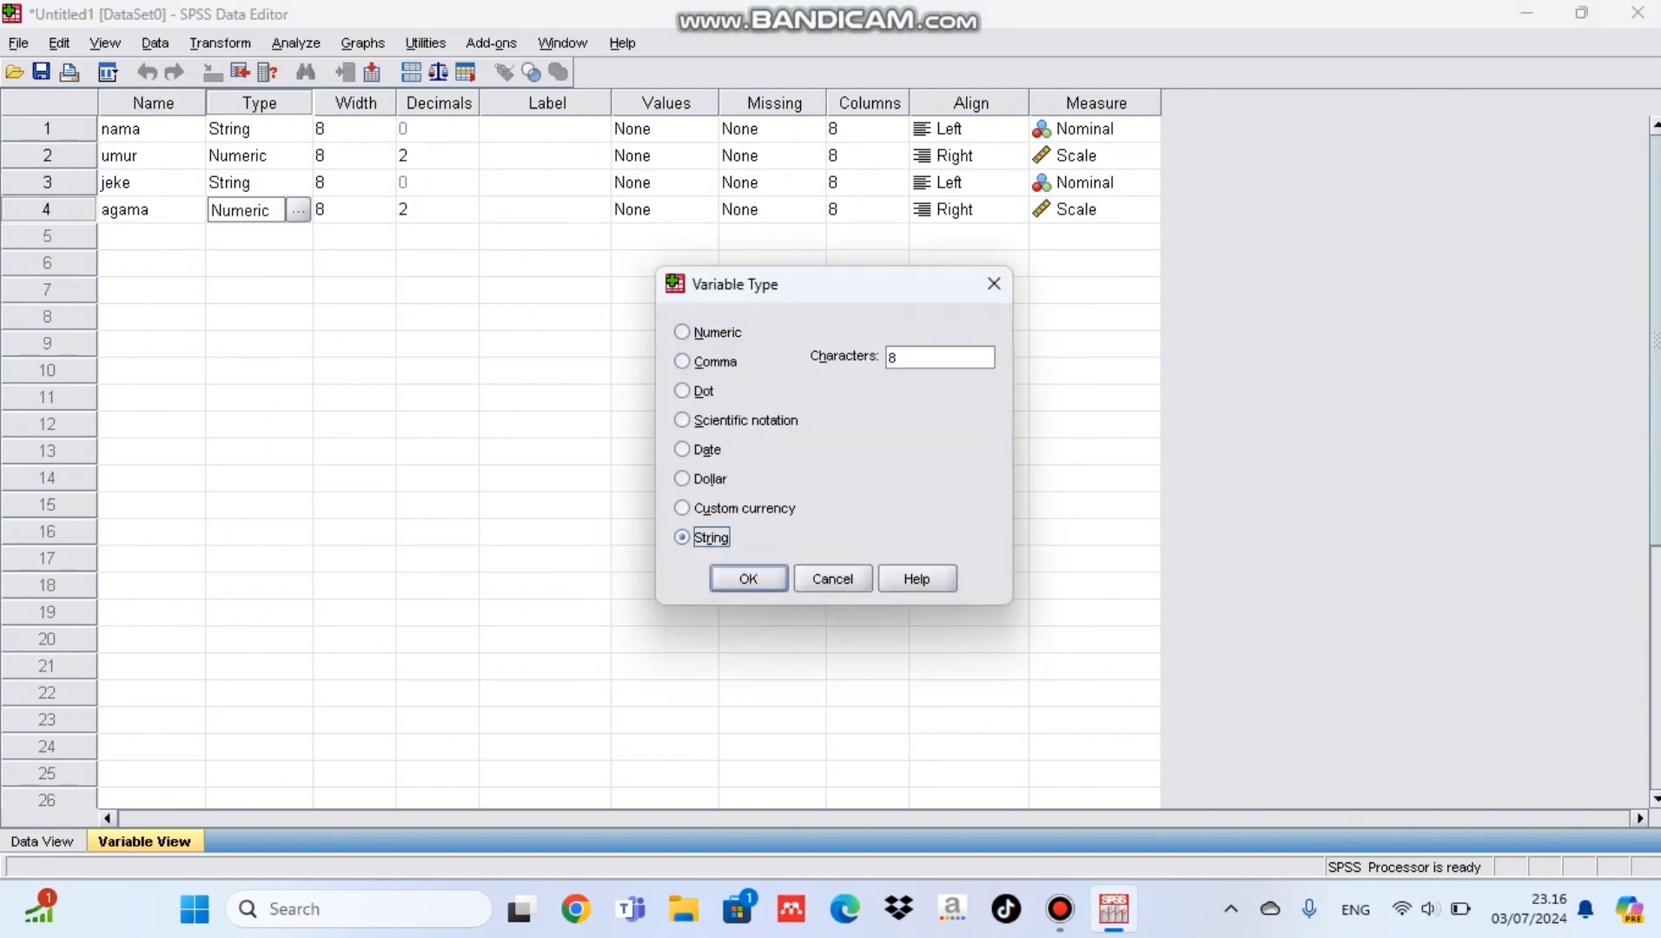
{"action": "left_click", "coordinate": [748, 579]}
Step: Add a fifth variable named pekebu and set its type to String
{"action": "left_click", "coordinate": [151, 236]}
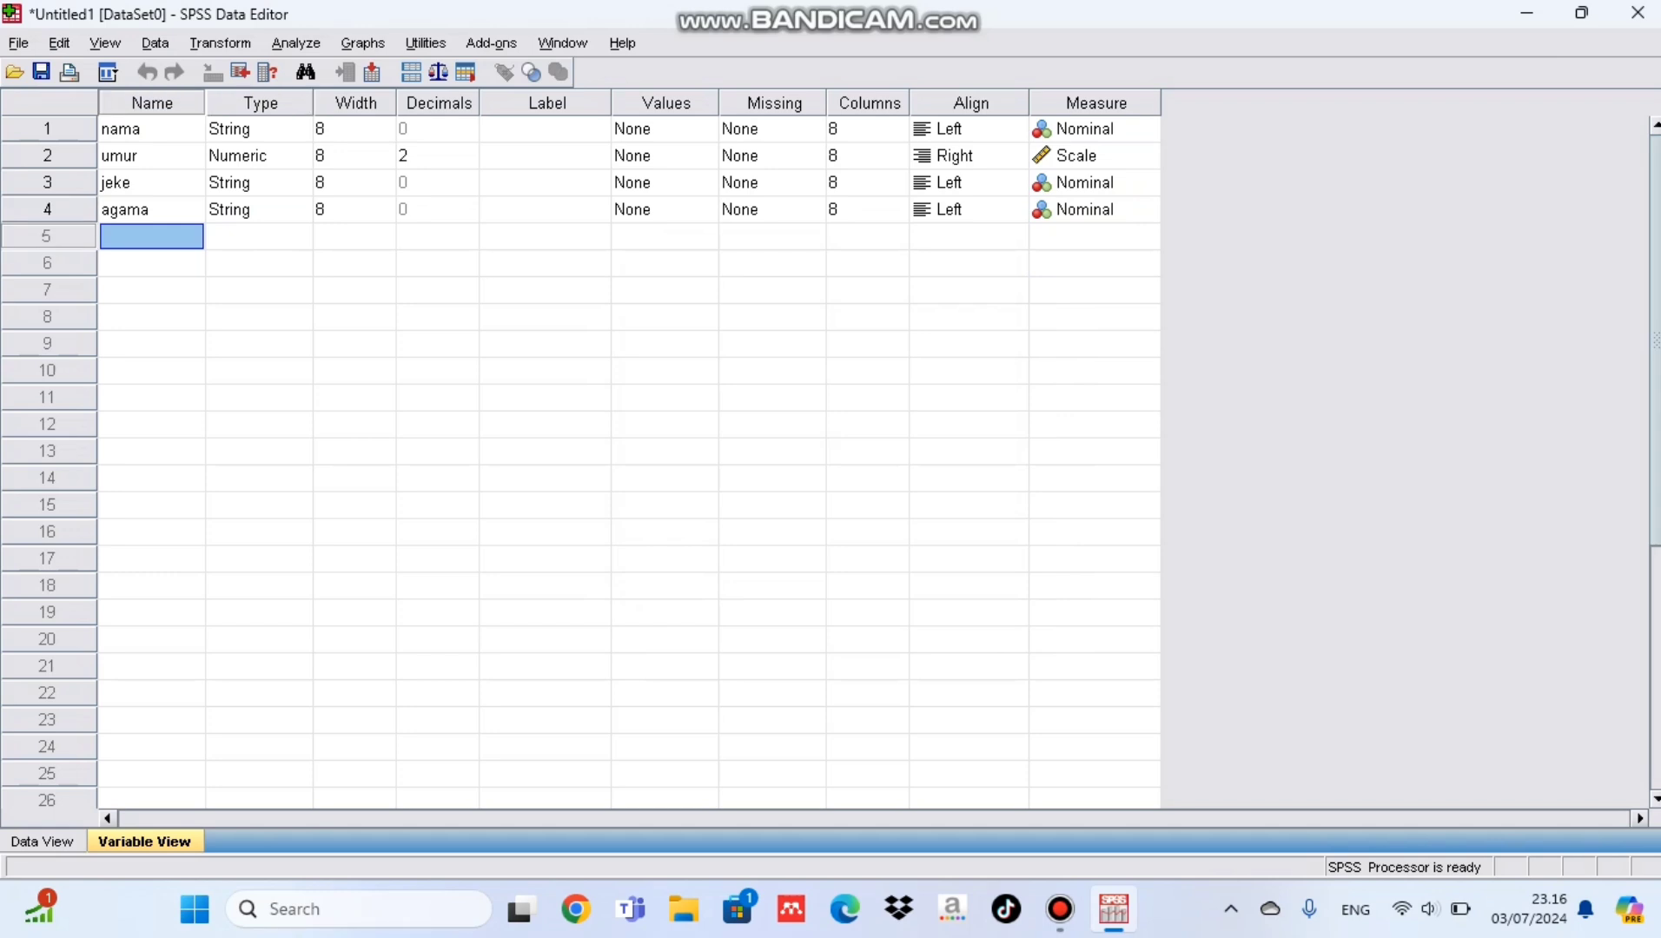
{"action": "type", "text": "pekebu"}
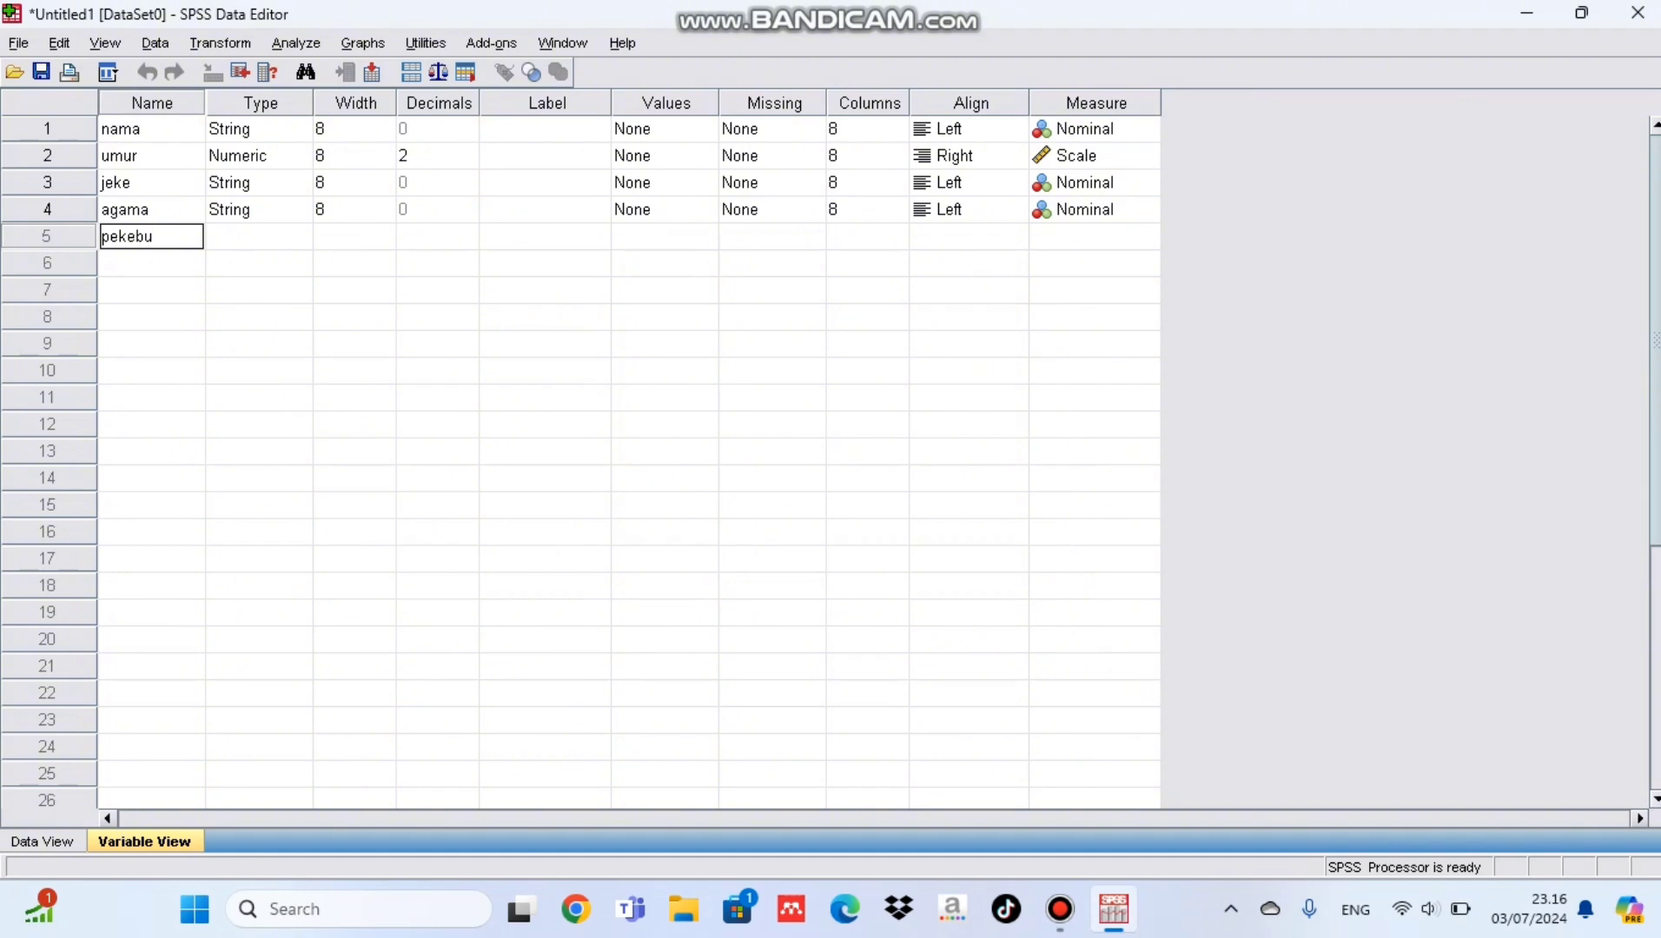
{"action": "key", "text": "Tab"}
{"action": "left_click", "coordinate": [297, 237]}
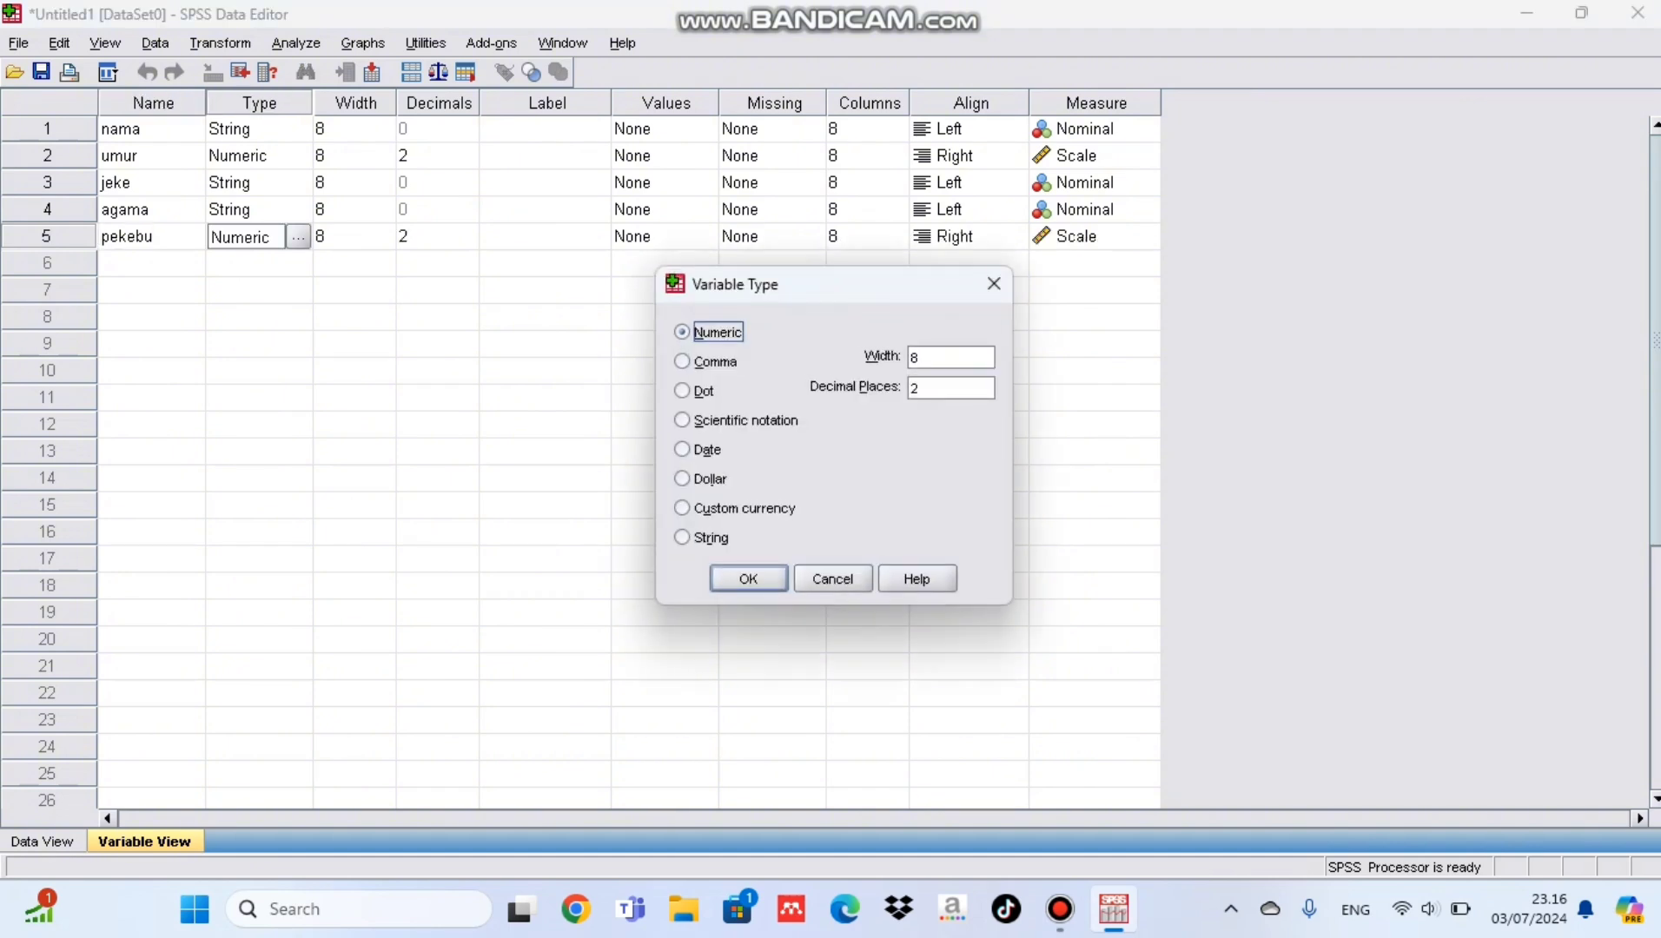
{"action": "left_click", "coordinate": [682, 537]}
{"action": "key", "text": "Return"}
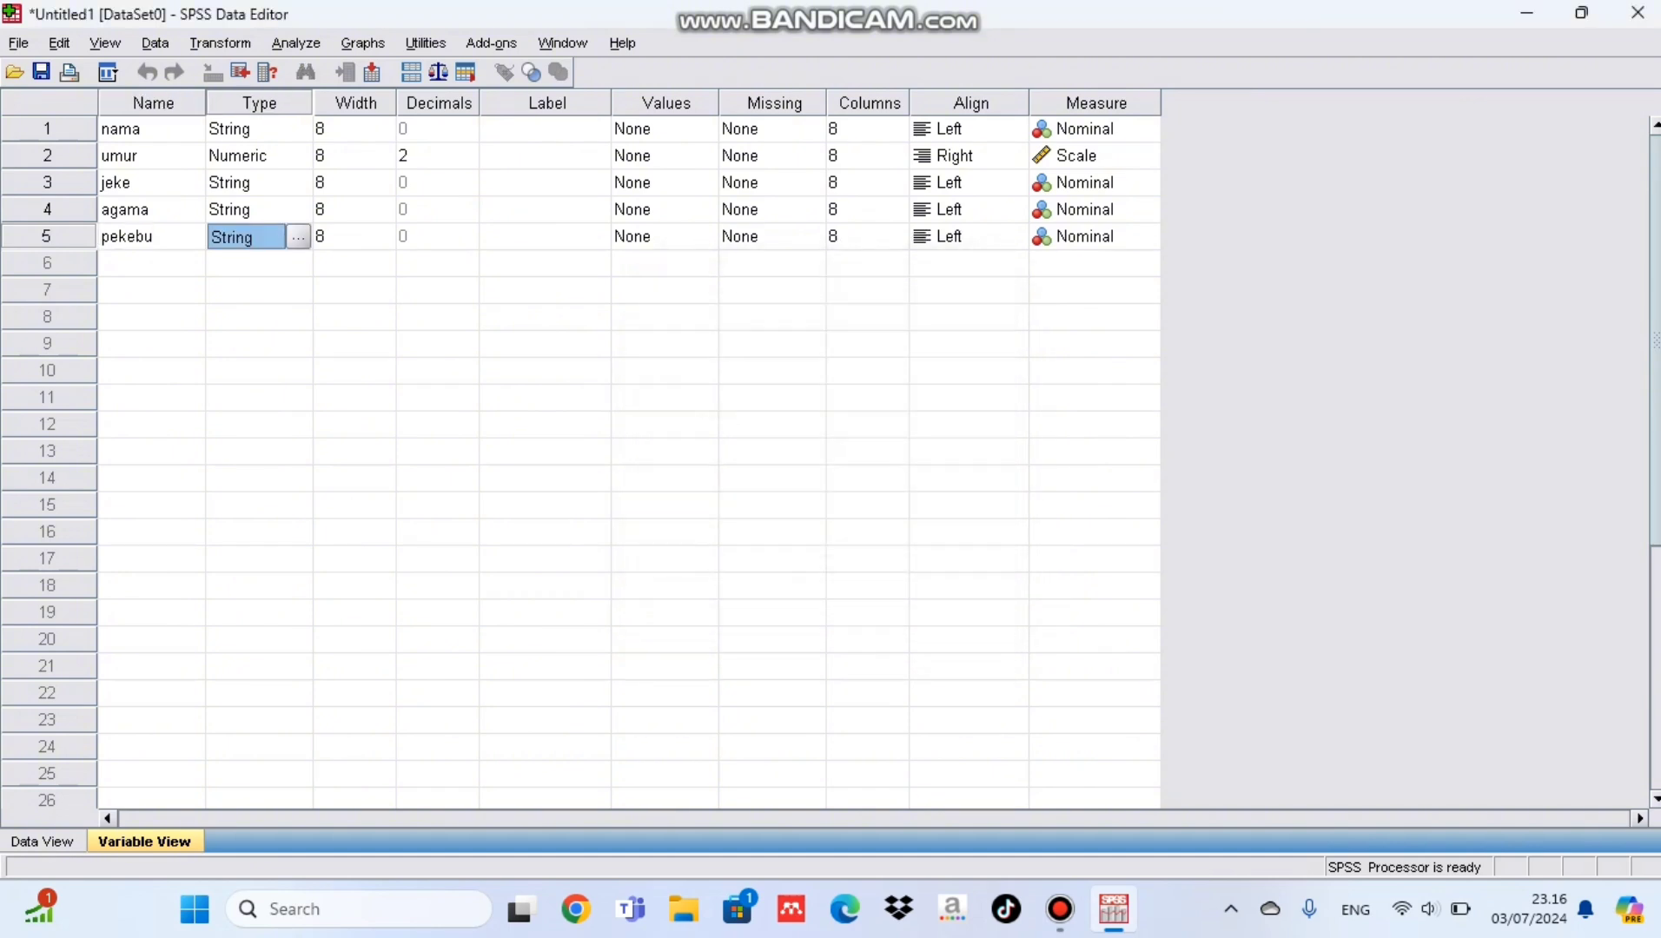
Step: Add a sixth variable named pekeyah and set its type to String
{"action": "left_click", "coordinate": [151, 263]}
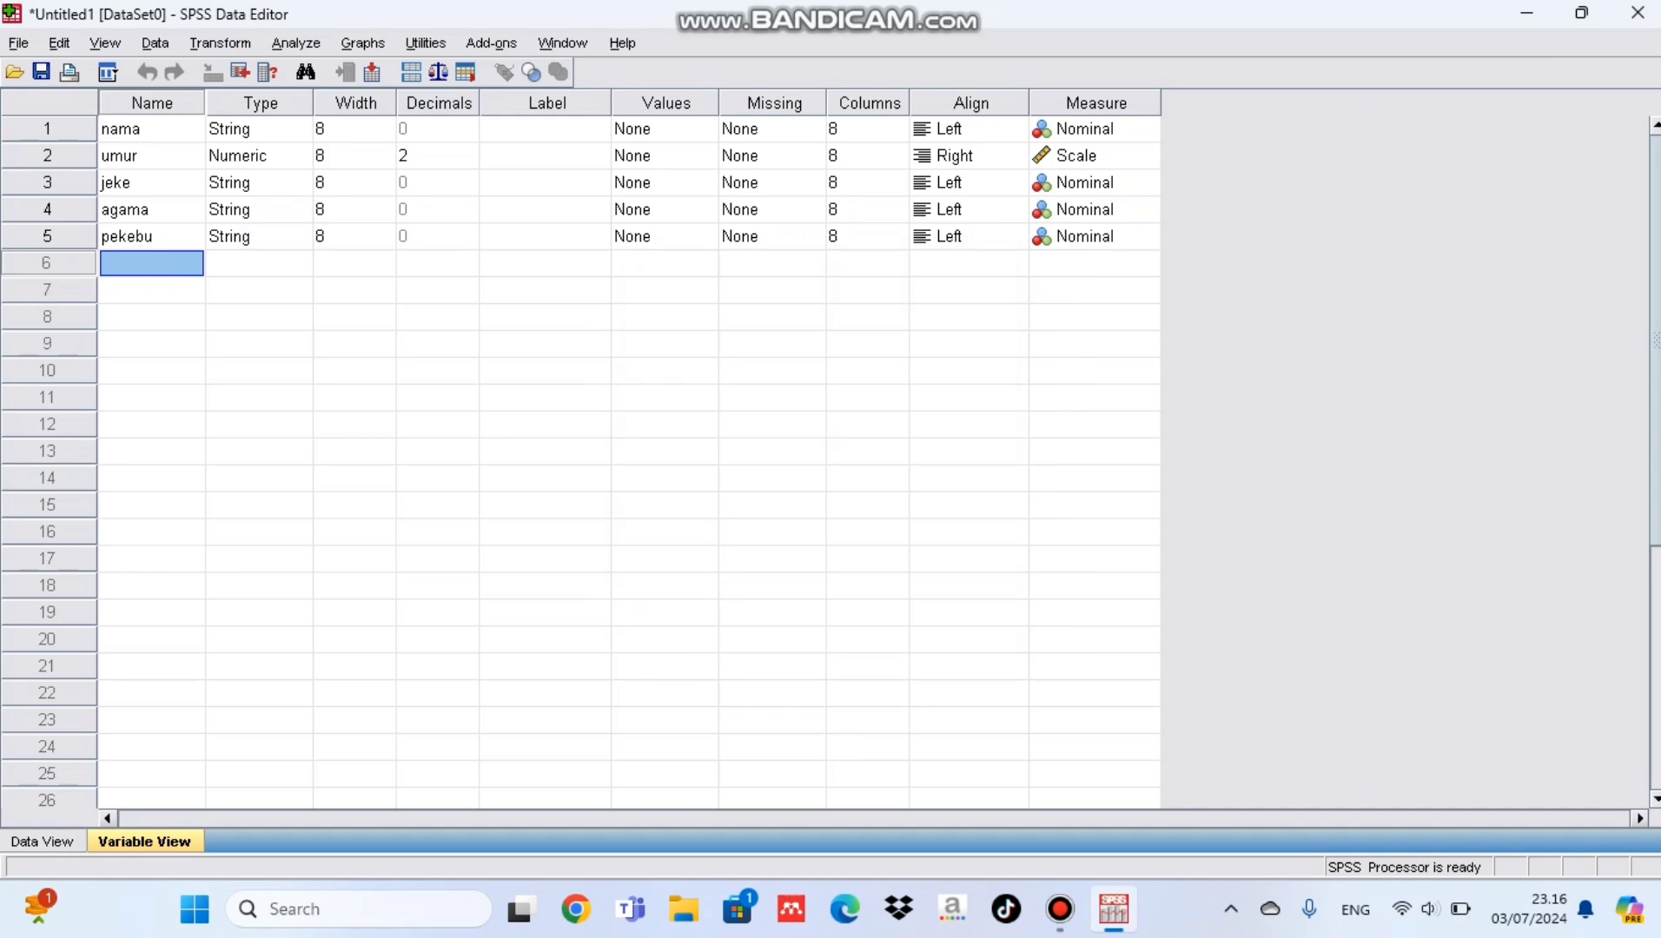
{"action": "type", "text": "pekeyah"}
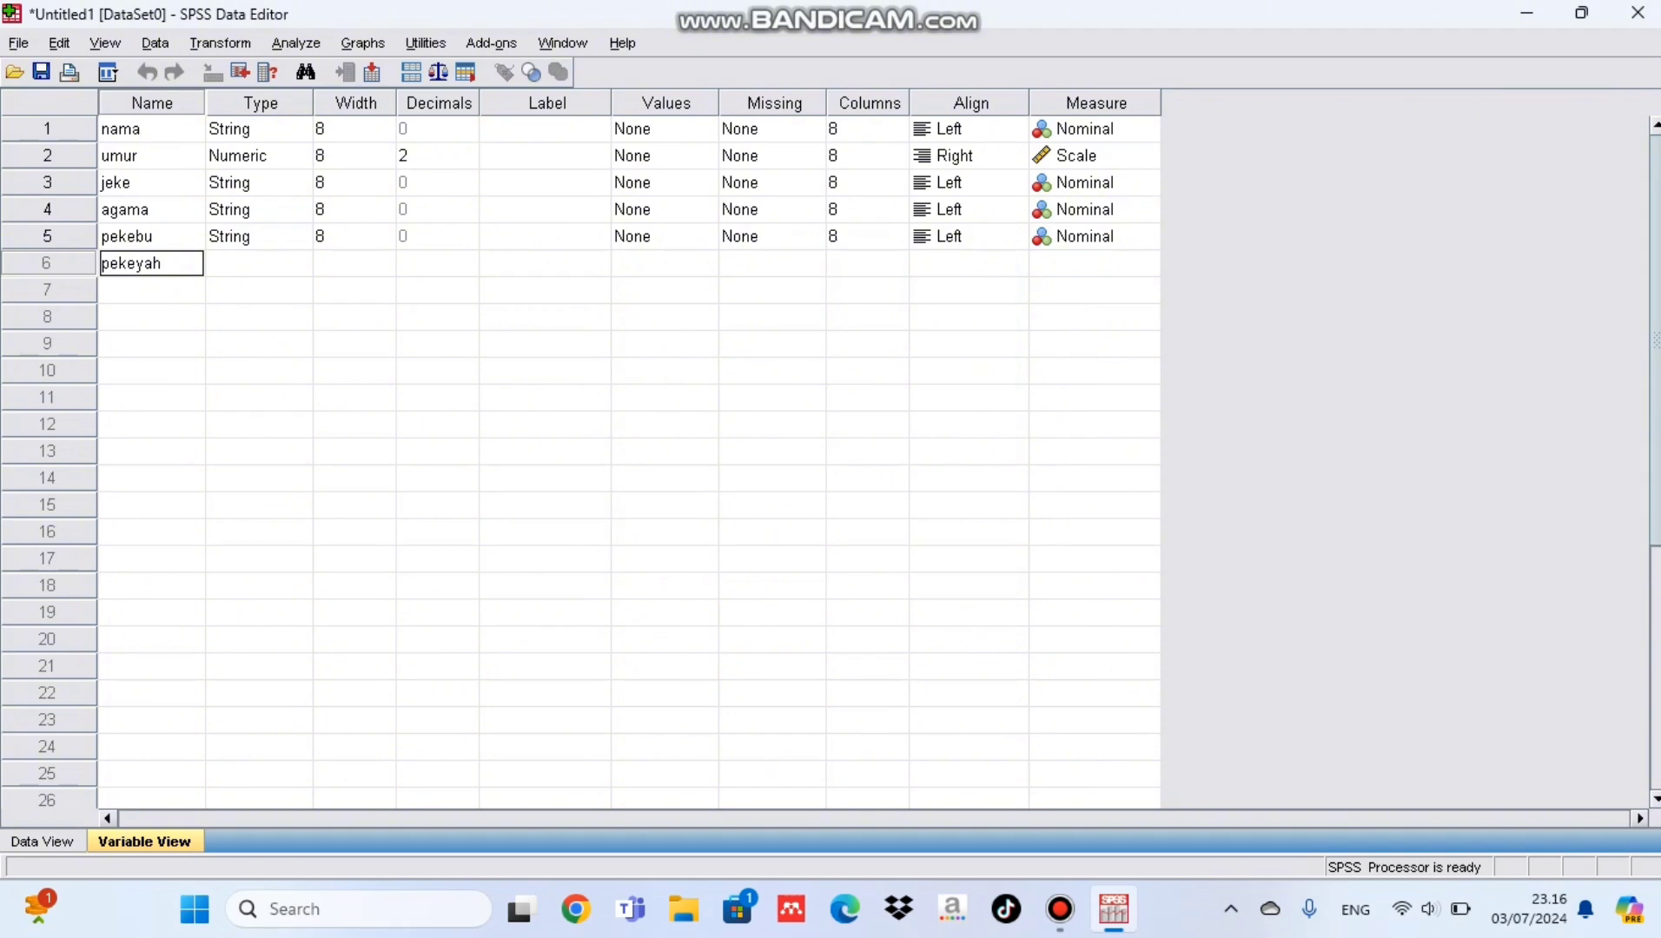
{"action": "key", "text": "Tab"}
{"action": "left_click", "coordinate": [298, 264]}
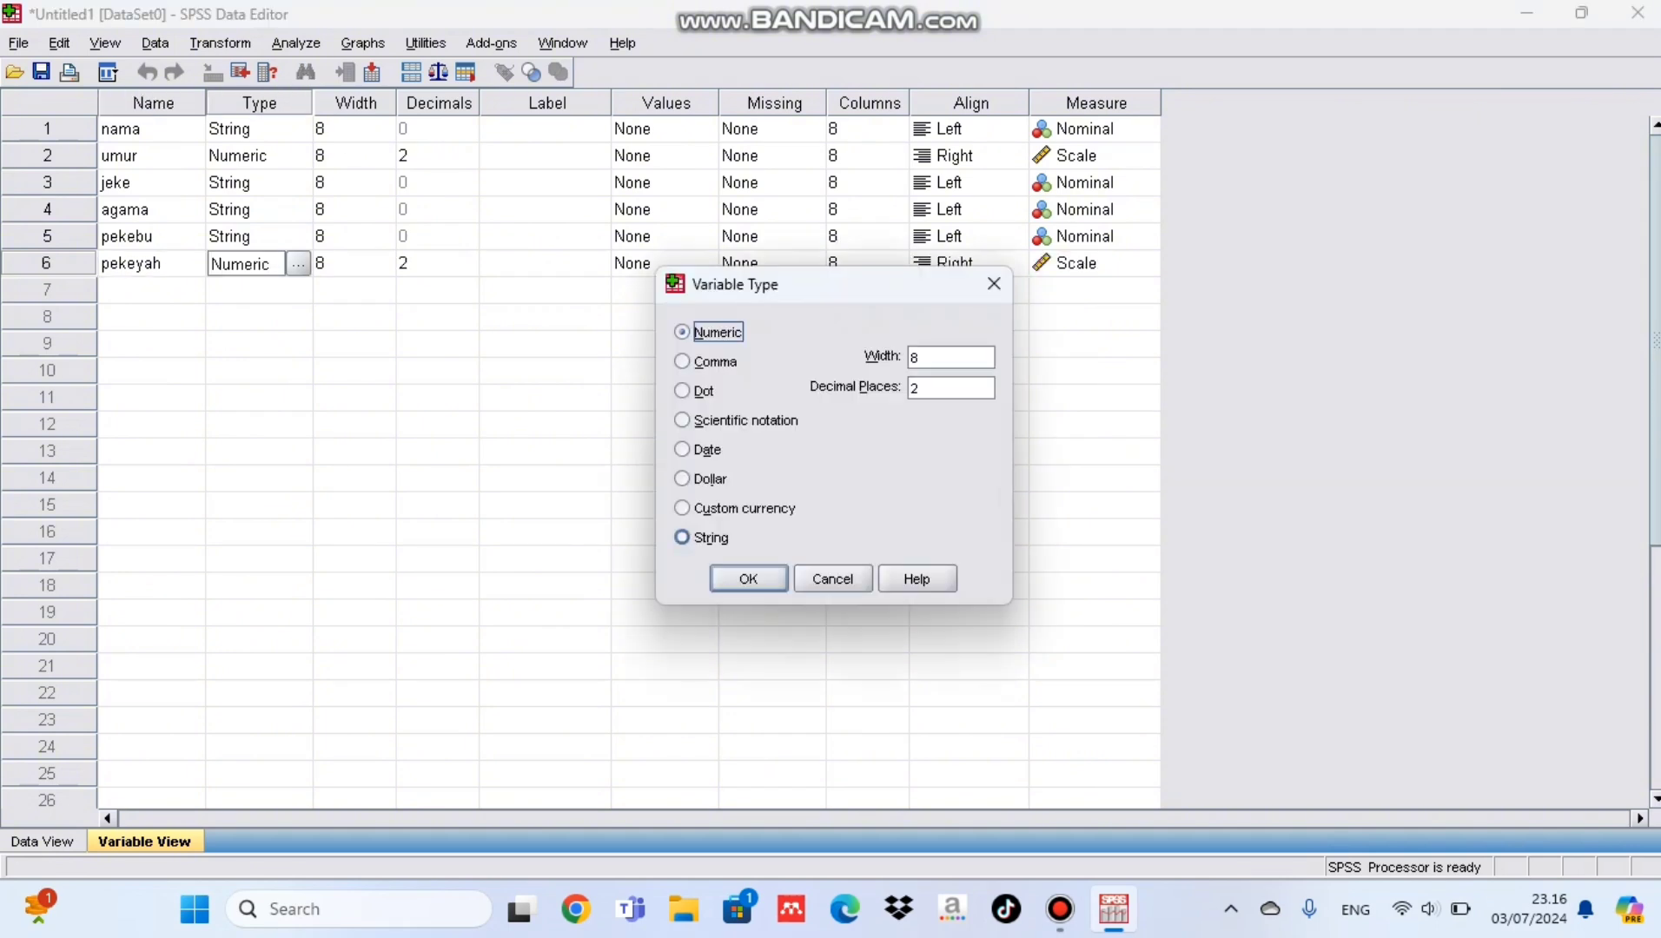
{"action": "left_click", "coordinate": [682, 537]}
{"action": "left_click", "coordinate": [749, 579]}
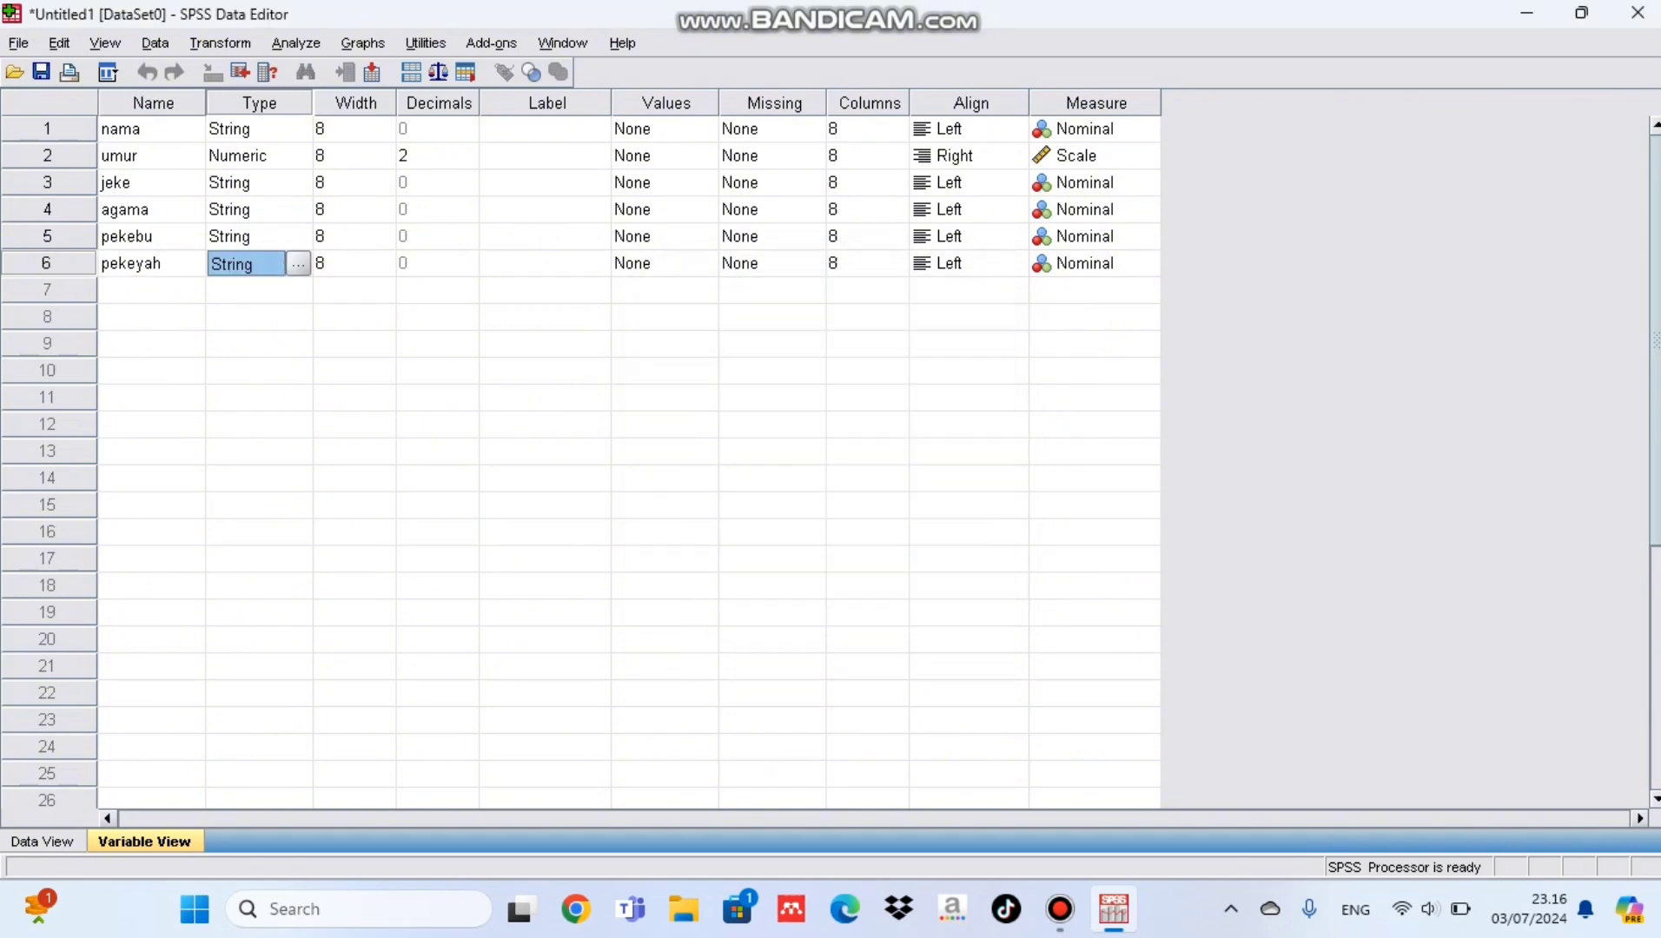
Step: Add a seventh variable named tinpe and set its type to String
{"action": "left_click", "coordinate": [151, 291]}
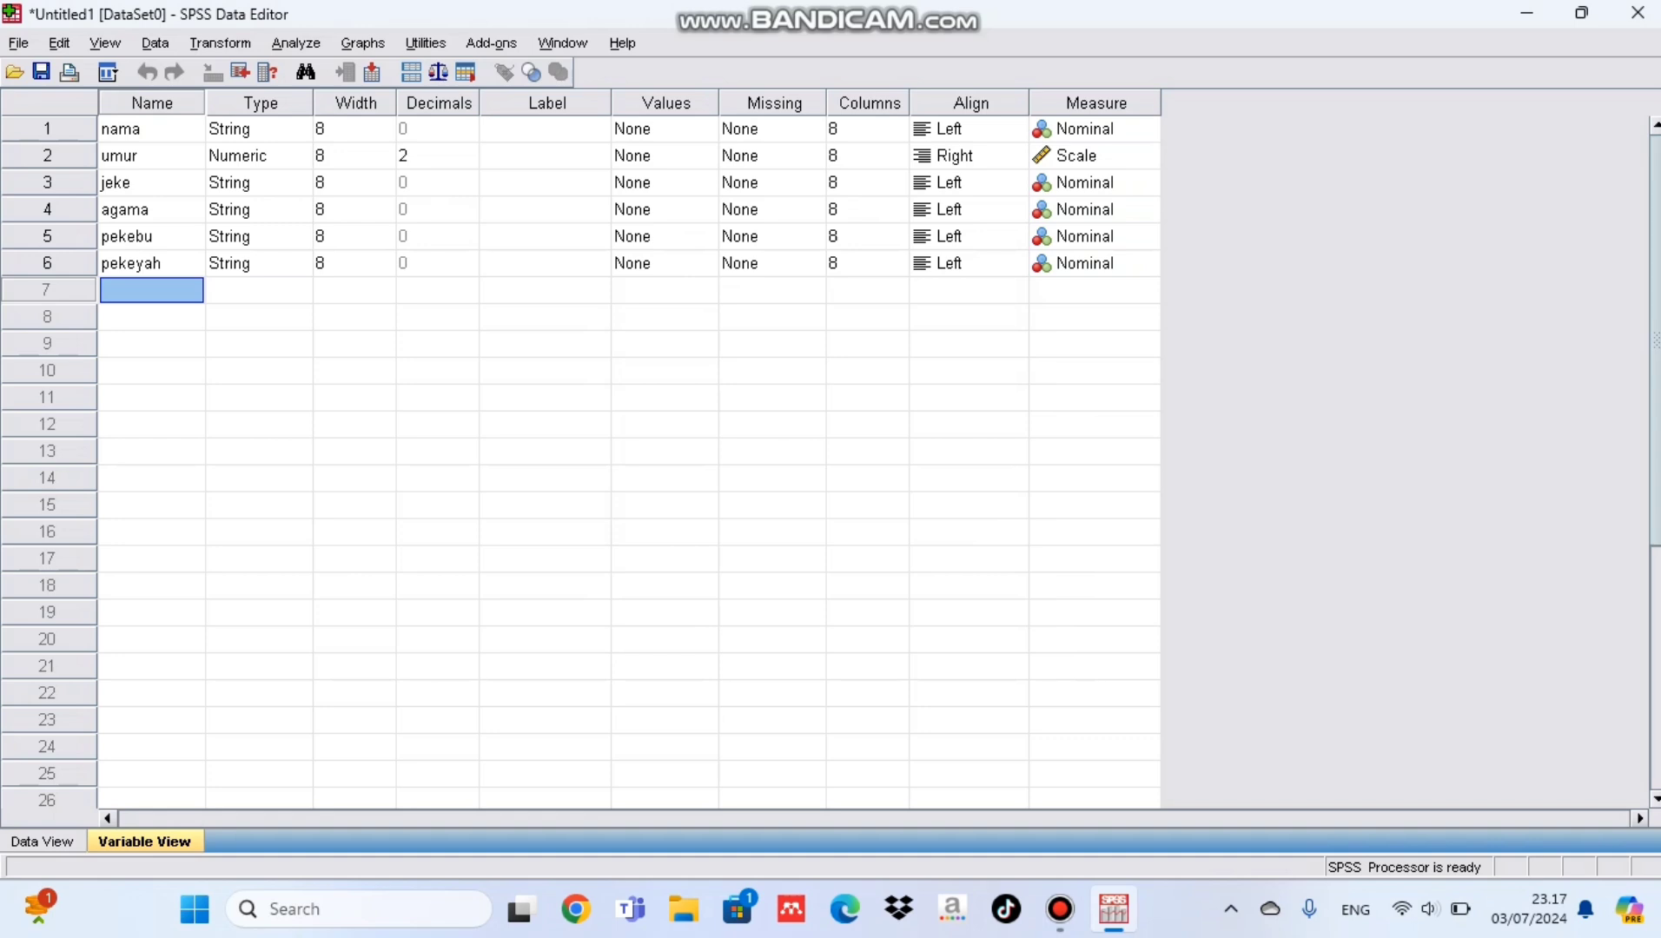
{"action": "type", "text": "tinpe"}
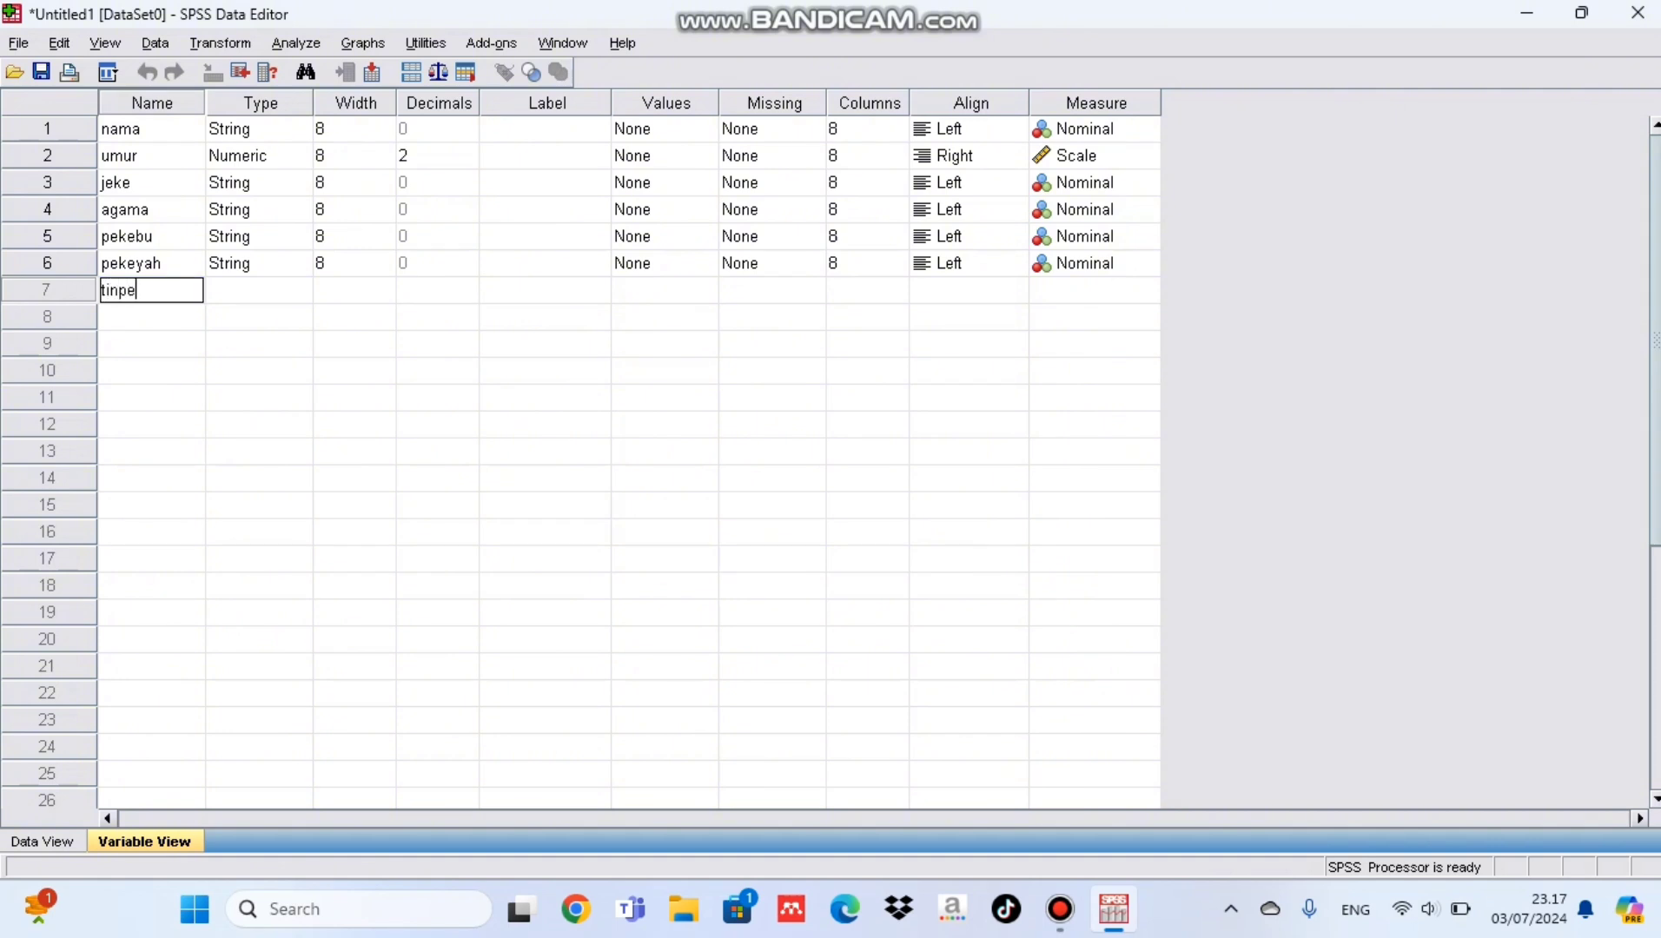
{"action": "key", "text": "Tab"}
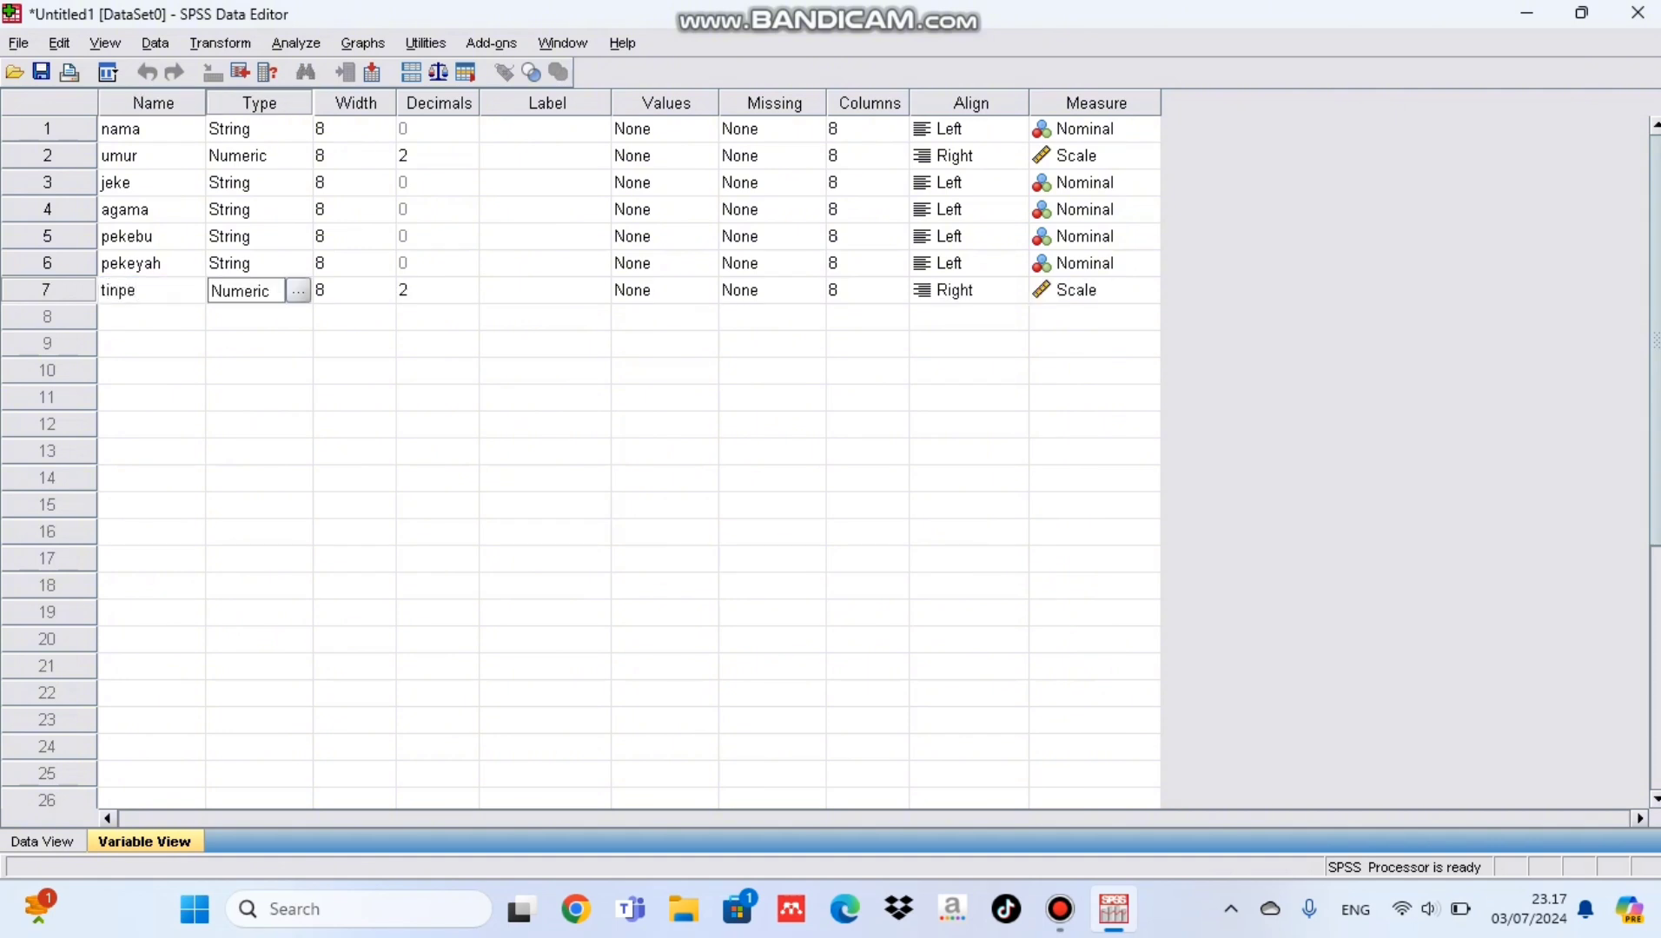
{"action": "left_click", "coordinate": [298, 291]}
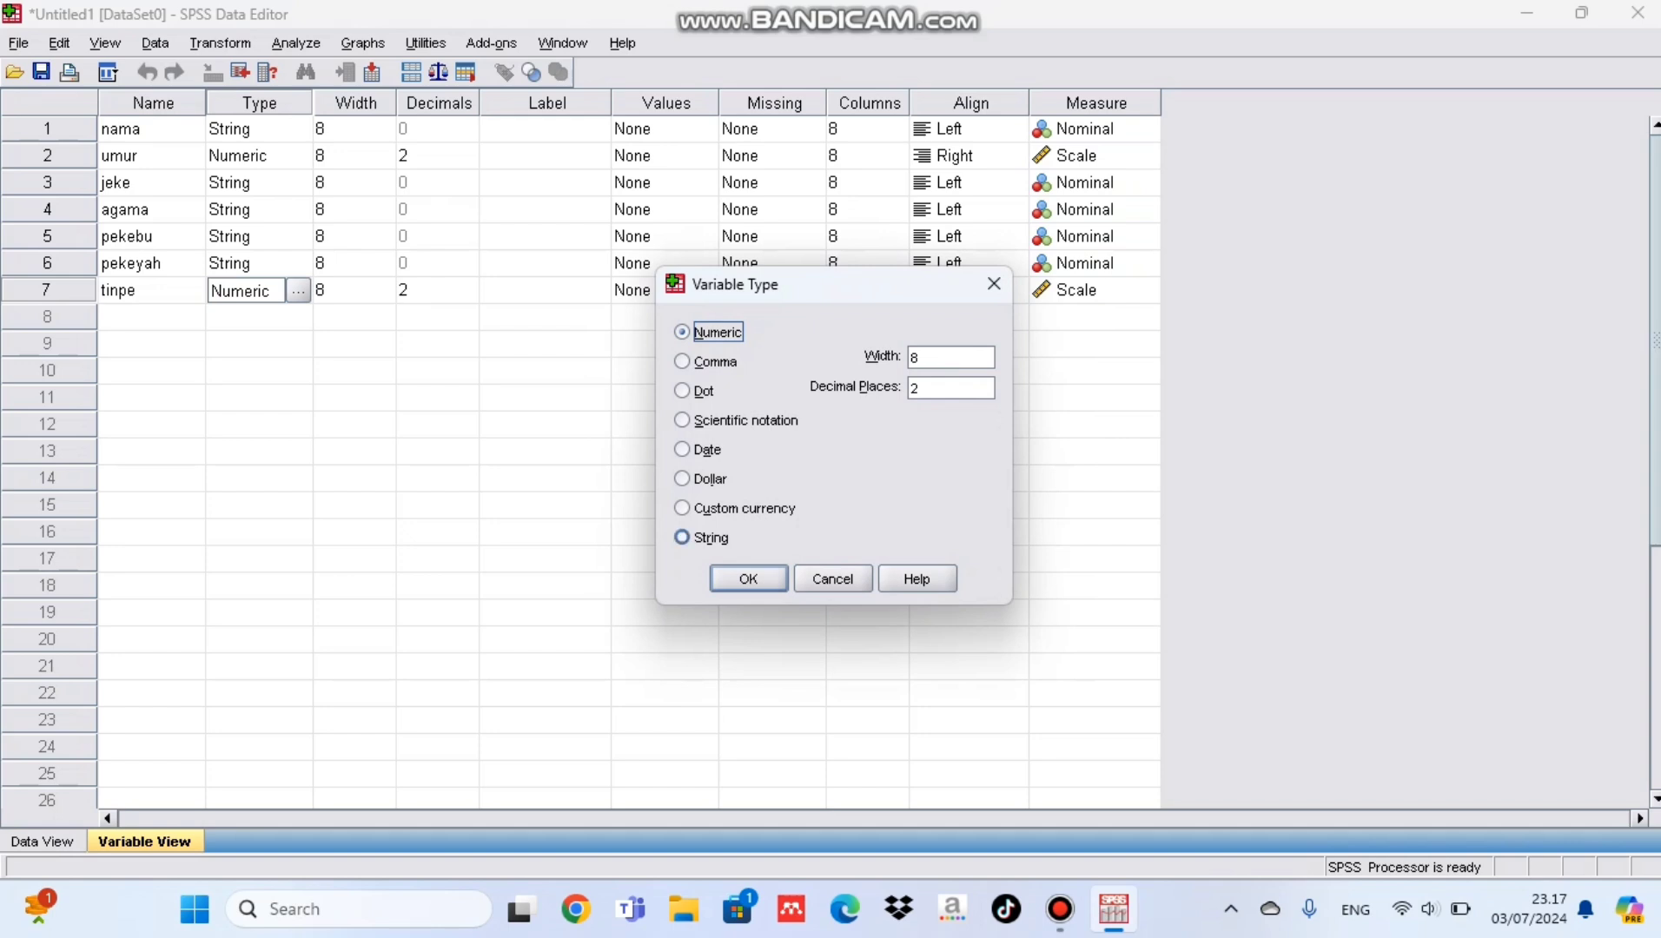
{"action": "left_click", "coordinate": [683, 538]}
{"action": "left_click", "coordinate": [748, 579]}
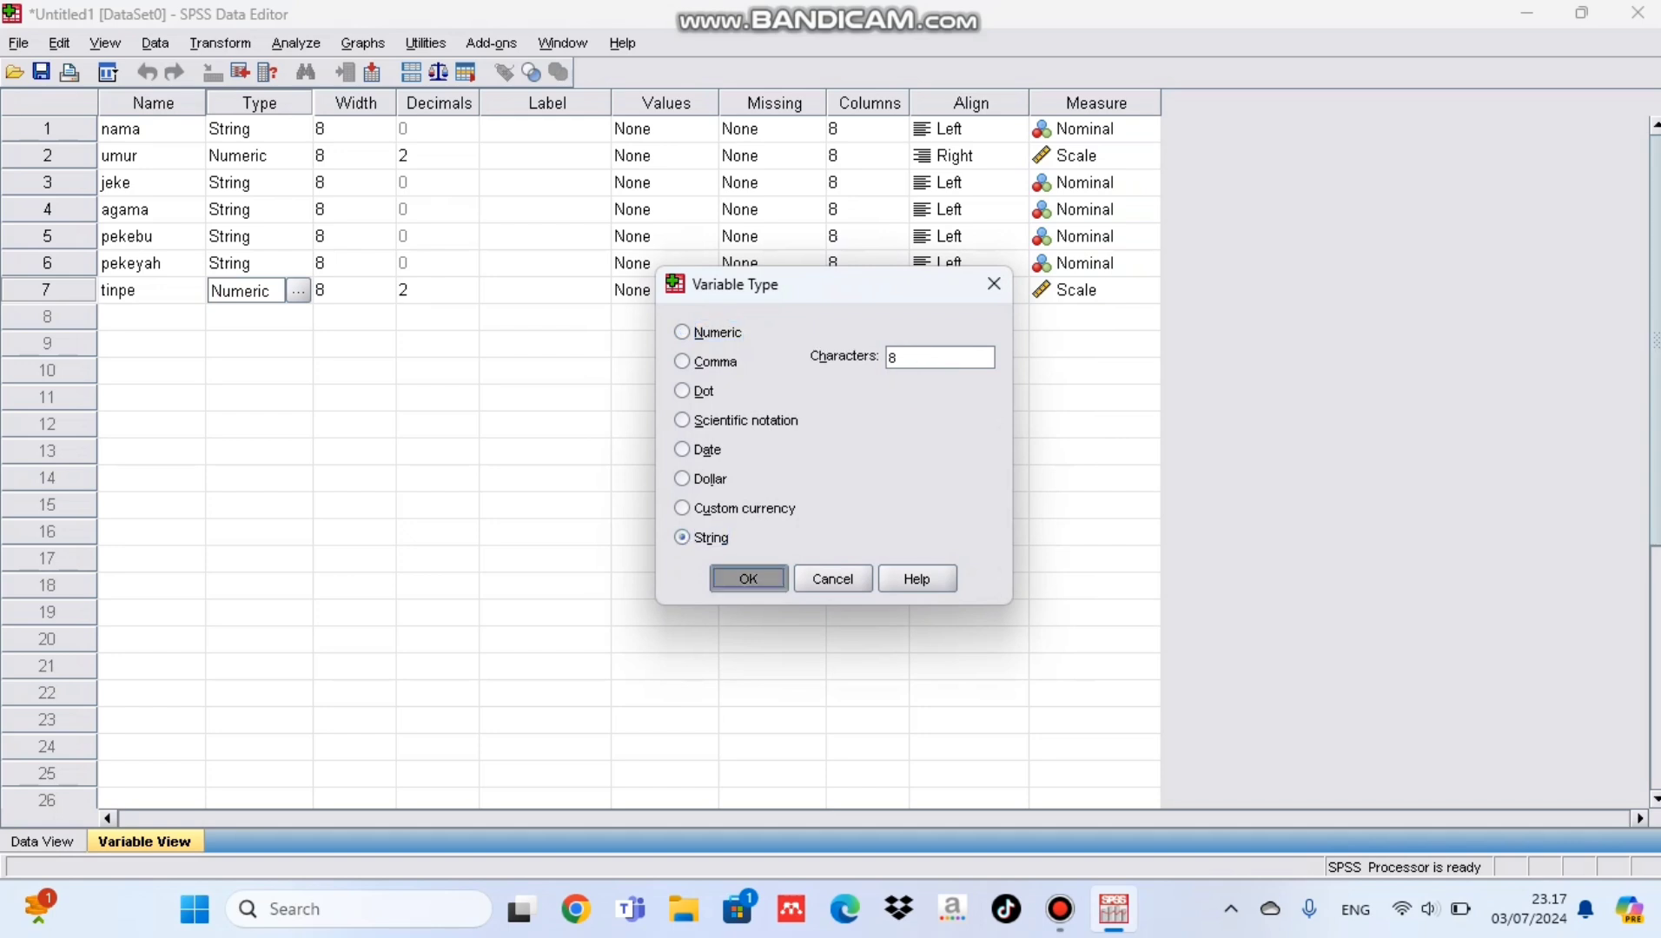
Step: Set the measurement level of the tinpe variable to Ordinal
{"action": "left_click", "coordinate": [1094, 290]}
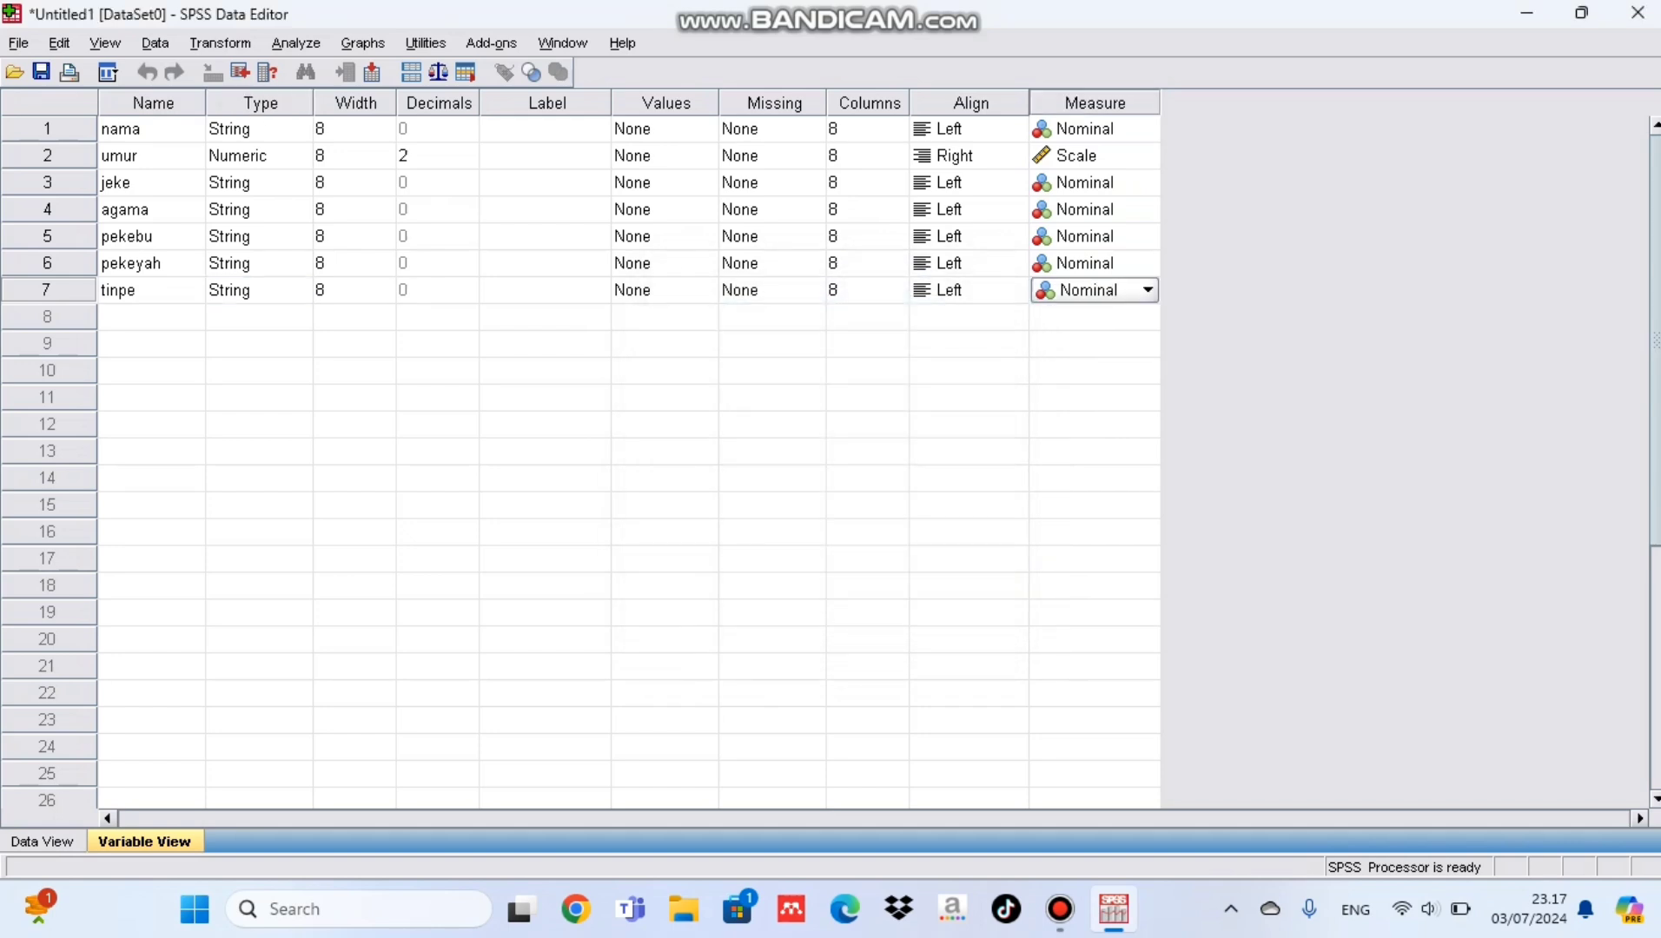
{"action": "left_click", "coordinate": [1147, 291]}
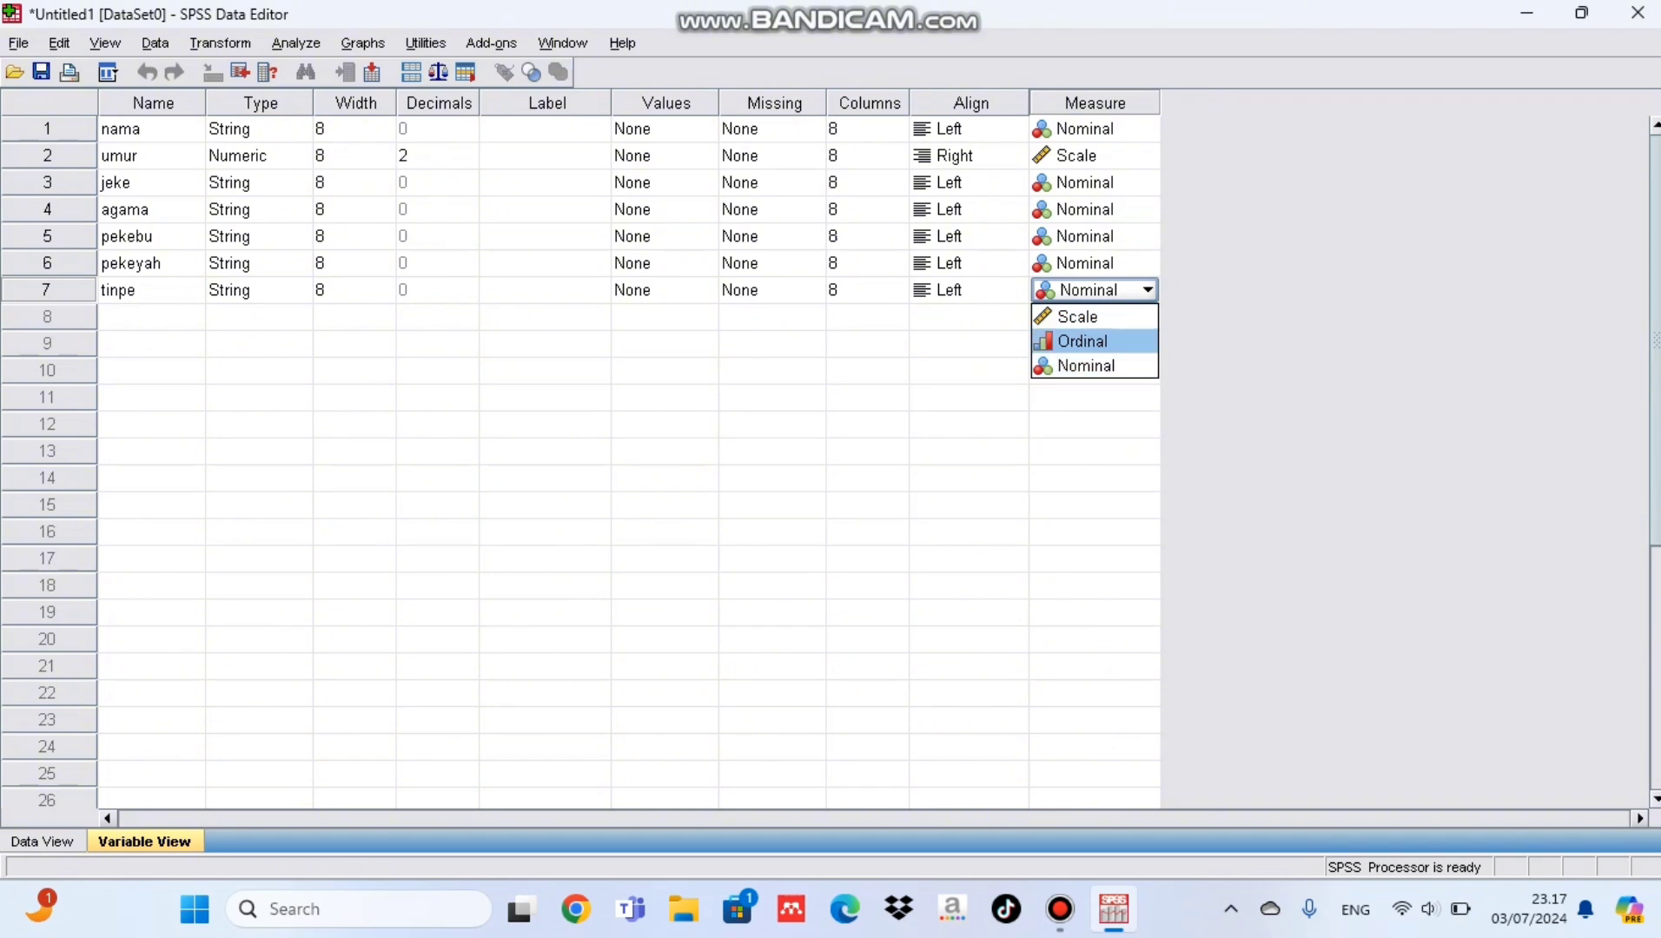
{"action": "left_click", "coordinate": [1077, 342]}
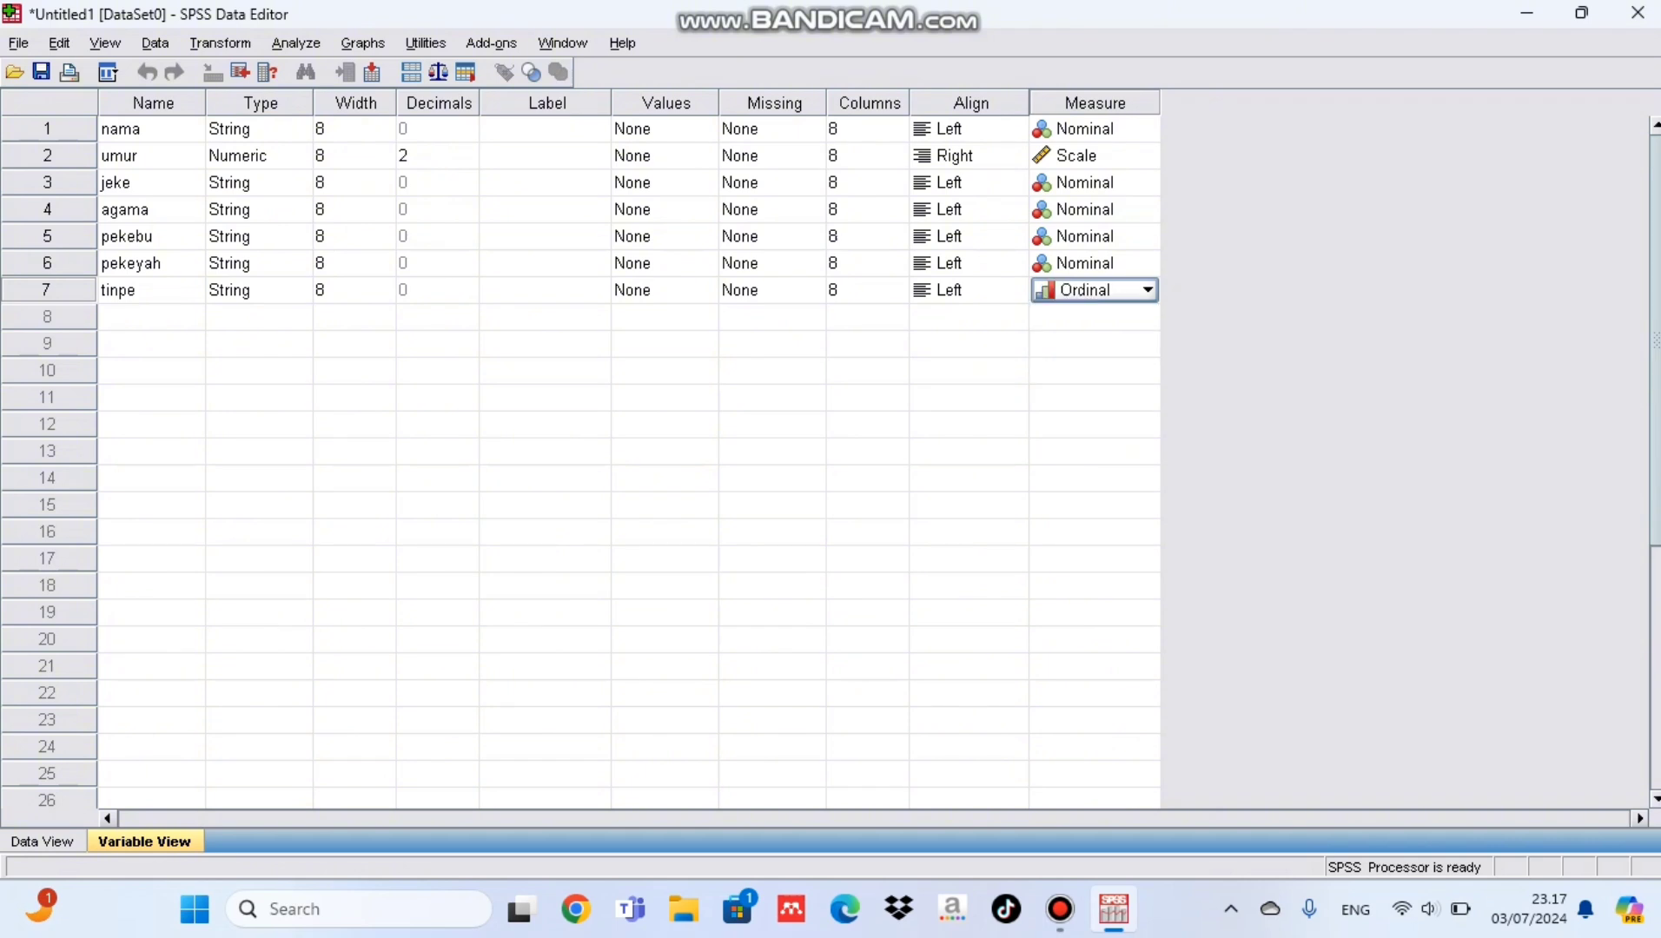
Step: Add an eighth variable named tb, keeping the default Numeric type
{"action": "left_click", "coordinate": [151, 317]}
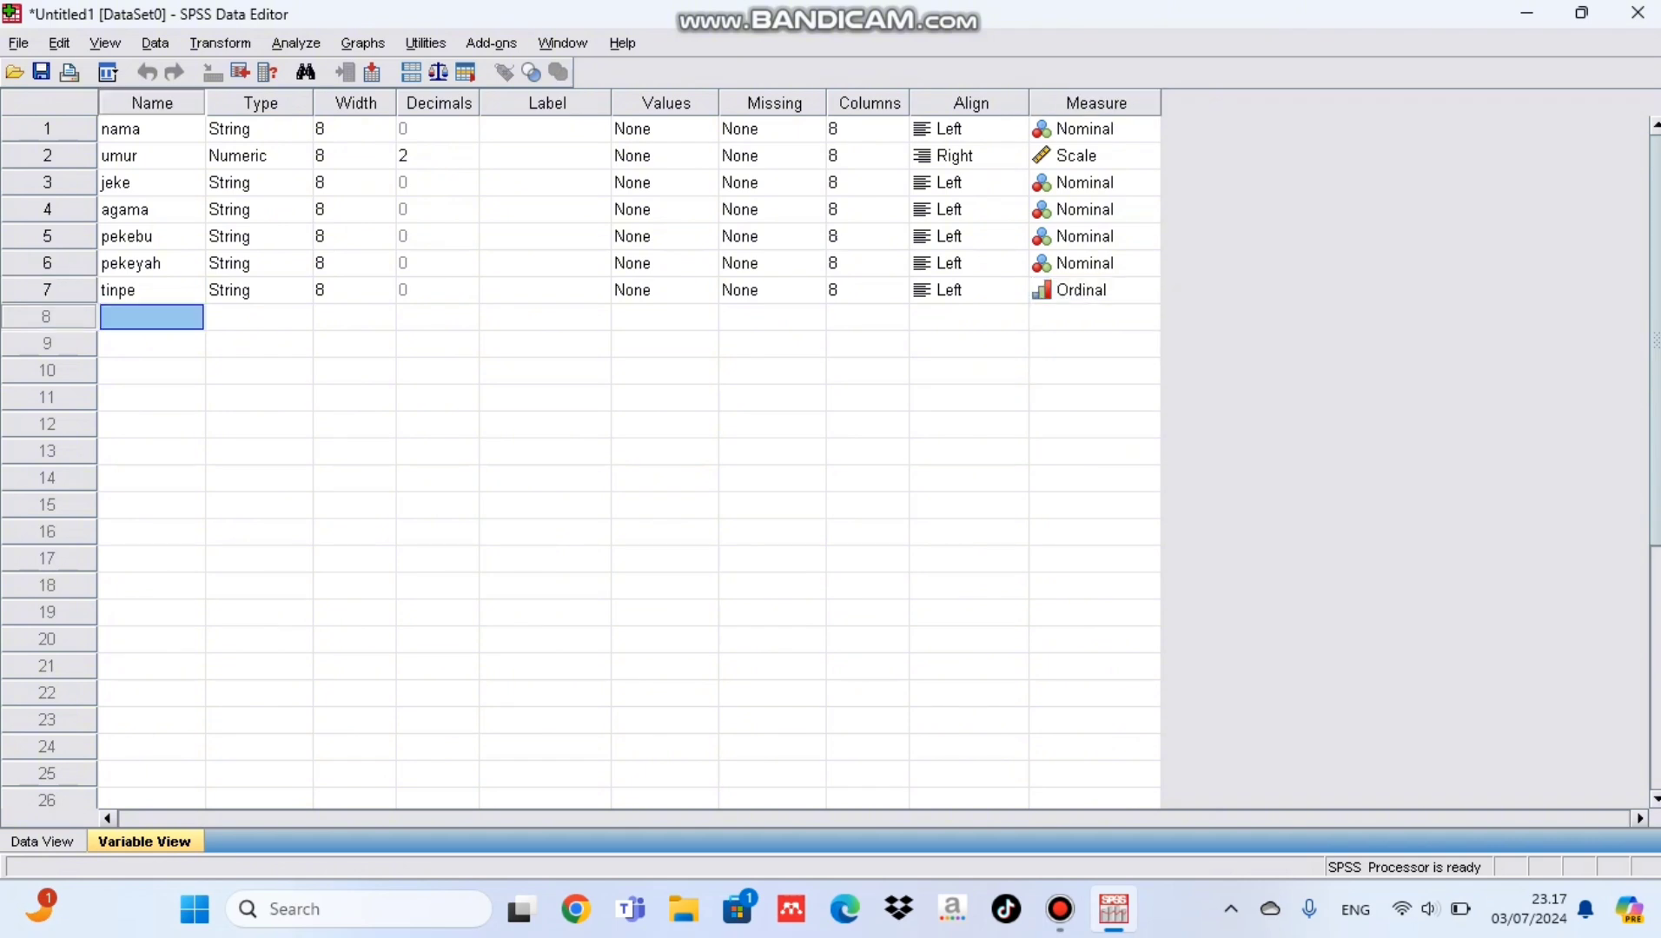
{"action": "type", "text": "tb"}
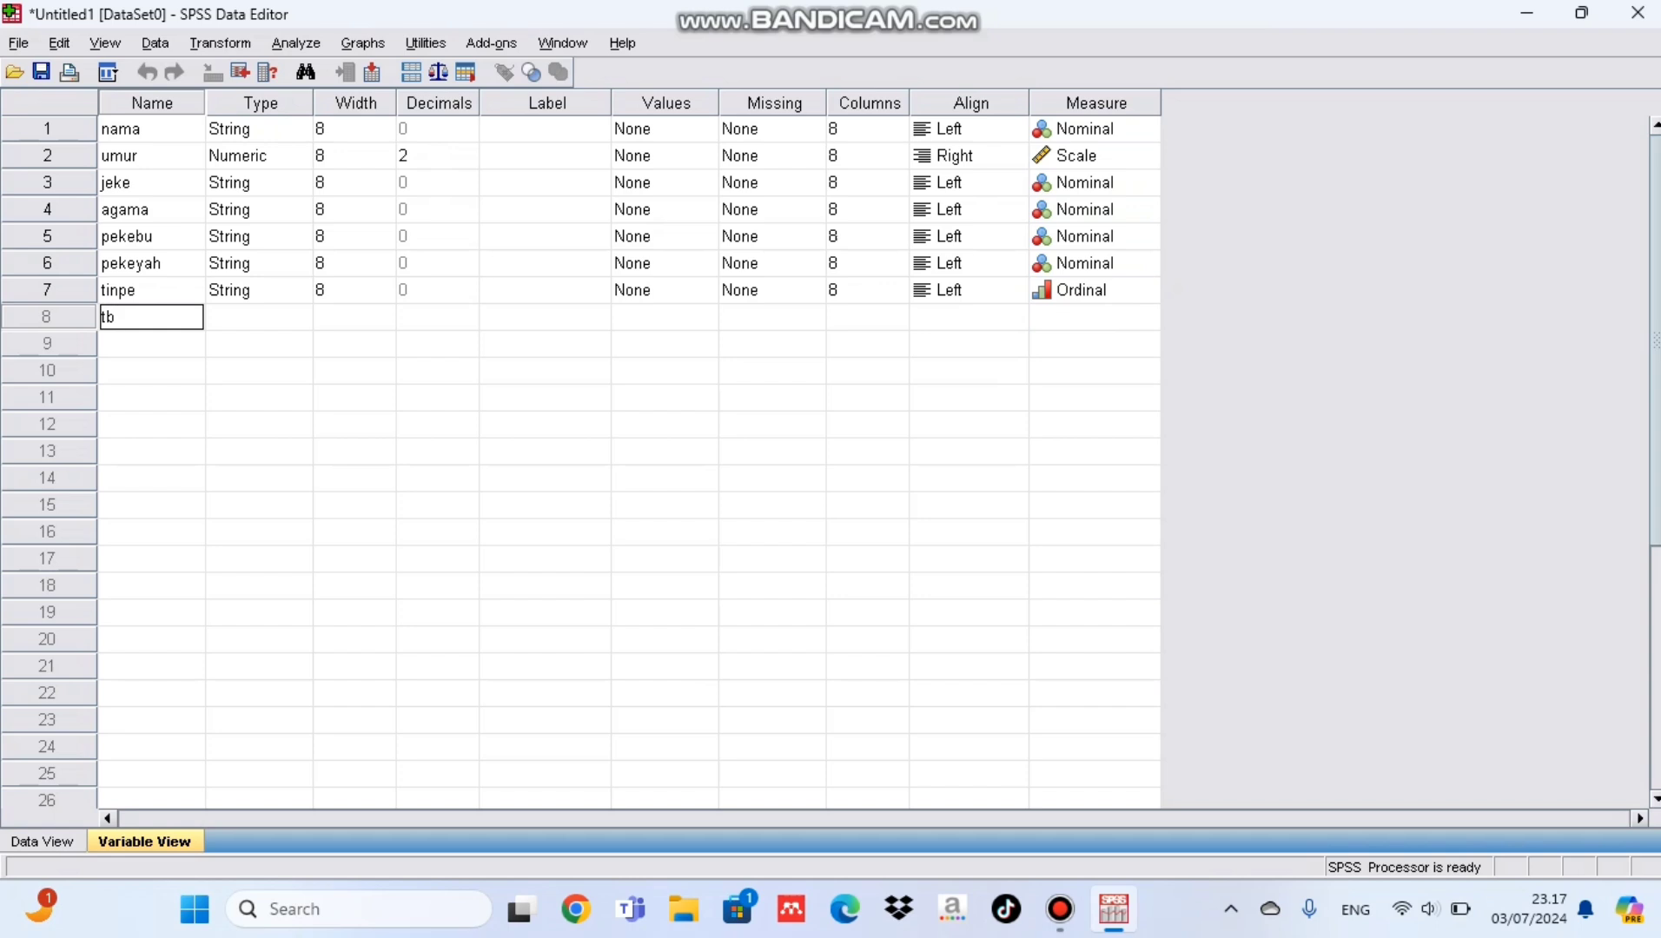
{"action": "key", "text": "Tab"}
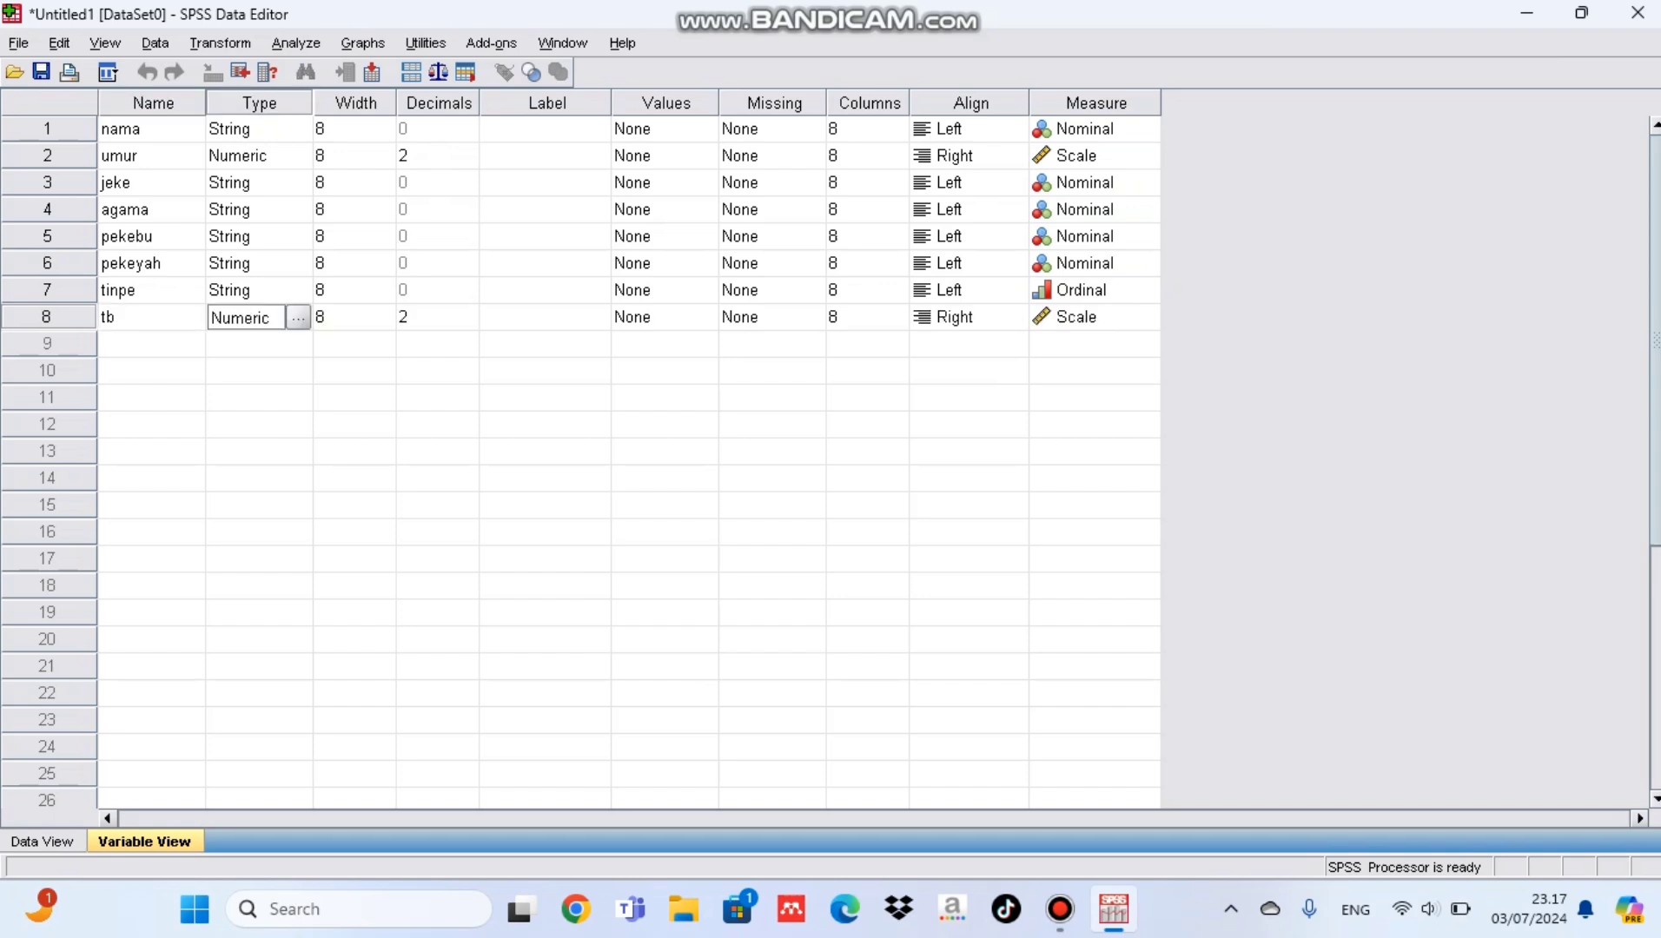
{"action": "left_click", "coordinate": [151, 344]}
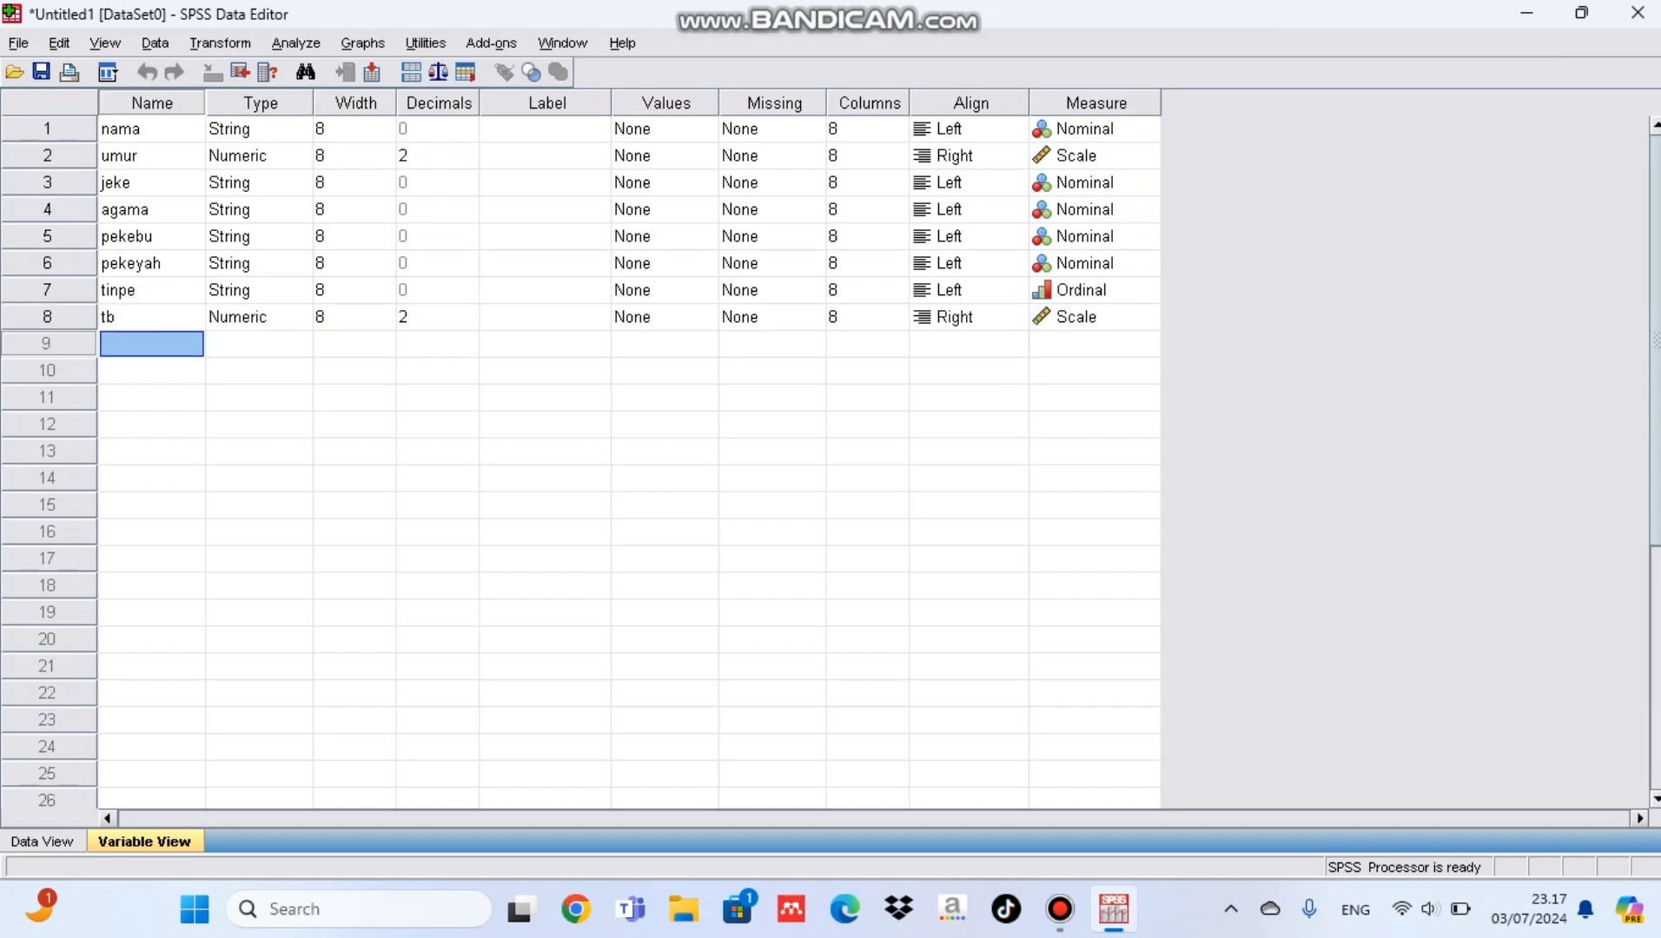
Step: Add a ninth variable named bb, keeping the default Numeric type
{"action": "type", "text": "bb"}
{"action": "key", "text": "Tab"}
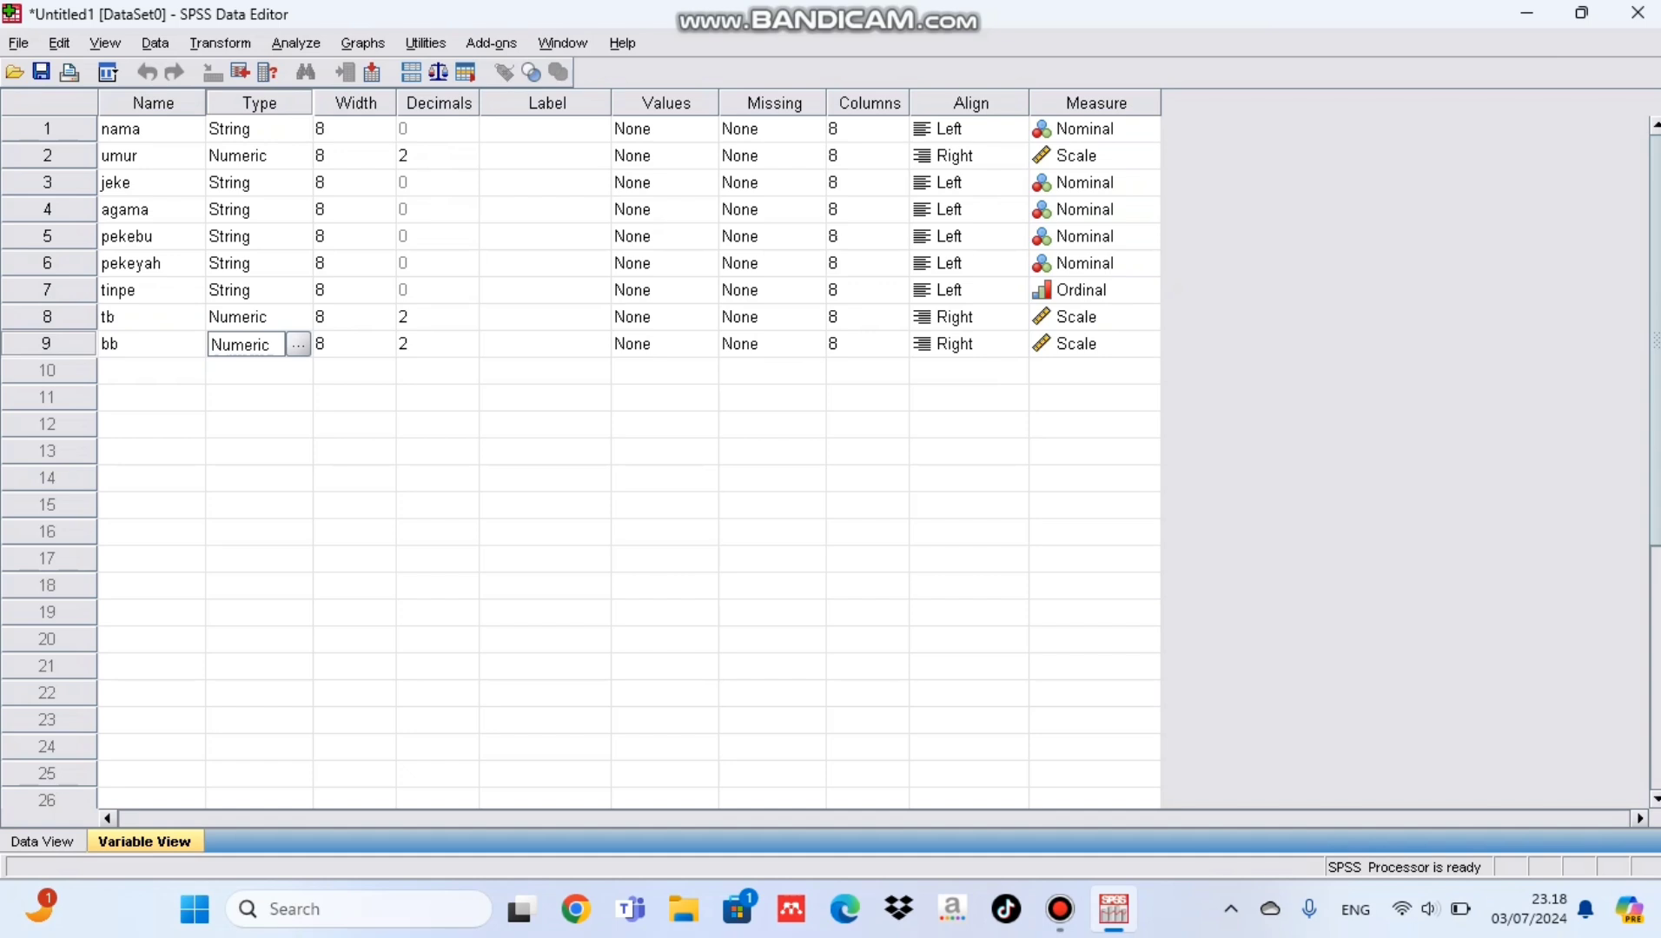
Step: Show the data entry grid and enter the respondents' first names in rows 1 to 11 of the nama column
{"action": "key", "text": "ctrl+t"}
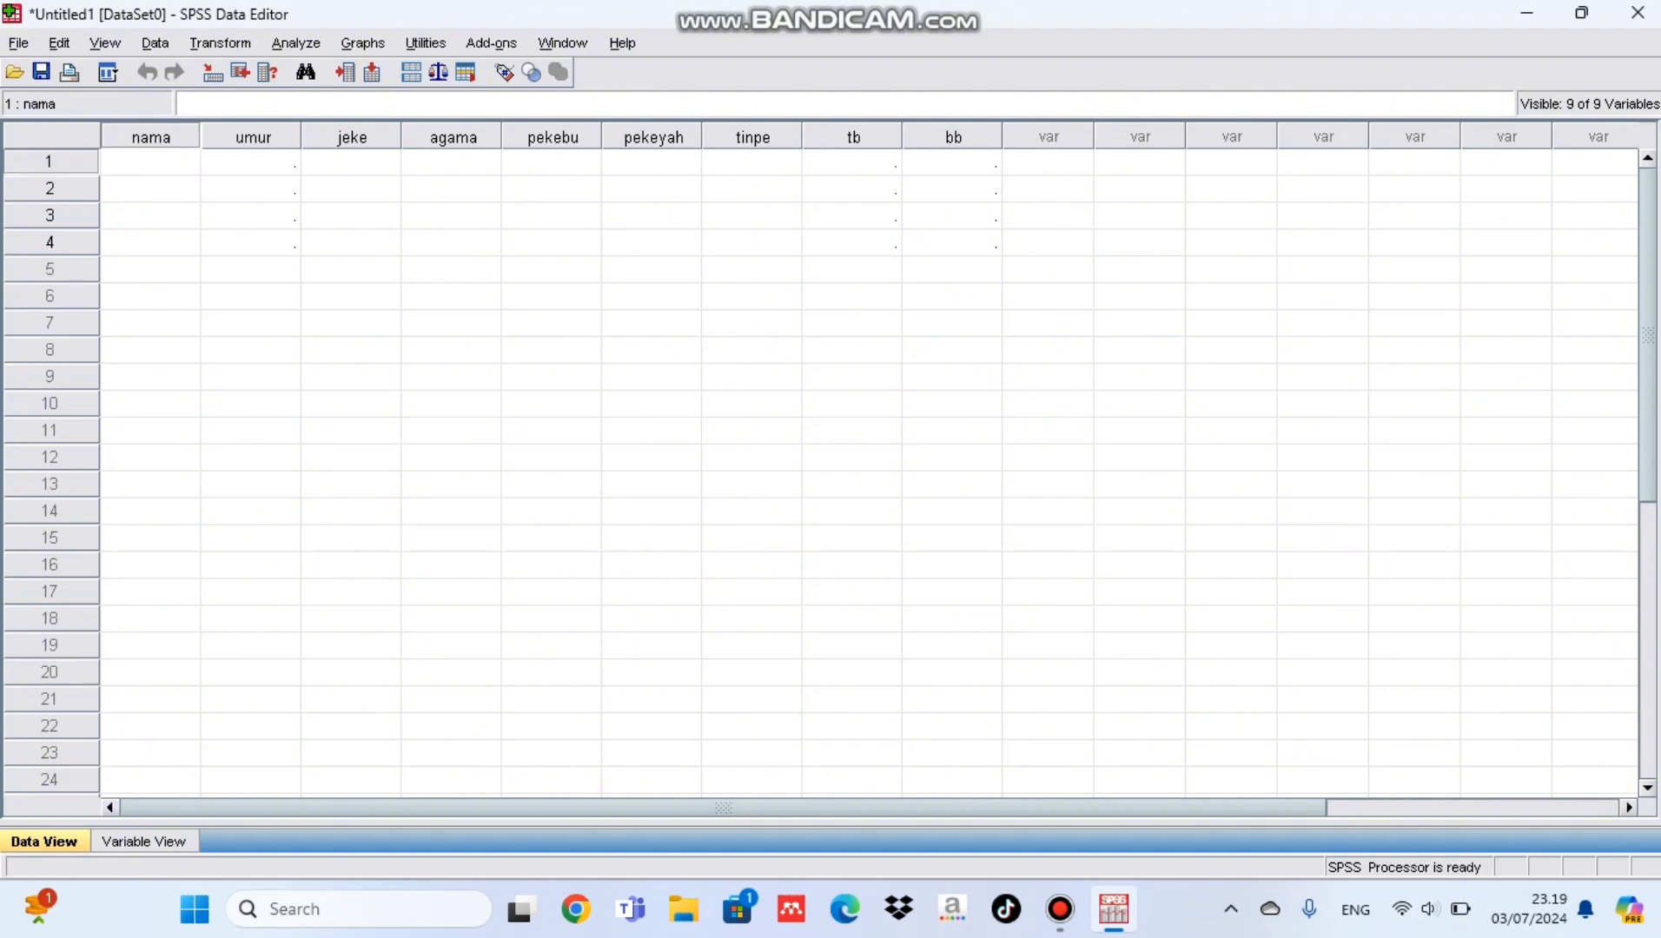
{"action": "type", "text": "atahan"}
{"action": "key", "text": "Return"}
{"action": "type", "text": "azizah"}
{"action": "key", "text": "Return"}
{"action": "type", "text": "arhan"}
{"action": "key", "text": "Return"}
{"action": "type", "text": "asnawi"}
{"action": "key", "text": "Return"}
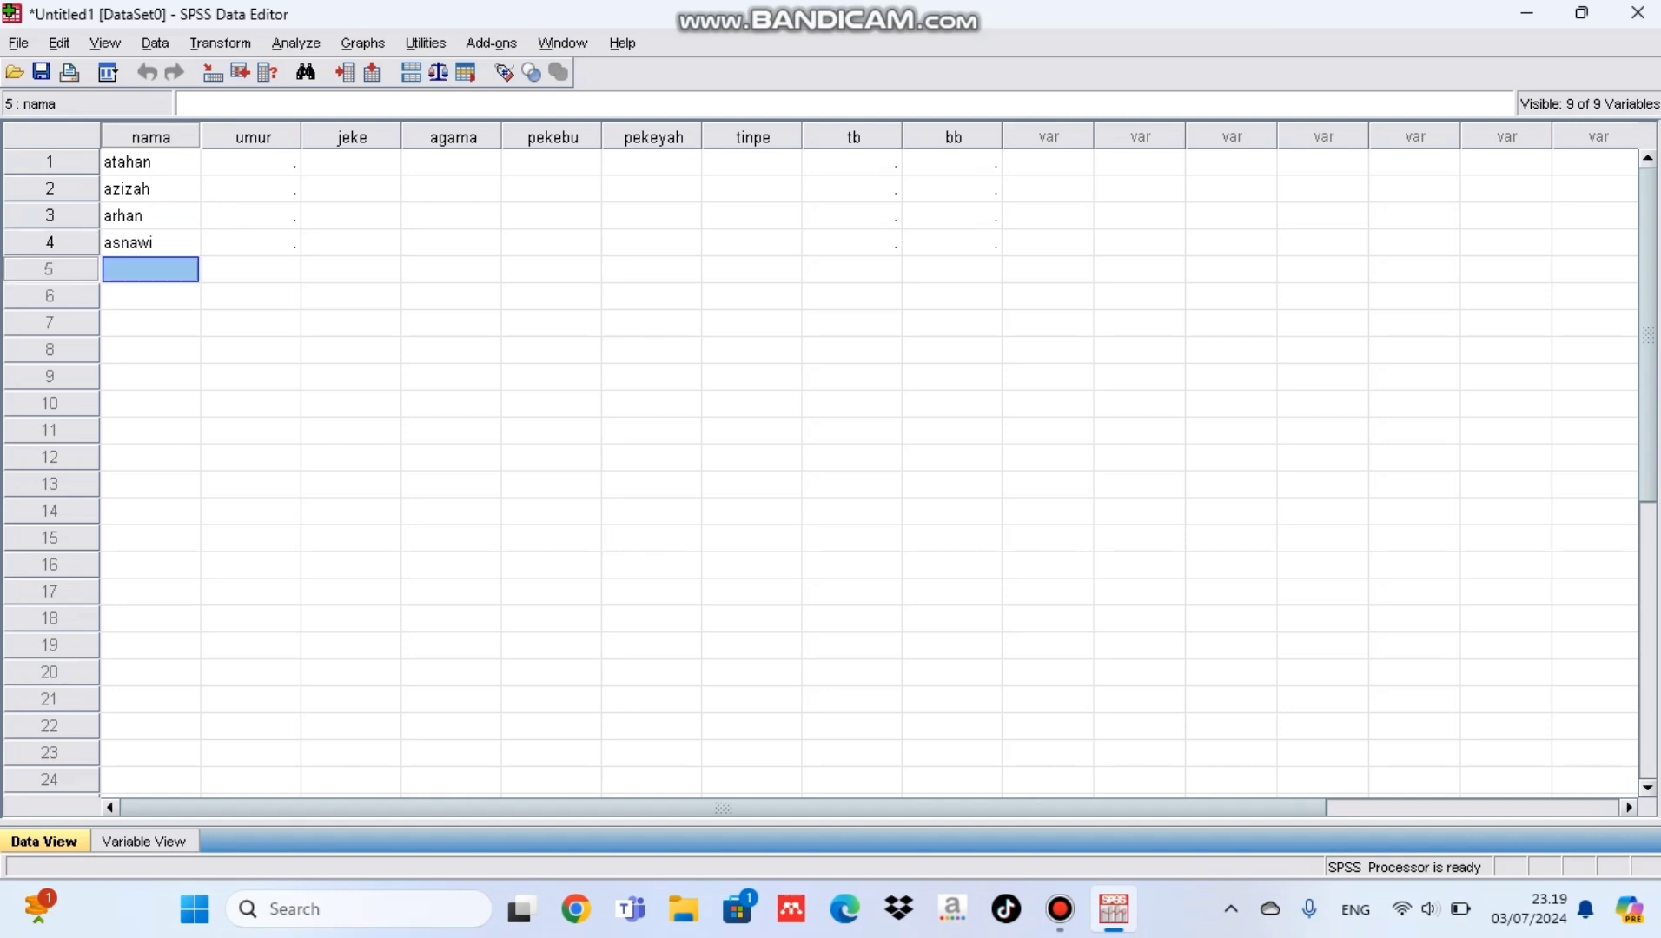
{"action": "type", "text": "fuji lino elsid lala raja nathan riko "}
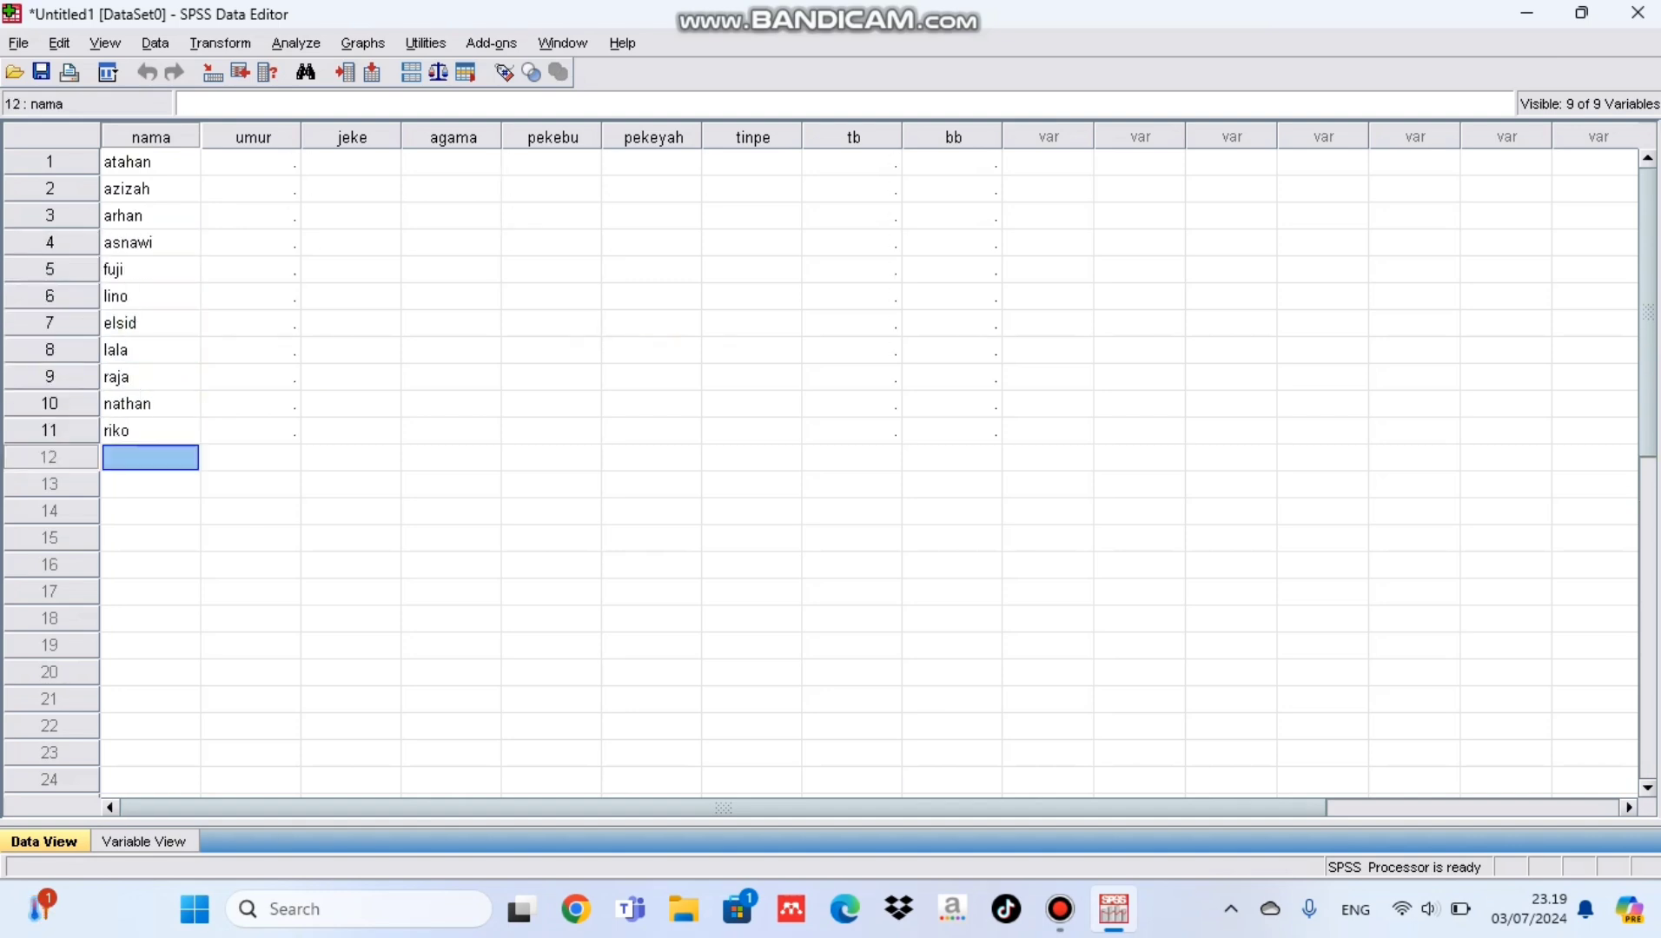
{"action": "type", "text": "gita"}
Step: Enter the remaining respondents' first names in rows 12 to 20 of the nama column
{"action": "key", "text": "Return"}
{"action": "type", "text": "vio"}
{"action": "key", "text": "Return"}
{"action": "type", "text": "salsa"}
{"action": "key", "text": "Return"}
{"action": "type", "text": "put"}
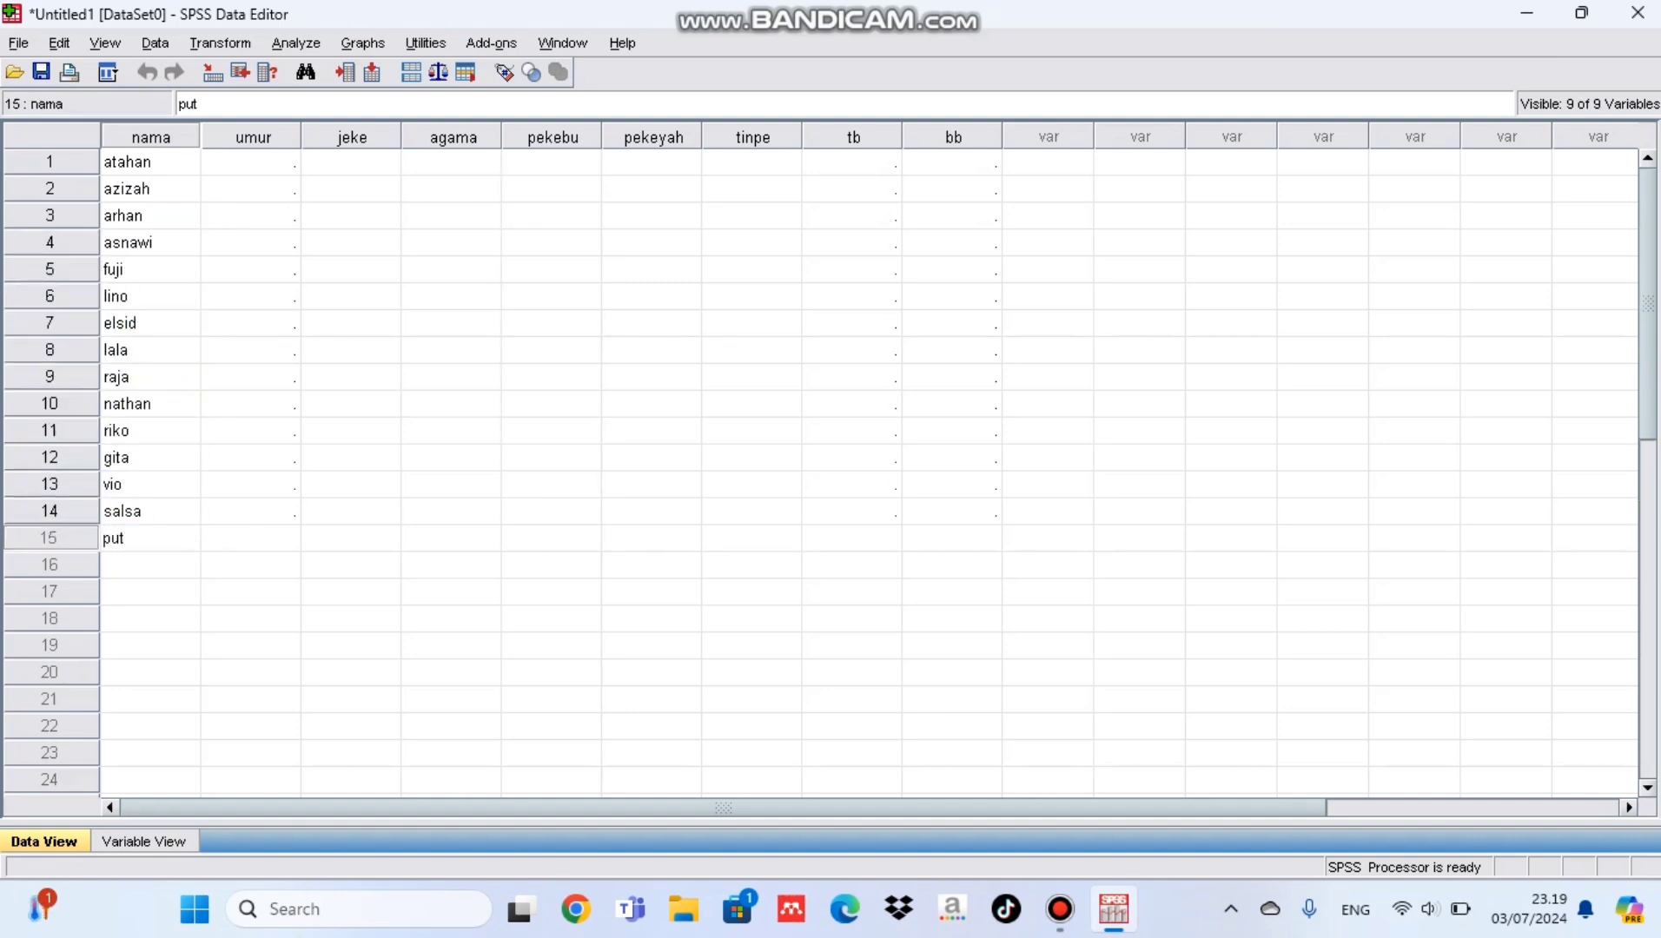
{"action": "type", "text": "ra jefri kenny hito rafel"}
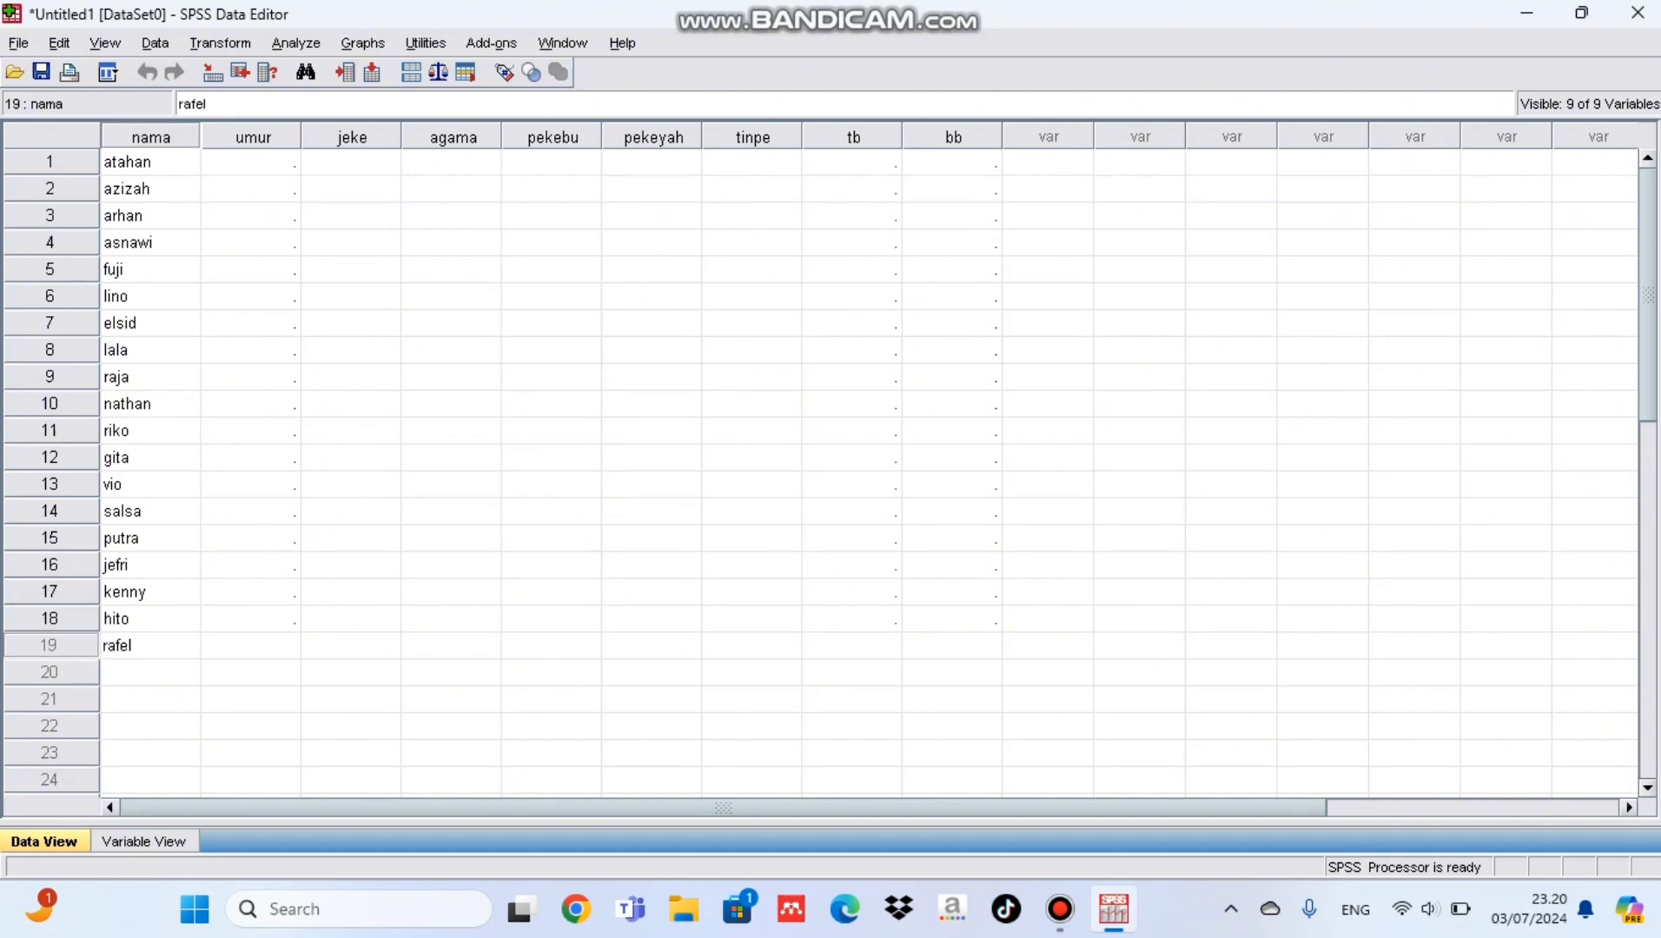
{"action": "key", "text": "Return"}
{"action": "type", "text": "kiki"}
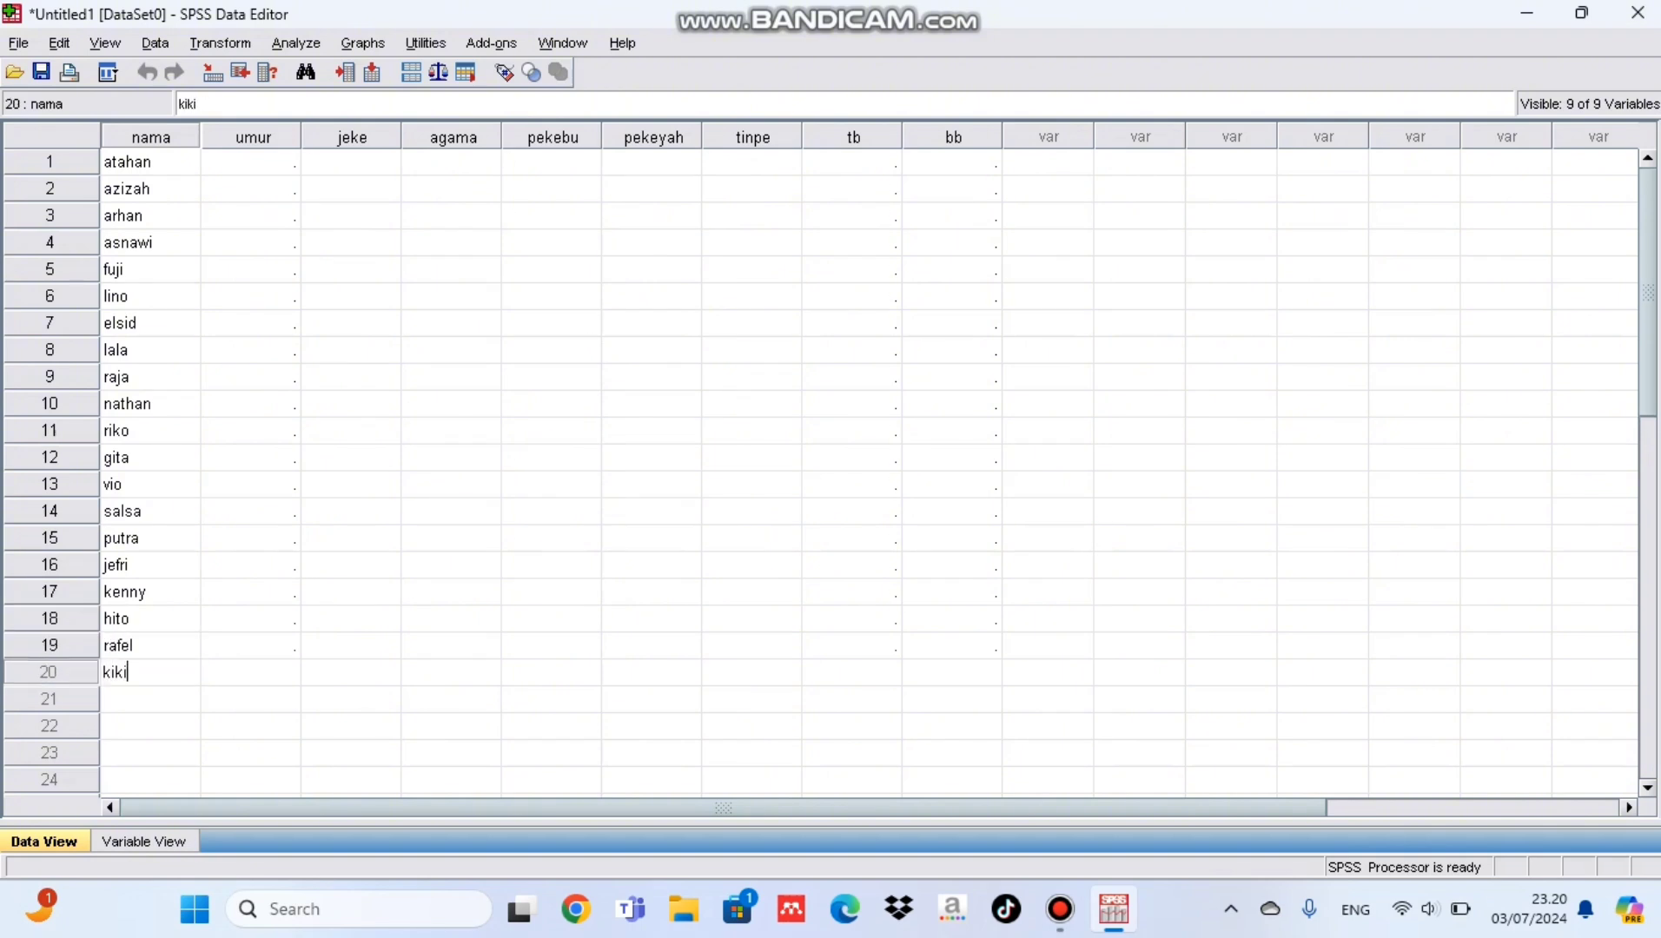
Step: Fill umur rows 1–20 with 22, 23, 26, 29, 31, 36, 20, 34, 45, 28, 30, 29, 44, 38, 19, 20, 22, 36, 37, 41
{"action": "left_click", "coordinate": [251, 163]}
{"action": "type", "text": "22"}
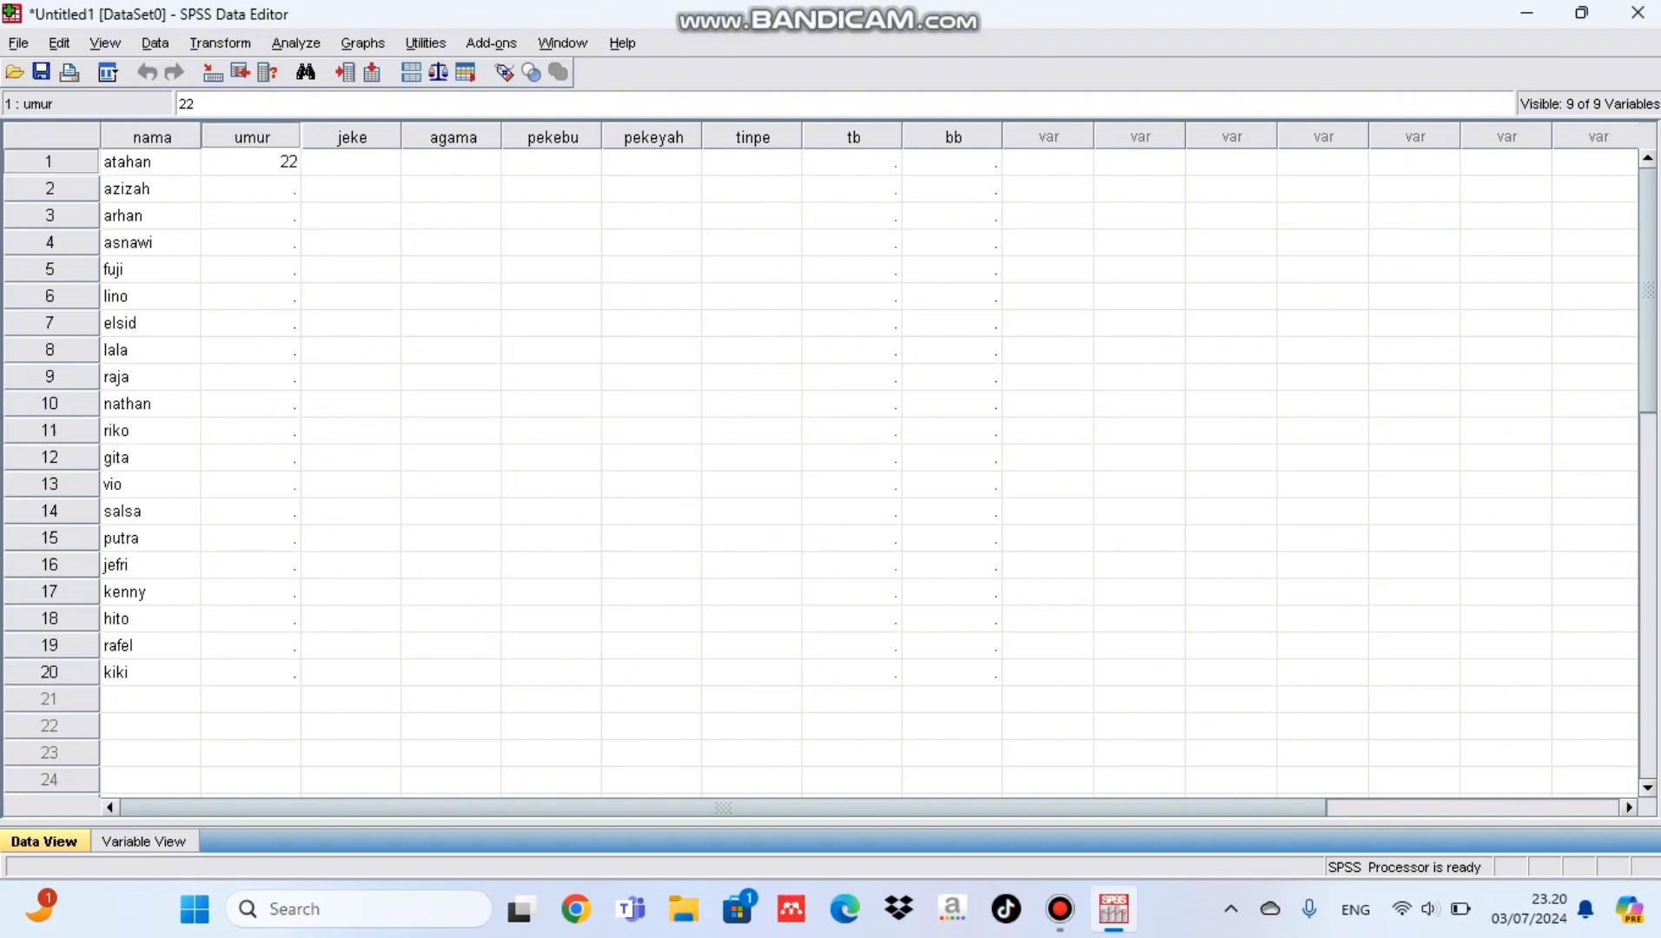
{"action": "key", "text": "Return"}
{"action": "type", "text": "23 26 "}
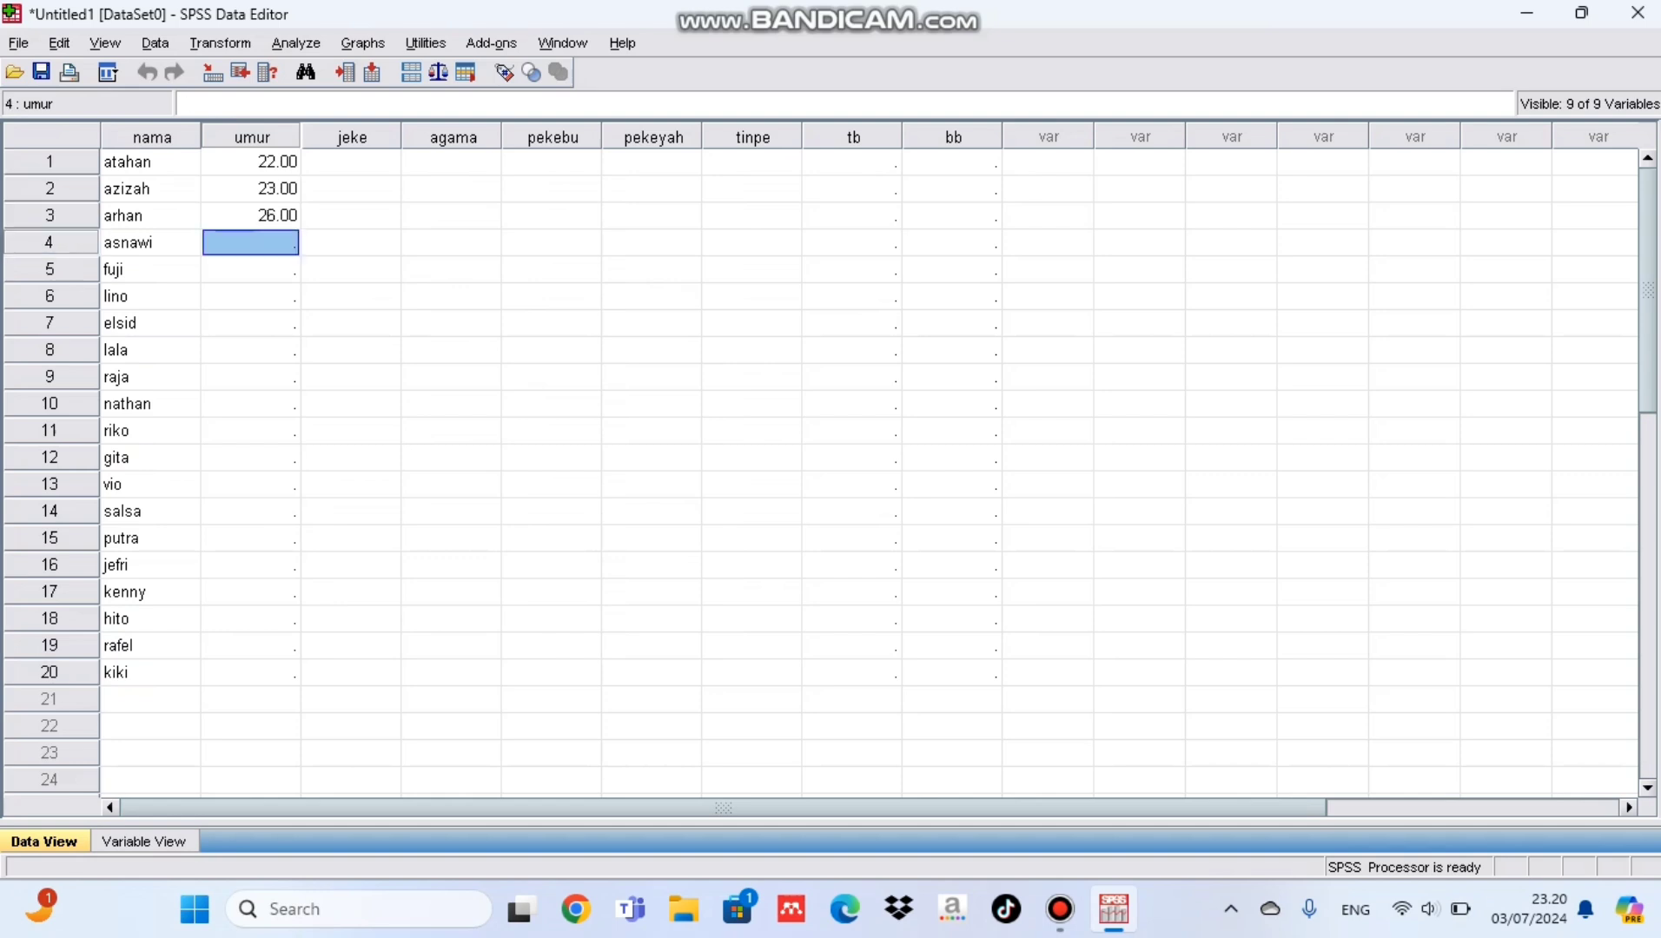
{"action": "type", "text": "2"}
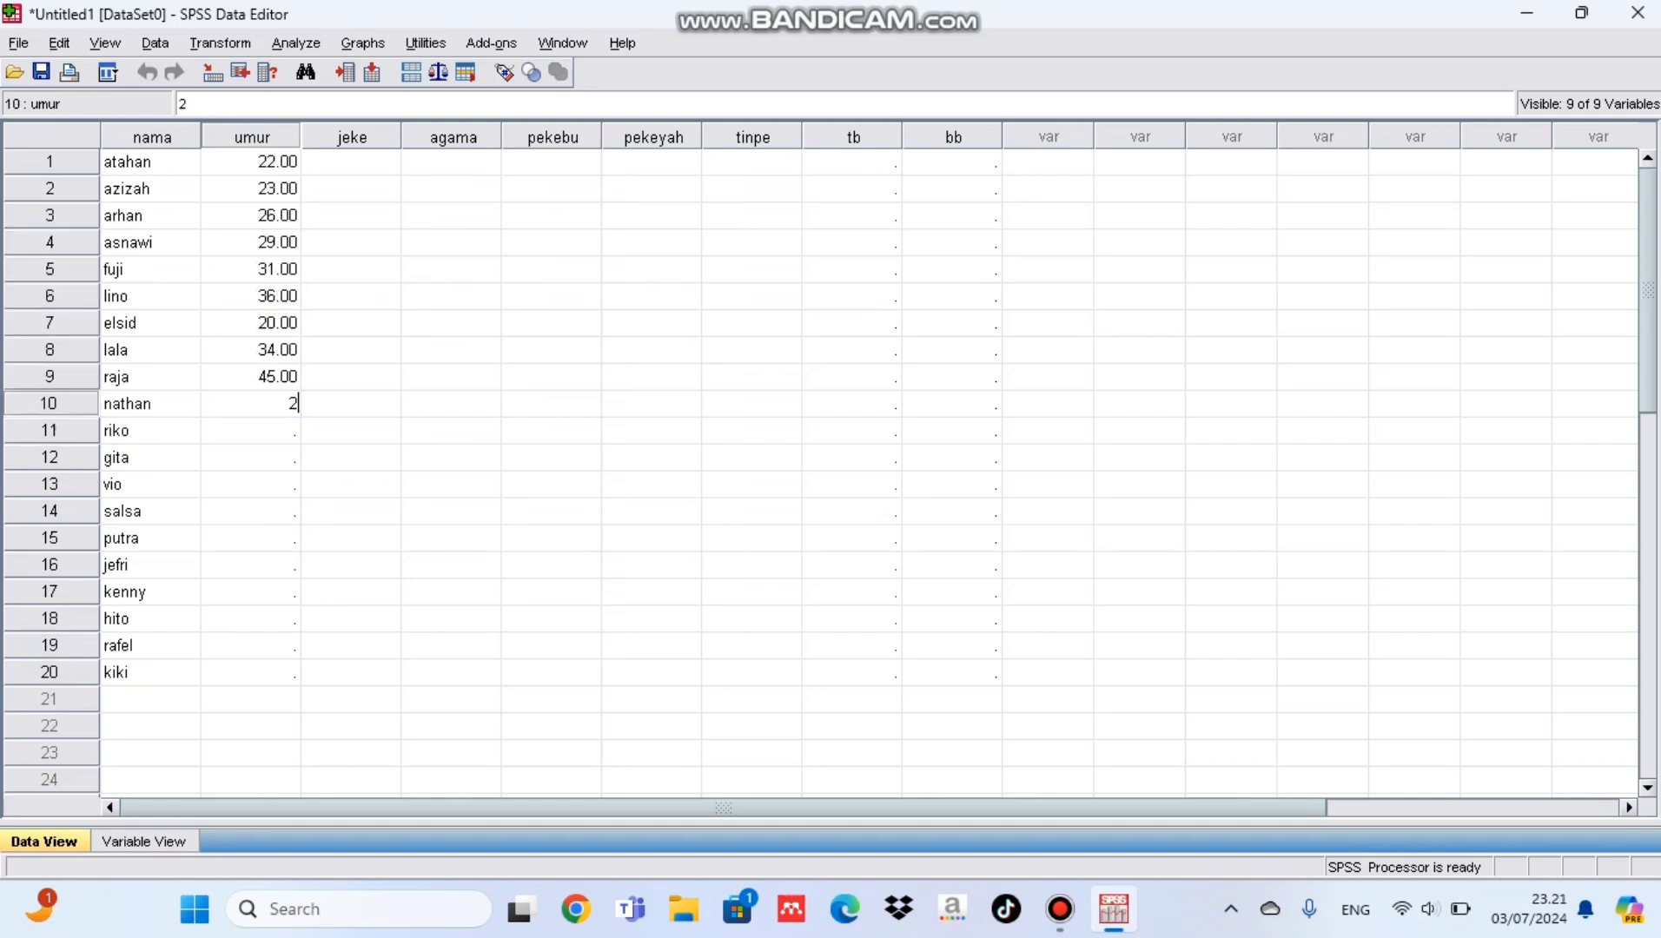
{"action": "type", "text": "9 31 36 20 34 45 28 30 29 44 38 19 20 22 36 37 41"}
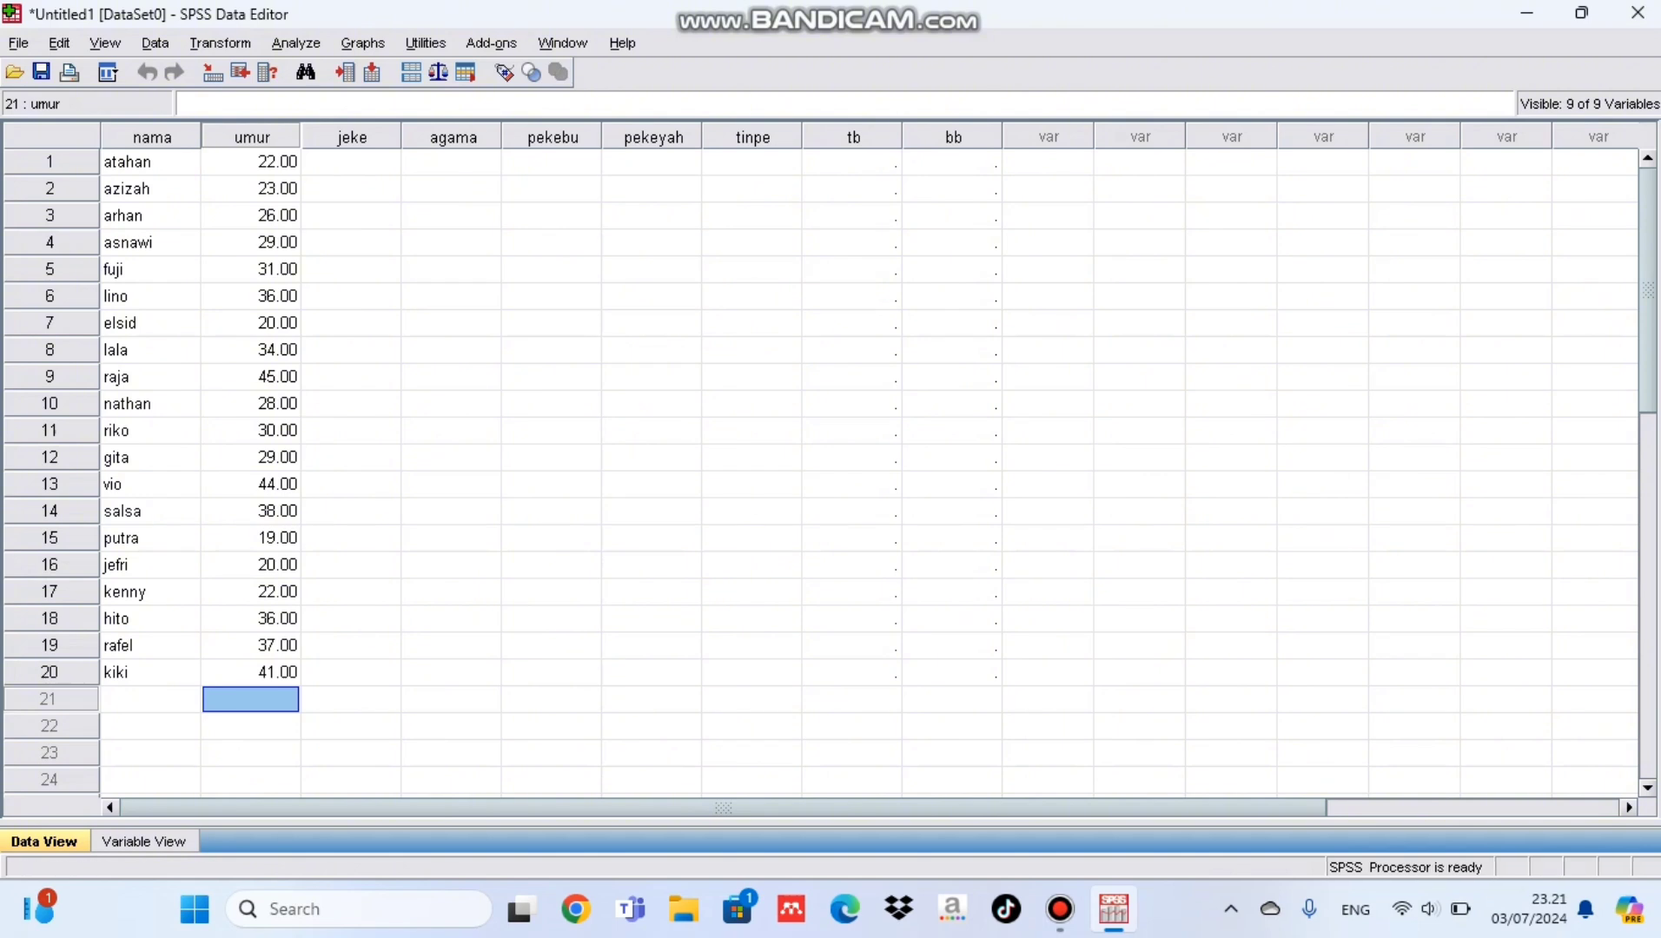
Step: Set the number of decimals of the umur variable to 0
{"action": "left_click", "coordinate": [144, 842]}
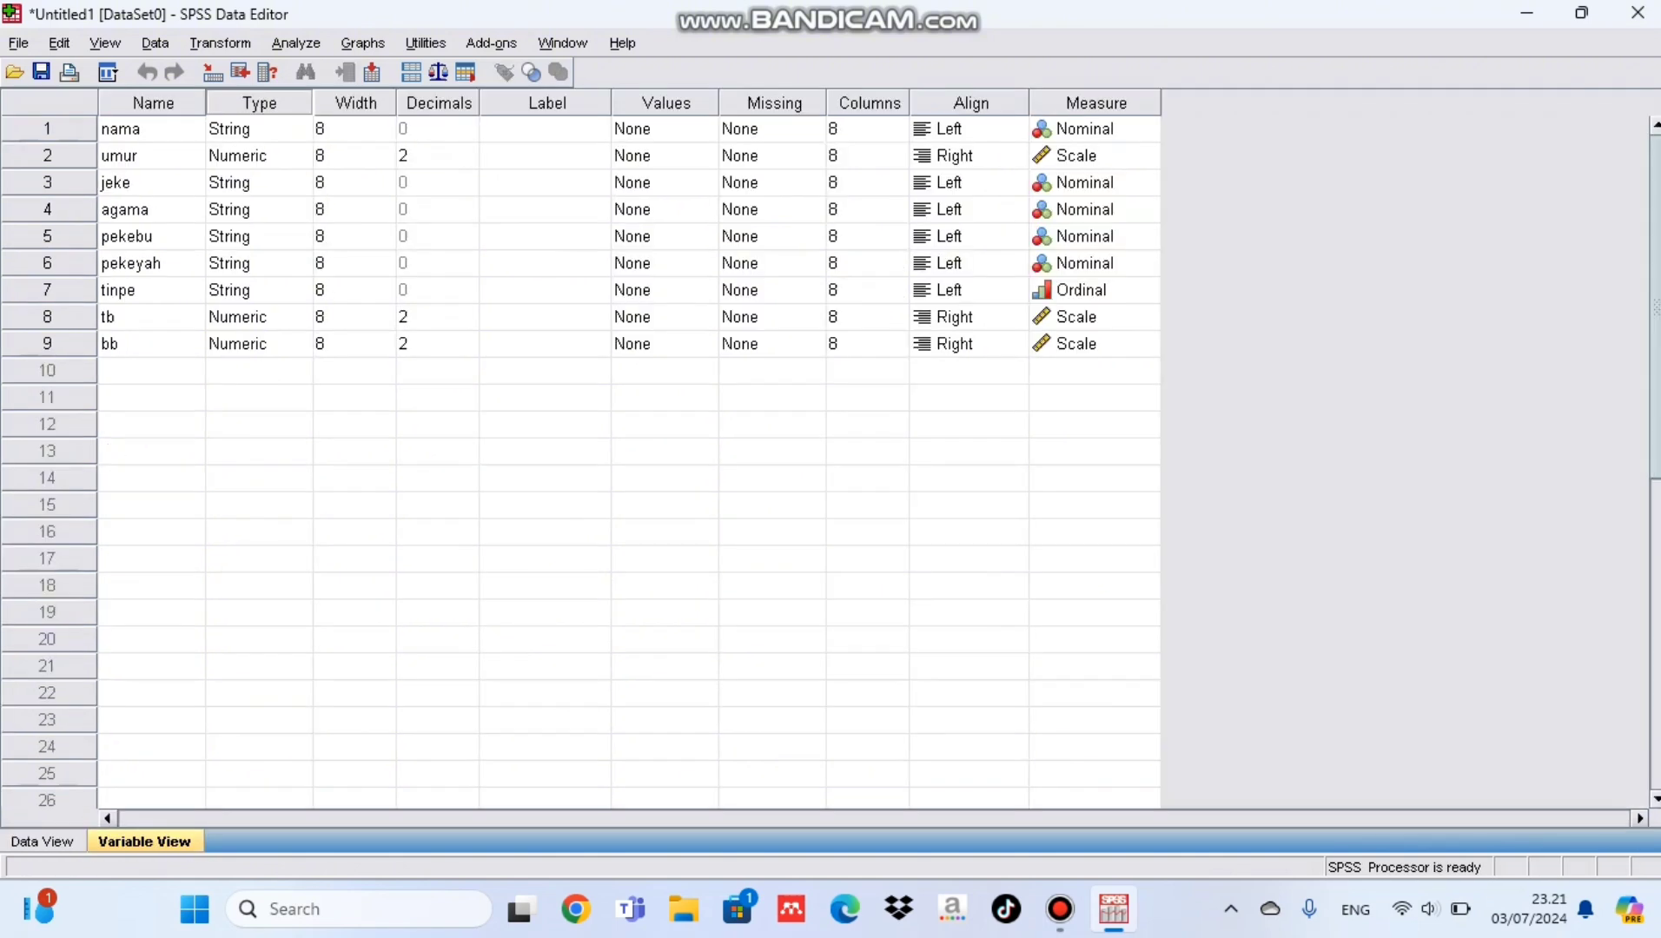
{"action": "left_click", "coordinate": [437, 156]}
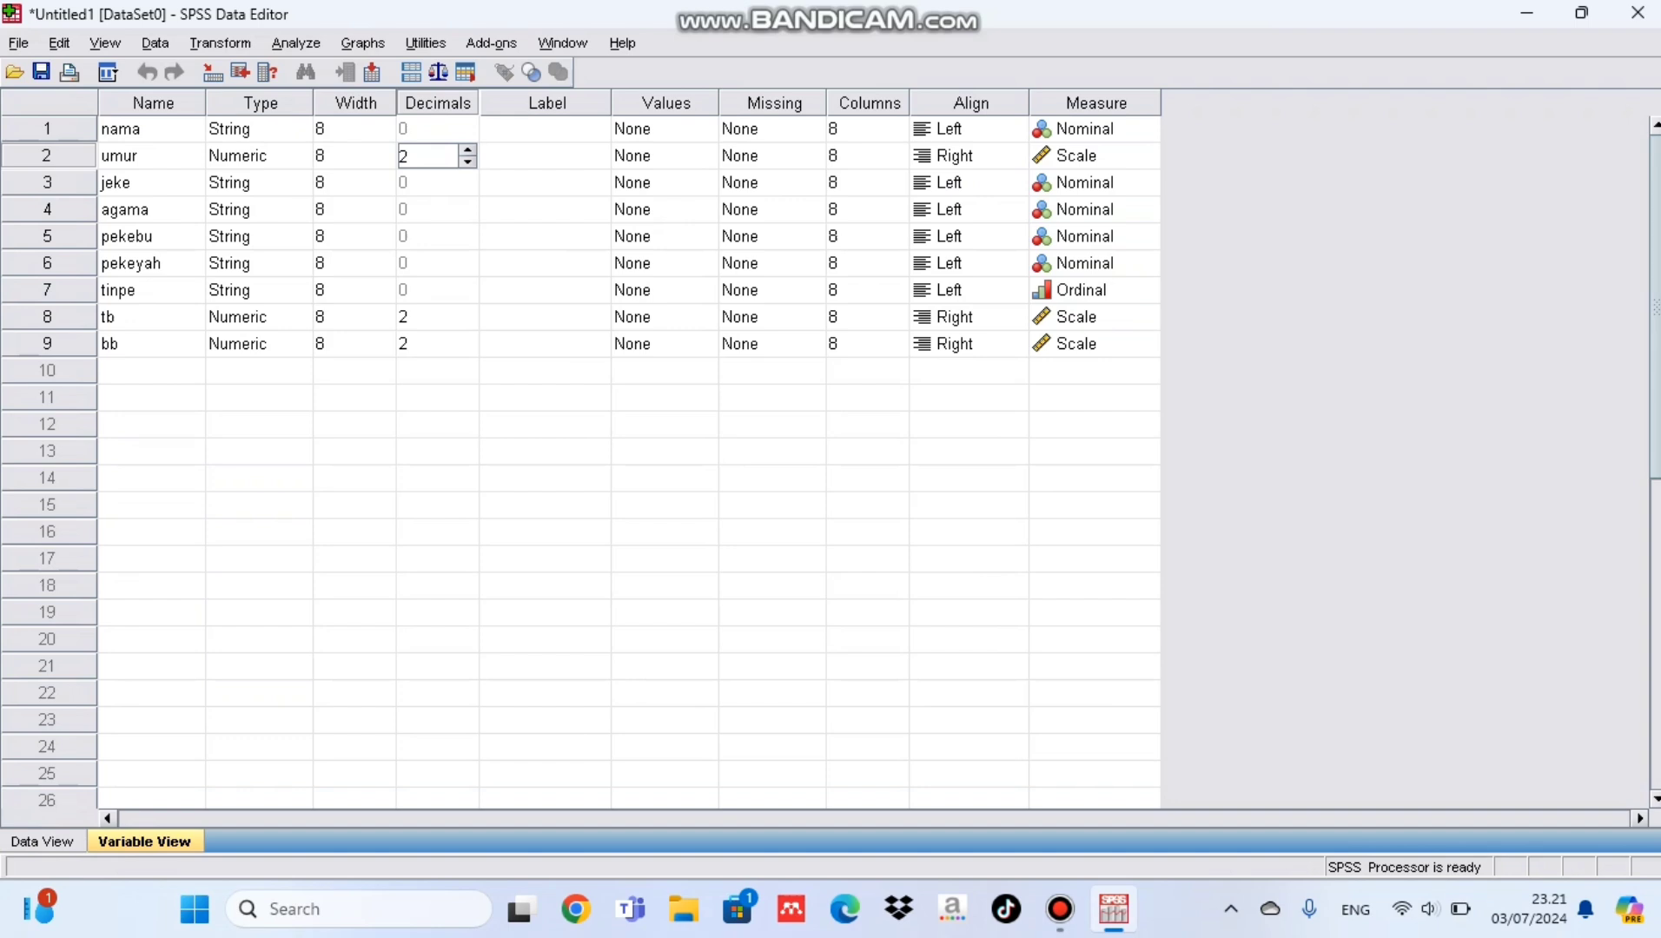
{"action": "left_click", "coordinate": [468, 163]}
{"action": "left_click", "coordinate": [468, 162]}
Step: Try to enter "laki laki" as the jeke value of the first respondent in the data grid
{"action": "left_click", "coordinate": [42, 842]}
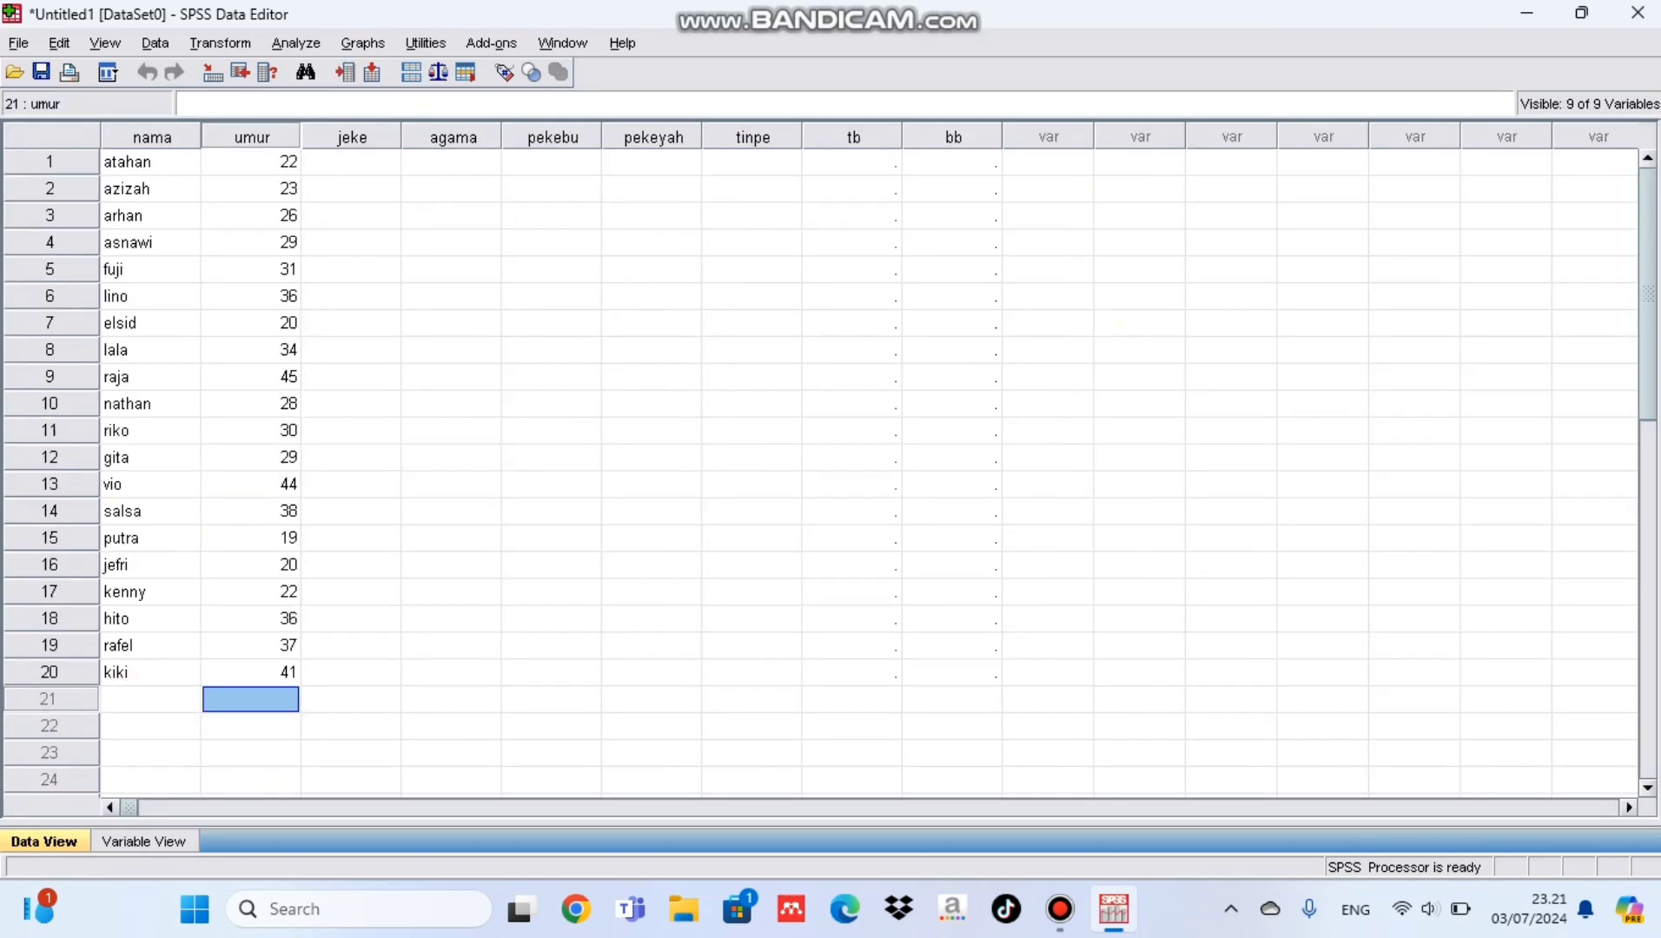
{"action": "left_click", "coordinate": [351, 163]}
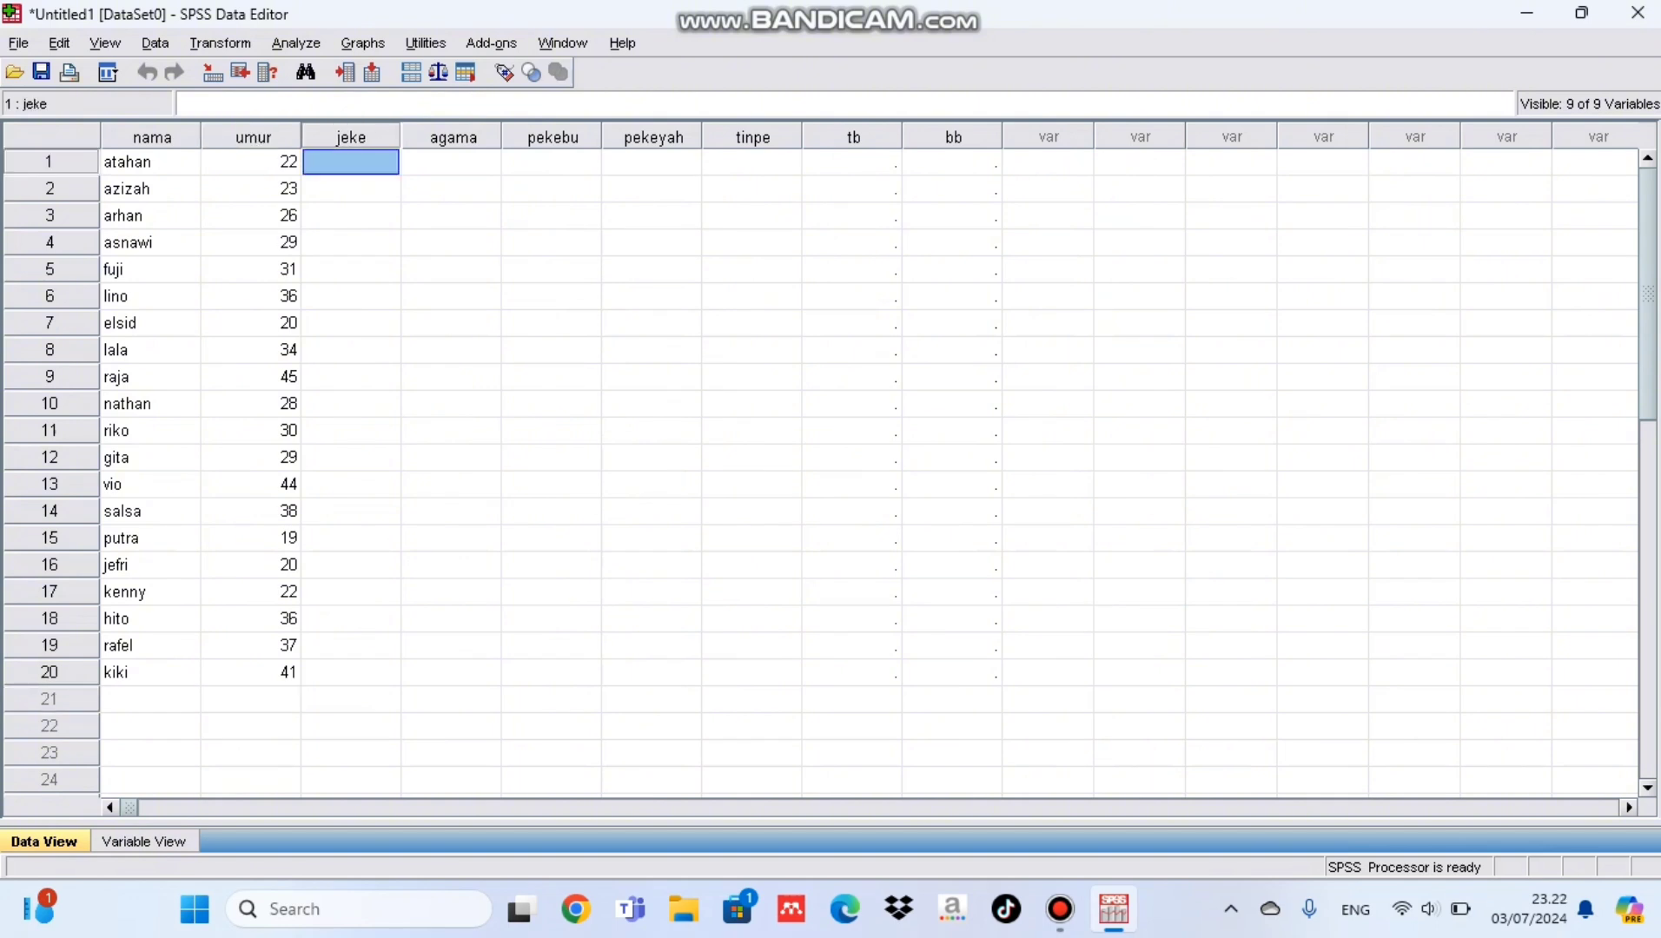
{"action": "type", "text": "laki"}
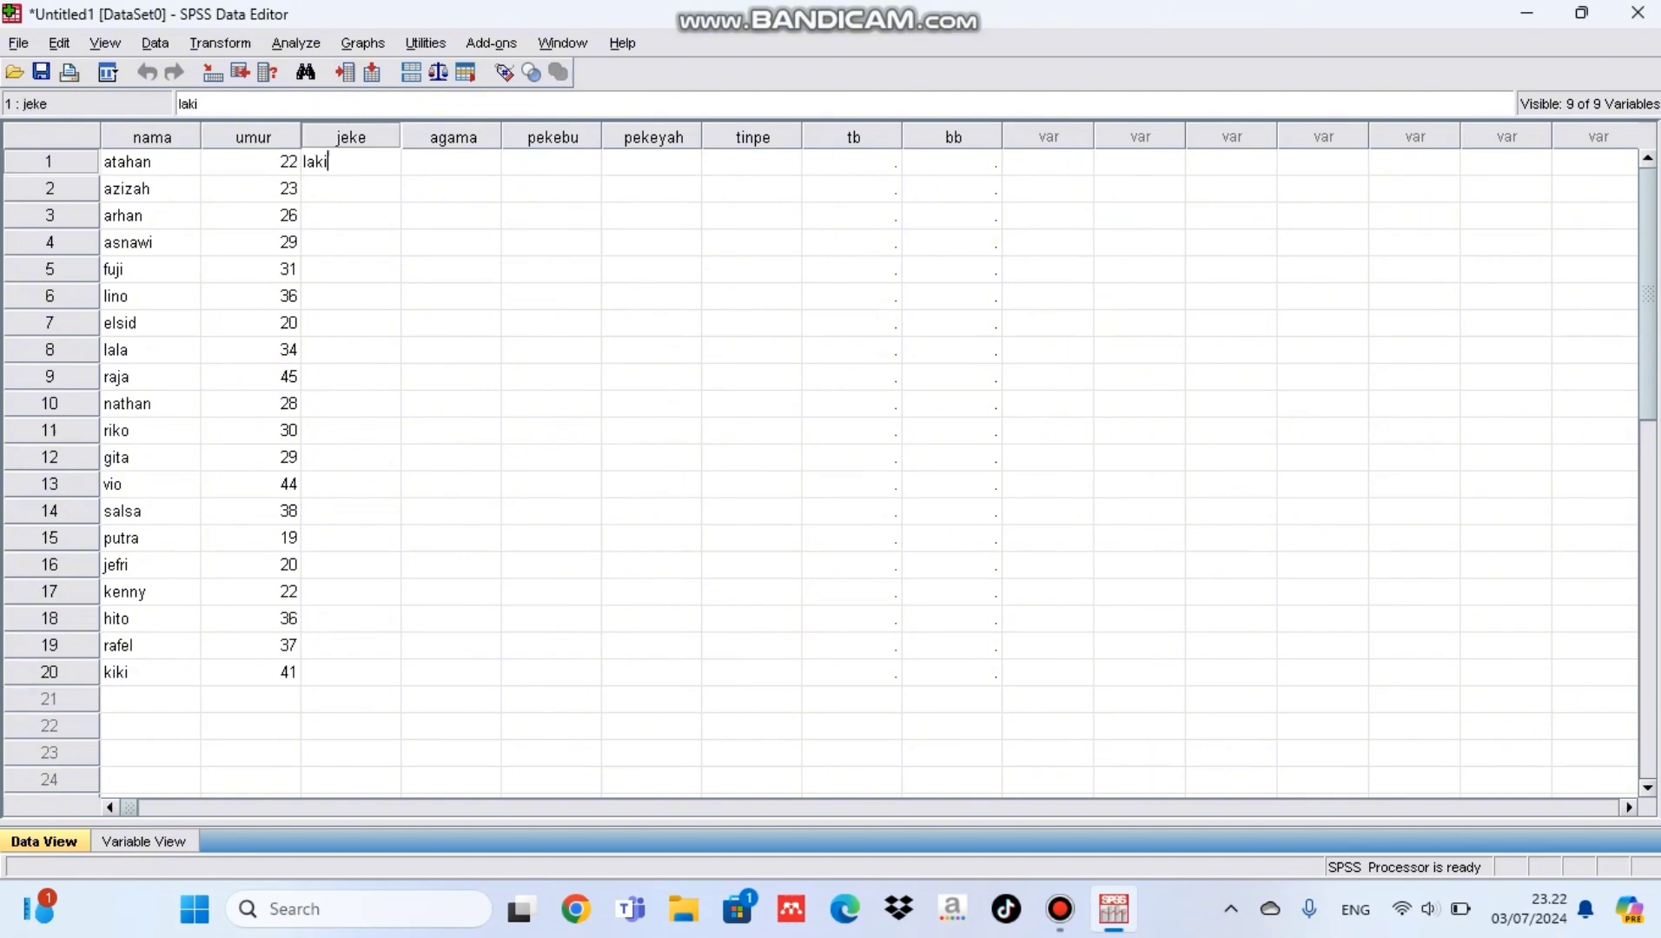
{"action": "type", "text": " lak"}
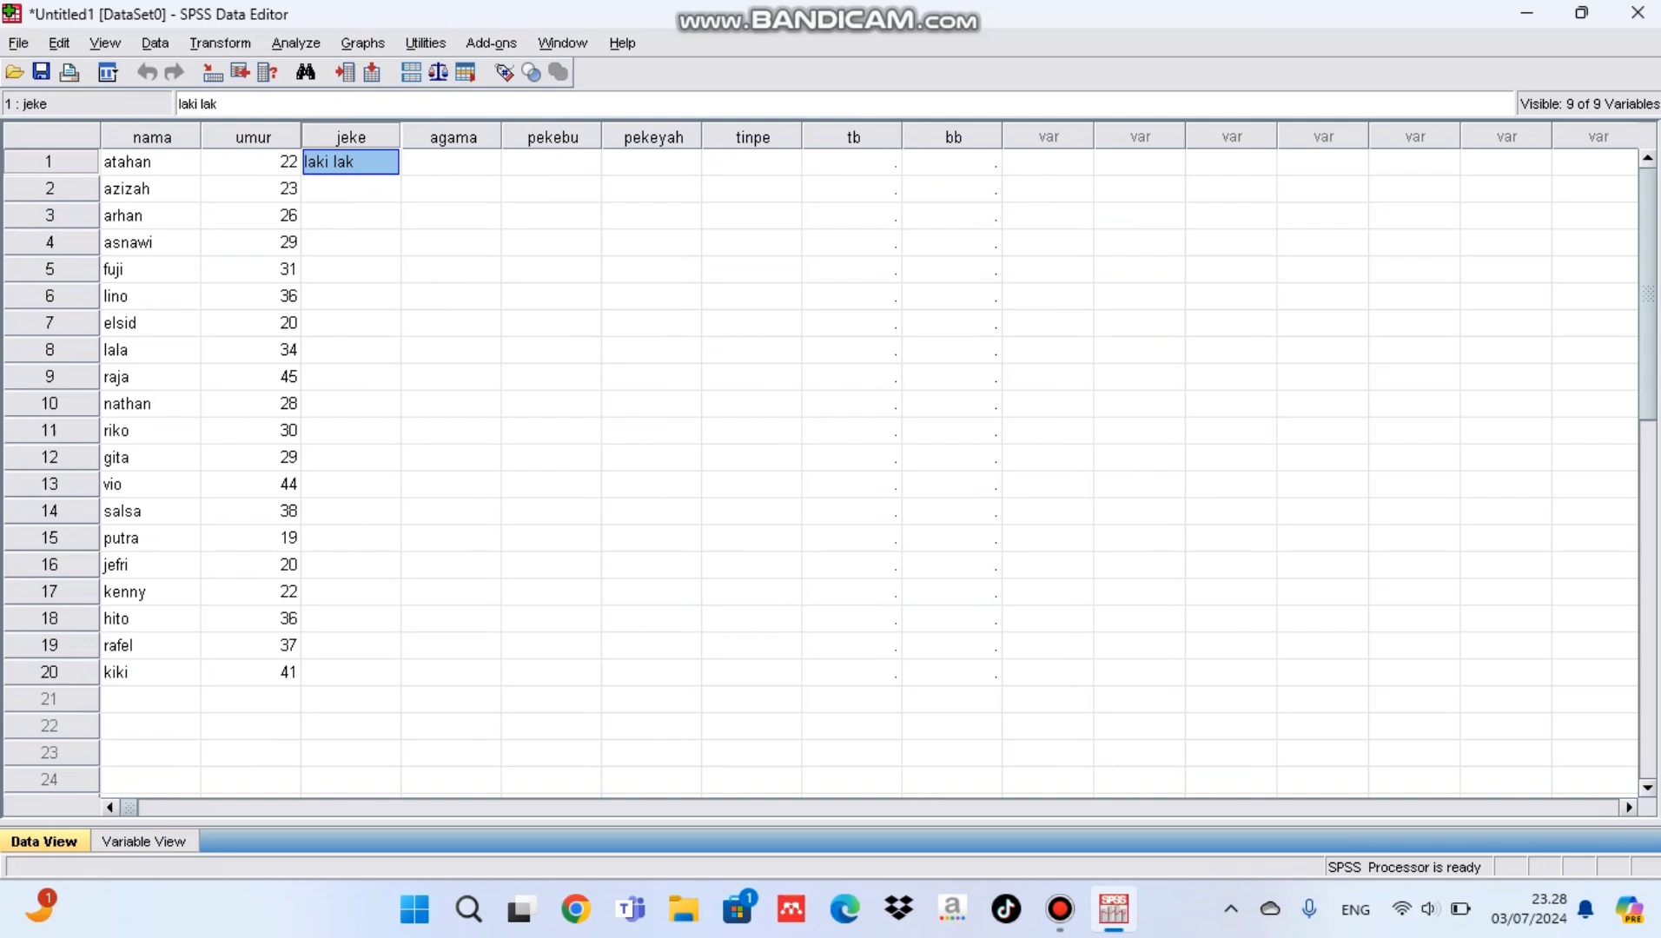
Step: Increase the width of the jeke variable beyond 12 characters in the variable definitions
{"action": "left_click", "coordinate": [144, 841]}
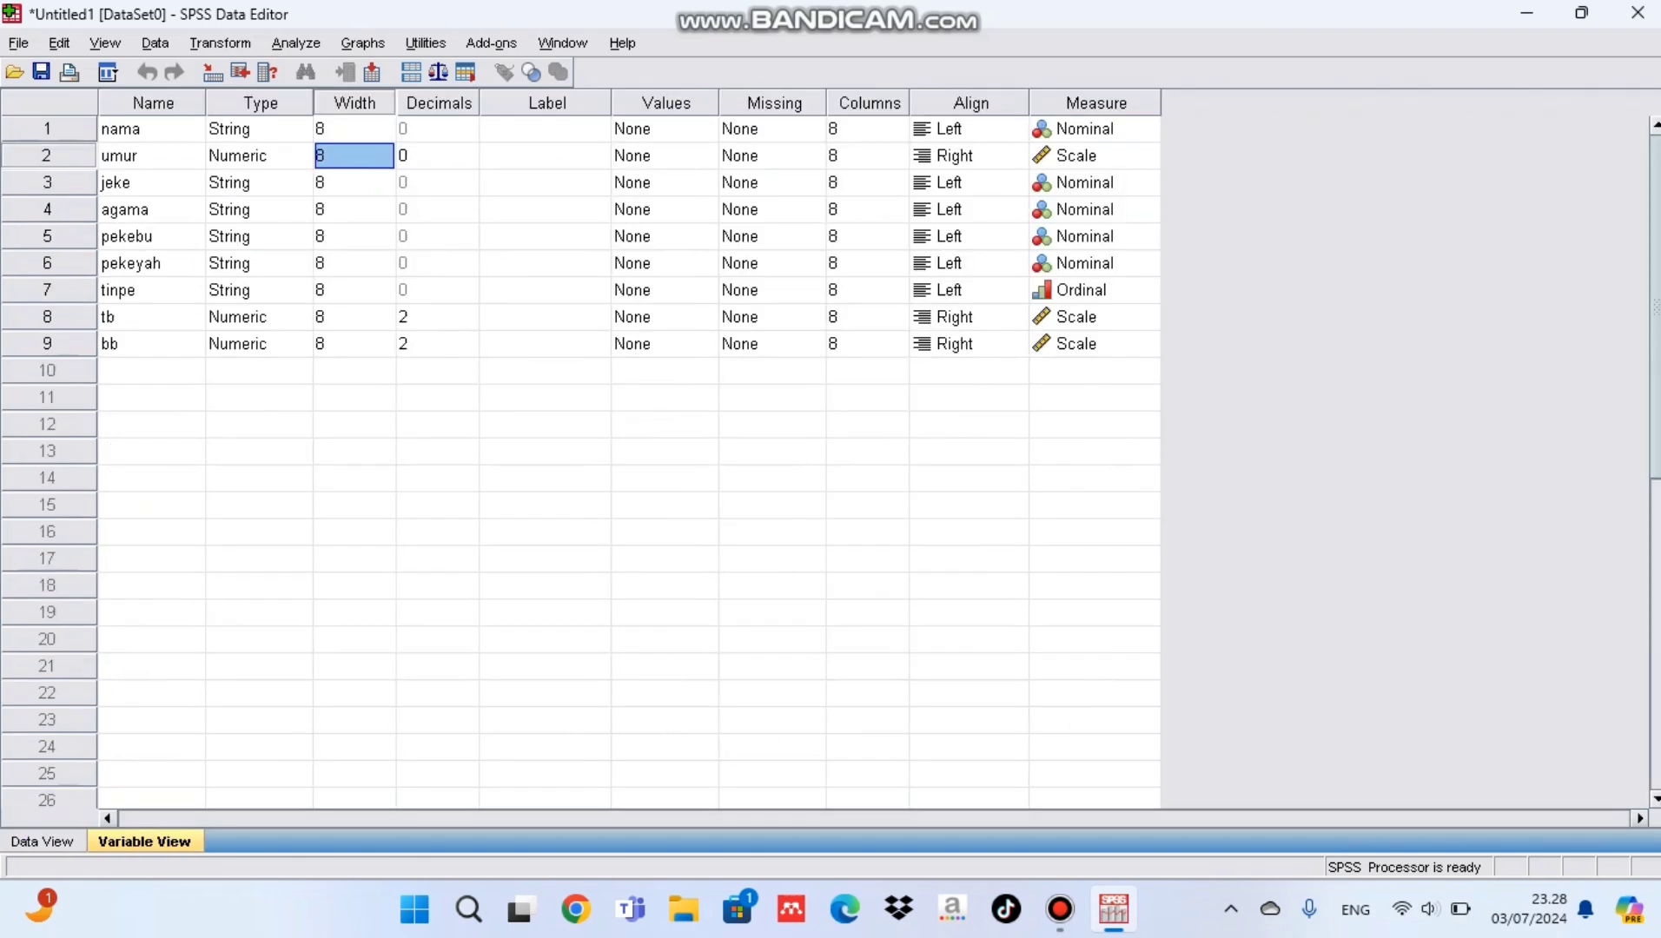
{"action": "left_click", "coordinate": [345, 182]}
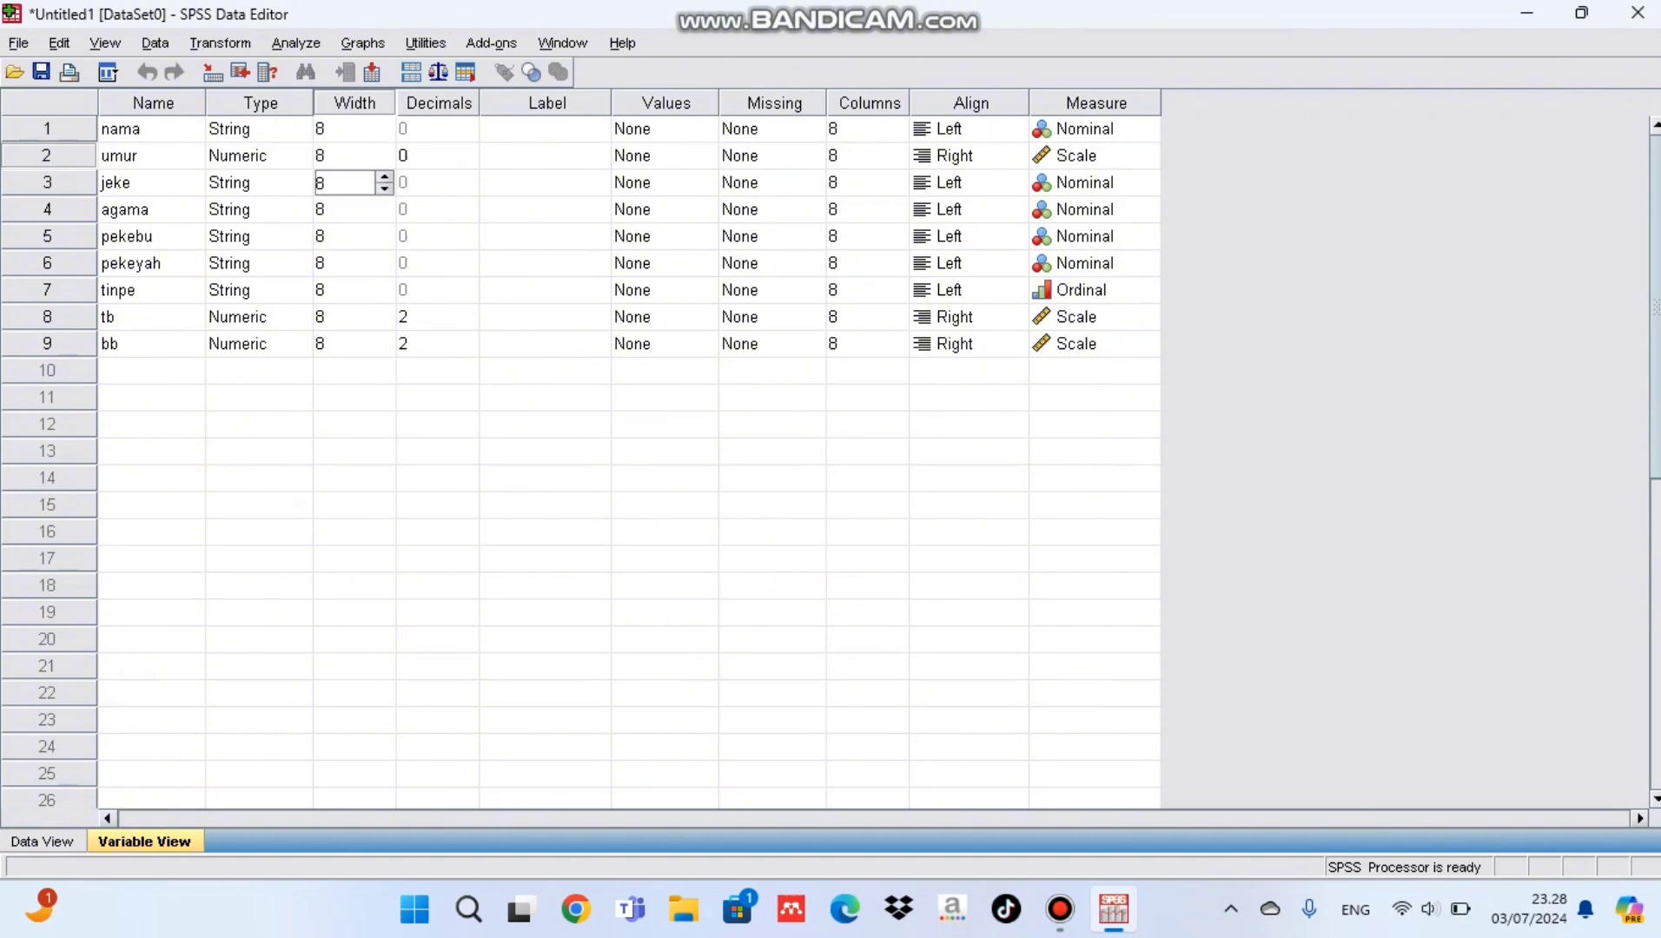
{"action": "left_click", "coordinate": [384, 177]}
{"action": "left_click", "coordinate": [384, 176]}
{"action": "left_click", "coordinate": [384, 176]}
{"action": "left_click", "coordinate": [384, 176]}
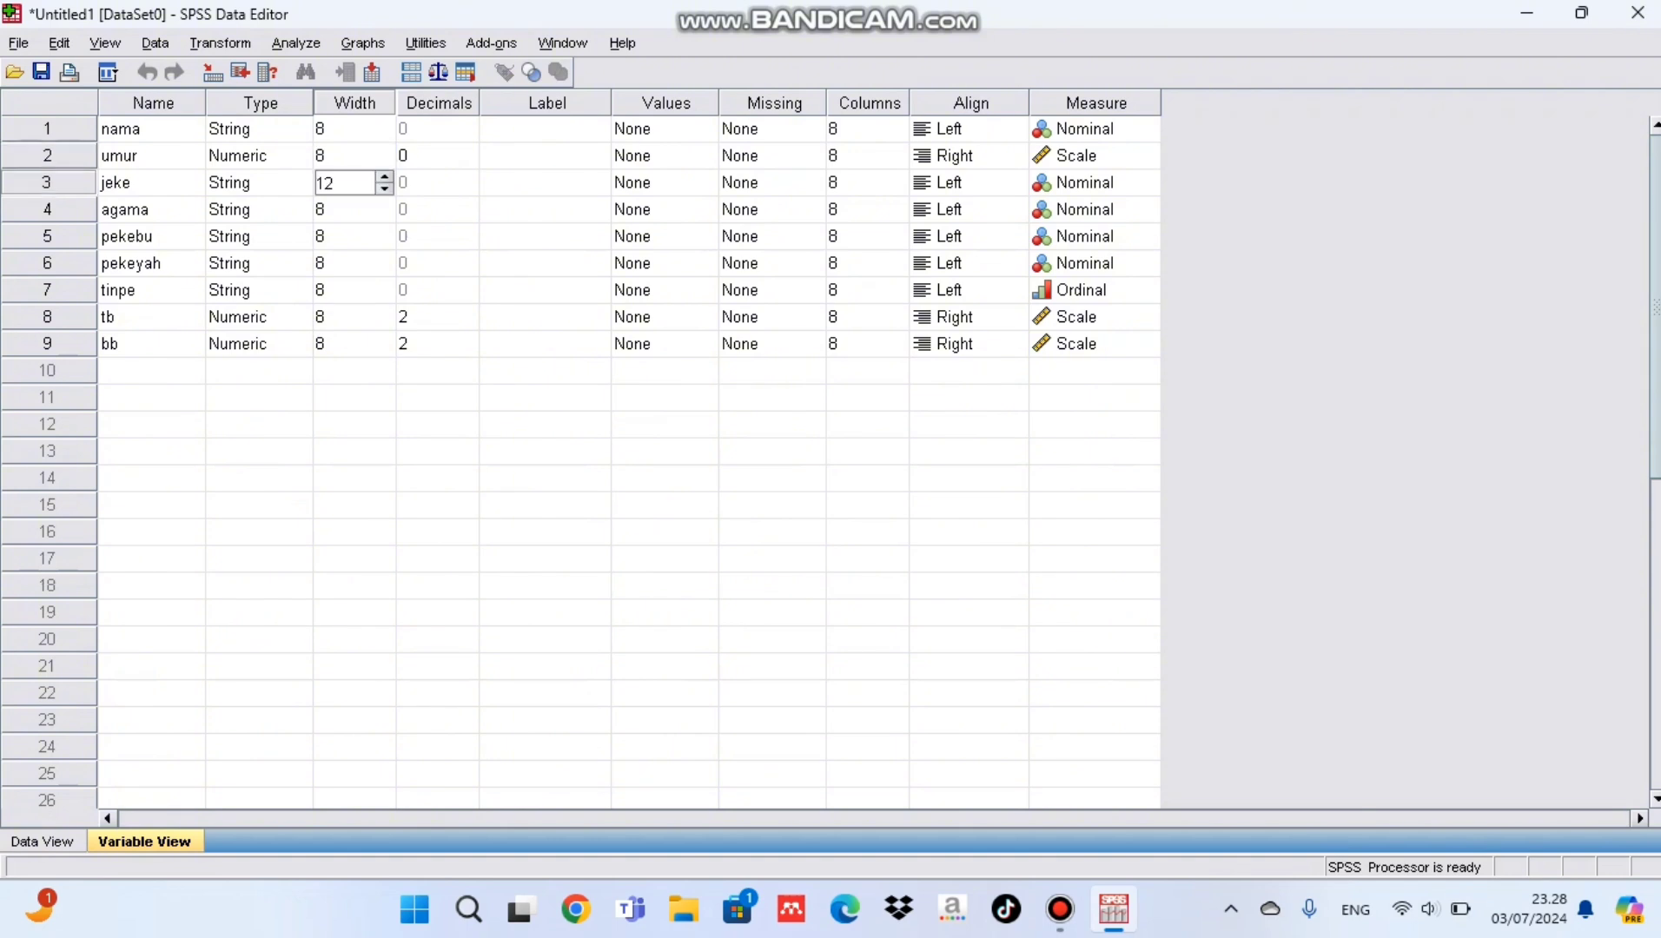
{"action": "left_click", "coordinate": [384, 176]}
{"action": "left_click", "coordinate": [384, 177]}
{"action": "left_click", "coordinate": [384, 177]}
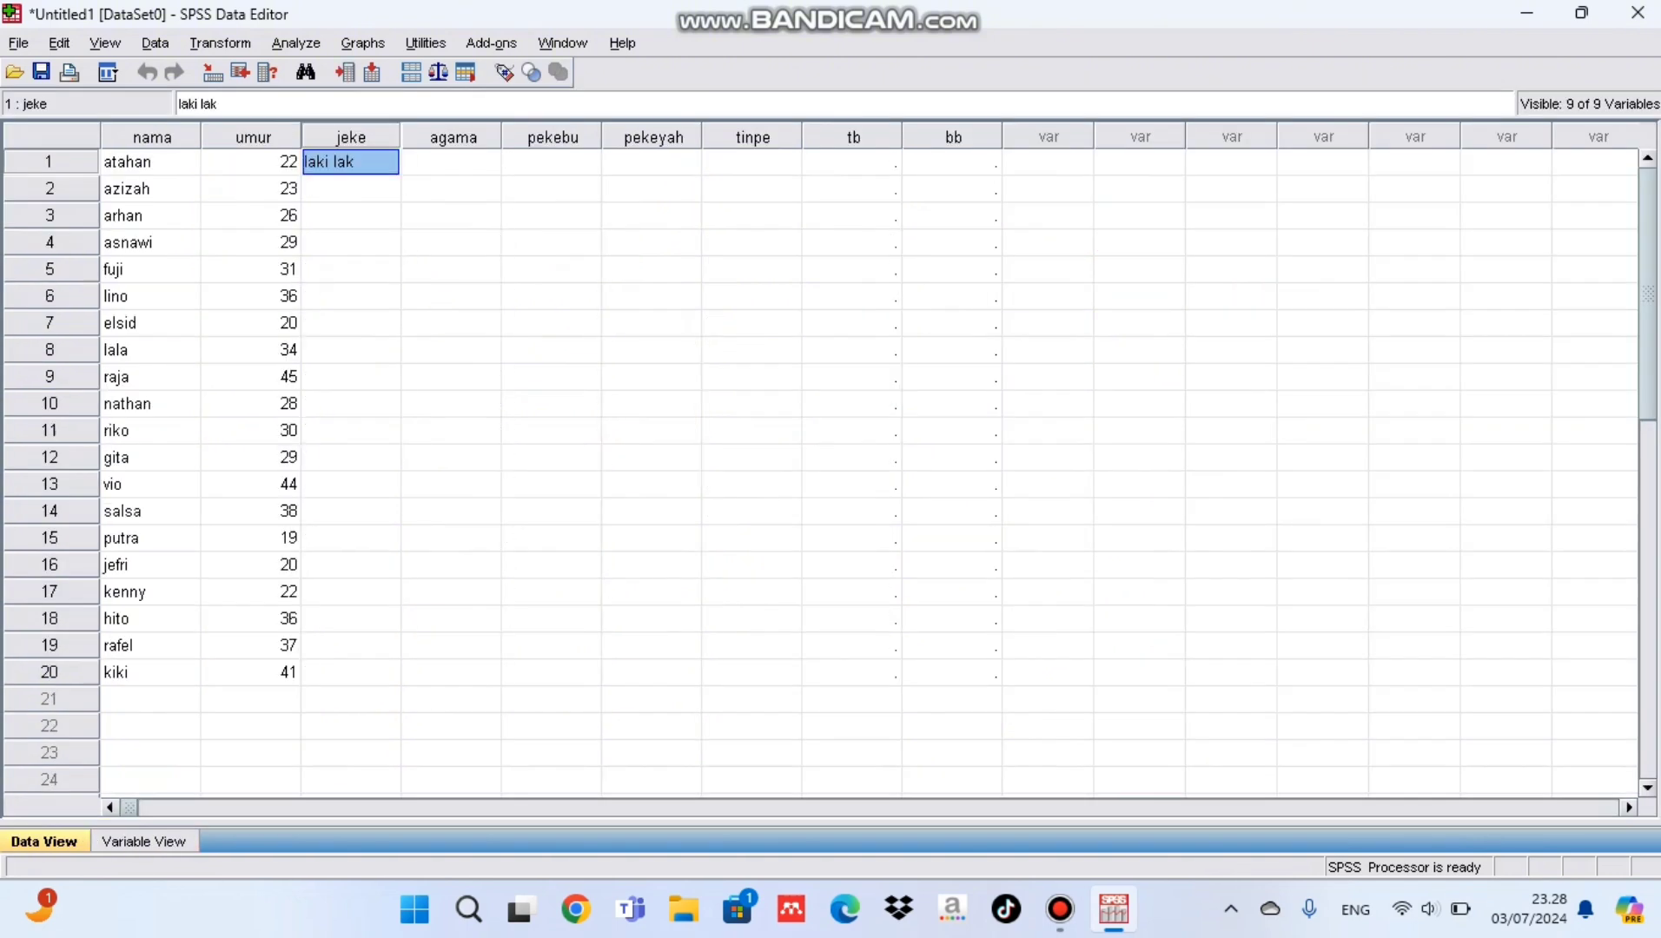
Step: Complete jeke row 1 as "laki laki", then fill rows 2 to 6 with perempuan, laki laki, laki laki, perempuan, laki laki
{"action": "left_click", "coordinate": [347, 162]}
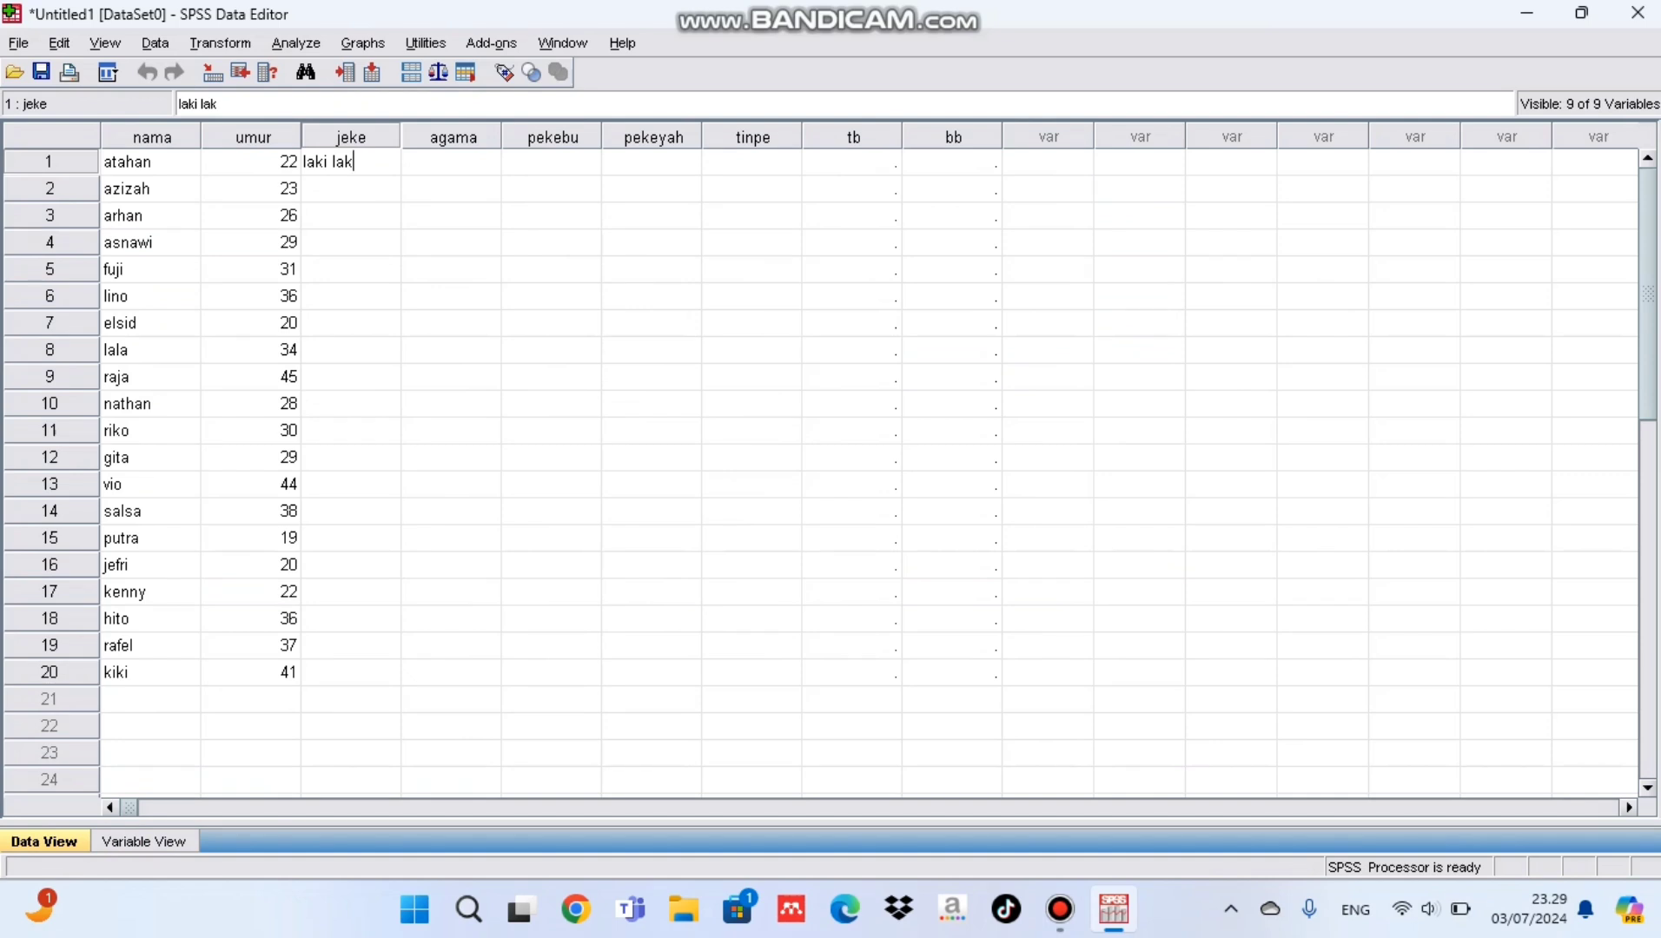
{"action": "type", "text": "i"}
{"action": "key", "text": "Return"}
{"action": "type", "text": "perempuan"}
{"action": "key", "text": "Return"}
{"action": "type", "text": "laki laki"}
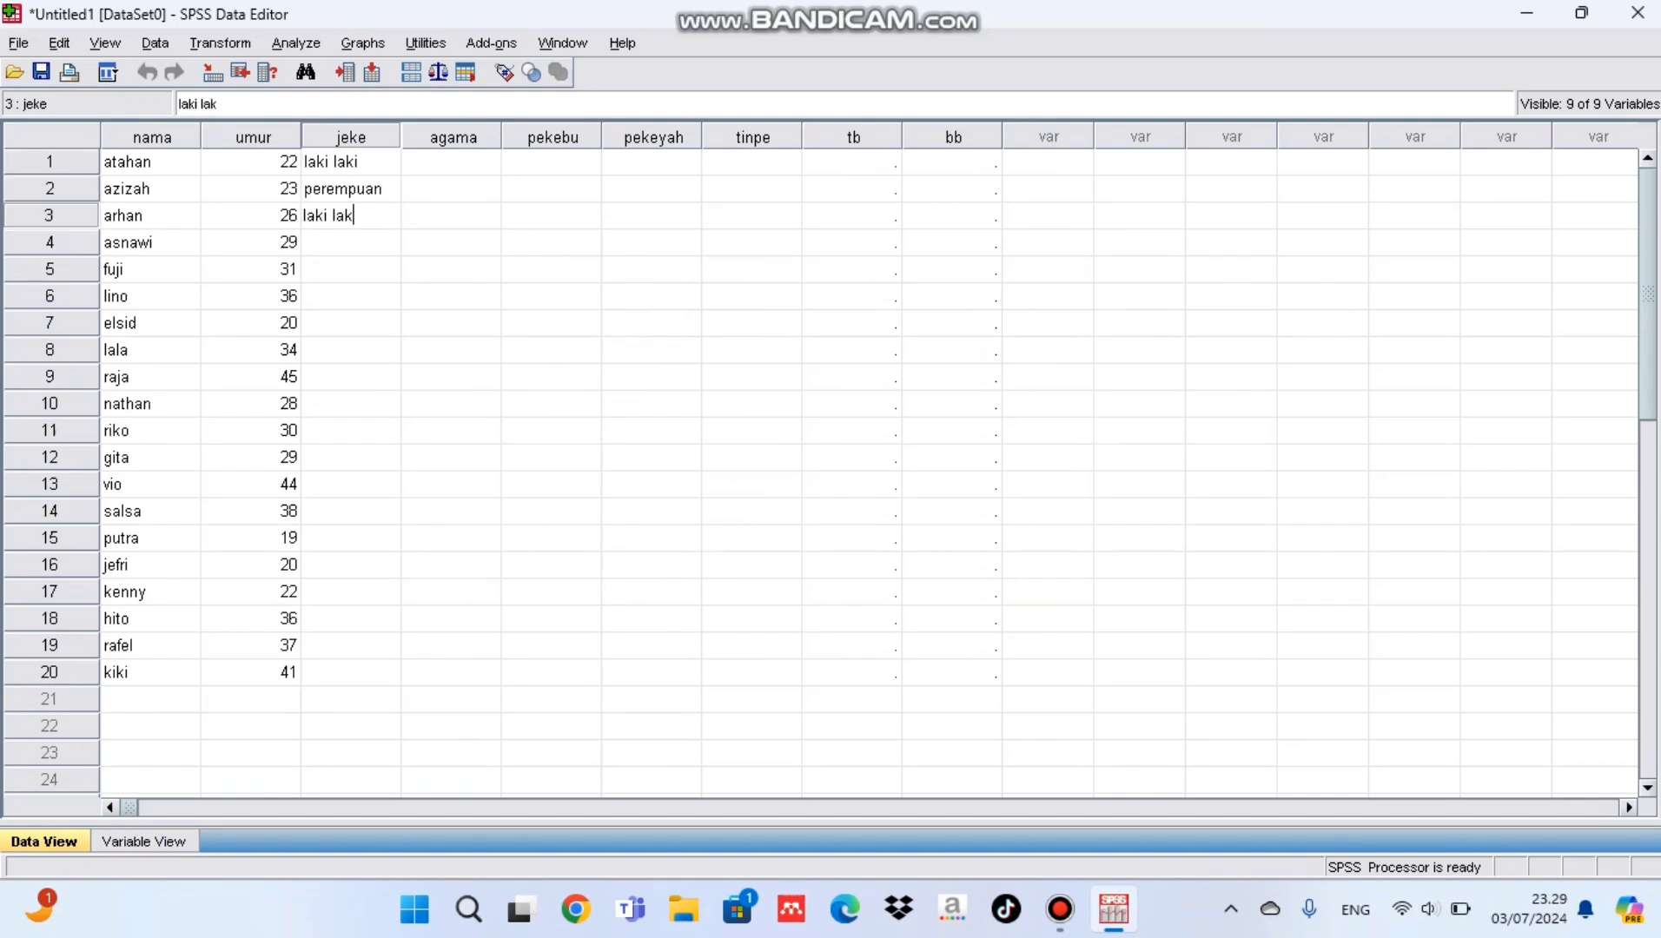
{"action": "key", "text": "Return"}
{"action": "type", "text": "laki laki"}
{"action": "key", "text": "Return"}
{"action": "type", "text": "perempuan"}
{"action": "key", "text": "Return"}
{"action": "type", "text": "laki laki"}
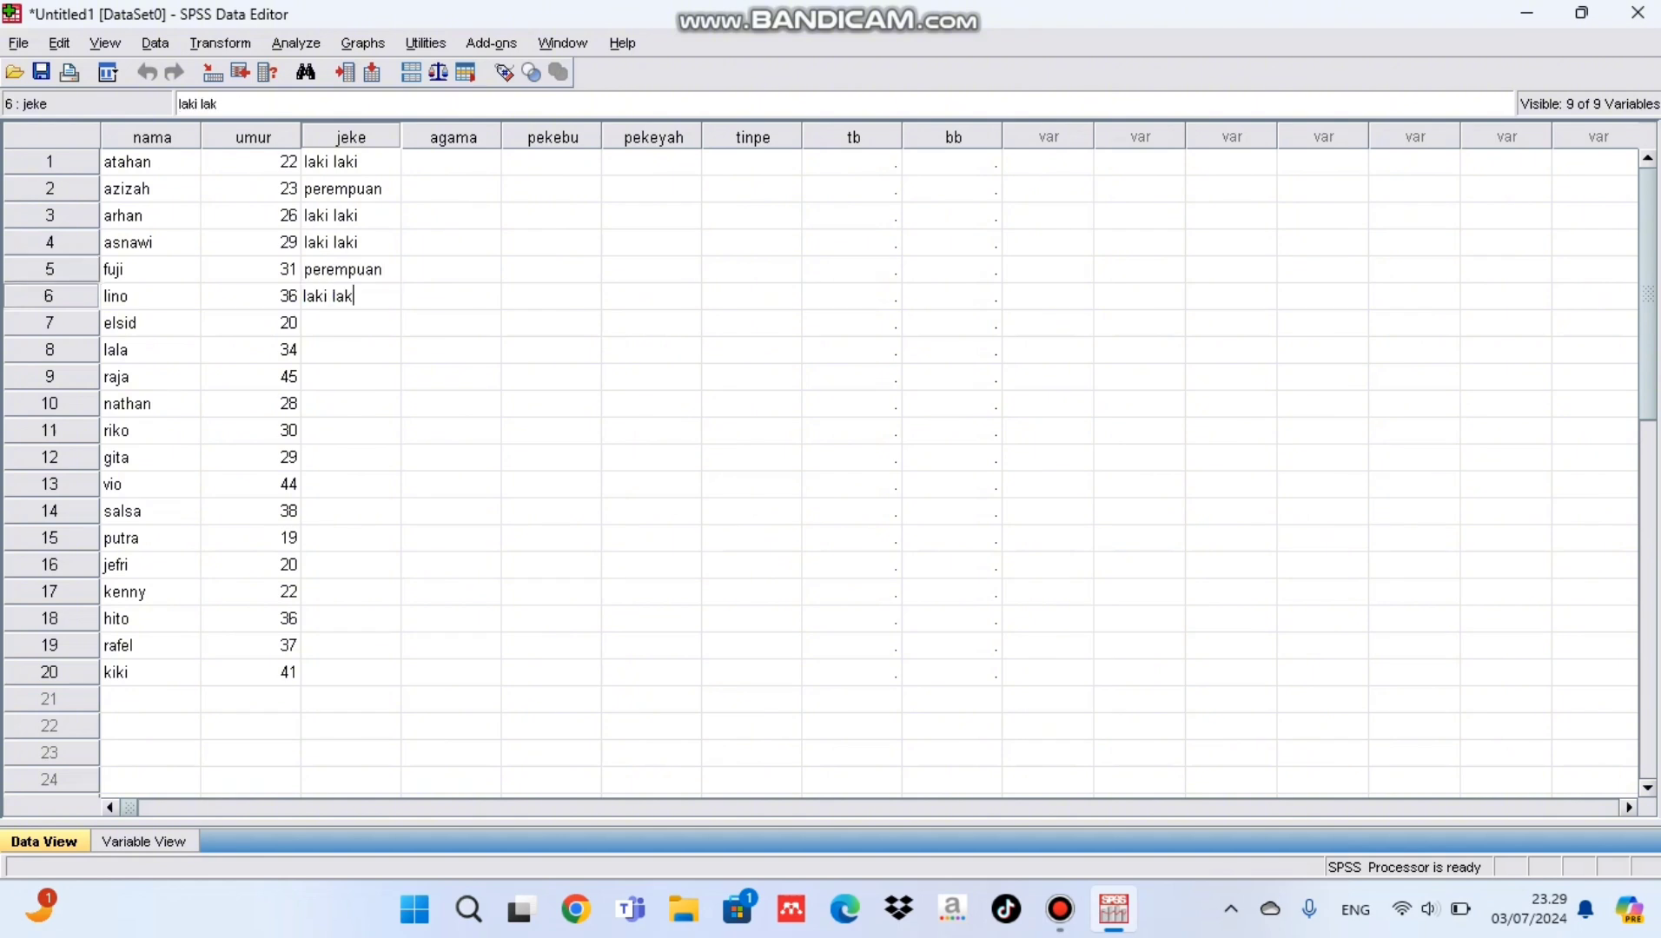
Step: Enter perempuan in rows 7 and 8 and laki laki in rows 9 to 11 of the jeke column
{"action": "key", "text": "Return"}
{"action": "type", "text": "perempuan"}
{"action": "key", "text": "Return"}
{"action": "type", "text": "perempuan"}
{"action": "key", "text": "Return"}
{"action": "type", "text": "laki laki"}
{"action": "key", "text": "Return"}
{"action": "type", "text": "laki laki"}
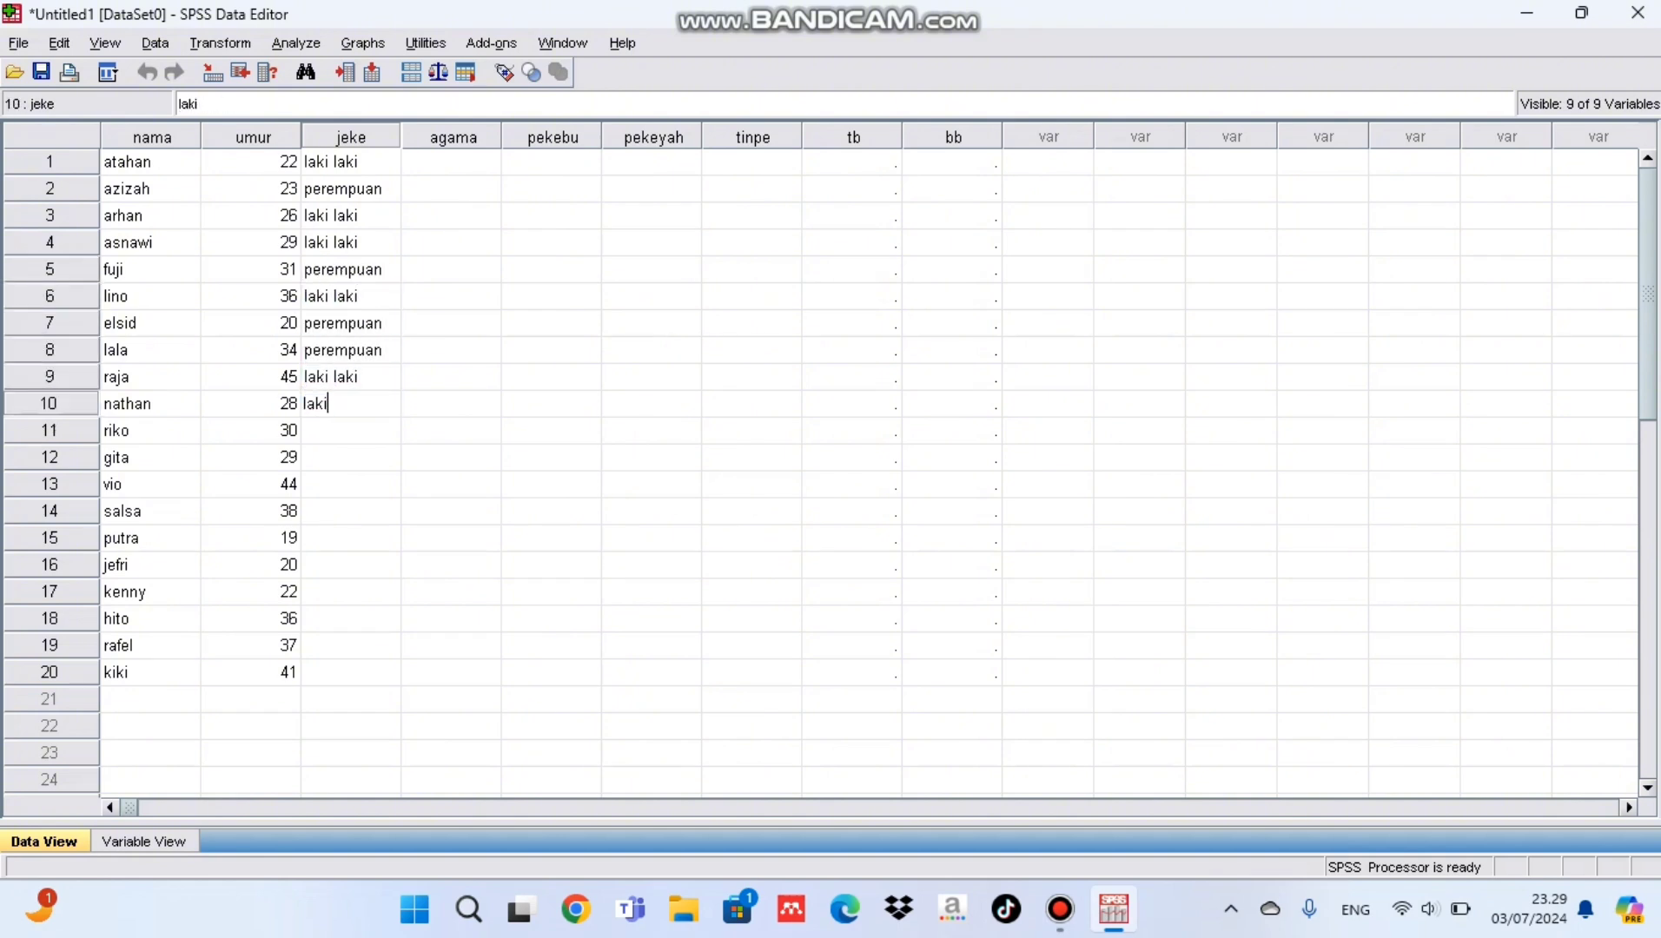
{"action": "key", "text": "Return"}
Step: Fill the jeke column with perempuan in rows 12 to 14, laki laki in rows 15 to 19, and perempuan in row 20
{"action": "type", "text": "laki laki"}
{"action": "key", "text": "Return"}
{"action": "type", "text": "perempuan"}
{"action": "key", "text": "Return"}
{"action": "type", "text": "perempuan"}
{"action": "key", "text": "Return"}
{"action": "type", "text": "perempuan"}
{"action": "key", "text": "Return"}
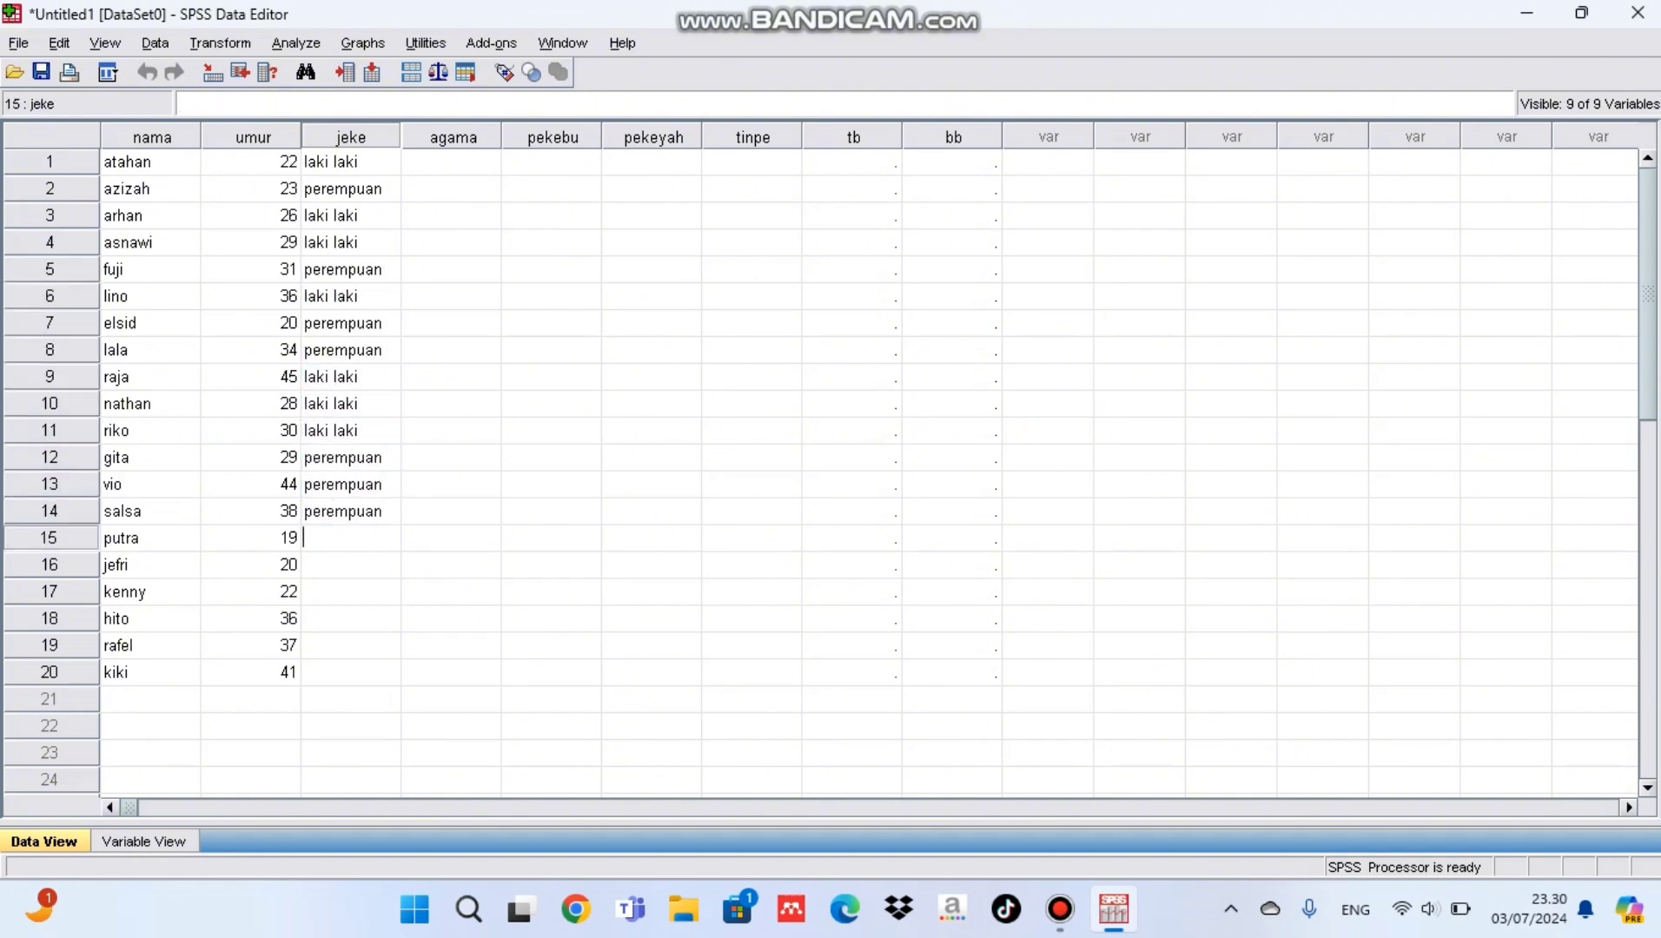
{"action": "type", "text": "laki lakilaki laki"}
{"action": "key", "text": "Return"}
{"action": "type", "text": "laki laki"}
{"action": "key", "text": "Return"}
{"action": "type", "text": "laki laki"}
{"action": "key", "text": "Return"}
{"action": "type", "text": "laki laki "}
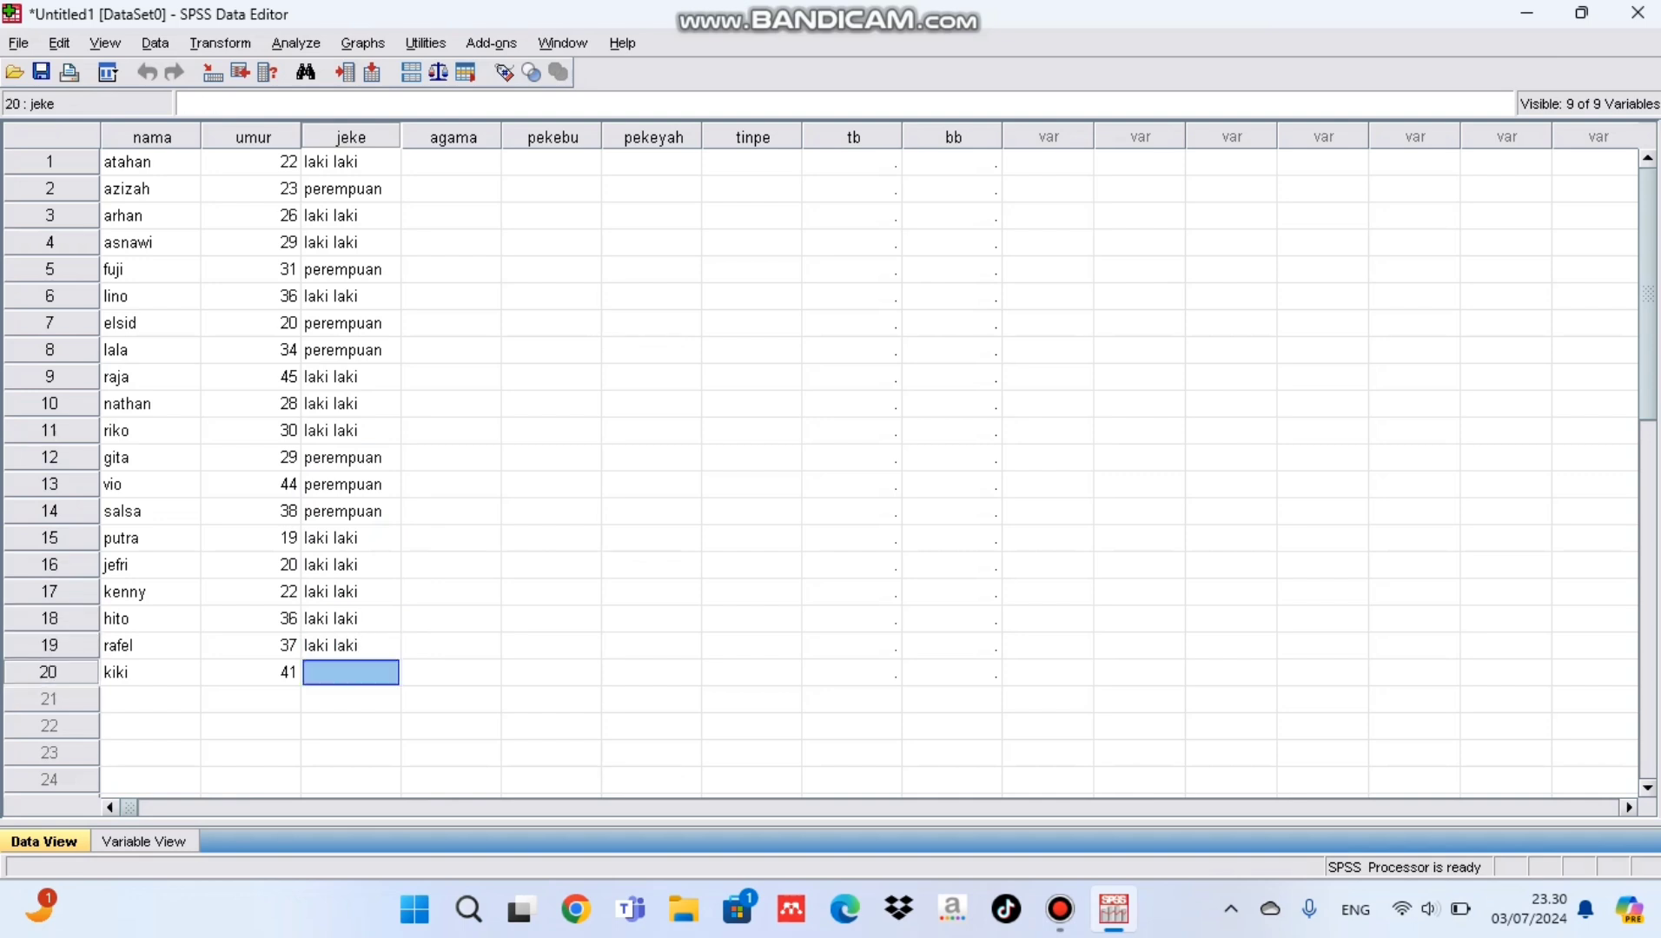
{"action": "type", "text": "perempuan"}
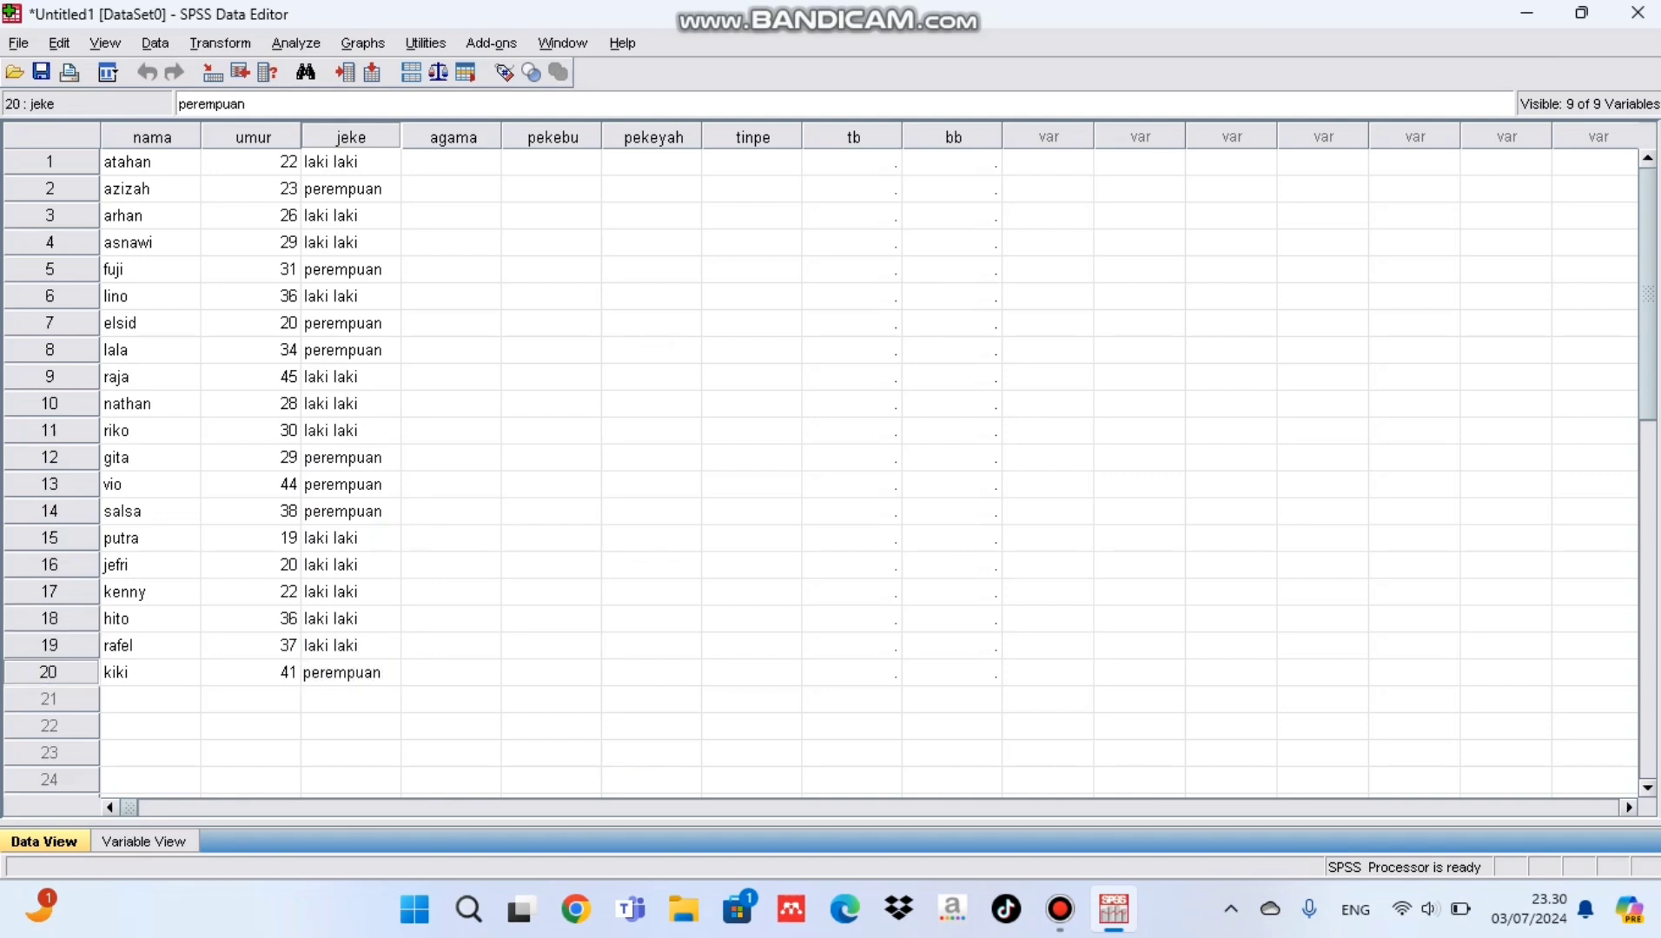
Step: Fill agama rows 1–20: islam, islam, islam, kristen, kristen, hindu, hindu, budha, islam, kristen, budha, islam, kristen, hindu, budha, kristen, islam, islam, kristen, budha
{"action": "left_click", "coordinate": [452, 162]}
{"action": "type", "text": "islam islam"}
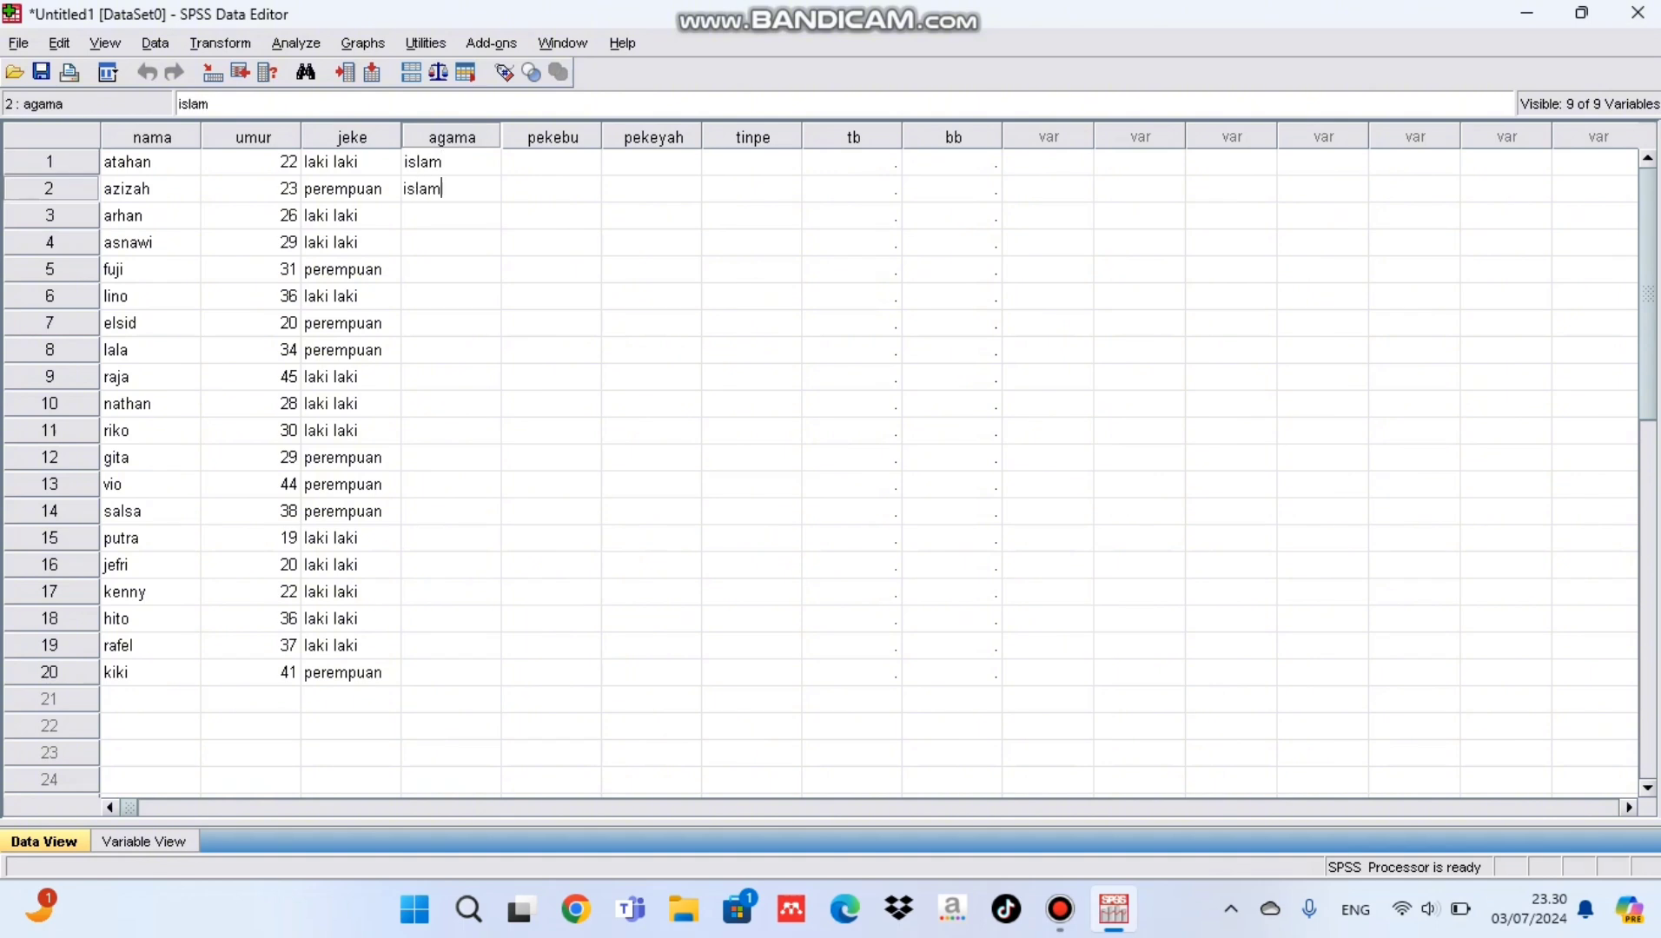
{"action": "type", "text": " islam kristen kristen hindu hindu budha"}
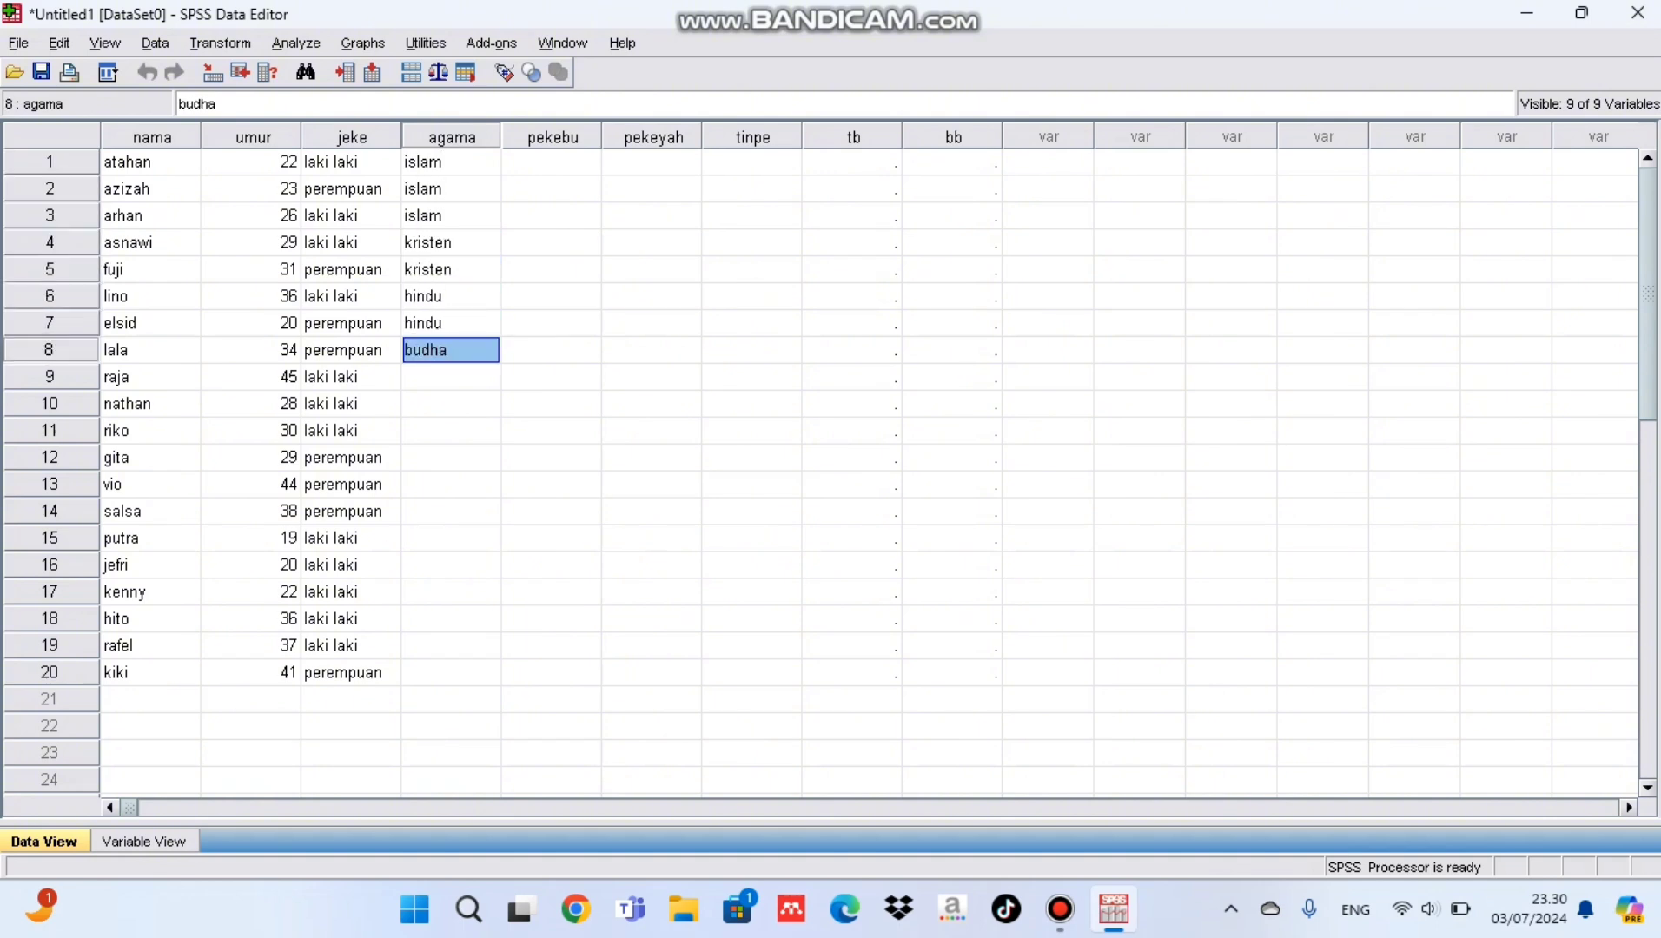
{"action": "type", "text": " islam kristen budha islam kristen hindu budha kristen islam islam kristen budha"}
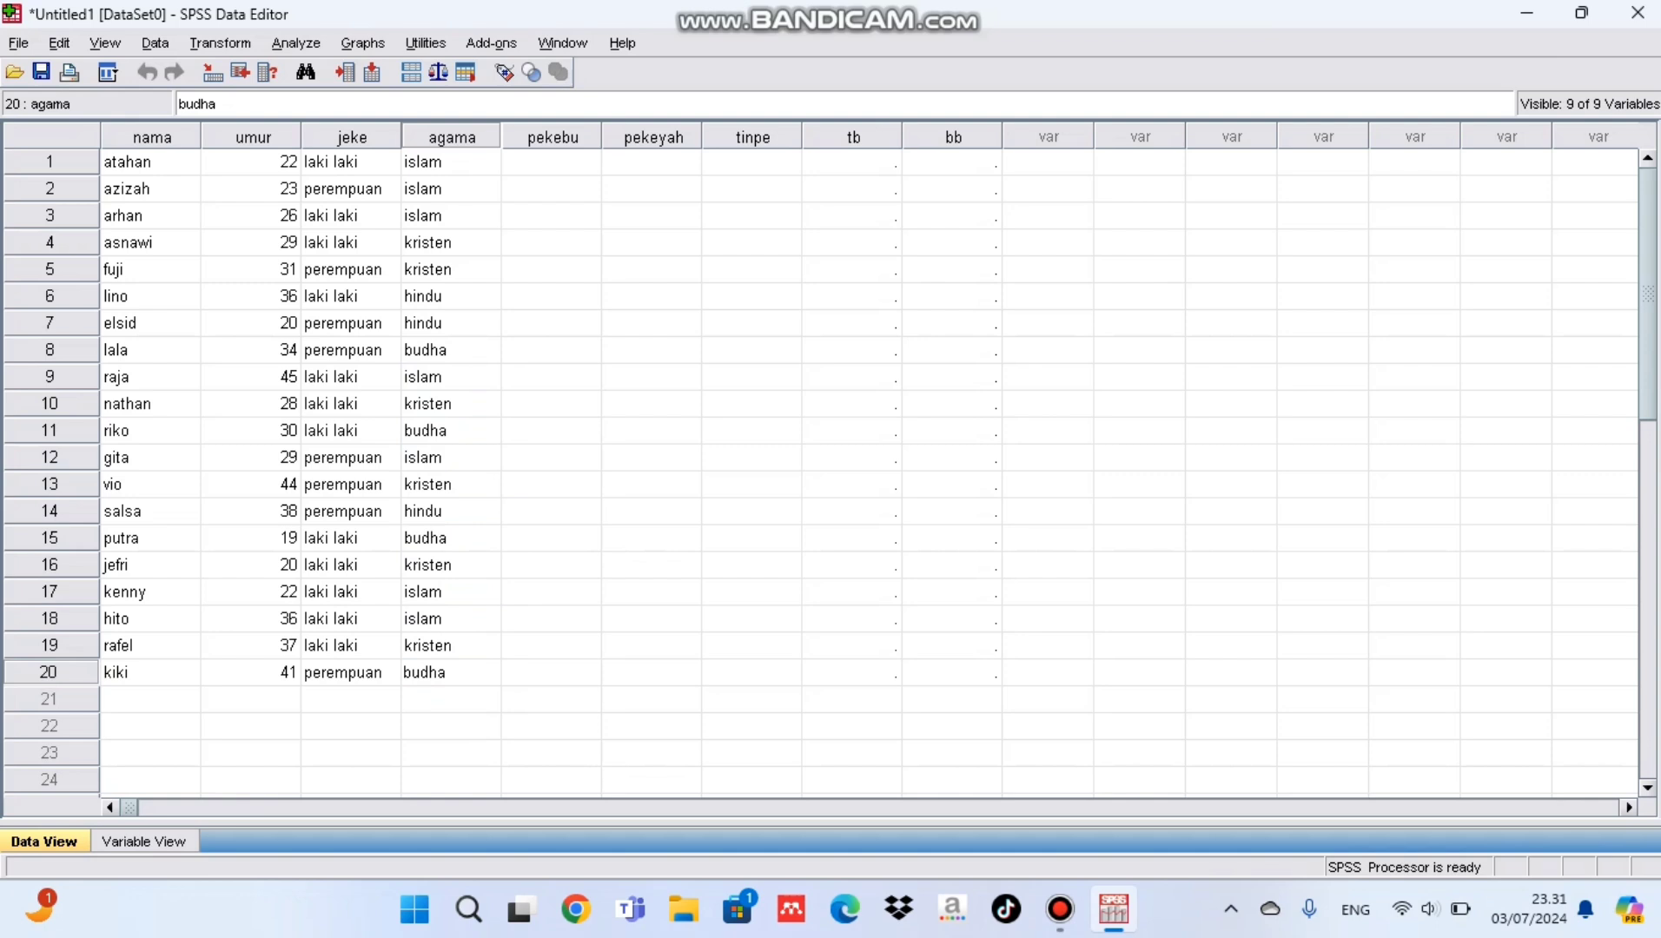
{"action": "key", "text": "Return"}
Step: Fill pekebu rows 1 to 6 with bekerja, tidakbekeja, bekerja, tidakbekerja, bekerja, bekerja
{"action": "type", "text": "bekerja"}
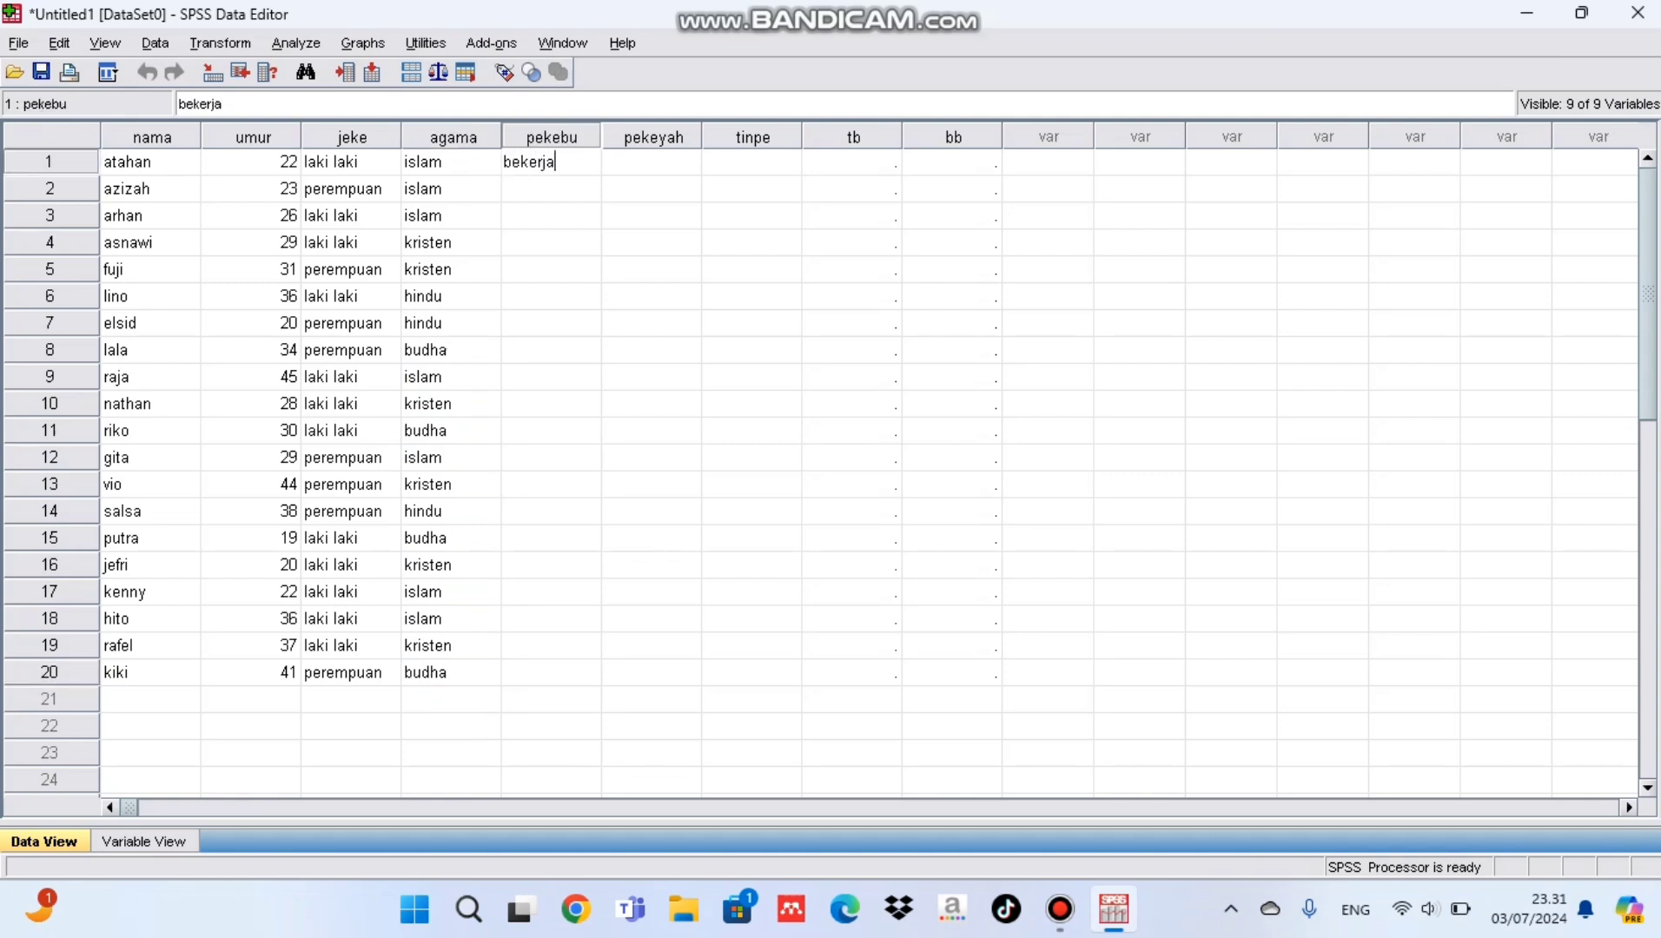
{"action": "key", "text": "Return"}
{"action": "type", "text": "tidakbekeja"}
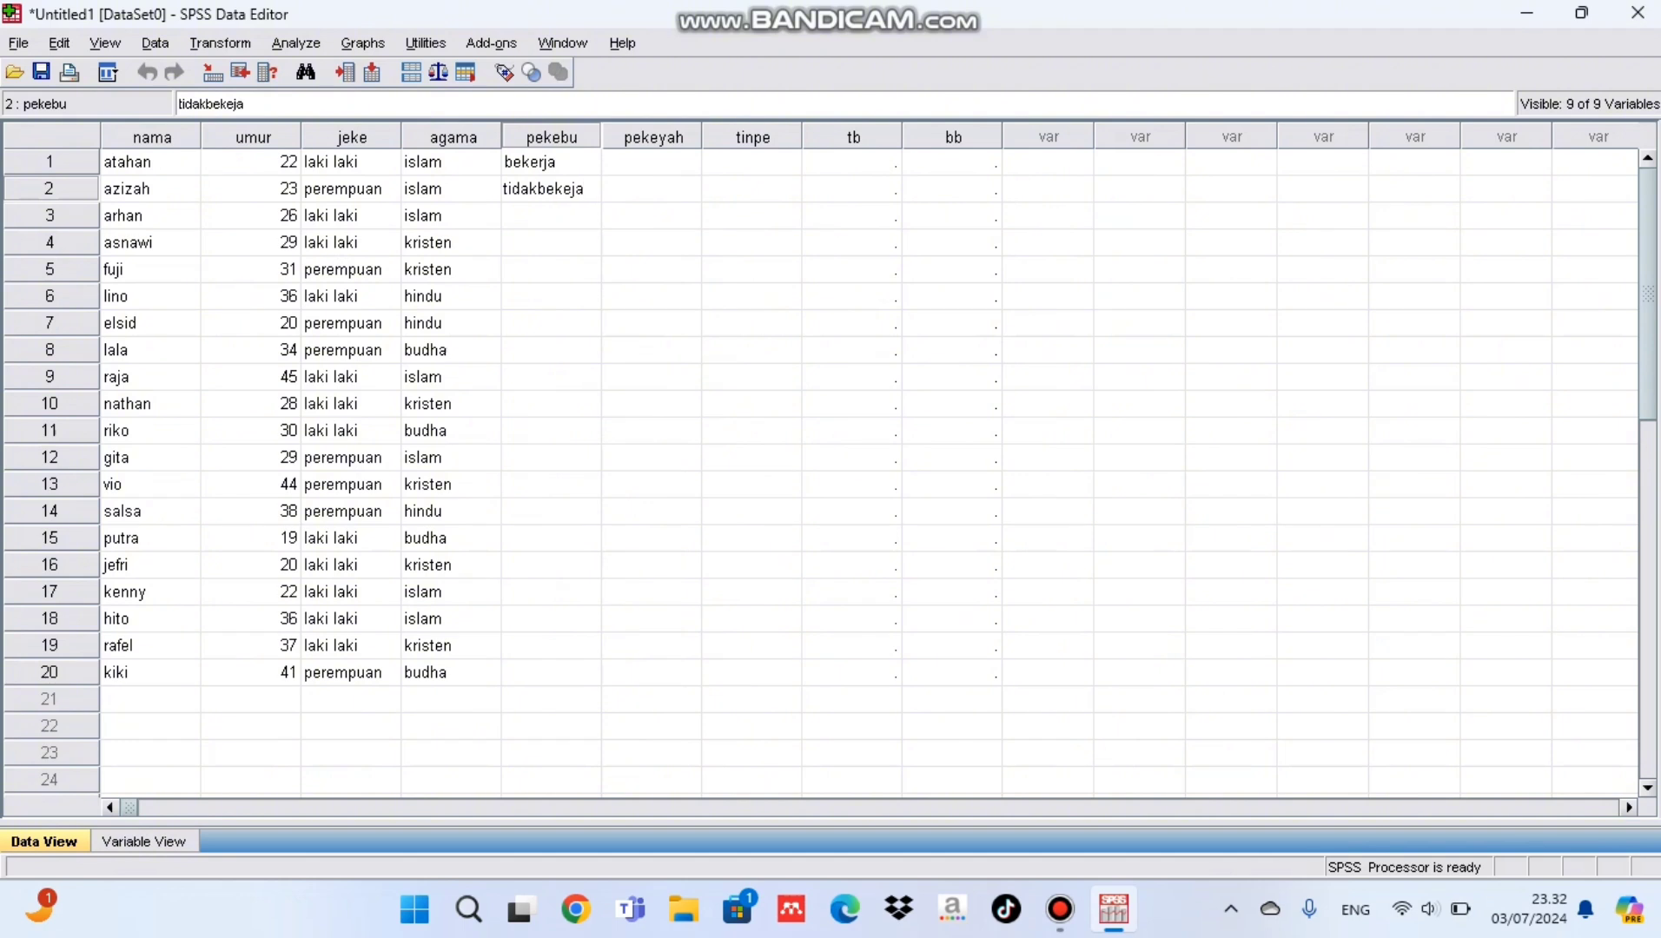
{"action": "key", "text": "Return"}
{"action": "type", "text": "bekerja"}
{"action": "key", "text": "Return"}
{"action": "type", "text": "tidakbekerja"}
Step: Enter bekerja in rows 7 and 8 and tidakbekerja in rows 9 to 11 of the pekebu column
{"action": "key", "text": "Return"}
{"action": "type", "text": "bekerja"}
{"action": "key", "text": "Return"}
{"action": "type", "text": "bekerja"}
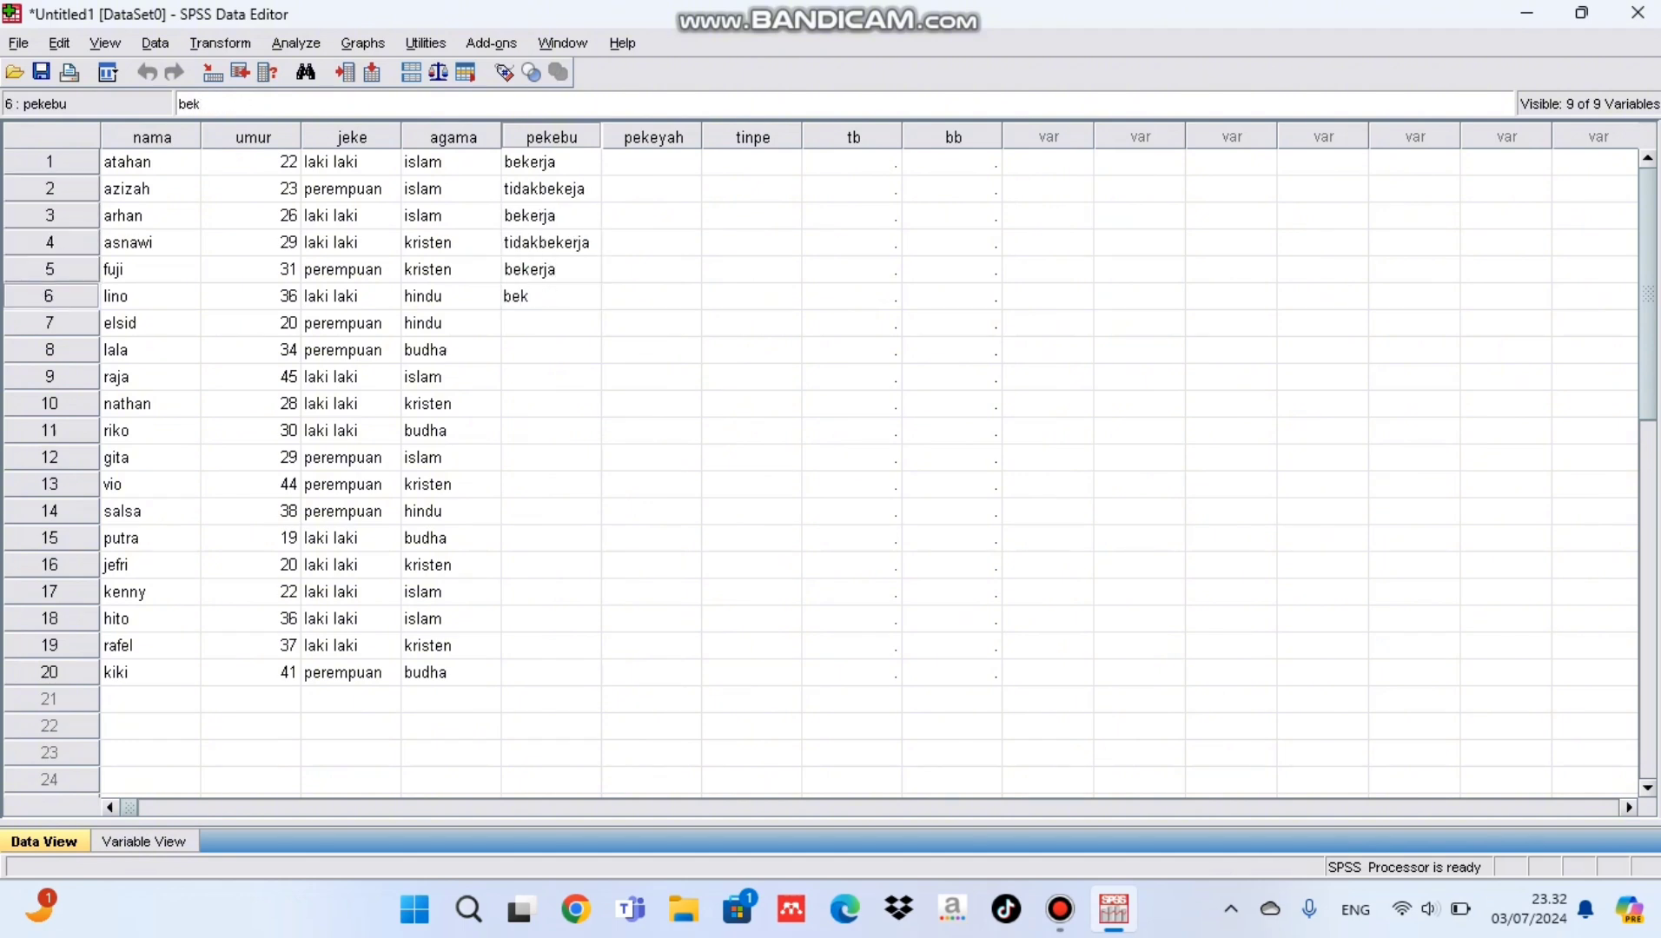
{"action": "key", "text": "Return"}
{"action": "type", "text": "bekerja"}
{"action": "key", "text": "Return"}
{"action": "type", "text": "bekerja"}
Step: Enter tidakbekerja in row 12 and bekerja in rows 13 to 15 of the pekebu column
{"action": "key", "text": "Return"}
{"action": "type", "text": "tidakbekerja"}
{"action": "key", "text": "Return"}
{"action": "type", "text": "tidakbekerja"}
{"action": "key", "text": "Return"}
{"action": "type", "text": "tidakbekerja"}
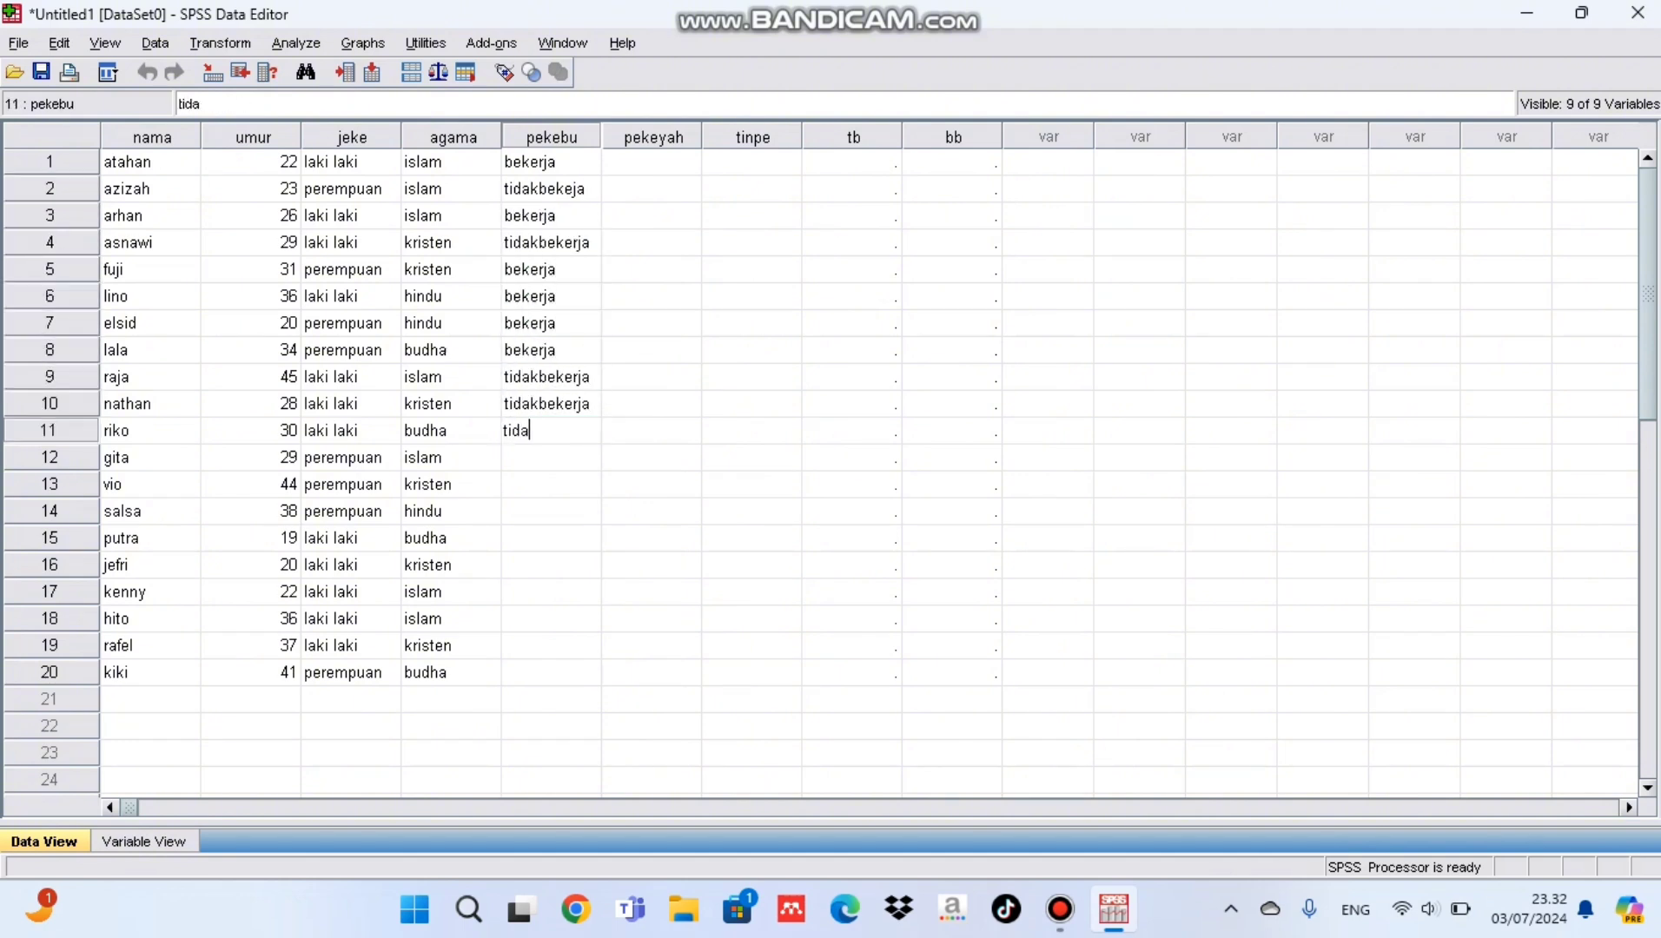
{"action": "key", "text": "Return"}
{"action": "type", "text": "tidakbekerja"}
Step: Fill pekebu rows 16 to 20 with tidakbekerja, tidakbekerja, bekerja, tidakbekerja, bekerja
{"action": "key", "text": "Return"}
{"action": "type", "text": "bekerja bekerja"}
{"action": "key", "text": "Return"}
{"action": "type", "text": "bekerja"}
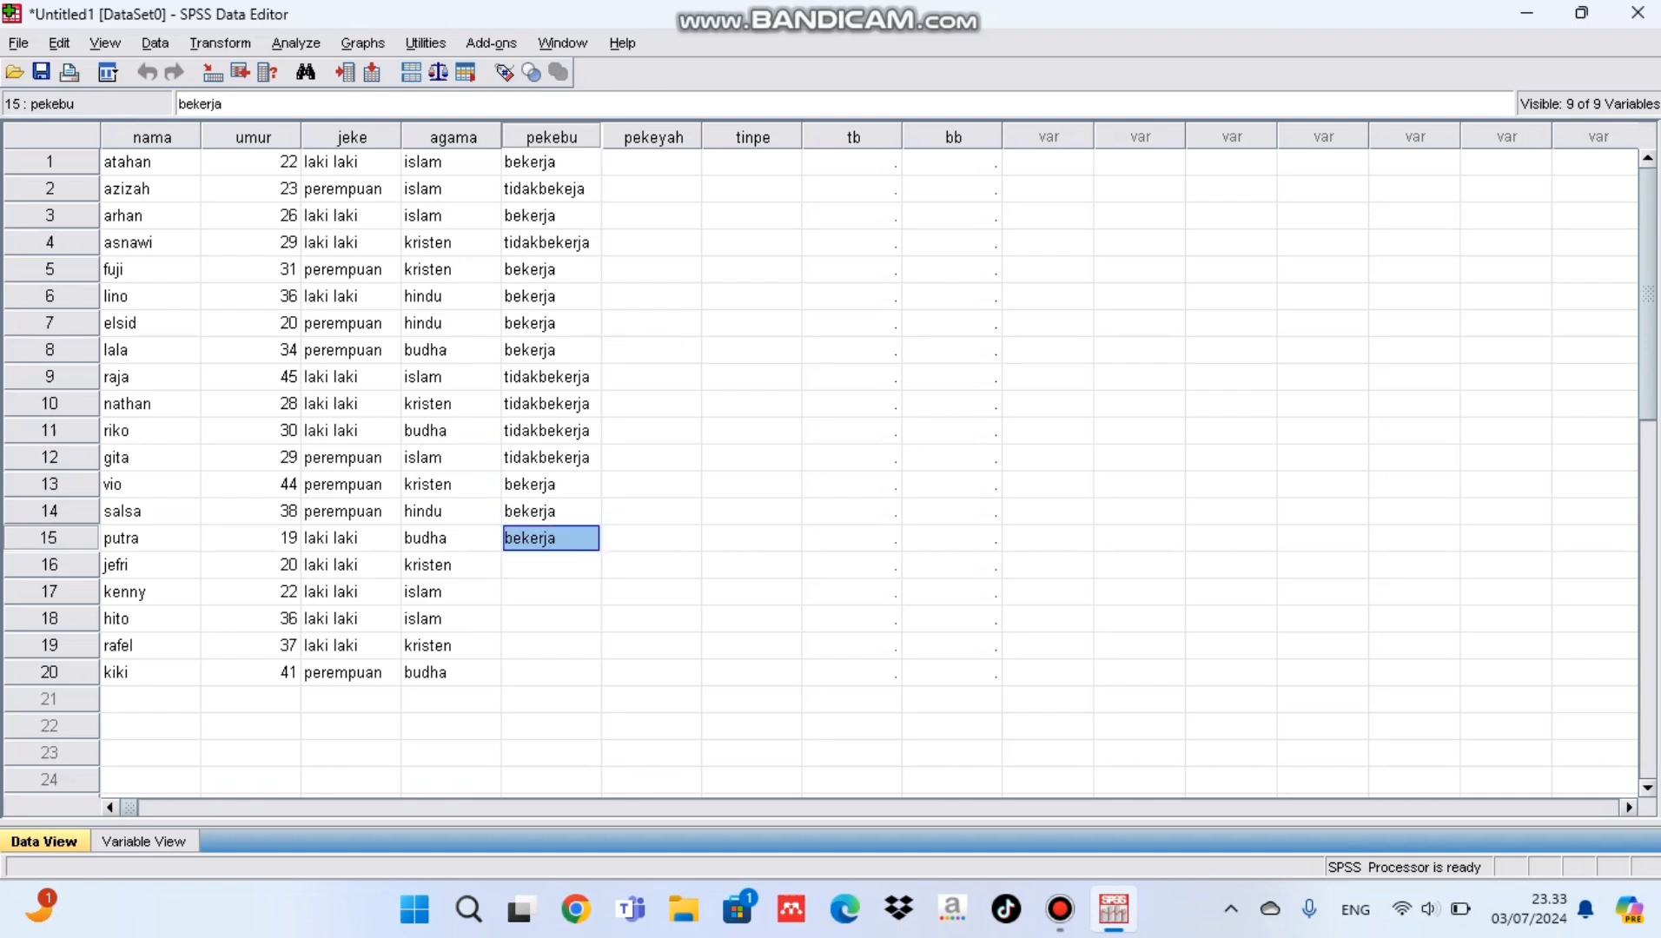
{"action": "key", "text": "Return"}
{"action": "type", "text": "tidakbekerja"}
{"action": "key", "text": "Return"}
{"action": "type", "text": "tidakbekerja bekerja"}
{"action": "key", "text": "Return"}
{"action": "type", "text": "tidakbekerja"}
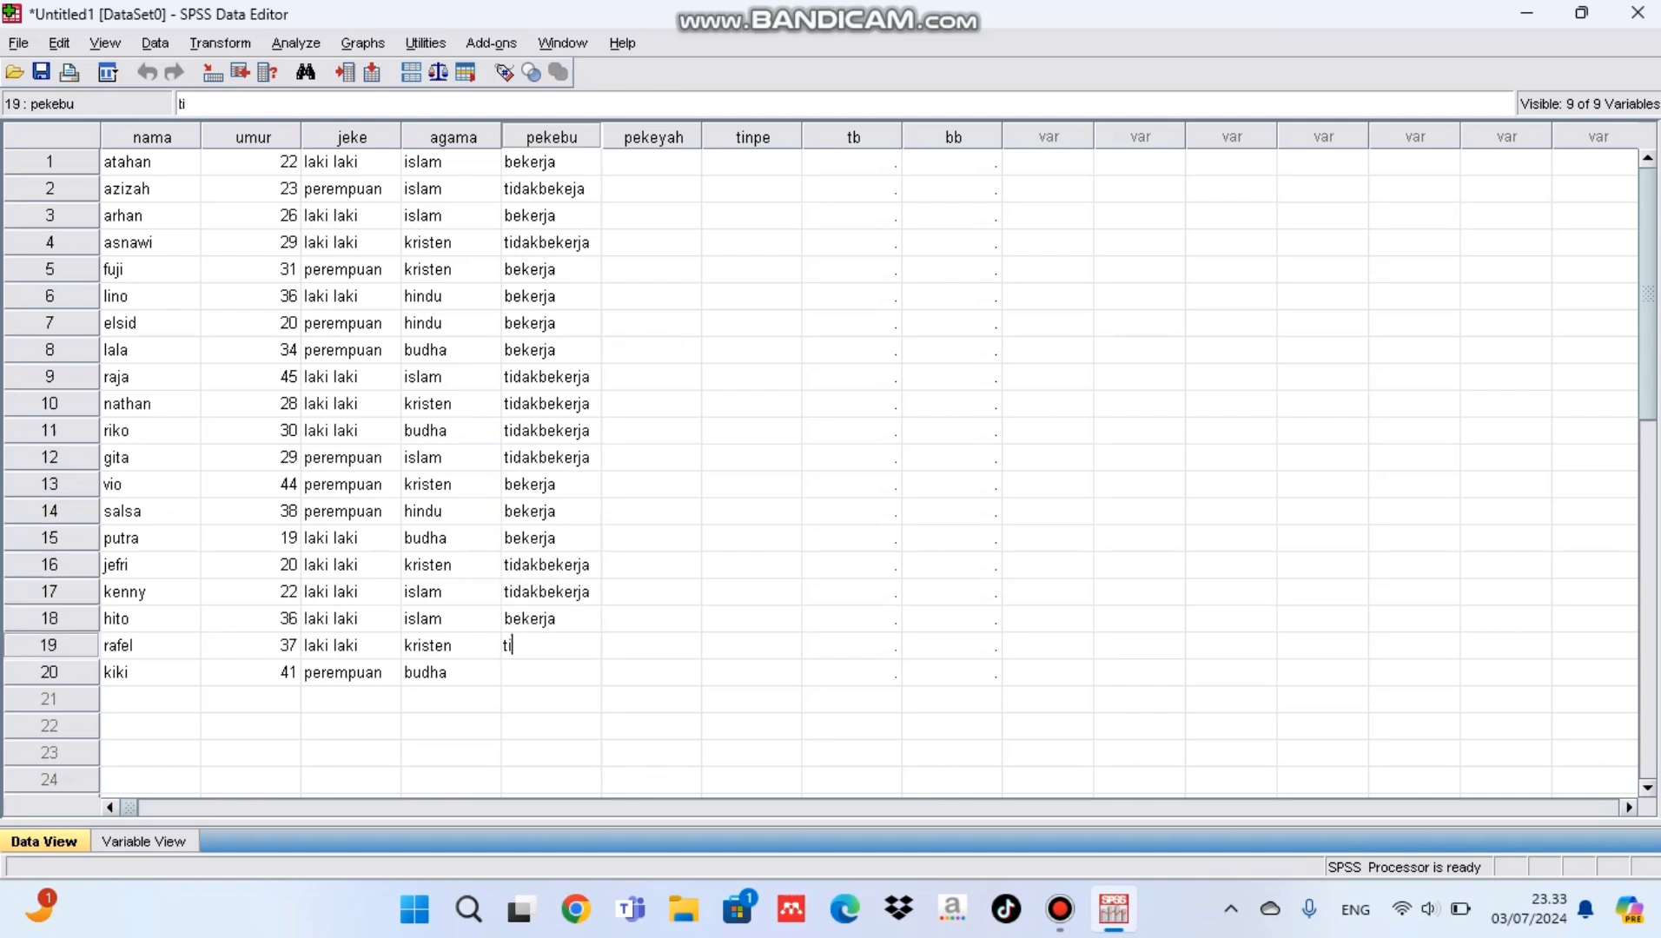
{"action": "key", "text": "Return"}
{"action": "type", "text": "bekerja"}
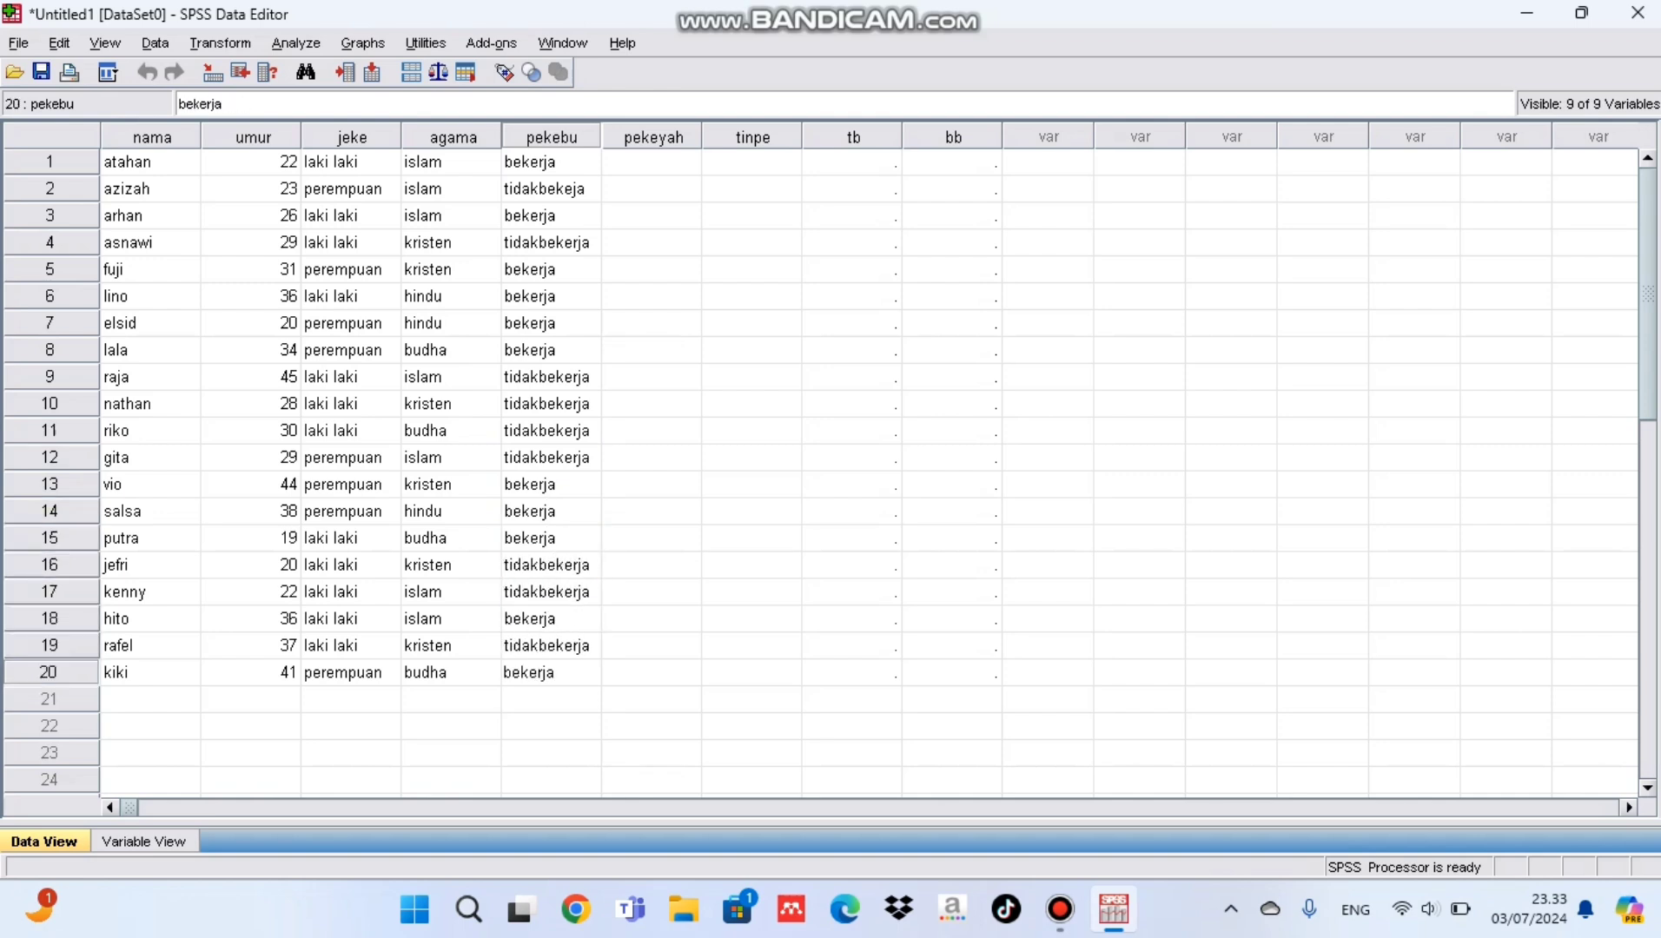
Step: Fill pekeyah rows 1 to 7 with pns, buruh, pns, buruh, swasta, swasta, buruh
{"action": "left_click", "coordinate": [652, 162]}
{"action": "type", "text": "pns"}
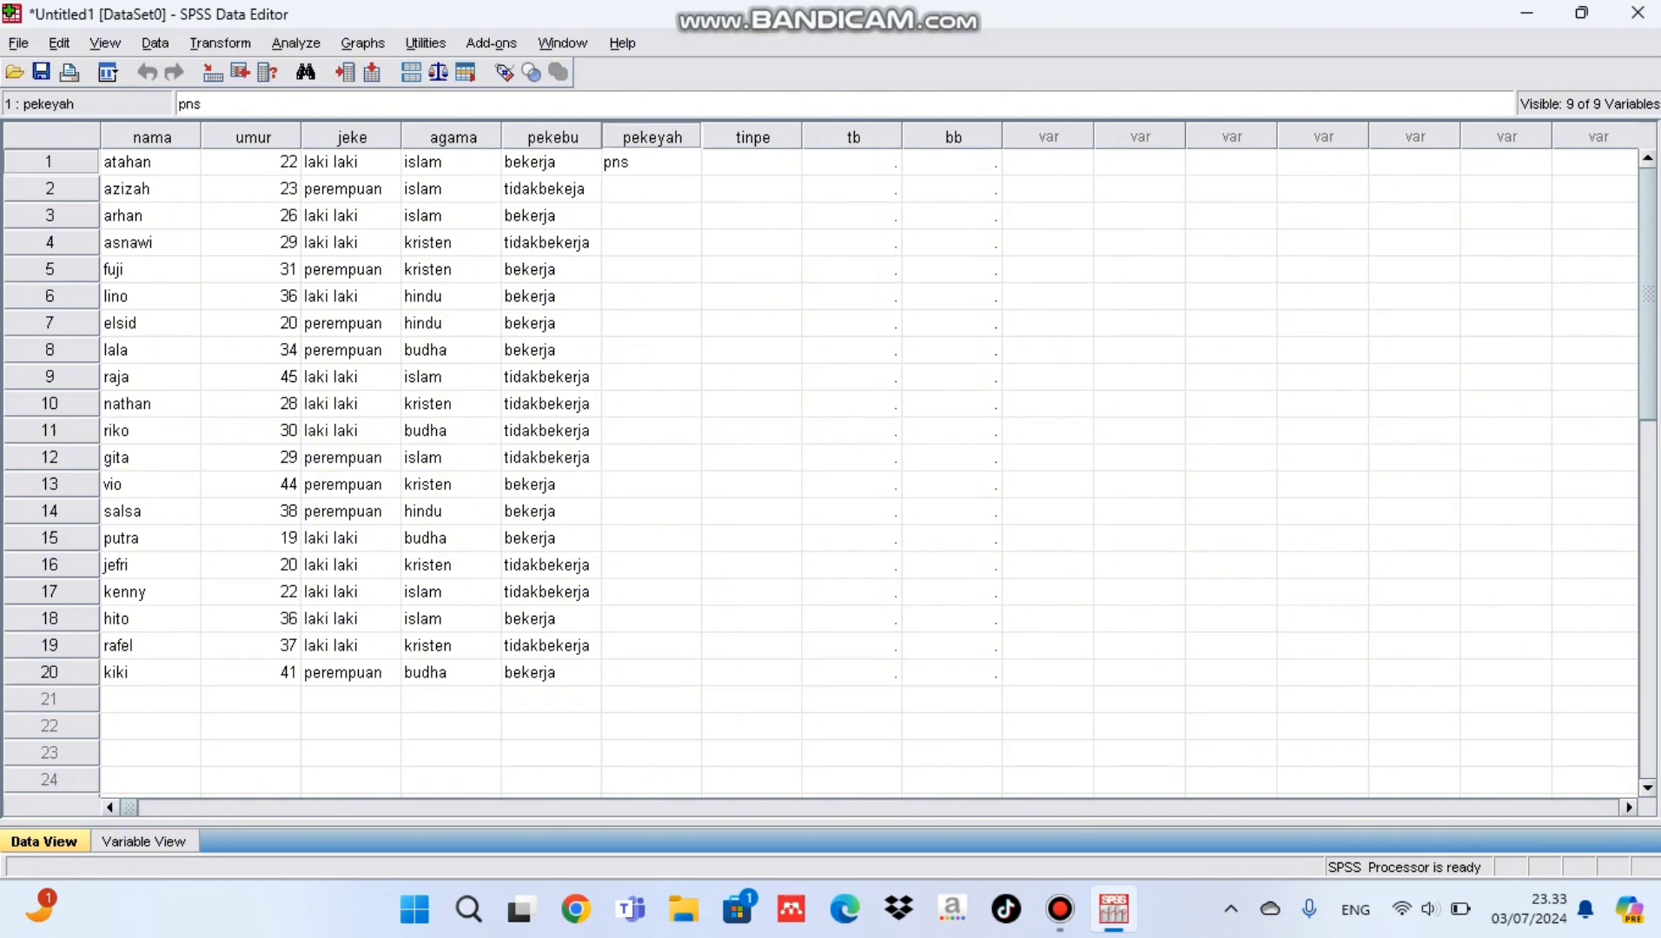
{"action": "key", "text": "Return"}
{"action": "type", "text": "buruh"}
{"action": "key", "text": "Return"}
{"action": "type", "text": "pns buru"}
{"action": "key", "text": "BackSpace"}
{"action": "key", "text": "BackSpace"}
{"action": "key", "text": "BackSpace"}
{"action": "key", "text": "BackSpace"}
{"action": "type", "text": "buruh swast"}
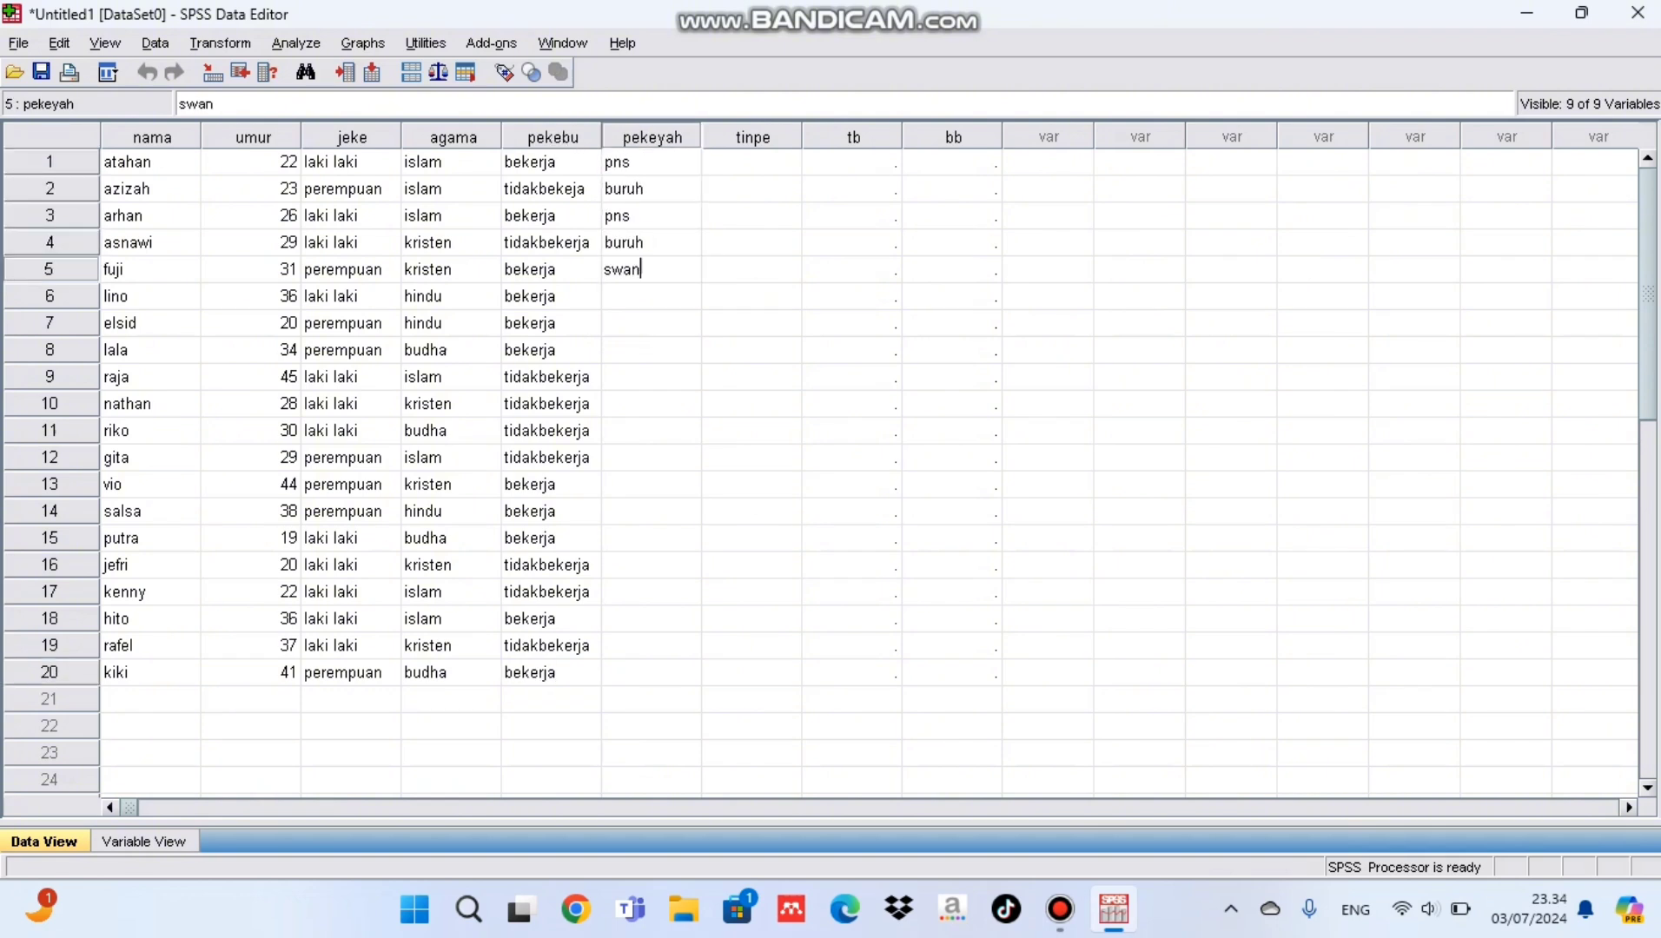
{"action": "key", "text": "BackSpace"}
{"action": "key", "text": "BackSpace"}
{"action": "key", "text": "BackSpace"}
{"action": "key", "text": "BackSpace"}
{"action": "key", "text": "BackSpace"}
{"action": "type", "text": "swasta swasta buruh"}
Step: Fill pekeyah rows 8 to 20: buruh, pns, swasta, pns, pns, pns, buruh, swasta, buruh, swasta, buruh, swasta, pns
{"action": "key", "text": "Return"}
{"action": "type", "text": "buruh pns swasta pns pns pns buruh sw"}
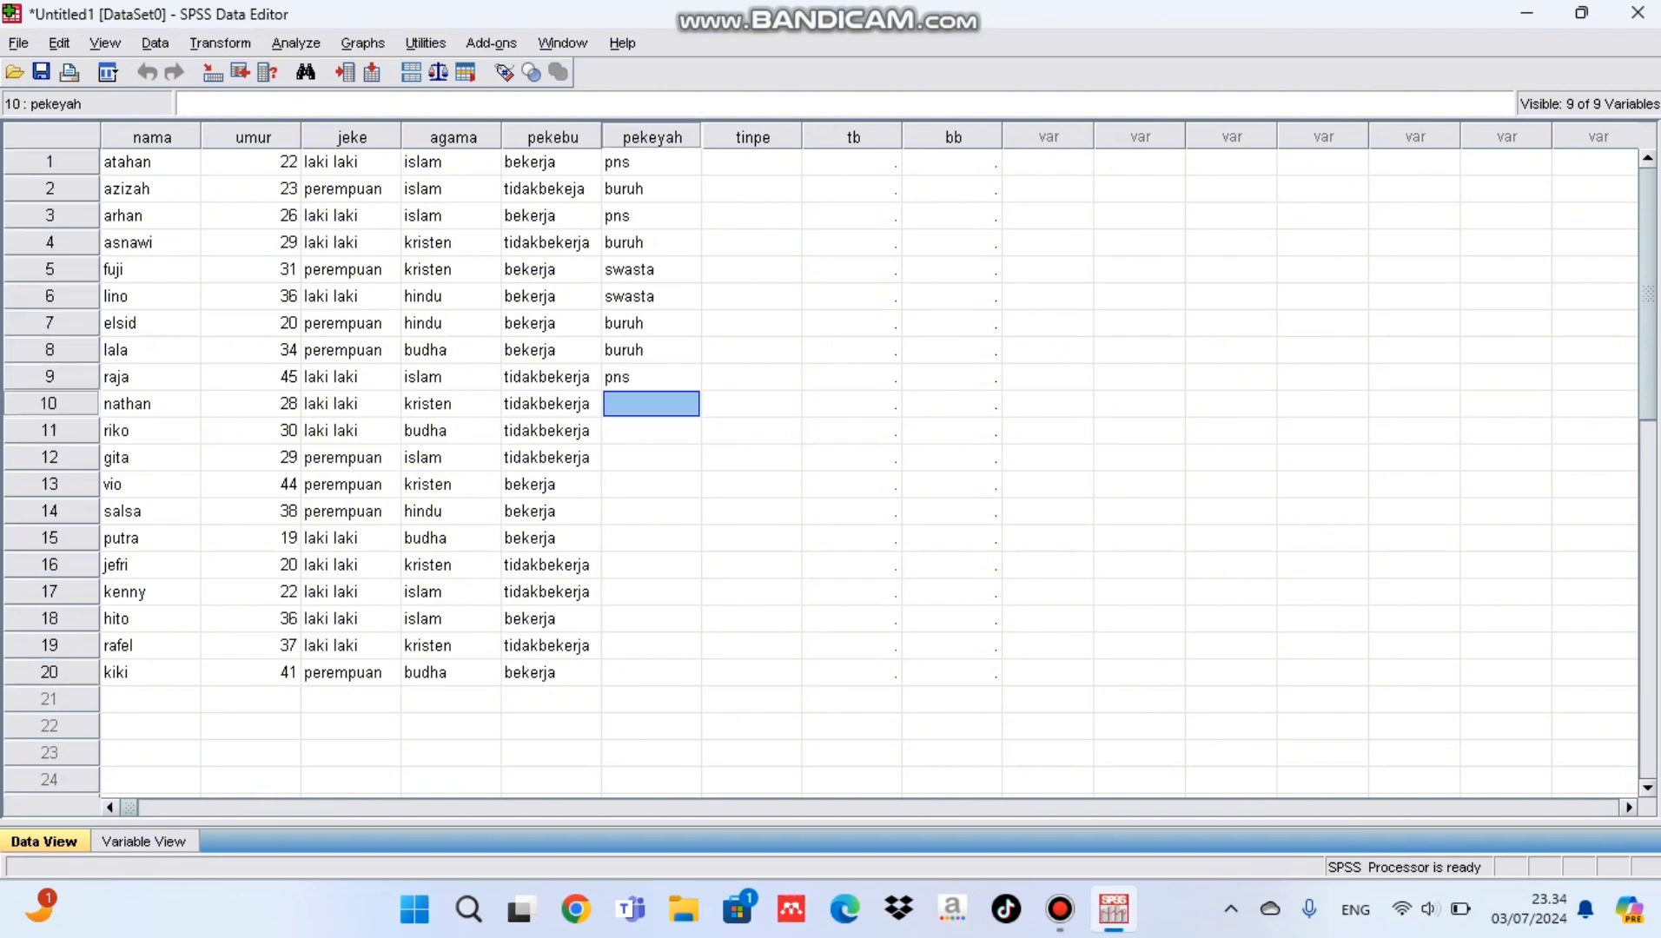
{"action": "type", "text": "asta buruh swasta buruh swasta pns"}
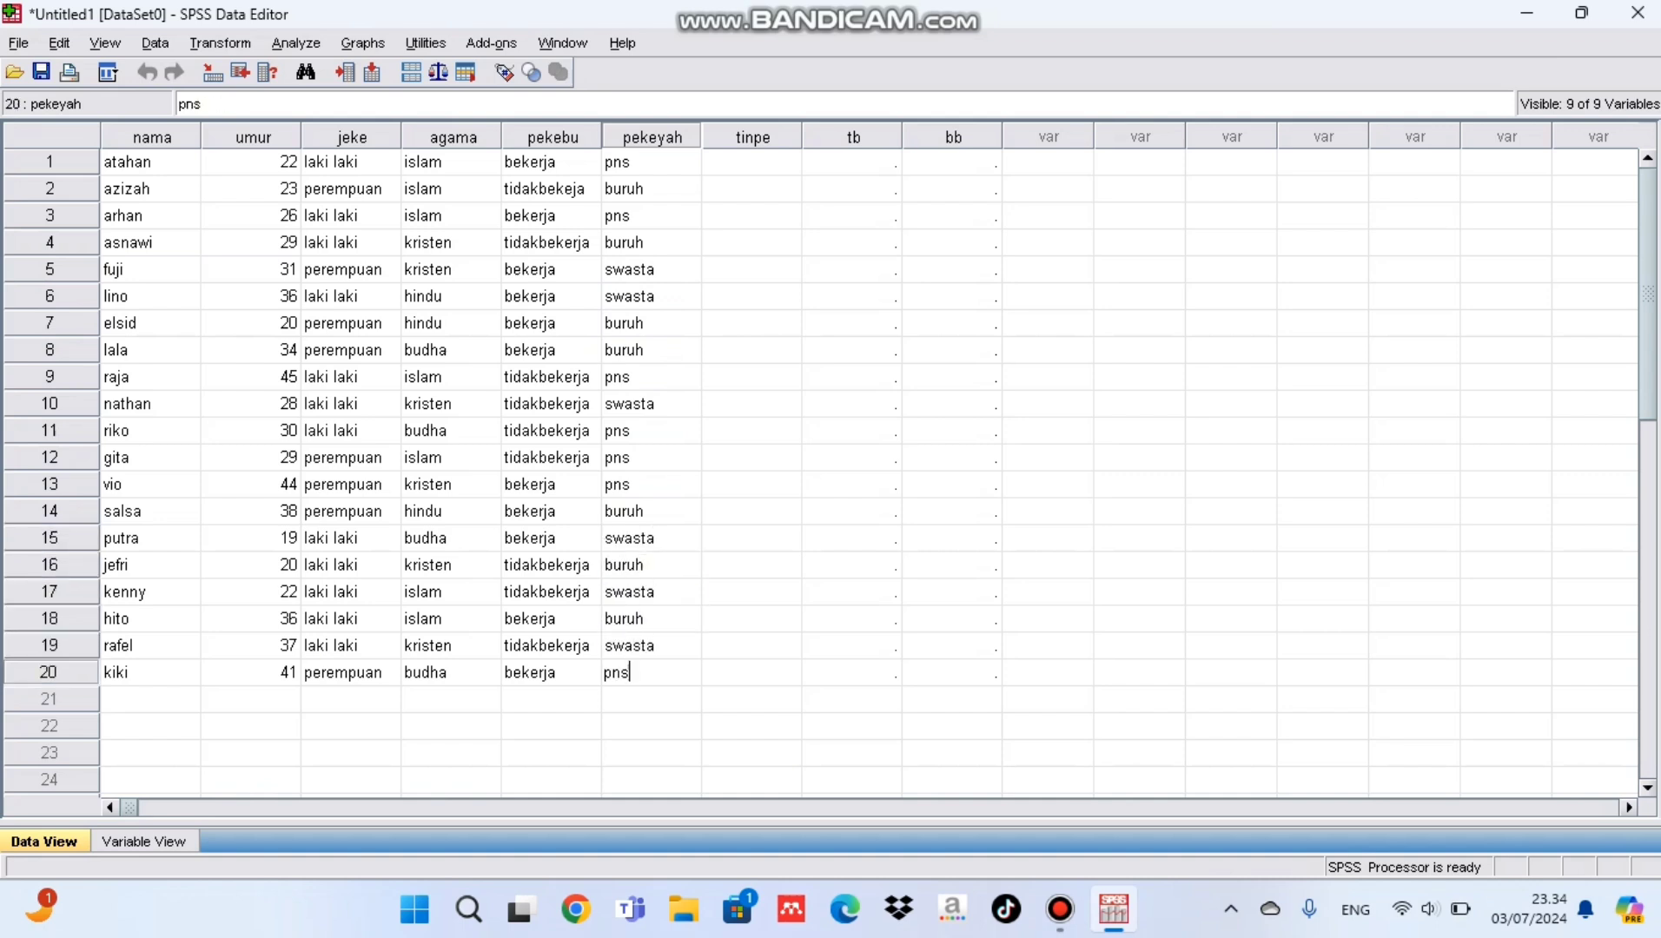
Step: Fill tinpe rows 1–20: sd, smp, sma, s1, s2, sma, sma, smp, sd, s1, s1, s2, s2, sd, sma, smp, sma, sma, sma, s1
{"action": "left_click", "coordinate": [751, 163]}
{"action": "type", "text": "s"}
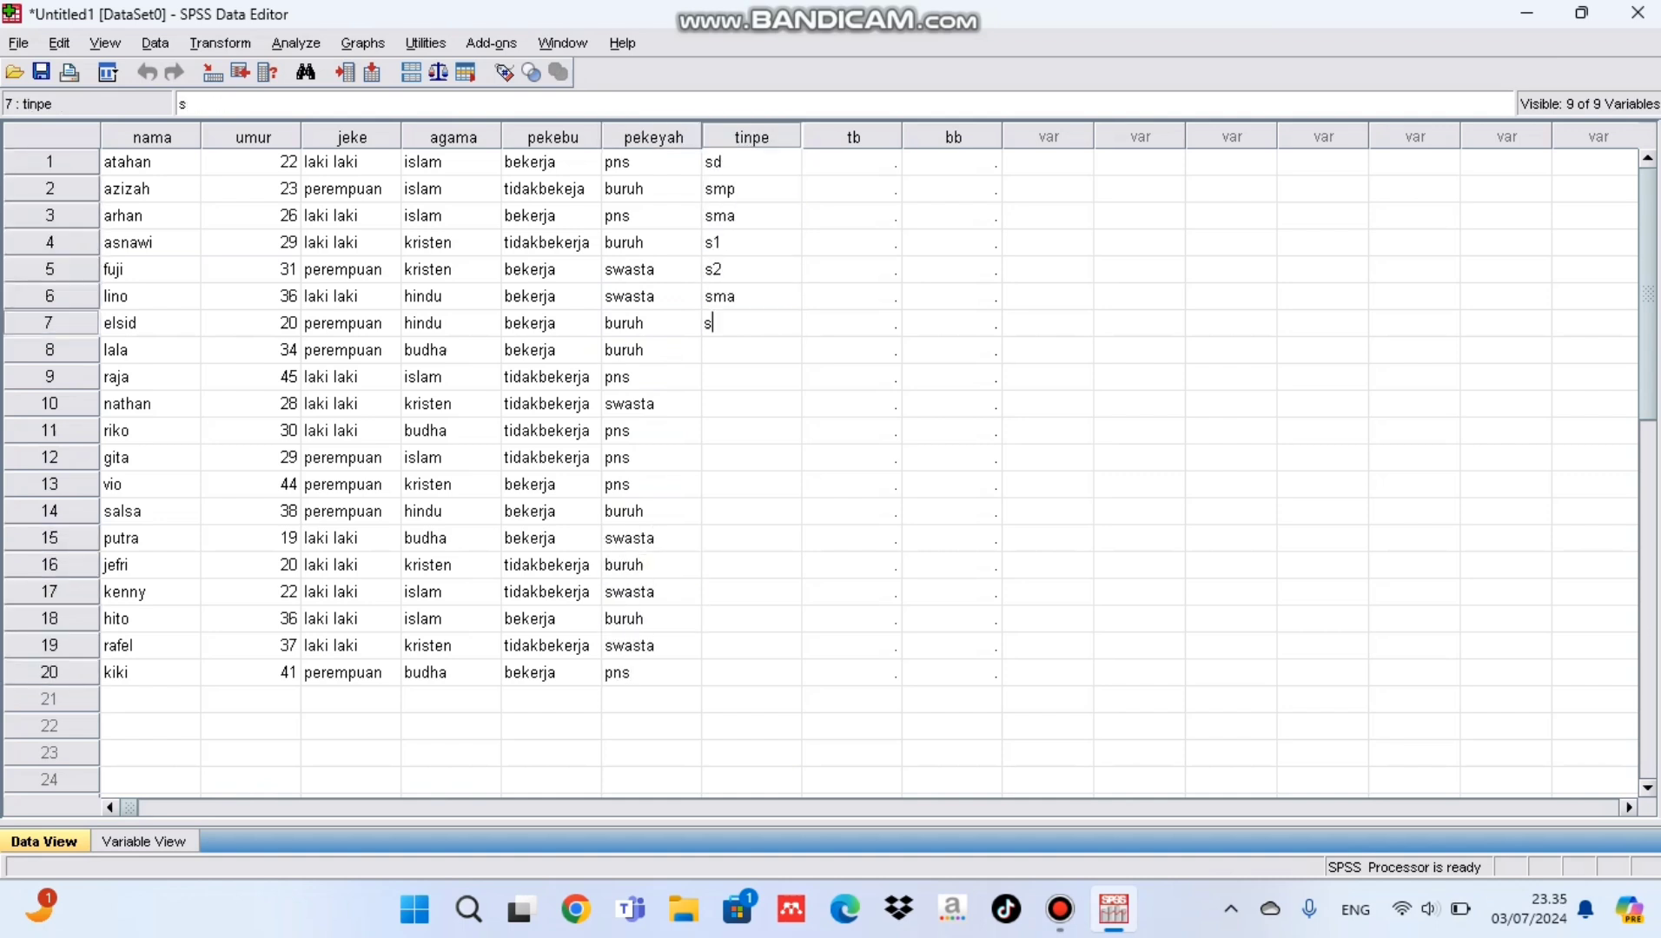
{"action": "type", "text": "d smp sma s1 s2 sma sma smp sd s1 s1 s2 s2 sd sma smp sma sma sma"}
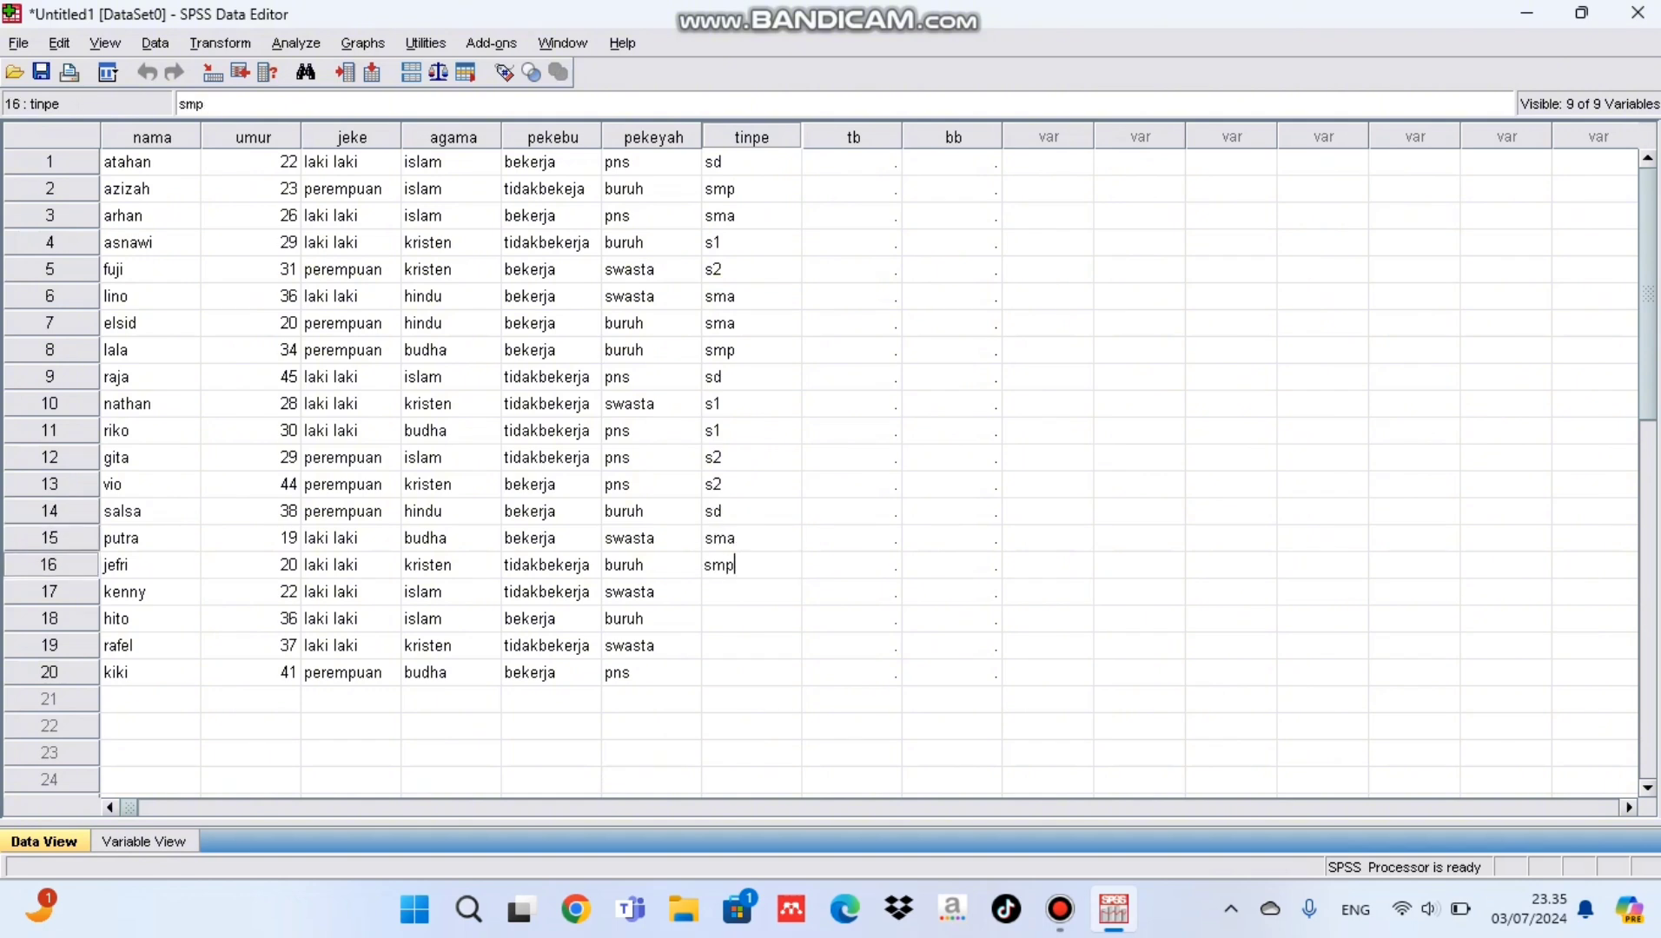
{"action": "key", "text": "Return"}
{"action": "type", "text": "s1"}
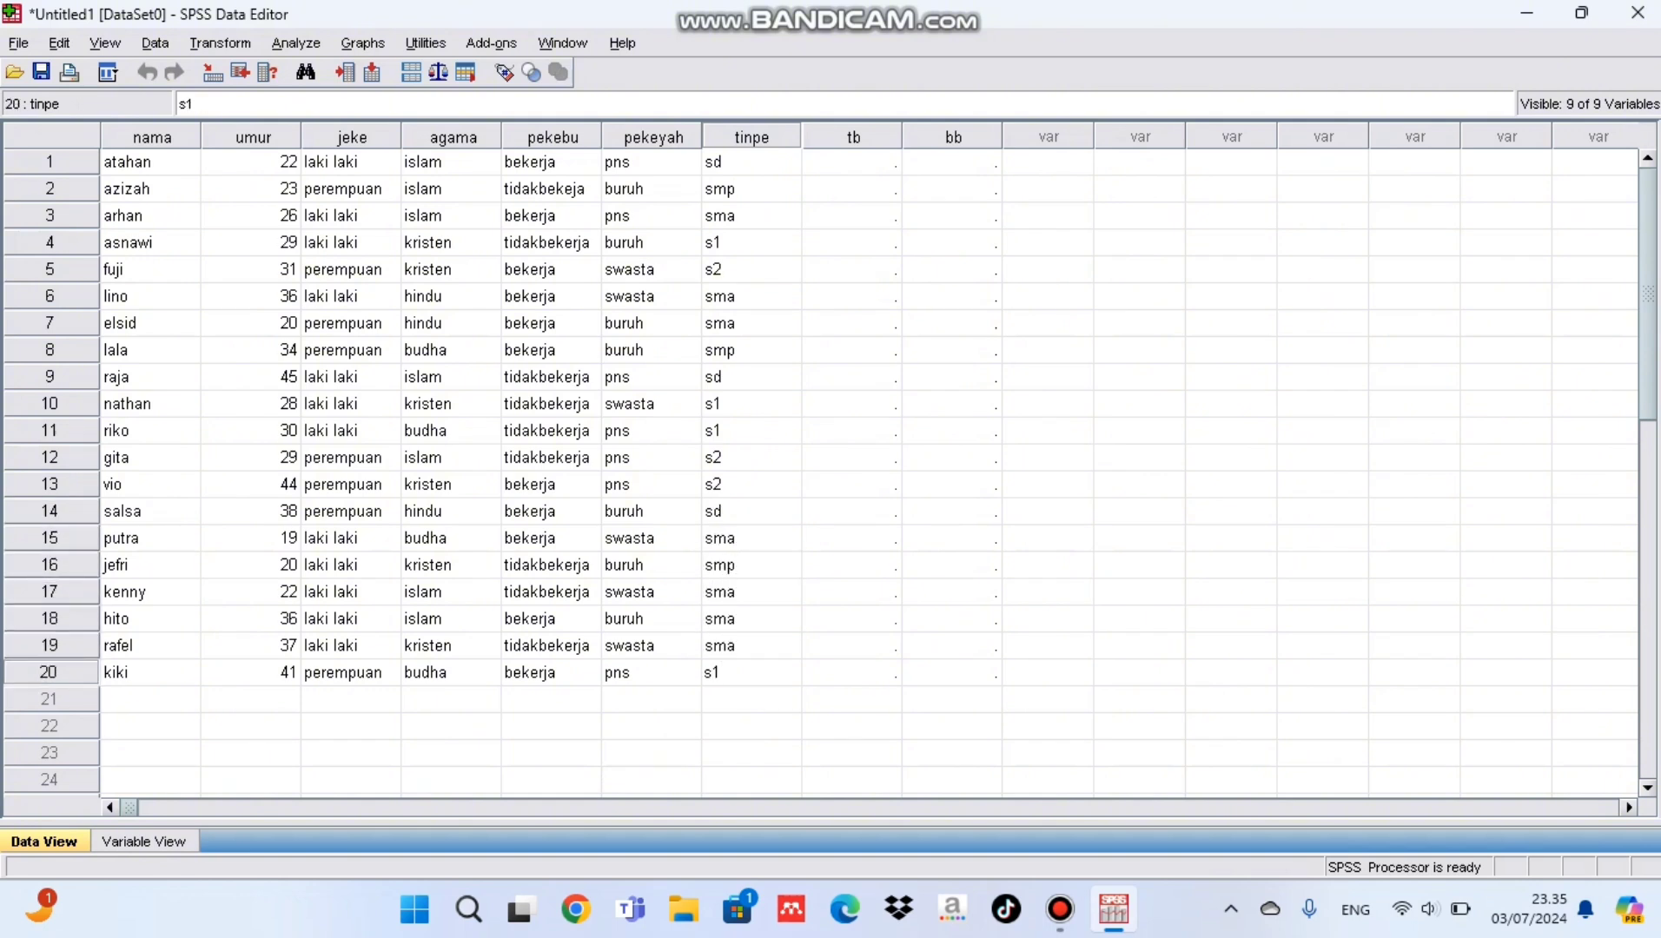
Step: Fill tb rows 1 to 11 with 150, 149, 155, 169, 176, 155, 142, 153, 164, 160, 170
{"action": "left_click", "coordinate": [853, 163]}
{"action": "type", "text": "15"}
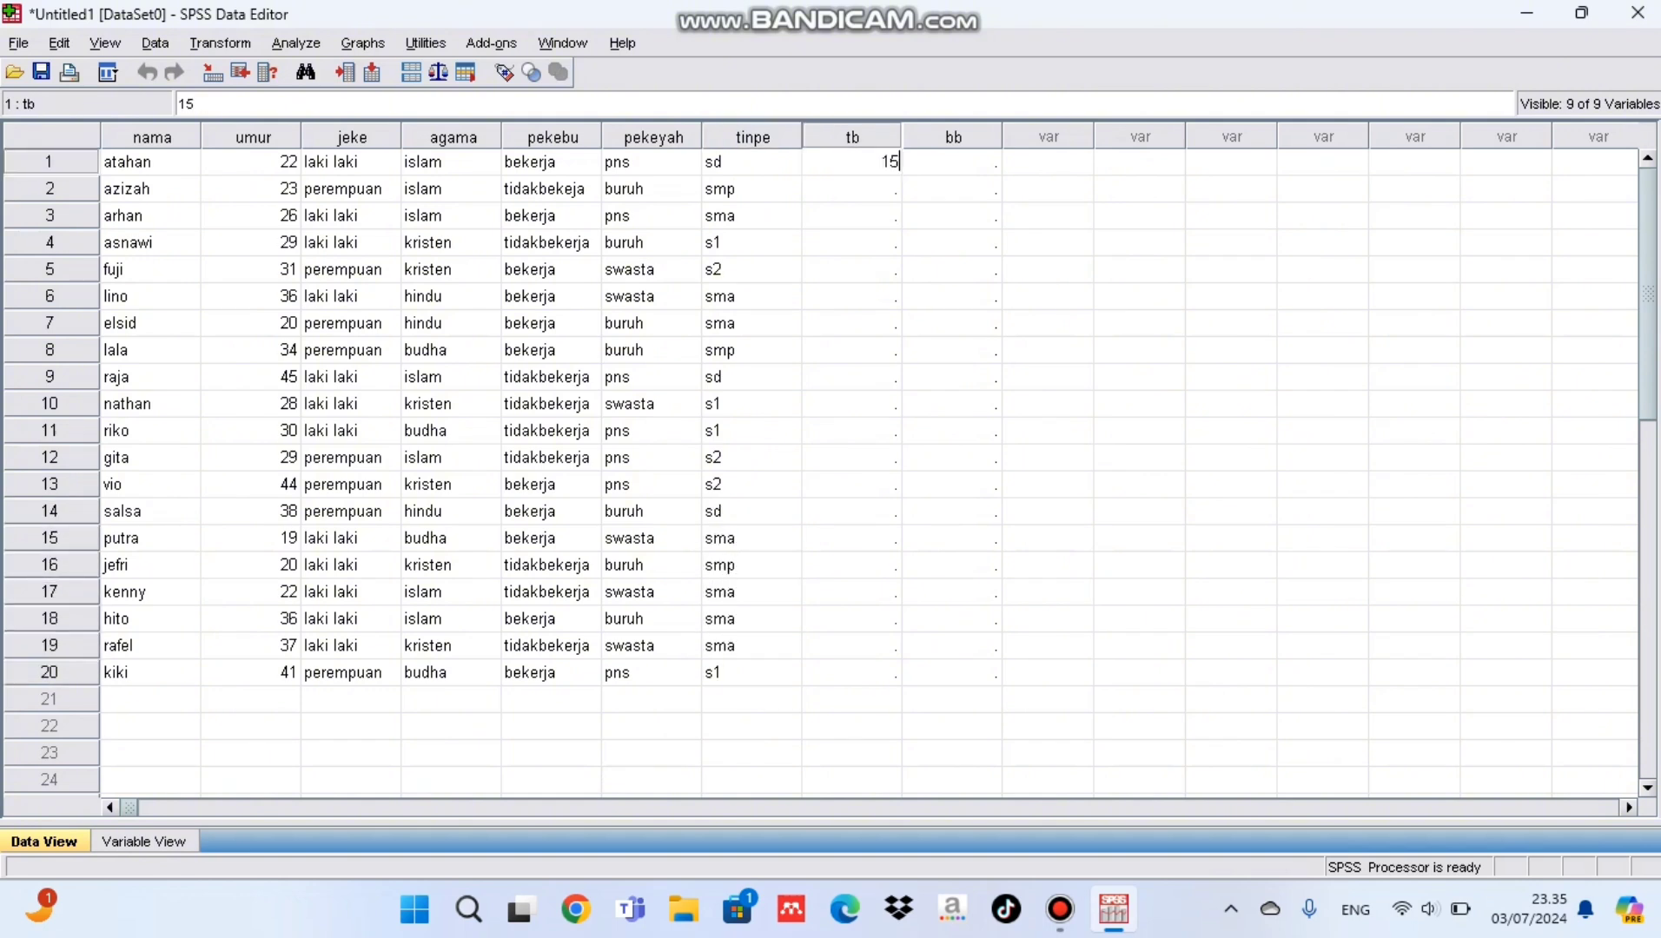
{"action": "type", "text": "0"}
{"action": "key", "text": "Return"}
{"action": "type", "text": "149"}
{"action": "key", "text": "Return"}
{"action": "type", "text": "155"}
{"action": "key", "text": "Return"}
{"action": "type", "text": "1"}
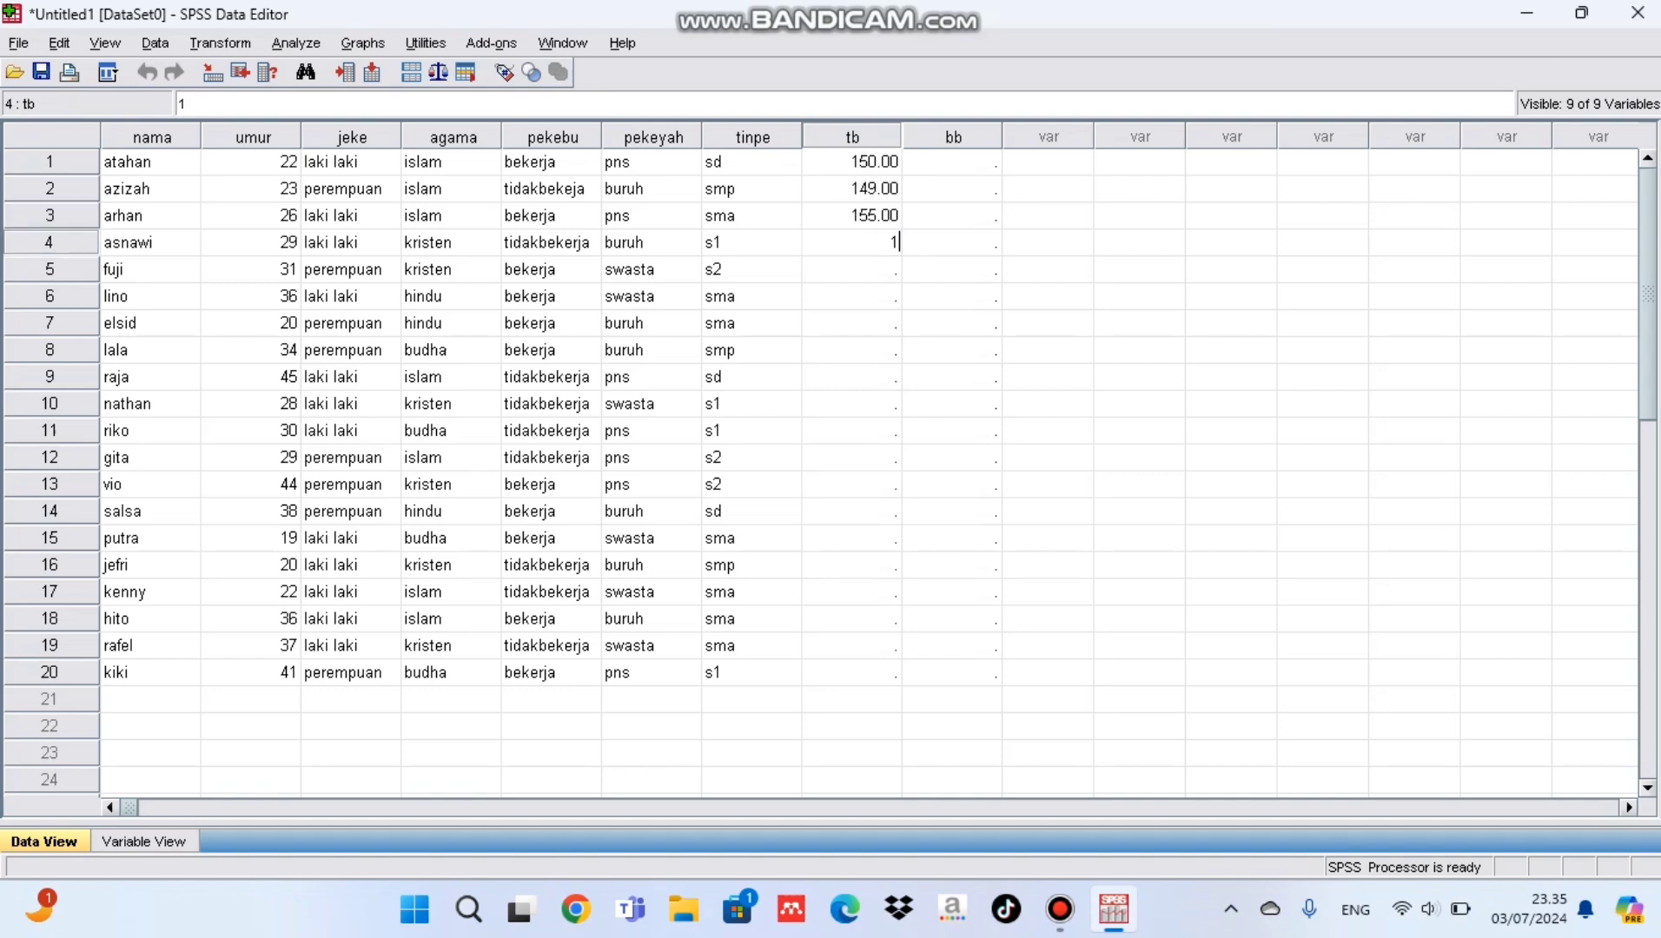
{"action": "type", "text": "69 176 155 142 153 164 160 170 "}
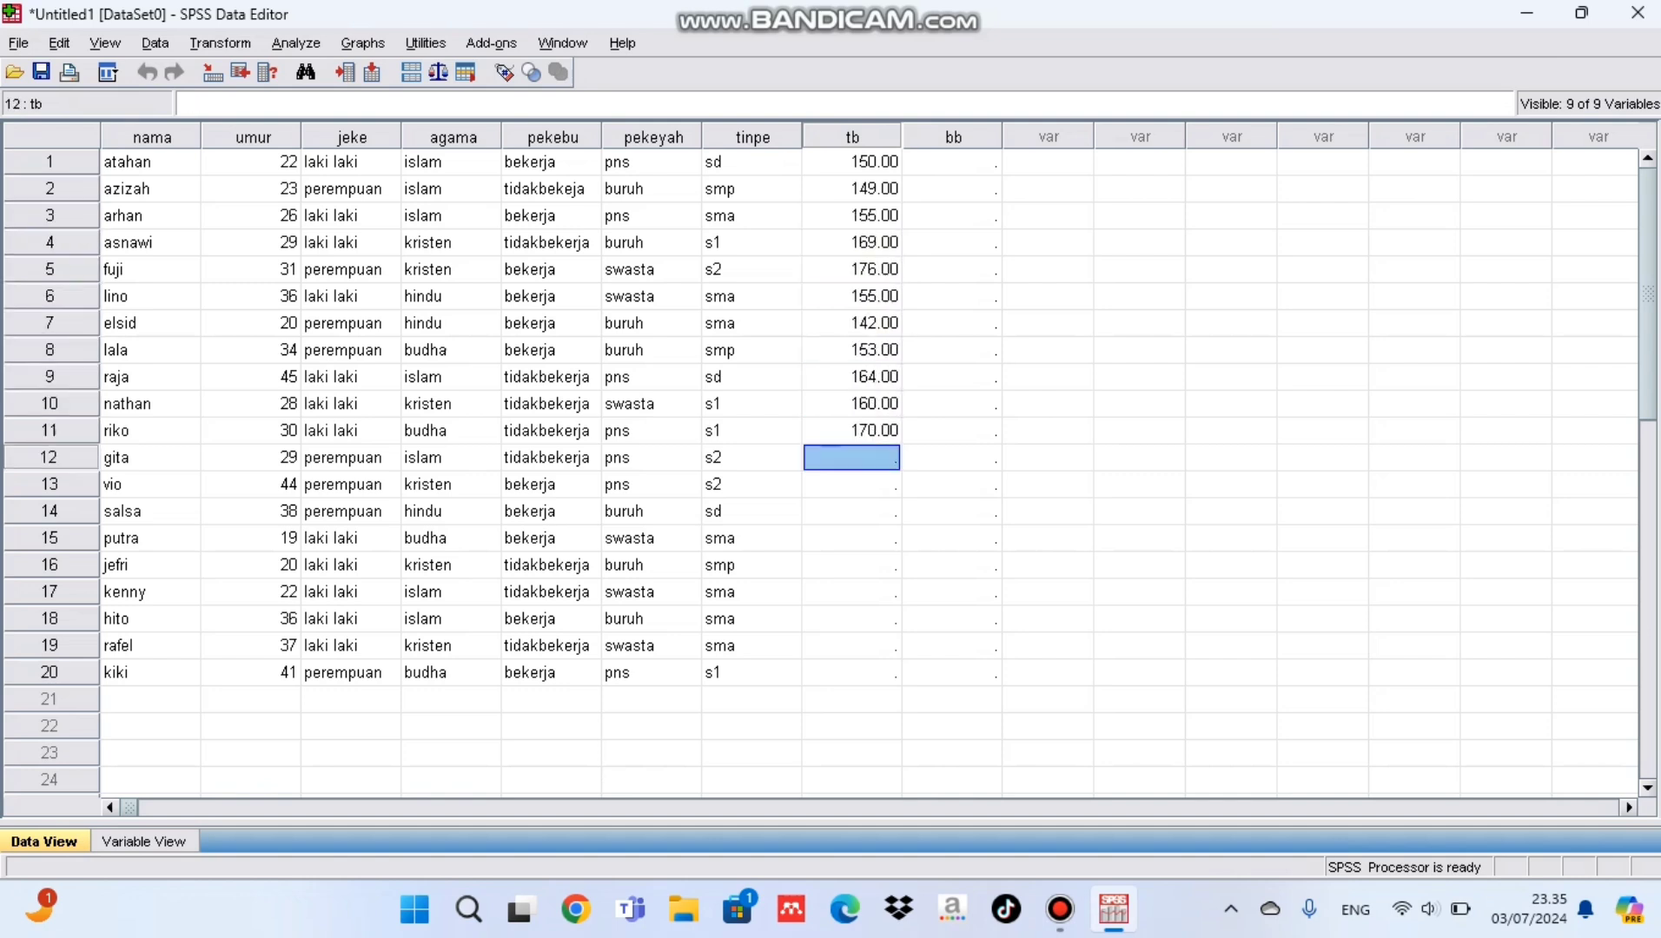
{"action": "type", "text": "149 157 168 139 158 154 148 1"}
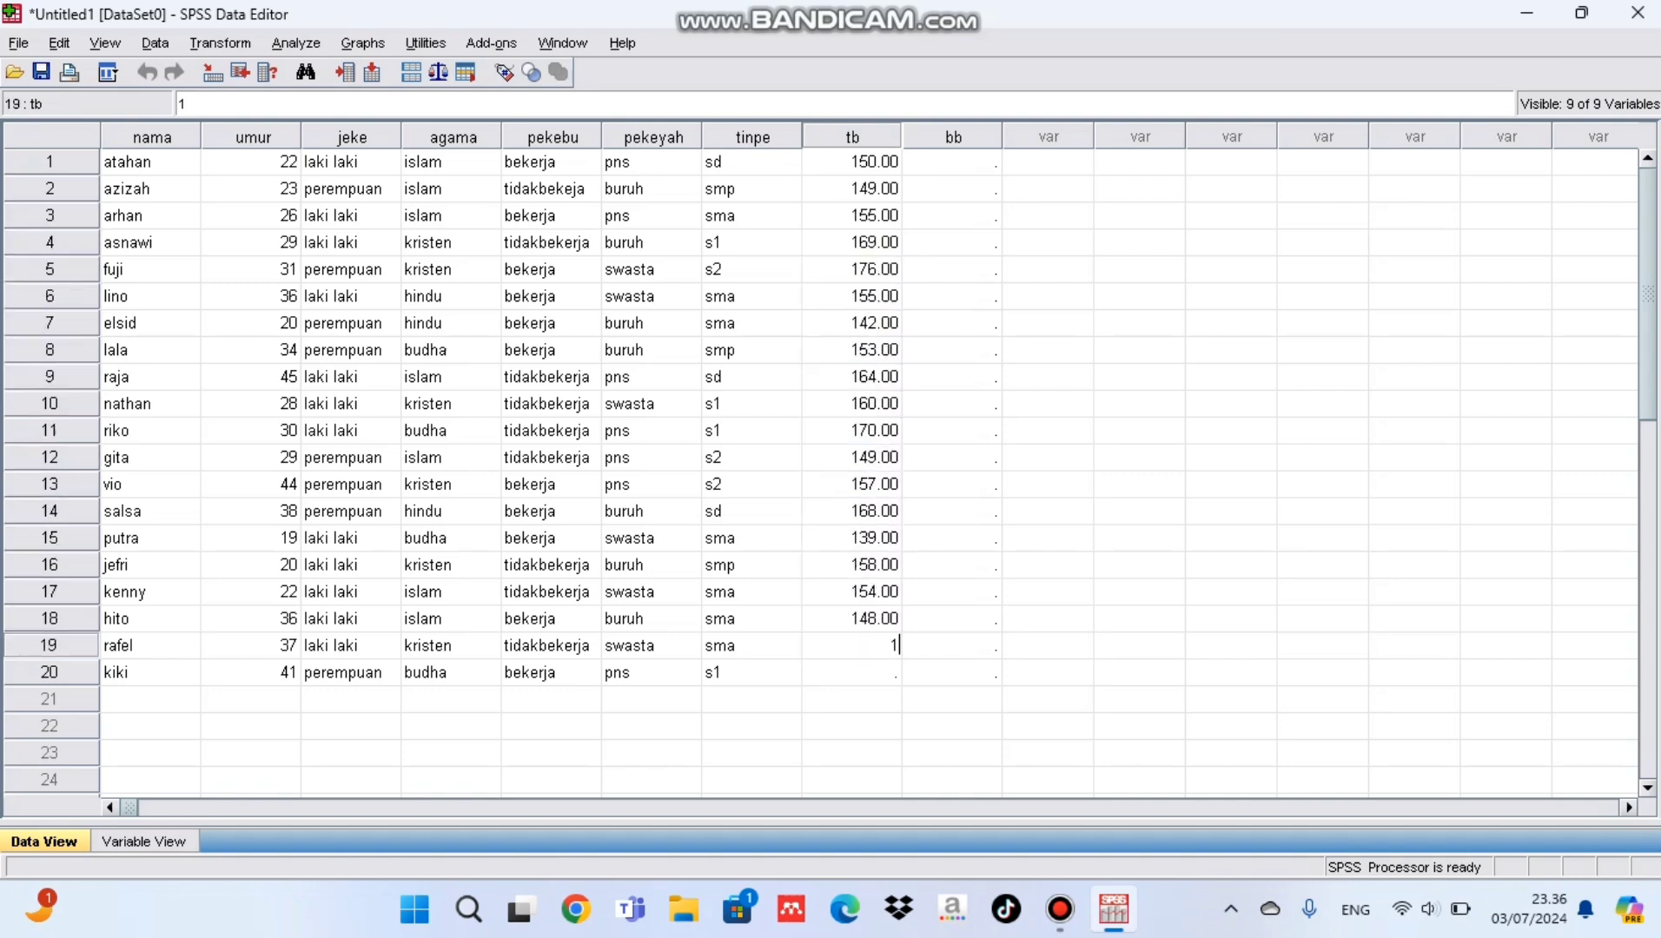
{"action": "type", "text": "79 1"}
Step: Fill tb rows 12 to 20 with 149, 157, 168, 139, 158, 154, 148, 179, 156
{"action": "type", "text": "56 "}
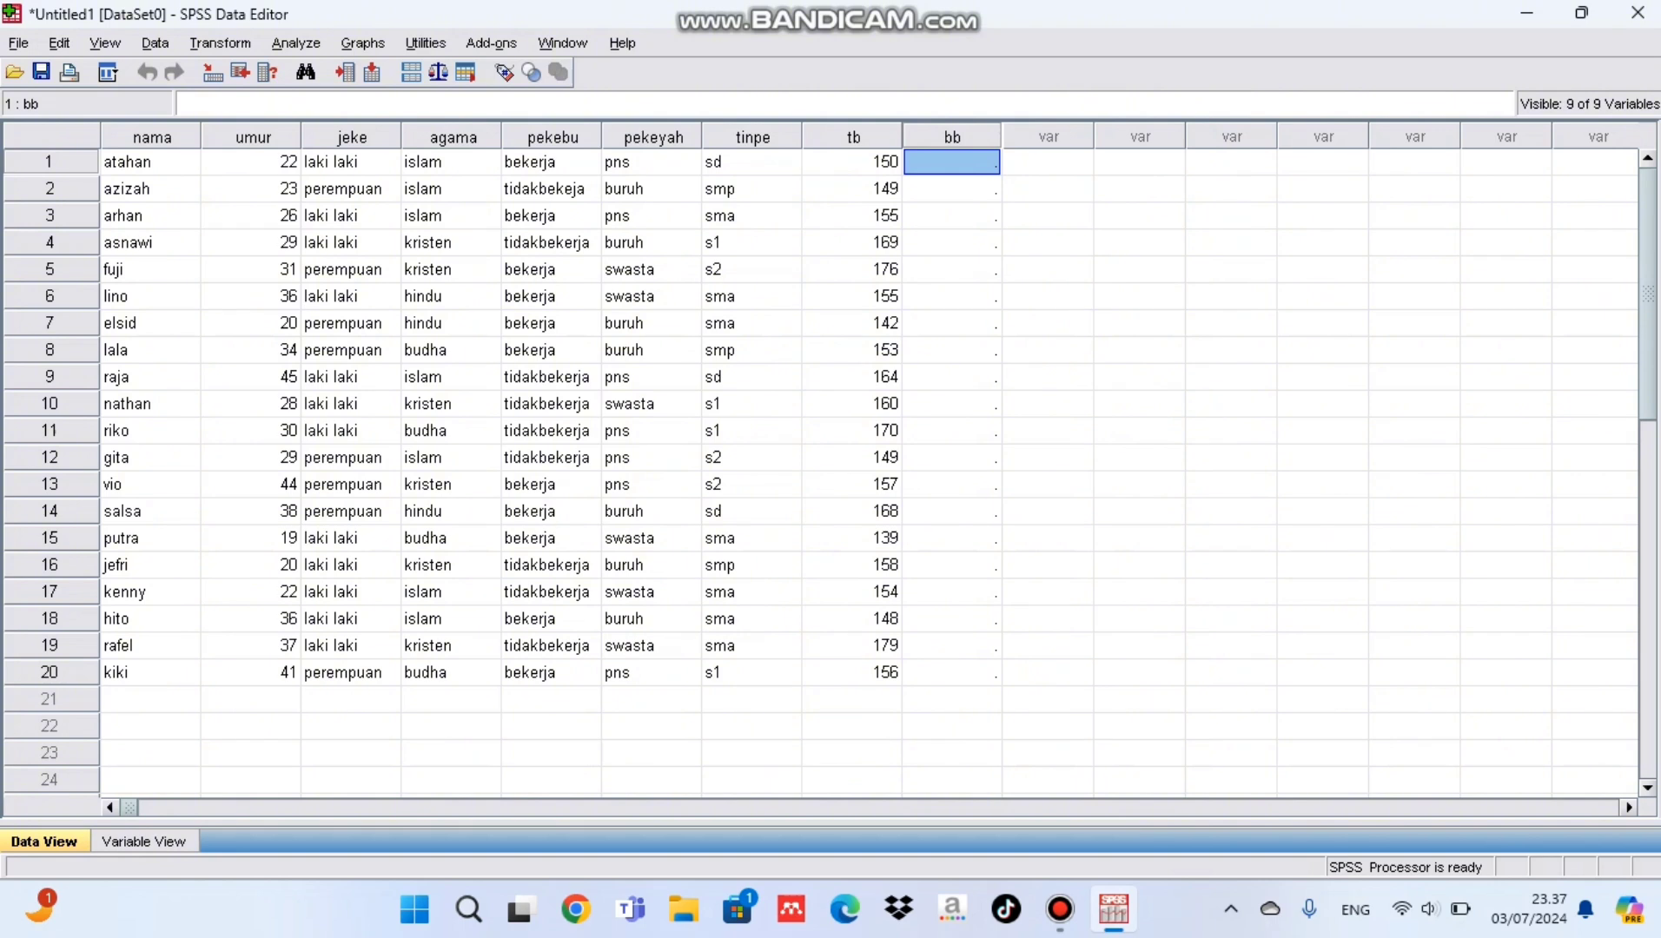
{"action": "type", "text": "45 65 55 47 48"}
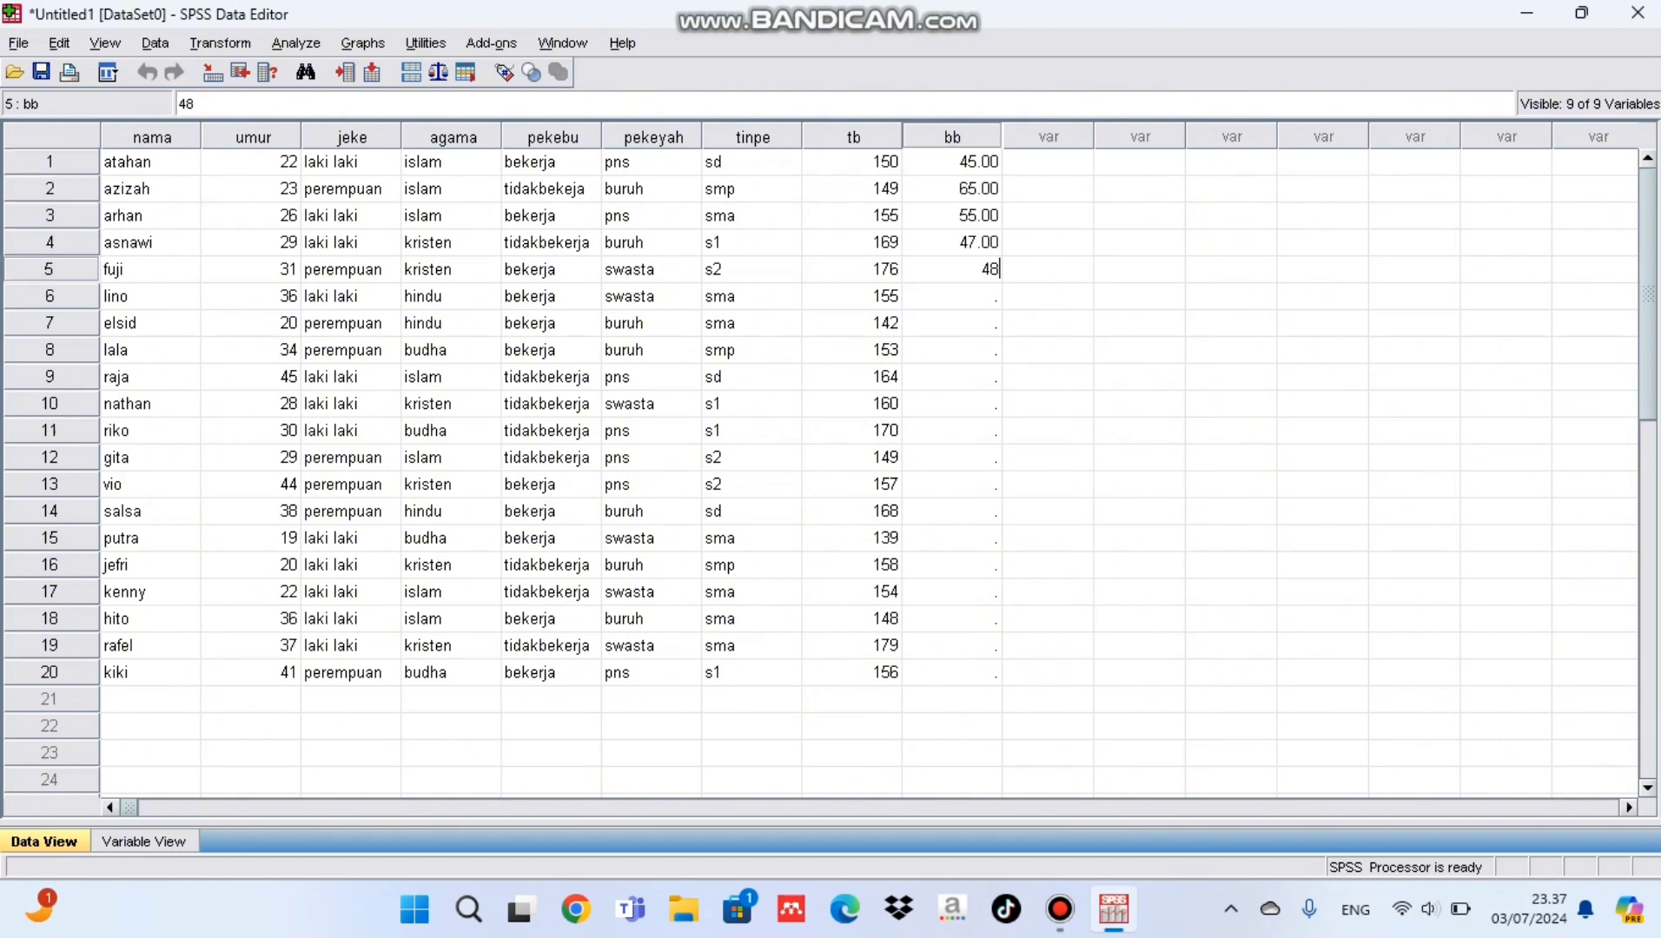
{"action": "type", "text": " 58 67 44 53 52 49 67 58 53 2"}
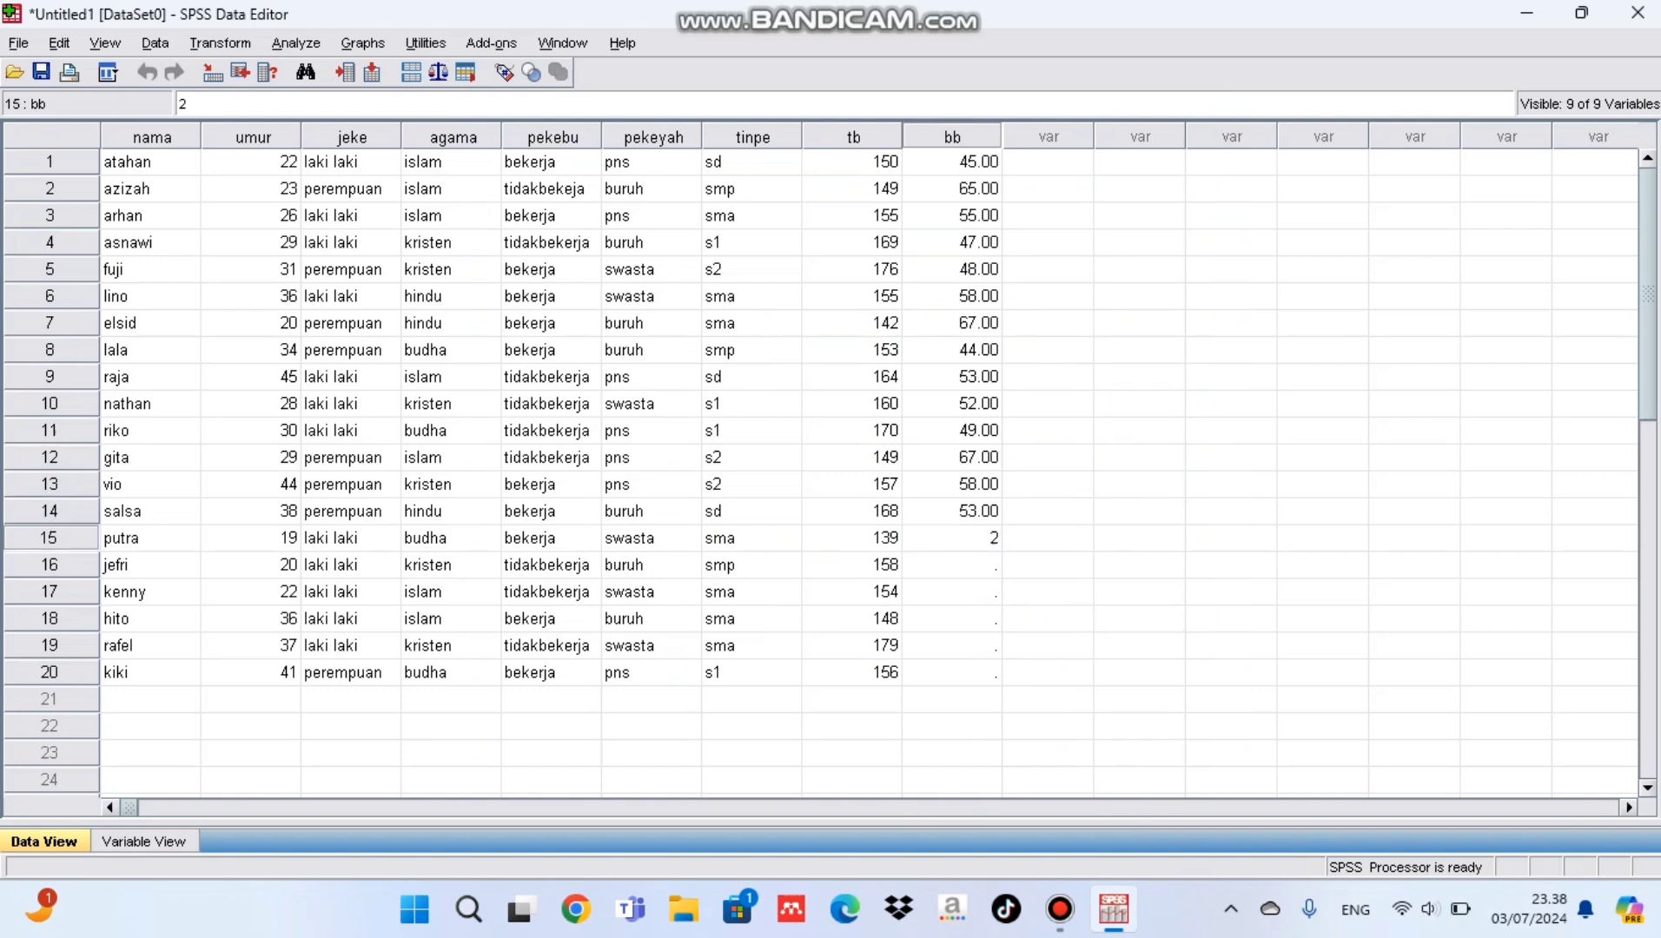
Step: Fill bb rows 1–20: 45, 65, 55, 47, 48, 58, 67, 44, 53, 52, 49, 67, 58, 53, 59, 64, 62, 66, 55, 43
{"action": "key", "text": "BackSpace"}
{"action": "type", "text": "59 64 62"}
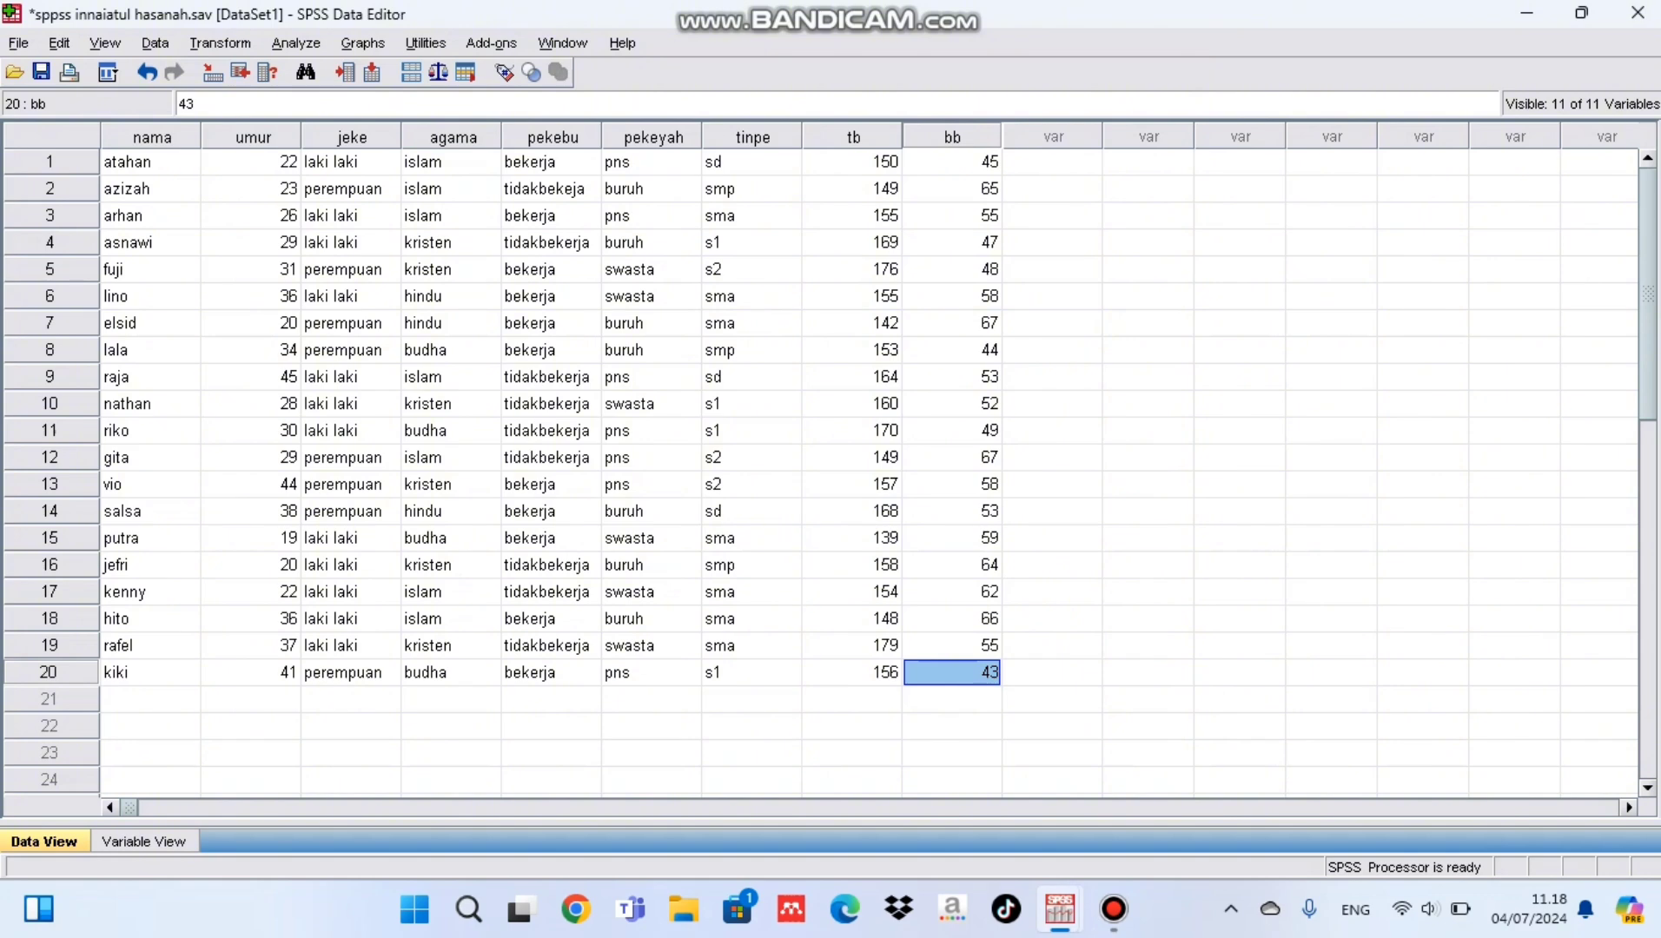
Step: Set up a recode of umur into a different variable named umurka with the label umur kategorik
{"action": "left_click", "coordinate": [252, 163]}
{"action": "left_click", "coordinate": [220, 44]}
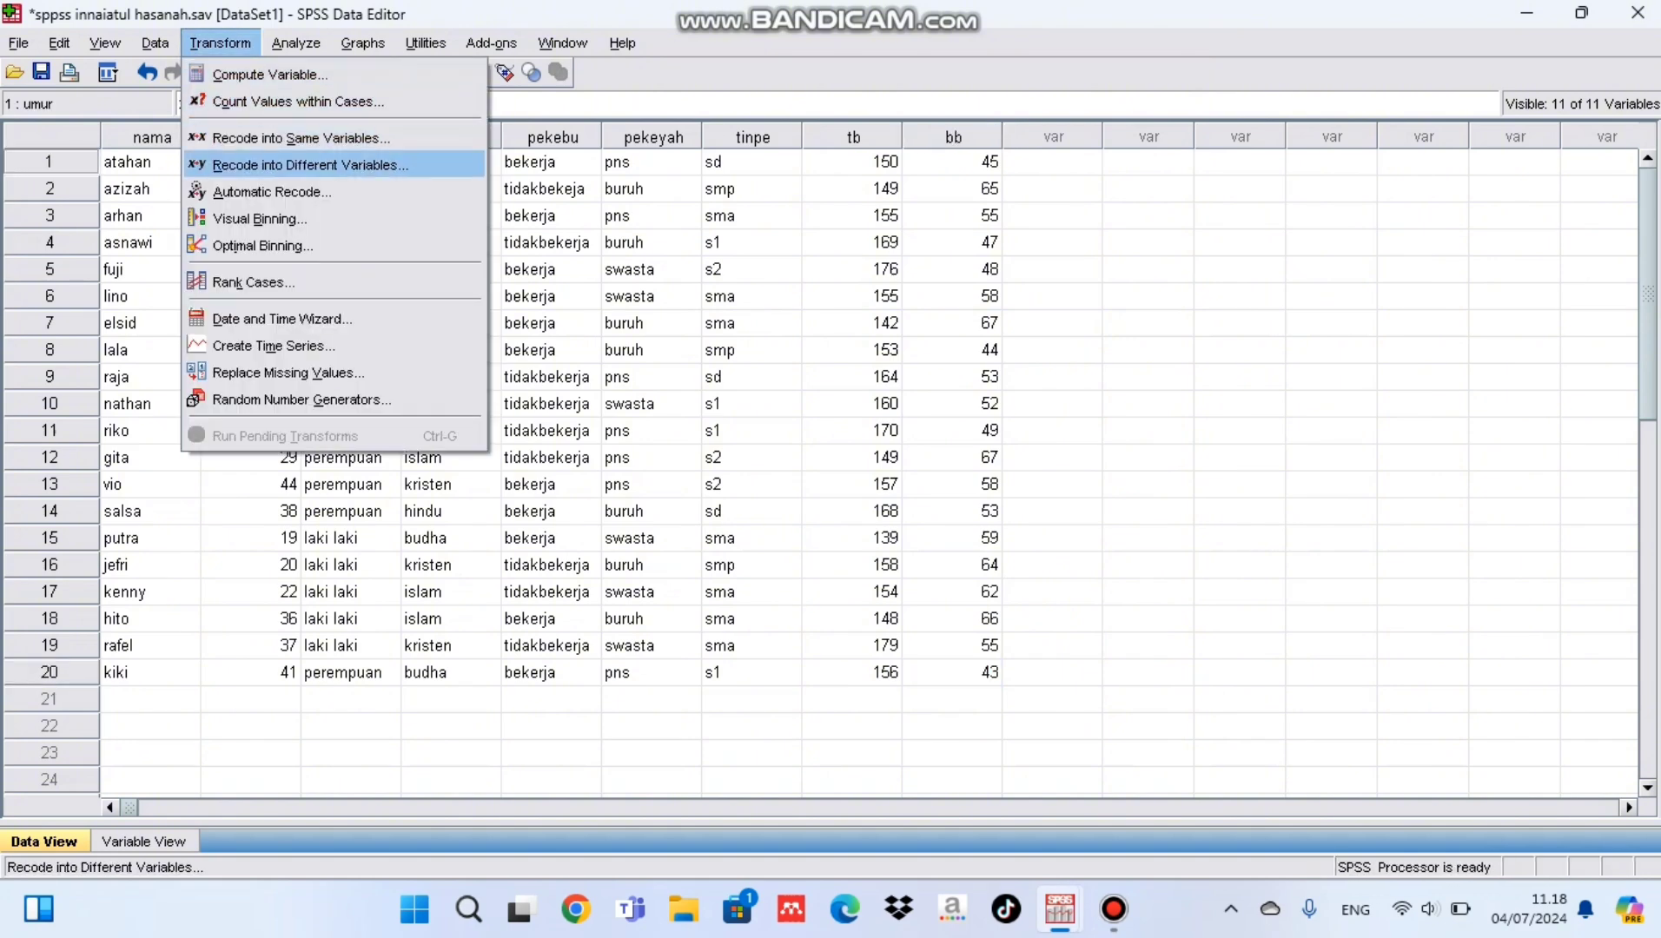
{"action": "left_click", "coordinate": [309, 165]}
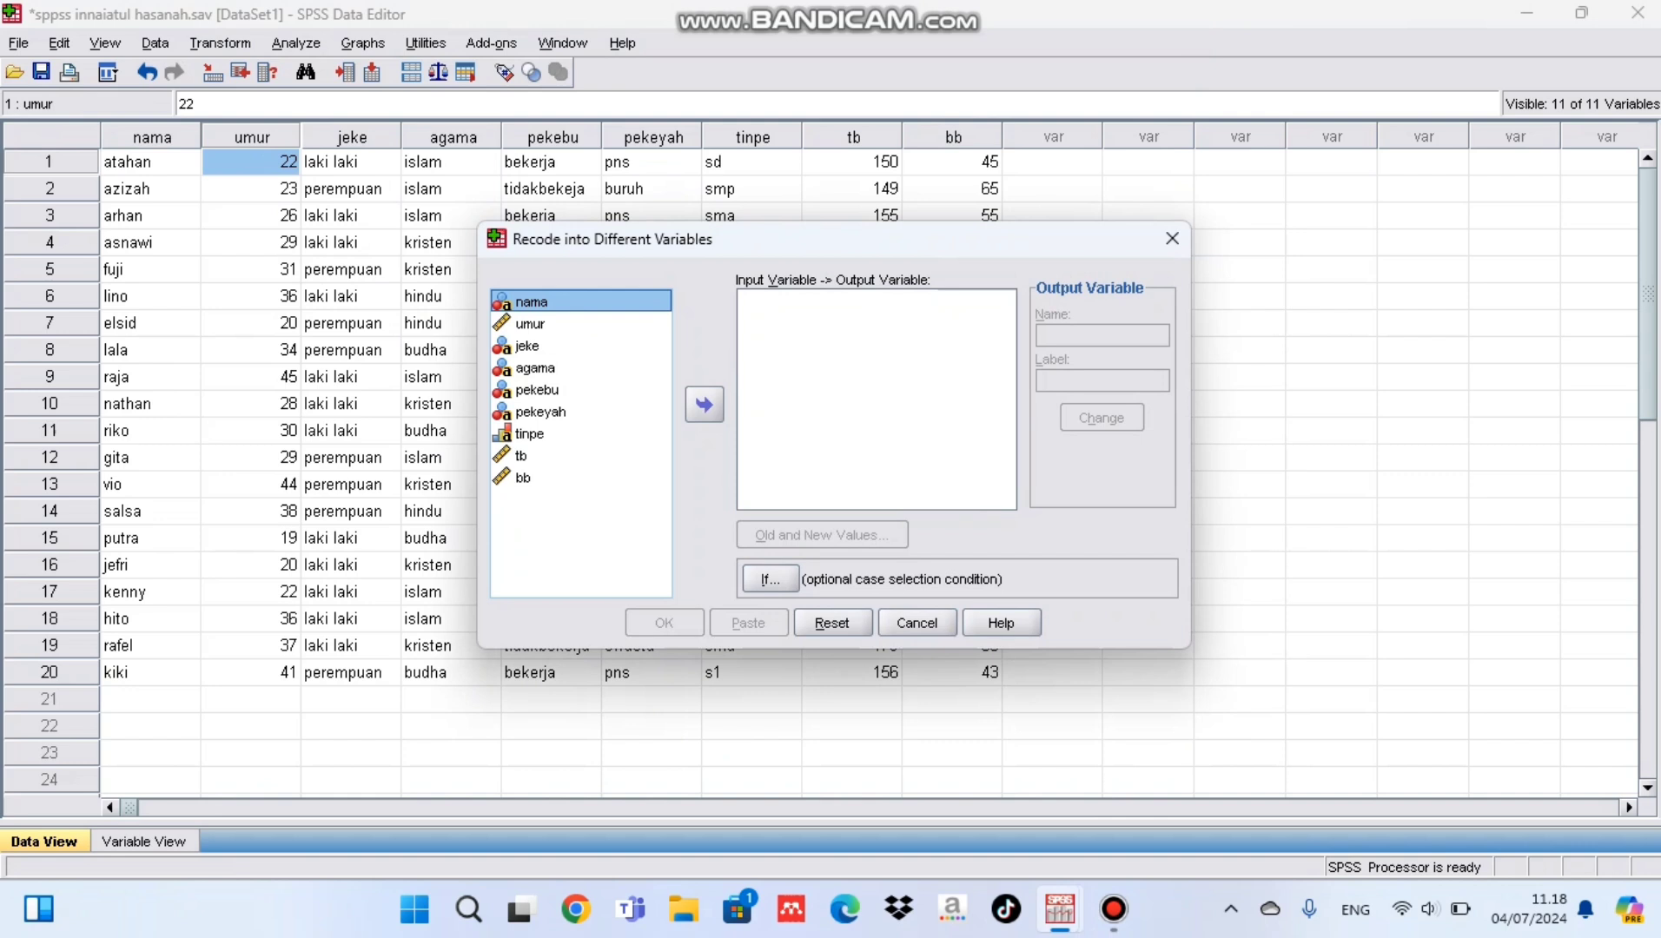
{"action": "left_click", "coordinate": [530, 324]}
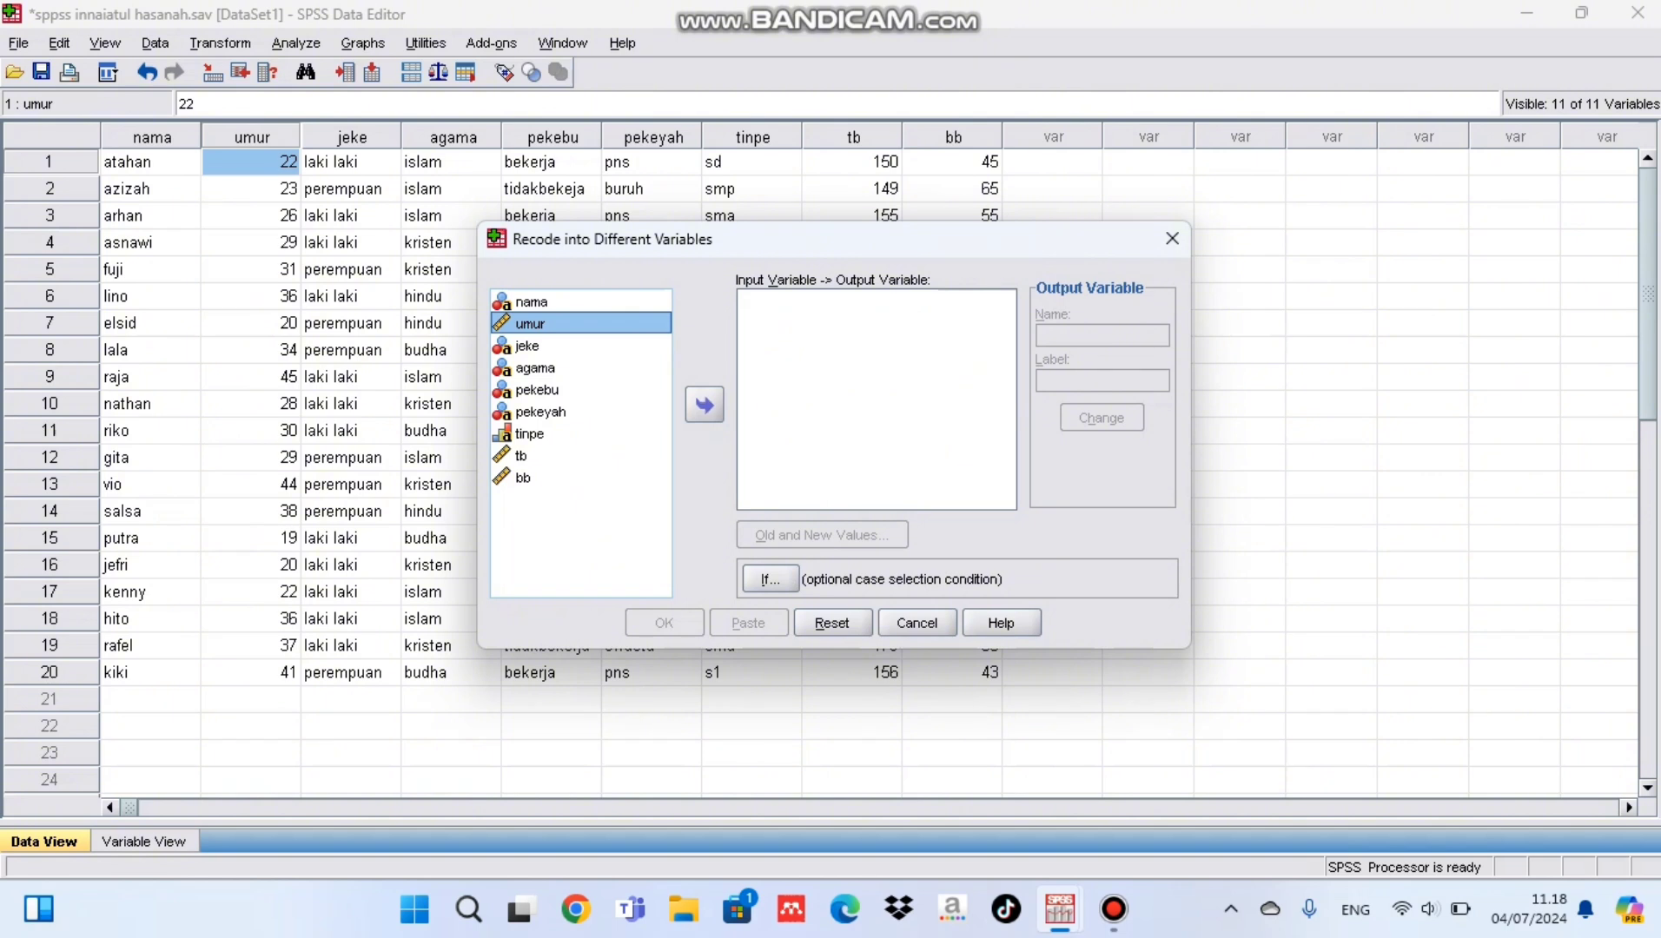
{"action": "left_click", "coordinate": [704, 404]}
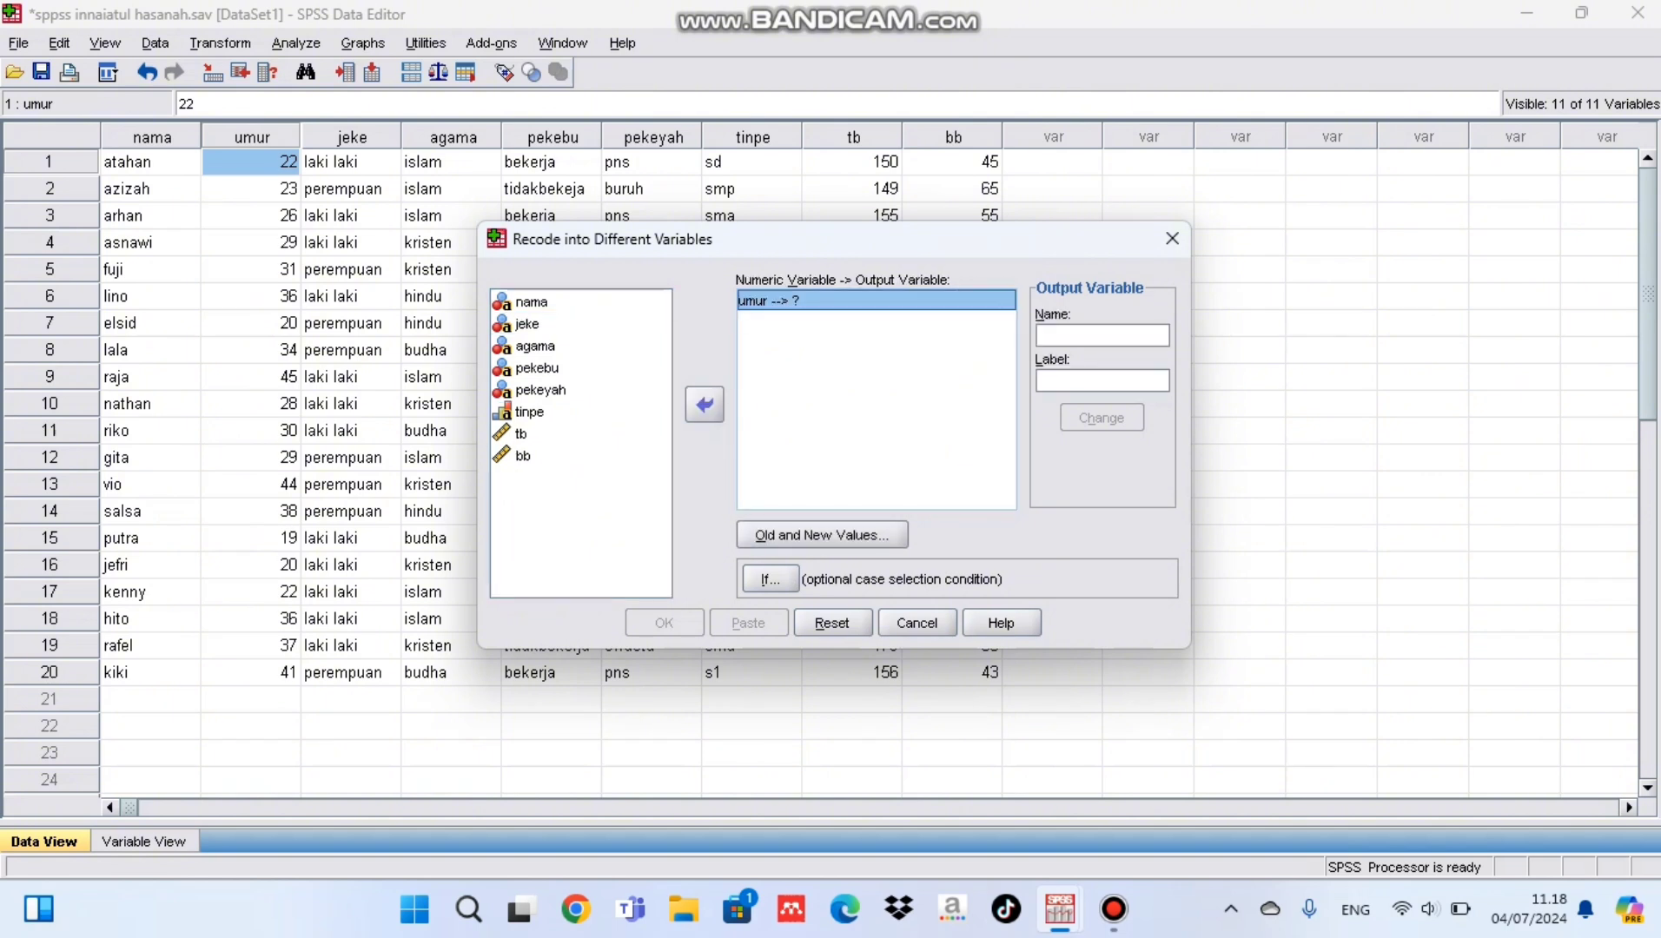
{"action": "left_click", "coordinate": [1102, 336]}
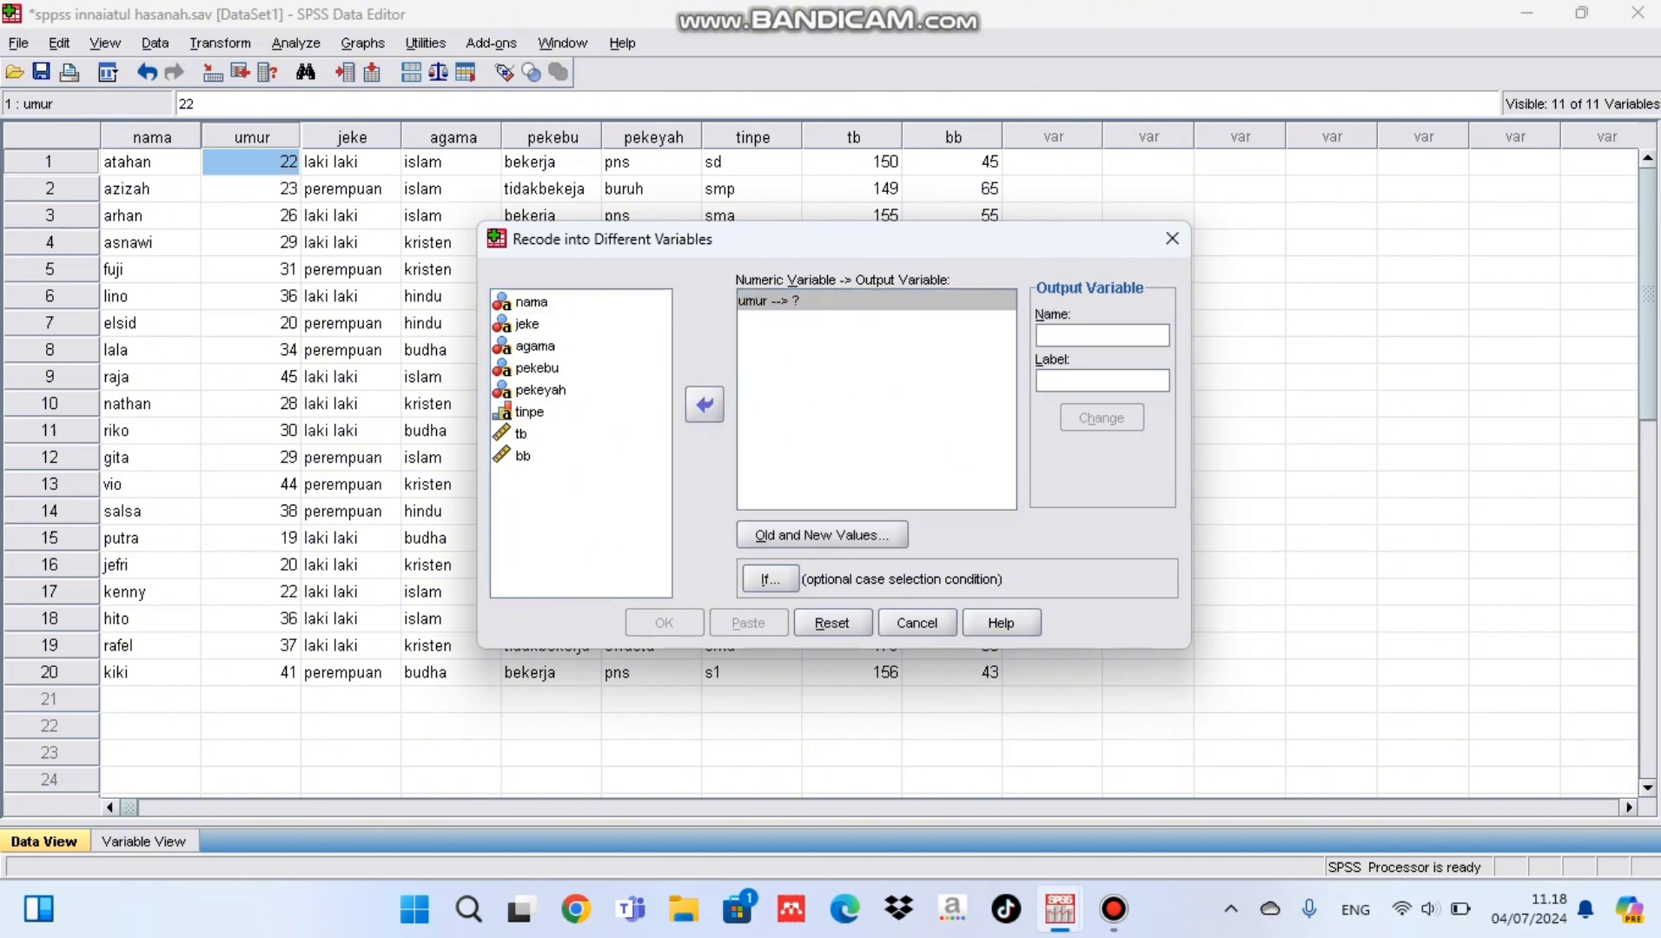
{"action": "type", "text": "umurka"}
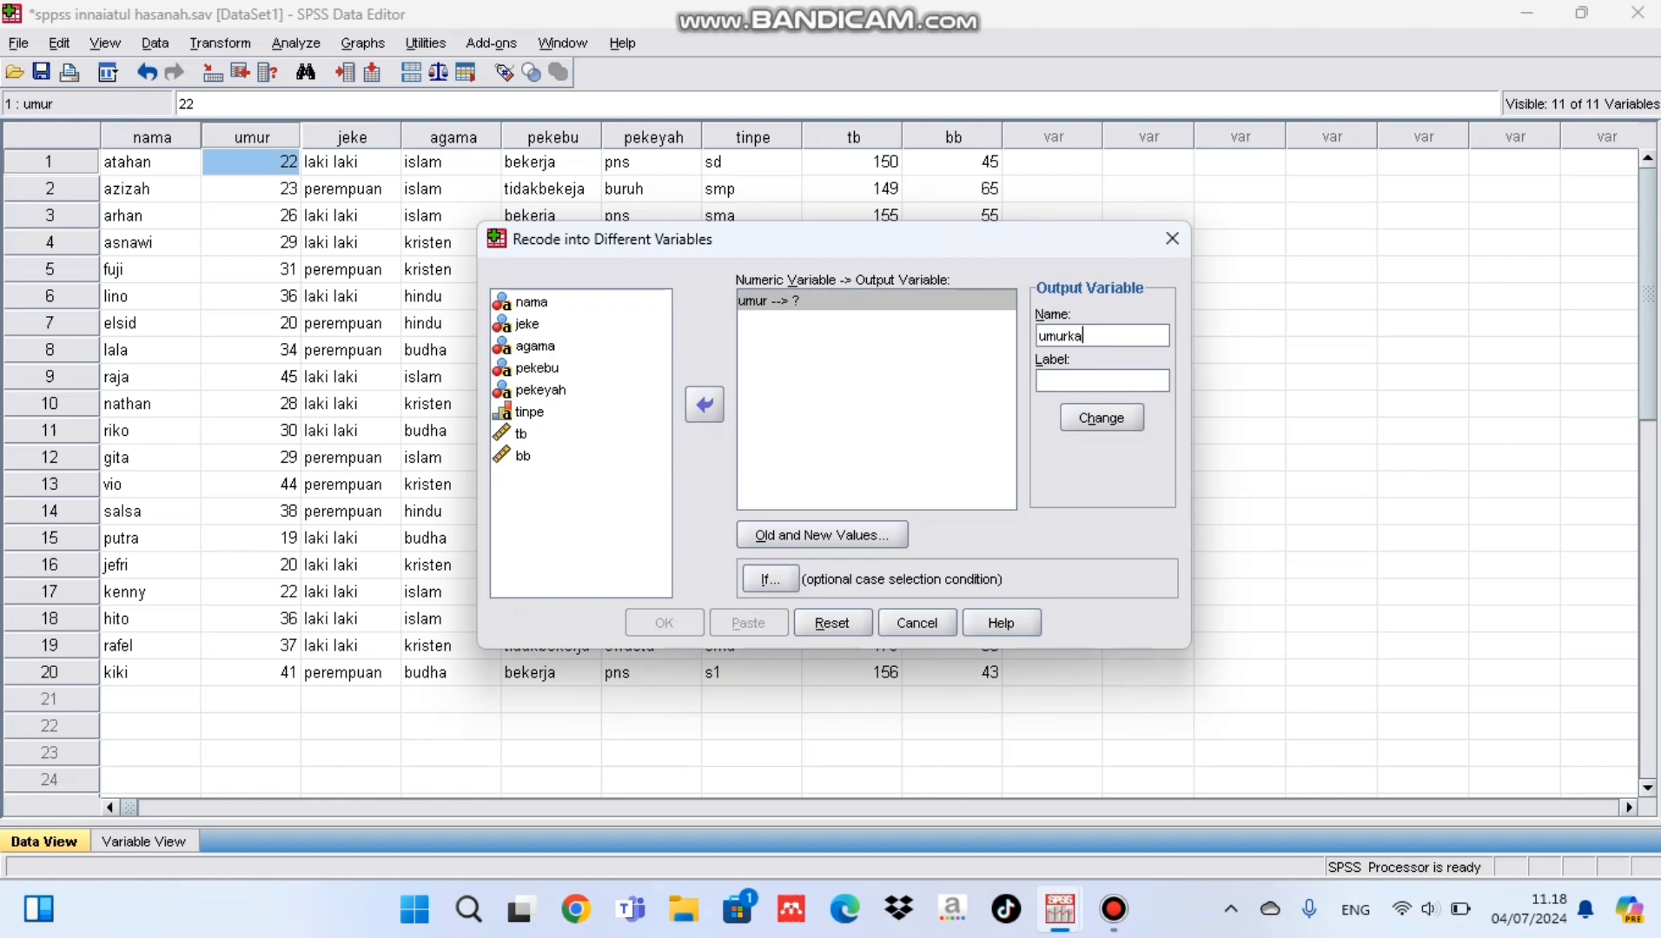
{"action": "left_click", "coordinate": [1101, 380]}
{"action": "type", "text": "umur kategorik"}
Step: Add a recode rule that maps the old value range 19 through 26 to the new value 1
{"action": "left_click", "coordinate": [822, 535]}
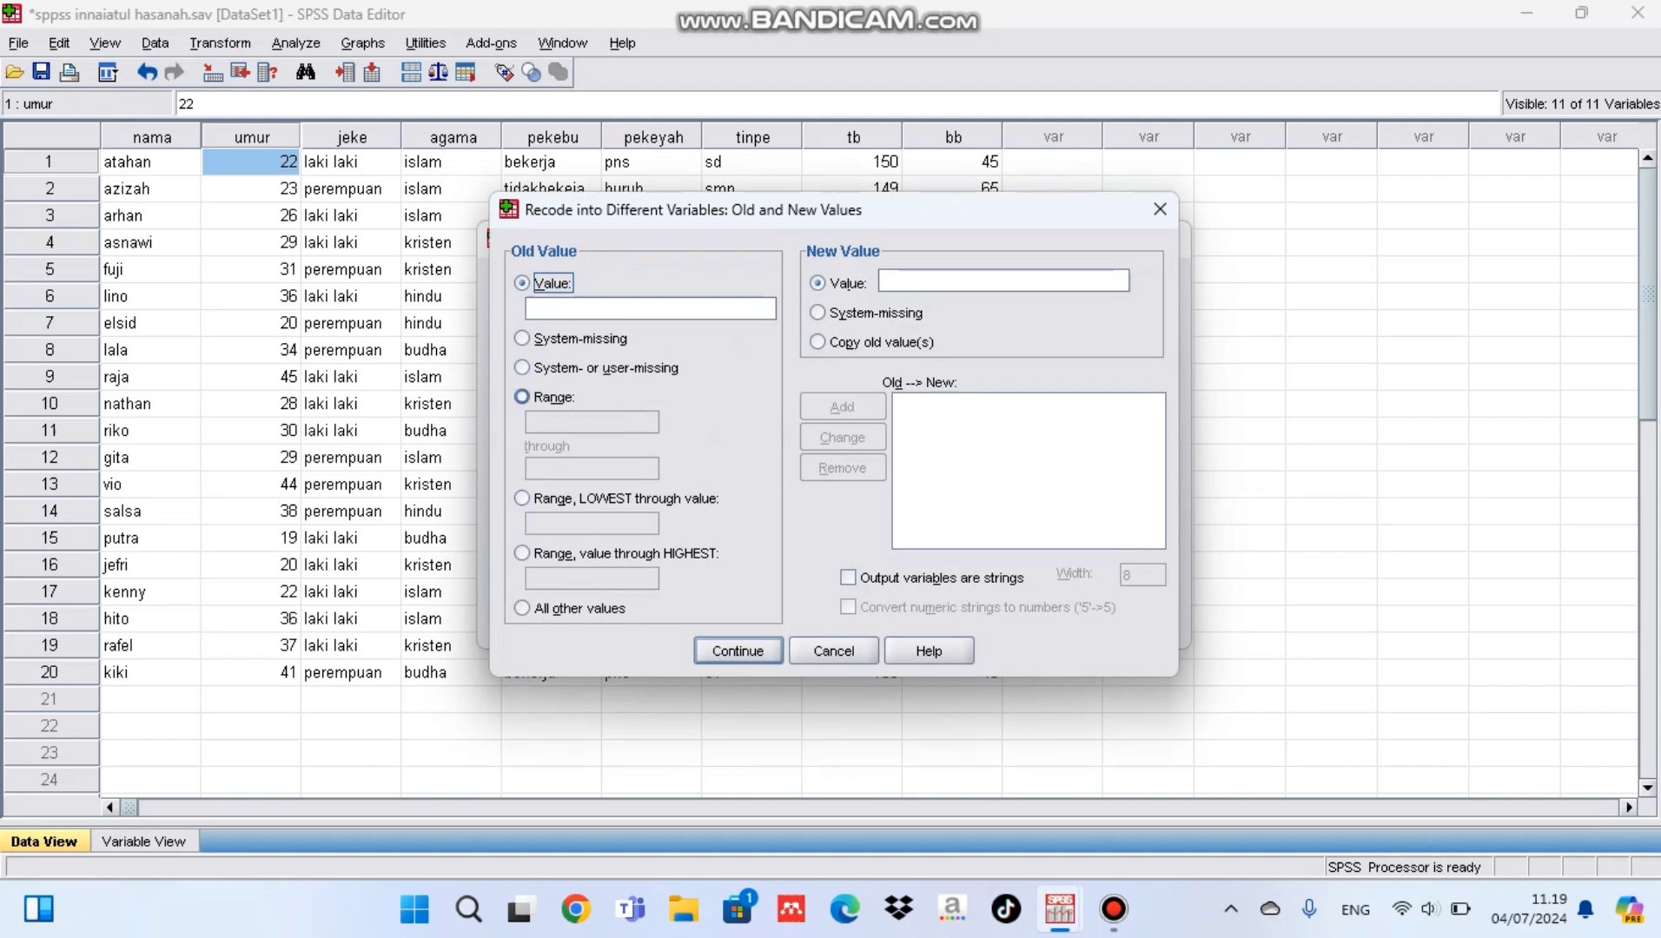
{"action": "left_click", "coordinate": [521, 396]}
{"action": "type", "text": "19"}
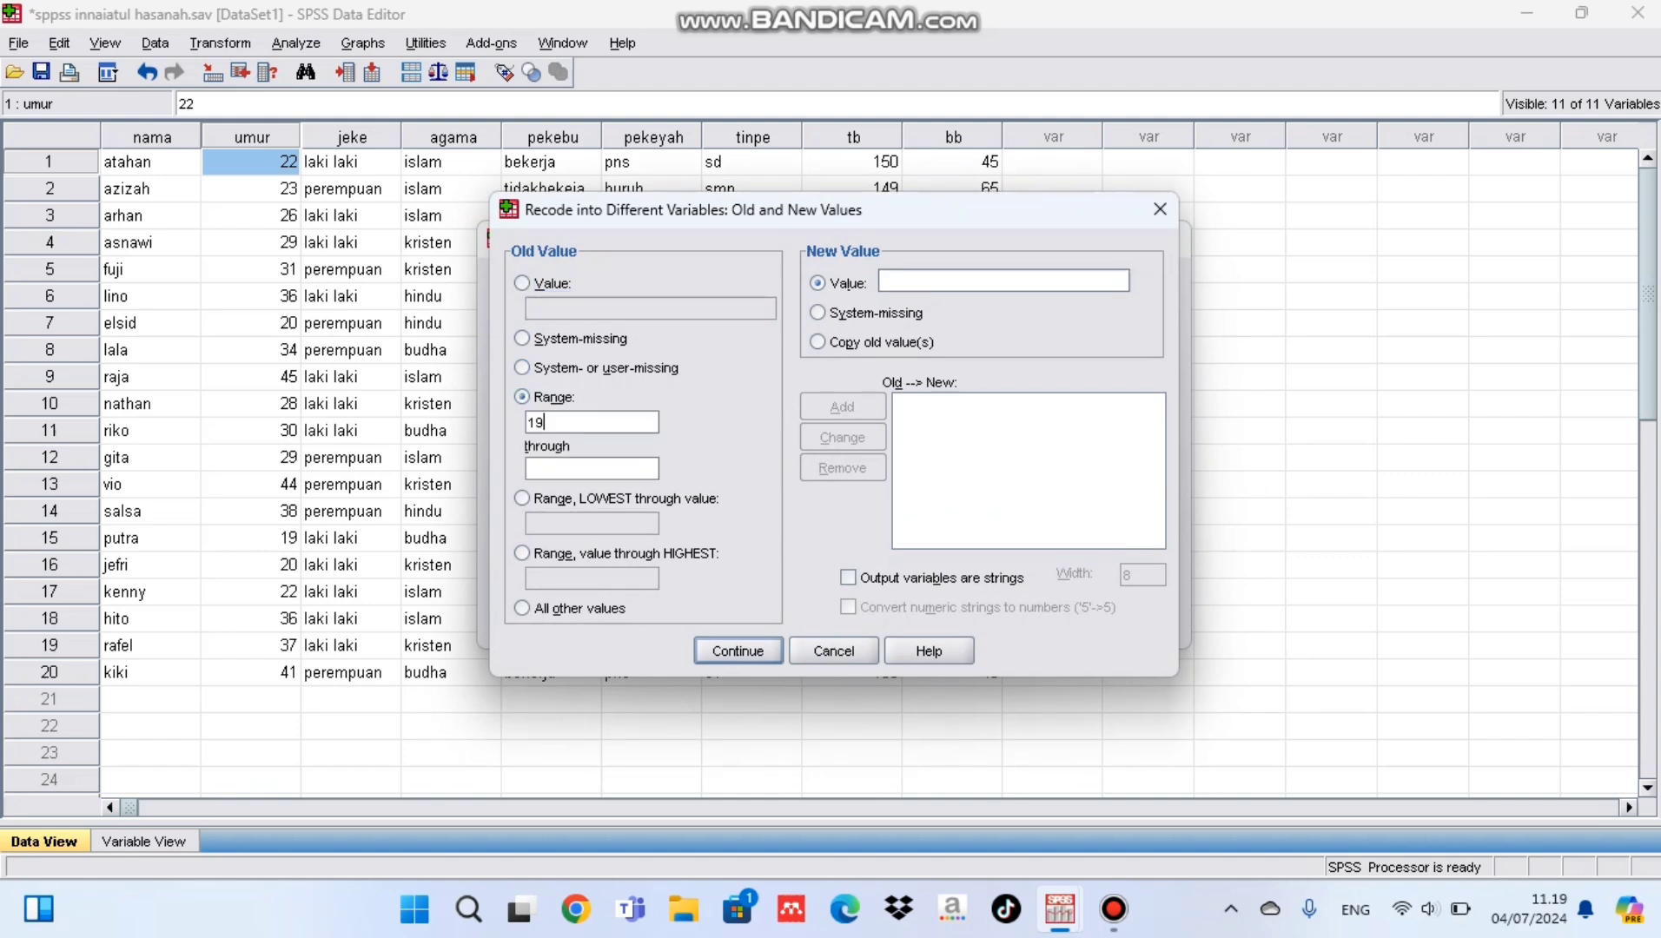
{"action": "left_click", "coordinate": [564, 469]}
{"action": "type", "text": "26"}
{"action": "left_click", "coordinate": [929, 281]}
{"action": "type", "text": "1"}
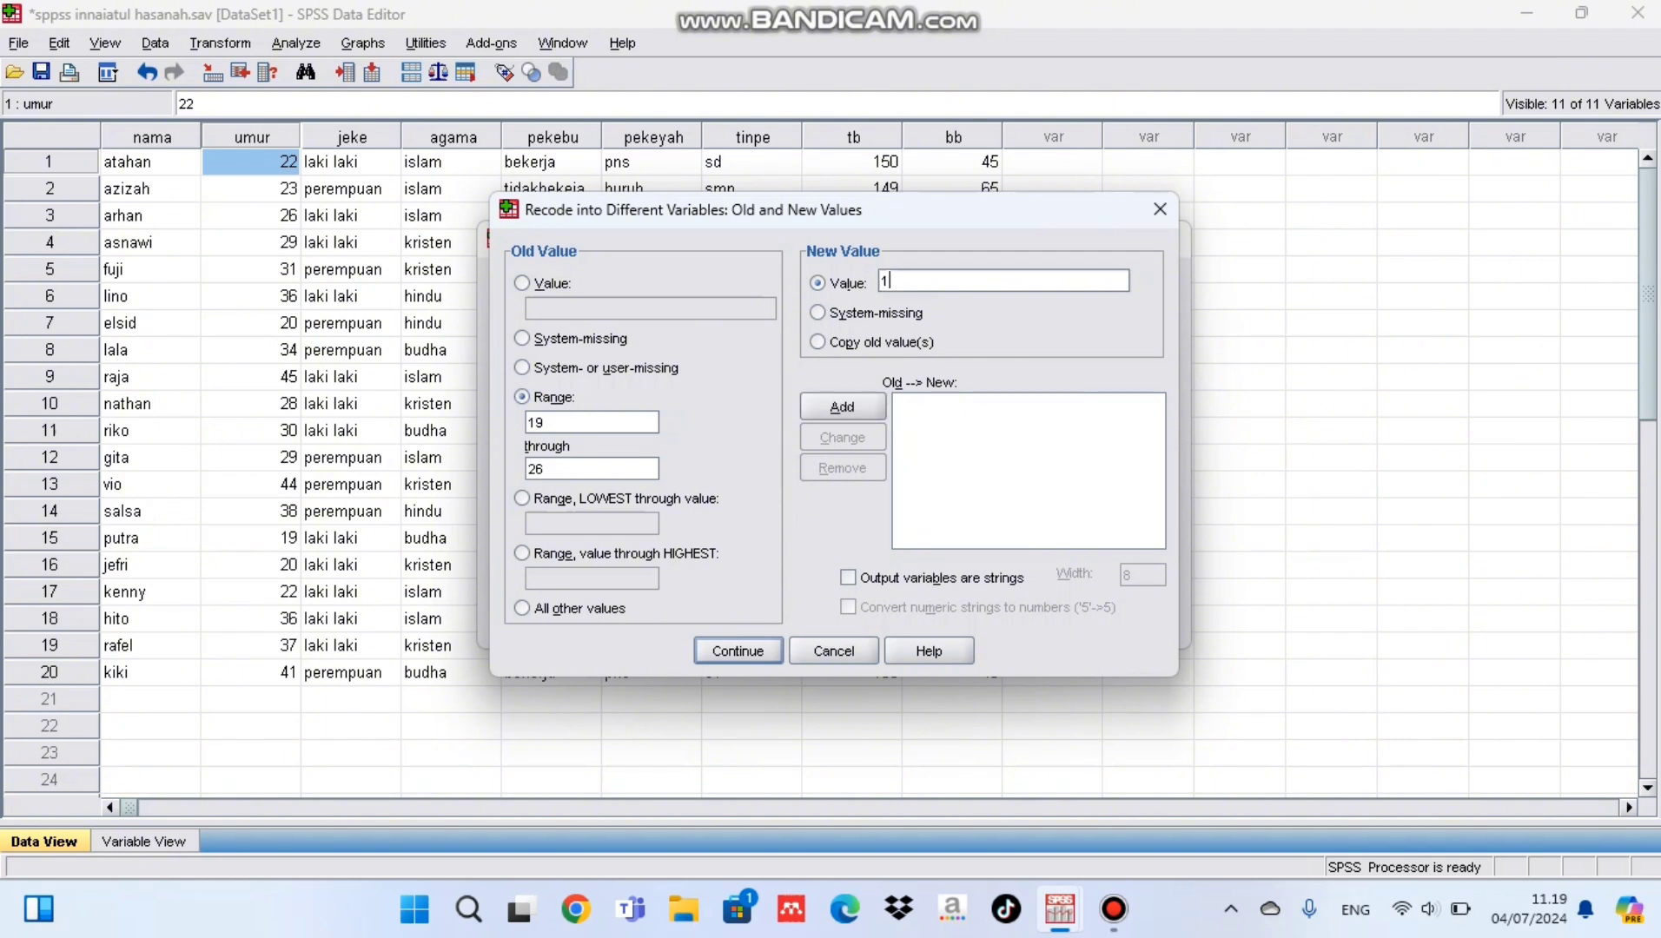
{"action": "key", "text": "alt+a"}
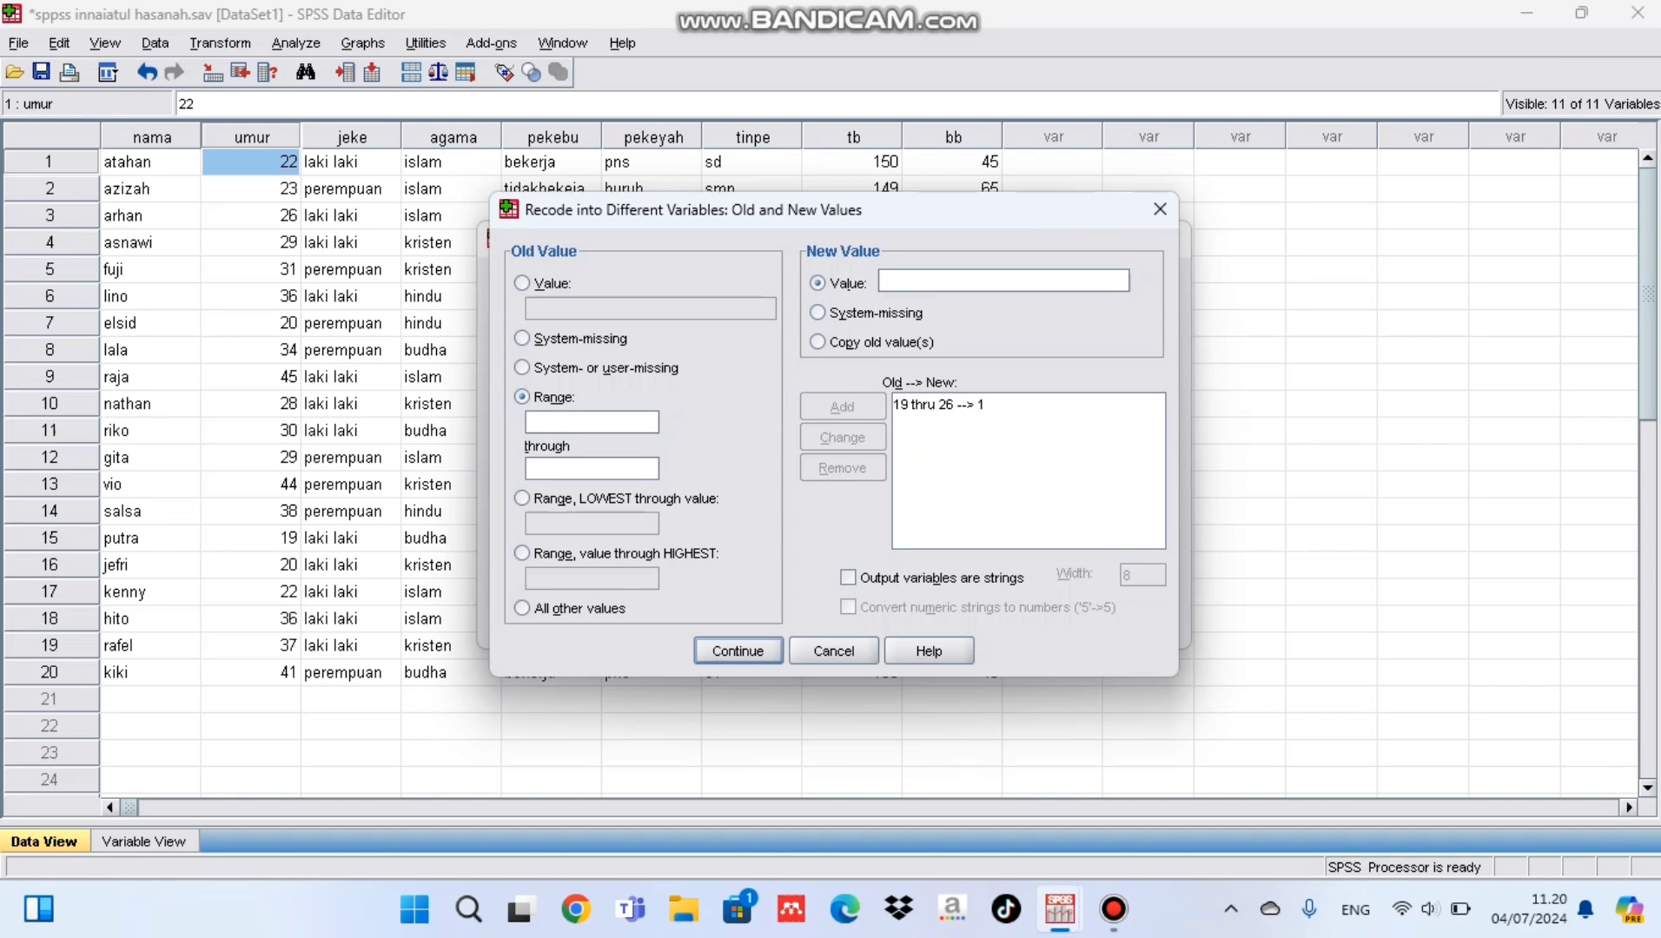
Step: Add a recode rule that maps the old value range 27 through 31 to the new value 2
{"action": "type", "text": "27"}
{"action": "left_click", "coordinate": [591, 469]}
{"action": "type", "text": "31"}
{"action": "left_click", "coordinate": [1004, 281]}
{"action": "type", "text": "2"}
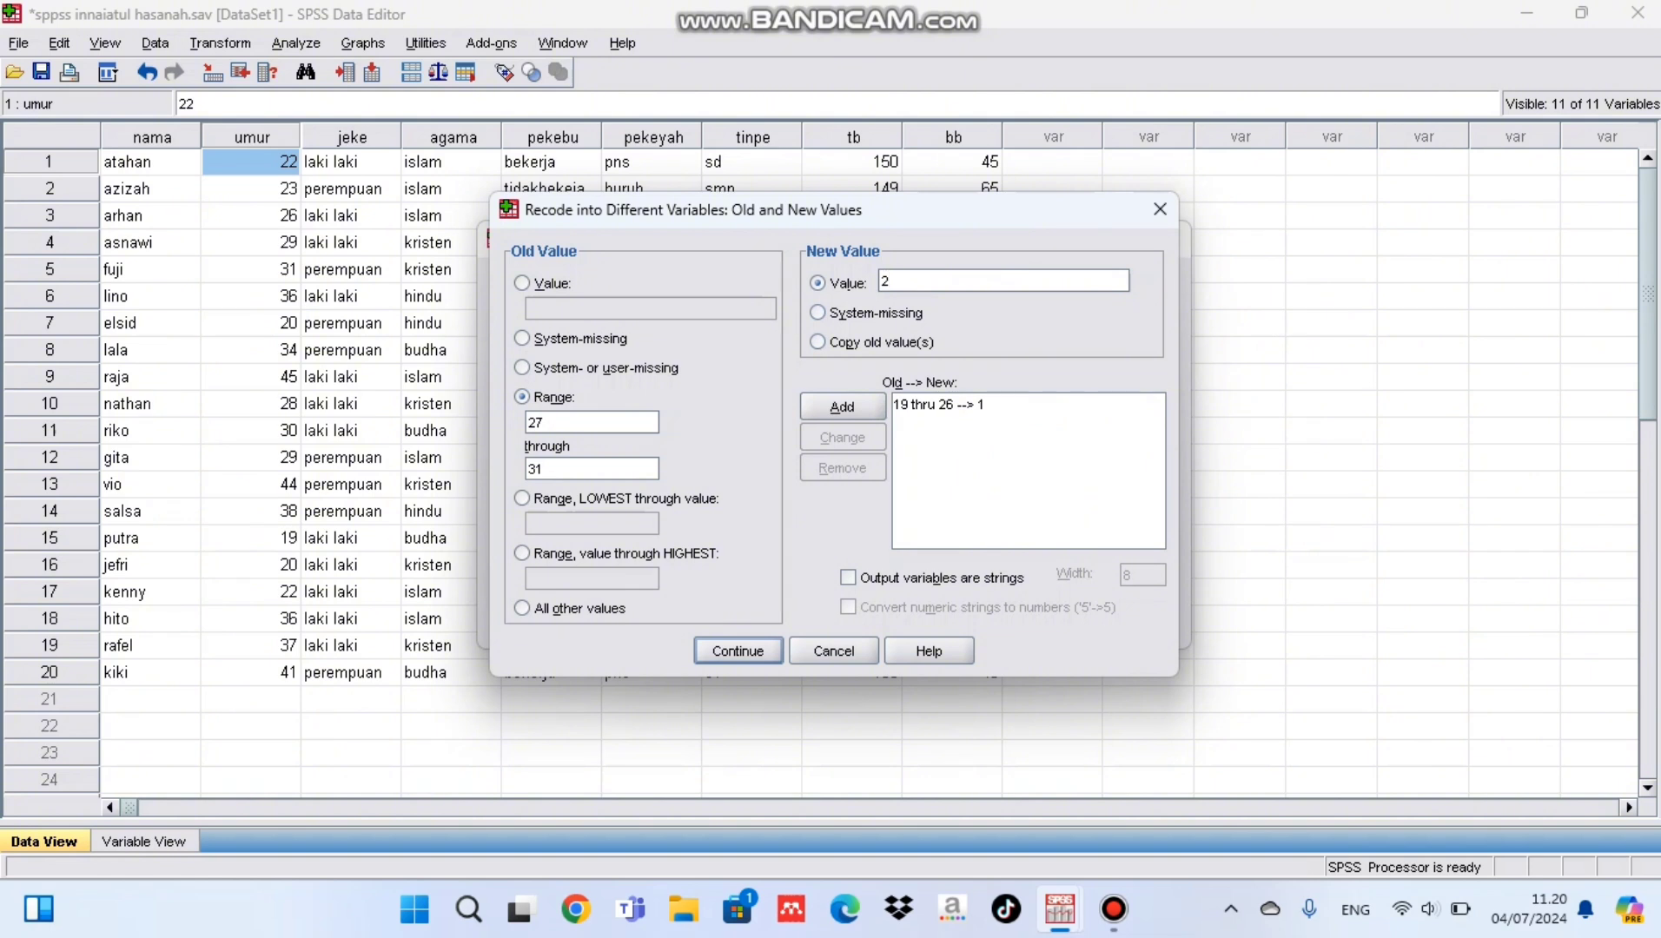
{"action": "key", "text": "alt+a"}
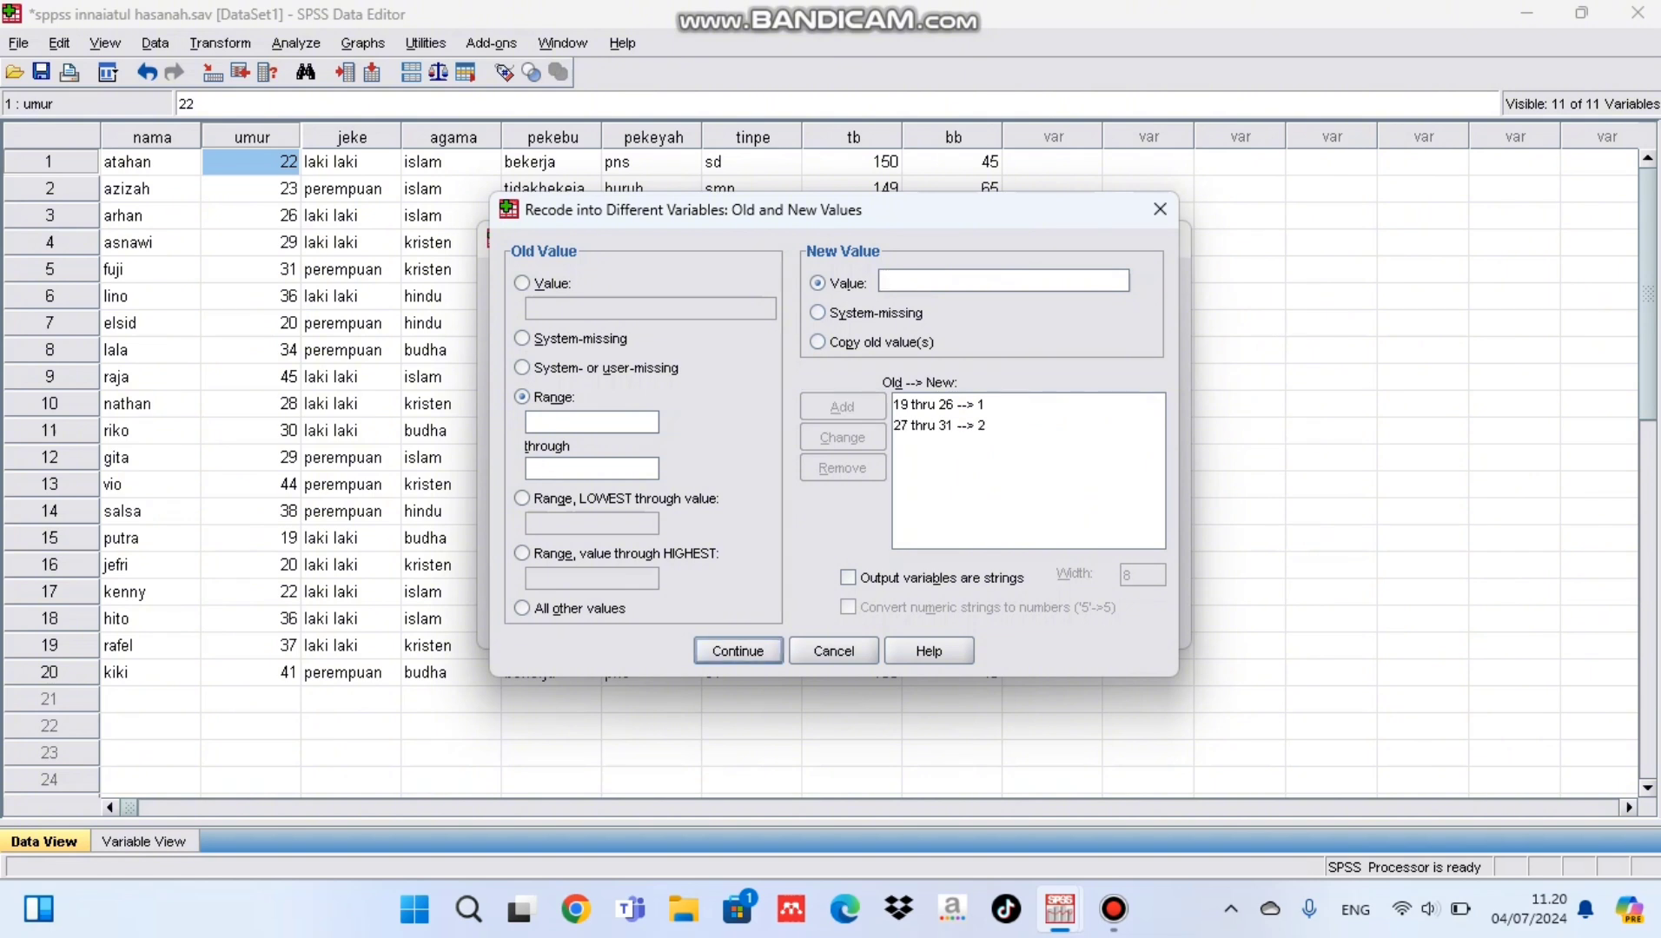
Step: Add a recode rule that maps the old value range 32 through 39 to the new value 3
{"action": "left_click", "coordinate": [590, 422]}
{"action": "type", "text": "32"}
{"action": "key", "text": "Tab"}
{"action": "type", "text": "39"}
{"action": "left_click", "coordinate": [938, 281]}
{"action": "type", "text": "3"}
{"action": "key", "text": "alt+a"}
Step: Add a recode rule that maps the old value range 40 through 45 to the new value 4
{"action": "left_click", "coordinate": [556, 423]}
{"action": "type", "text": "40"}
{"action": "left_click", "coordinate": [556, 469]}
{"action": "type", "text": "45"}
{"action": "left_click", "coordinate": [956, 280]}
{"action": "type", "text": "4"}
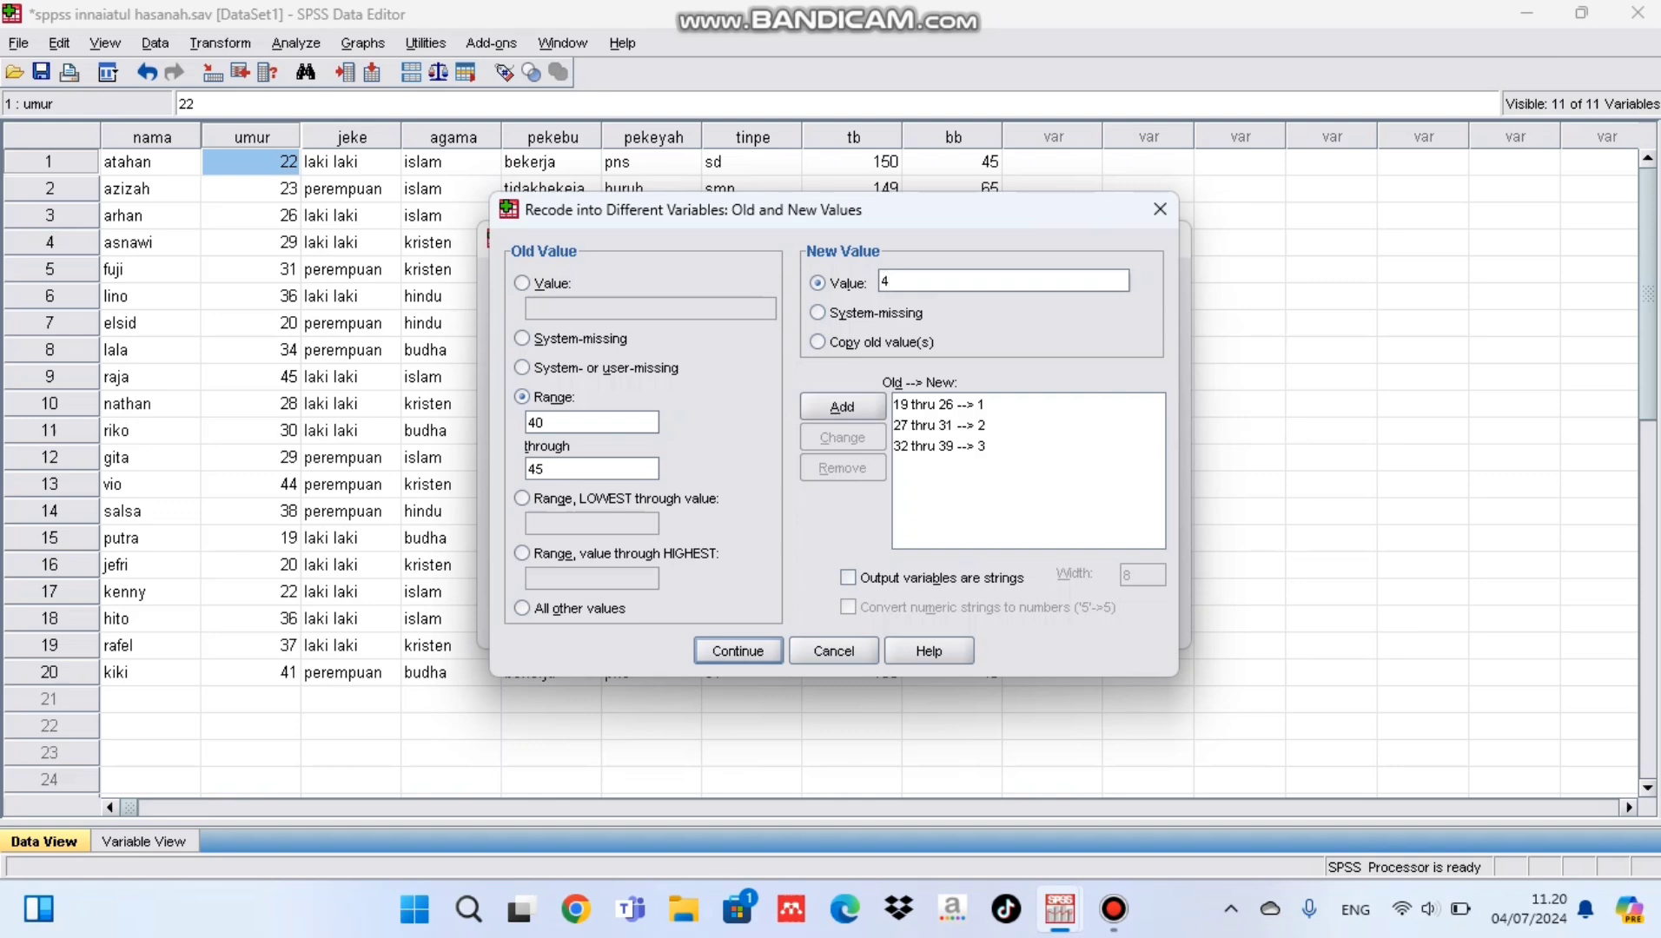
{"action": "left_click", "coordinate": [843, 406]}
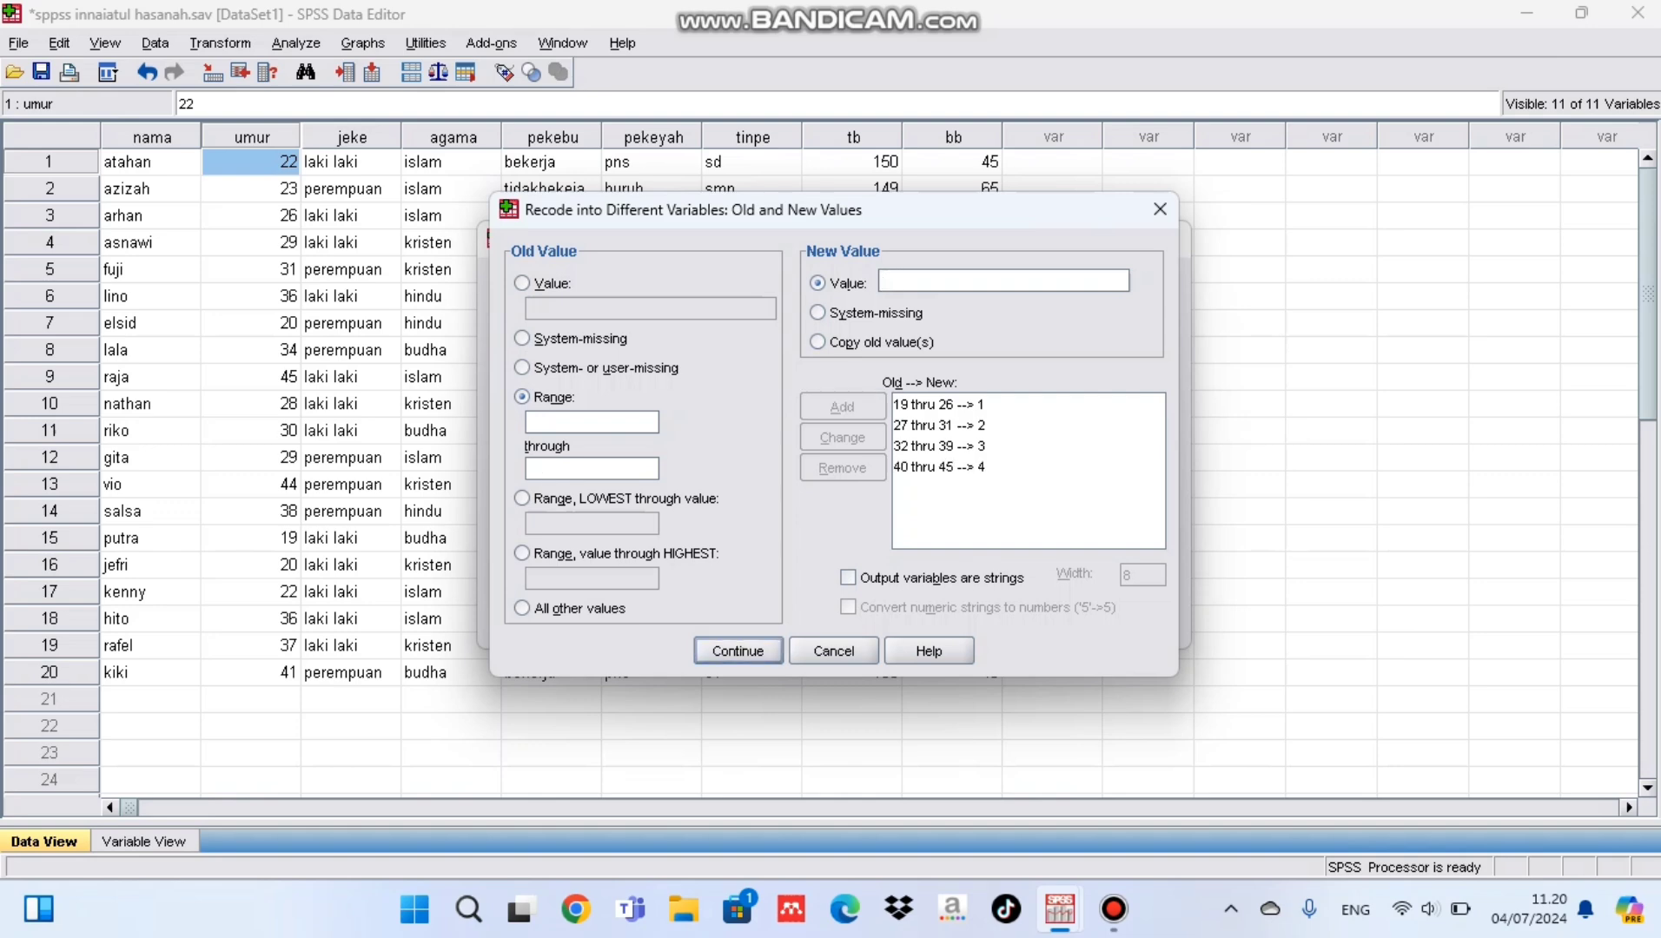
Step: Accept the recode rules, assign umurka as the output variable for umur, and run the recode
{"action": "left_click", "coordinate": [737, 650]}
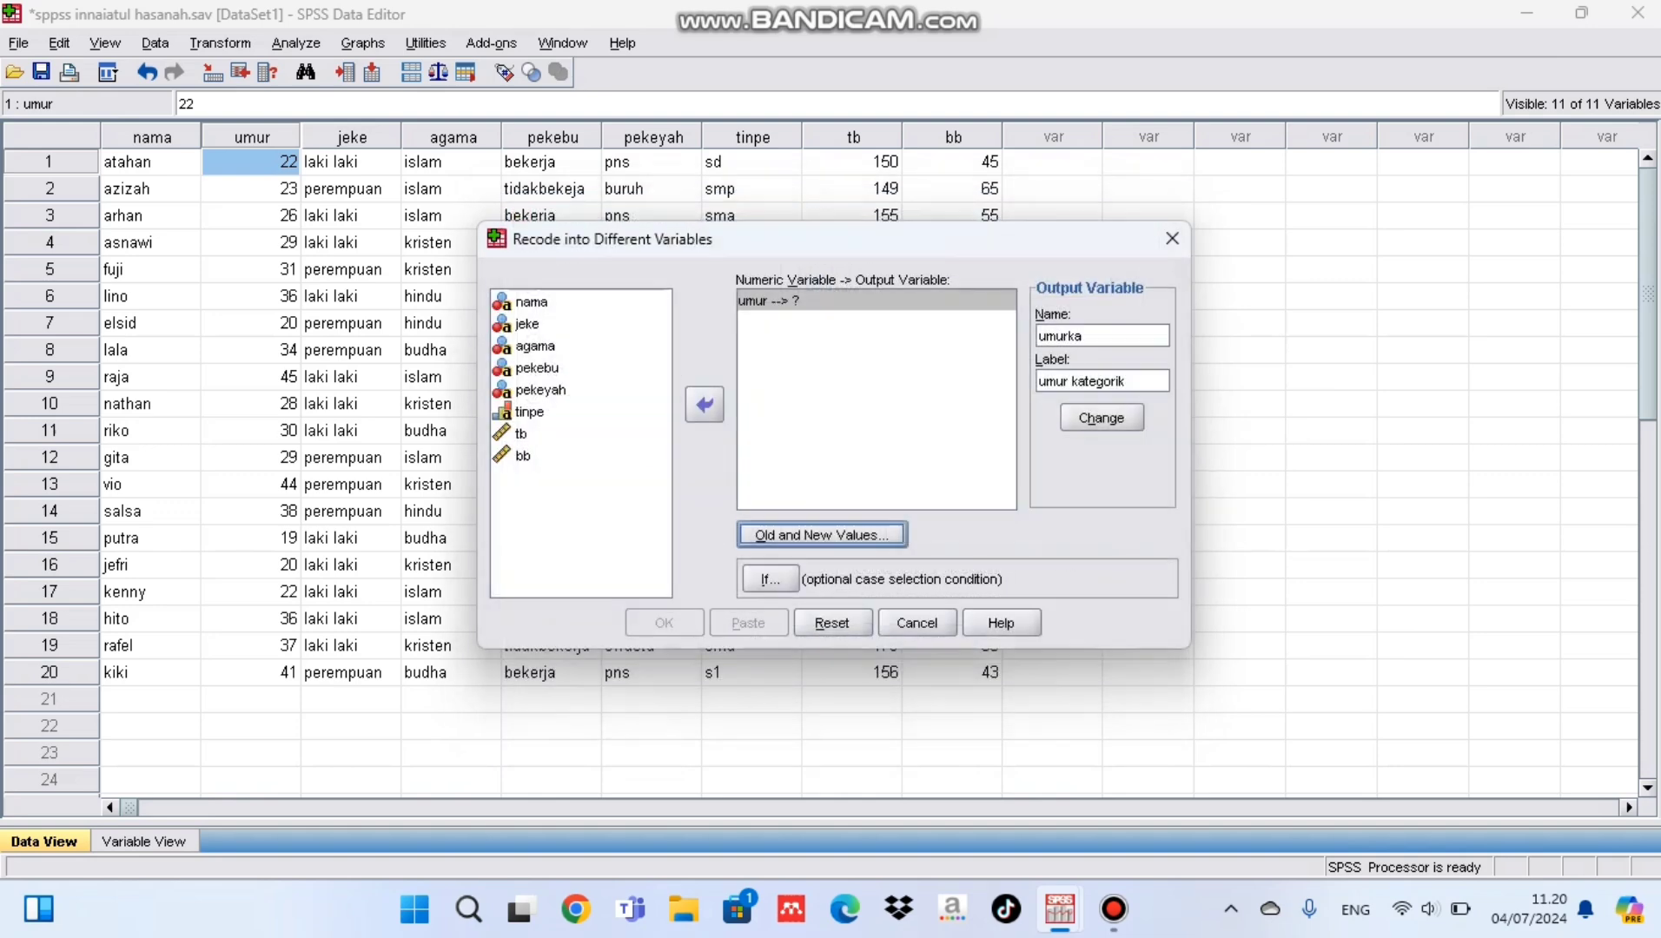
{"action": "left_click", "coordinate": [1101, 418]}
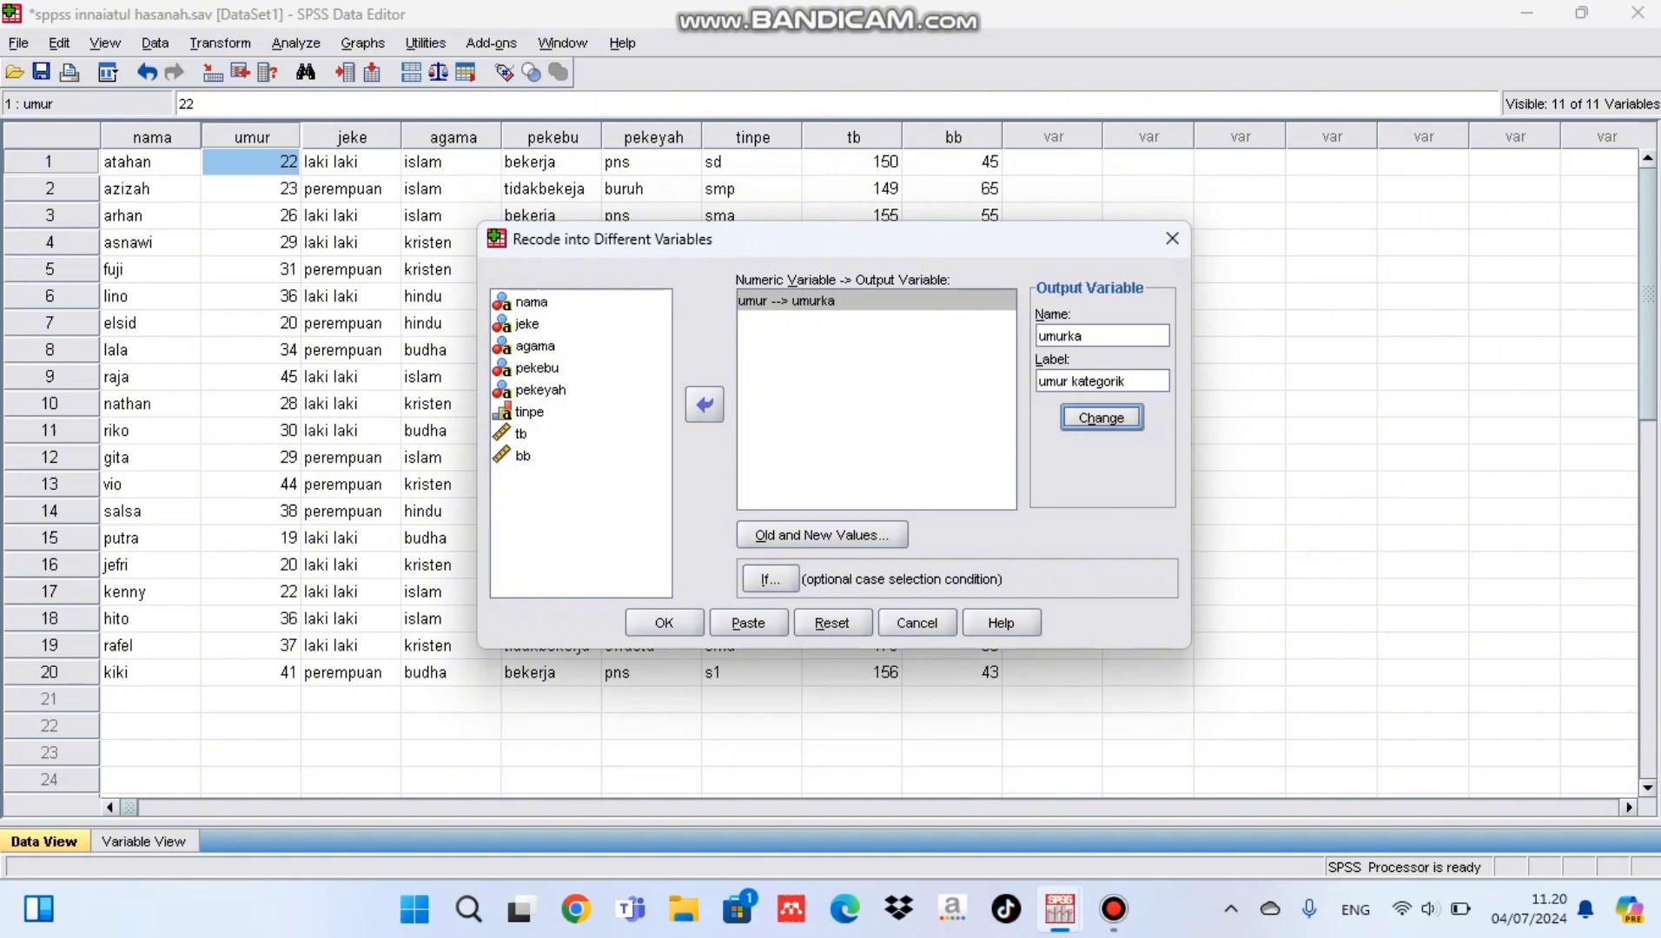
{"action": "left_click", "coordinate": [664, 623]}
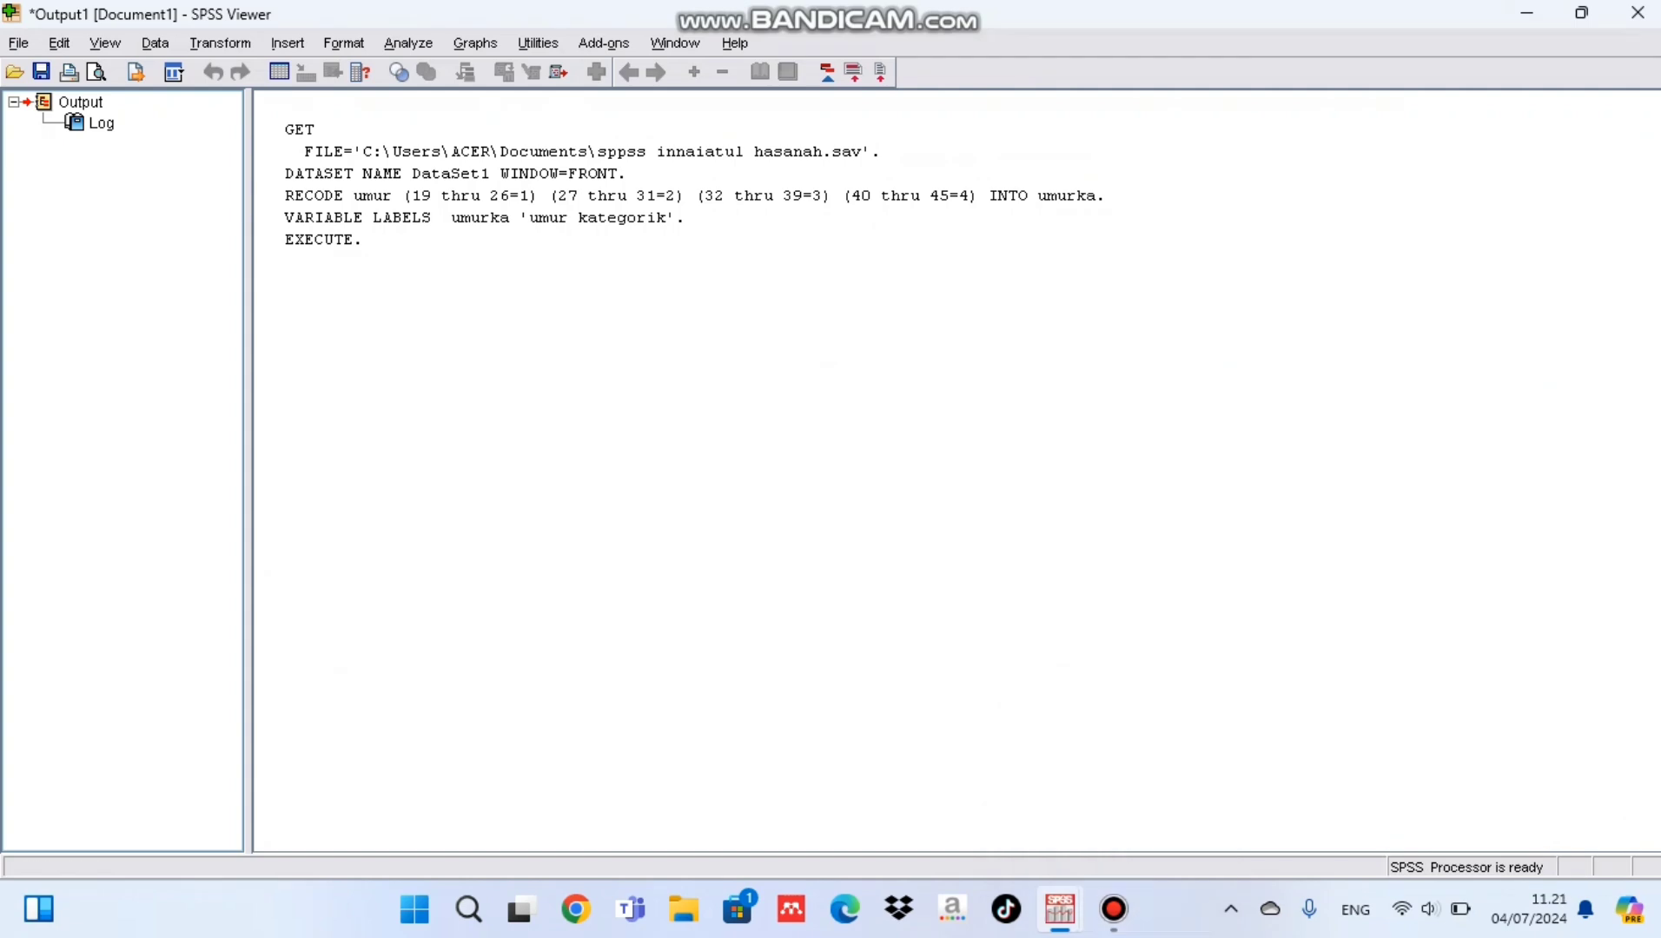
Step: Return to the dataset and set the decimals of the variable umurka to 0
{"action": "mouse_move", "coordinate": [1060, 910]}
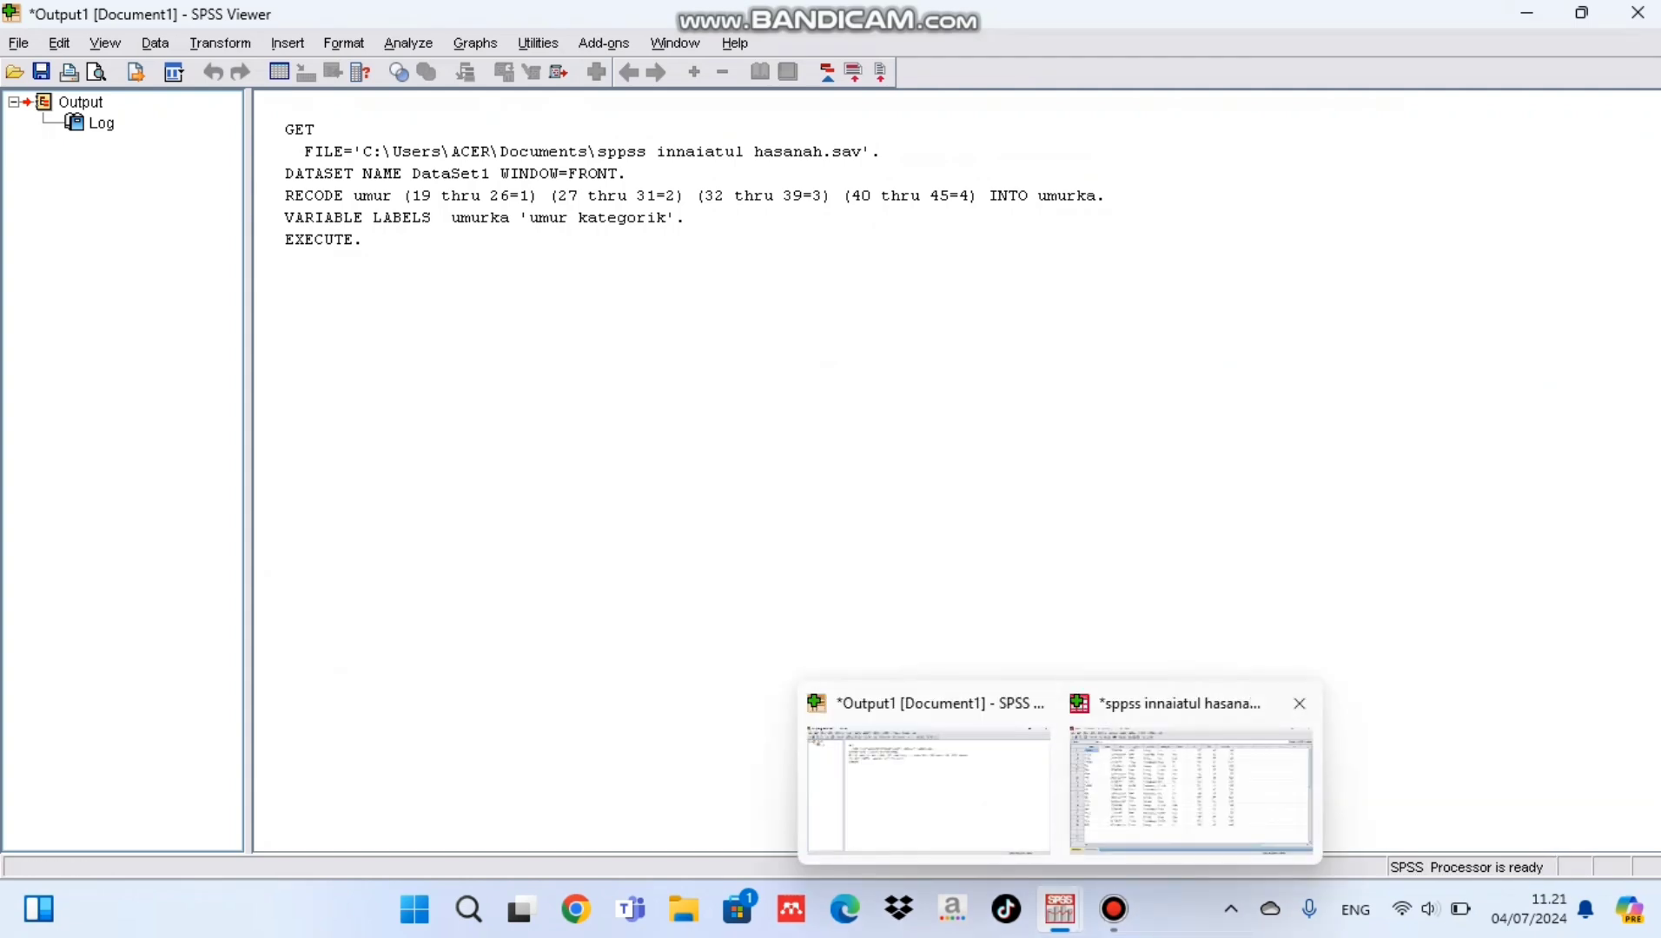
{"action": "left_click", "coordinate": [1190, 786]}
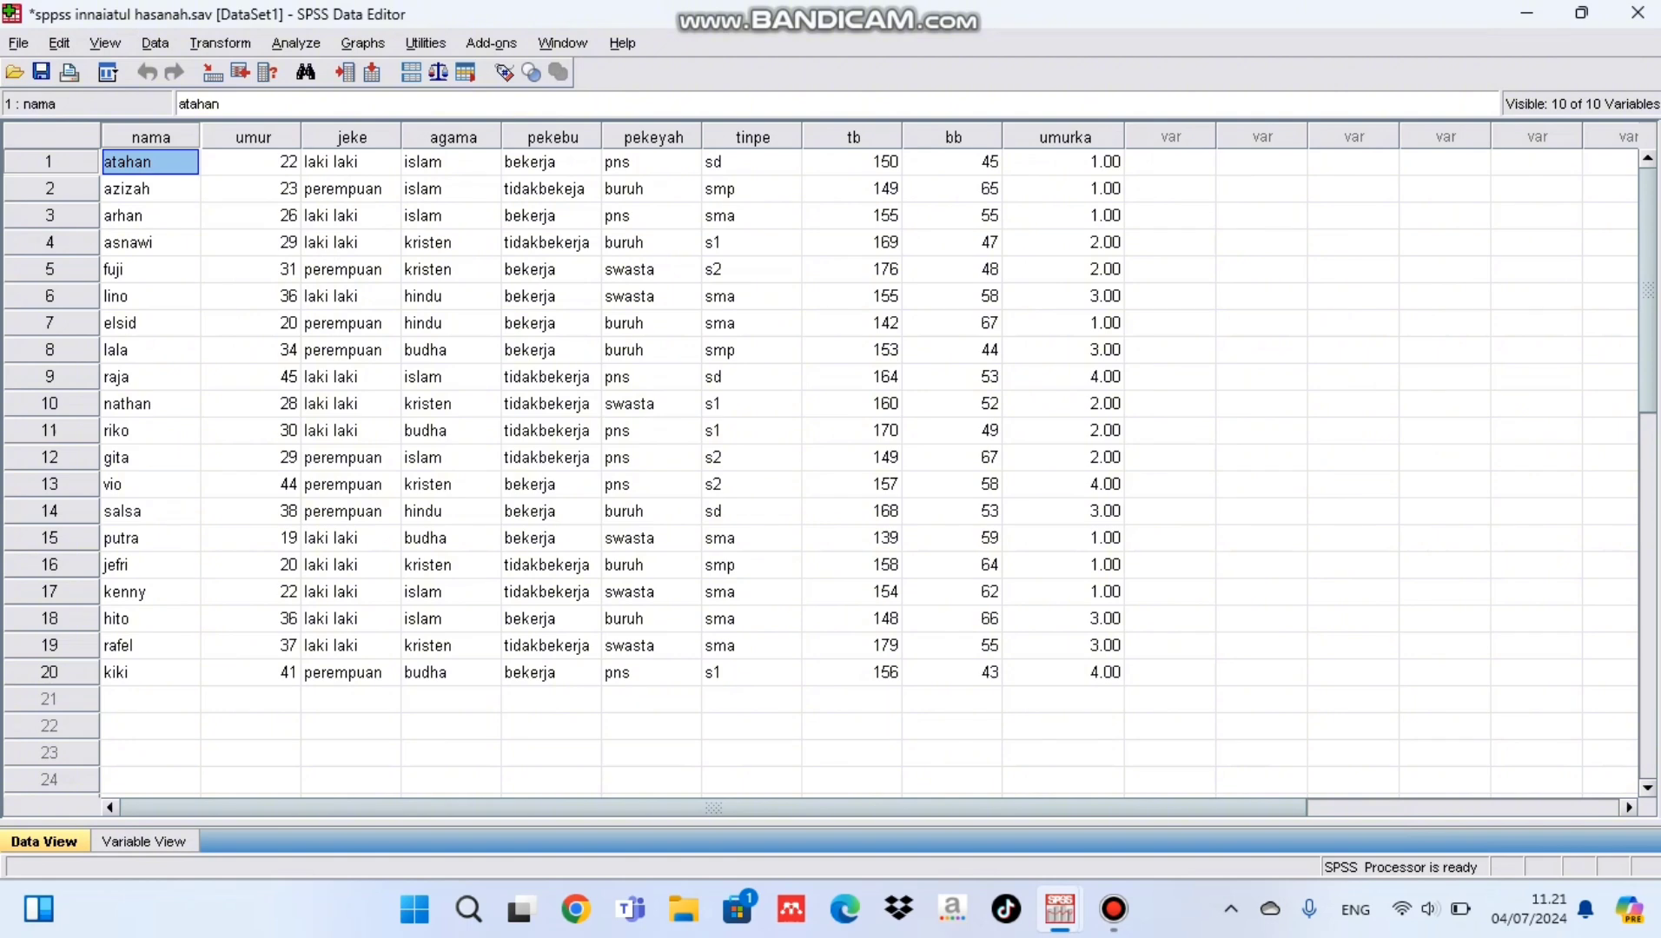
{"action": "left_click", "coordinate": [1063, 163]}
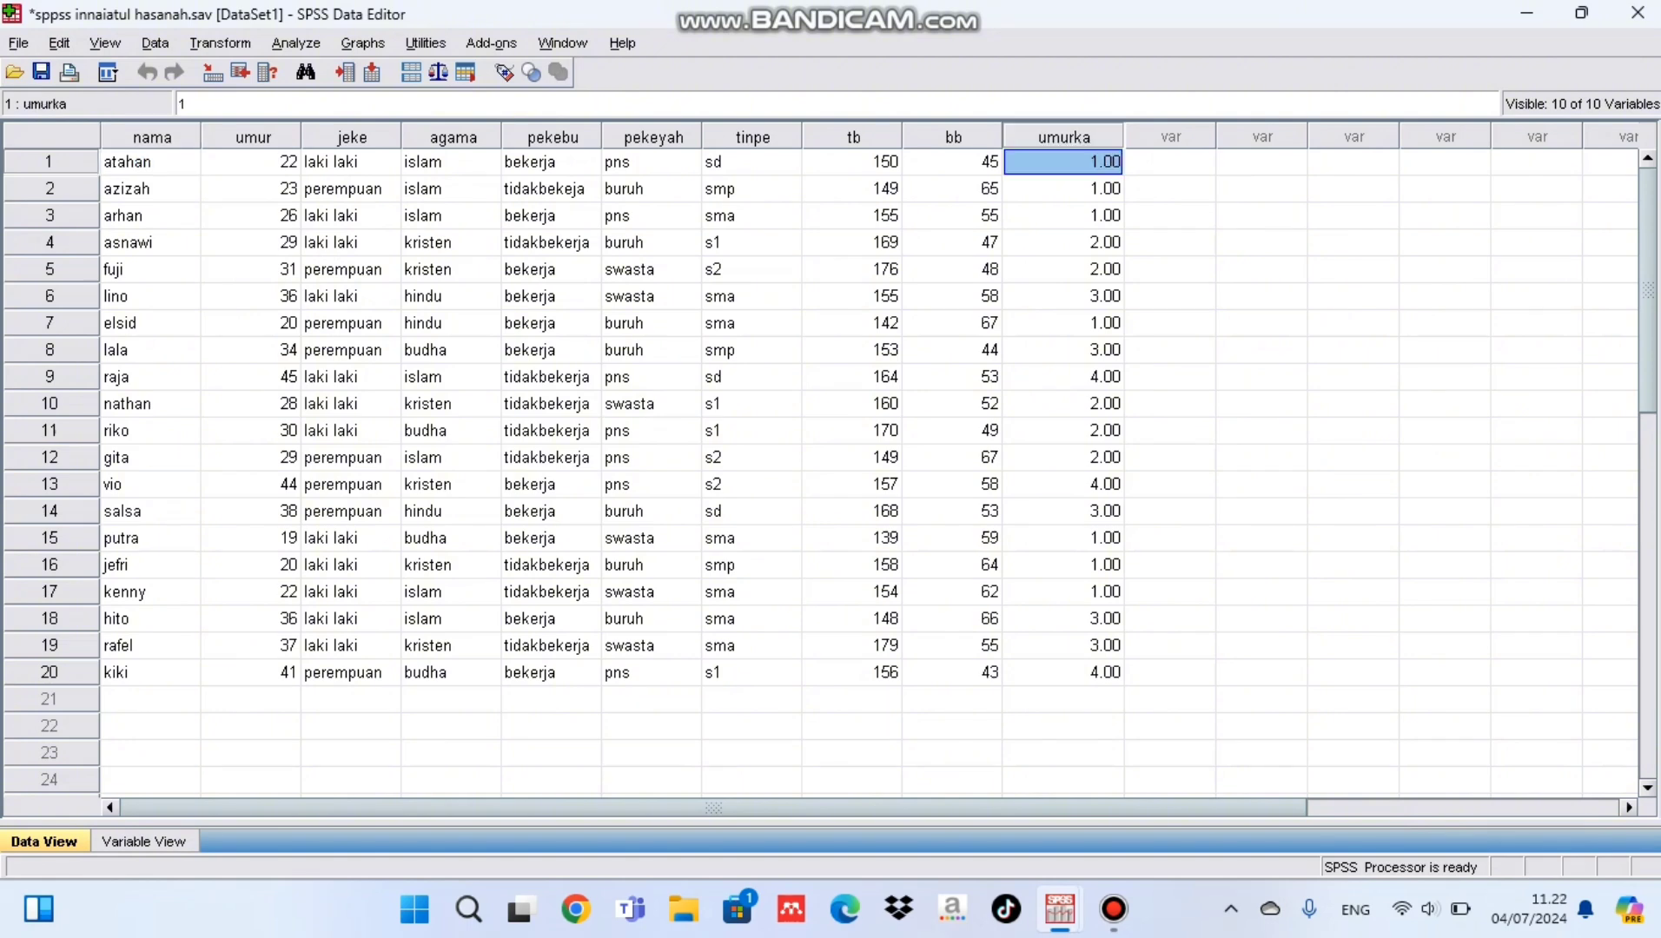
{"action": "left_click", "coordinate": [143, 842]}
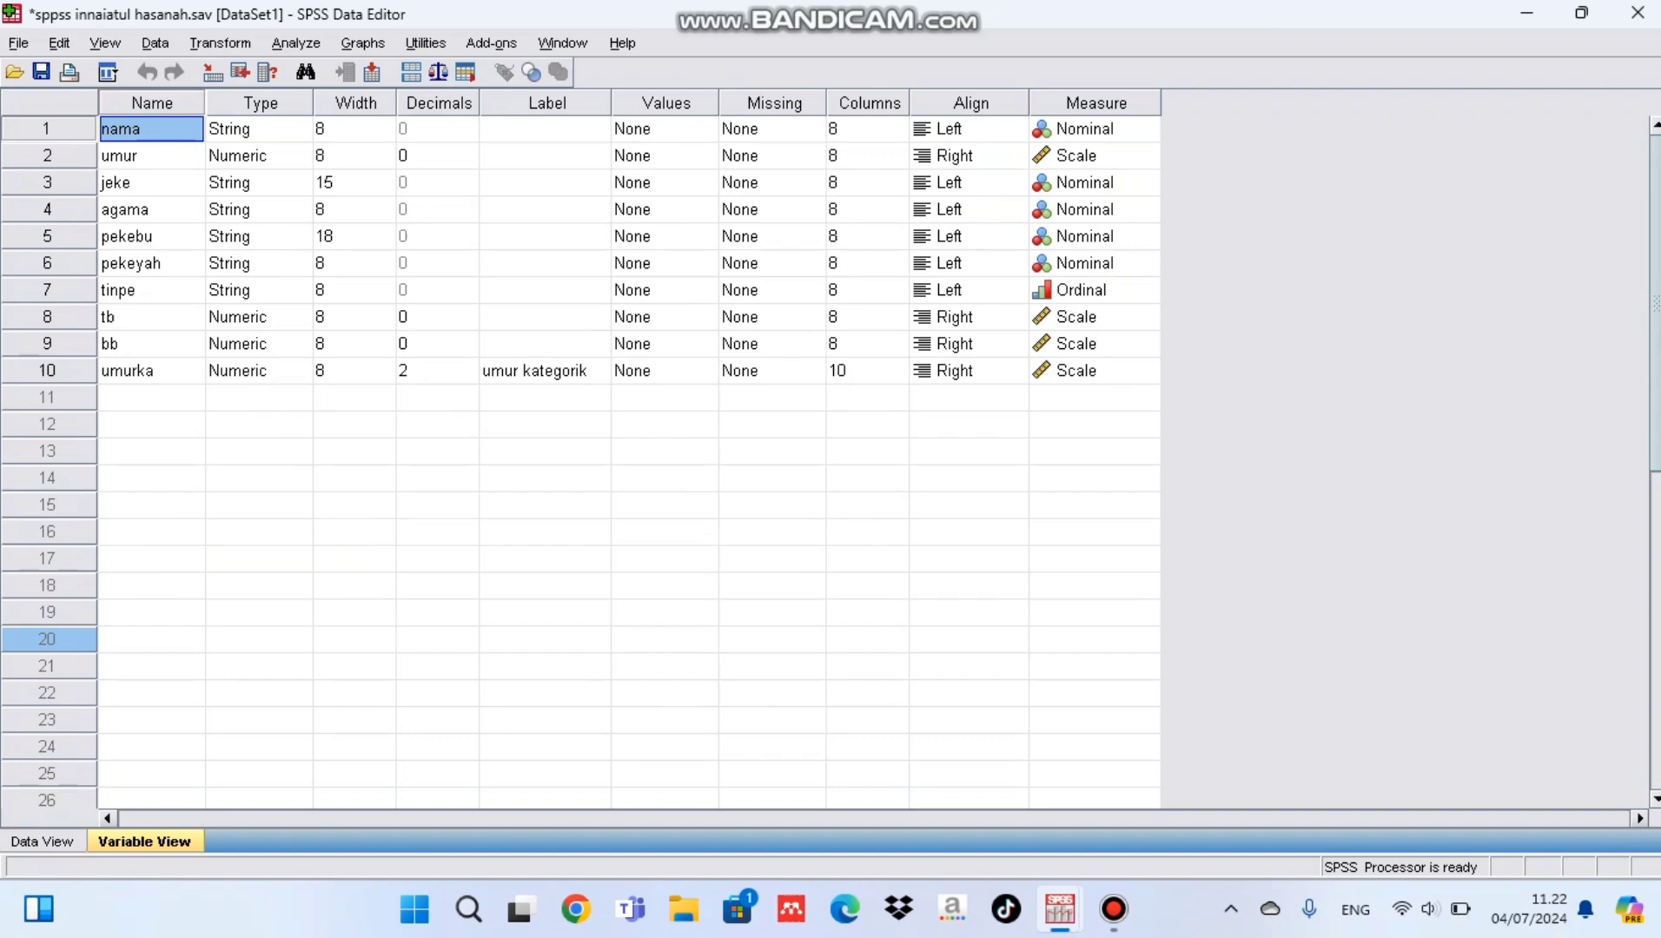
{"action": "left_click", "coordinate": [437, 371]}
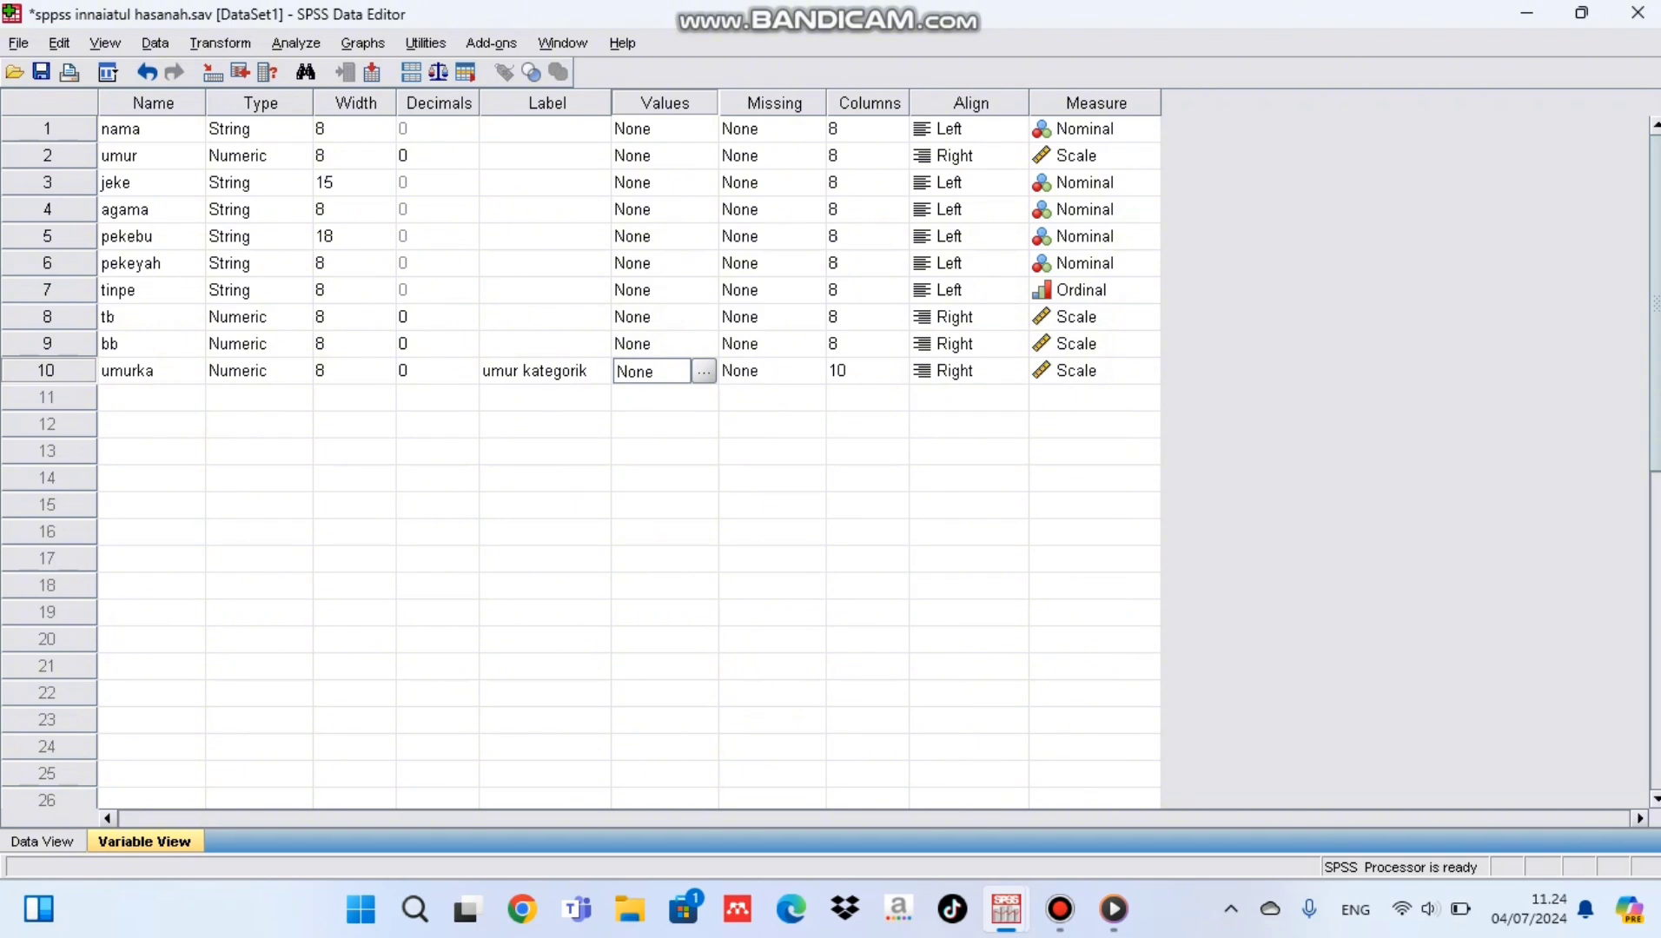
Step: Add a value label for umurka that assigns "19-26" to the value 1
{"action": "left_click", "coordinate": [704, 371]}
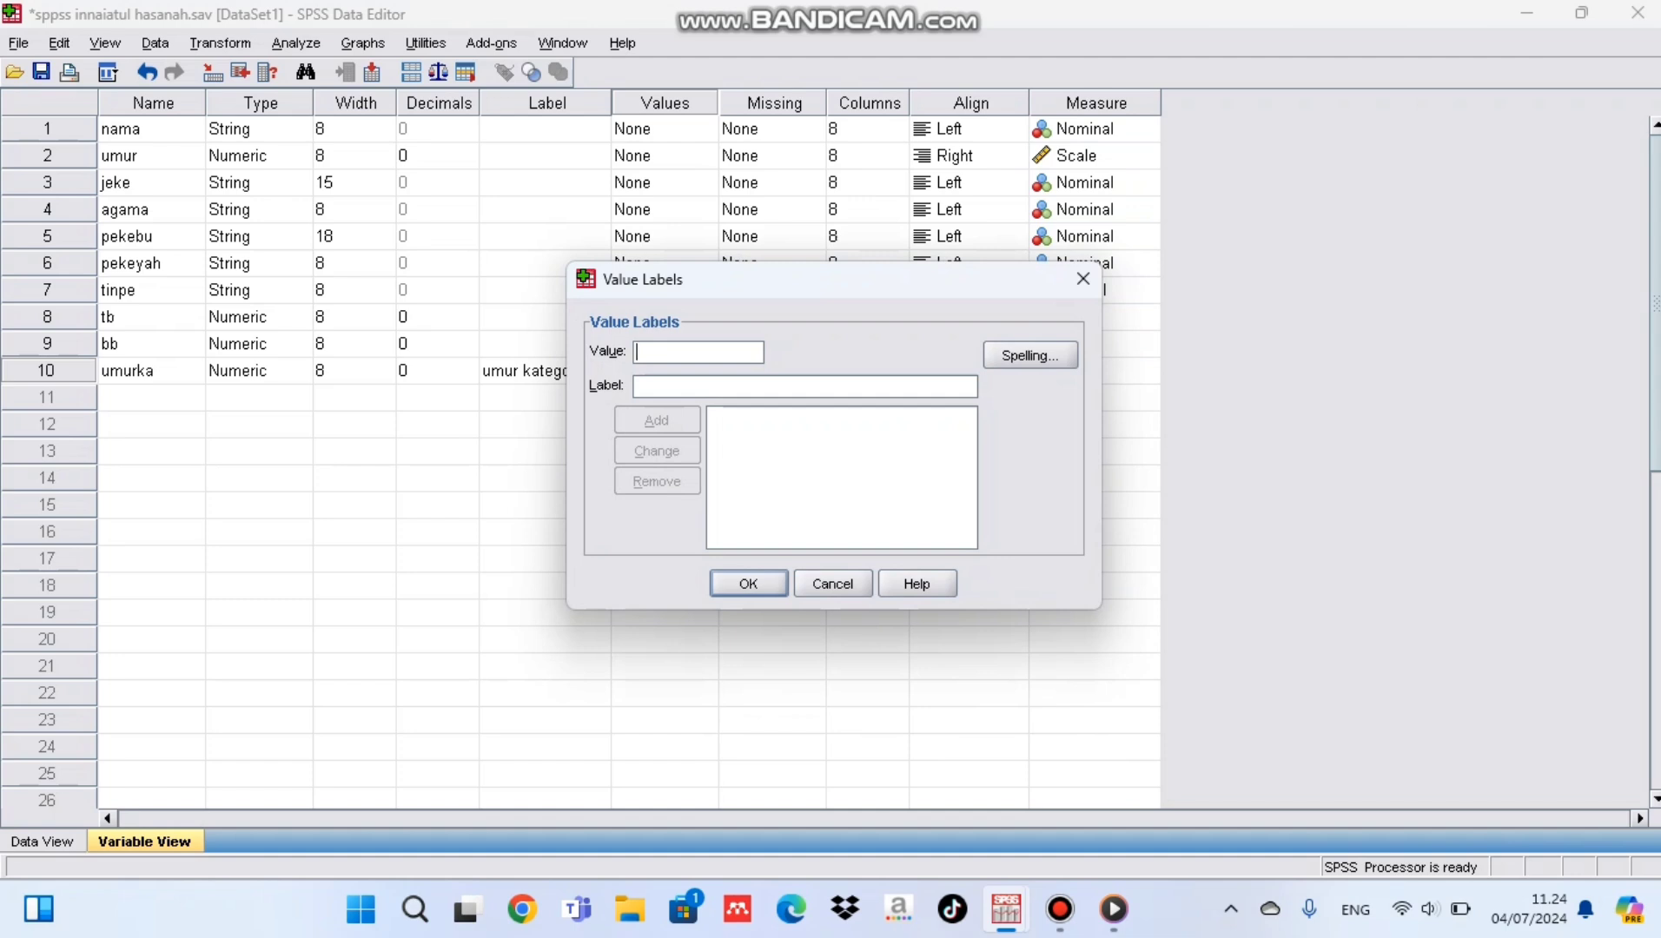
{"action": "type", "text": "1"}
{"action": "key", "text": "Tab"}
{"action": "type", "text": "19-"}
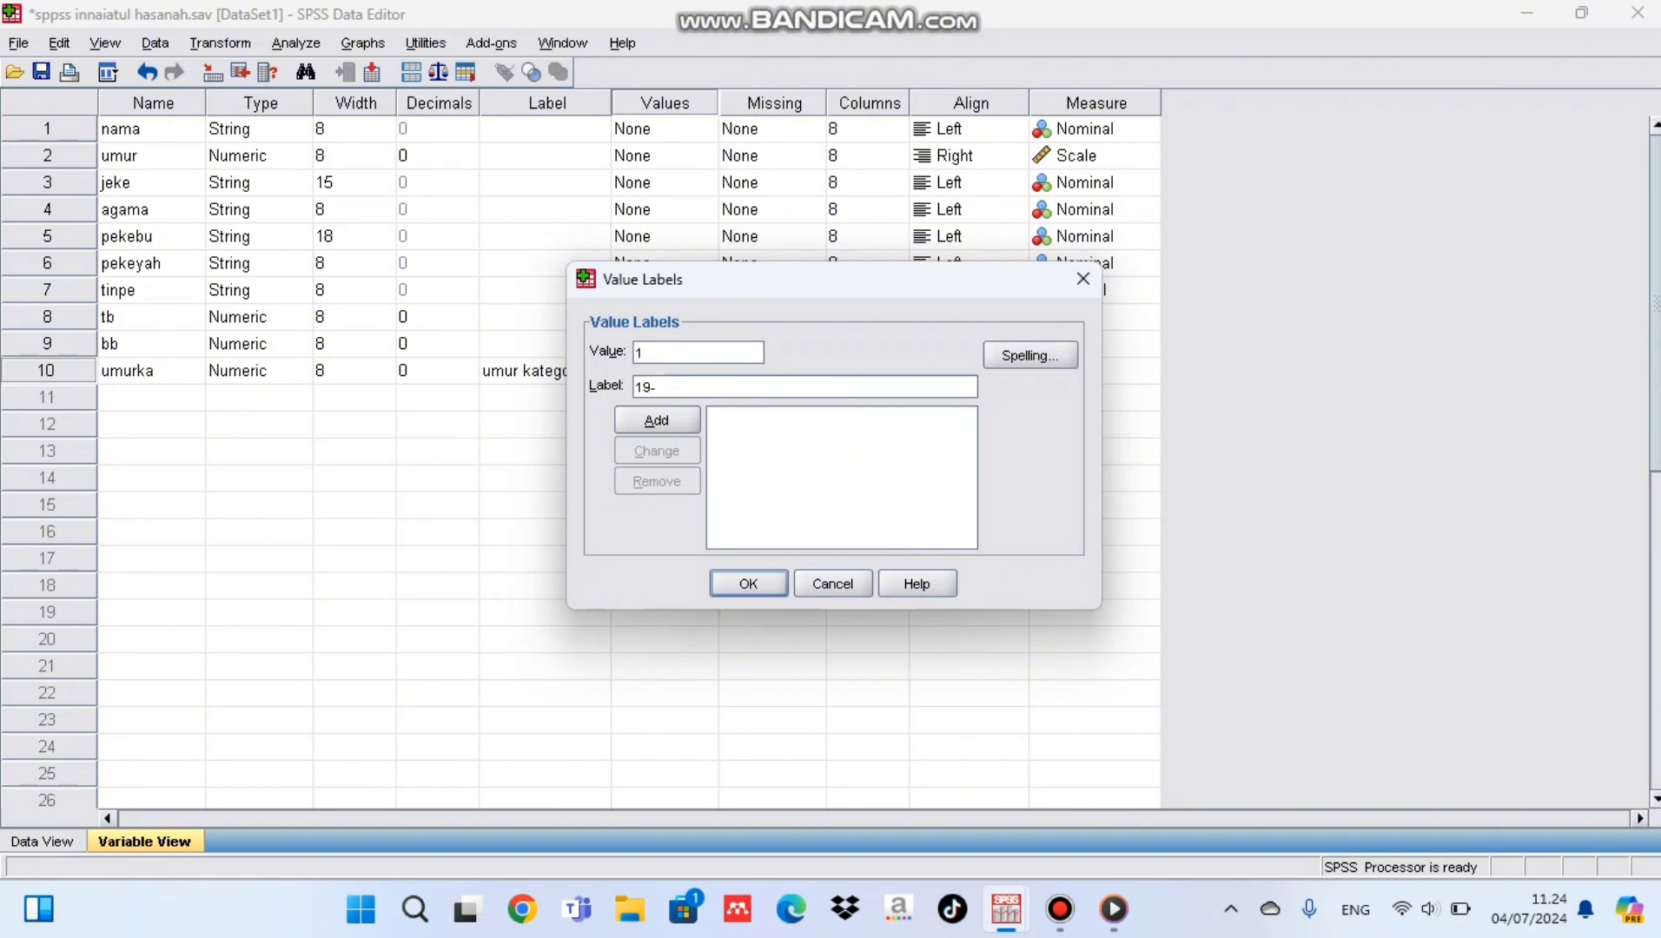
{"action": "type", "text": "26"}
{"action": "key", "text": "alt+a"}
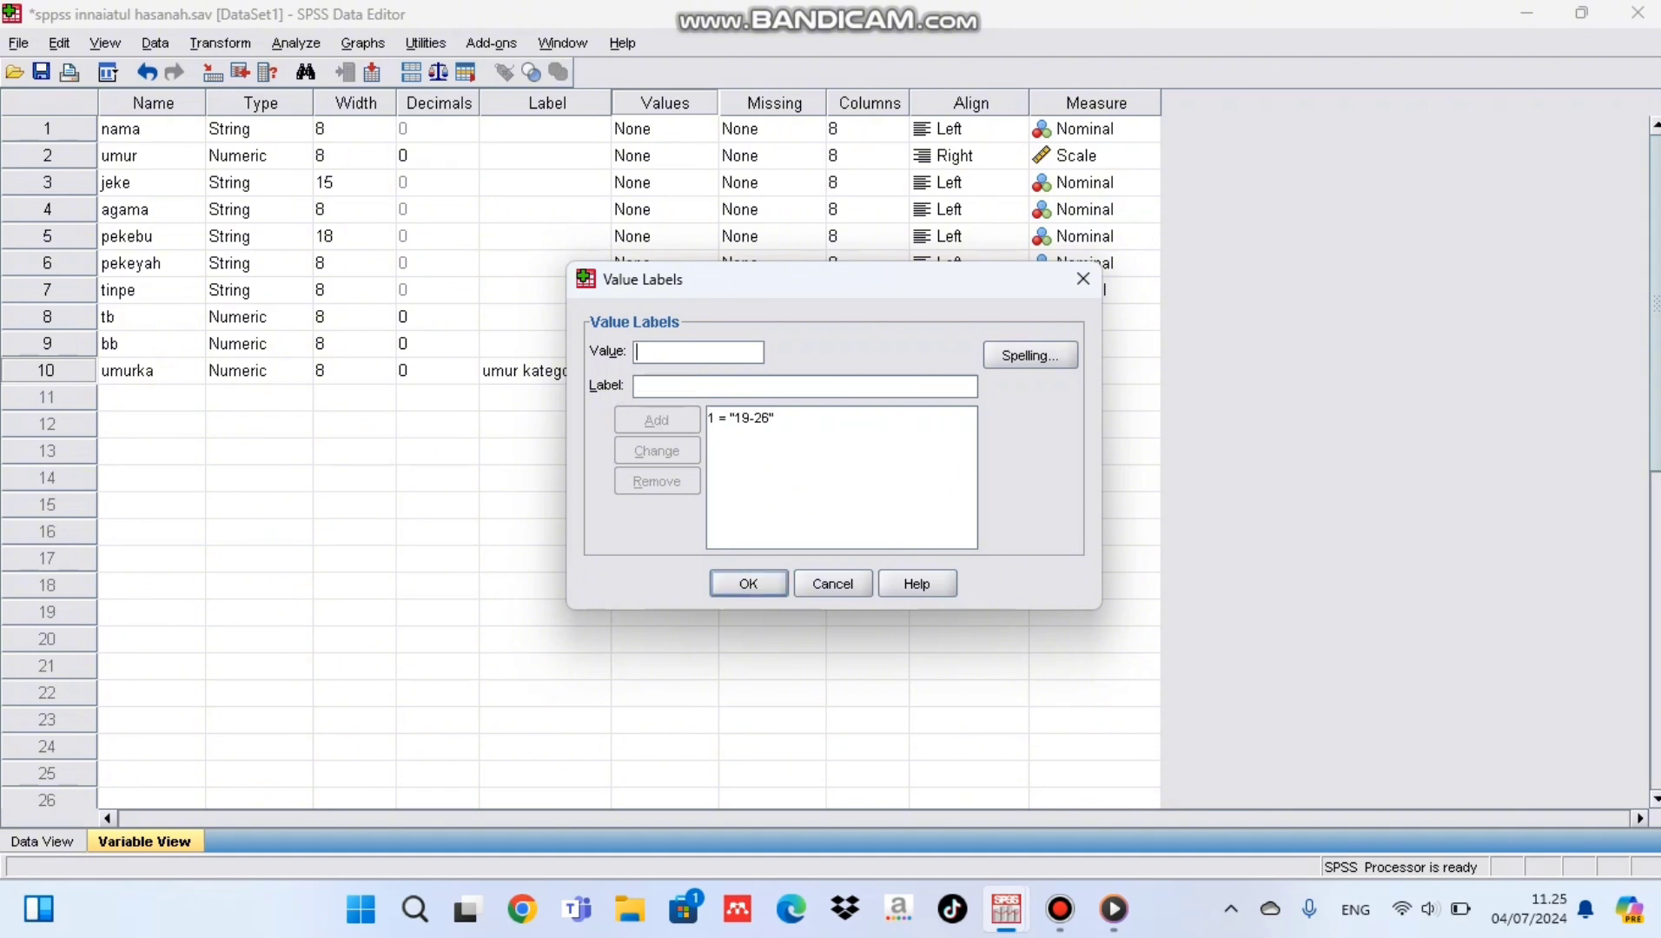
Step: Add a value label for umurka that assigns "27-31" to the value 2
{"action": "type", "text": "2"}
{"action": "type", "text": "27"}
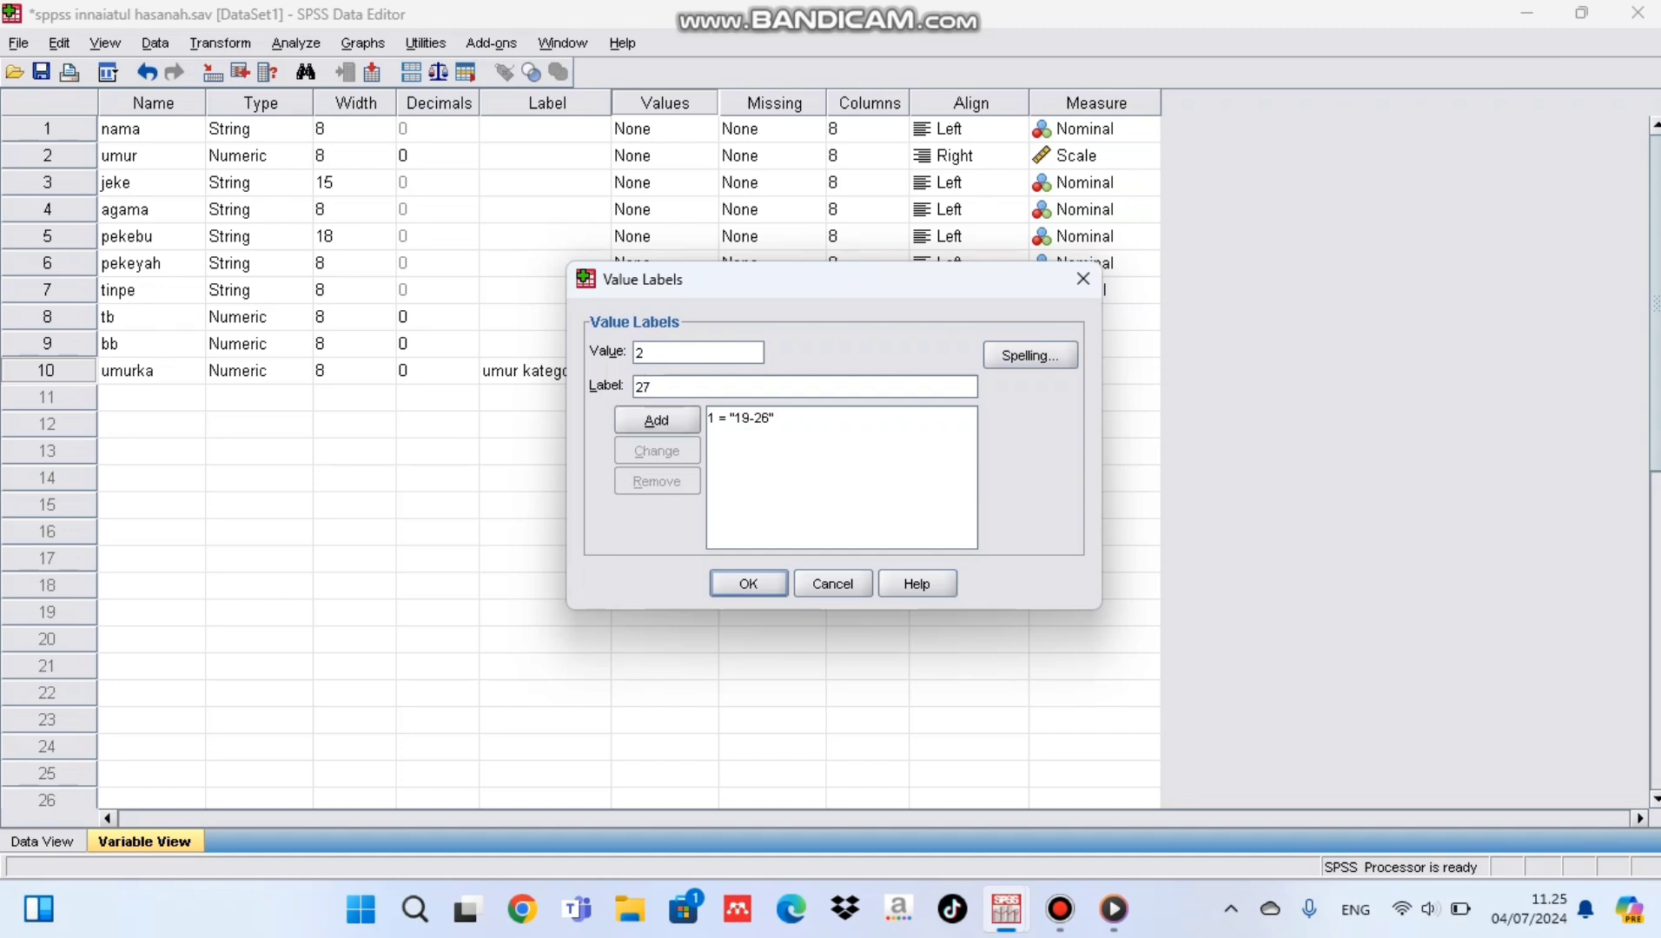
{"action": "type", "text": "-31"}
{"action": "key", "text": "alt+a"}
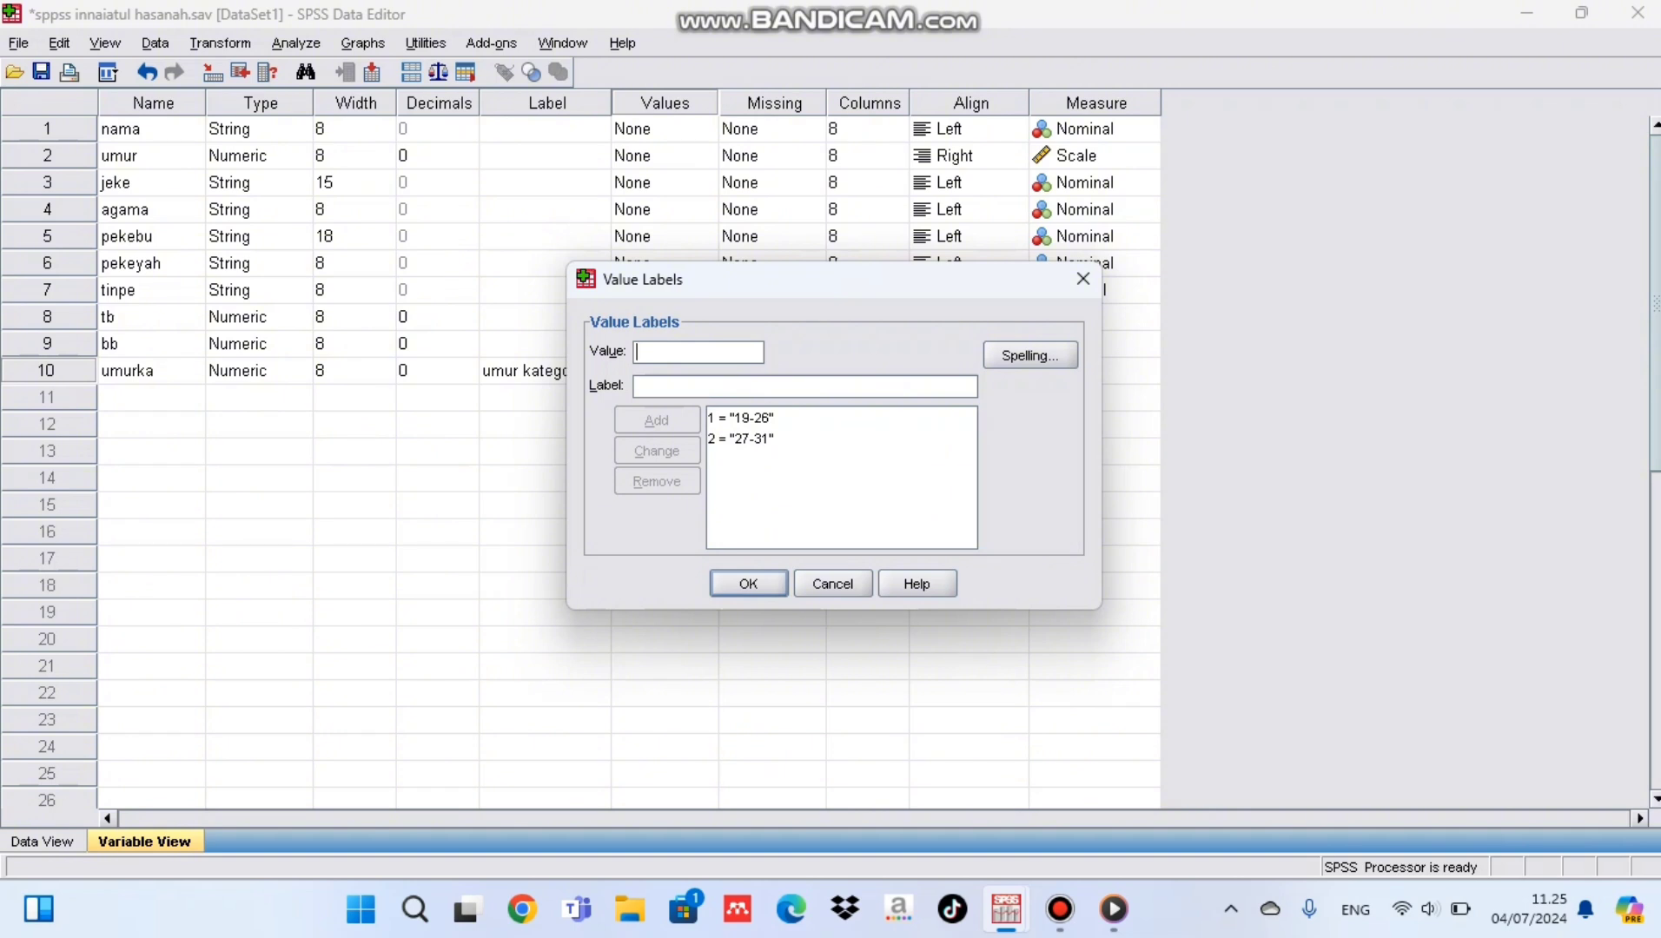
Step: Add a value label for umurka that assigns "32-39" to the value 3
{"action": "type", "text": "3"}
{"action": "type", "text": "32-"}
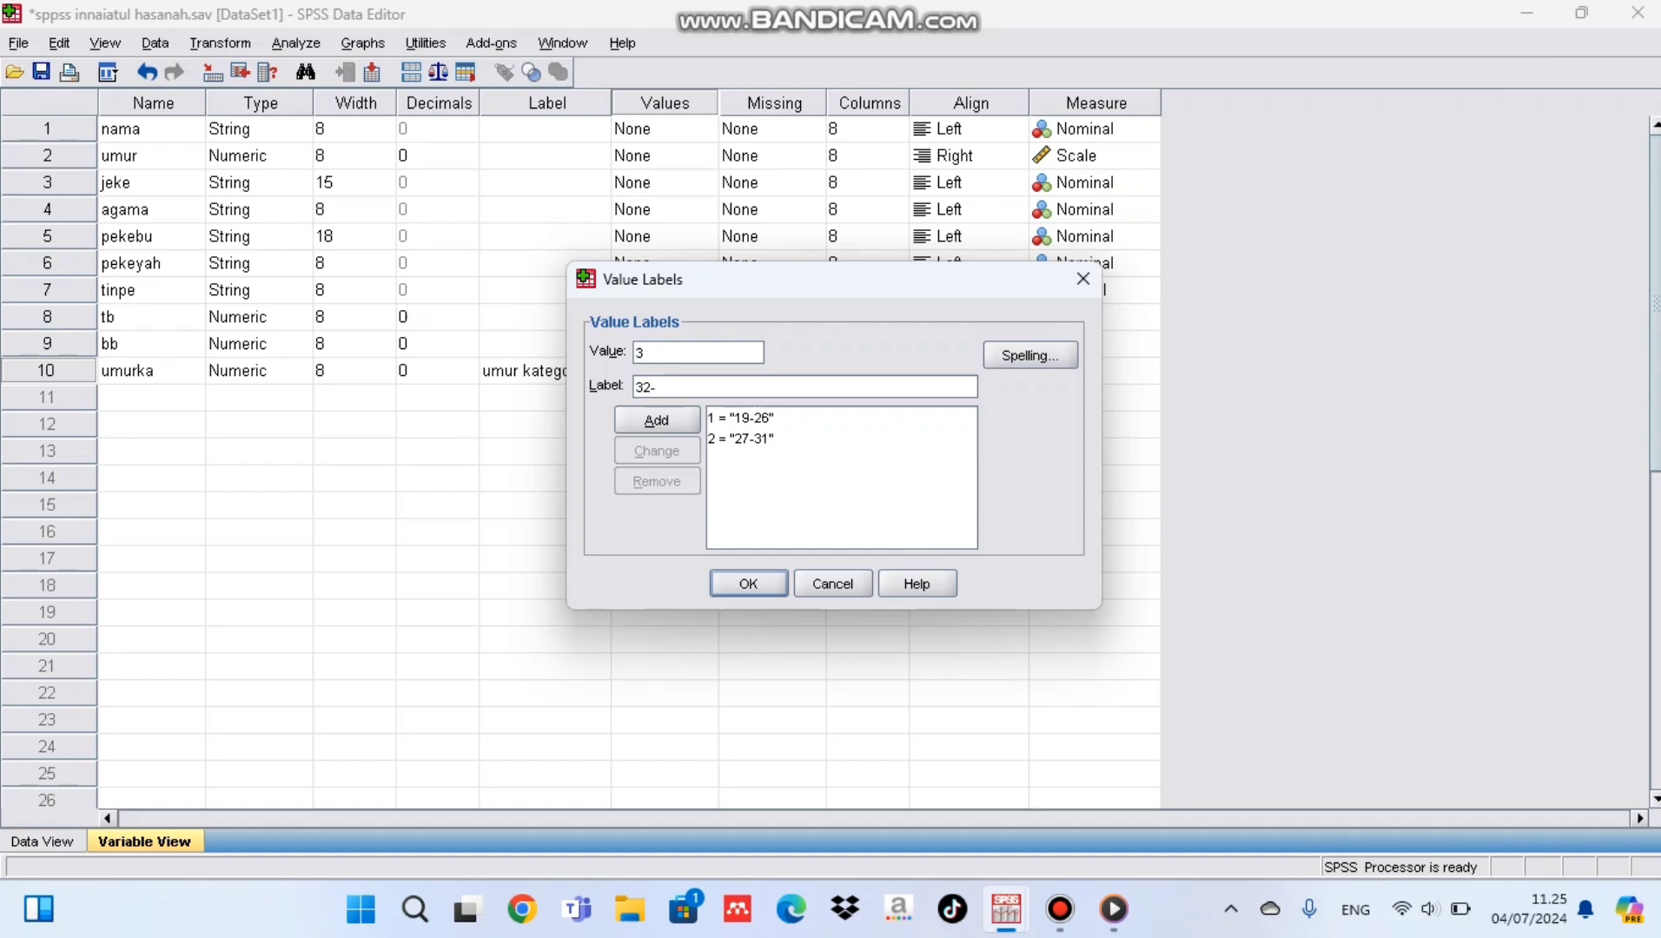
{"action": "type", "text": "39"}
{"action": "key", "text": "Return"}
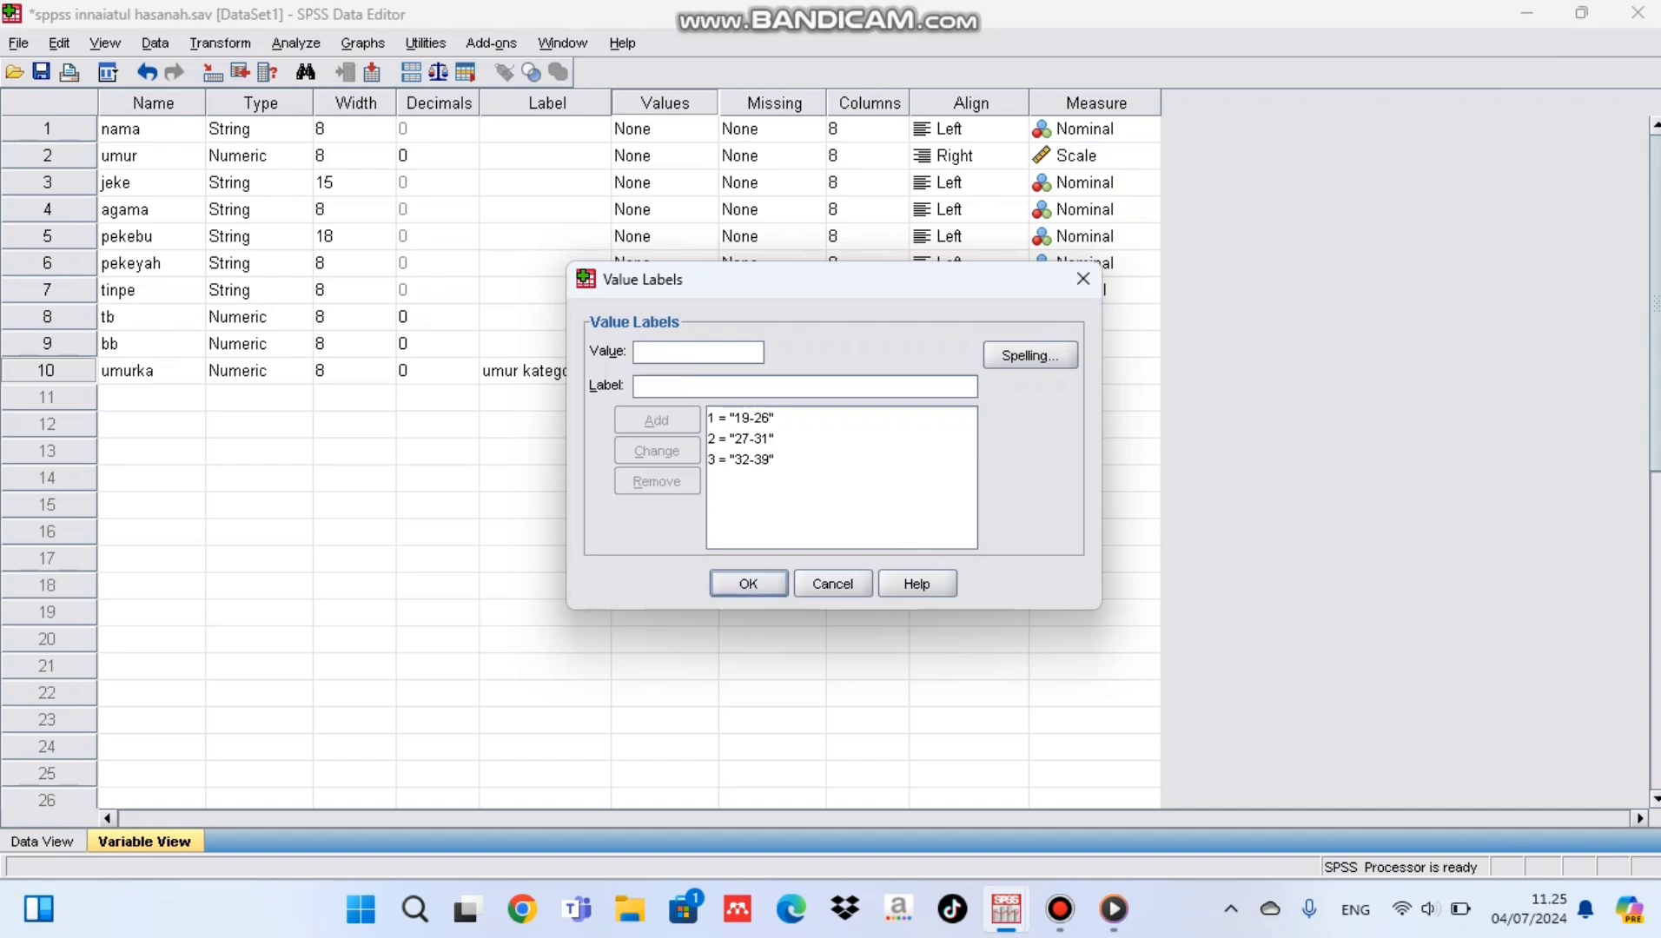
Step: Add the value label "40-45" for the value 4 and accept the value labels of umurka
{"action": "type", "text": "4"}
{"action": "key", "text": "Tab"}
{"action": "type", "text": "4"}
{"action": "key", "text": "BackSpace"}
{"action": "type", "text": "40"}
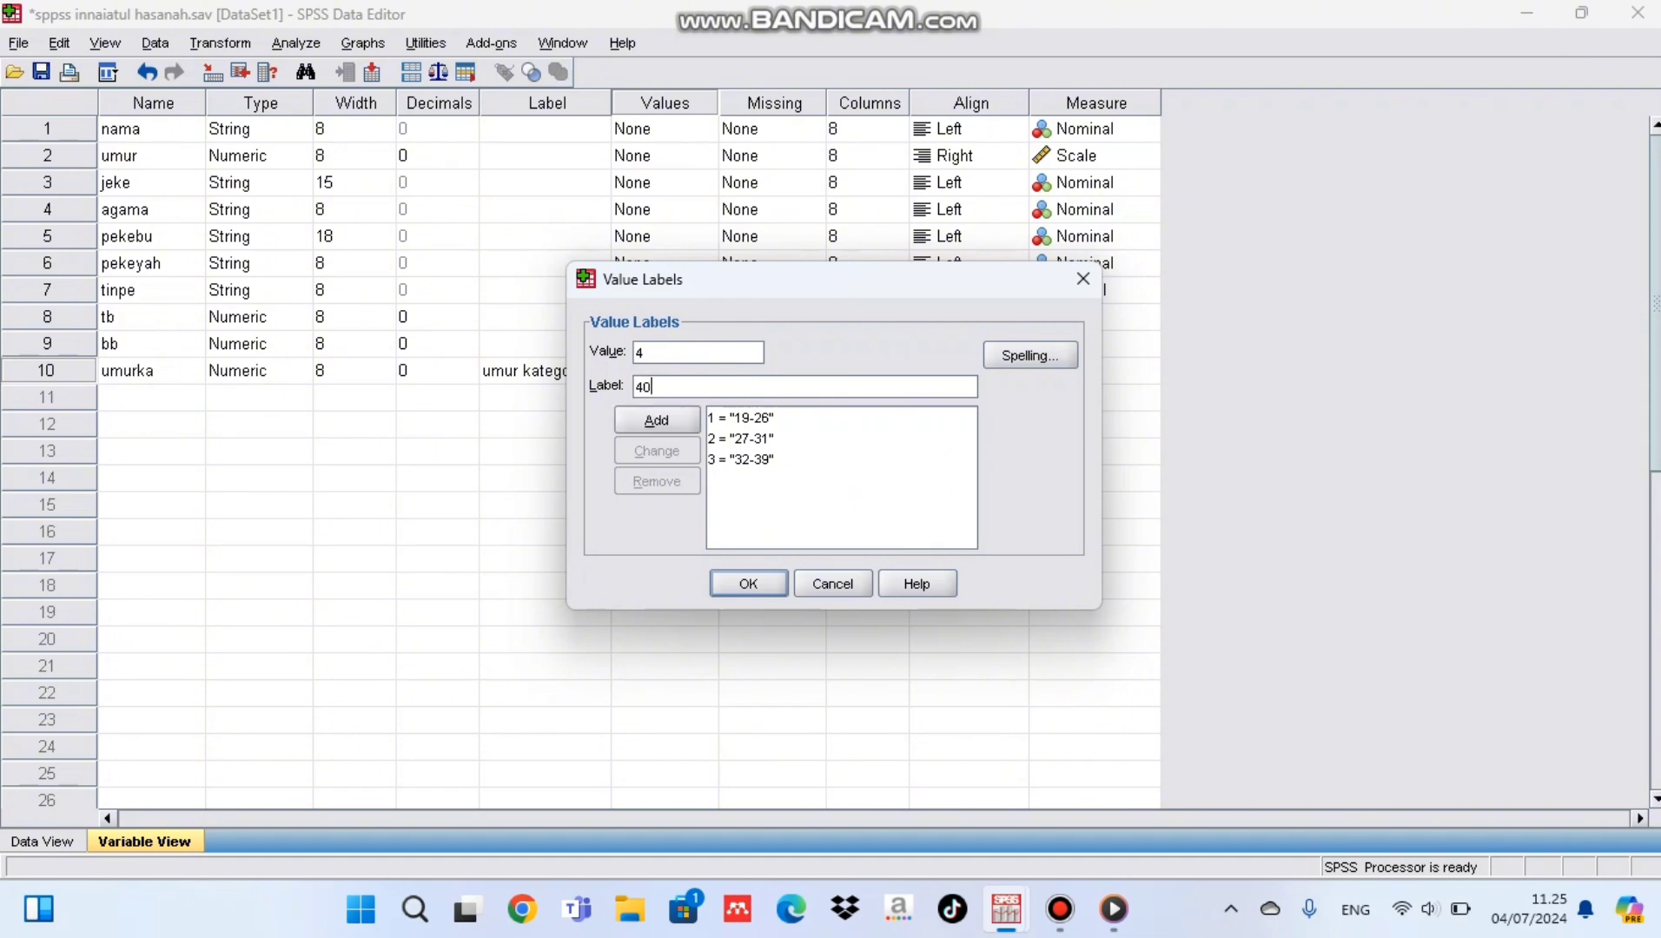
{"action": "type", "text": "-45"}
{"action": "key", "text": "alt+a"}
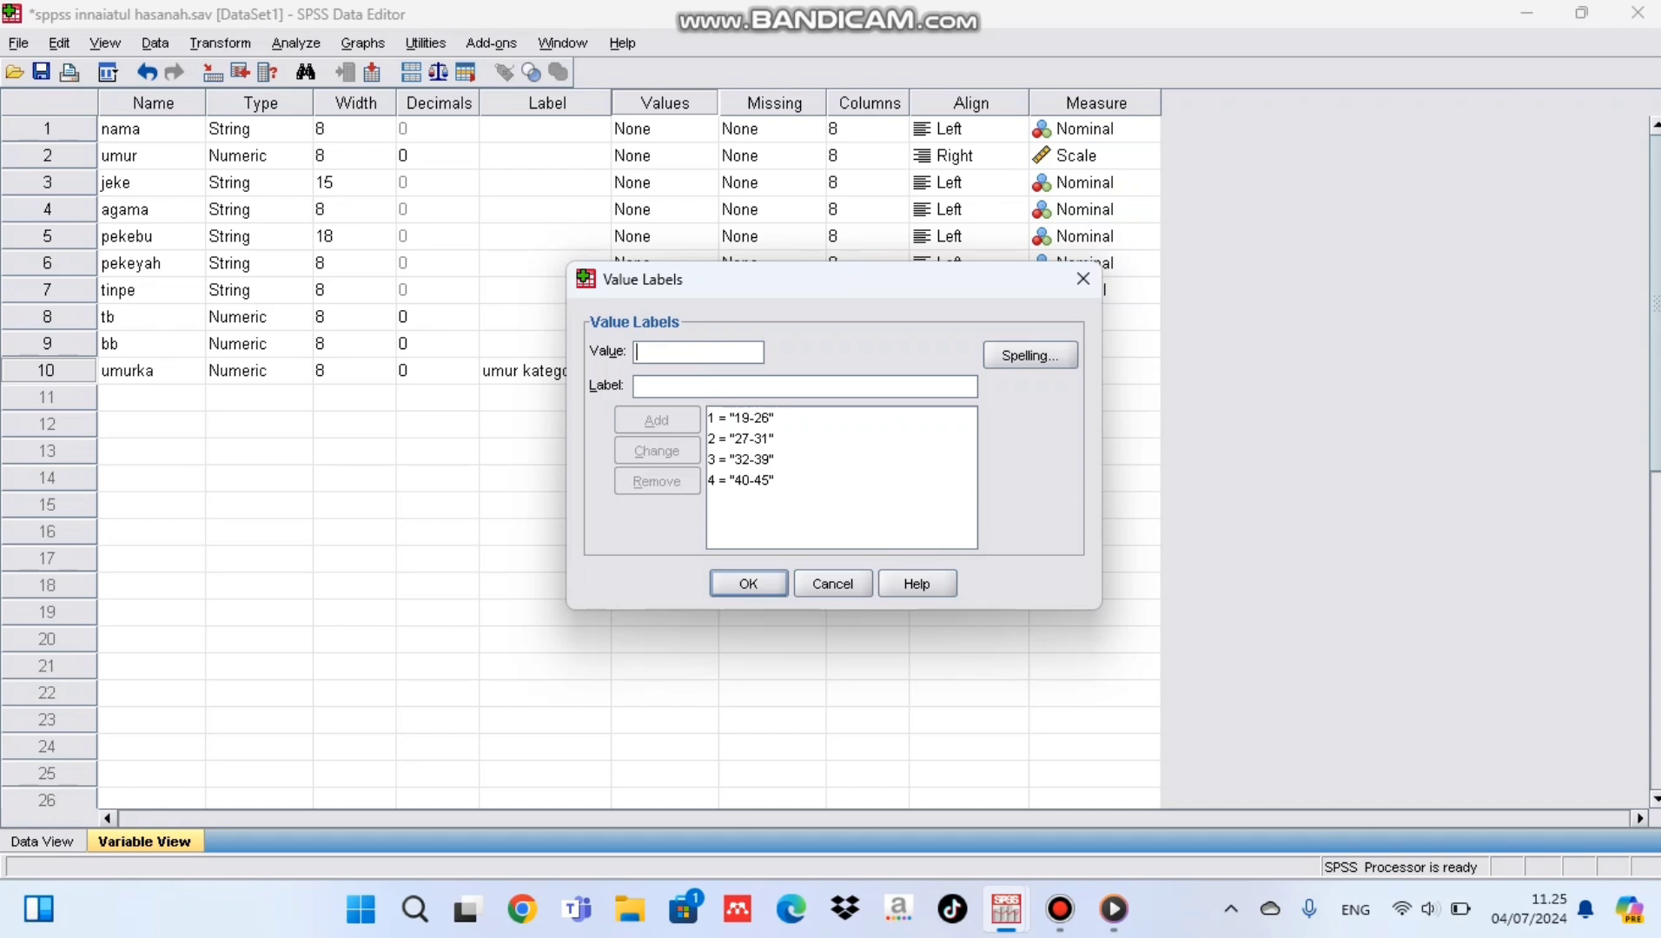
{"action": "key", "text": "Return"}
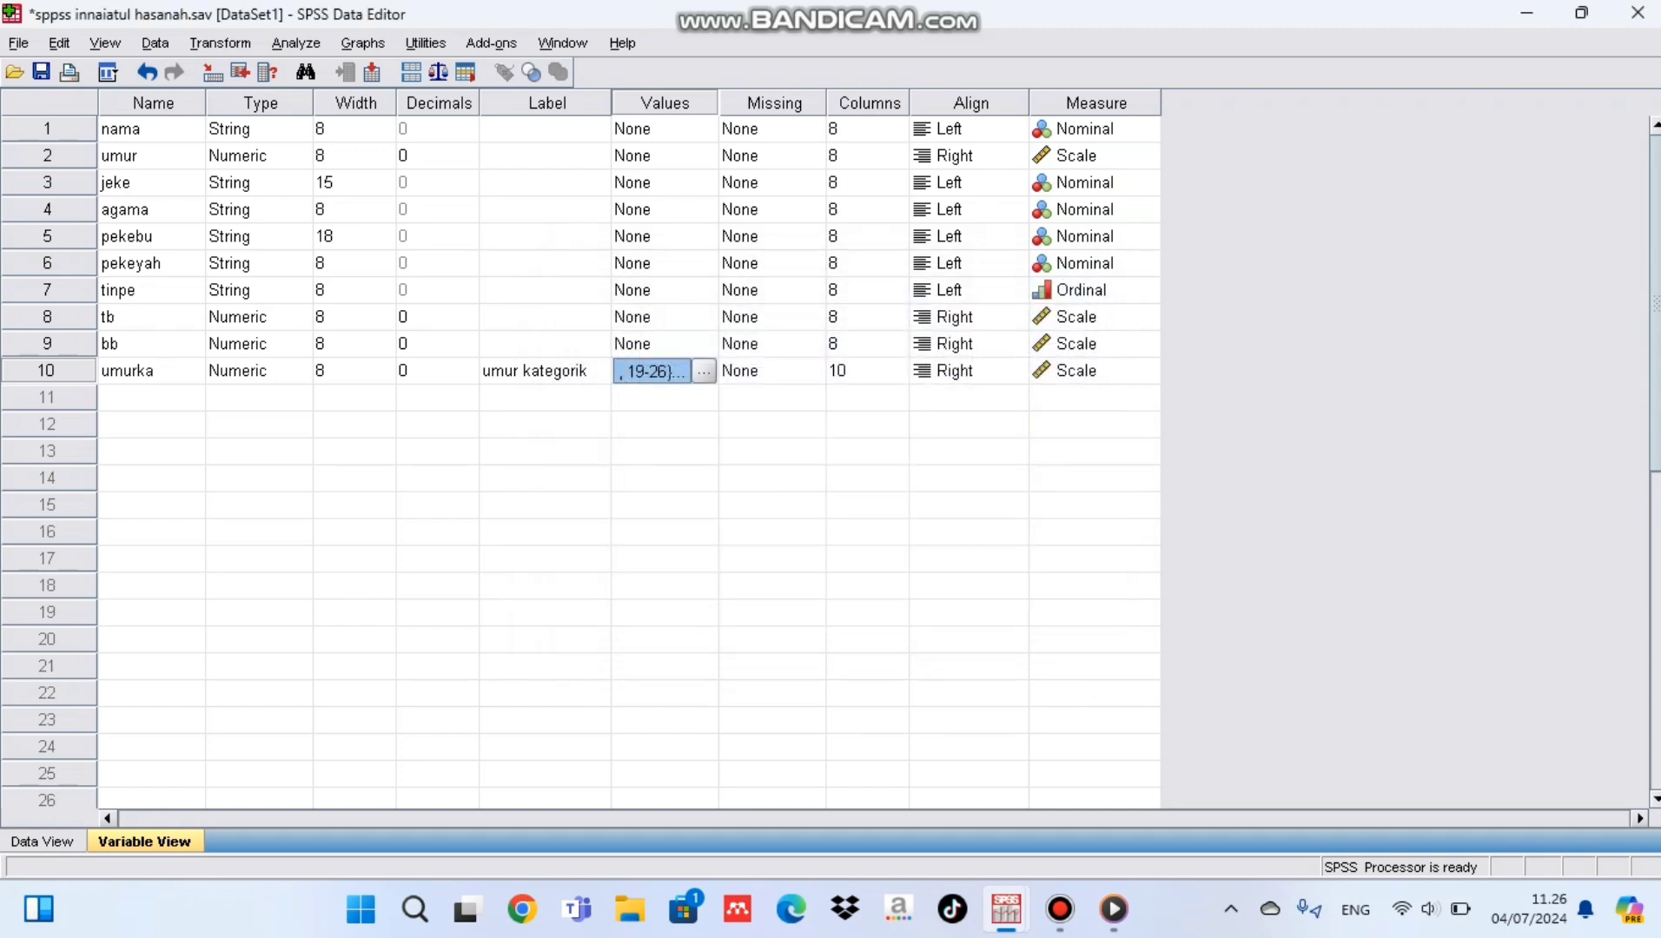
Step: Start a Frequencies analysis with umur kategorik (umurka) as the analysed variable
{"action": "left_click", "coordinate": [296, 43]}
{"action": "mouse_move", "coordinate": [356, 102]}
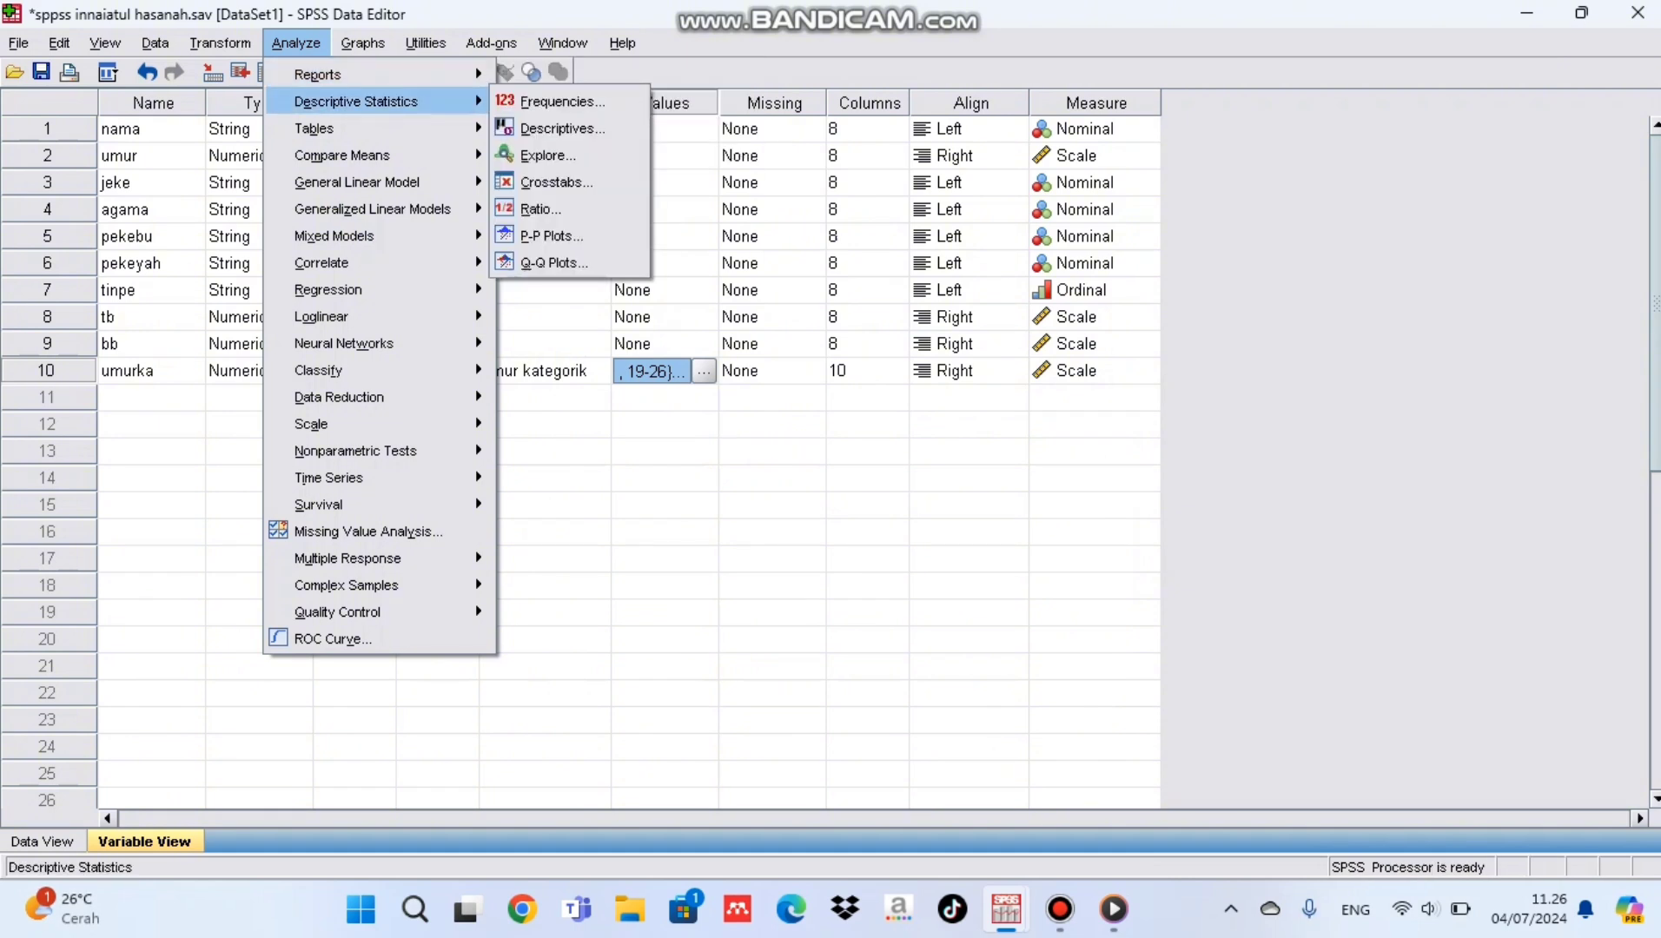
{"action": "left_click", "coordinate": [563, 102]}
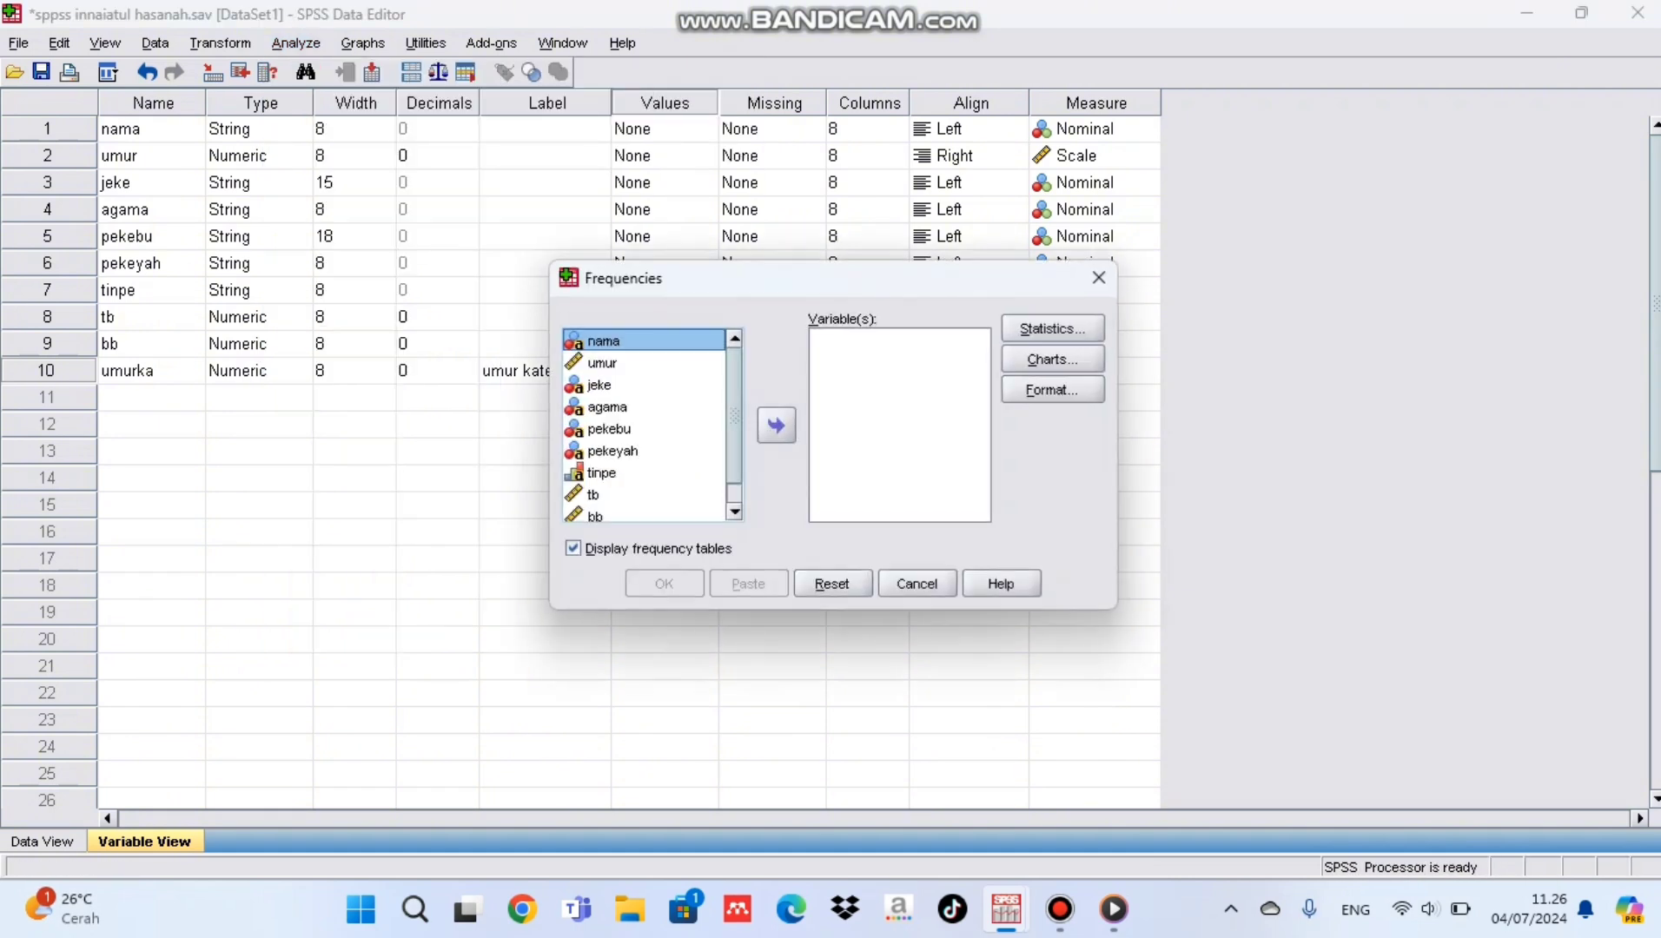
{"action": "scroll", "coordinate": [644, 425], "scroll_direction": "down", "scroll_amount": 2}
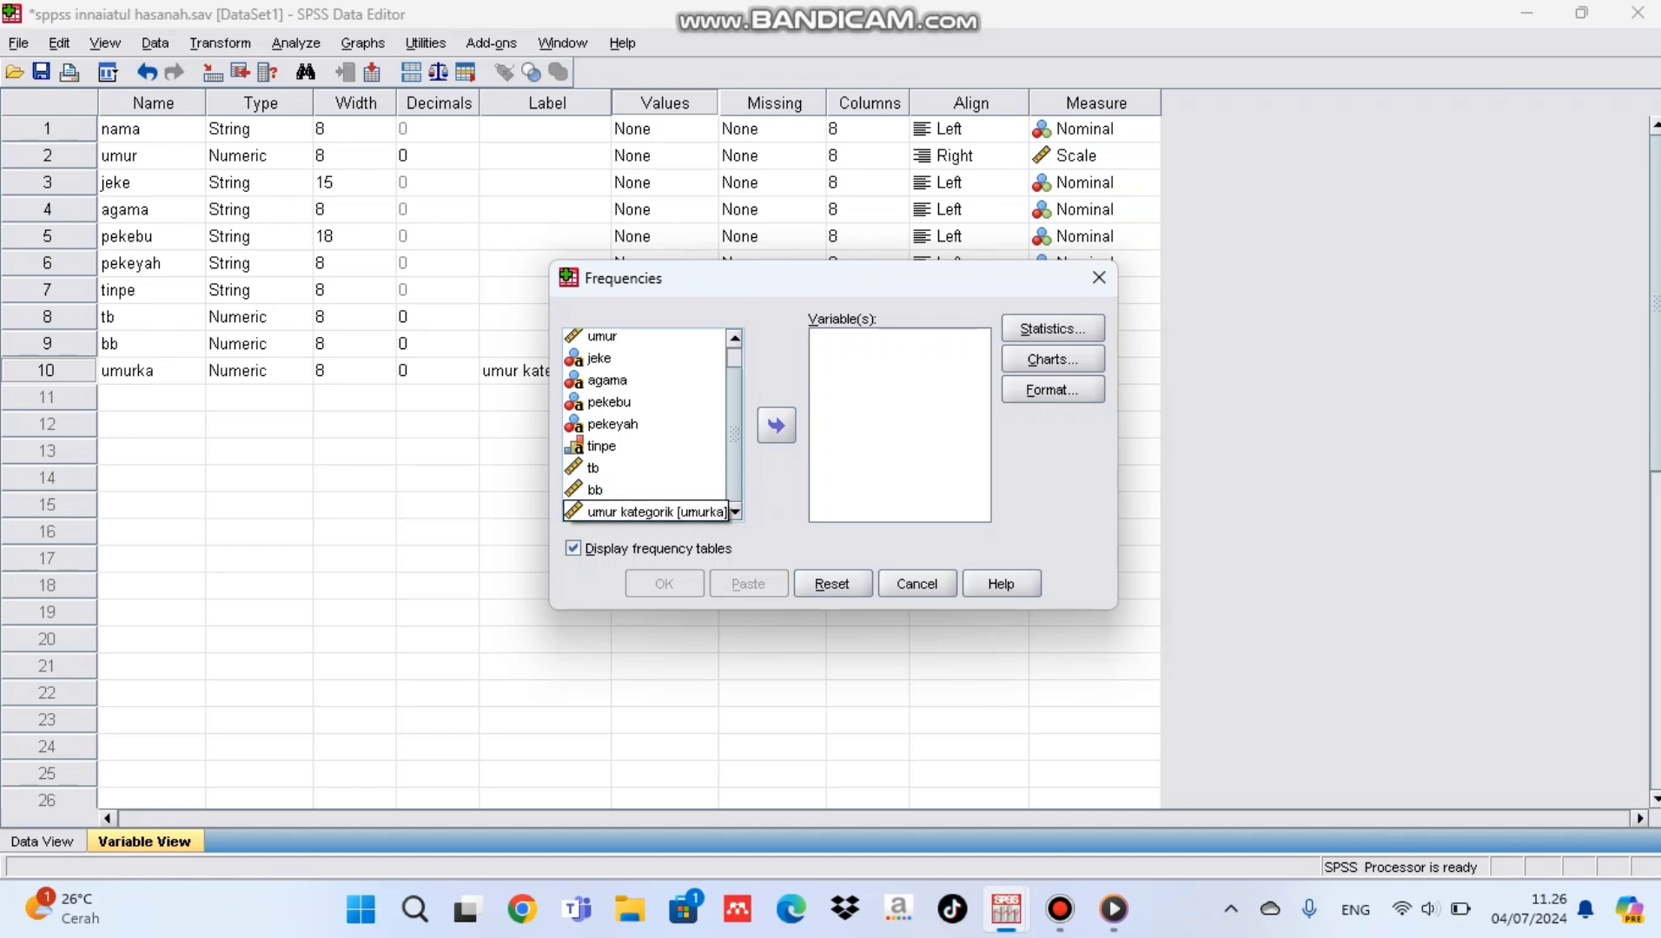
{"action": "left_click", "coordinate": [644, 512]}
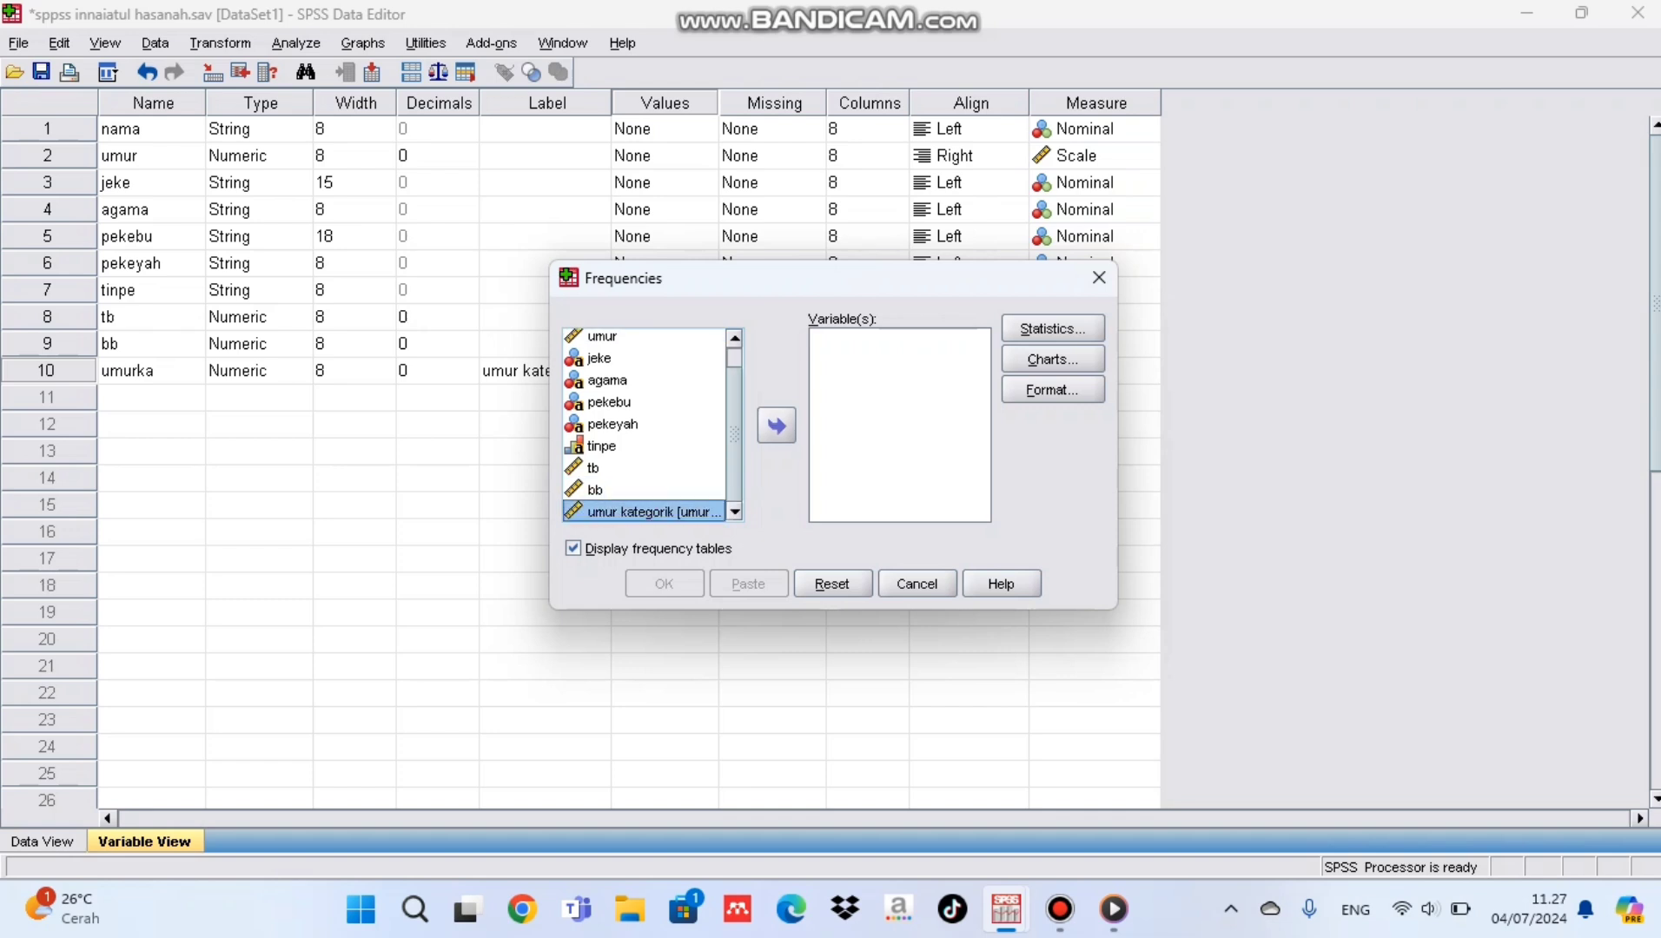
{"action": "left_click", "coordinate": [776, 426]}
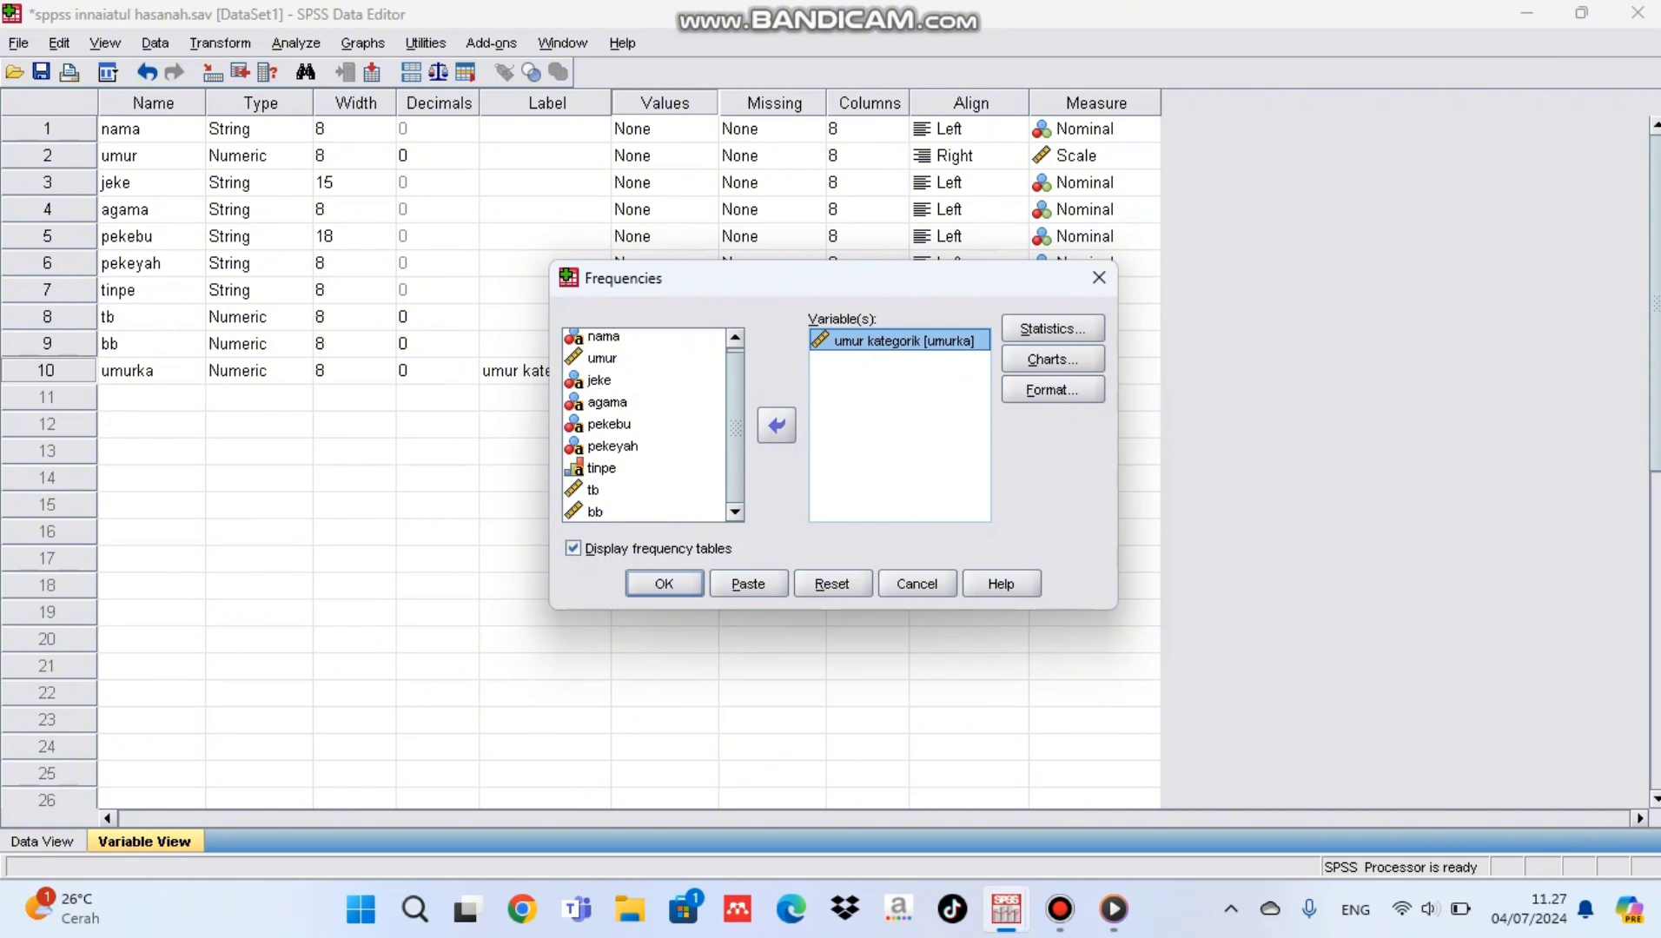
Step: Include the mean and median as statistics in the Frequencies analysis
{"action": "left_click", "coordinate": [1052, 328]}
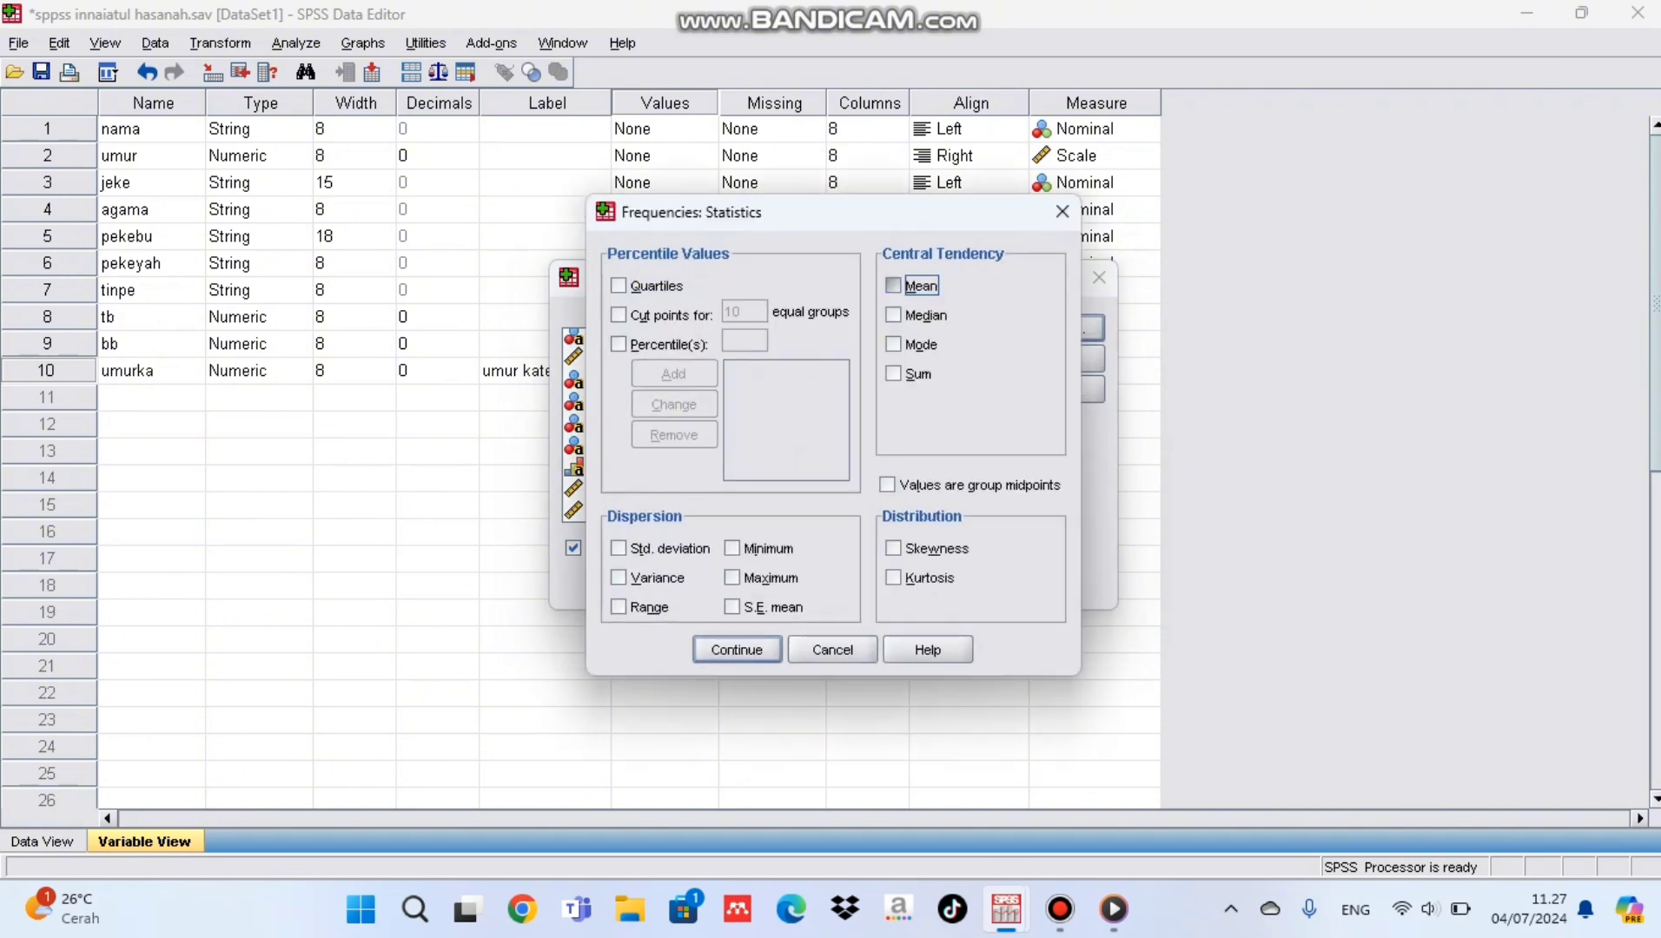
{"action": "left_click", "coordinate": [894, 285]}
{"action": "left_click", "coordinate": [894, 315]}
{"action": "left_click", "coordinate": [736, 650]}
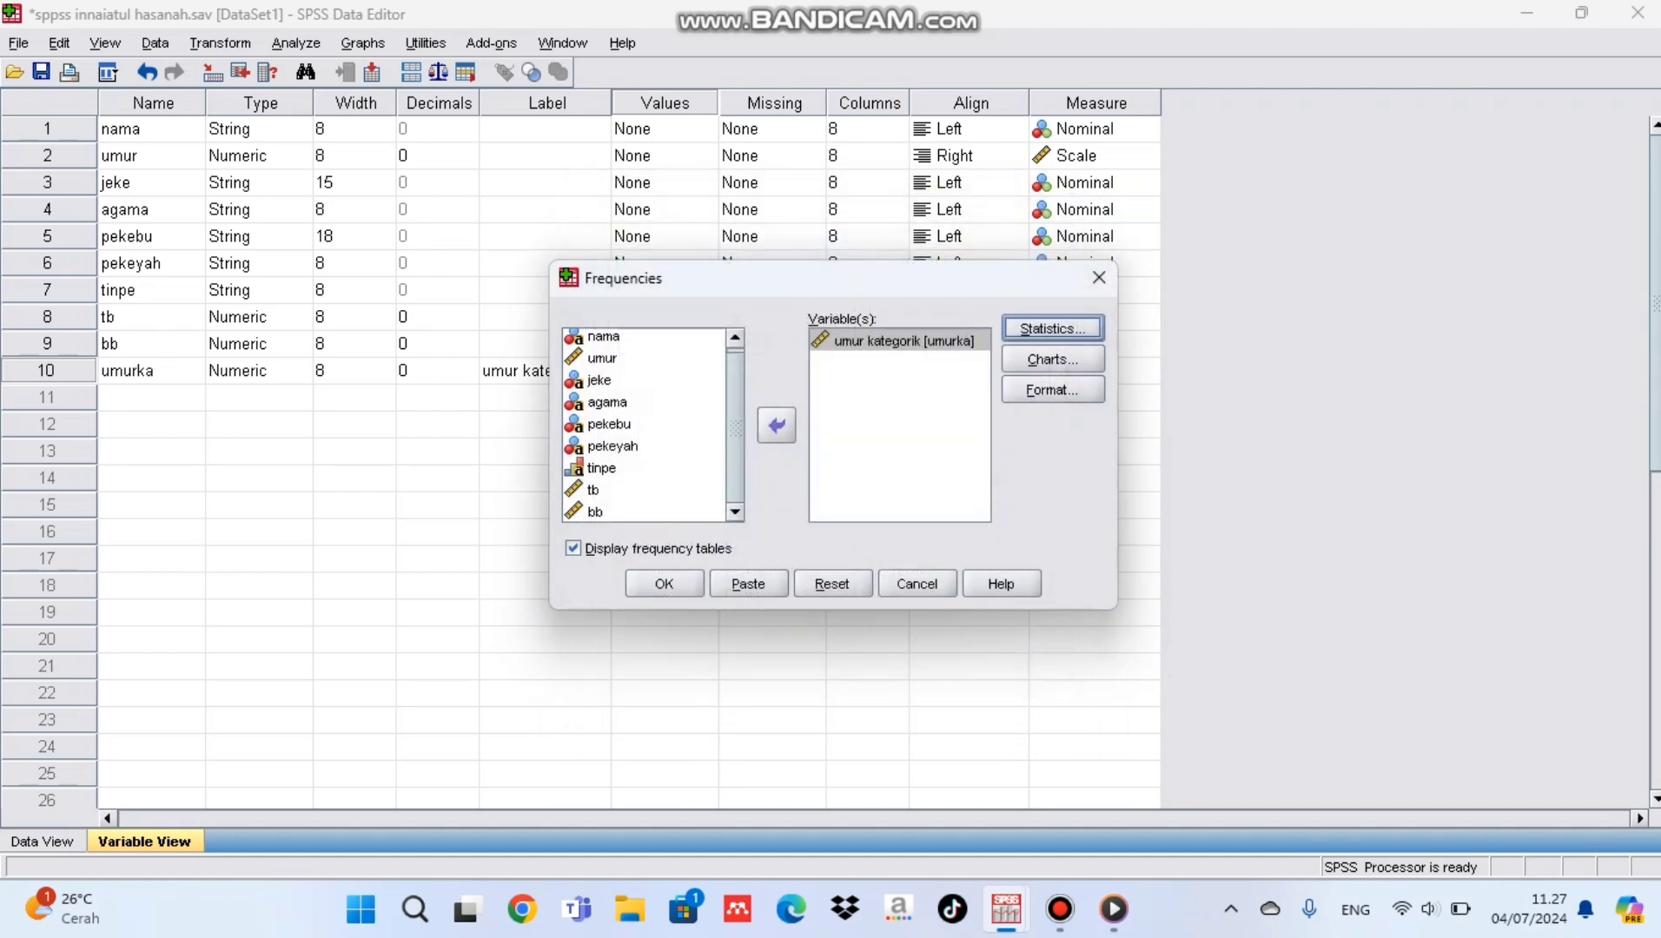
Step: Choose a pie chart with percentages as chart values and run the Frequencies analysis
{"action": "left_click", "coordinate": [1052, 359]}
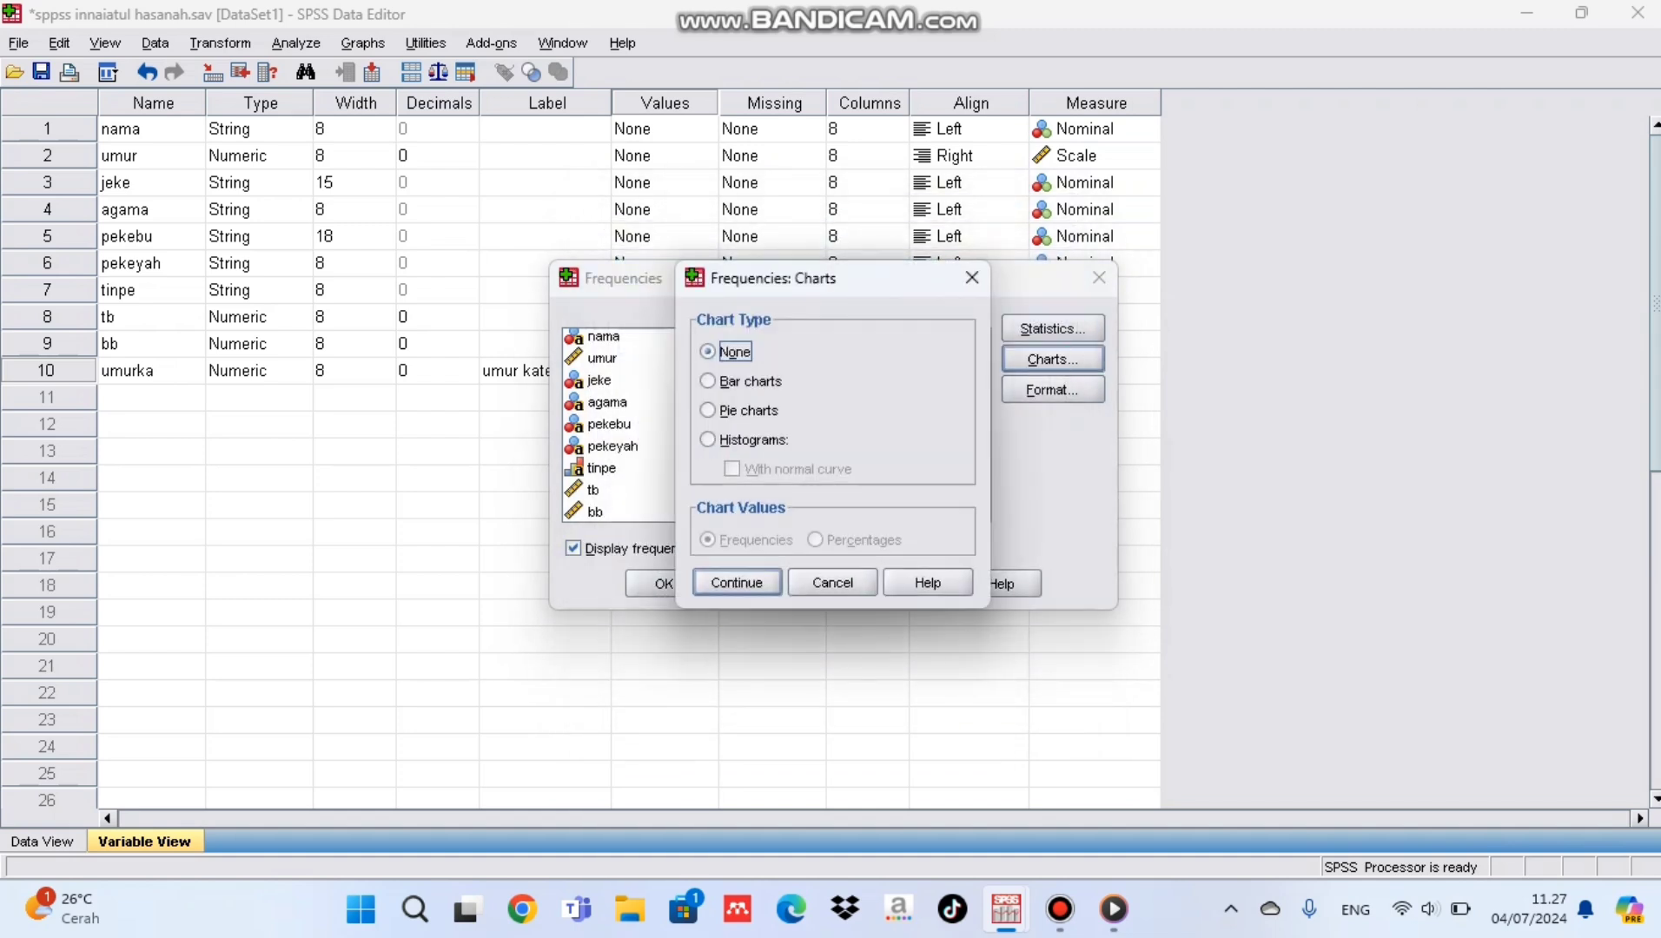
{"action": "left_click", "coordinate": [708, 410]}
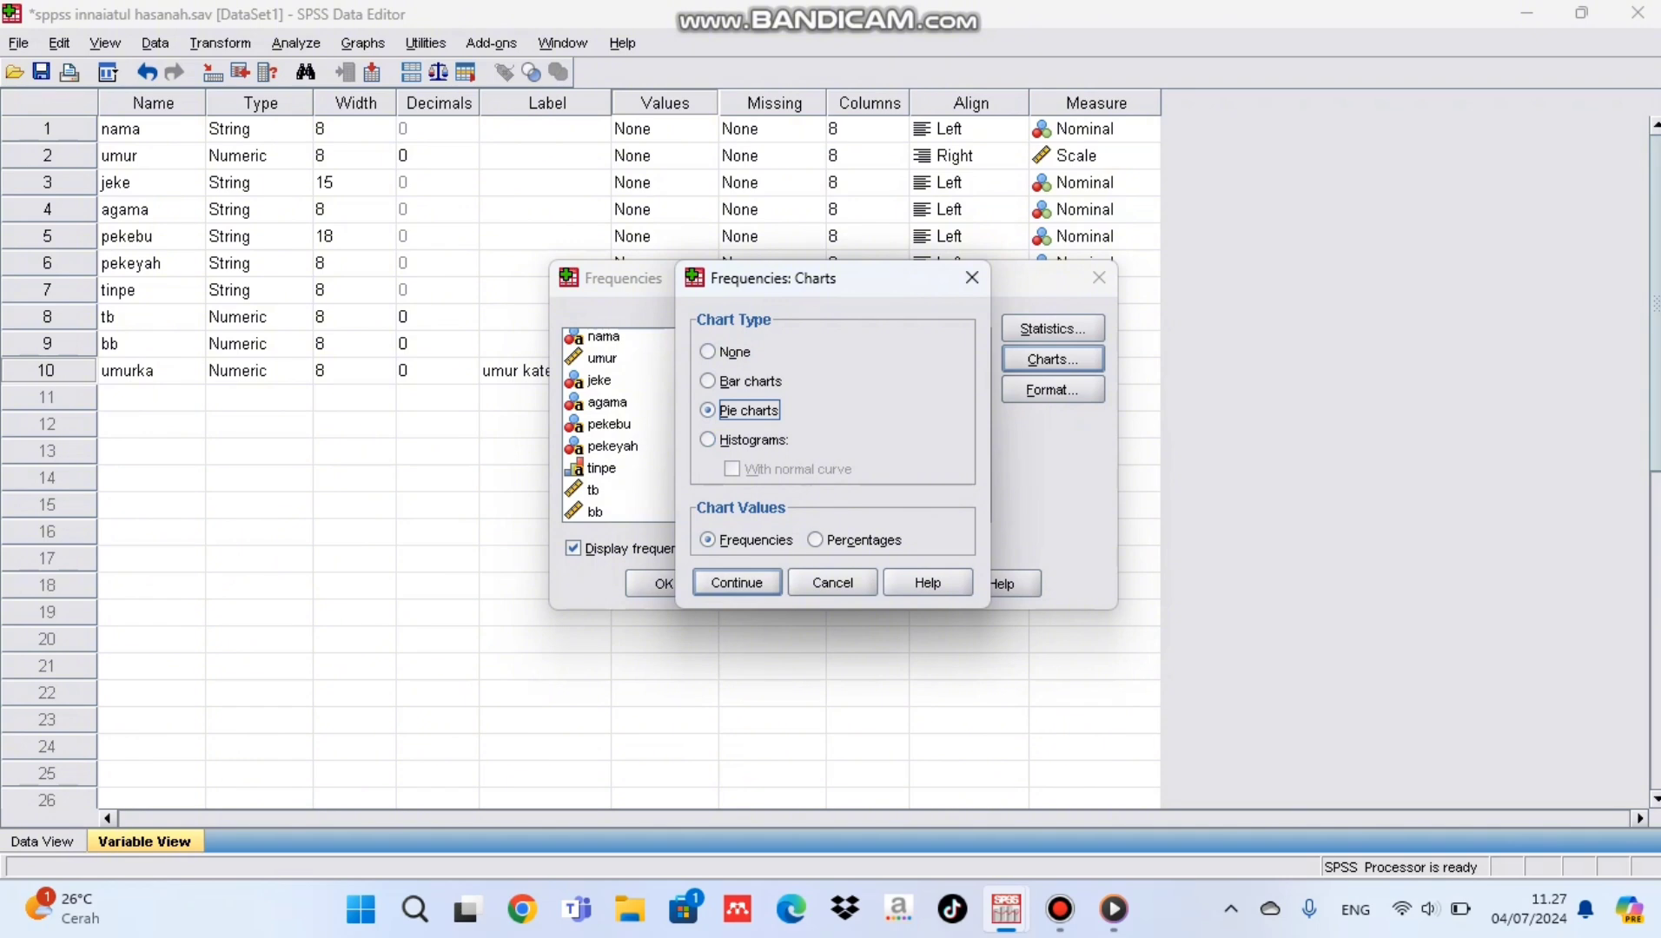
{"action": "left_click", "coordinate": [815, 540]}
{"action": "left_click", "coordinate": [737, 582]}
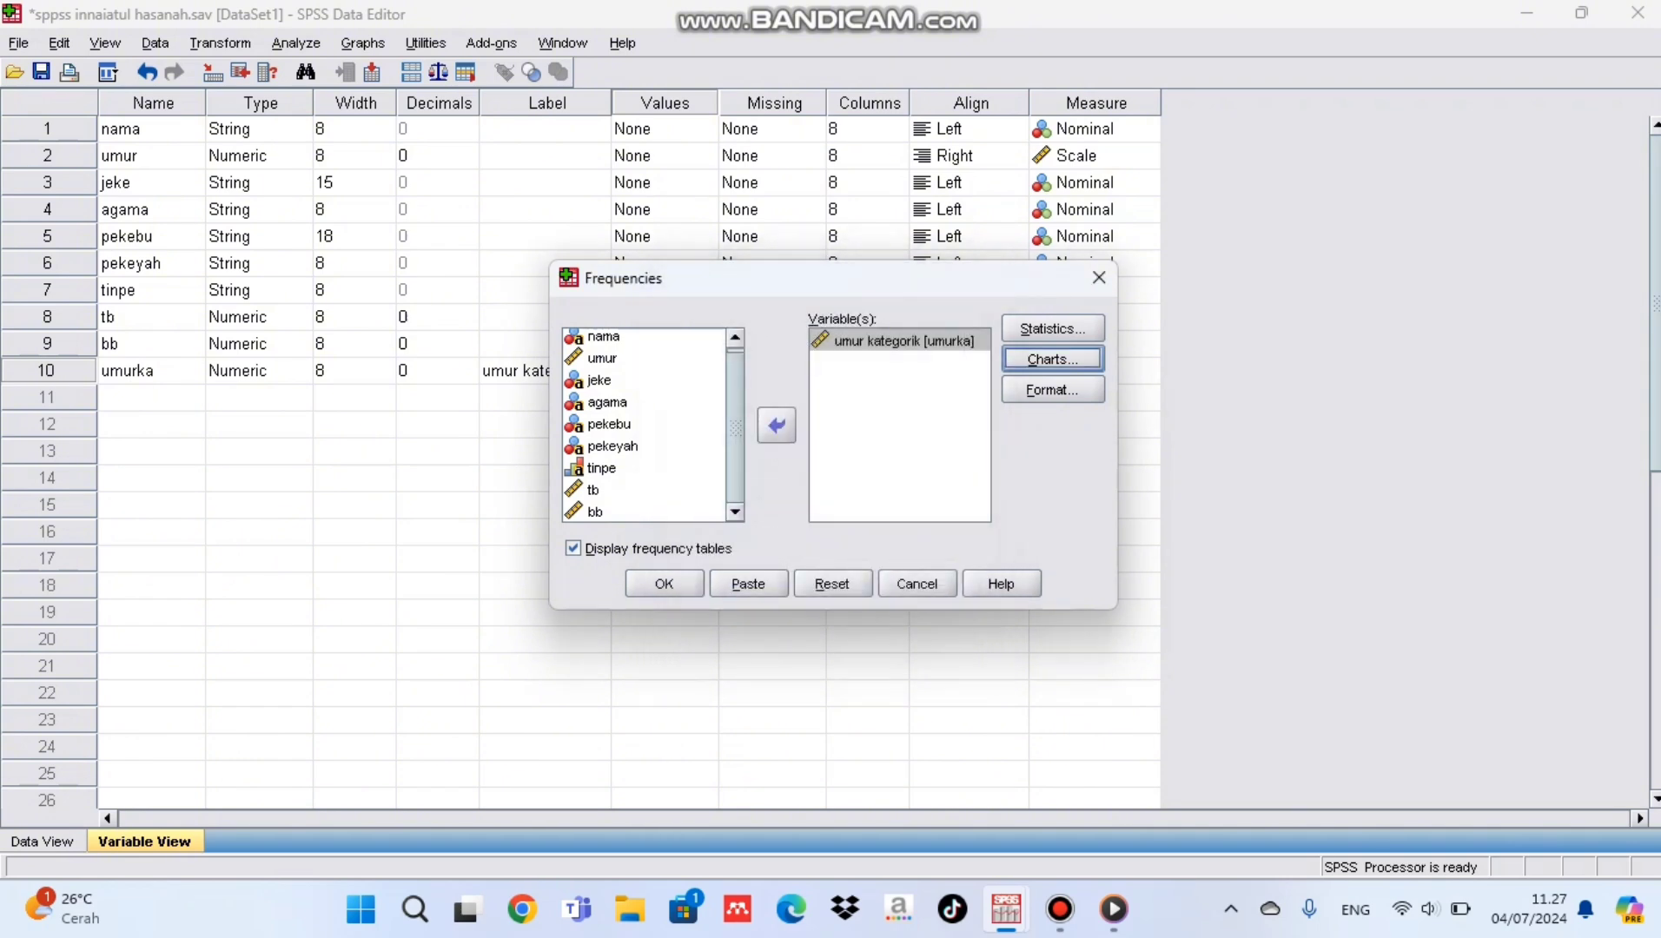
{"action": "left_click", "coordinate": [664, 584]}
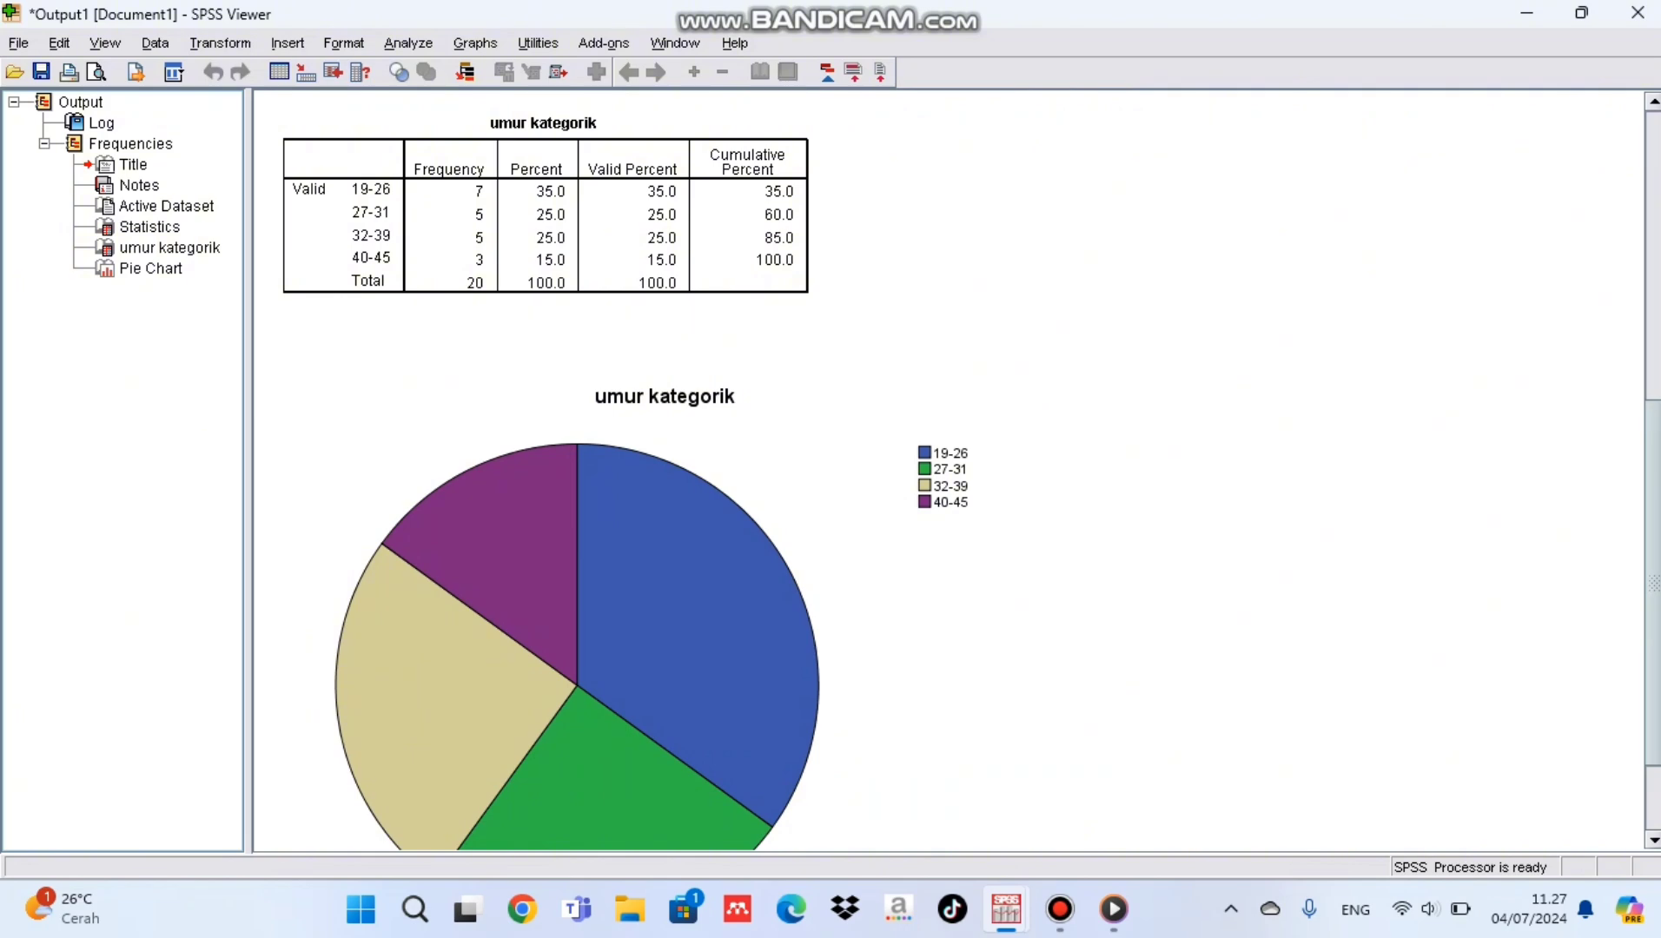
Step: Show percent data labels on the slices of the umur kategorik pie chart, close the chart editor and review the output
{"action": "double_click", "coordinate": [600, 599]}
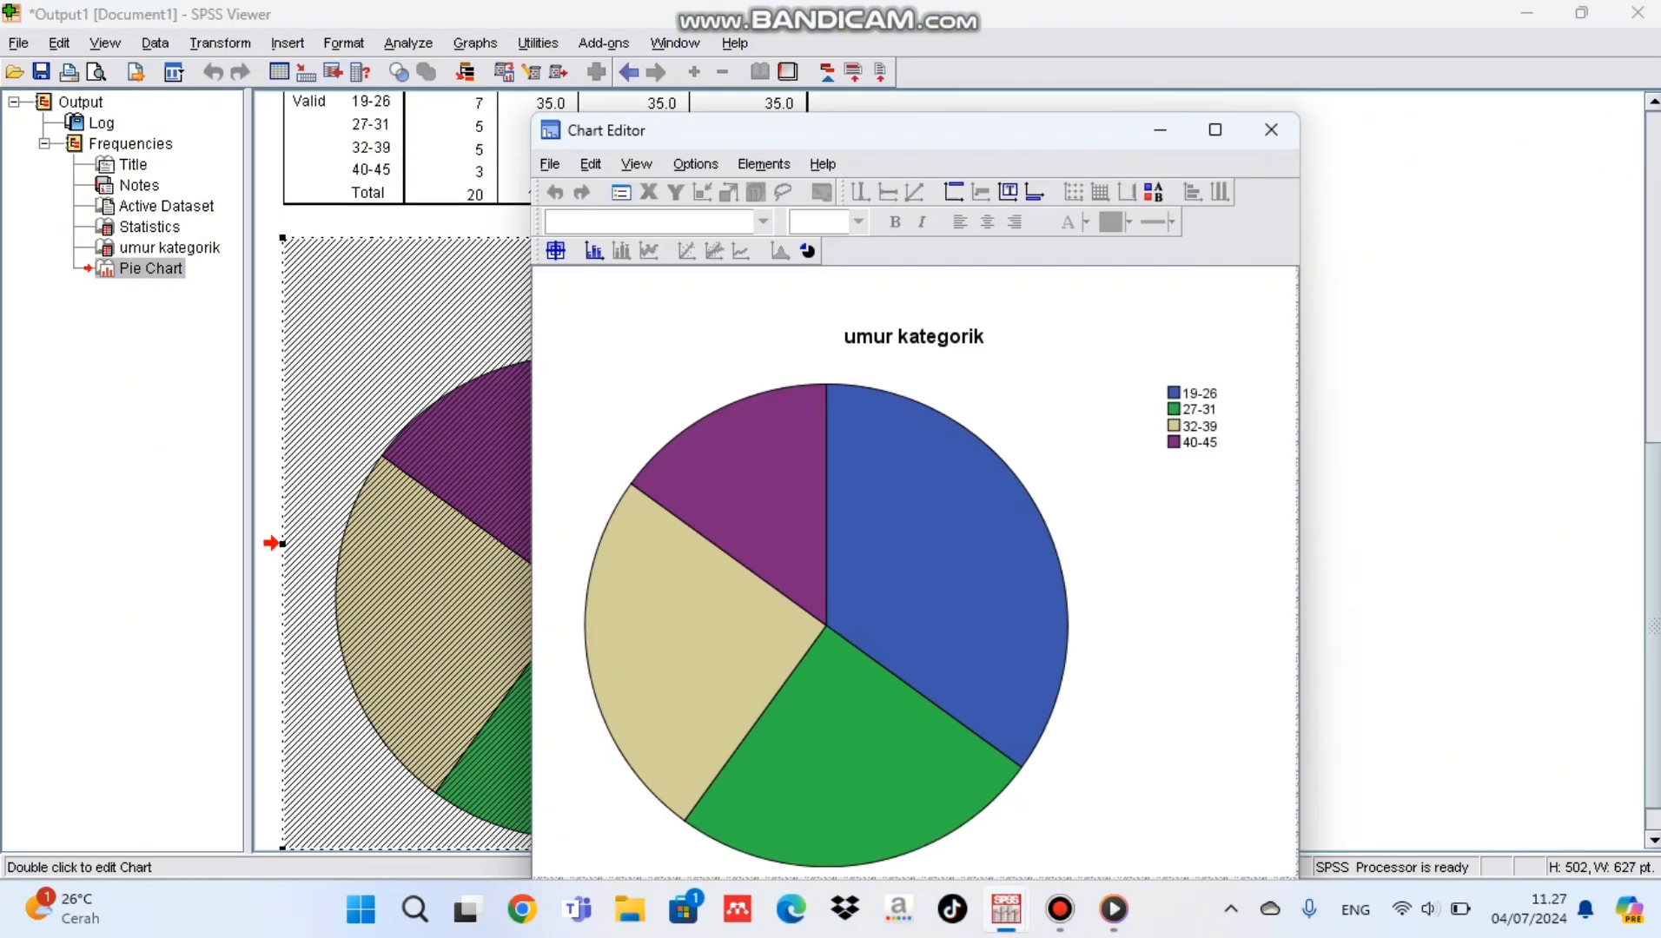
{"action": "left_click", "coordinate": [764, 164]}
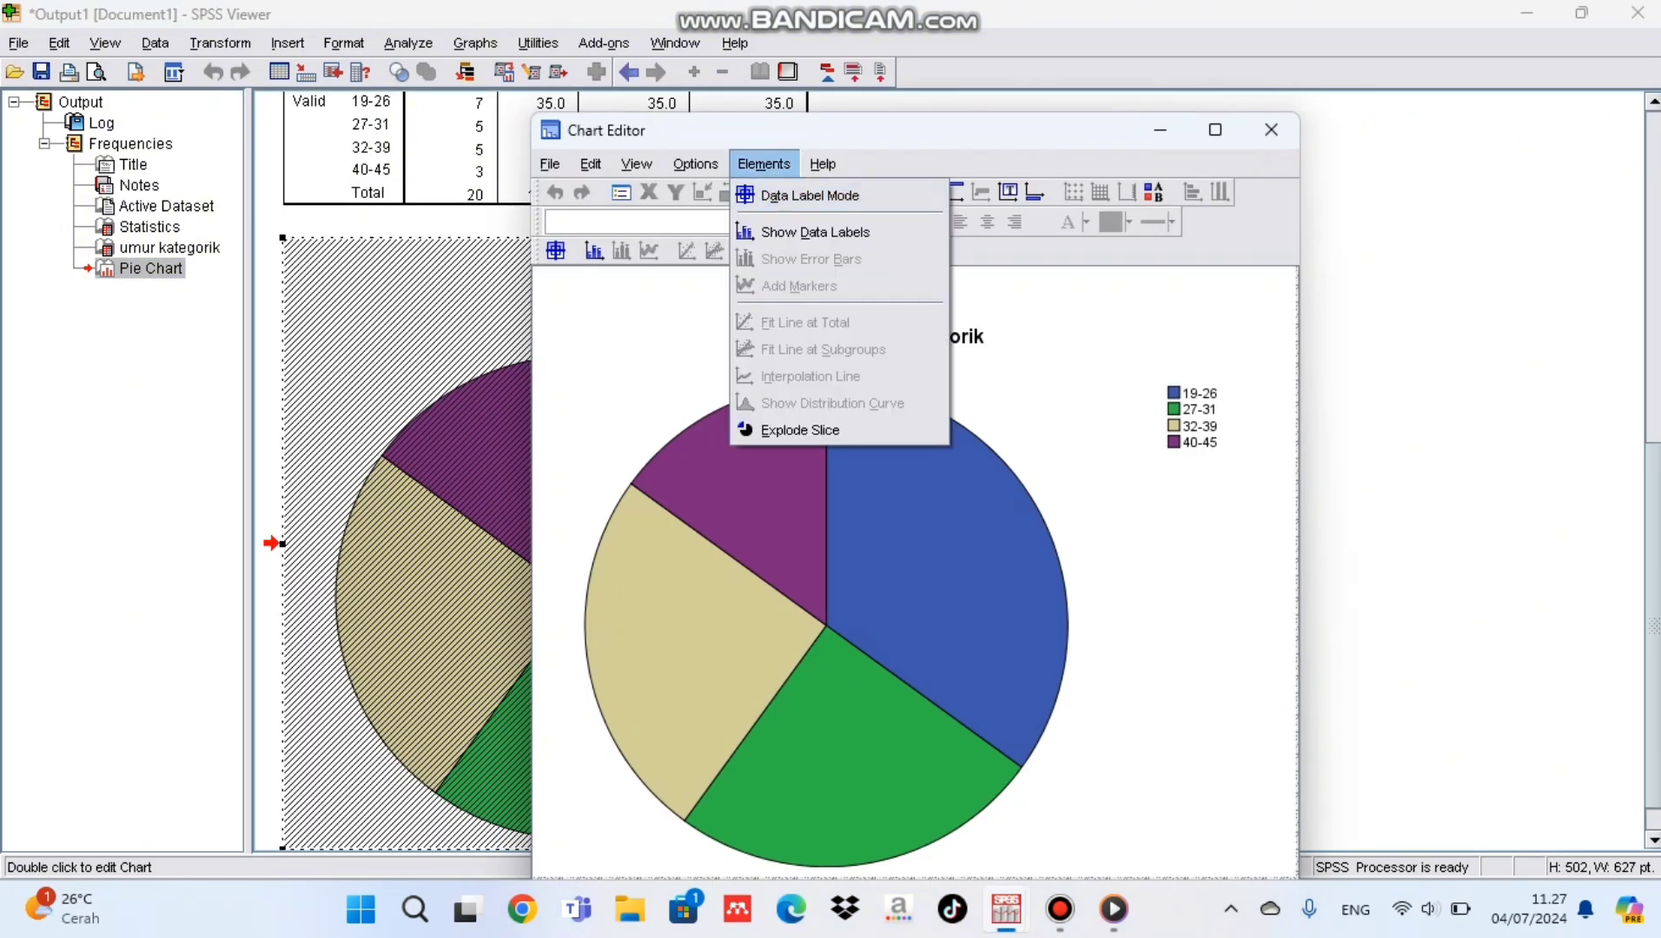
{"action": "left_click", "coordinate": [815, 232]}
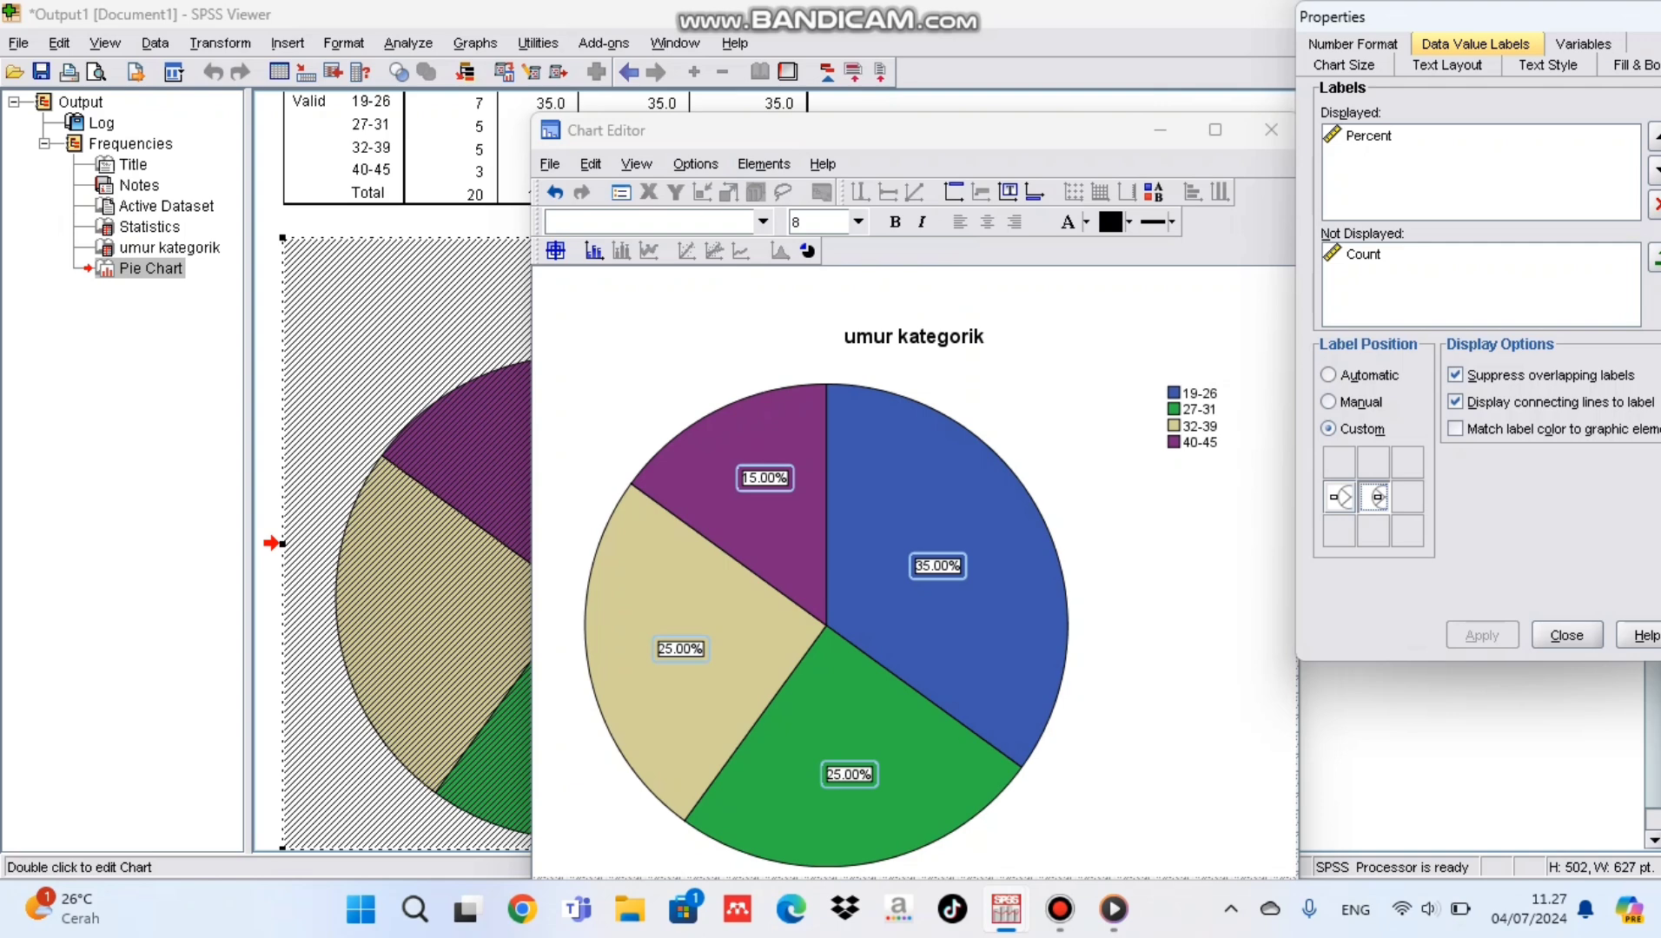
{"action": "left_click", "coordinate": [1566, 635]}
{"action": "left_click", "coordinate": [1271, 130]}
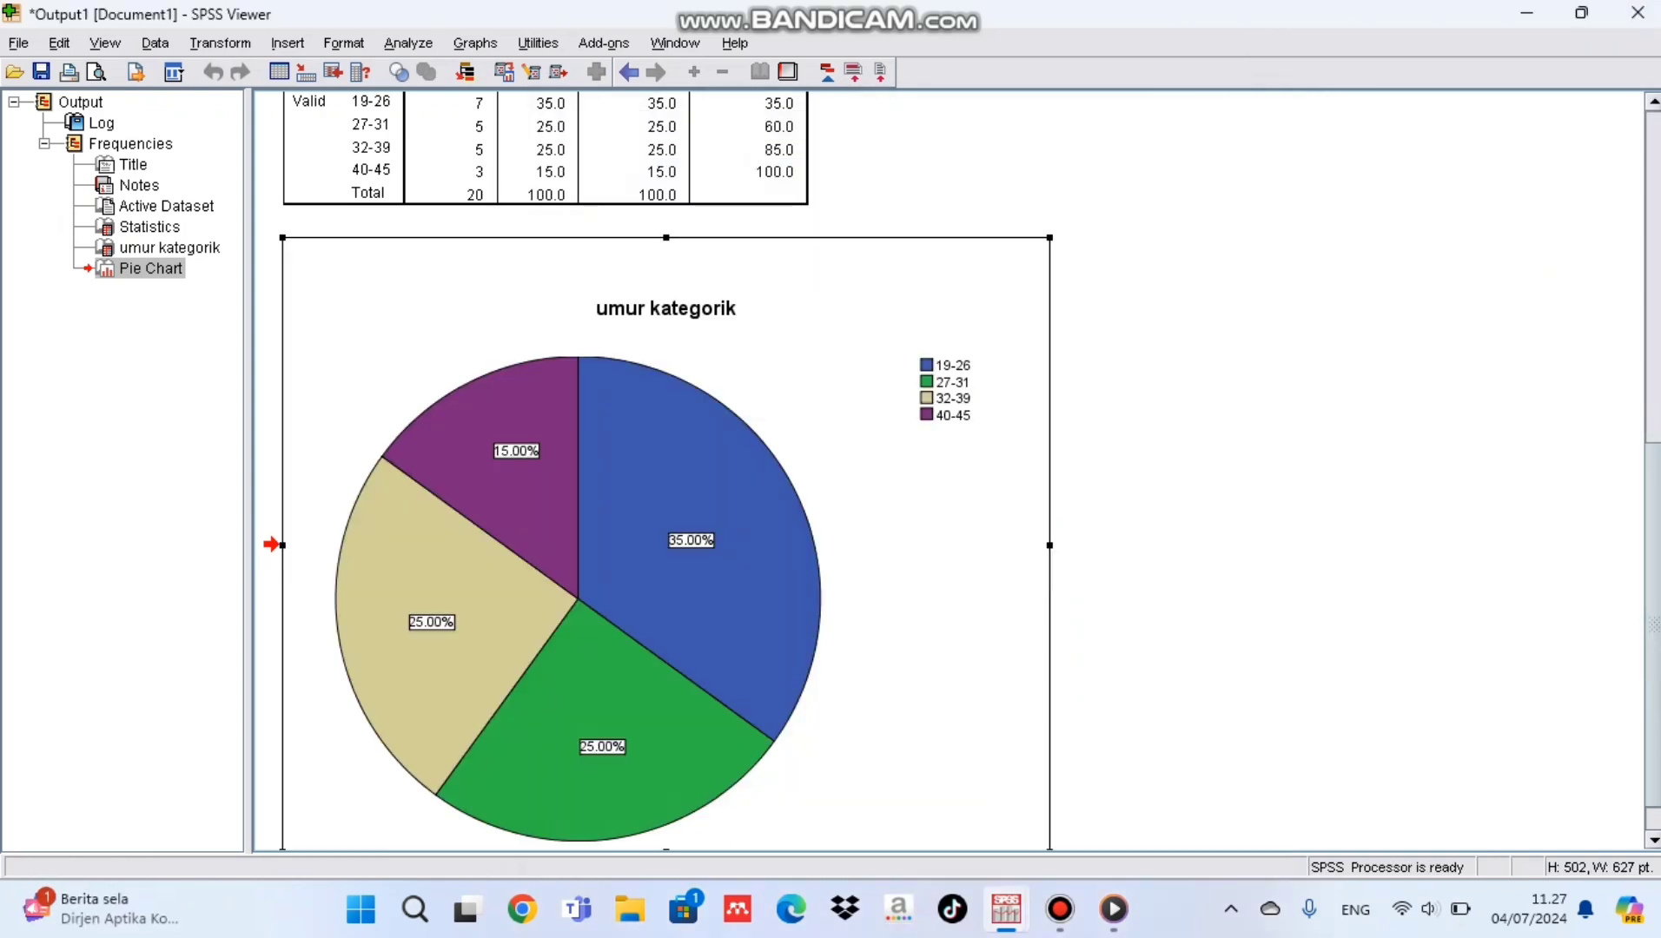
{"action": "scroll", "coordinate": [948, 471], "scroll_direction": "up", "scroll_amount": 8}
{"action": "scroll", "coordinate": [948, 471], "scroll_direction": "down", "scroll_amount": 8}
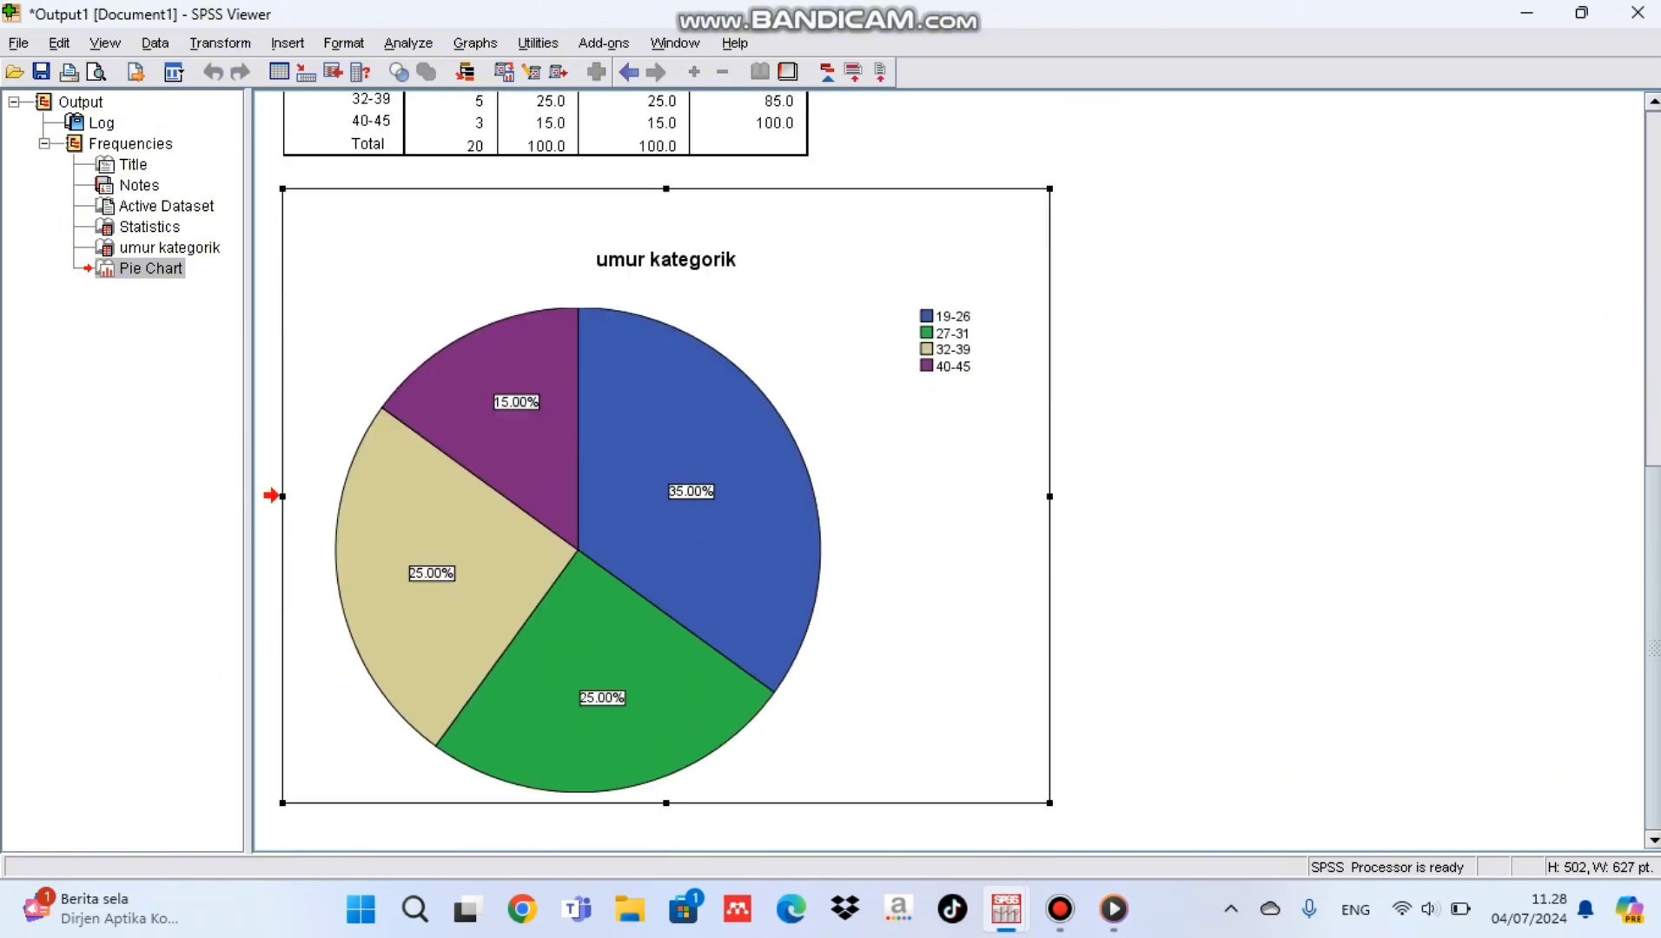
Step: Return to the dataset and start a recode into a different variable with jeke as the input variable
{"action": "mouse_move", "coordinate": [1060, 910]}
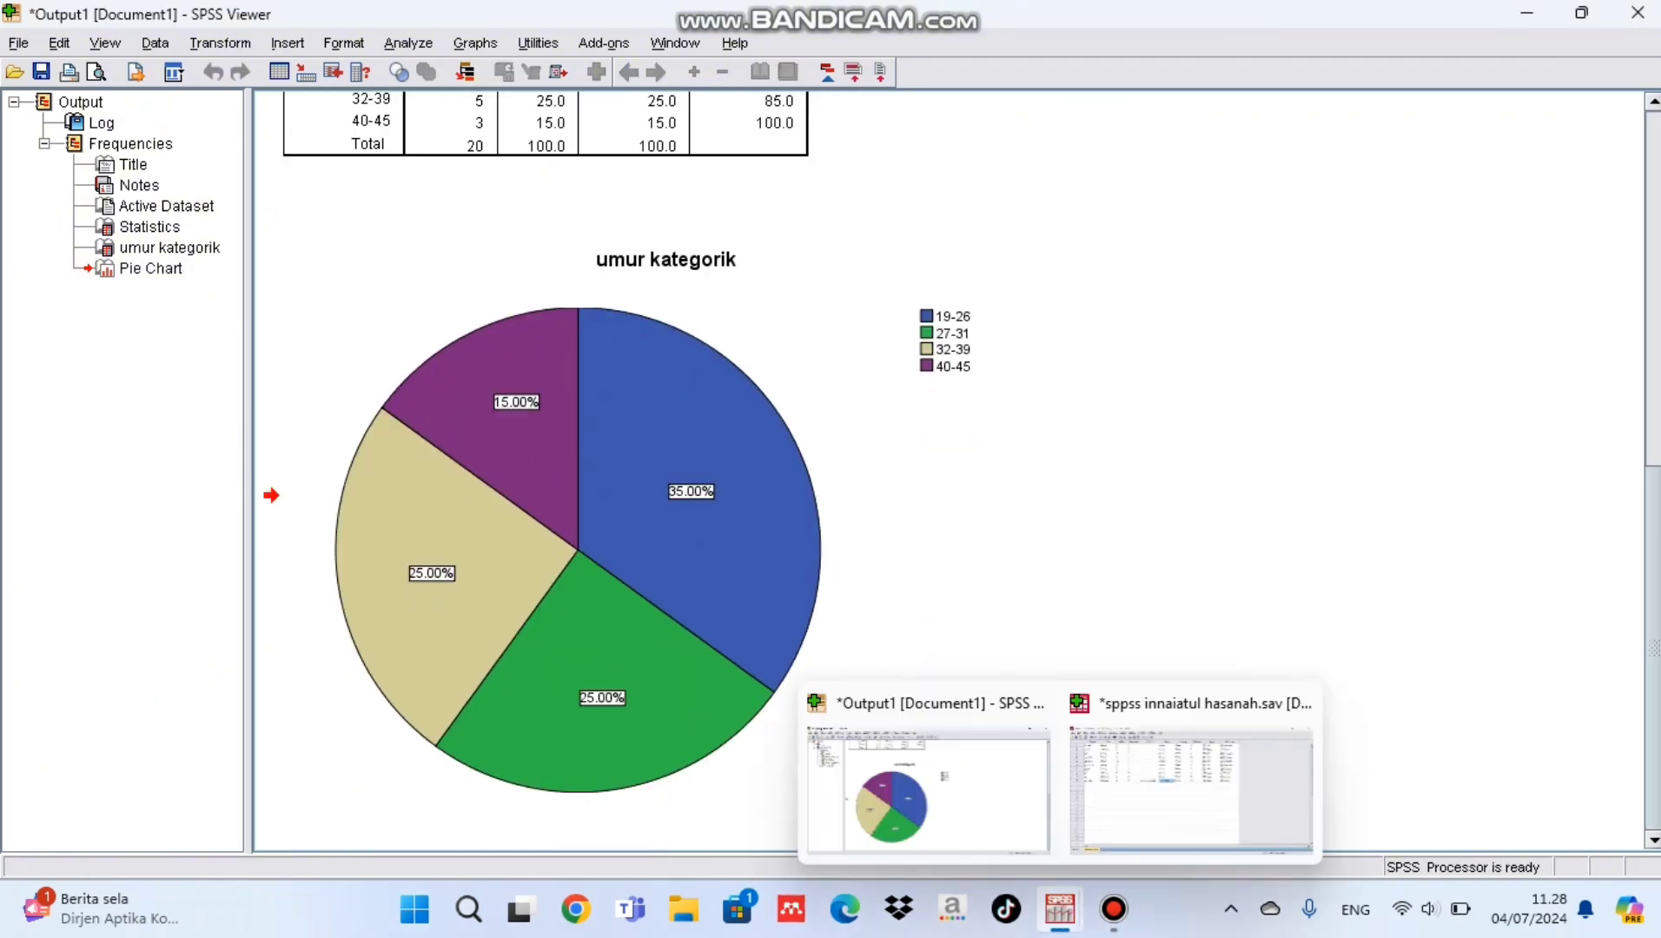
{"action": "left_click", "coordinate": [1199, 765]}
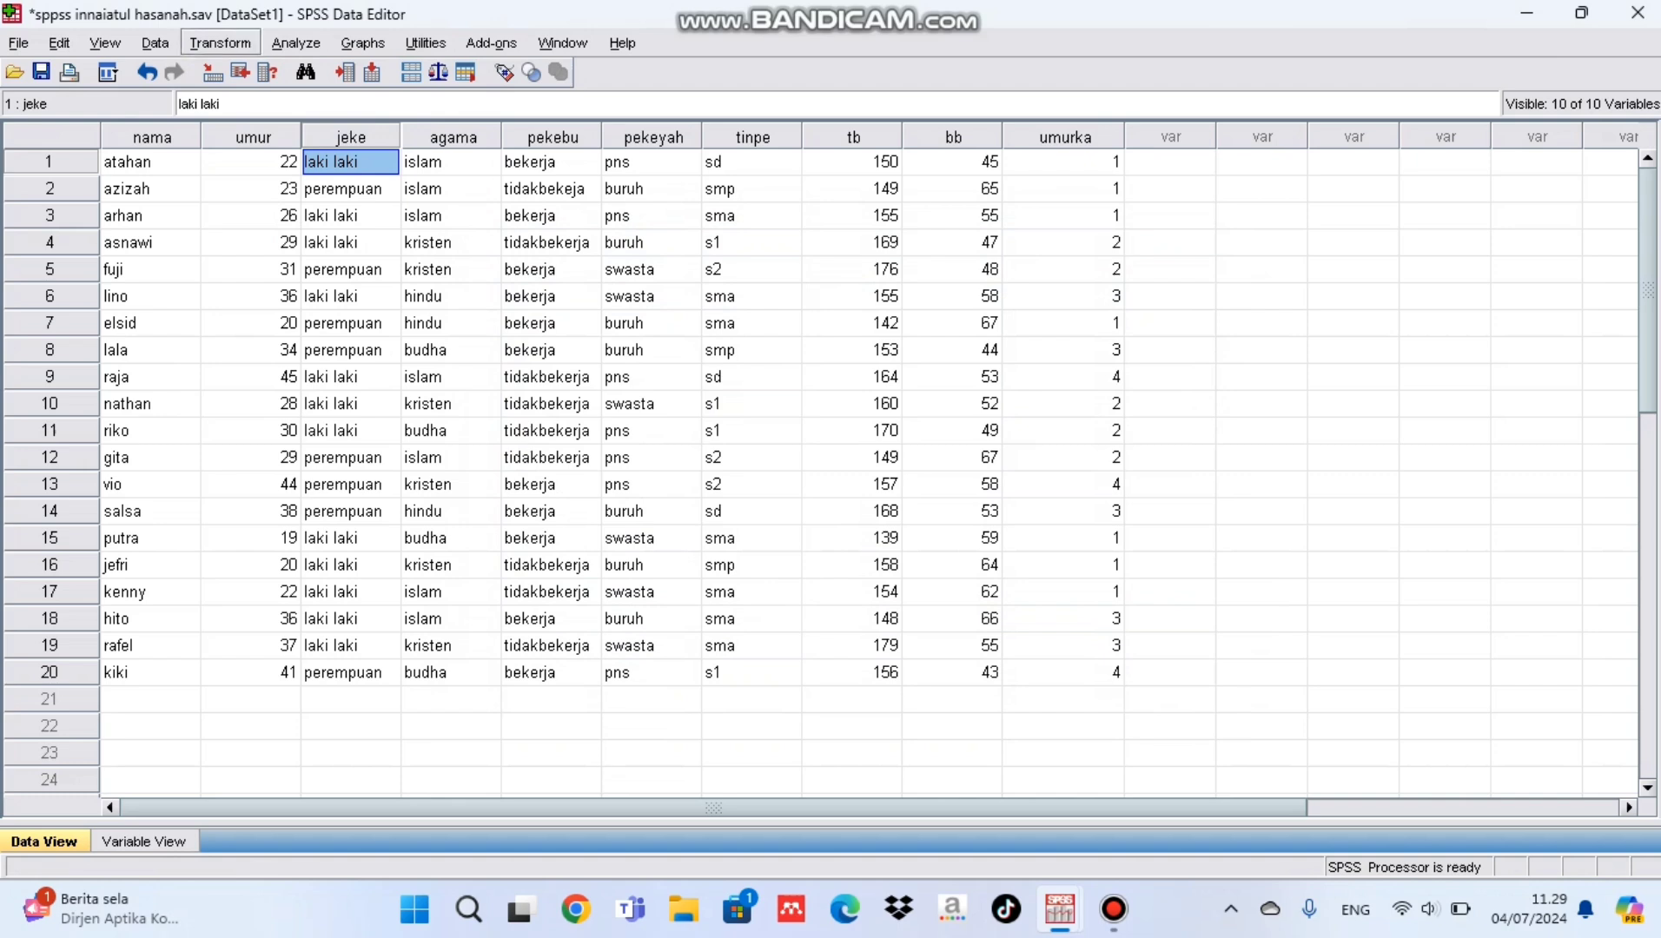
{"action": "left_click", "coordinate": [220, 42]}
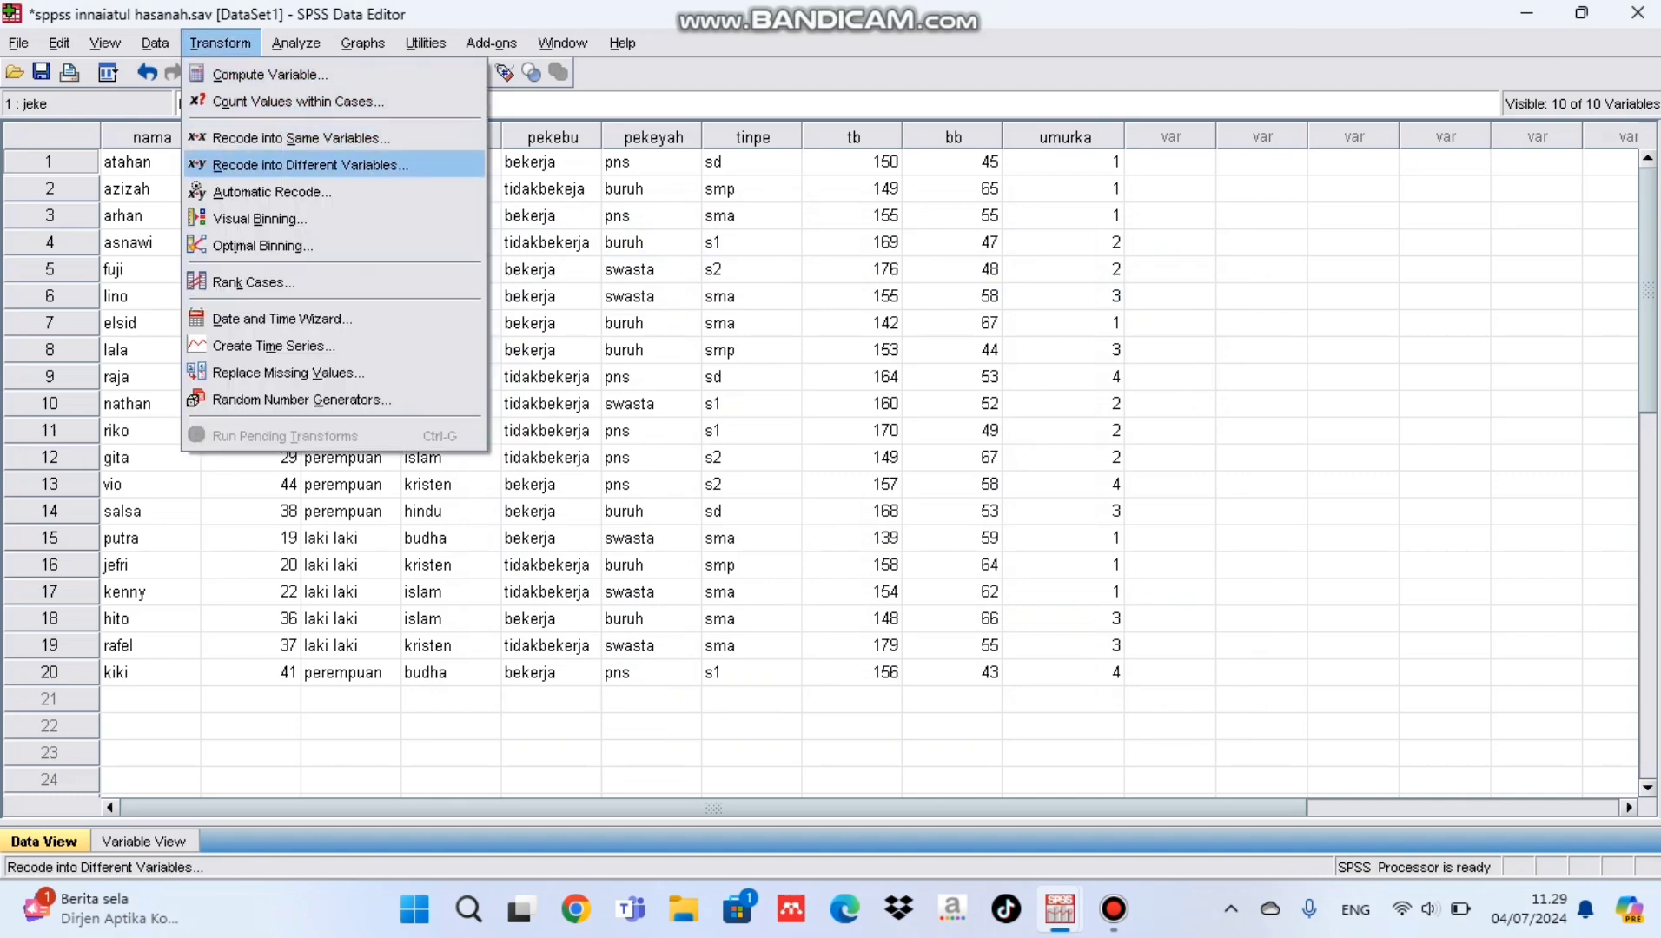
{"action": "left_click", "coordinate": [309, 164]}
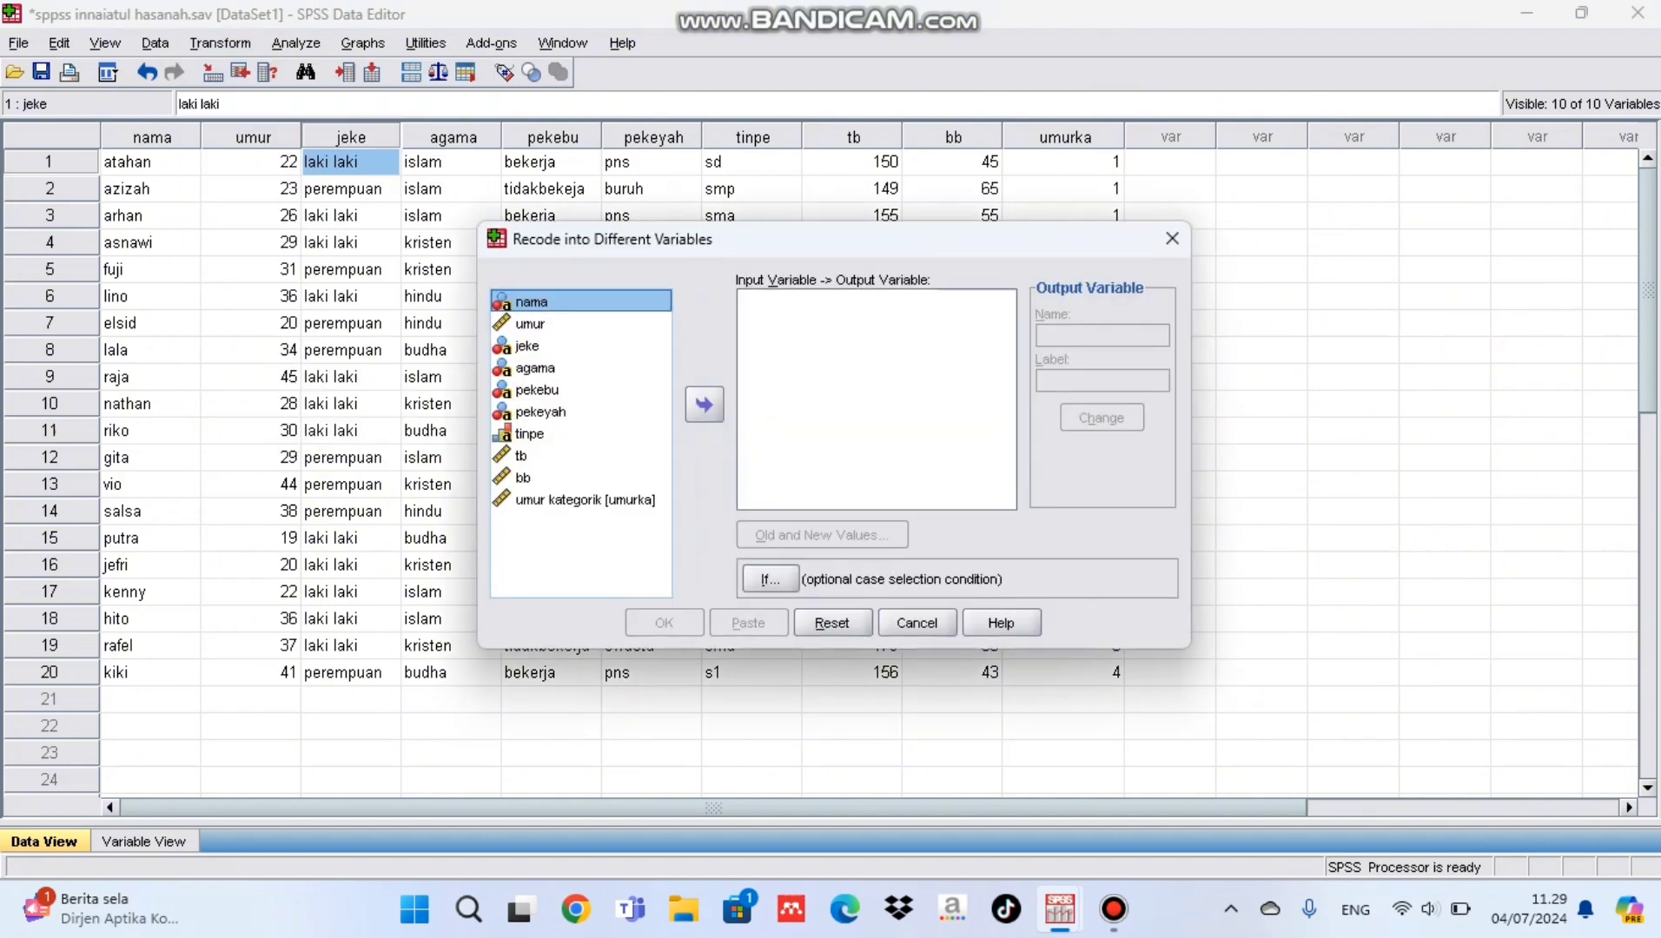
{"action": "left_click", "coordinate": [527, 346]}
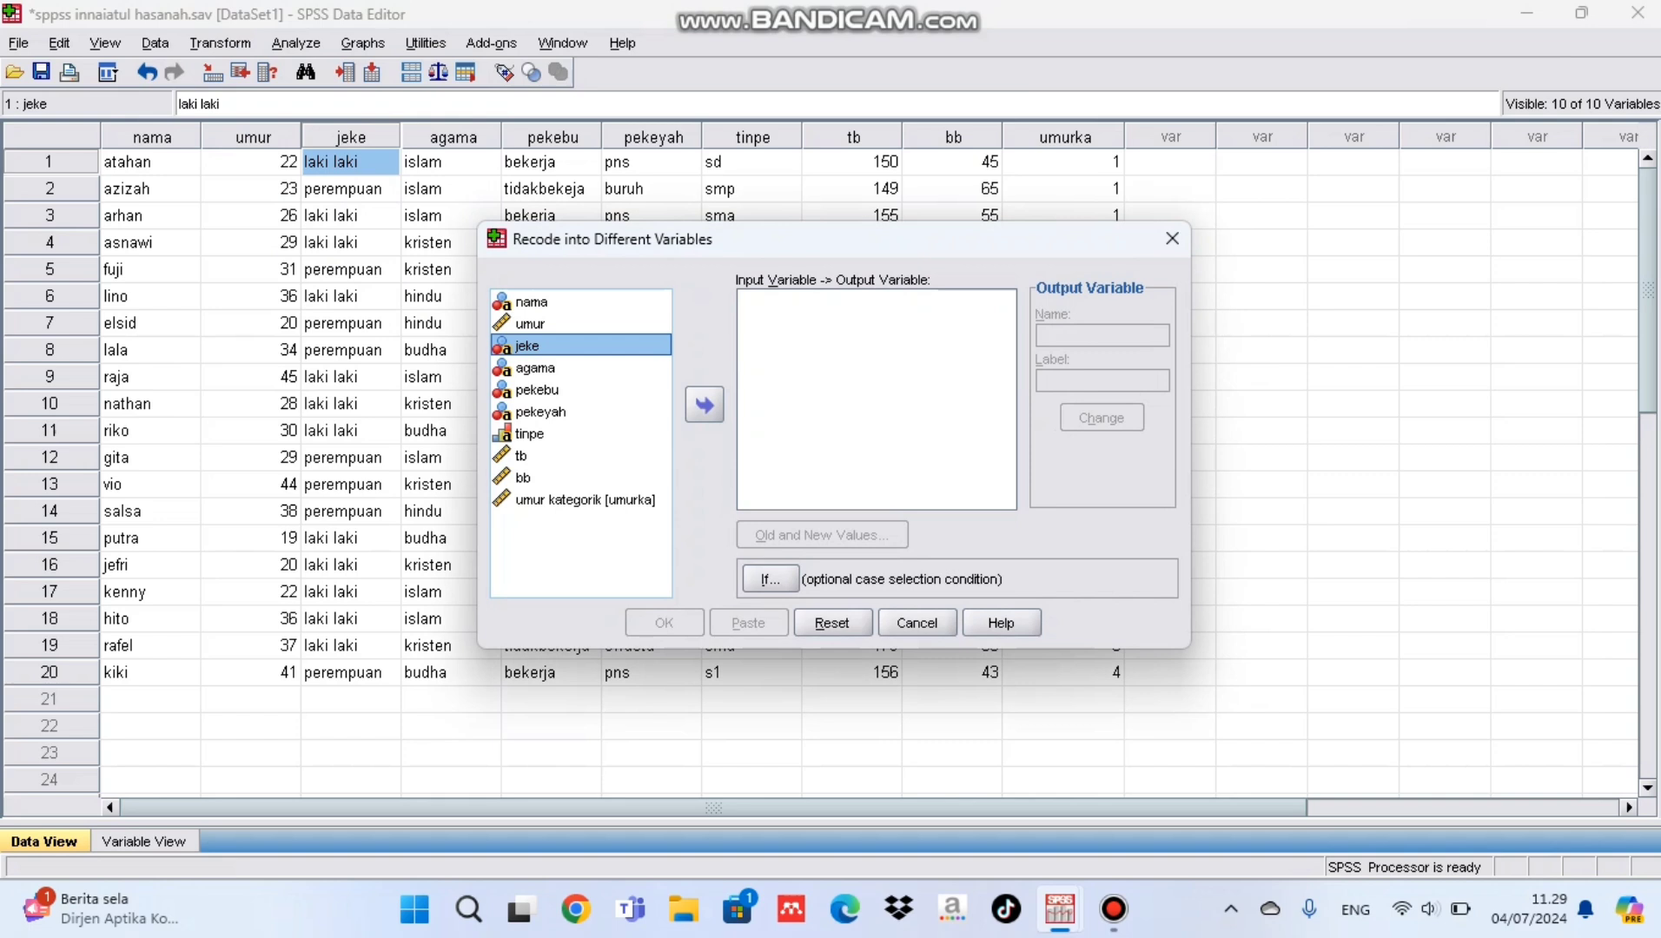
{"action": "left_click", "coordinate": [703, 404]}
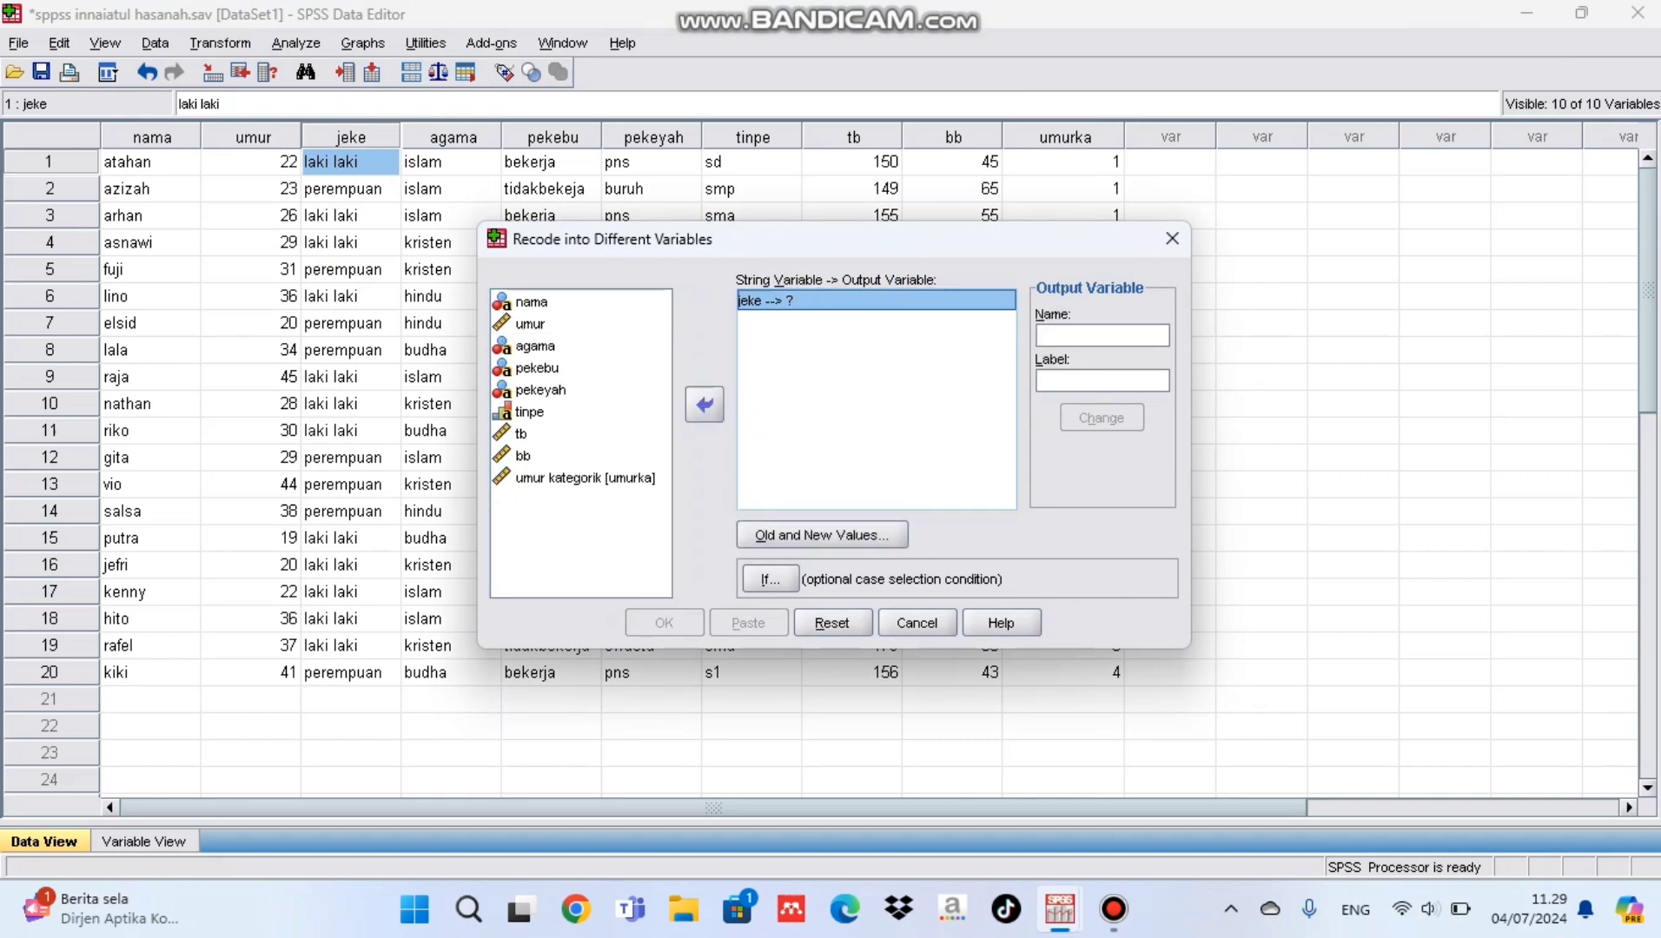
Step: Name the recode's output variable jekeka and label it "jekeka kategorik"
{"action": "left_click", "coordinate": [1101, 336]}
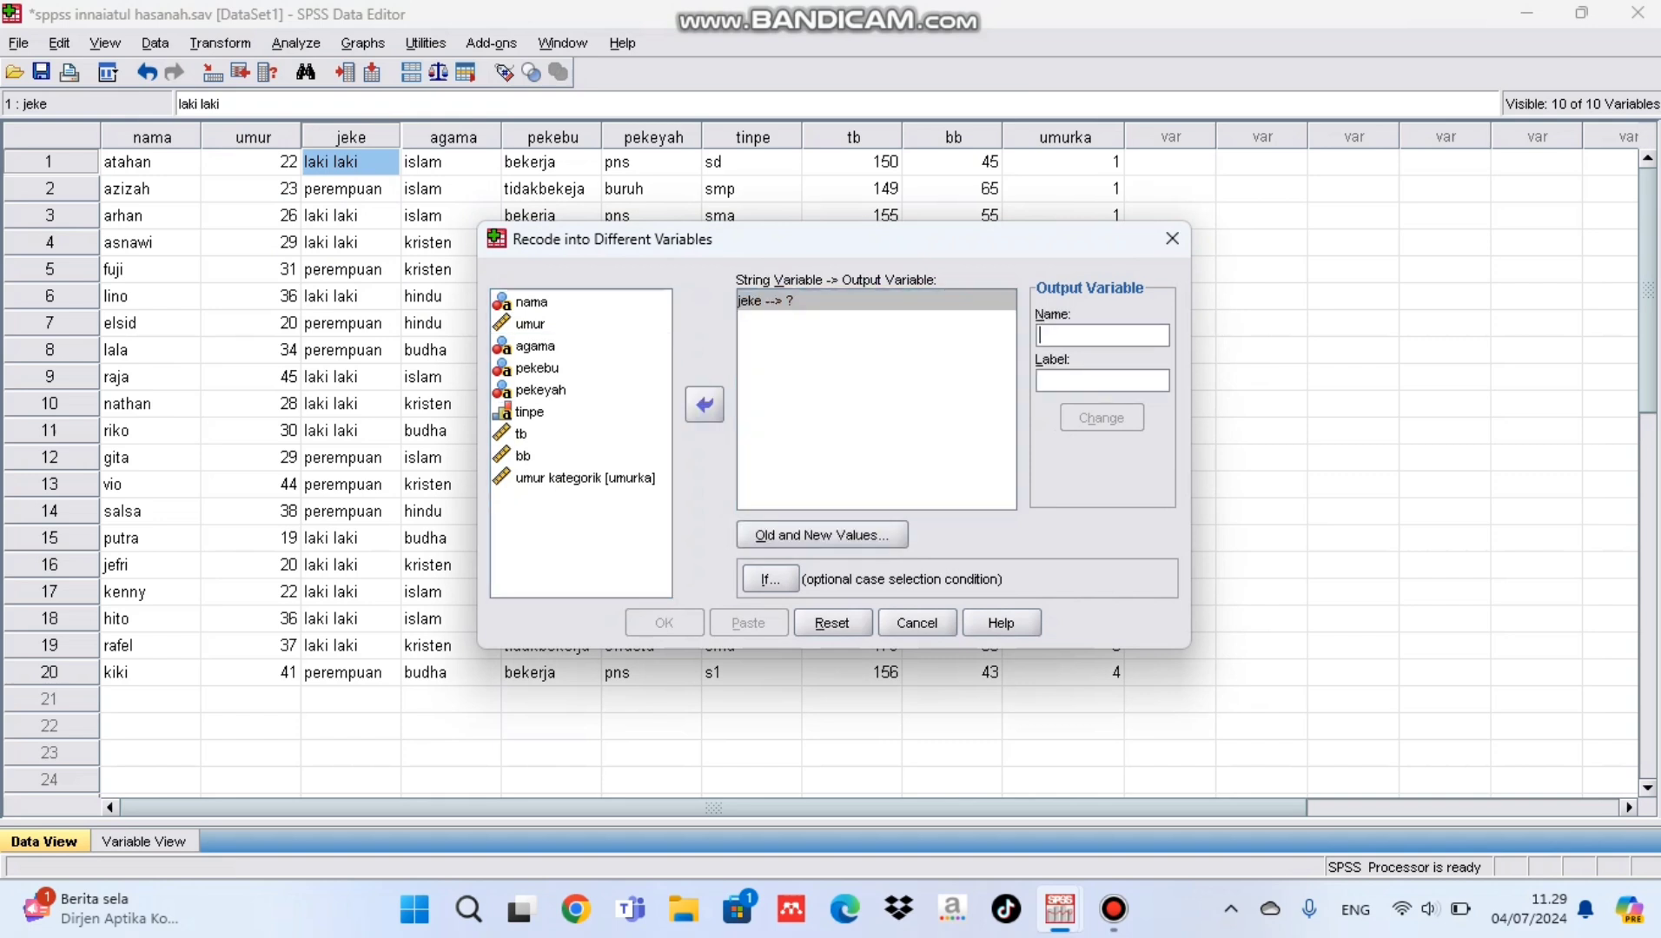
{"action": "type", "text": "jekeka"}
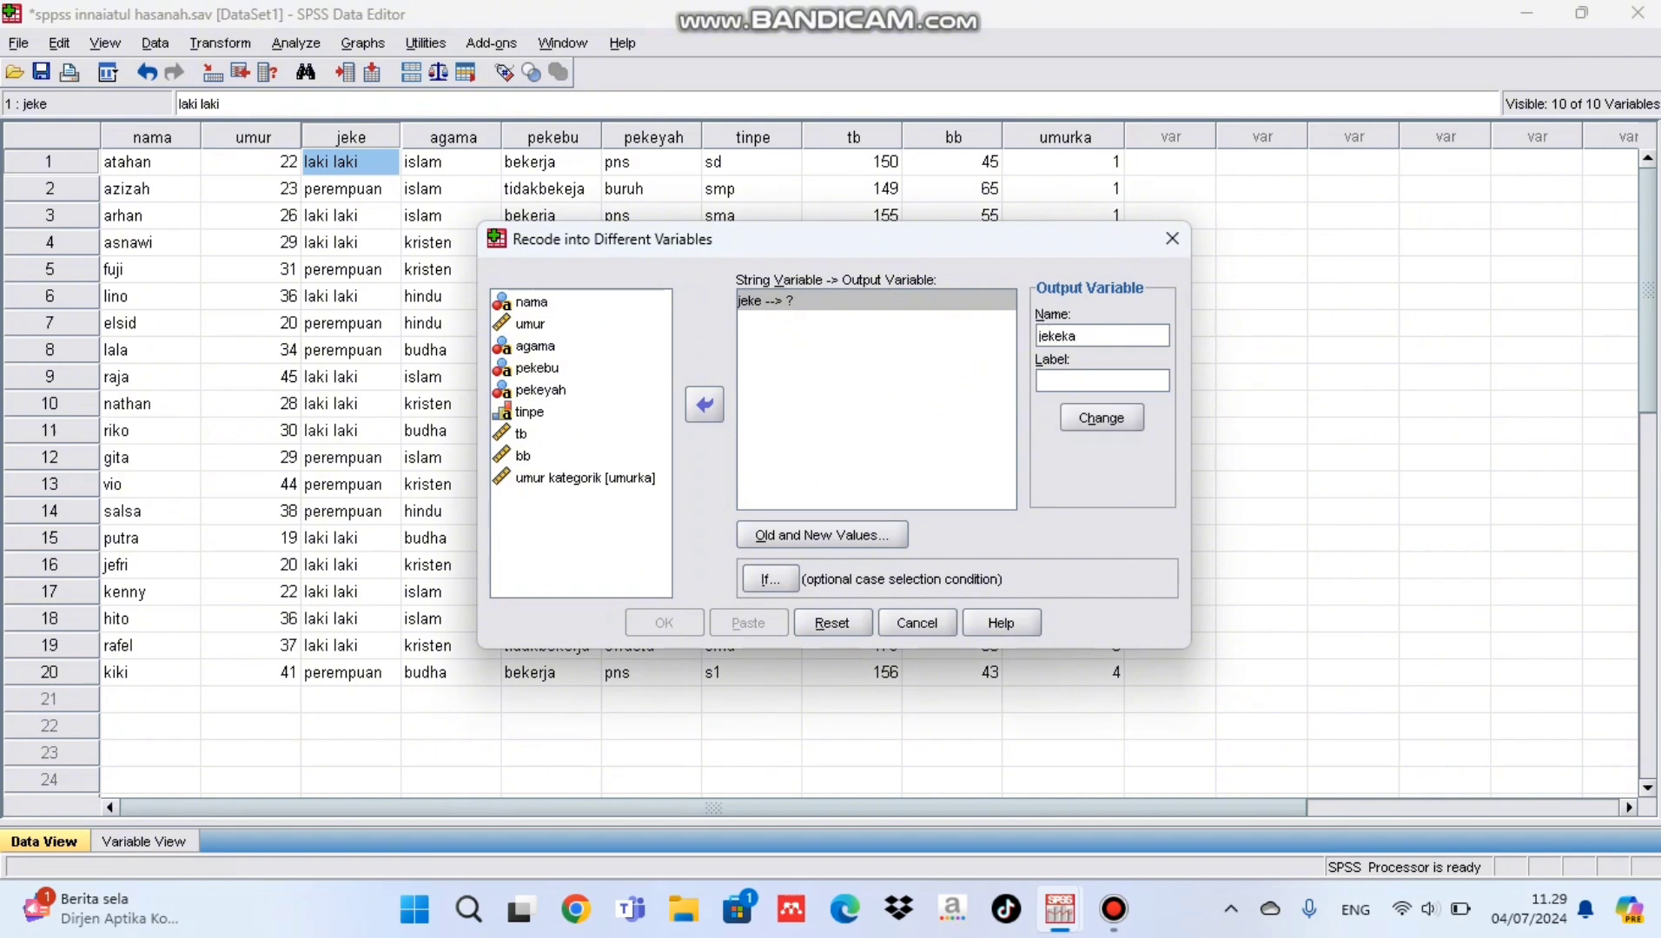
{"action": "type", "text": "jekeka kategorik"}
Step: Define the recode of old value perempuan to 1 and laki laki to 2
{"action": "left_click", "coordinate": [822, 536]}
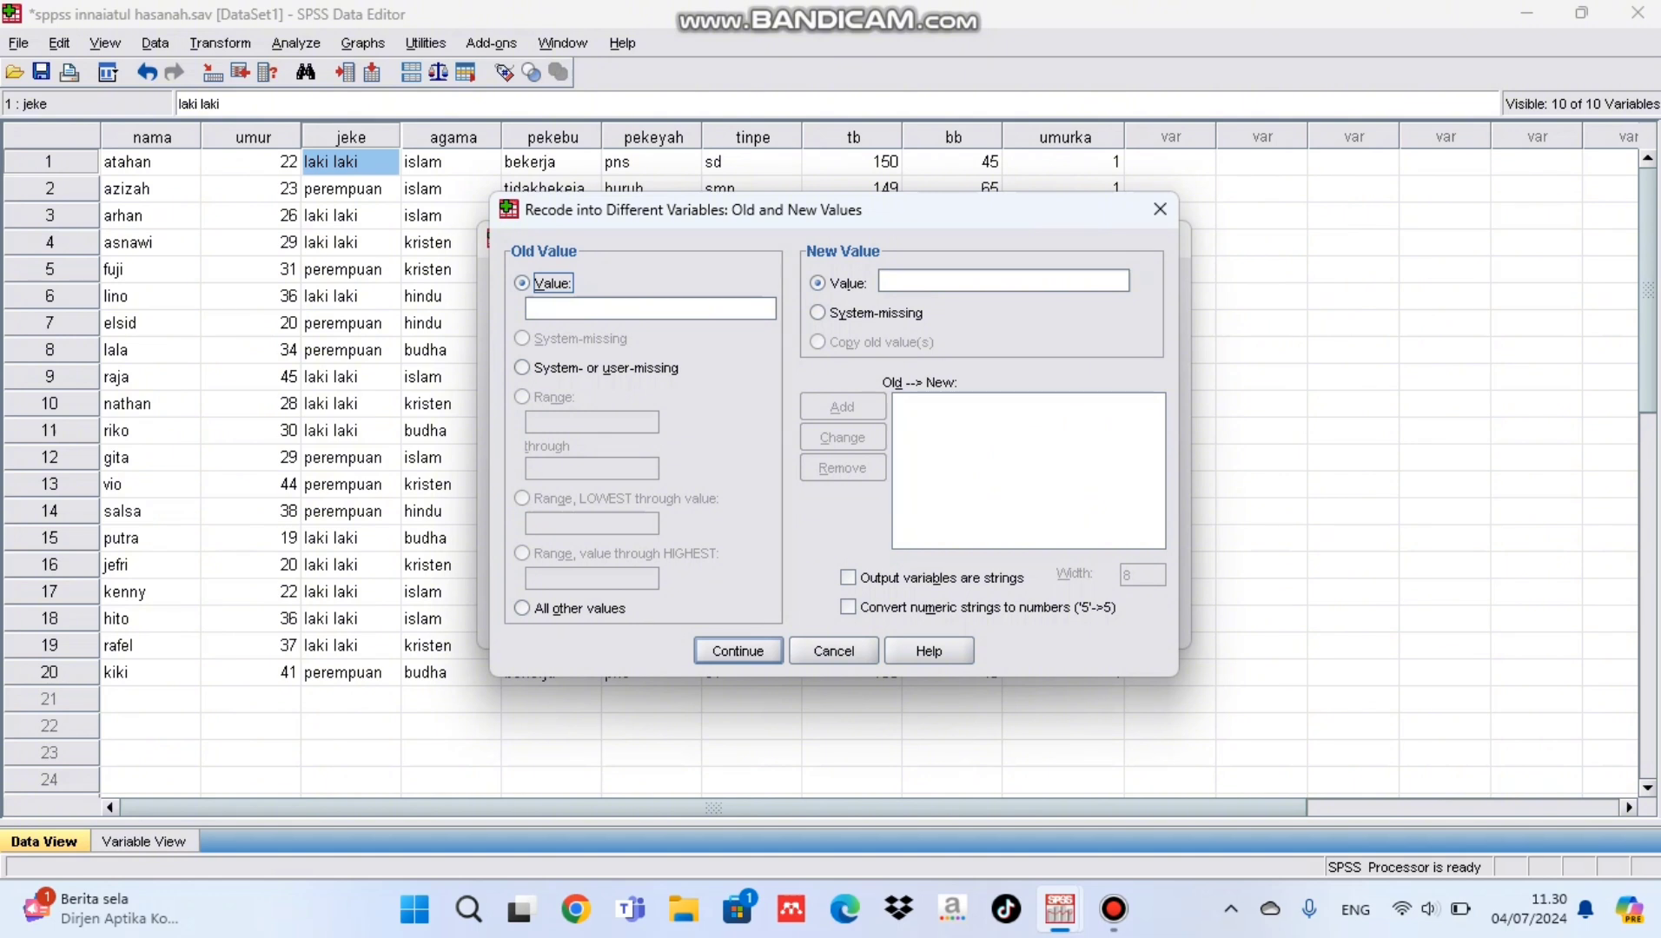
{"action": "left_click", "coordinate": [649, 308]}
{"action": "type", "text": "perempuan"}
{"action": "left_click", "coordinate": [1003, 280]}
{"action": "type", "text": "1"}
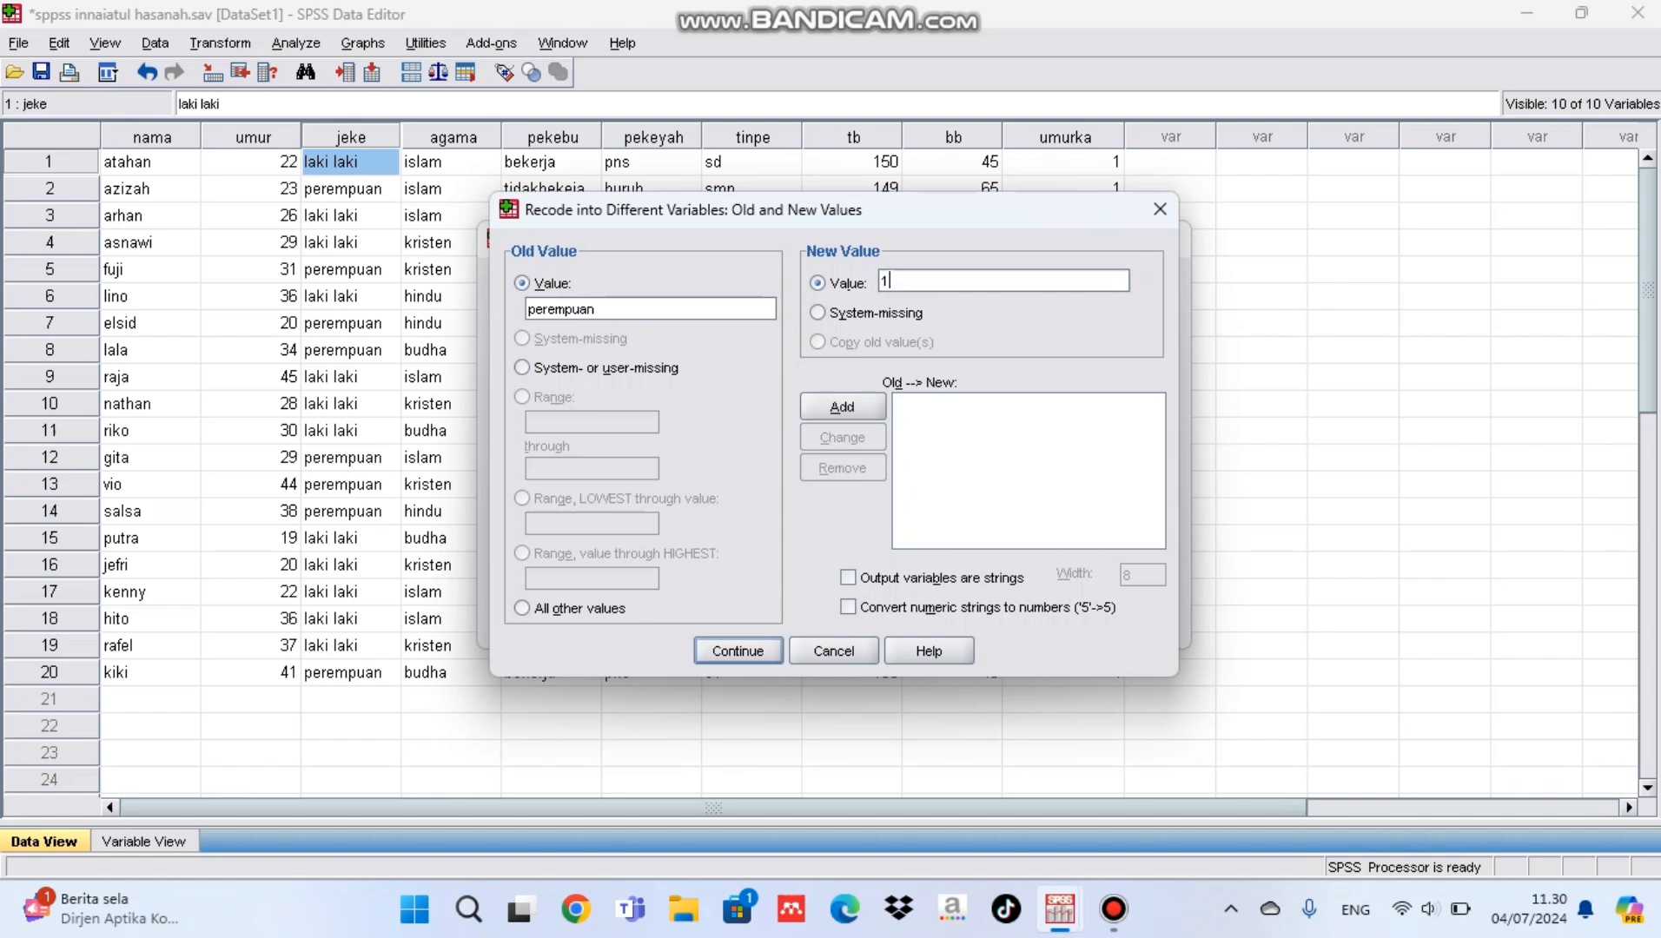
{"action": "key", "text": "alt+a"}
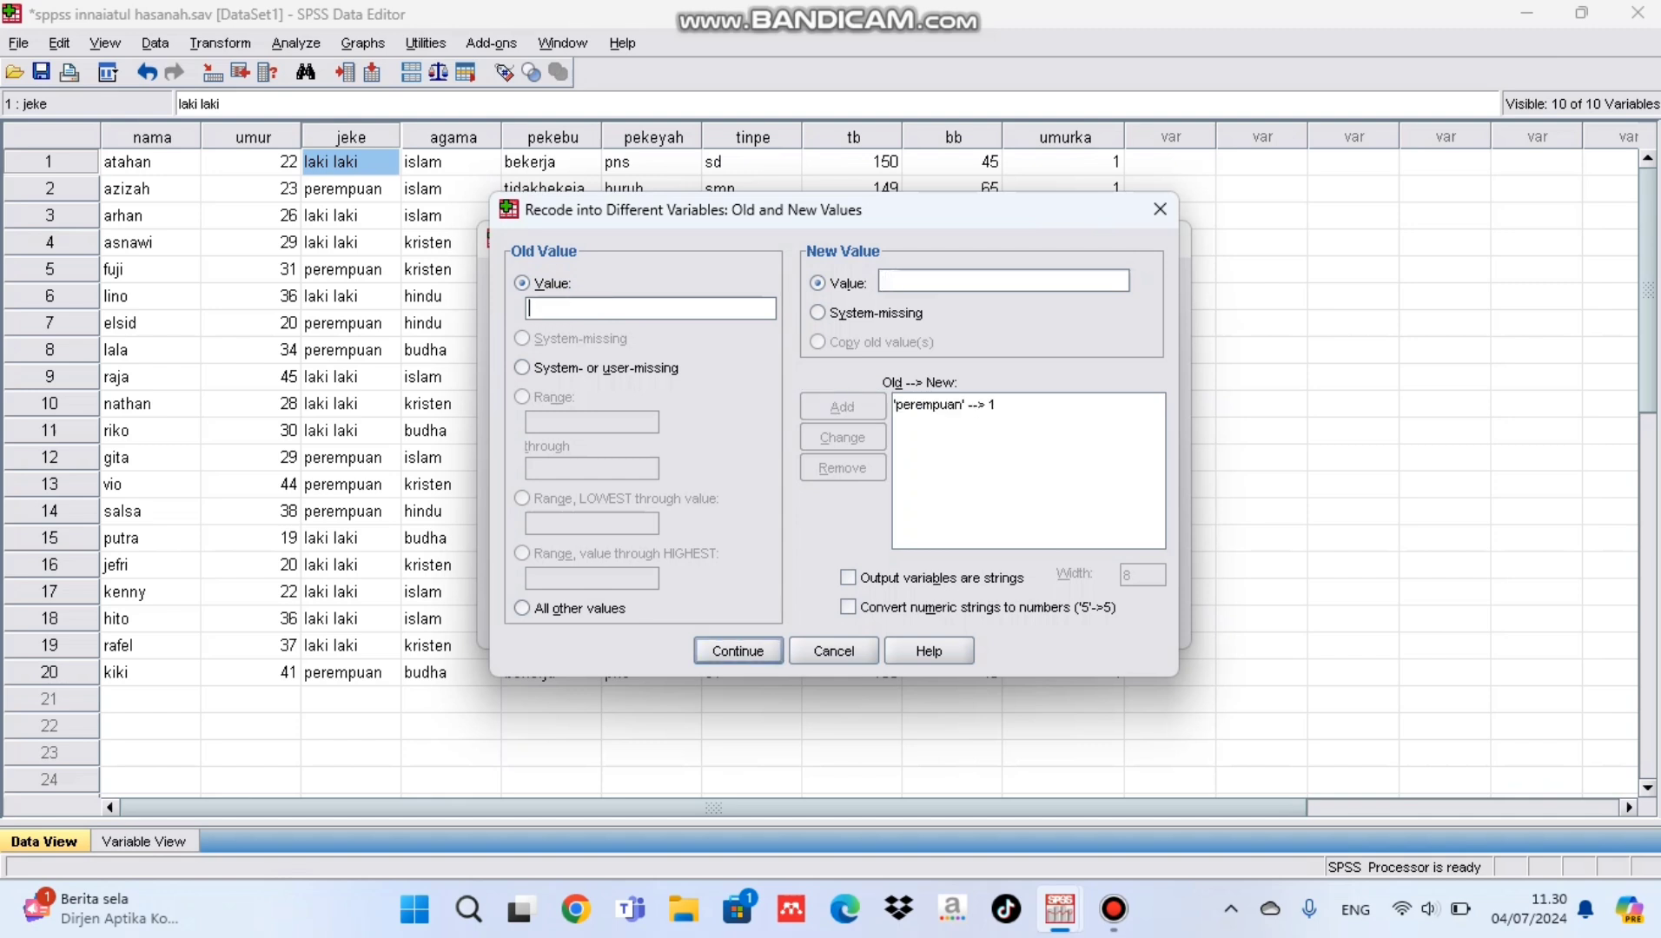
{"action": "type", "text": "laki laki"}
{"action": "left_click", "coordinate": [1003, 281]}
{"action": "type", "text": "2"}
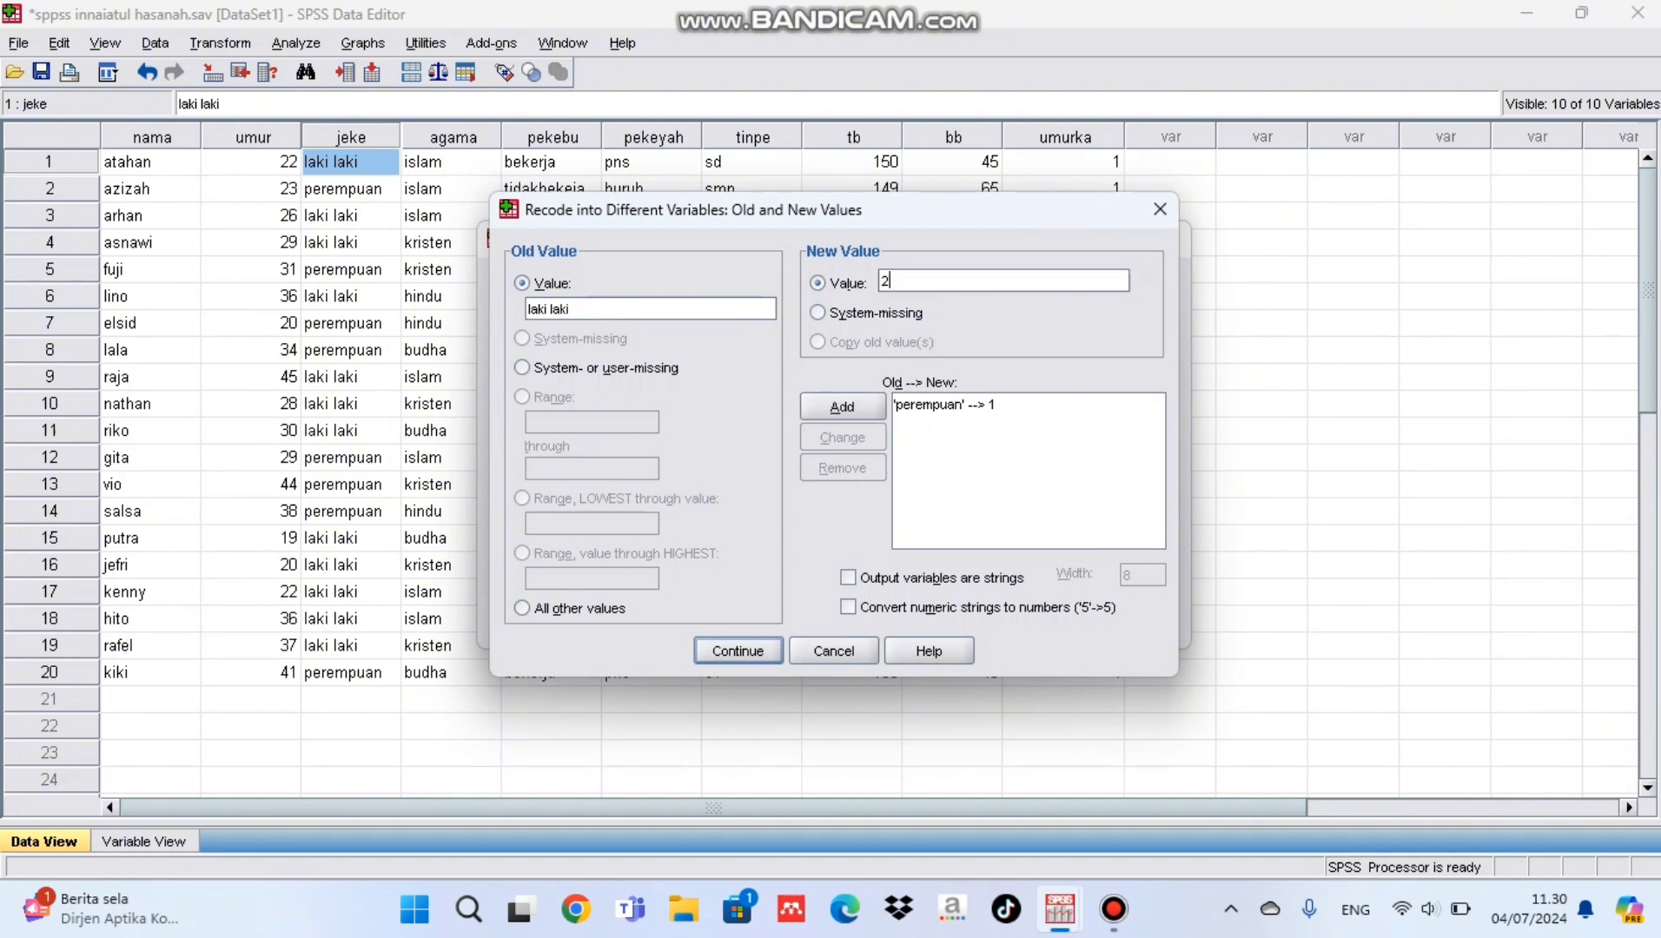
{"action": "key", "text": "alt+a"}
{"action": "key", "text": "Return"}
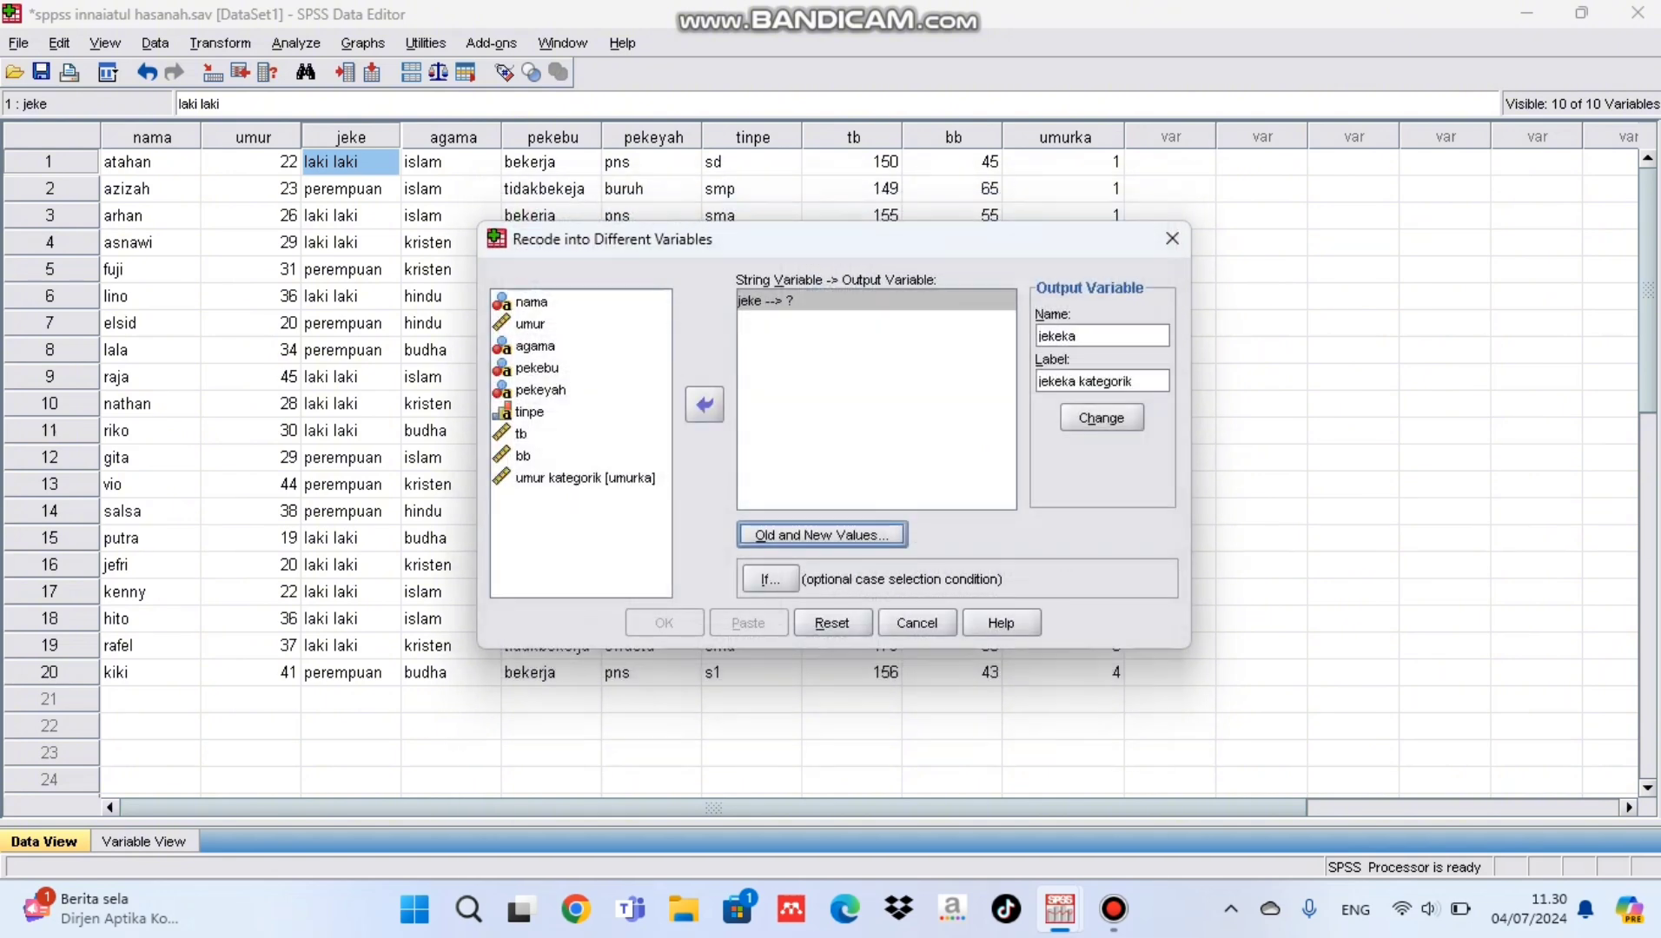
Step: Assign jekeka as the output of jeke, run the recode and check the new column in the dataset
{"action": "key", "text": "alt+h"}
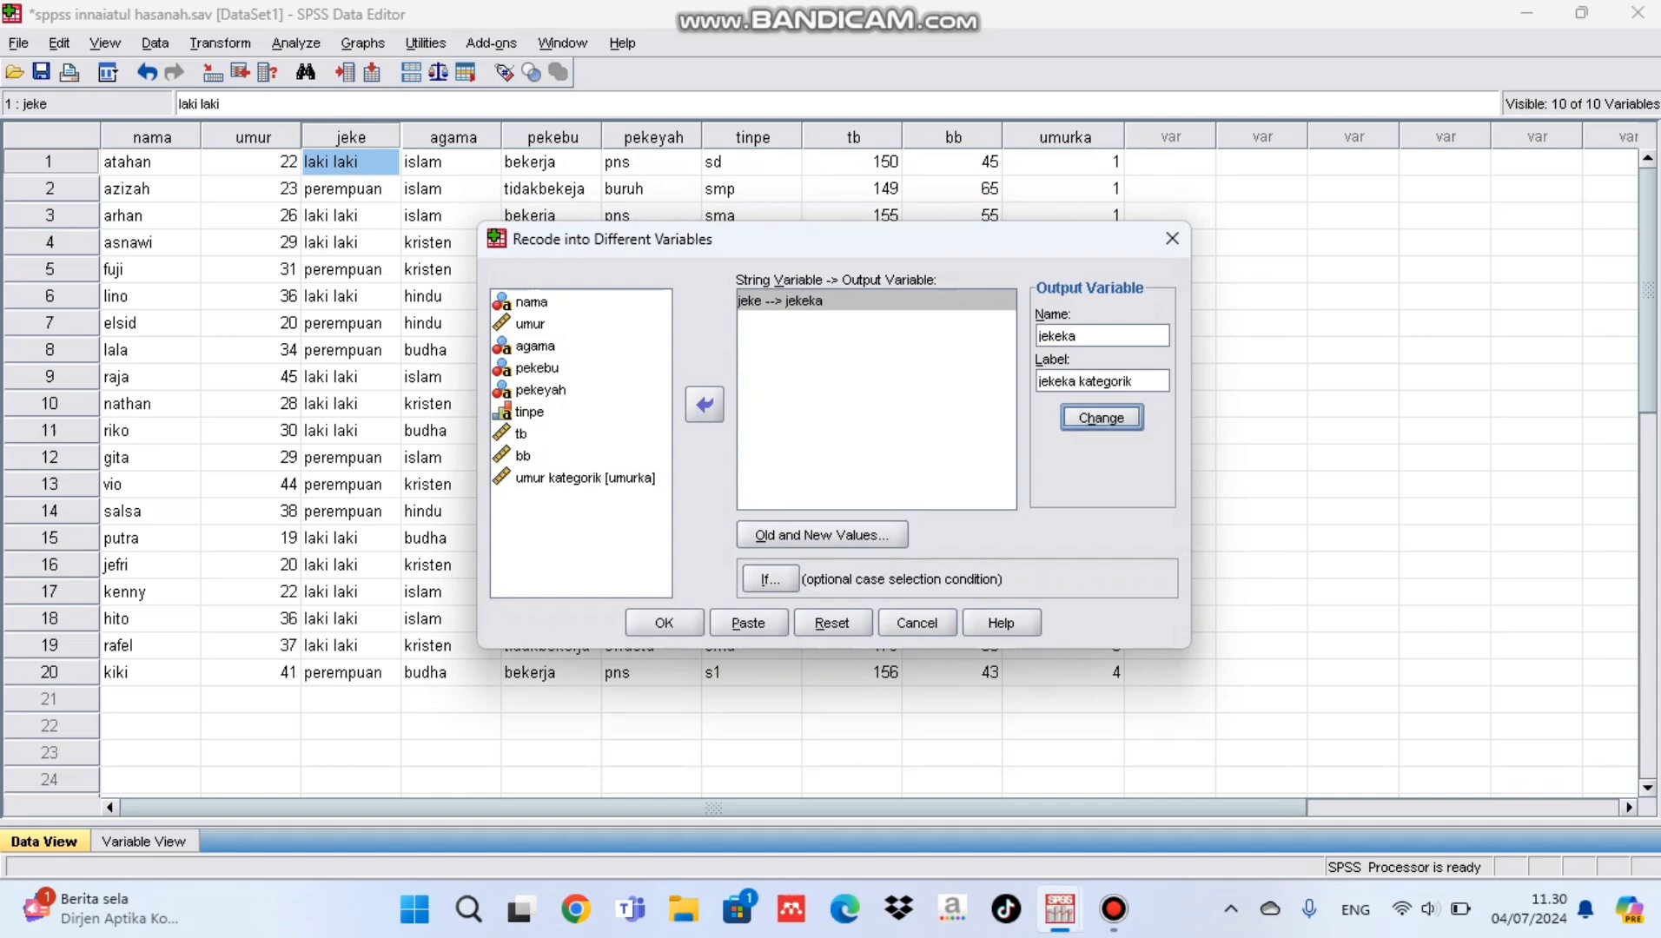
{"action": "key", "text": "Return"}
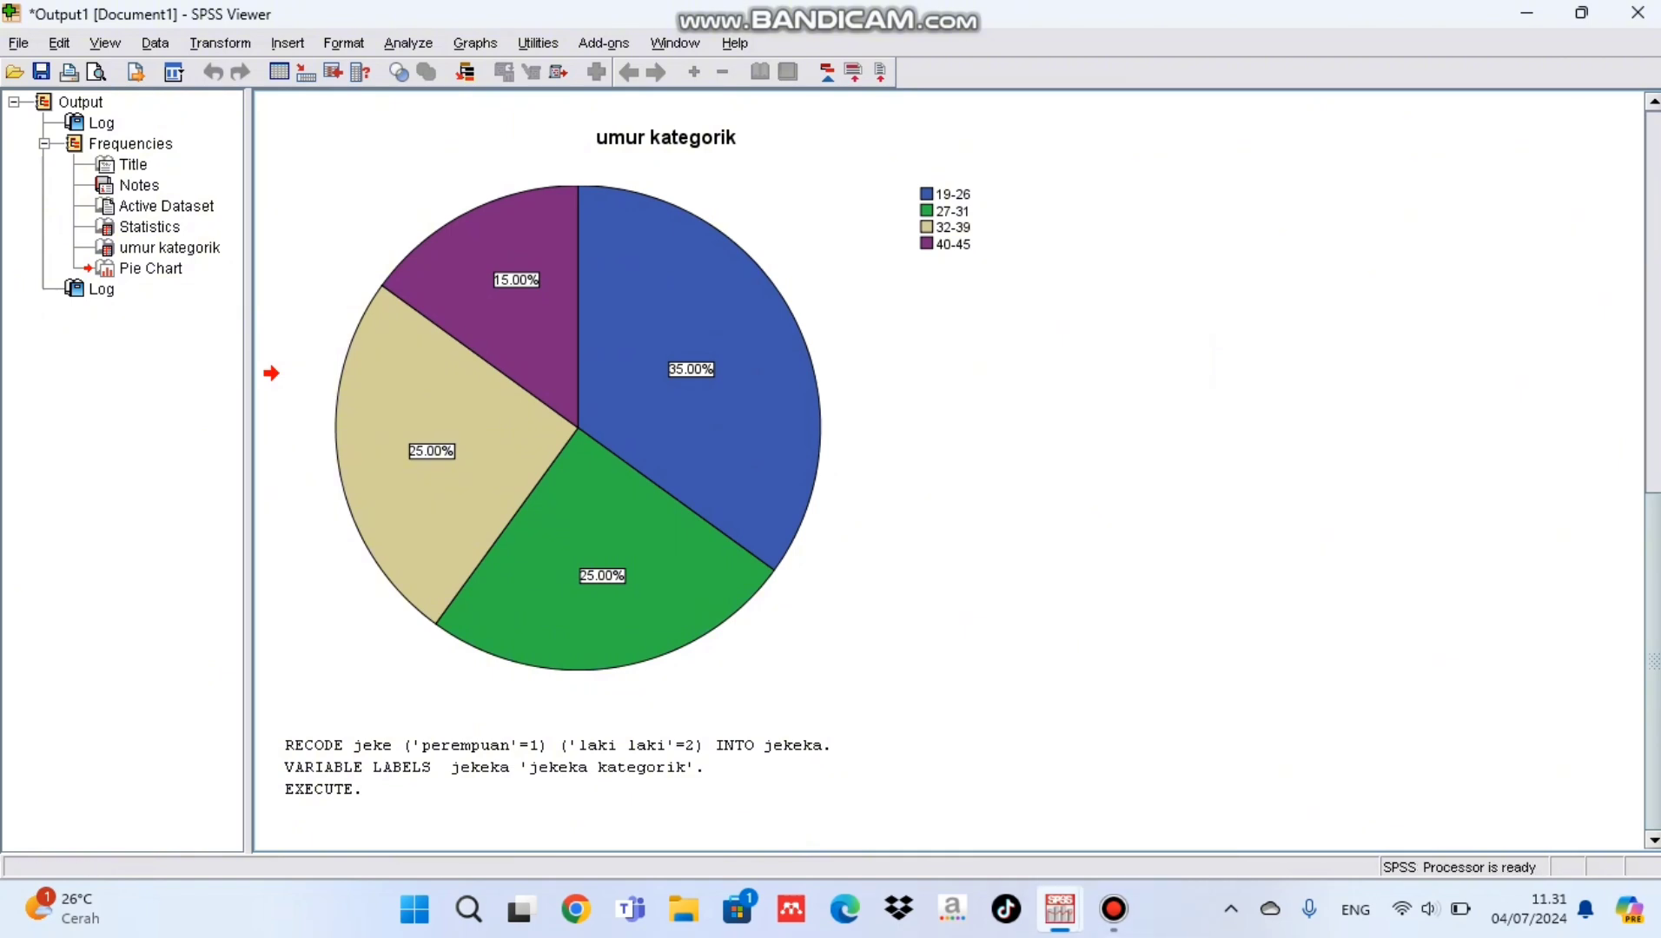
{"action": "mouse_move", "coordinate": [1059, 908]}
{"action": "left_click", "coordinate": [1190, 789]}
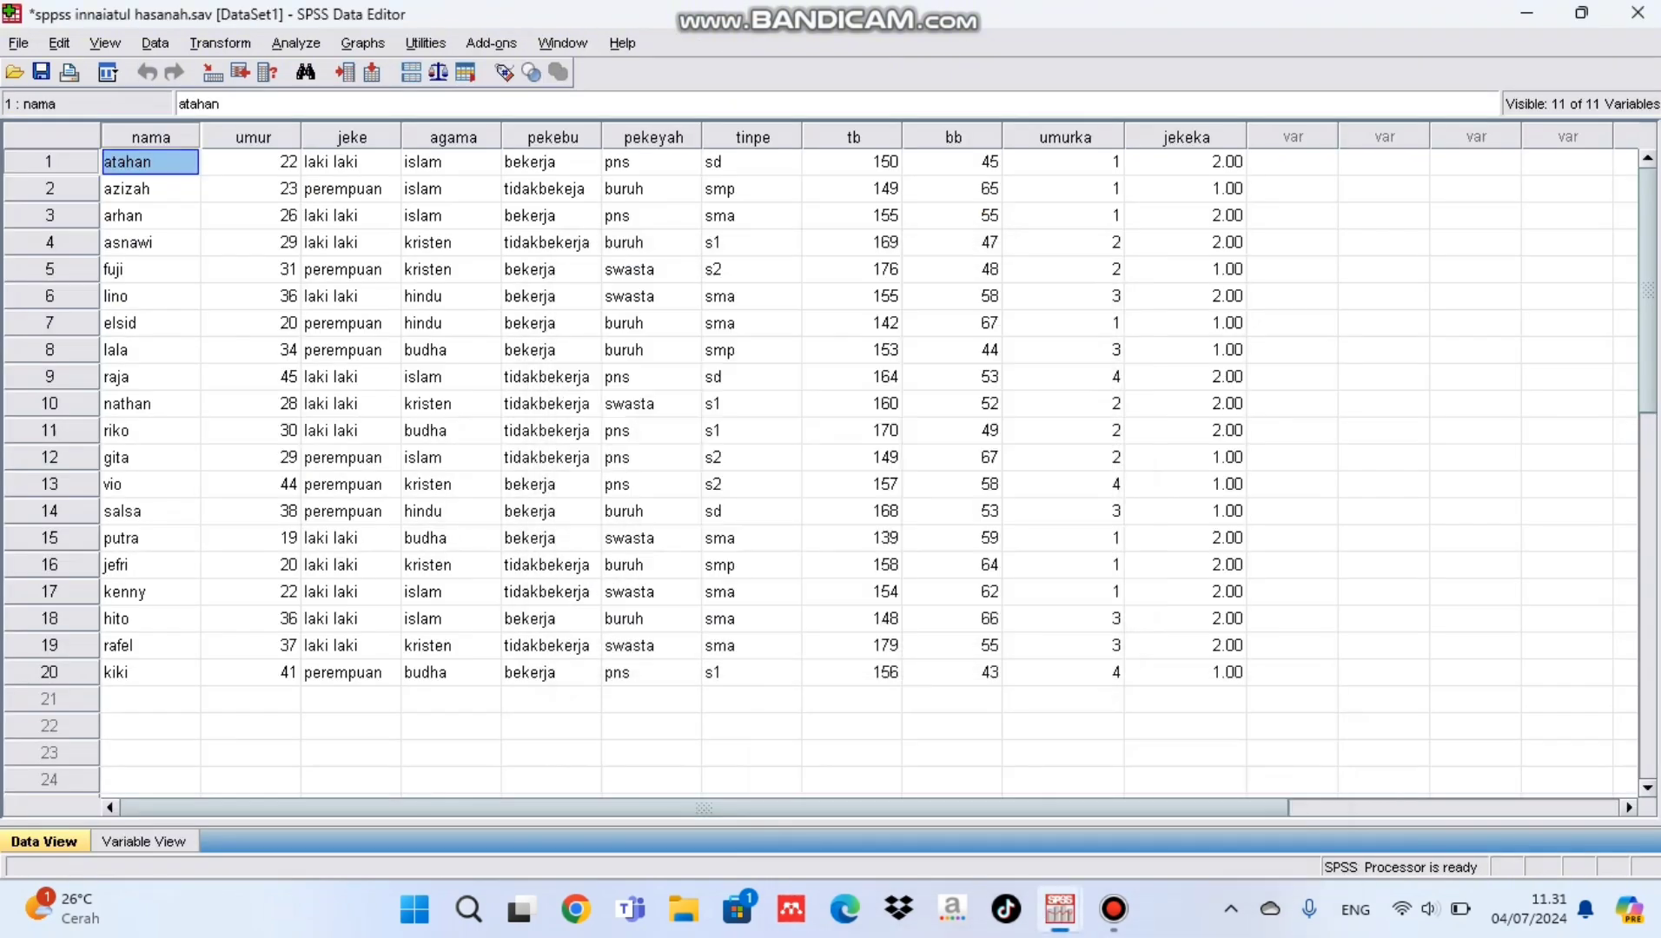
{"action": "left_click", "coordinate": [1185, 162]}
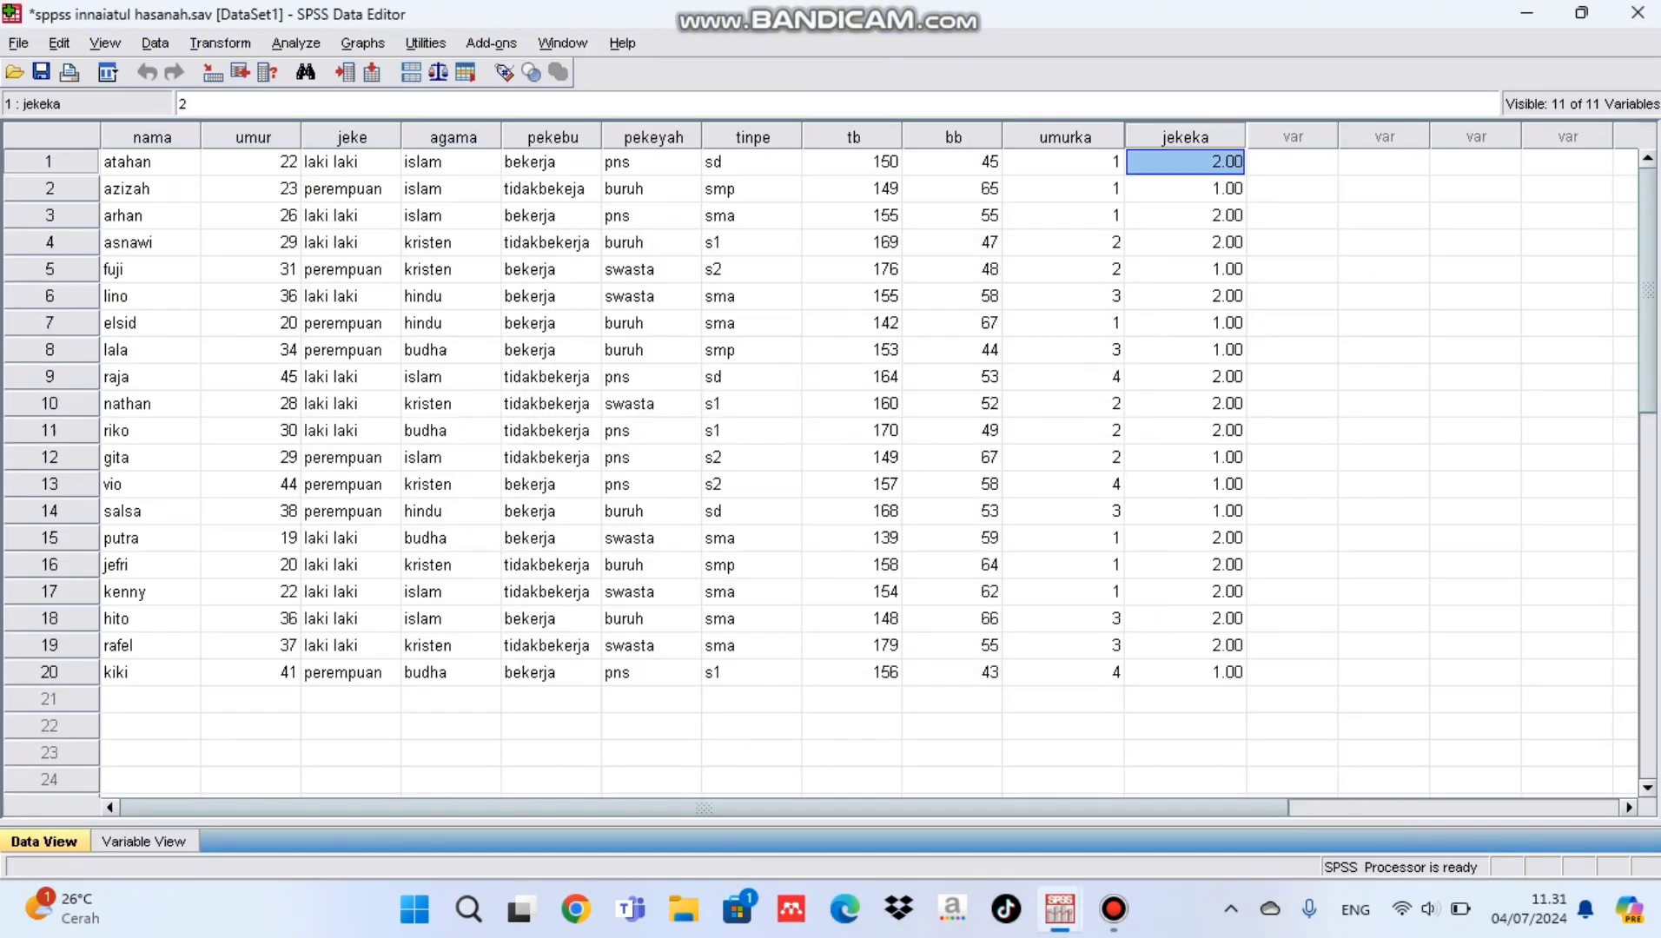
Step: Set the decimals of the variable jekeka to 0 in its variable definition
{"action": "left_click", "coordinate": [143, 841]}
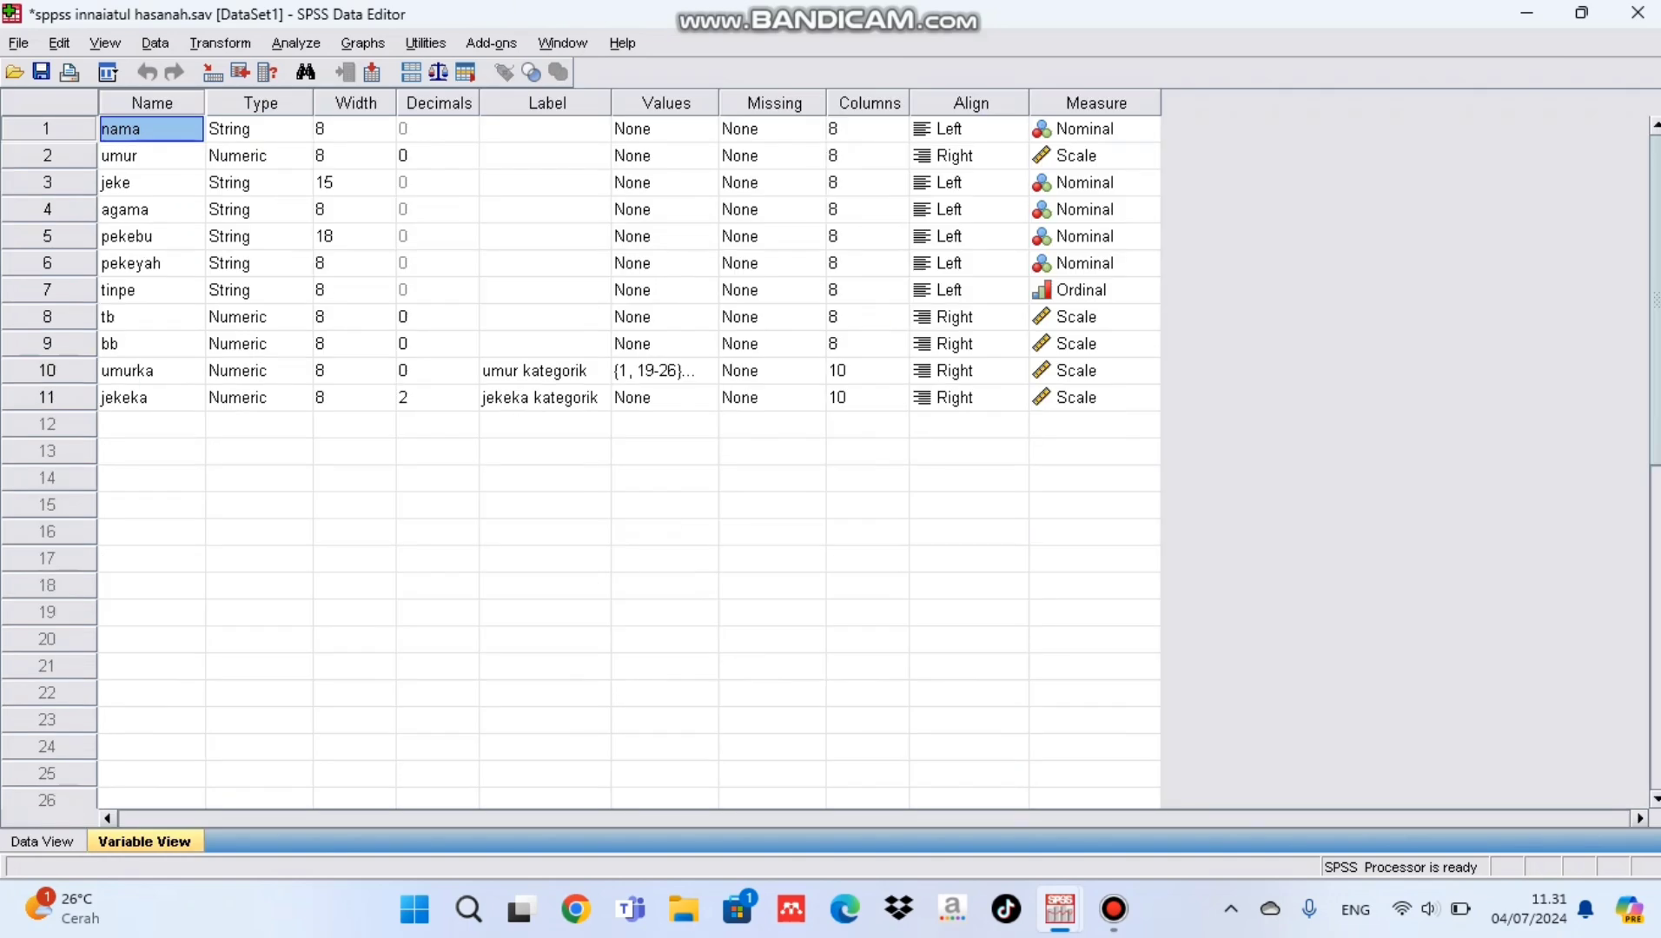
{"action": "left_click", "coordinate": [437, 398]}
{"action": "double_click", "coordinate": [468, 404]}
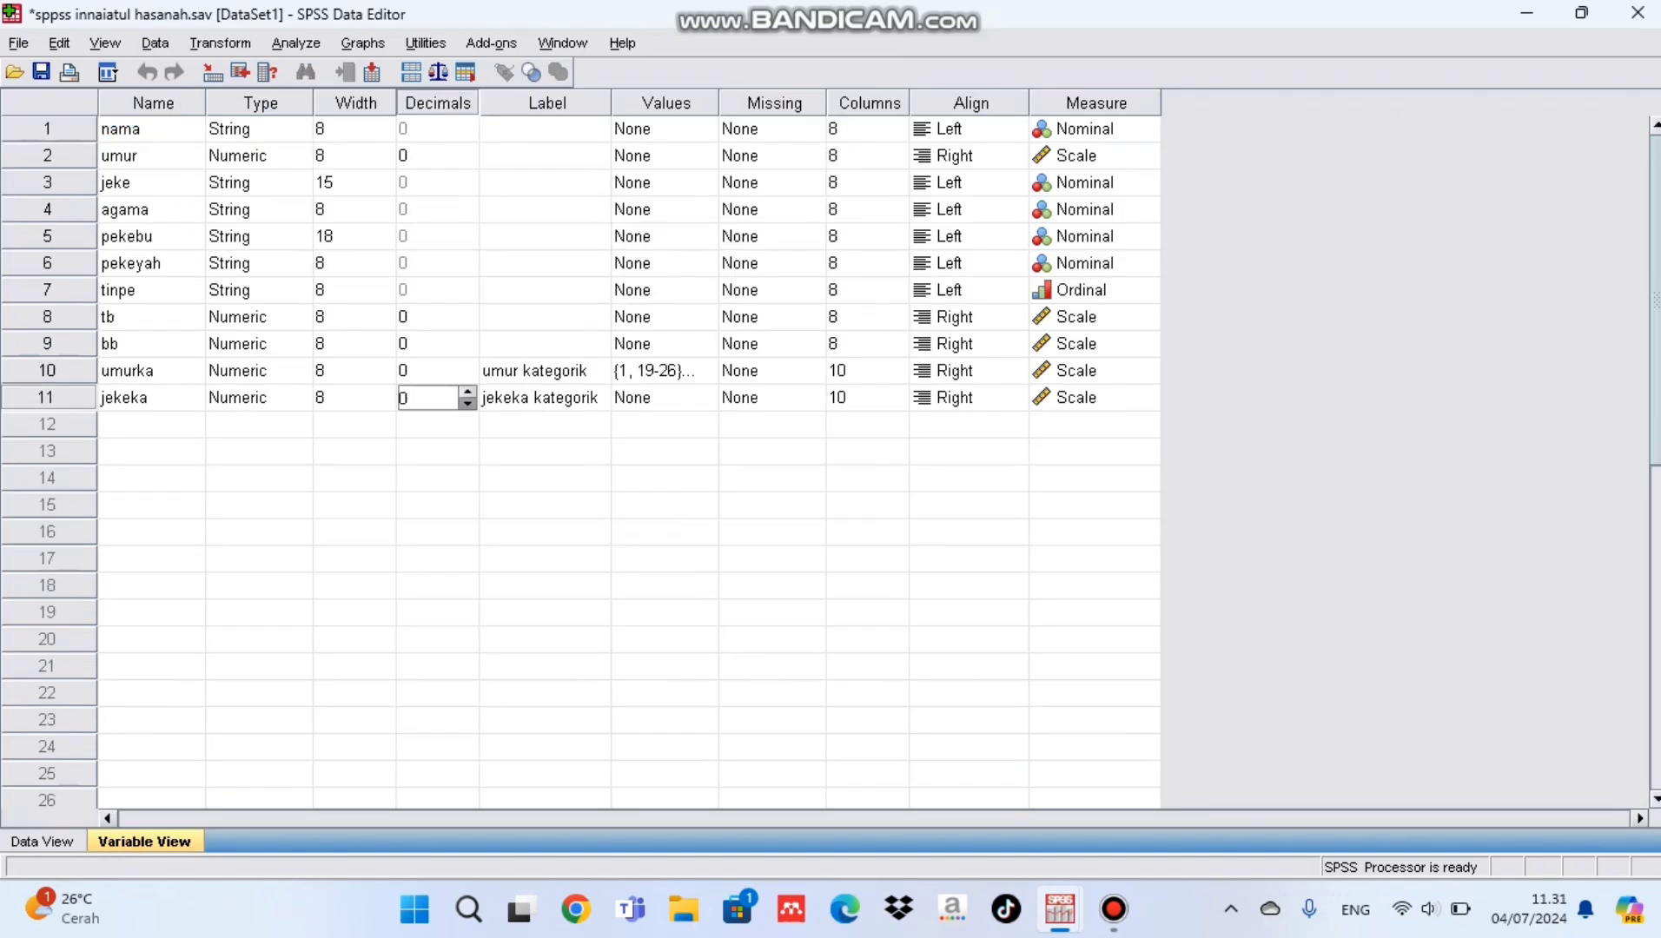
Step: Define the value labels of jekeka as 1 = perempuan and 2 = laki laki
{"action": "left_click", "coordinate": [664, 398]}
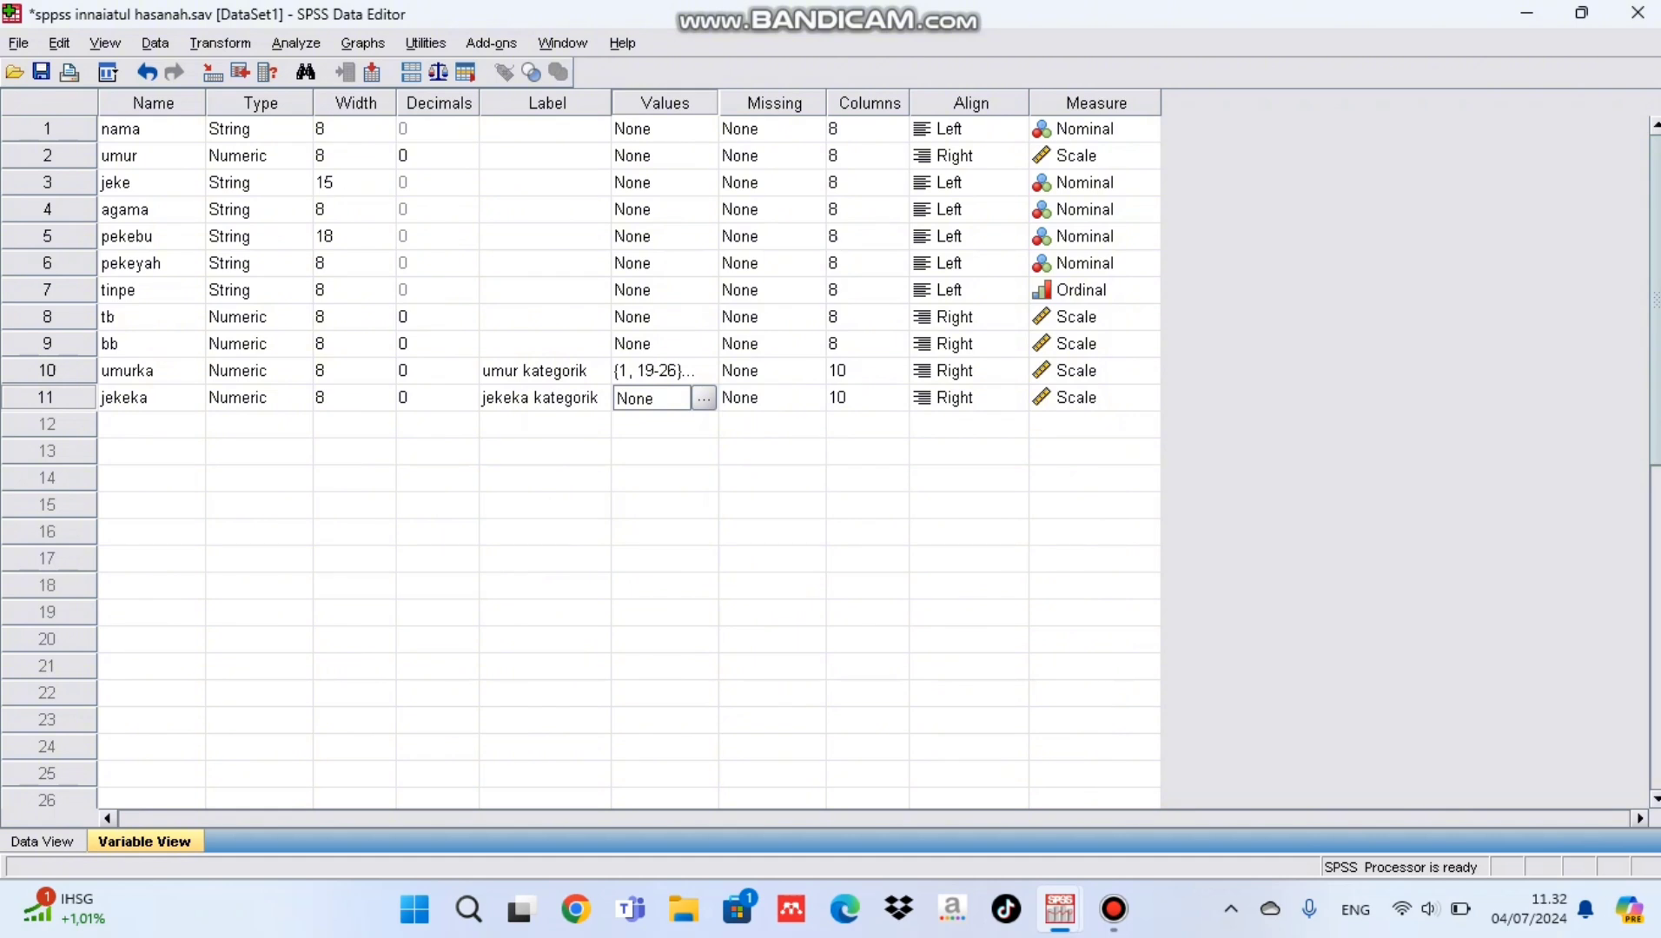
{"action": "left_click", "coordinate": [704, 399]}
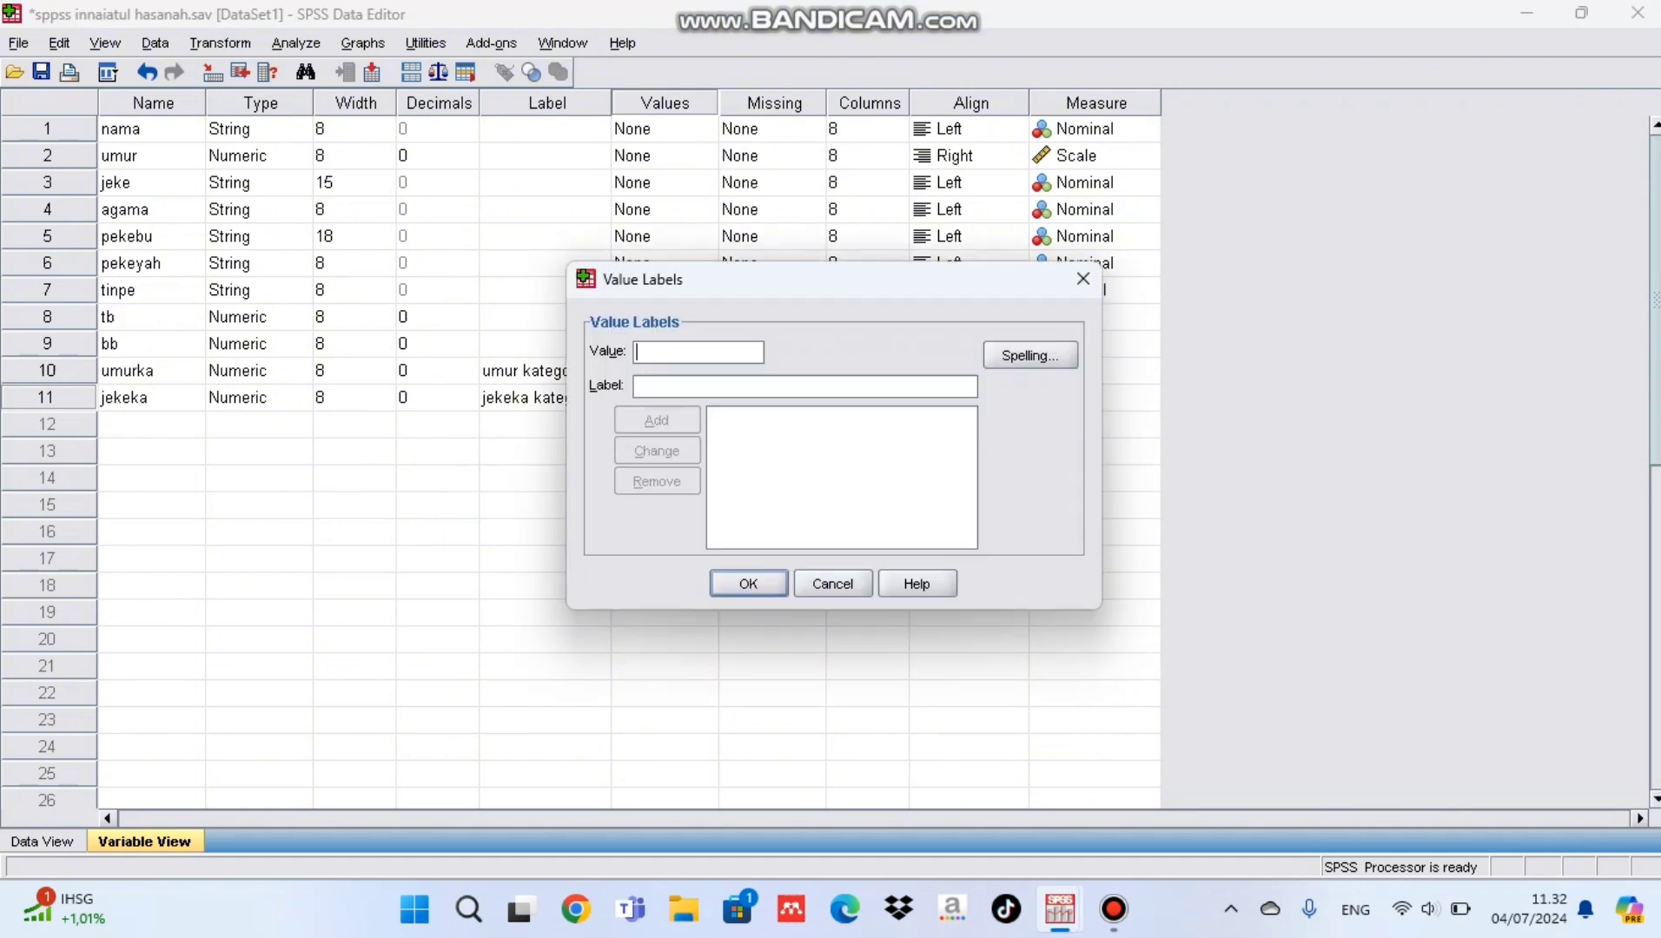
{"action": "type", "text": "1"}
{"action": "type", "text": "perempuan"}
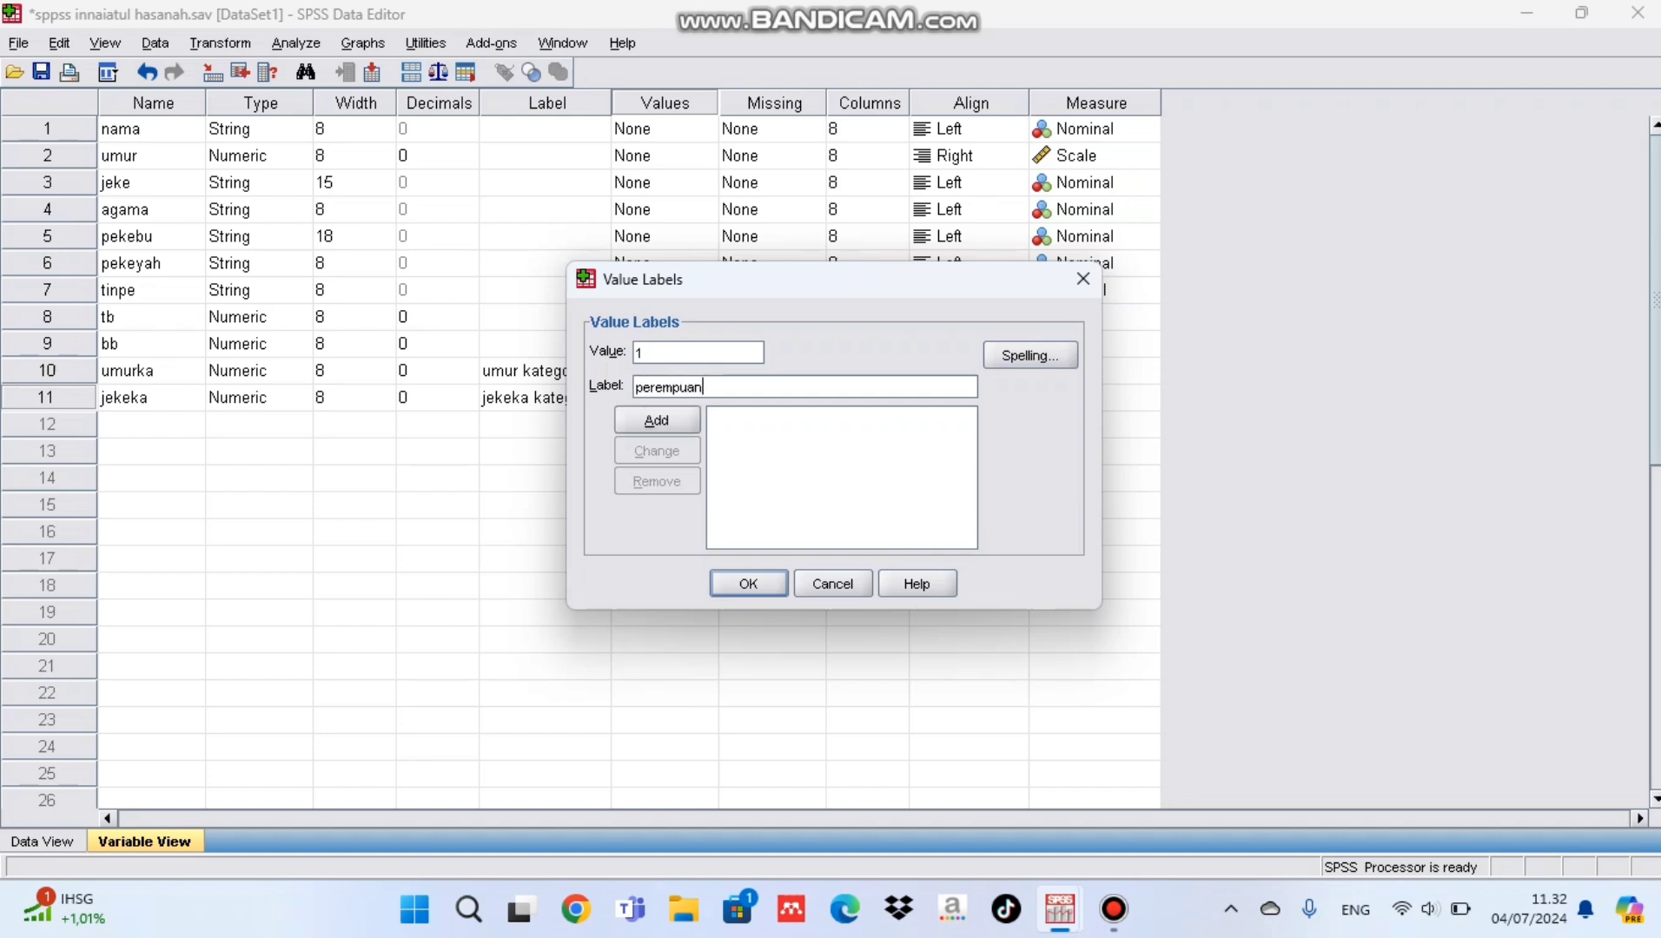
{"action": "key", "text": "alt+a"}
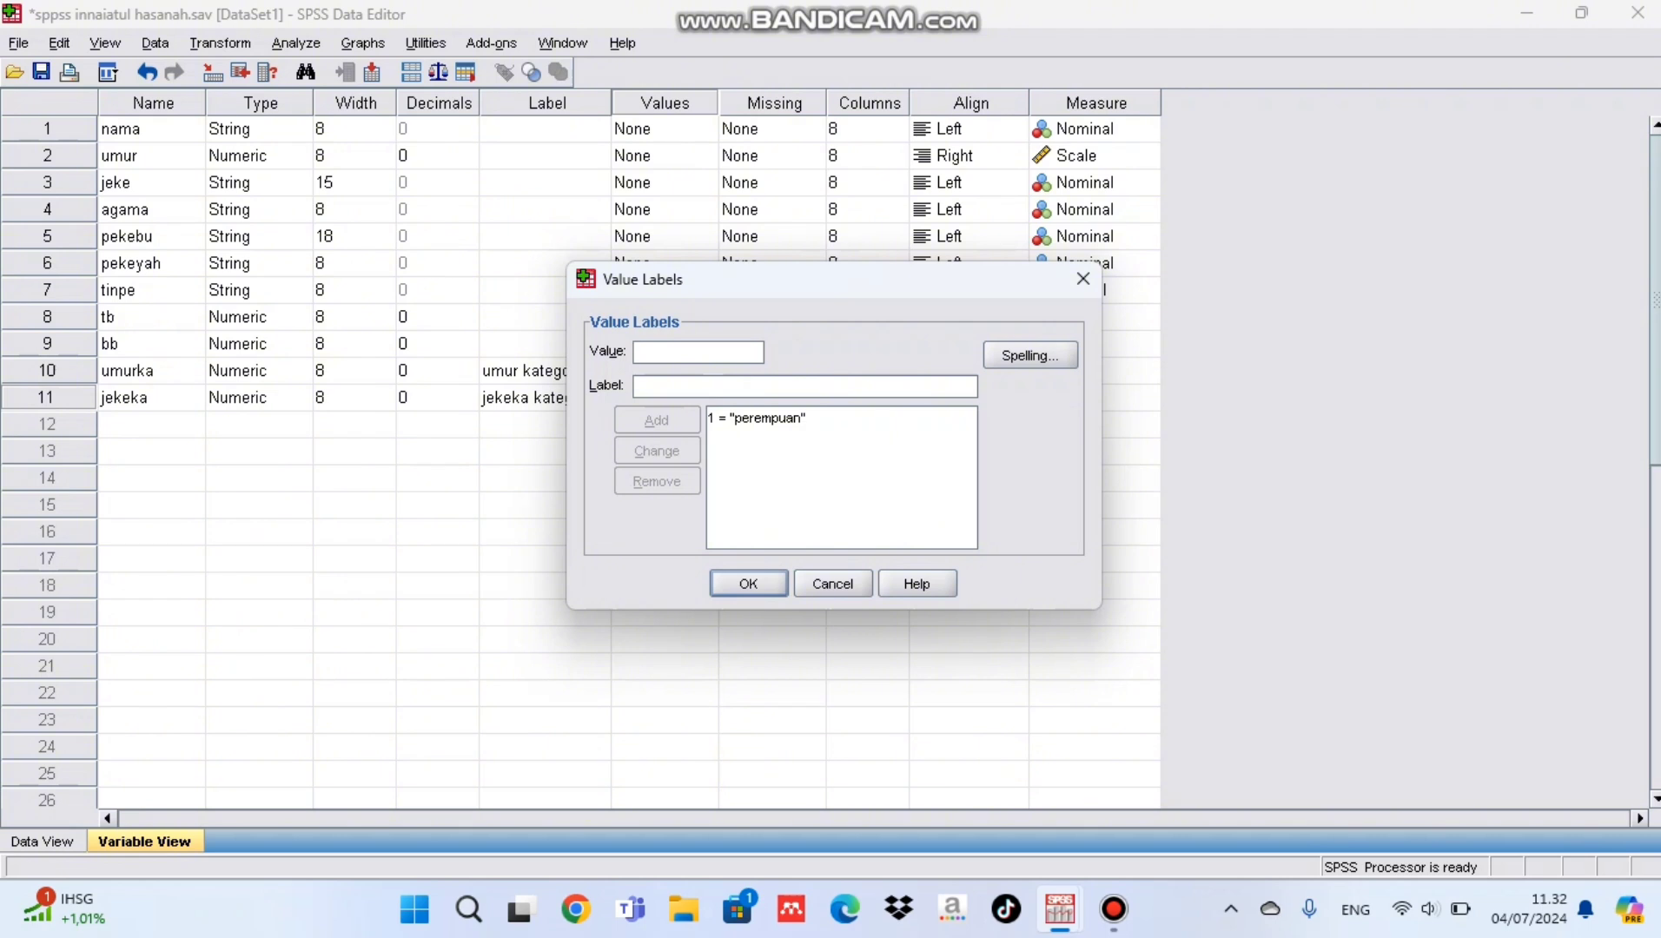
{"action": "type", "text": "2"}
{"action": "key", "text": "Tab"}
{"action": "type", "text": "laki laki"}
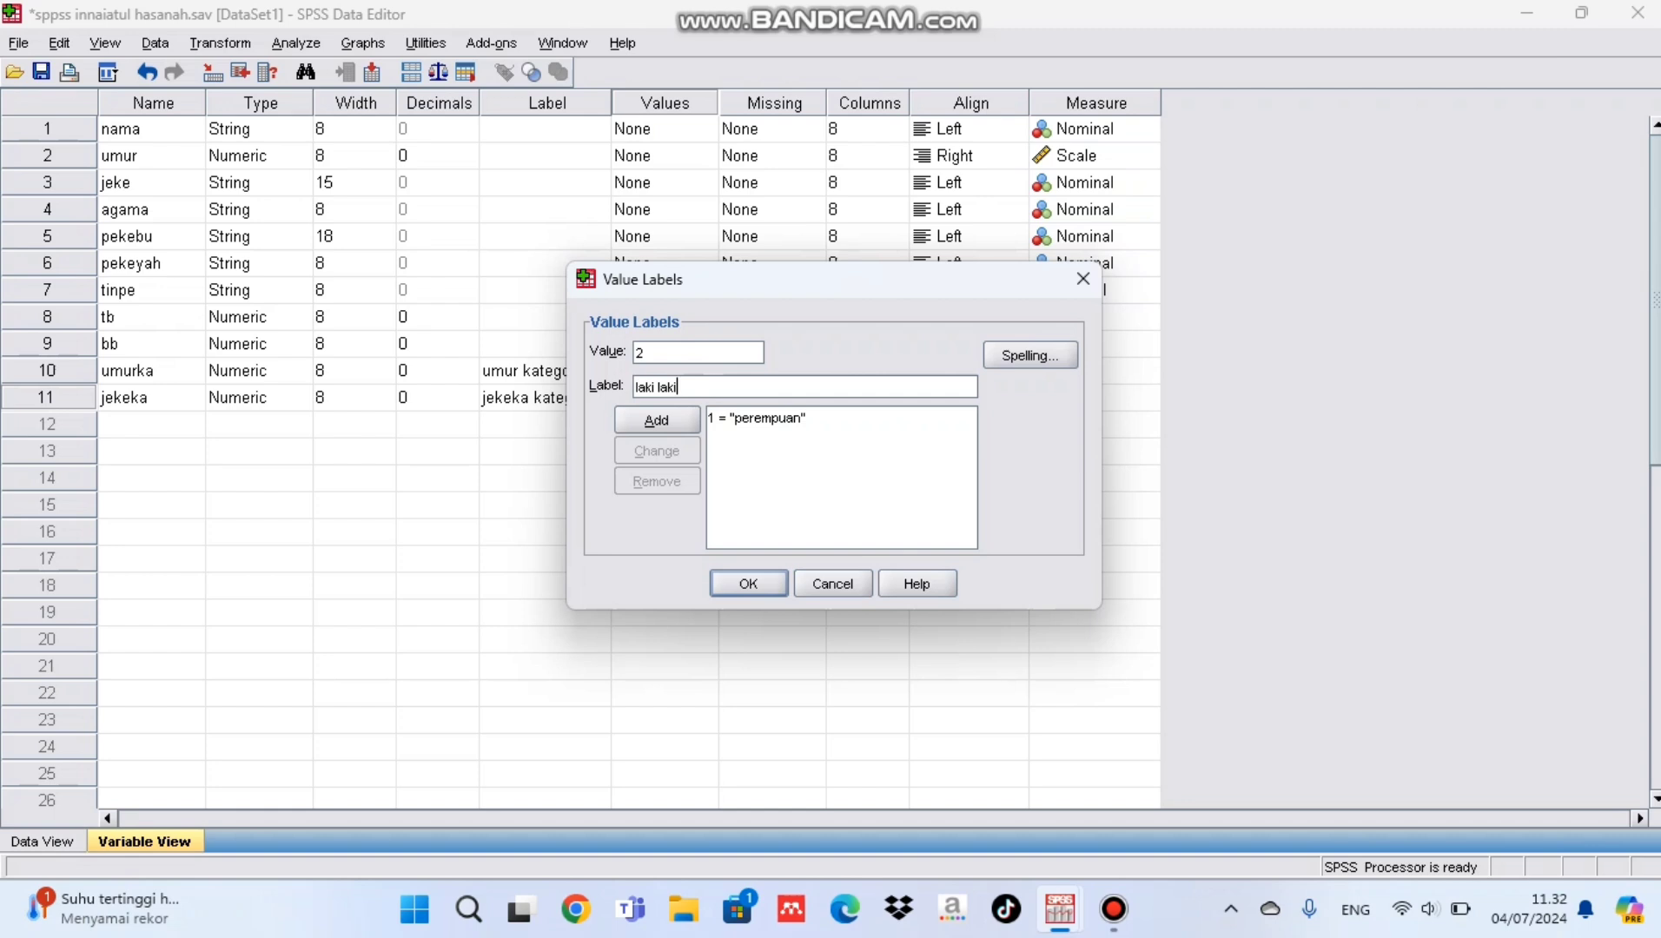
{"action": "key", "text": "alt+a"}
{"action": "key", "text": "Return"}
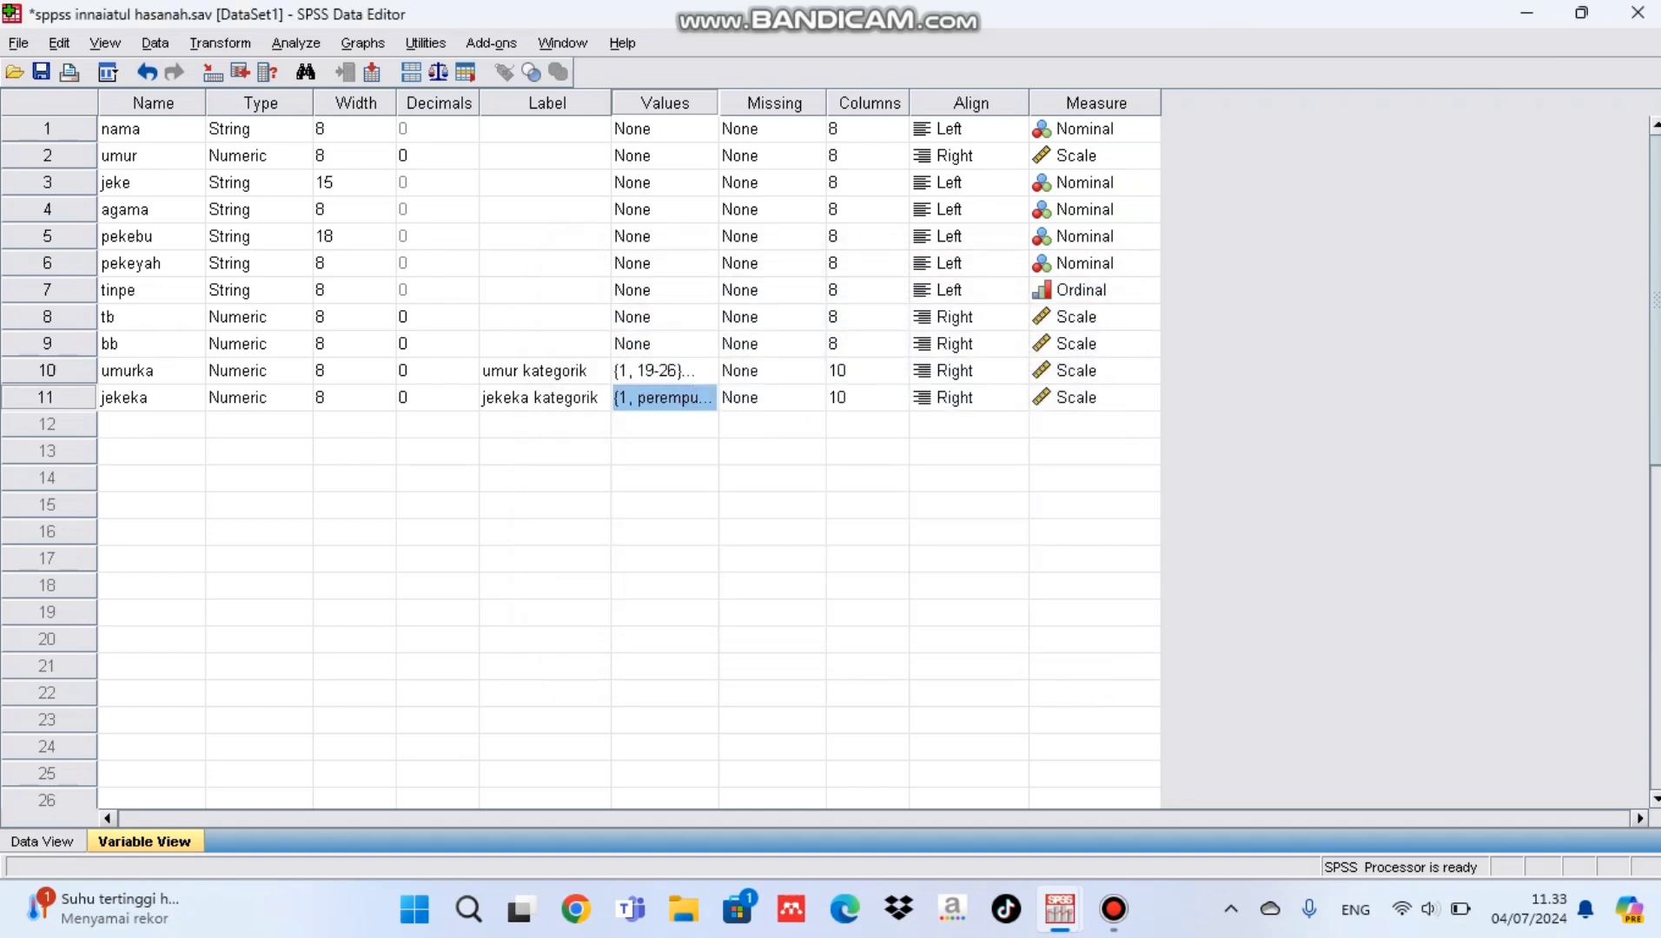
Step: Start a Frequencies analysis with jekeka kategorik (jekeka) as the analysed variable
{"action": "left_click", "coordinate": [295, 42]}
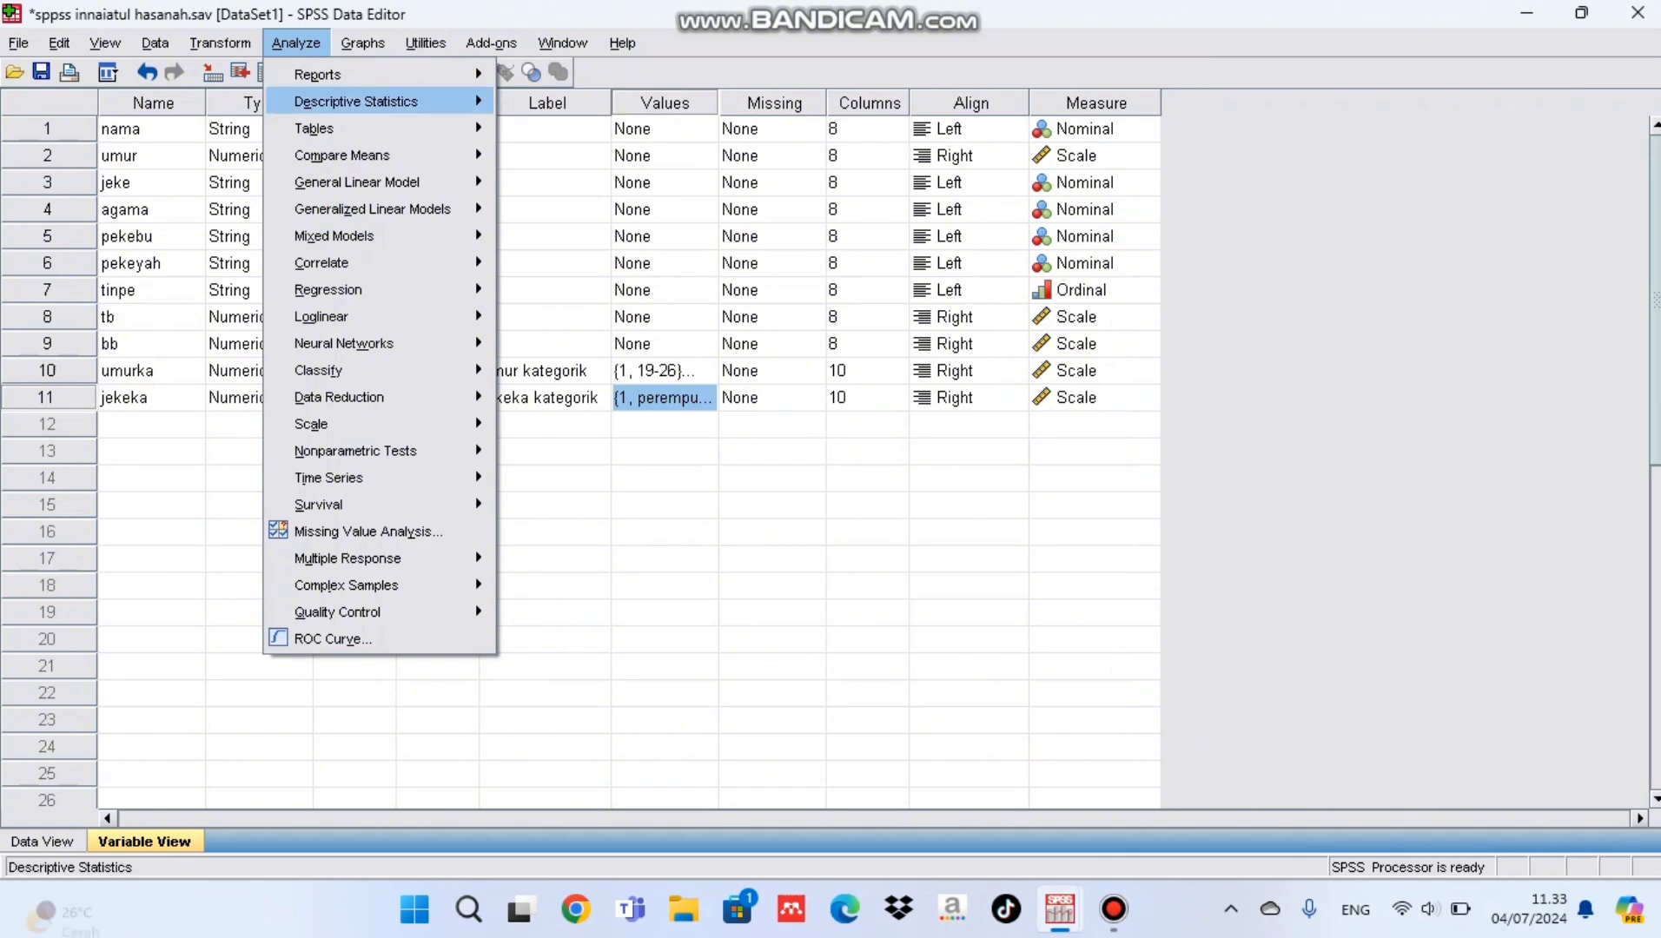
{"action": "mouse_move", "coordinate": [364, 101]}
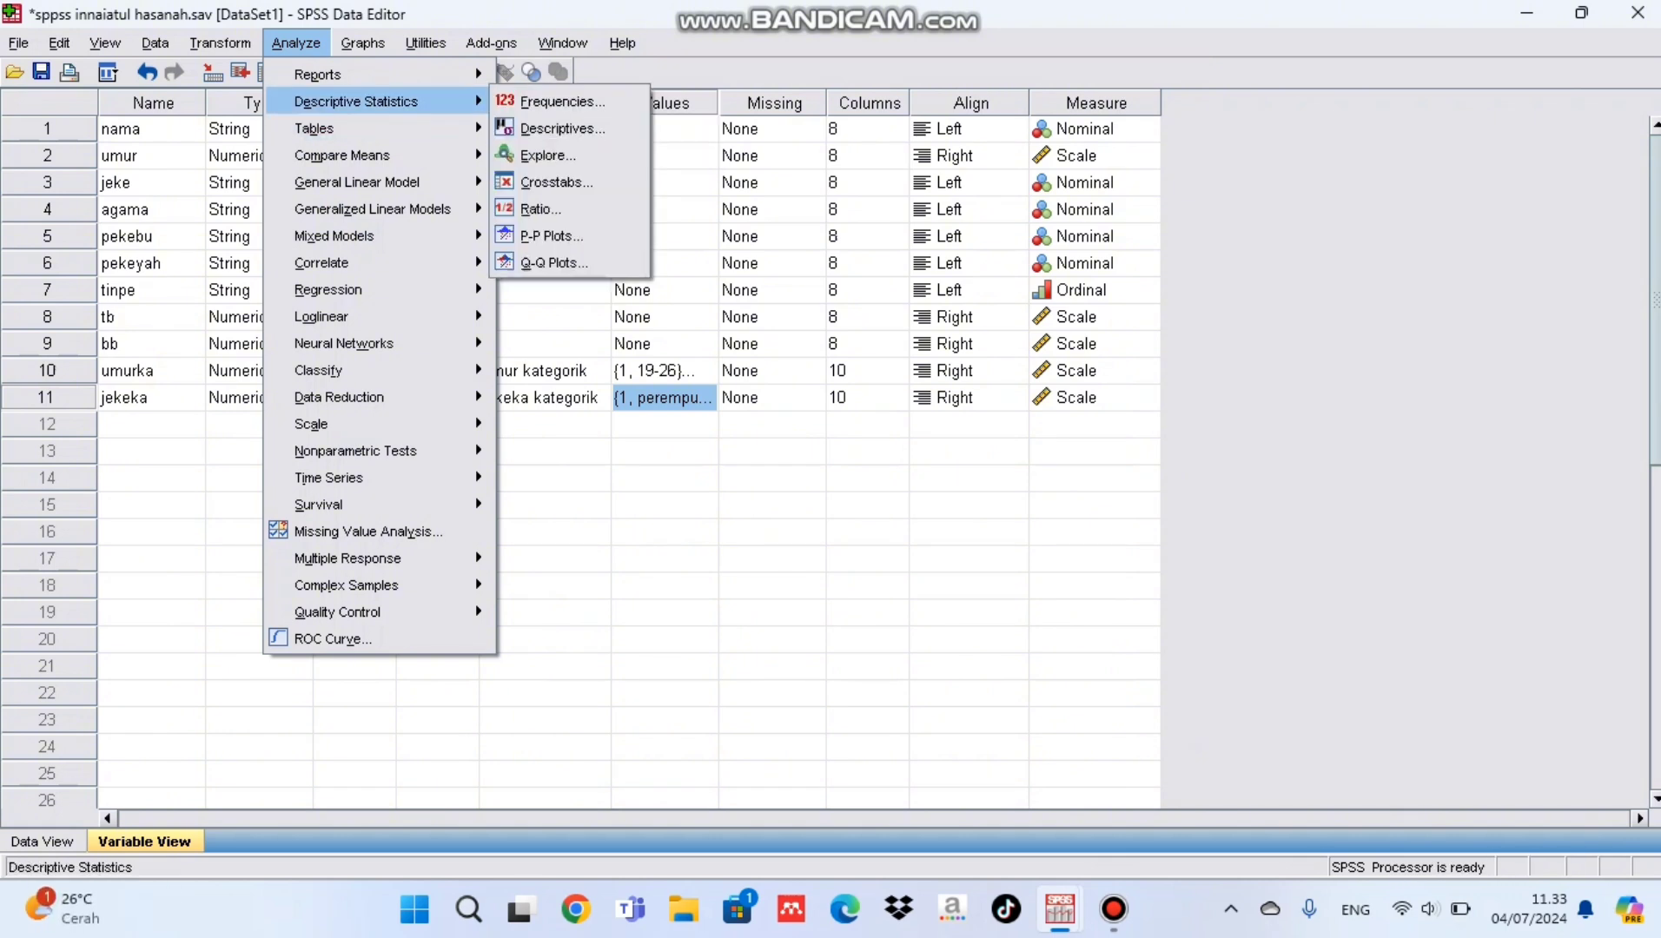
{"action": "left_click", "coordinate": [560, 102]}
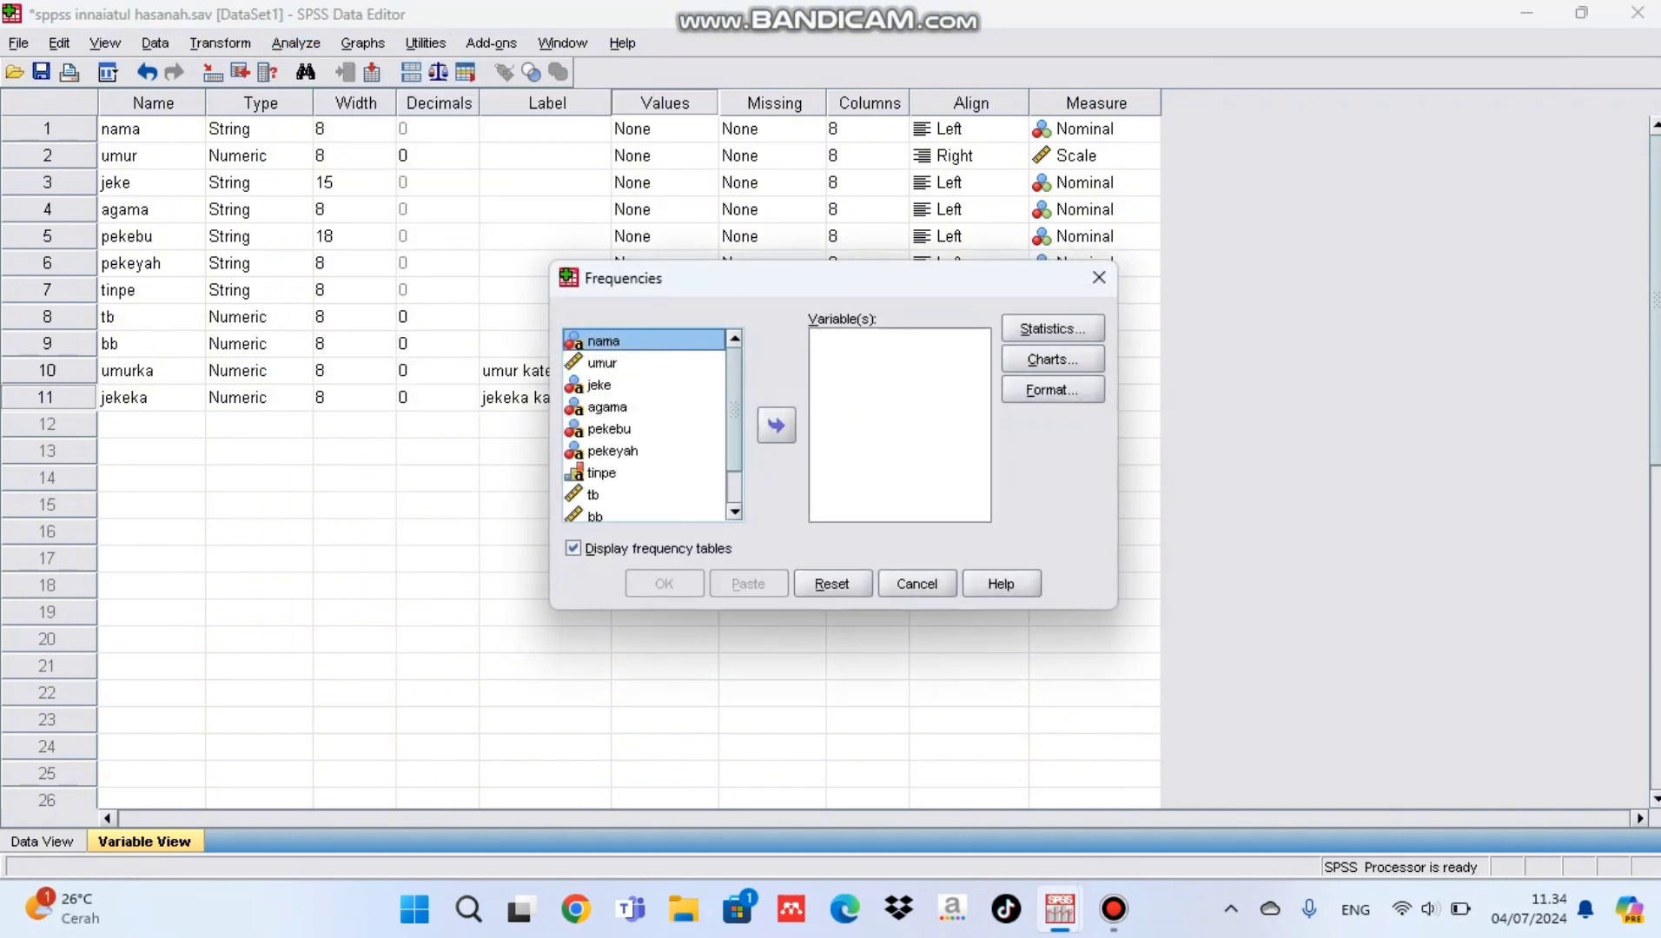
{"action": "scroll", "coordinate": [642, 425], "scroll_direction": "down", "scroll_amount": 1}
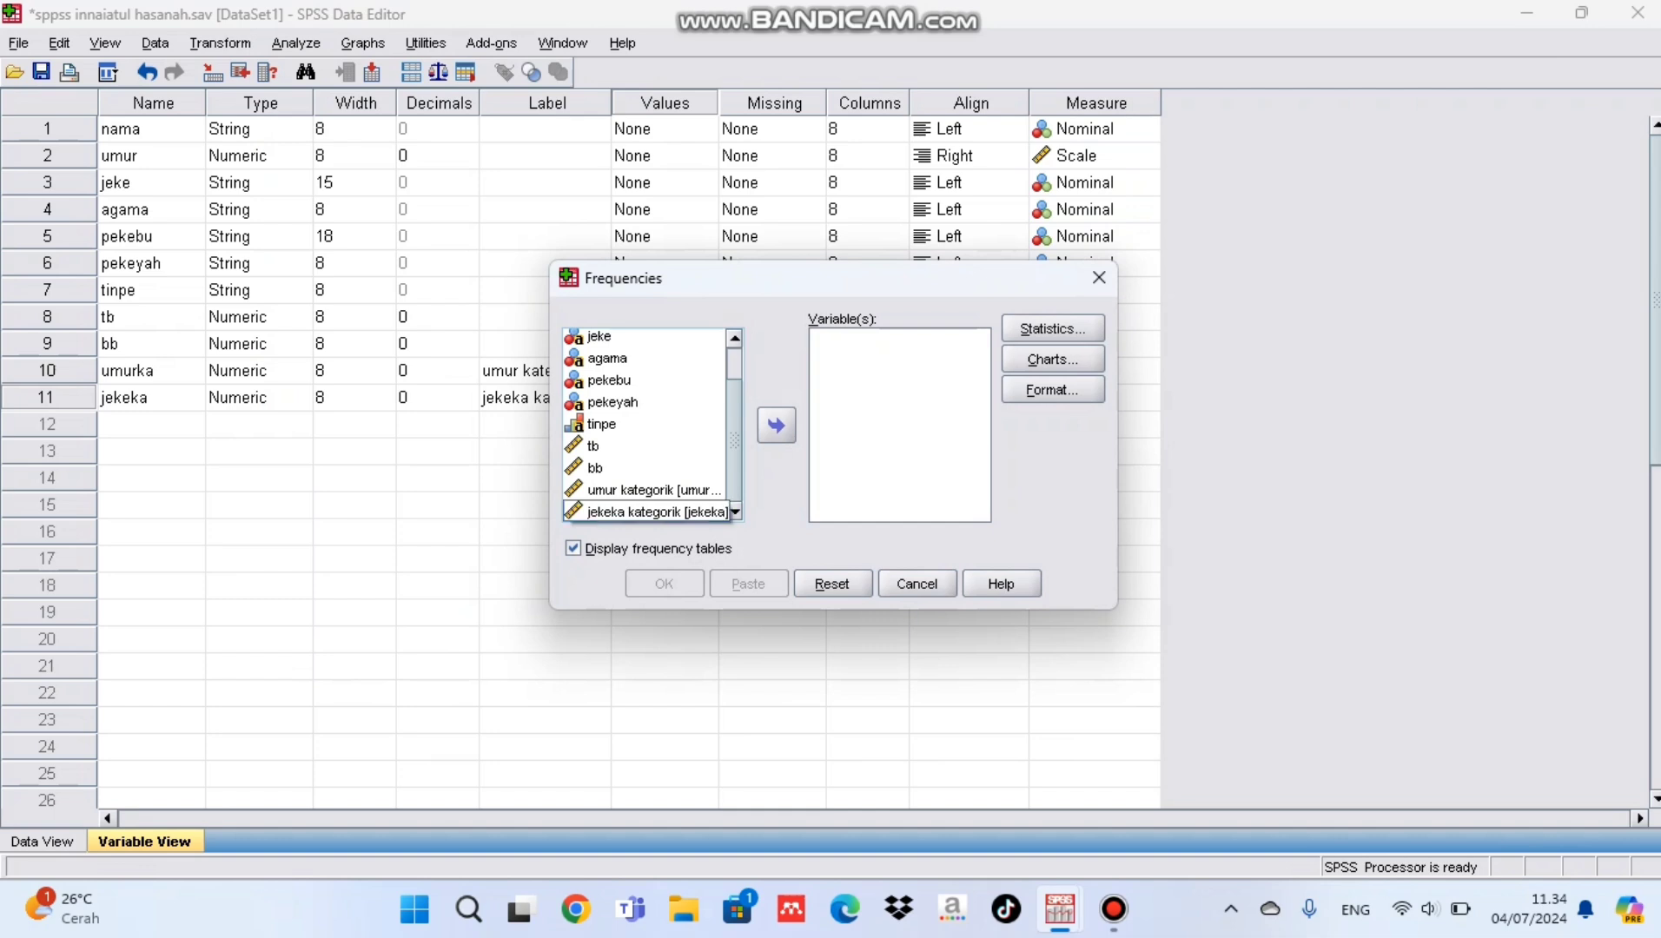
{"action": "left_click", "coordinate": [645, 512]}
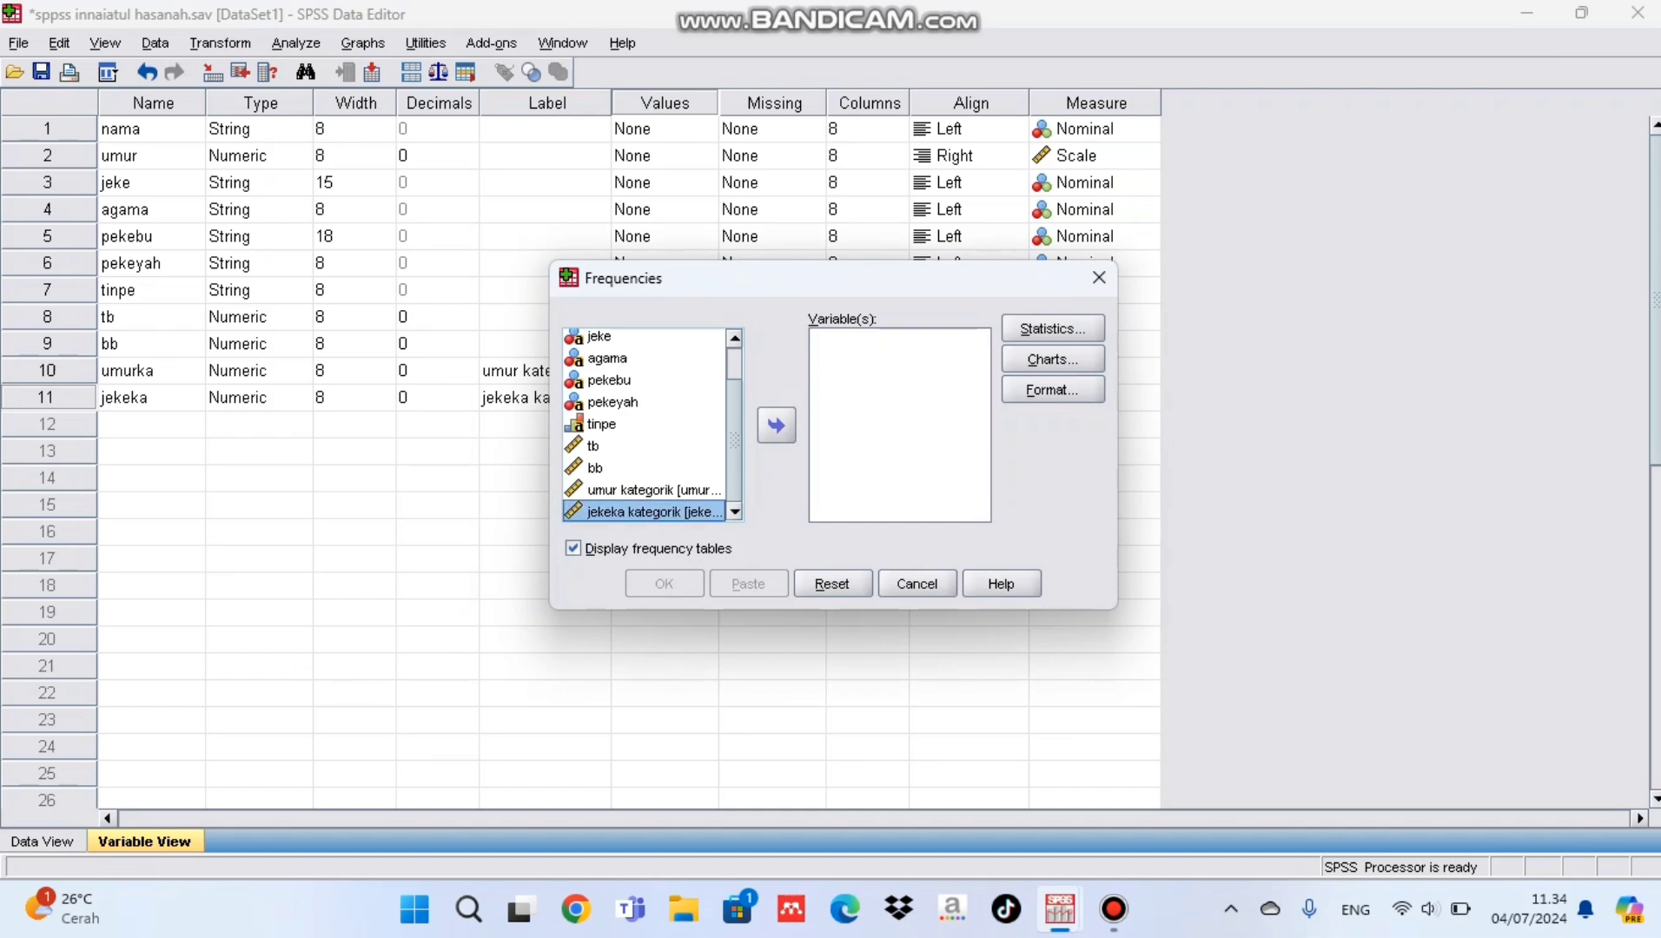
{"action": "left_click", "coordinate": [775, 426]}
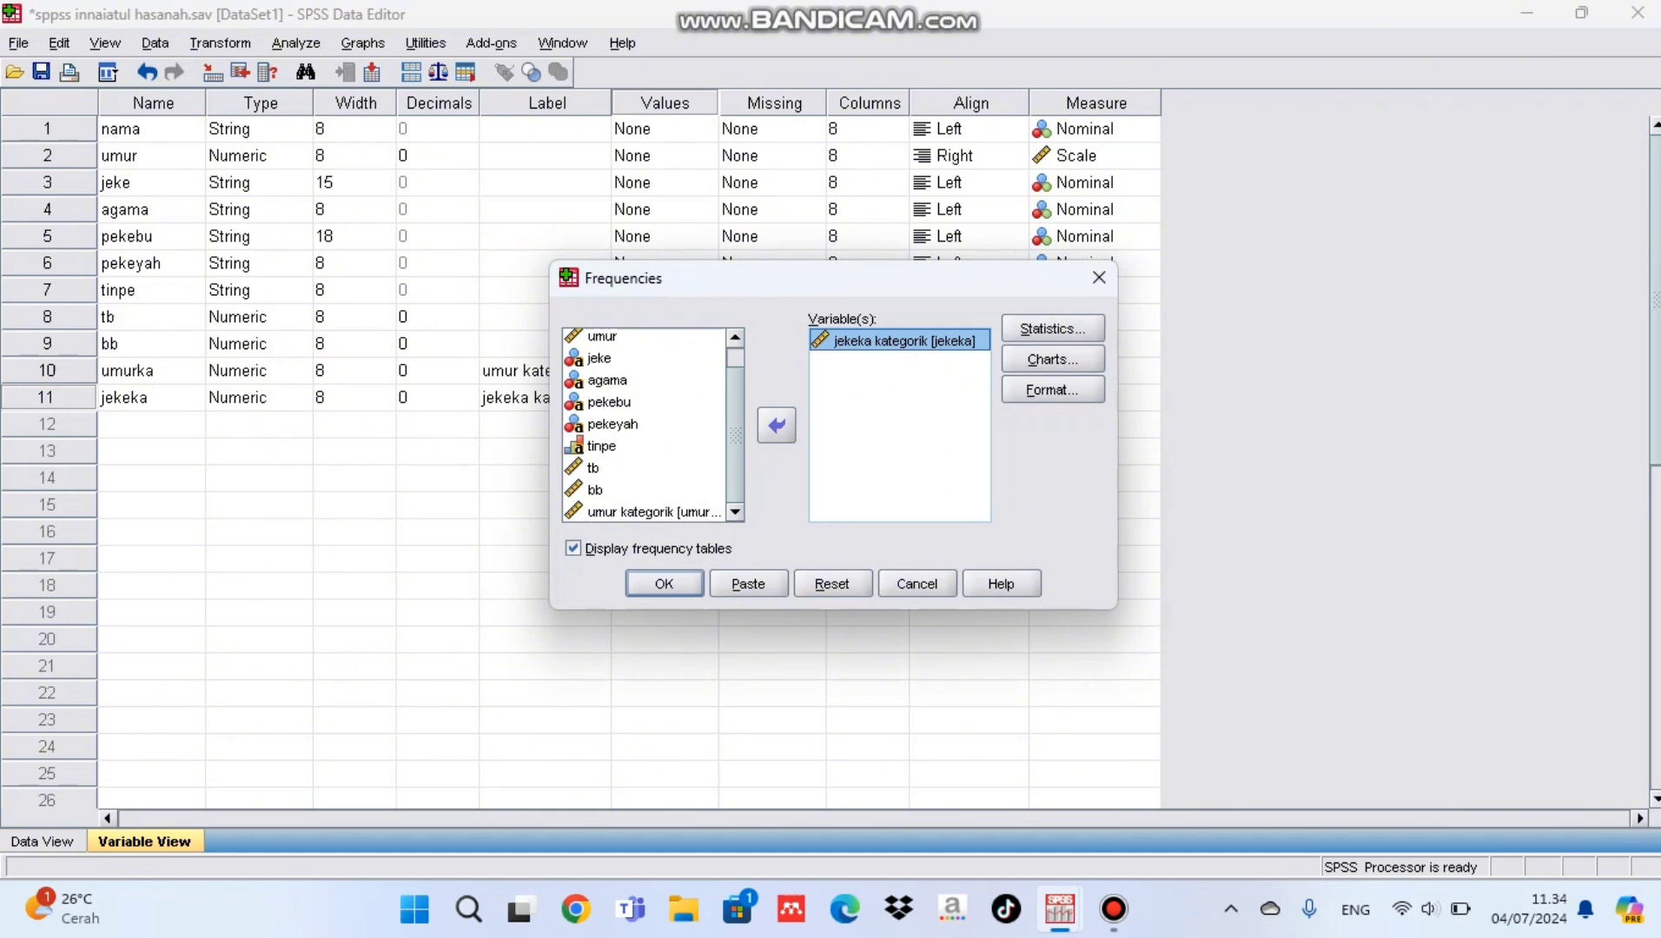
Step: Include the mean and median in the statistics for the jekeka kategorik frequencies
{"action": "left_click", "coordinate": [1052, 329]}
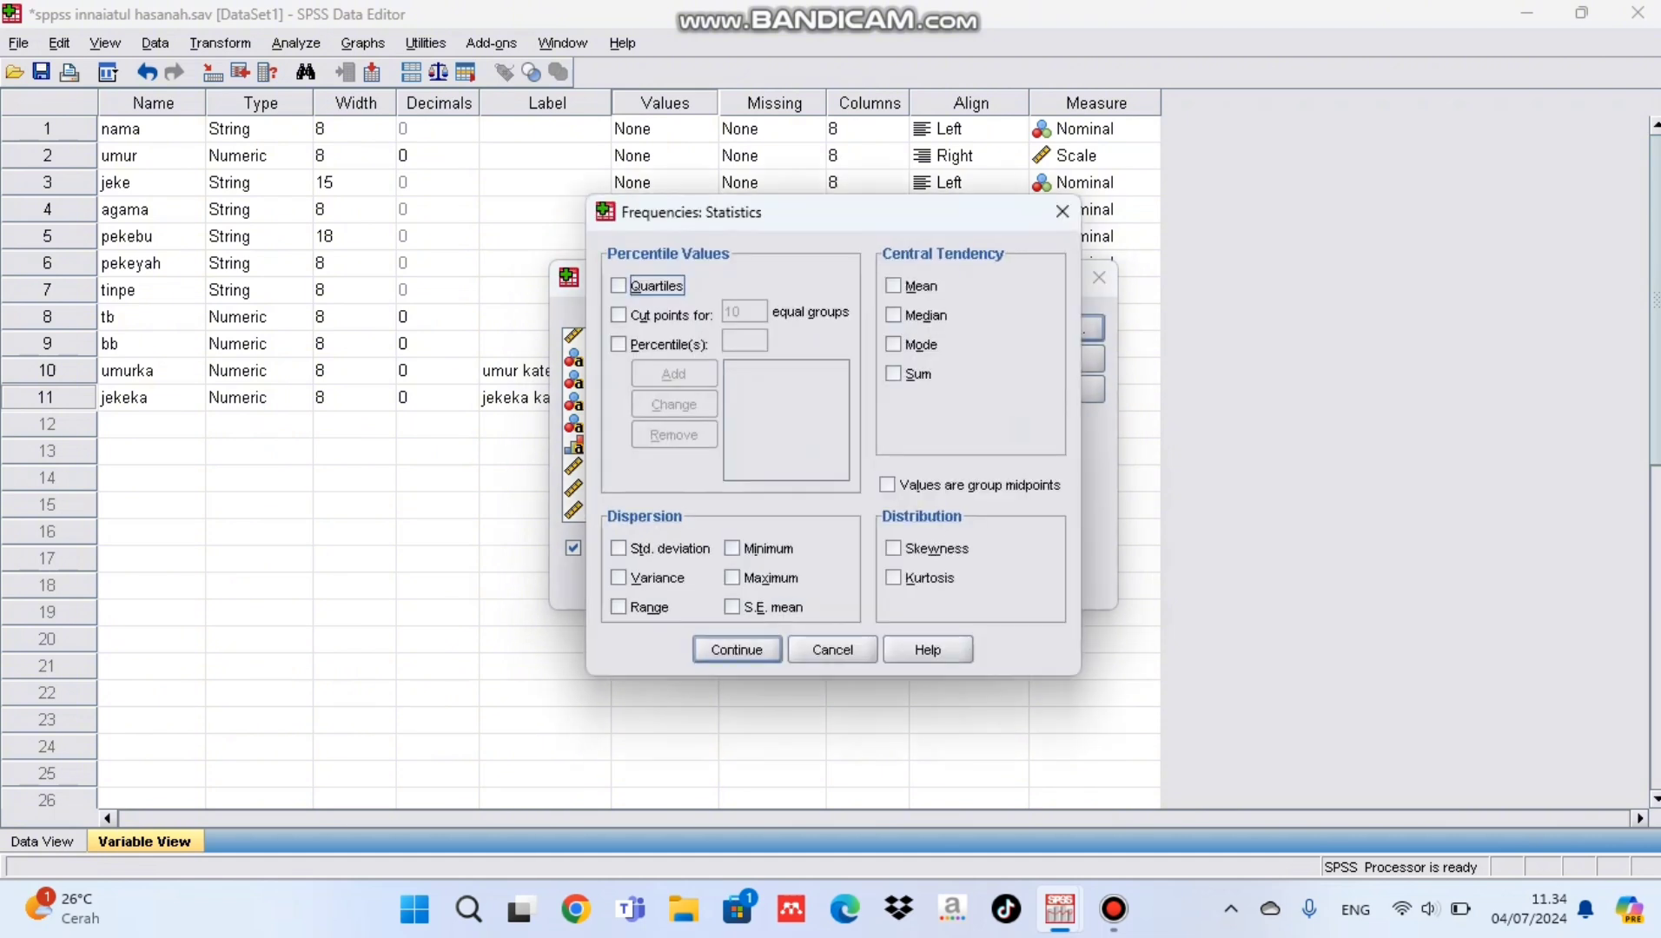
{"action": "left_click", "coordinate": [893, 286]}
{"action": "left_click", "coordinate": [893, 314]}
{"action": "left_click", "coordinate": [737, 650]}
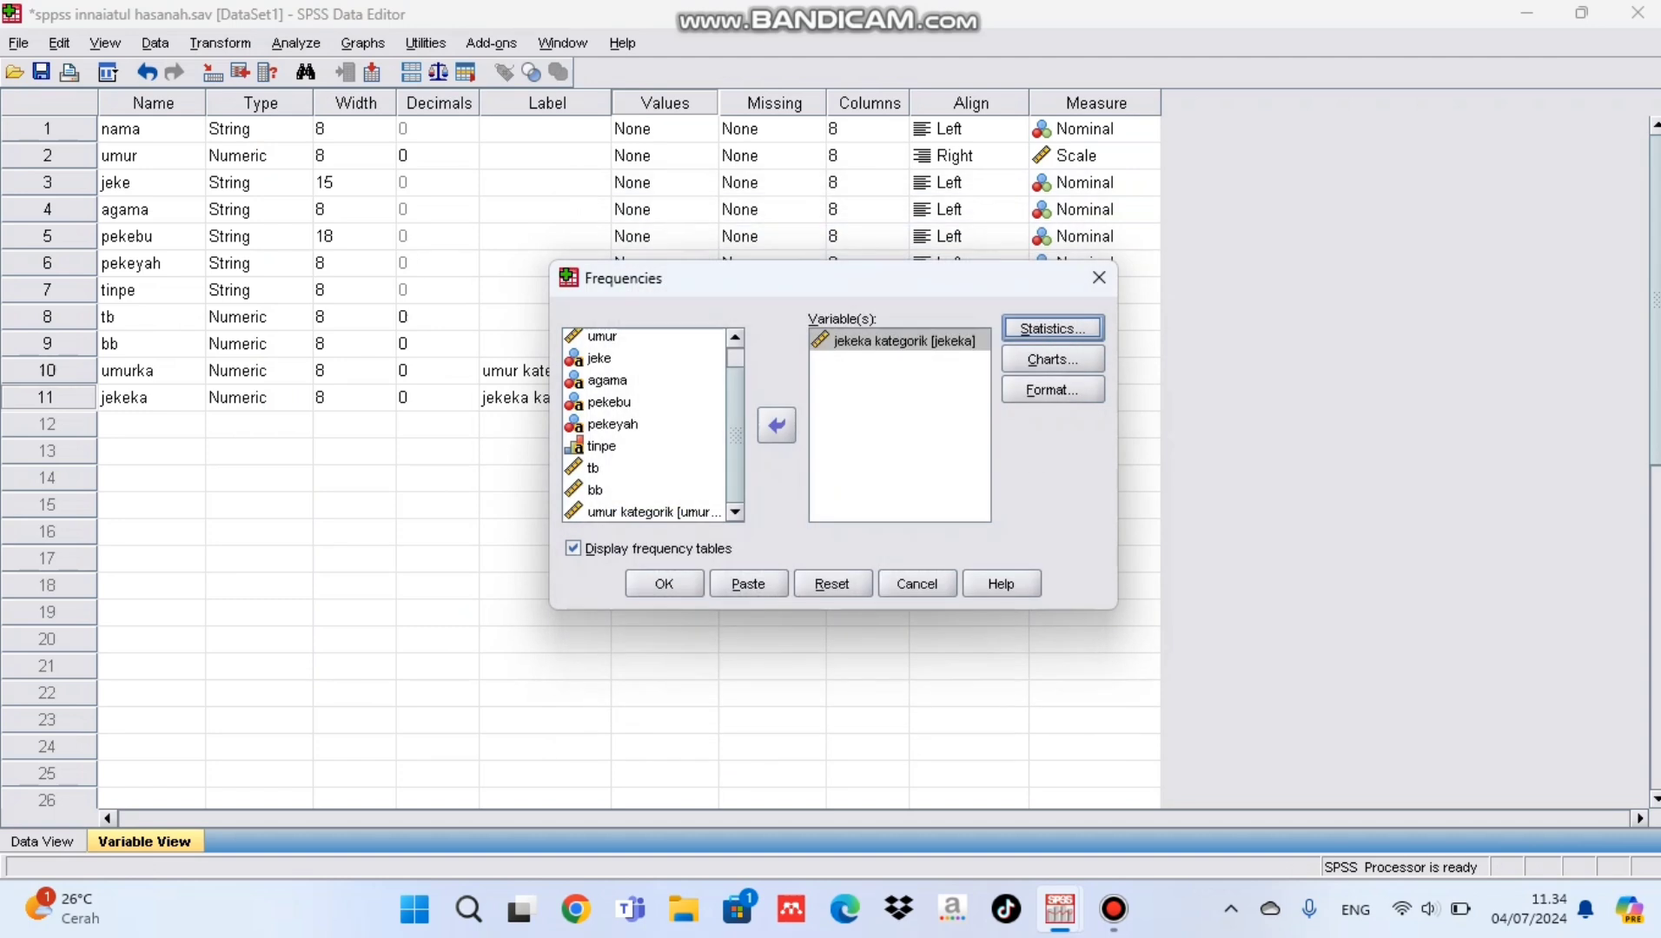
Step: Add a pie chart with percentages as chart values to the jekeka kategorik frequencies and run the analysis
{"action": "left_click", "coordinate": [1052, 359]}
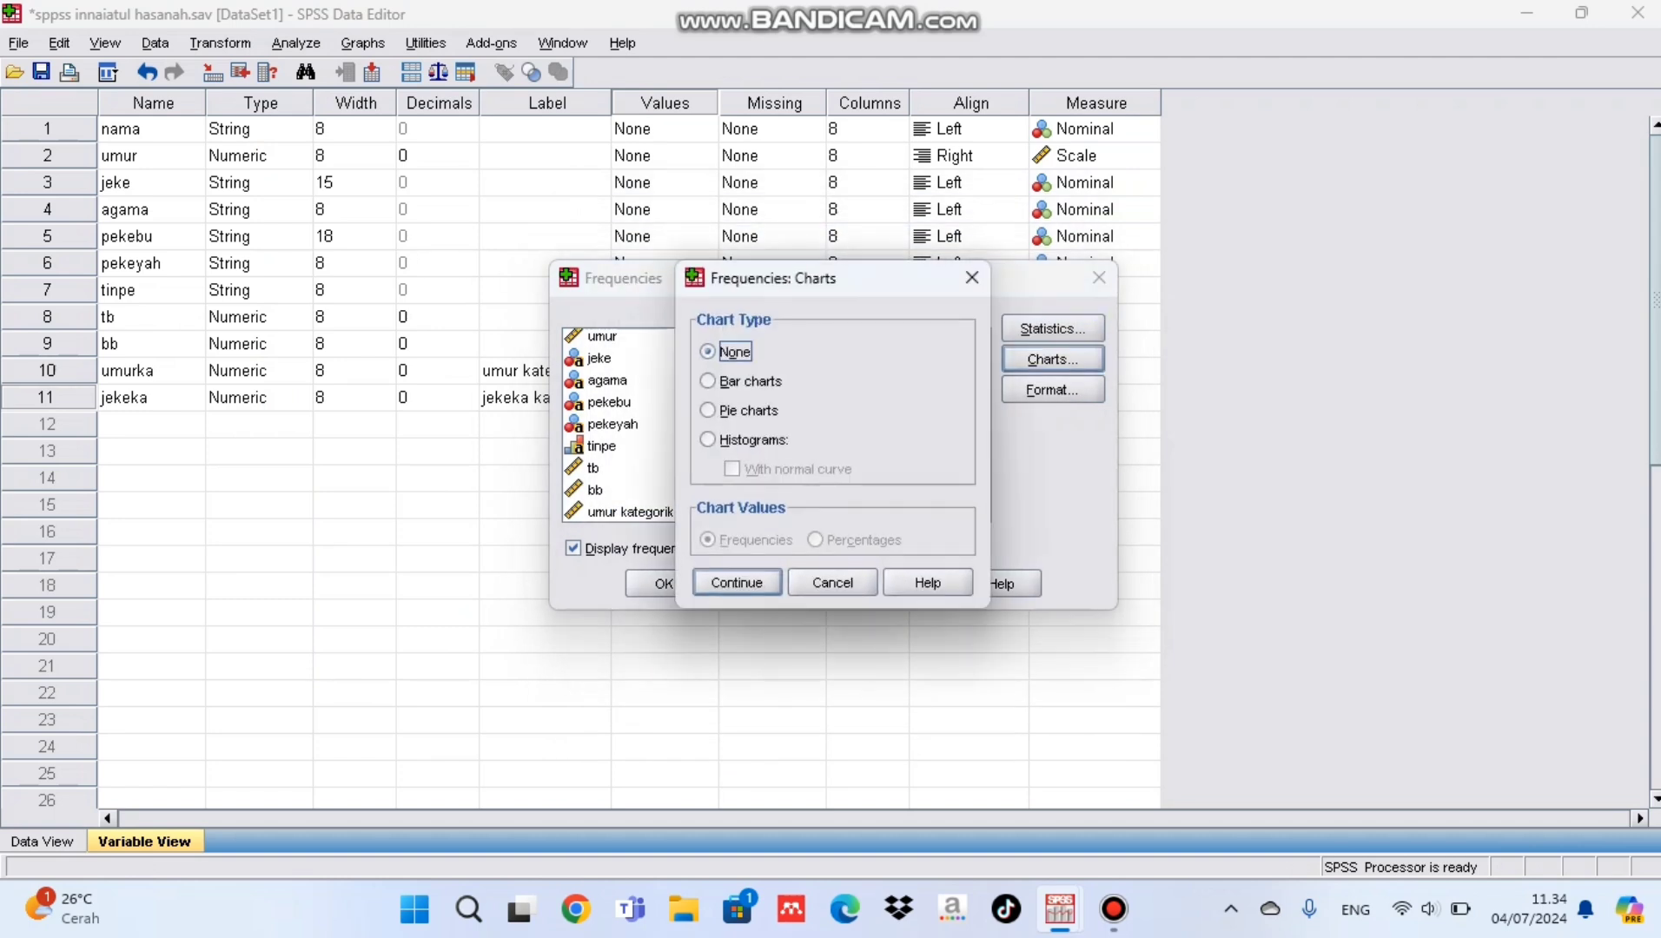
{"action": "left_click", "coordinate": [708, 410]}
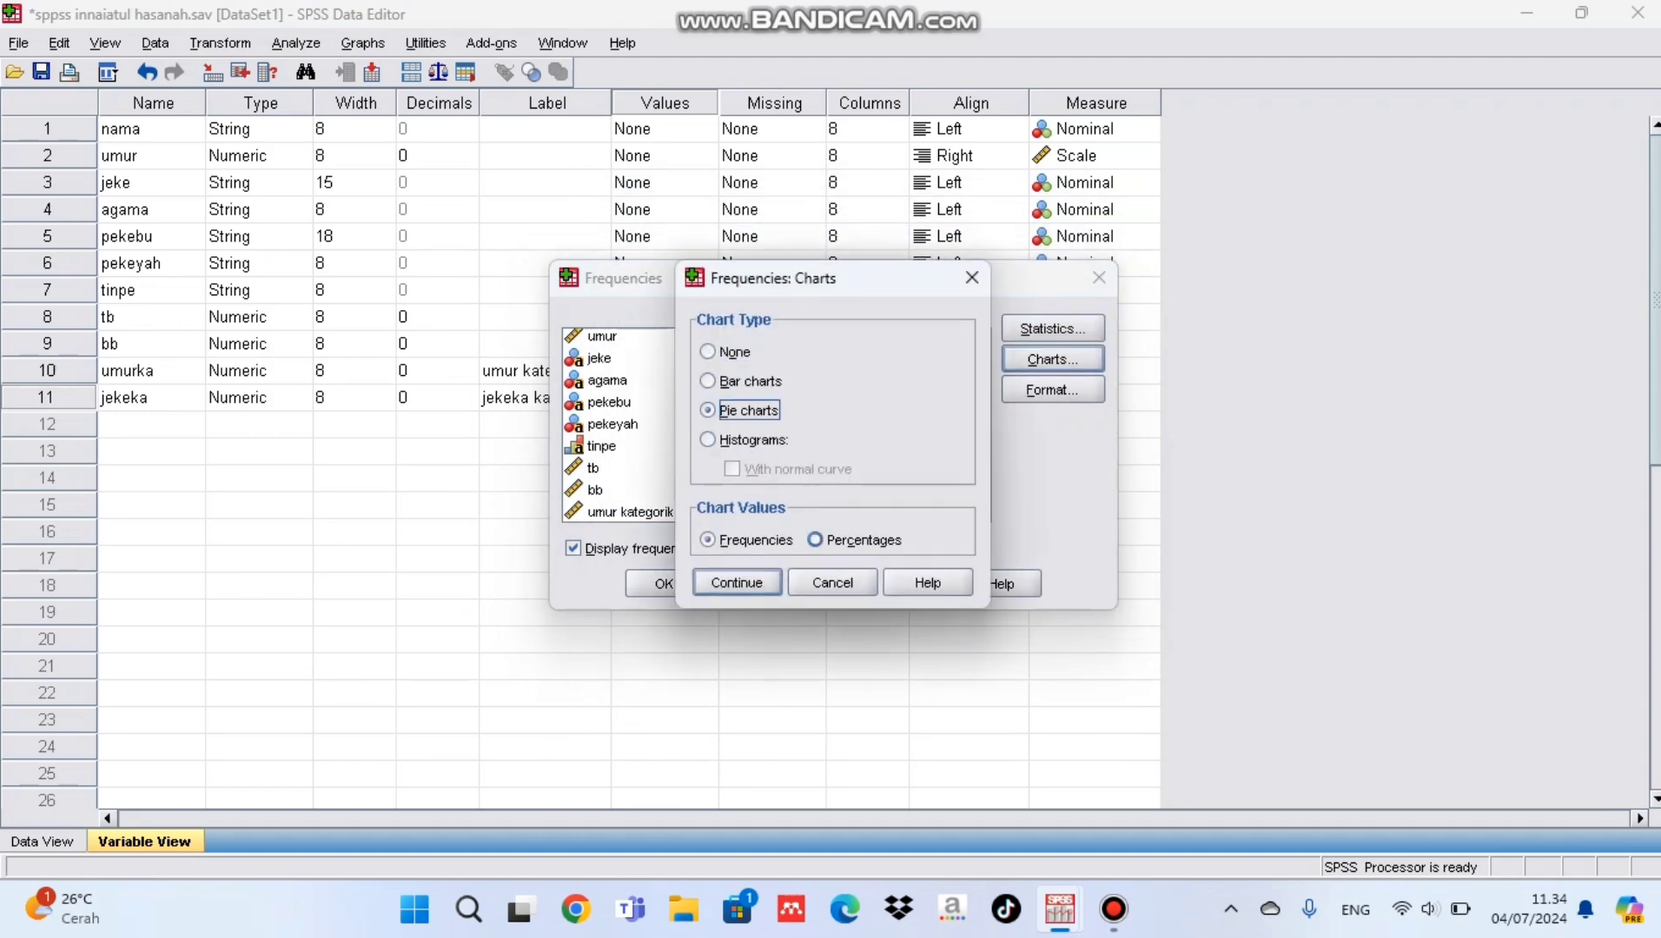
{"action": "left_click", "coordinate": [815, 540]}
{"action": "left_click", "coordinate": [737, 582]}
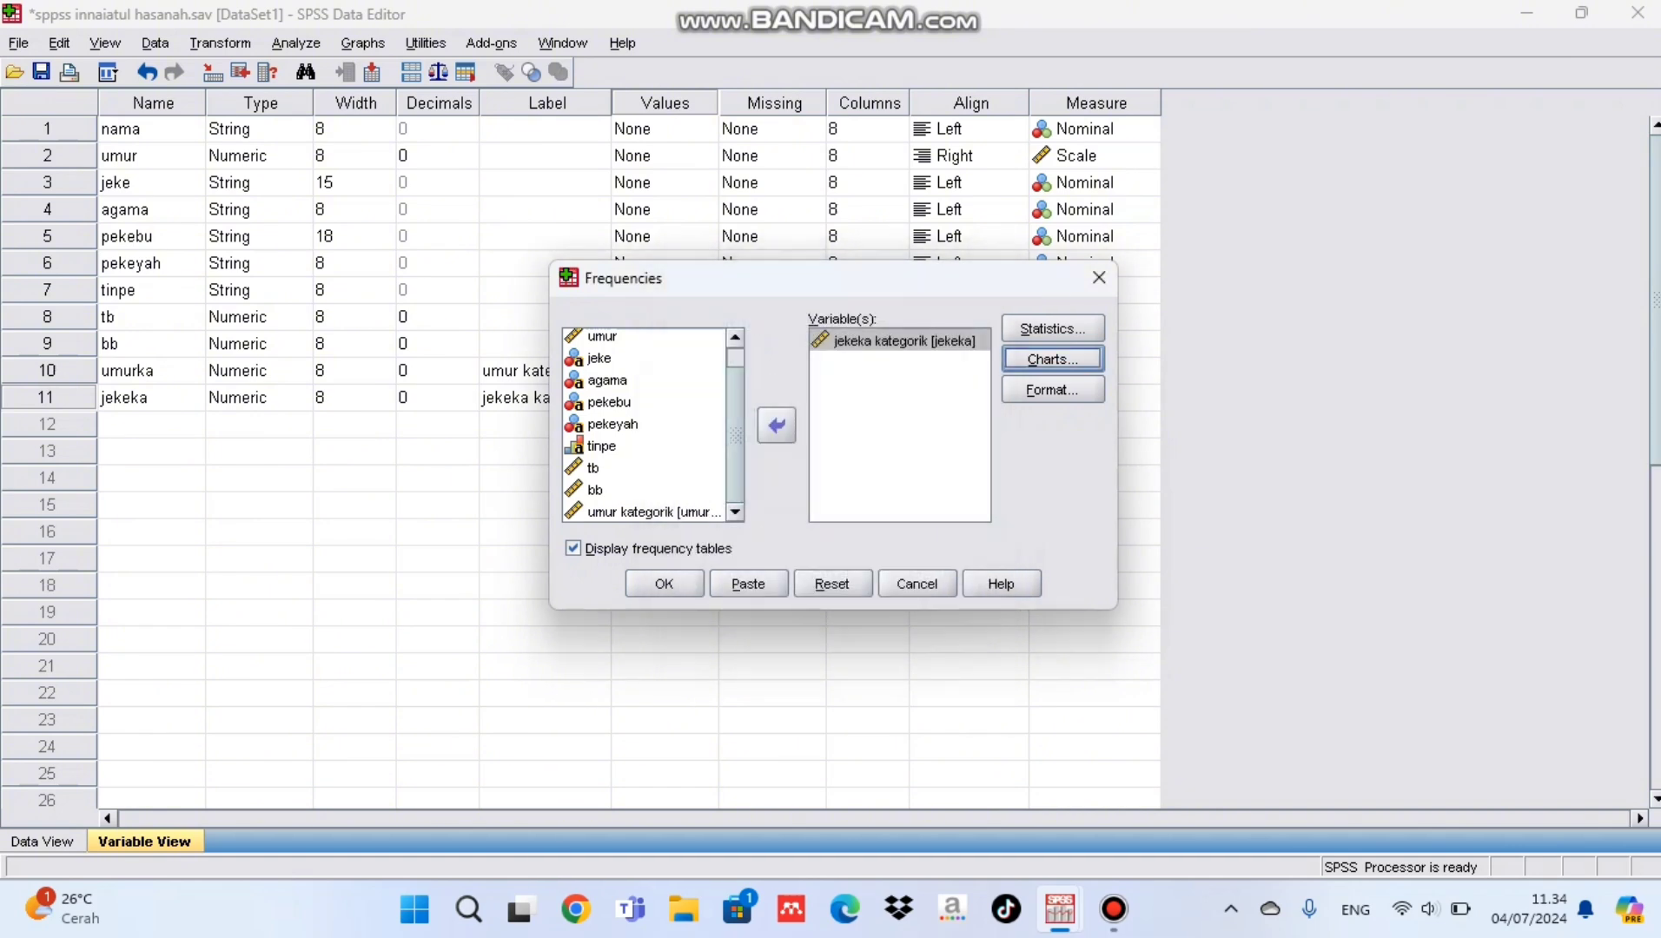
{"action": "left_click", "coordinate": [664, 583]}
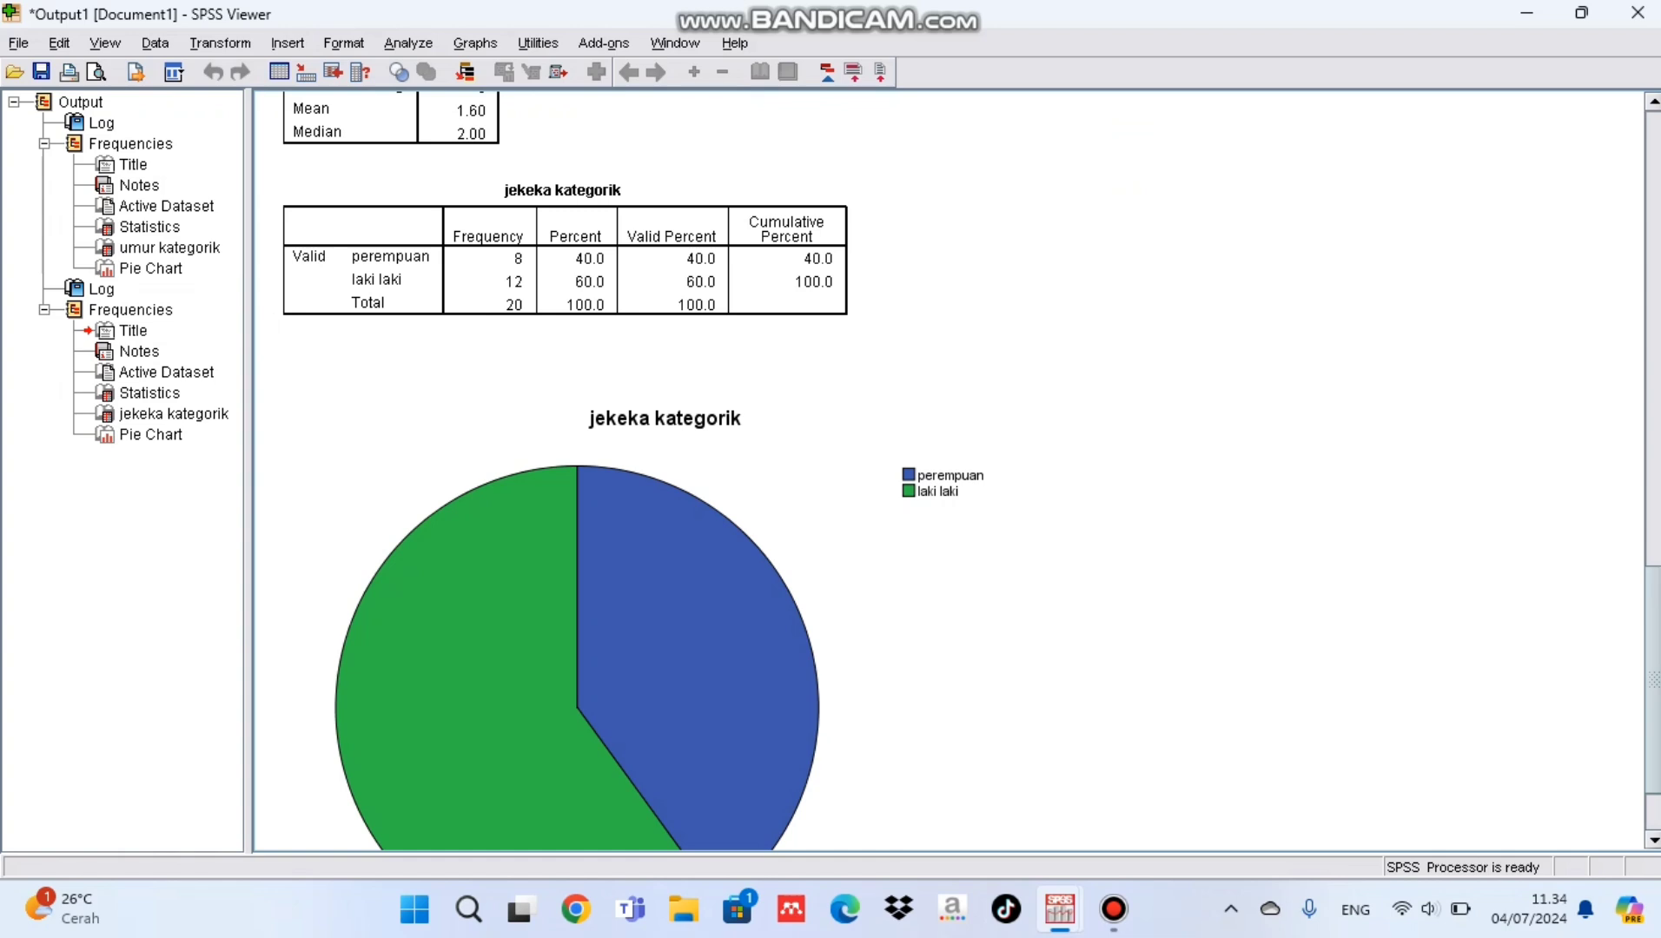
Step: Show percent data labels on the slices of the jekeka kategorik pie chart and review the output
{"action": "scroll", "coordinate": [949, 471], "scroll_direction": "down", "scroll_amount": 2}
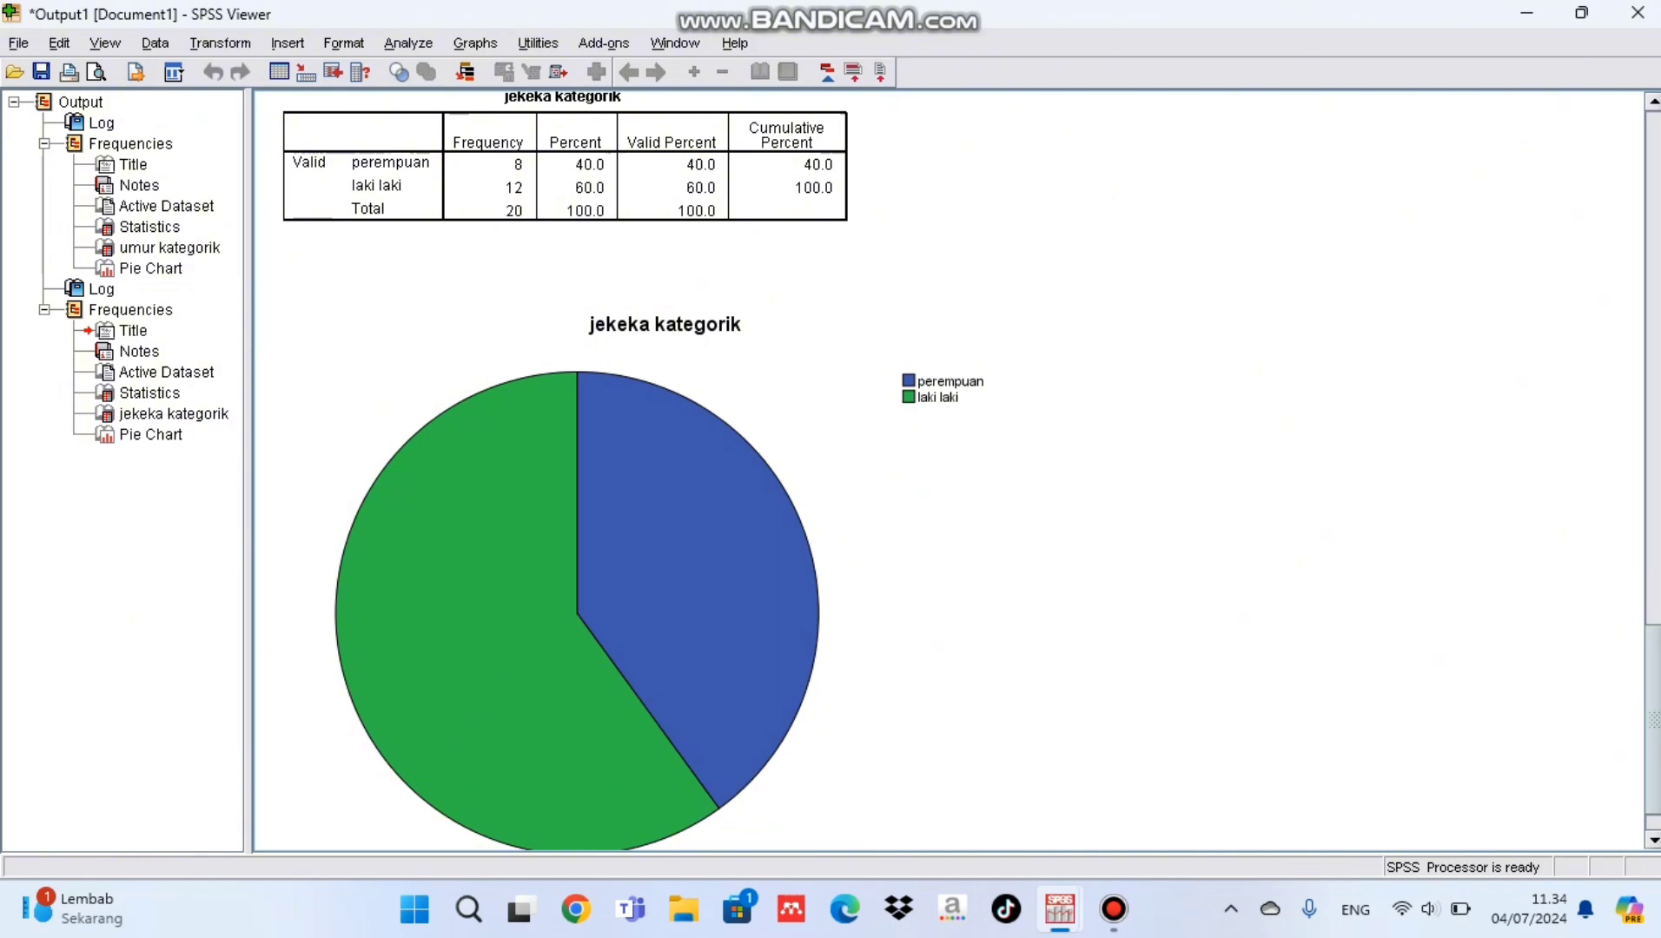
{"action": "left_click", "coordinate": [665, 556]}
{"action": "double_click", "coordinate": [665, 556]}
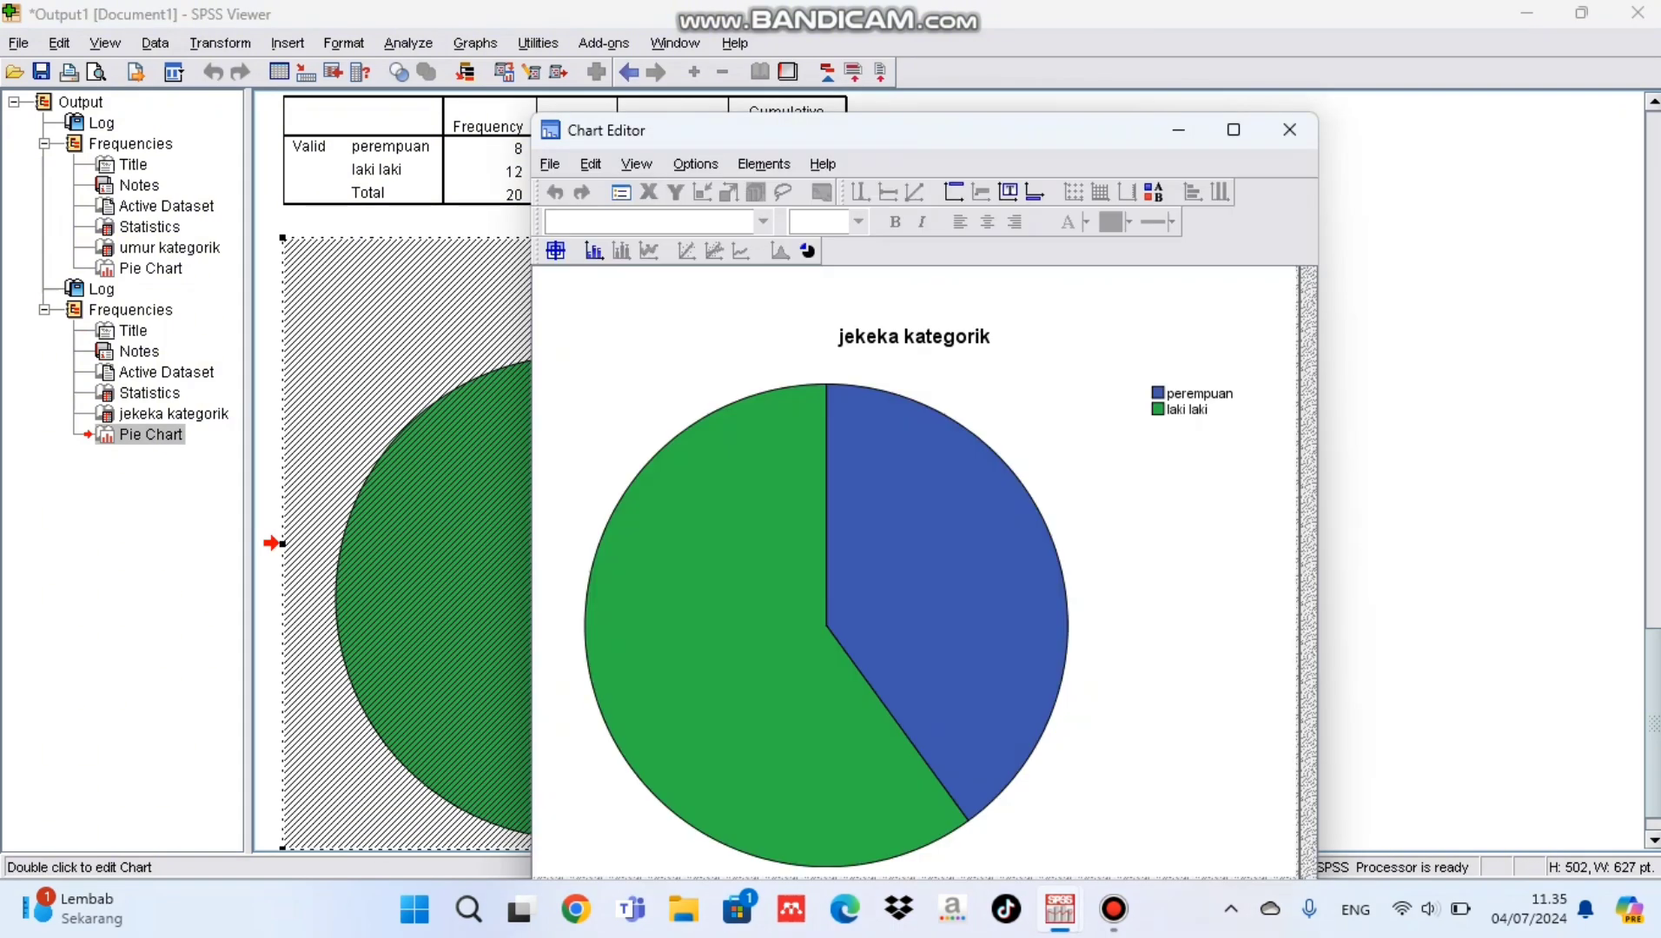
{"action": "left_click", "coordinate": [763, 163]}
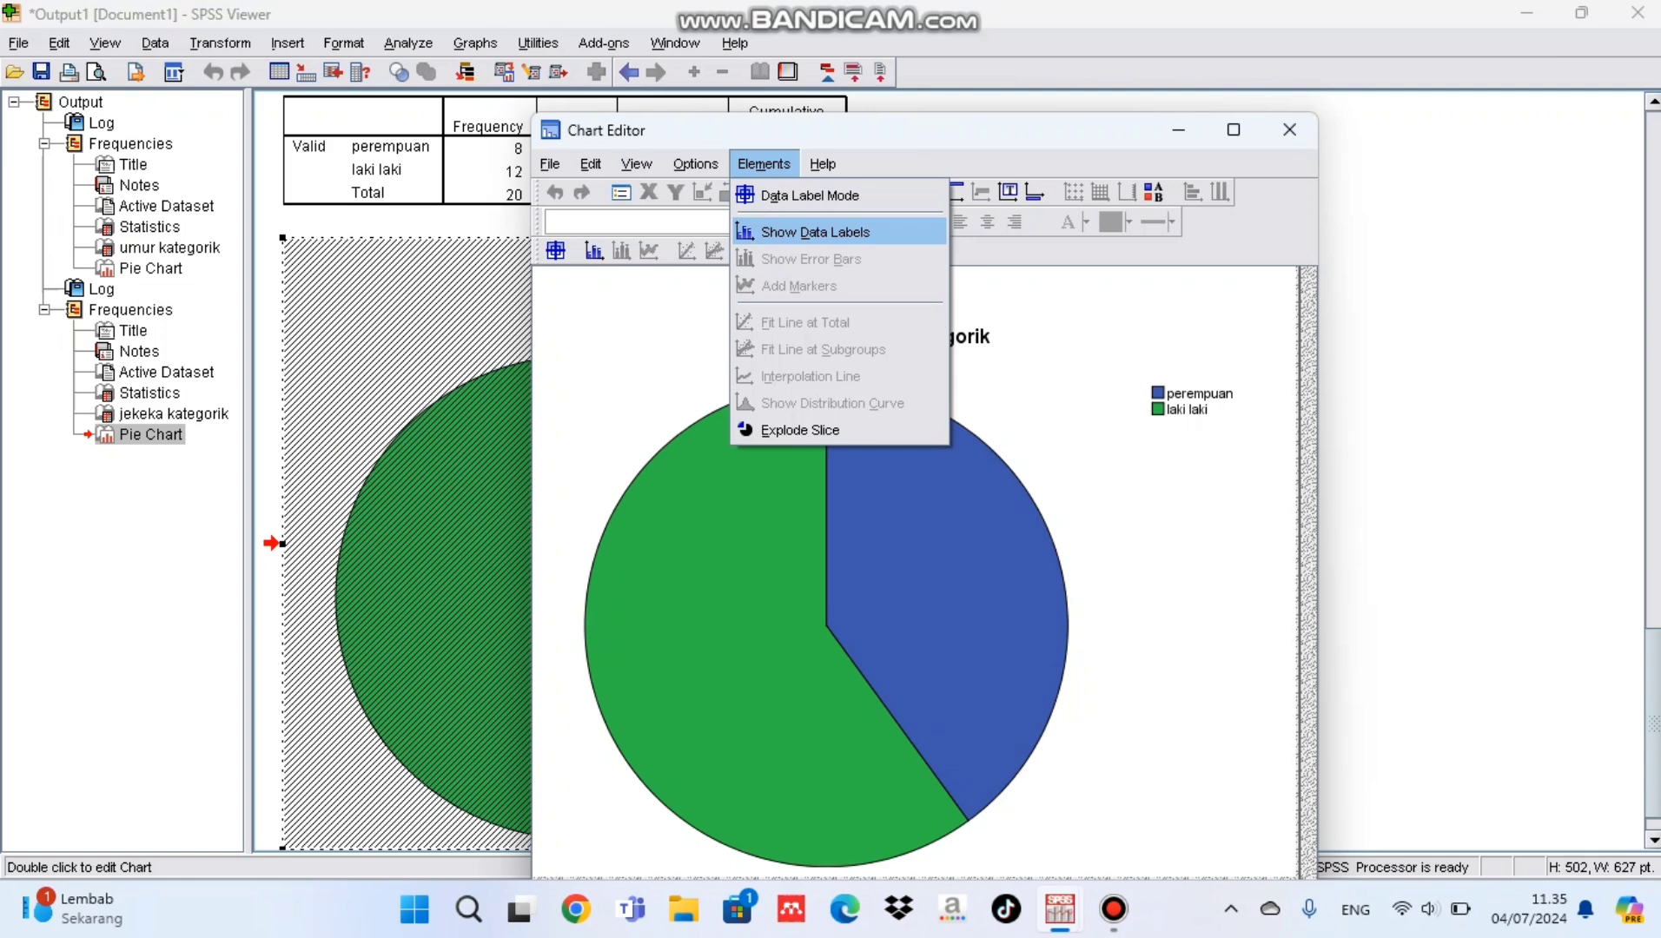
{"action": "left_click", "coordinate": [815, 231]}
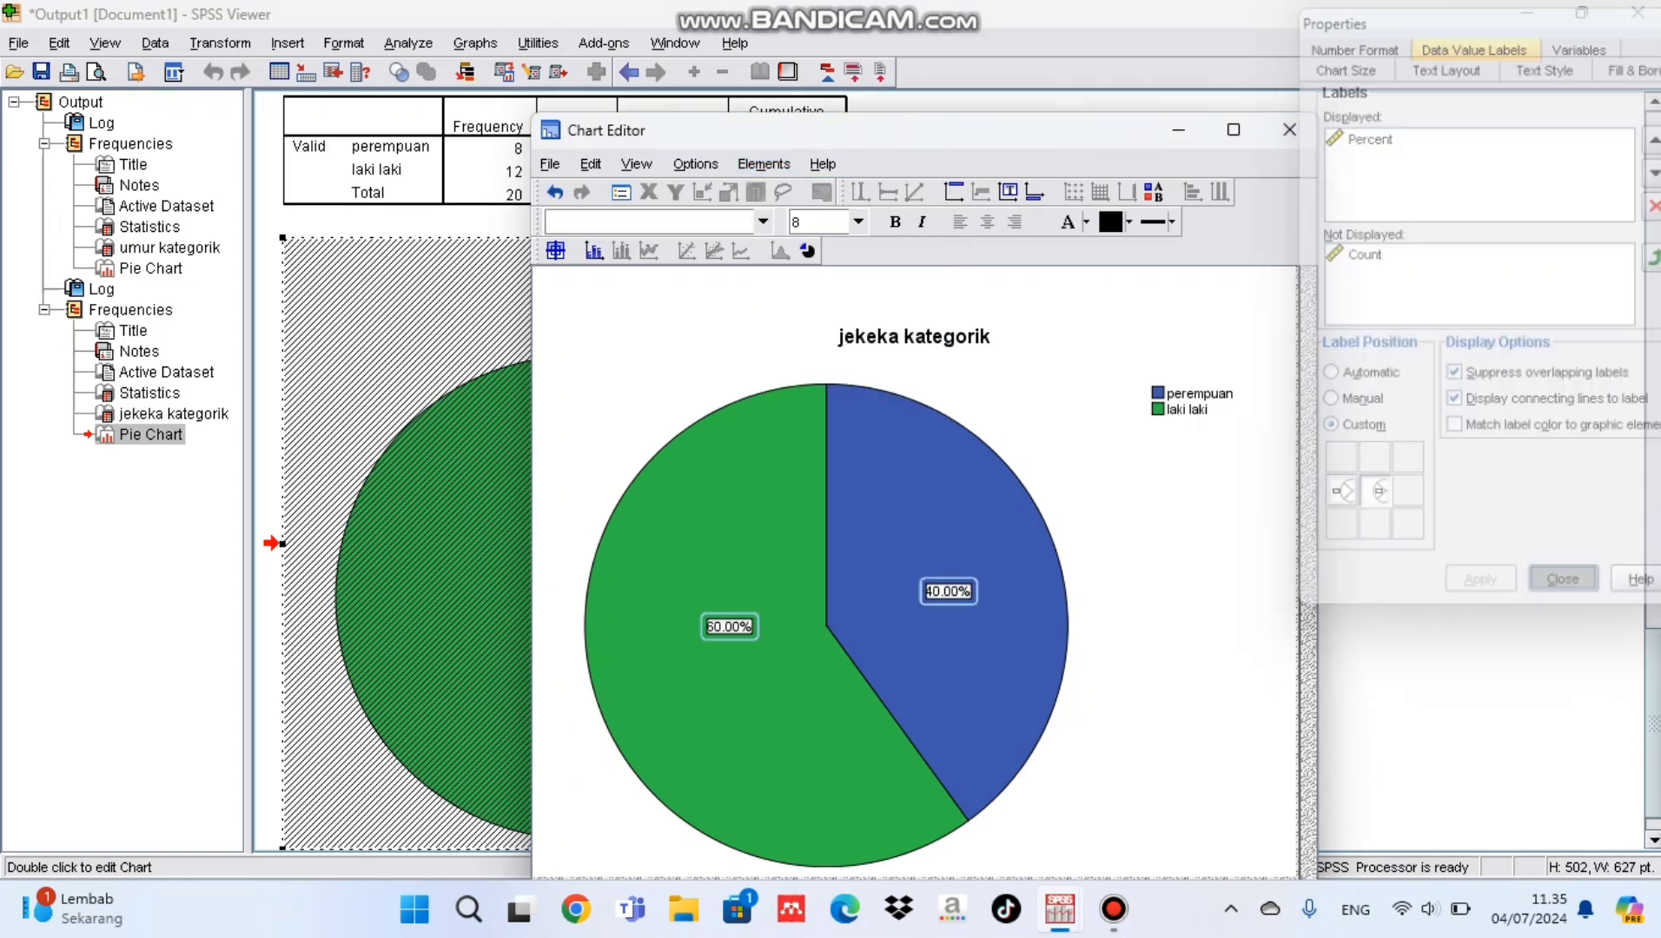
{"action": "left_click", "coordinate": [1289, 130]}
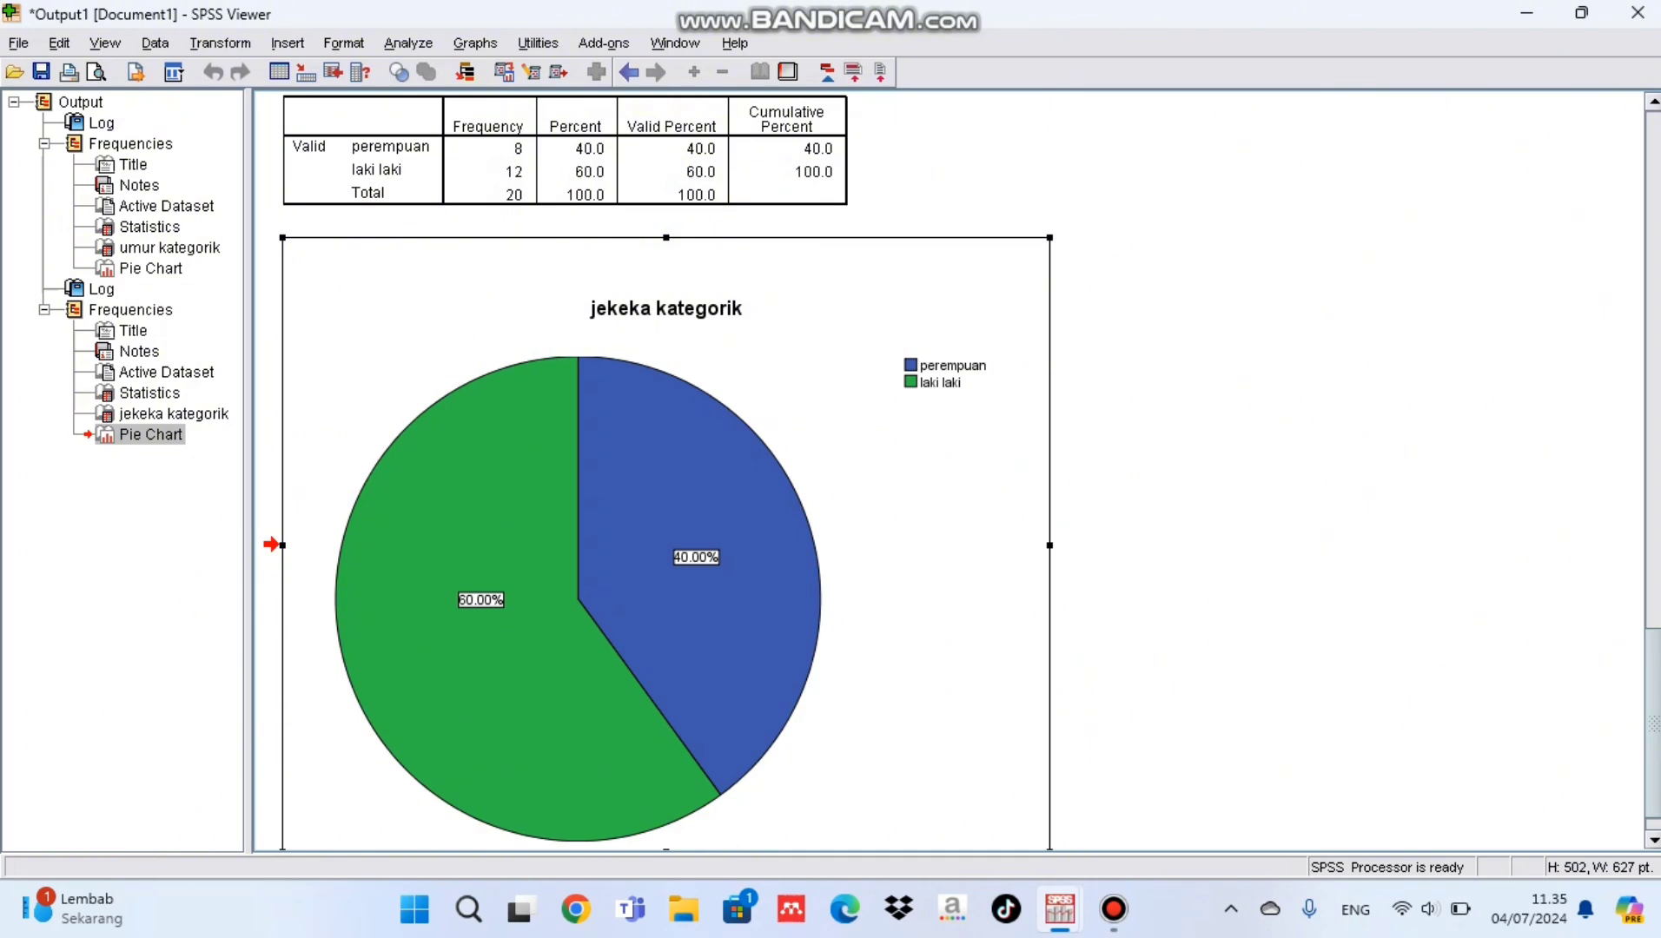
{"action": "scroll", "coordinate": [947, 472], "scroll_direction": "up", "scroll_amount": 16}
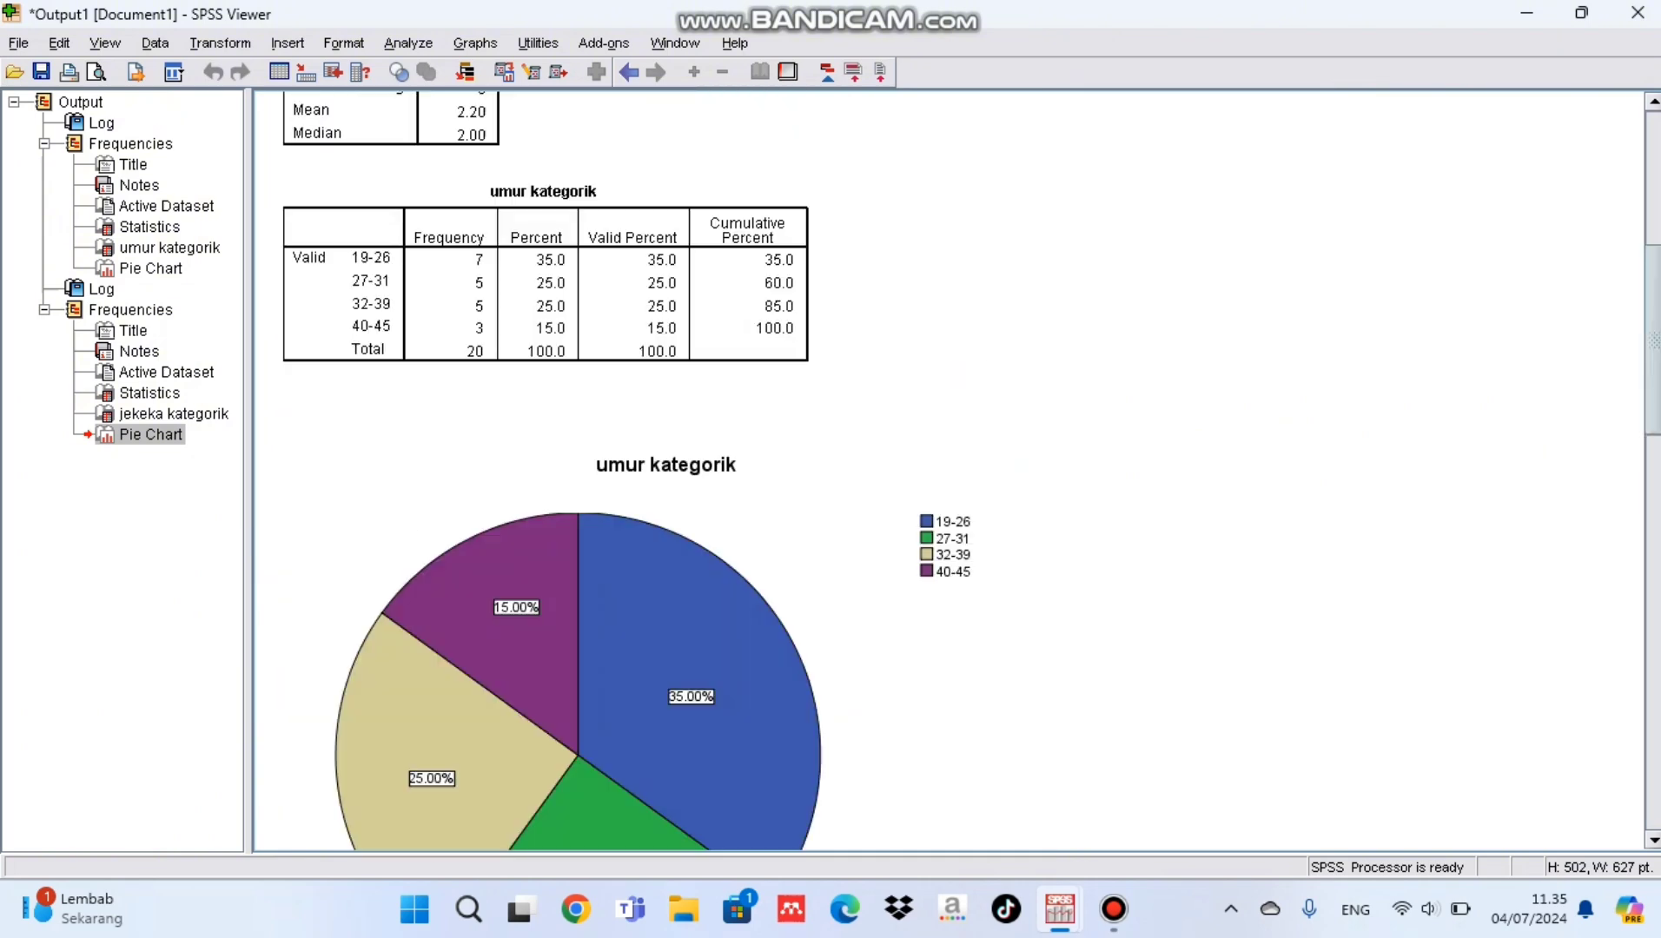
{"action": "scroll", "coordinate": [947, 472], "scroll_direction": "down", "scroll_amount": 9}
{"action": "scroll", "coordinate": [947, 472], "scroll_direction": "down", "scroll_amount": 8}
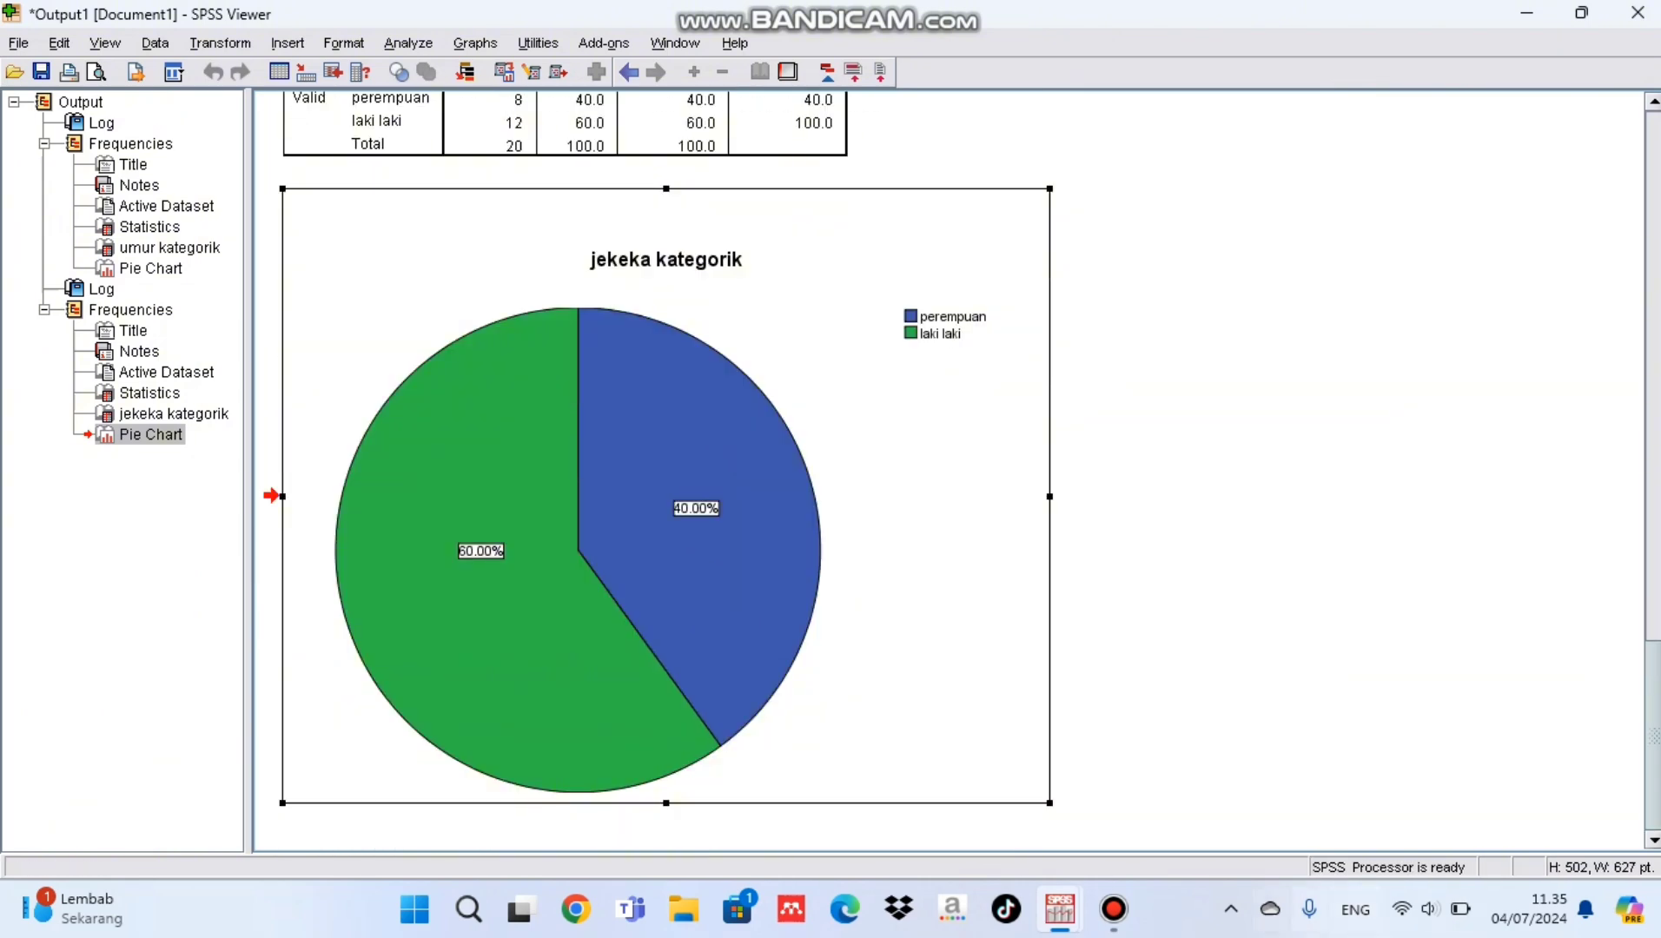
Step: Start a Recode into Different Variables in the data editor with agama as the input variable
{"action": "left_click", "coordinate": [938, 782]}
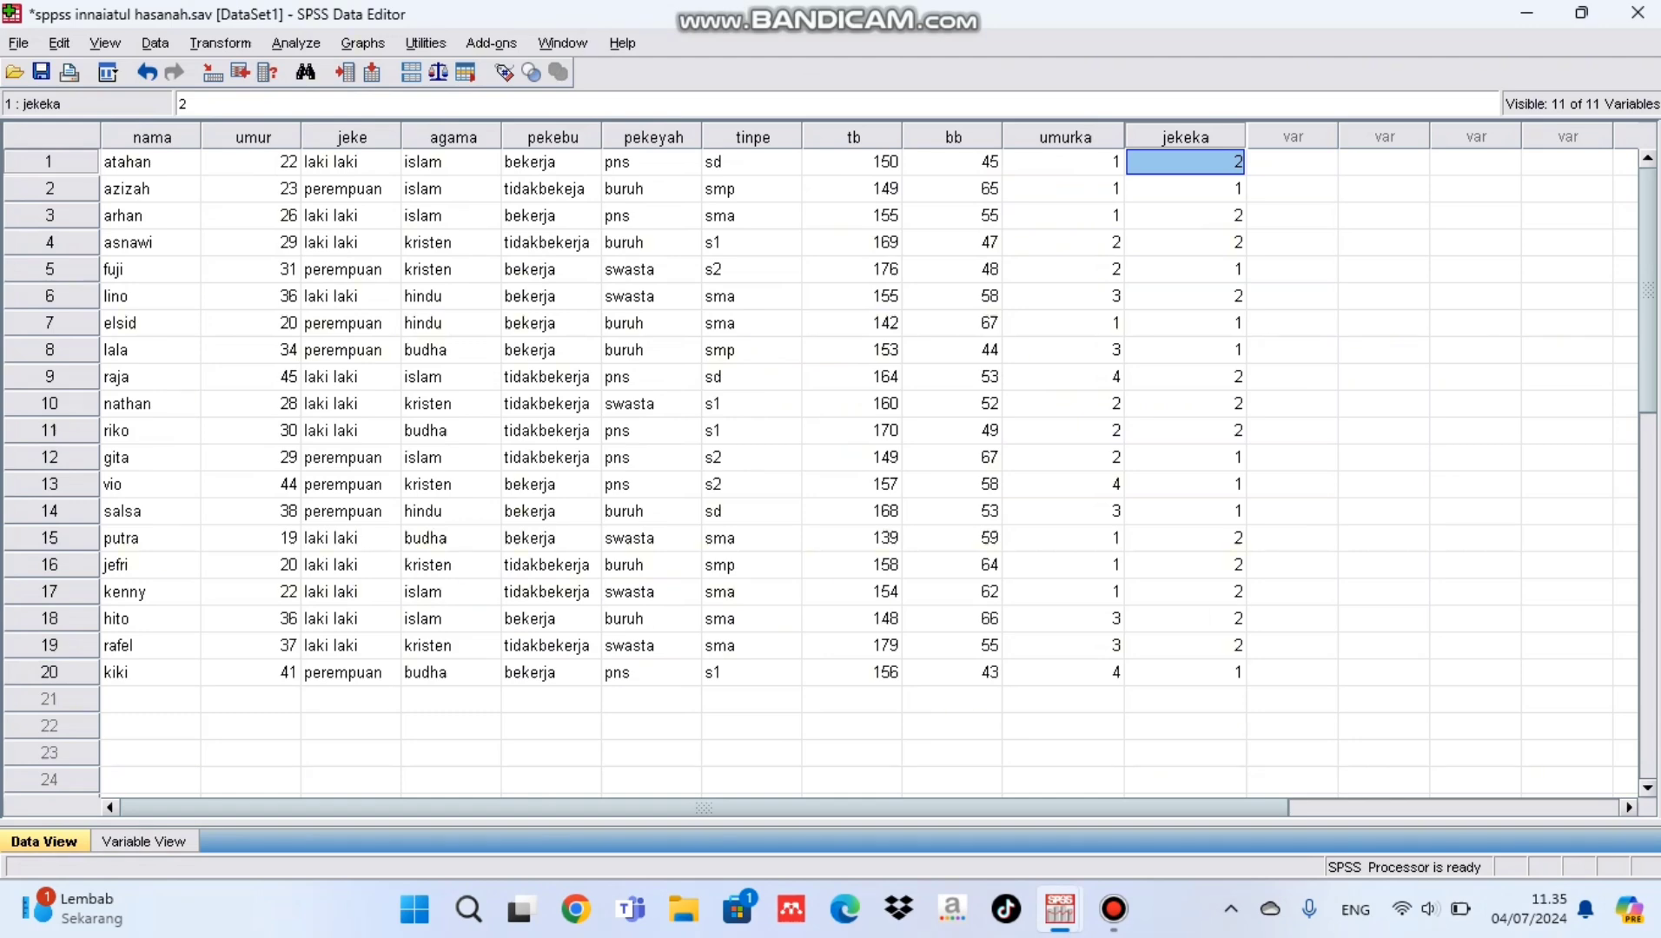
{"action": "left_click", "coordinate": [452, 162]}
{"action": "left_click", "coordinate": [220, 43]}
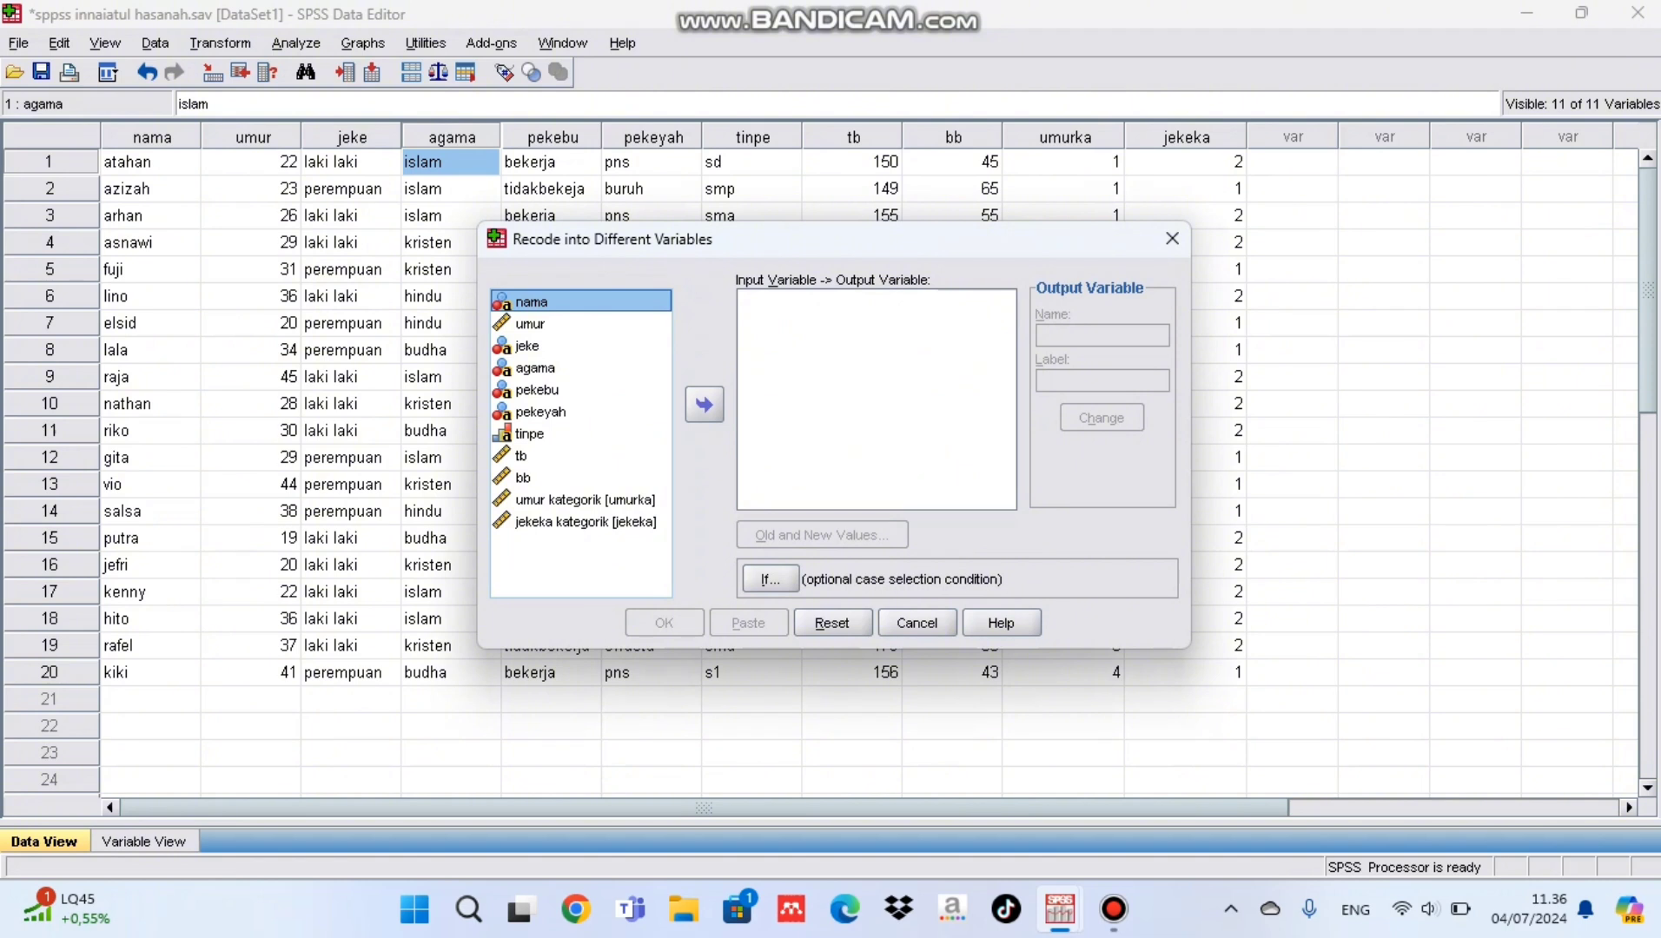
{"action": "left_click", "coordinate": [580, 367]}
{"action": "left_click", "coordinate": [705, 405]}
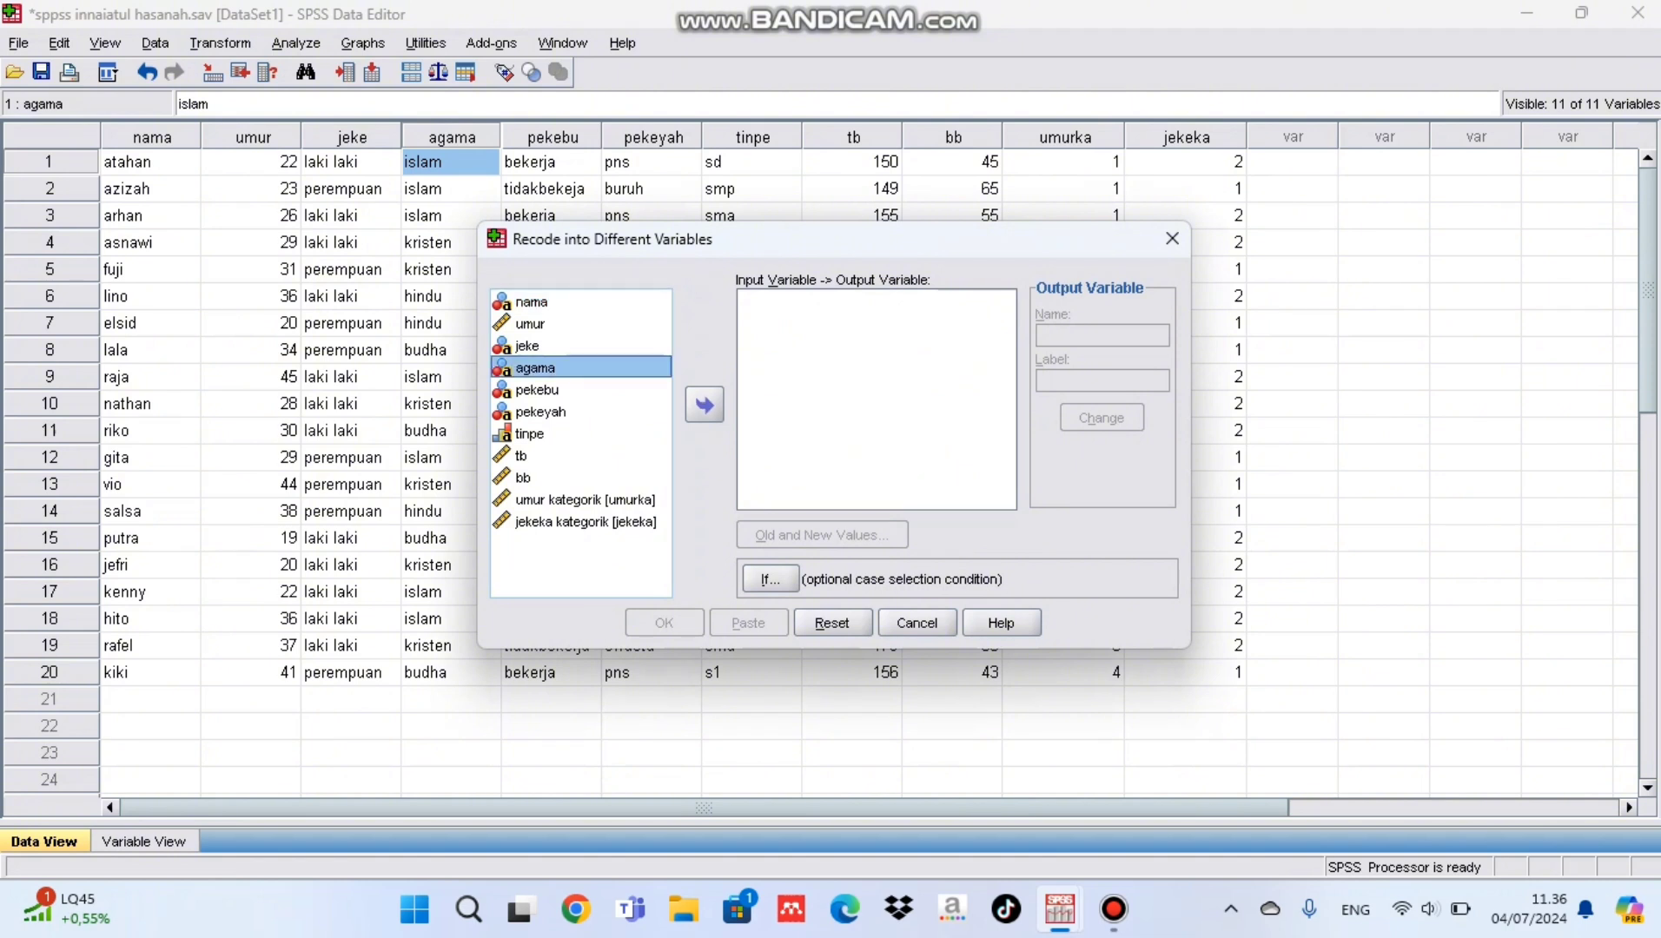
{"action": "left_click", "coordinate": [704, 405]}
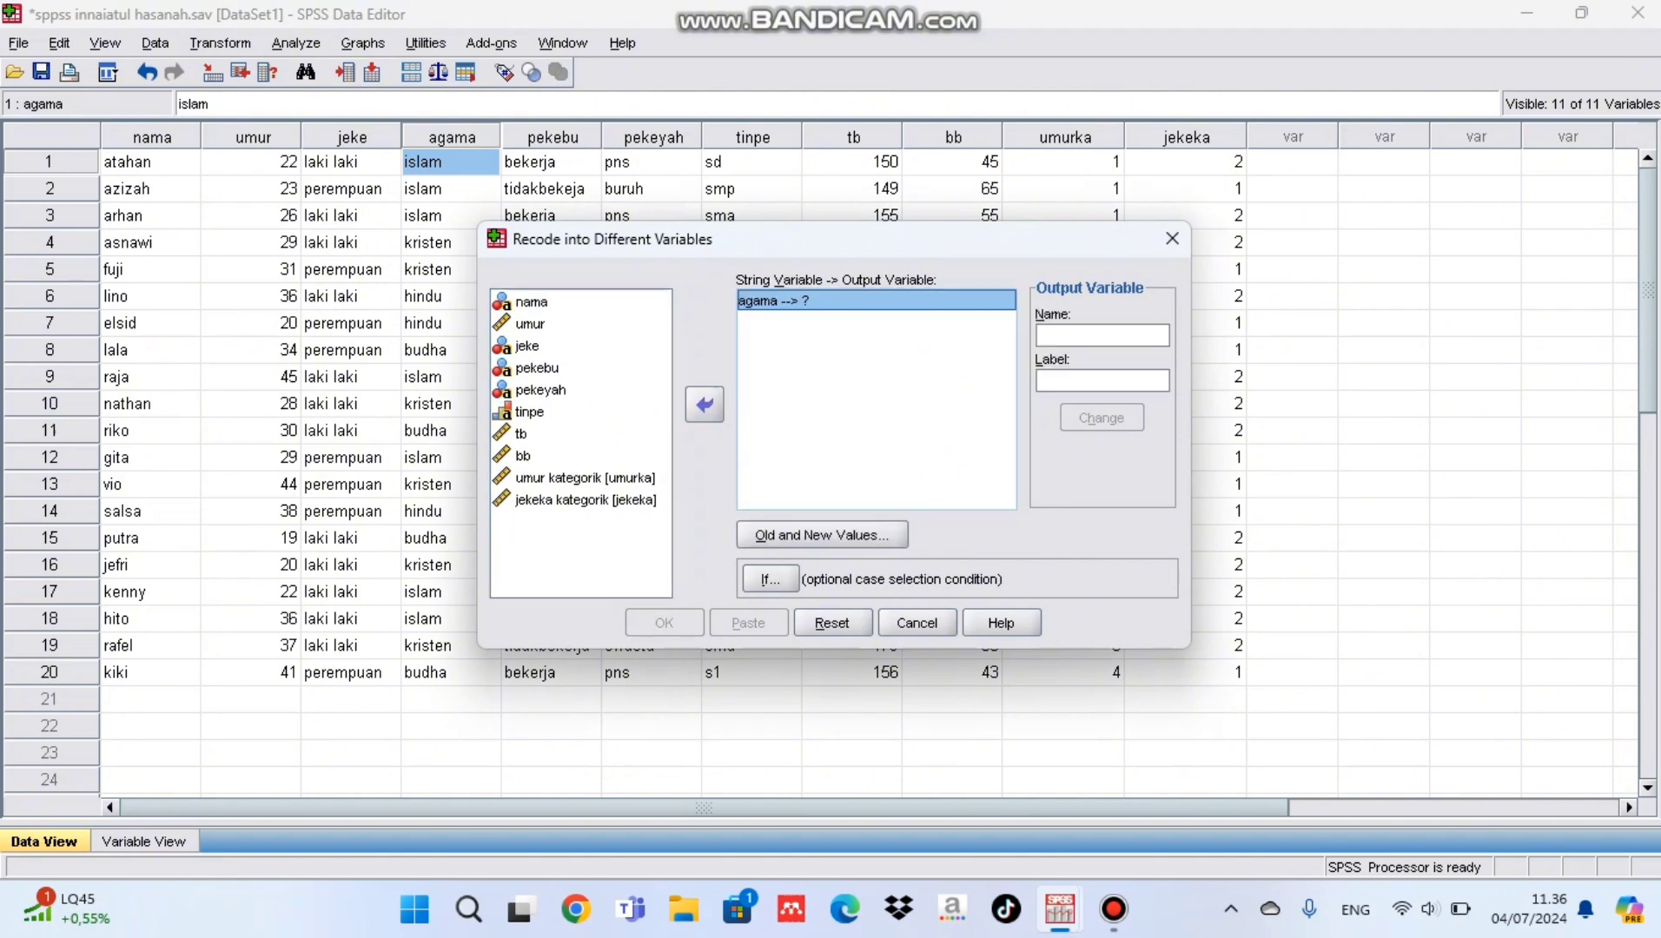
Step: Name the output variable agamaka and give it the label "agama kategorik"
{"action": "left_click", "coordinate": [1101, 335]}
{"action": "type", "text": "agamaka"}
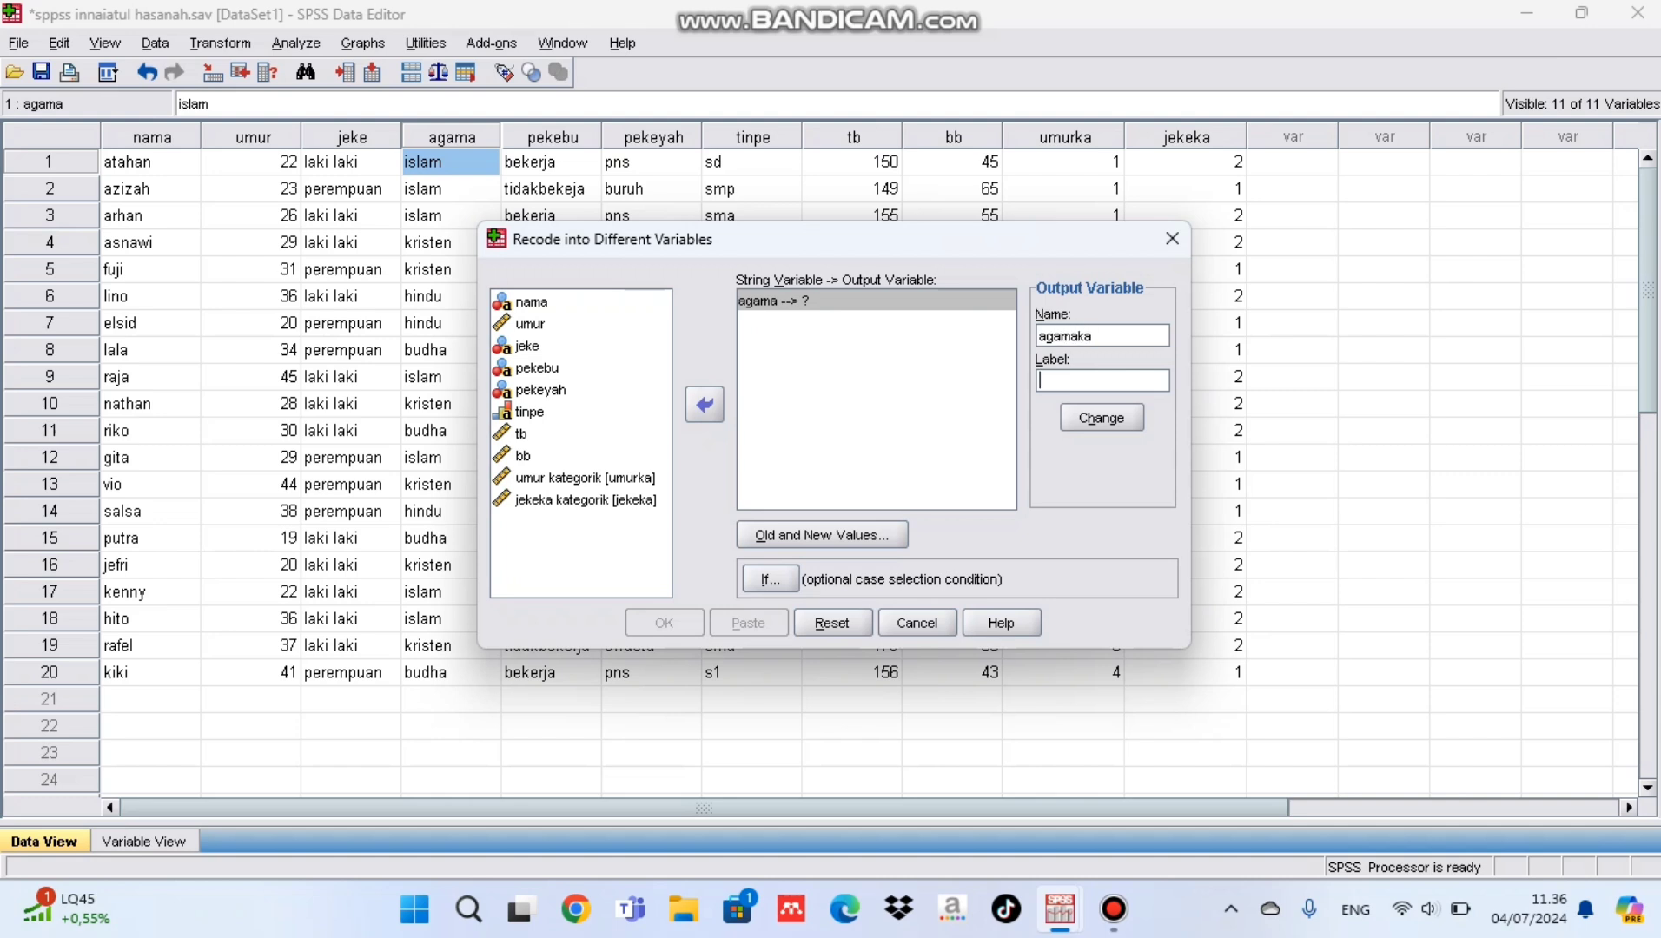
{"action": "type", "text": "agama kategorik"}
Step: Define the first recode rules for agama, mapping islam to 1 and kristen to 2
{"action": "key", "text": "alt+o"}
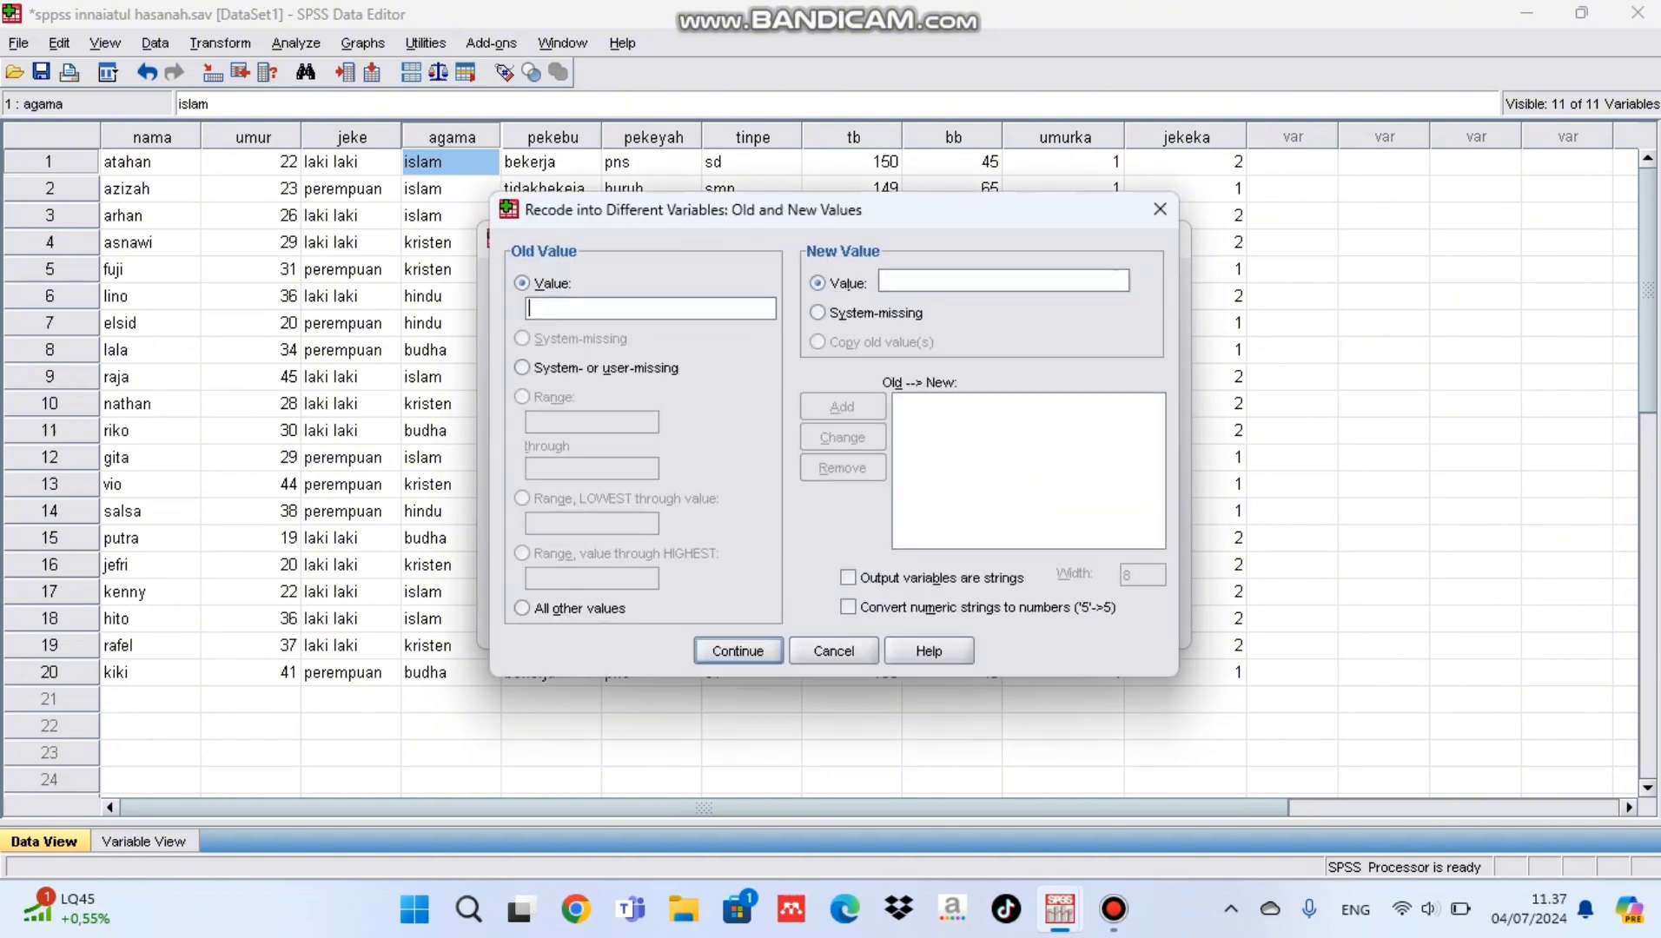
{"action": "type", "text": "islam"}
{"action": "left_click", "coordinate": [903, 280]}
{"action": "type", "text": "1"}
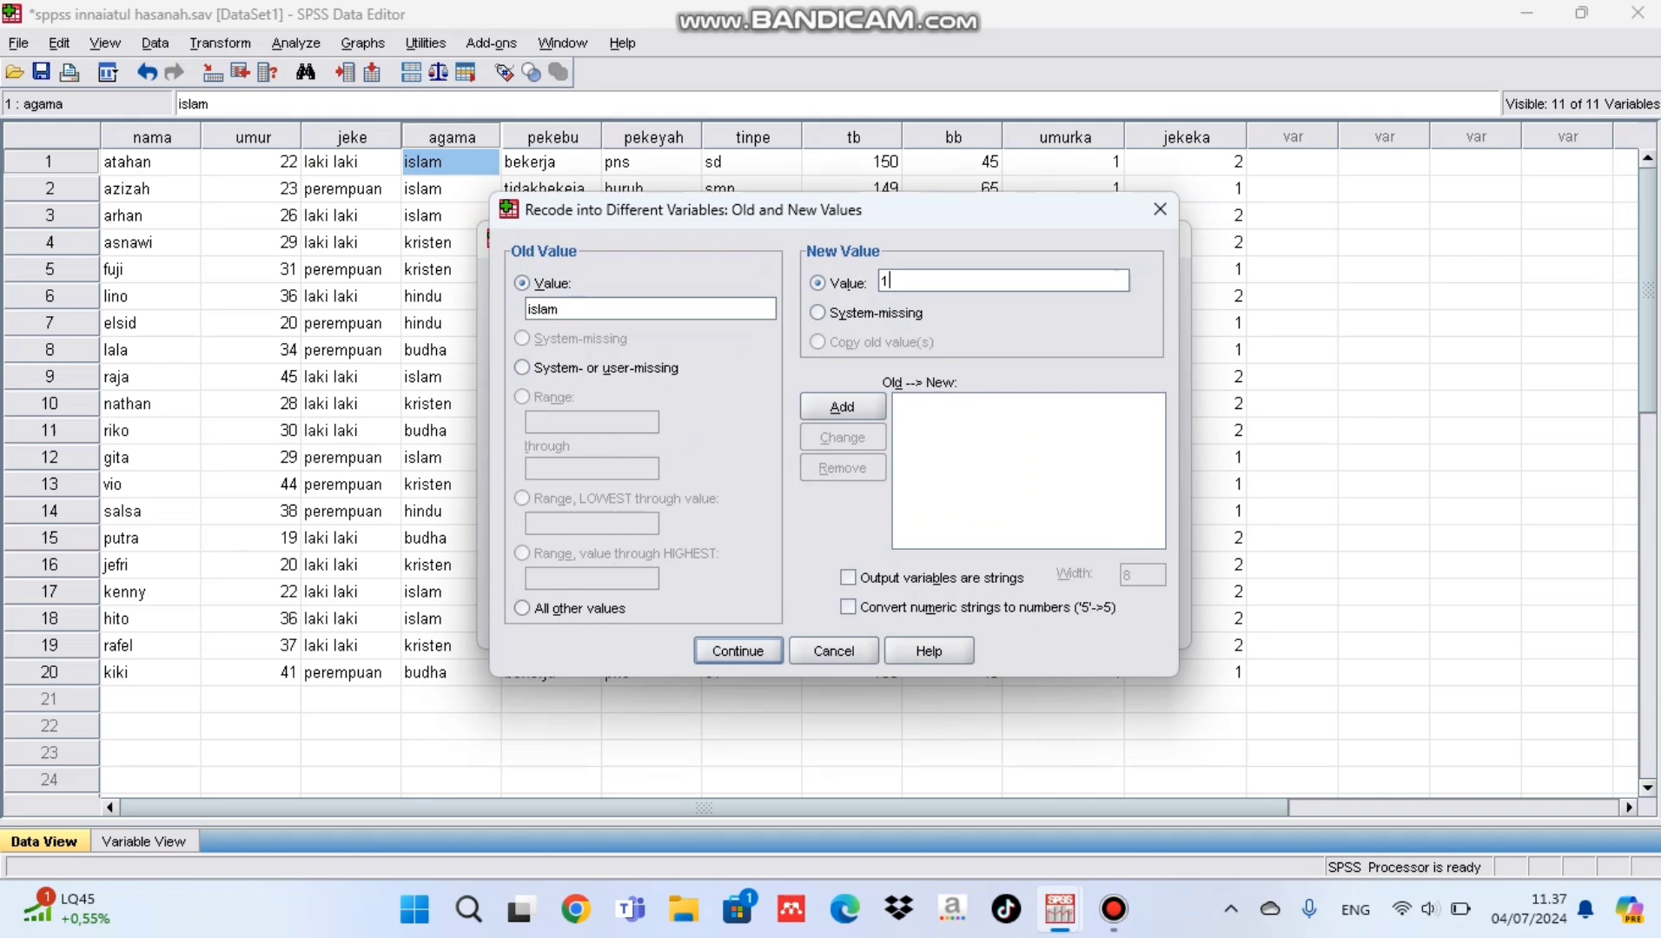
{"action": "key", "text": "alt+a"}
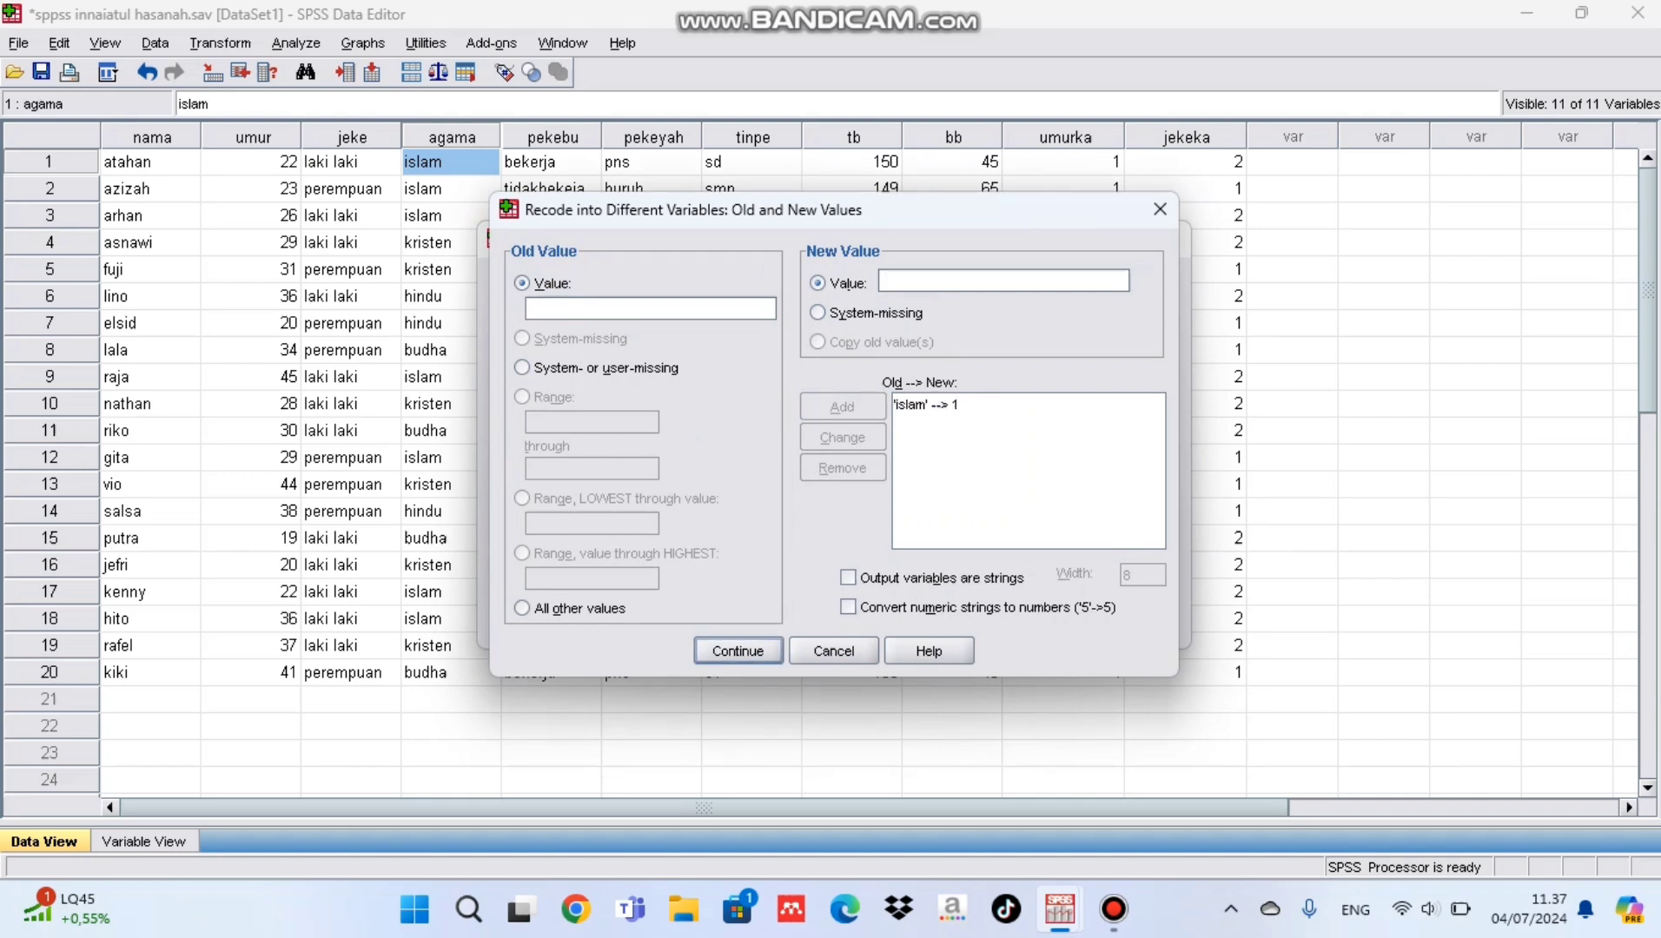
{"action": "type", "text": "kristen"}
{"action": "left_click", "coordinate": [904, 280]}
{"action": "type", "text": "2"}
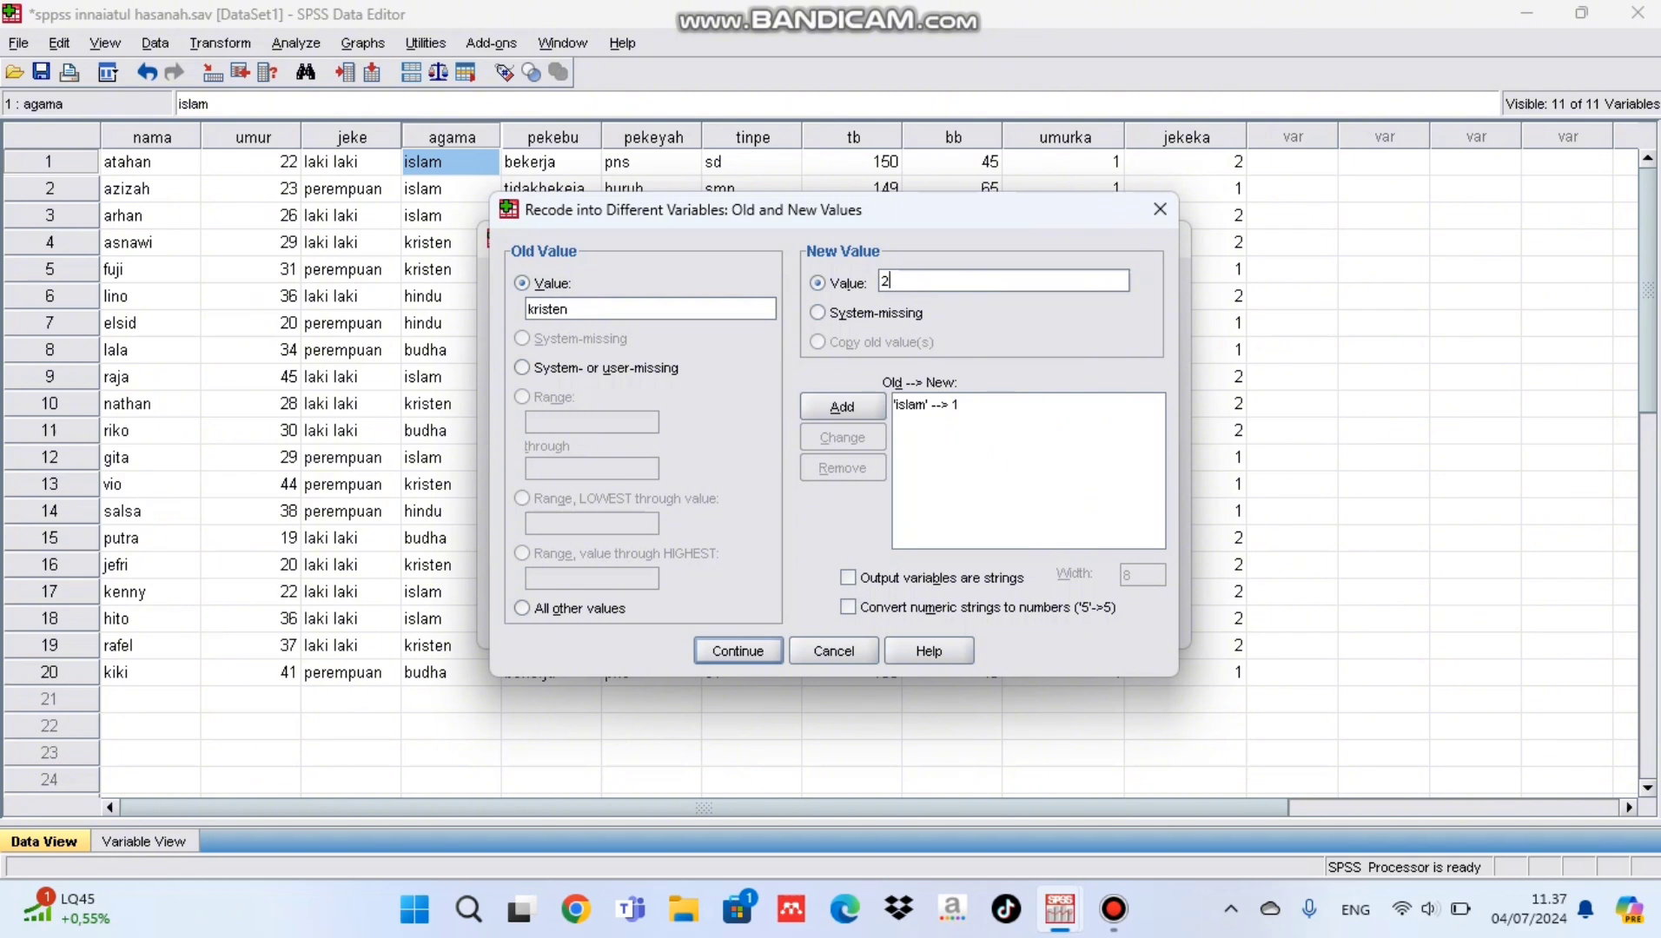
{"action": "key", "text": "alt+a"}
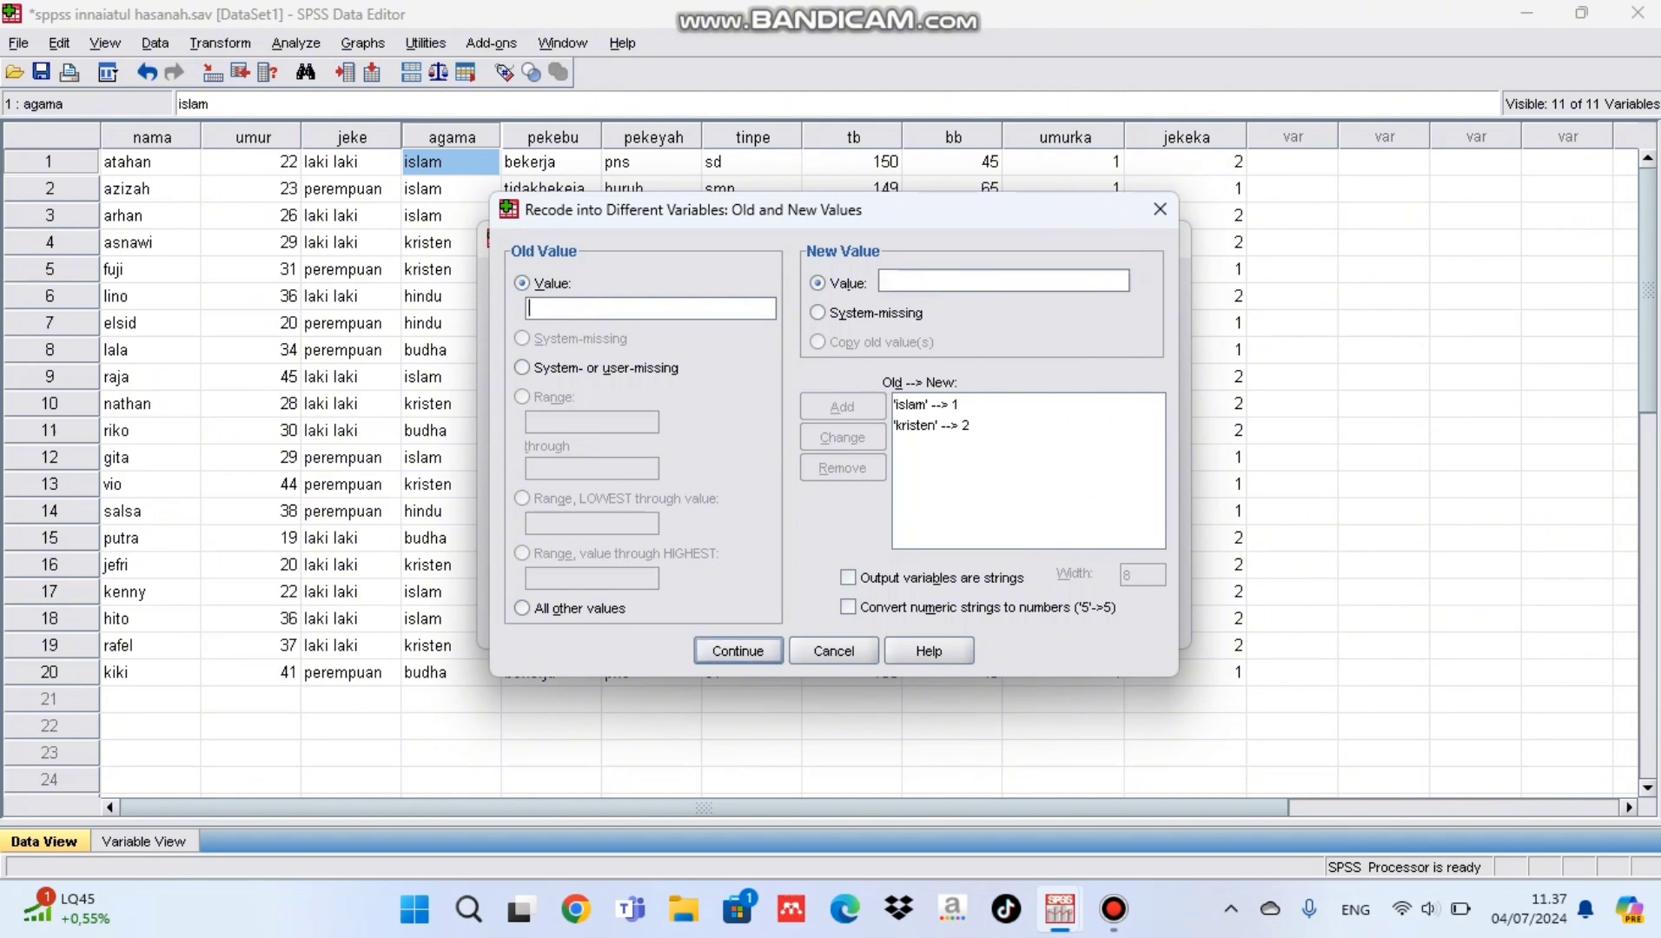
Step: Add the recode rules hindu to 3 and budha to 4 and accept the old and new values
{"action": "type", "text": "hindu"}
{"action": "left_click", "coordinate": [904, 281]}
{"action": "type", "text": "3"}
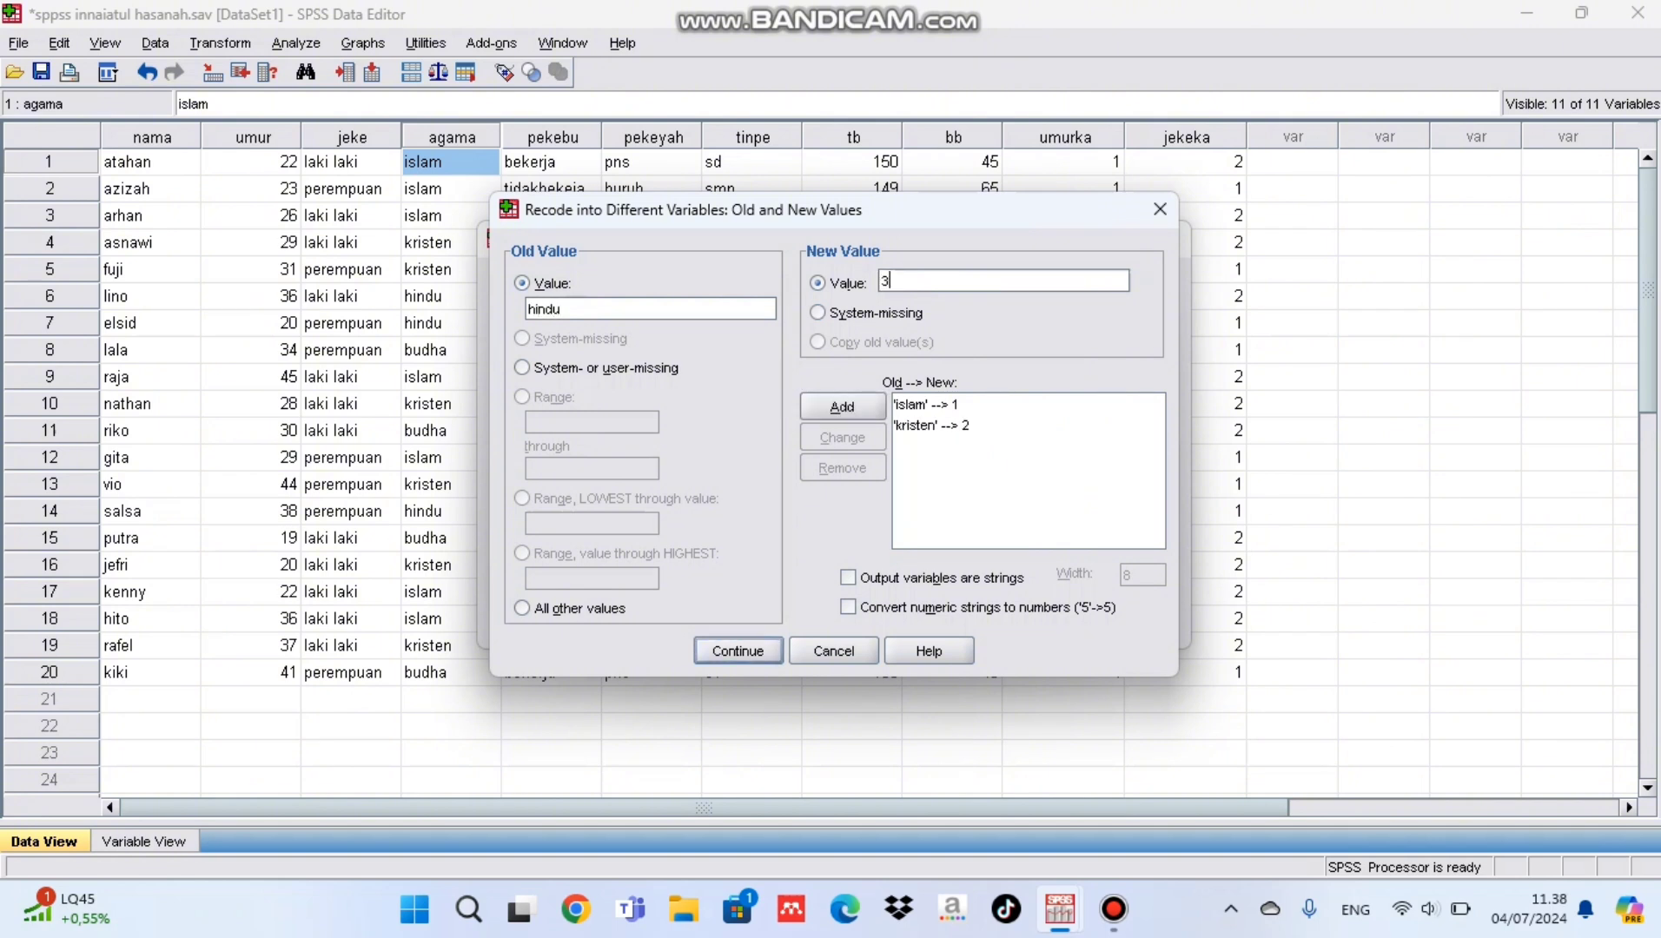
{"action": "key", "text": "alt+a"}
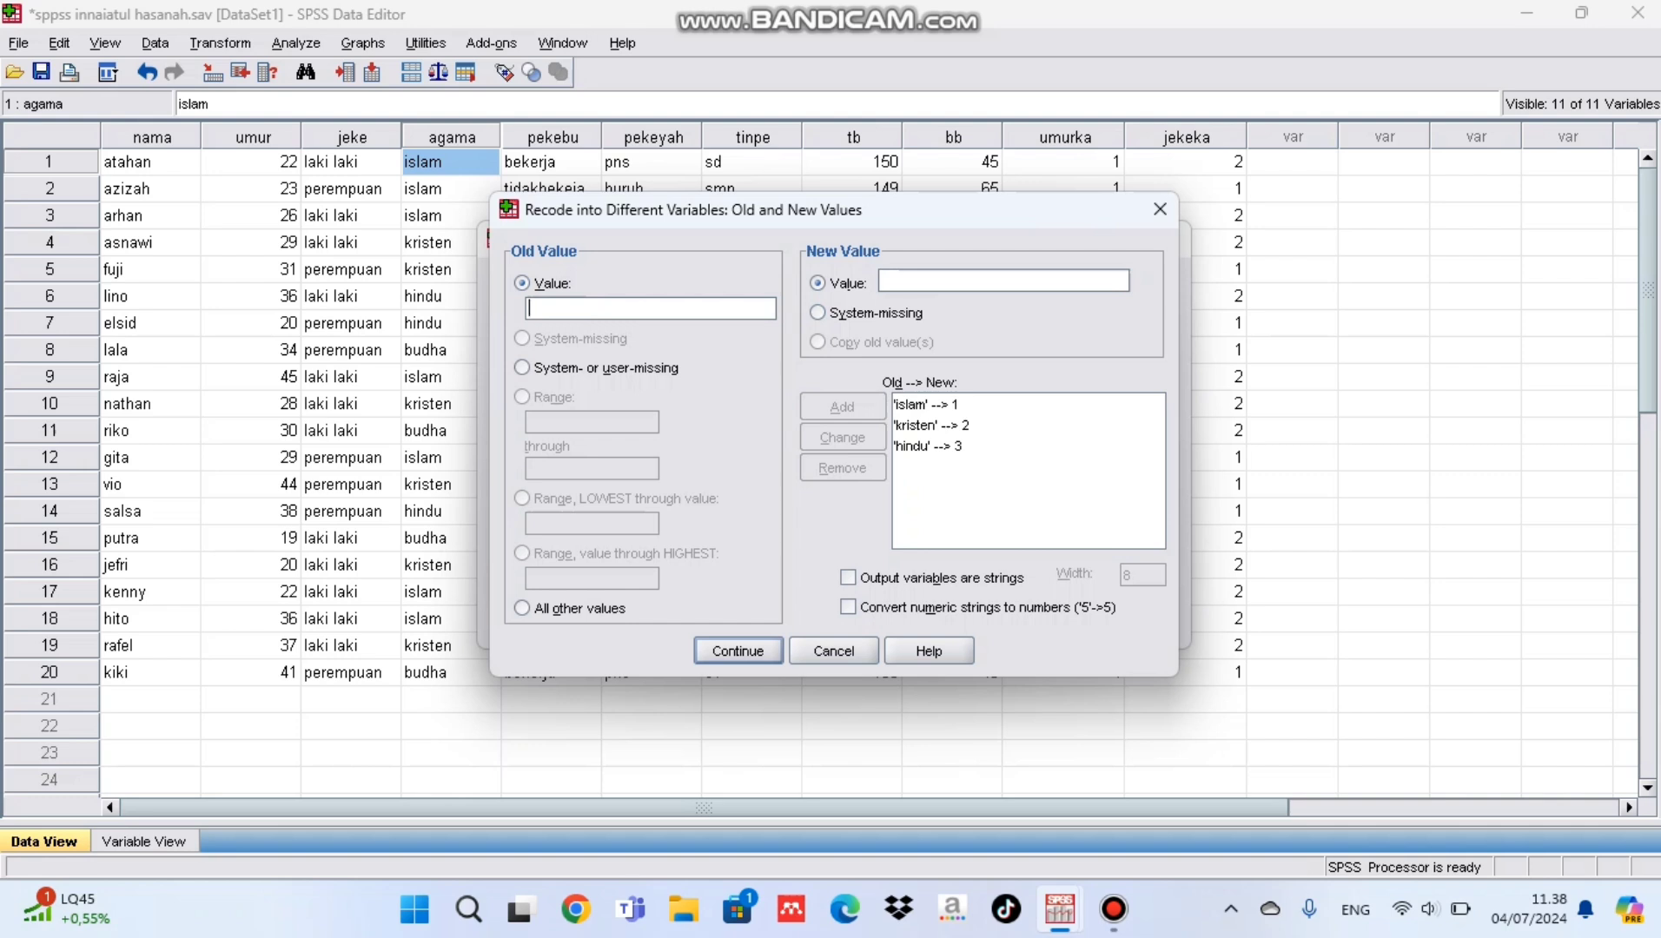
{"action": "type", "text": "budha"}
{"action": "left_click", "coordinate": [904, 281]}
{"action": "type", "text": "4"}
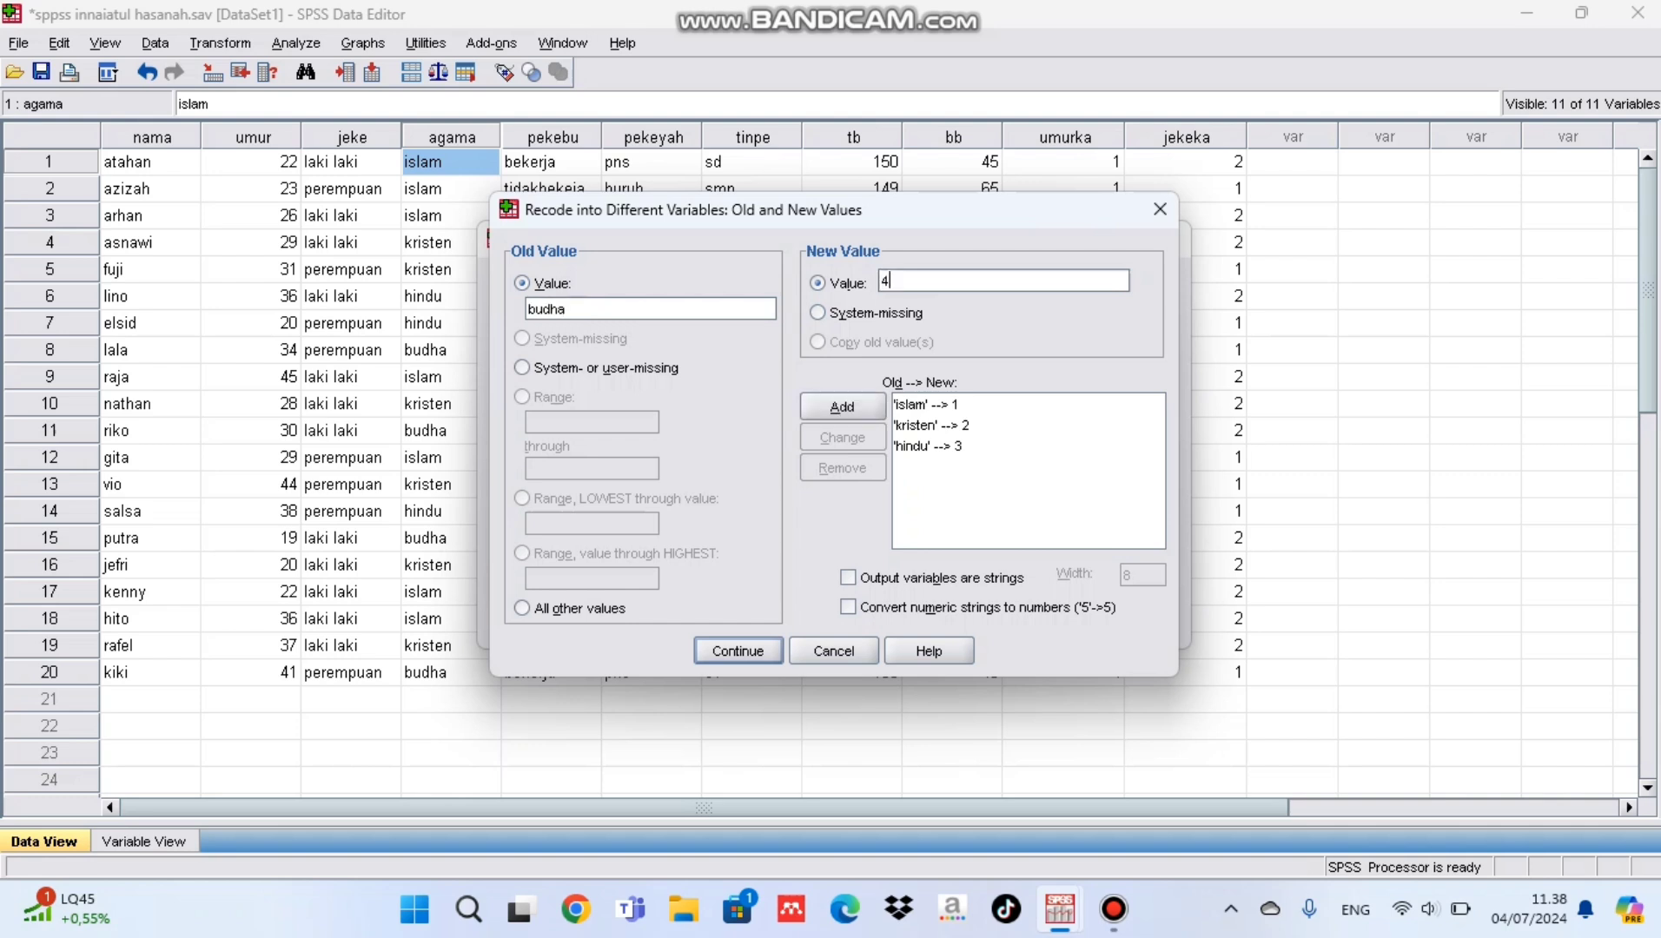
{"action": "key", "text": "alt+a"}
{"action": "key", "text": "Return"}
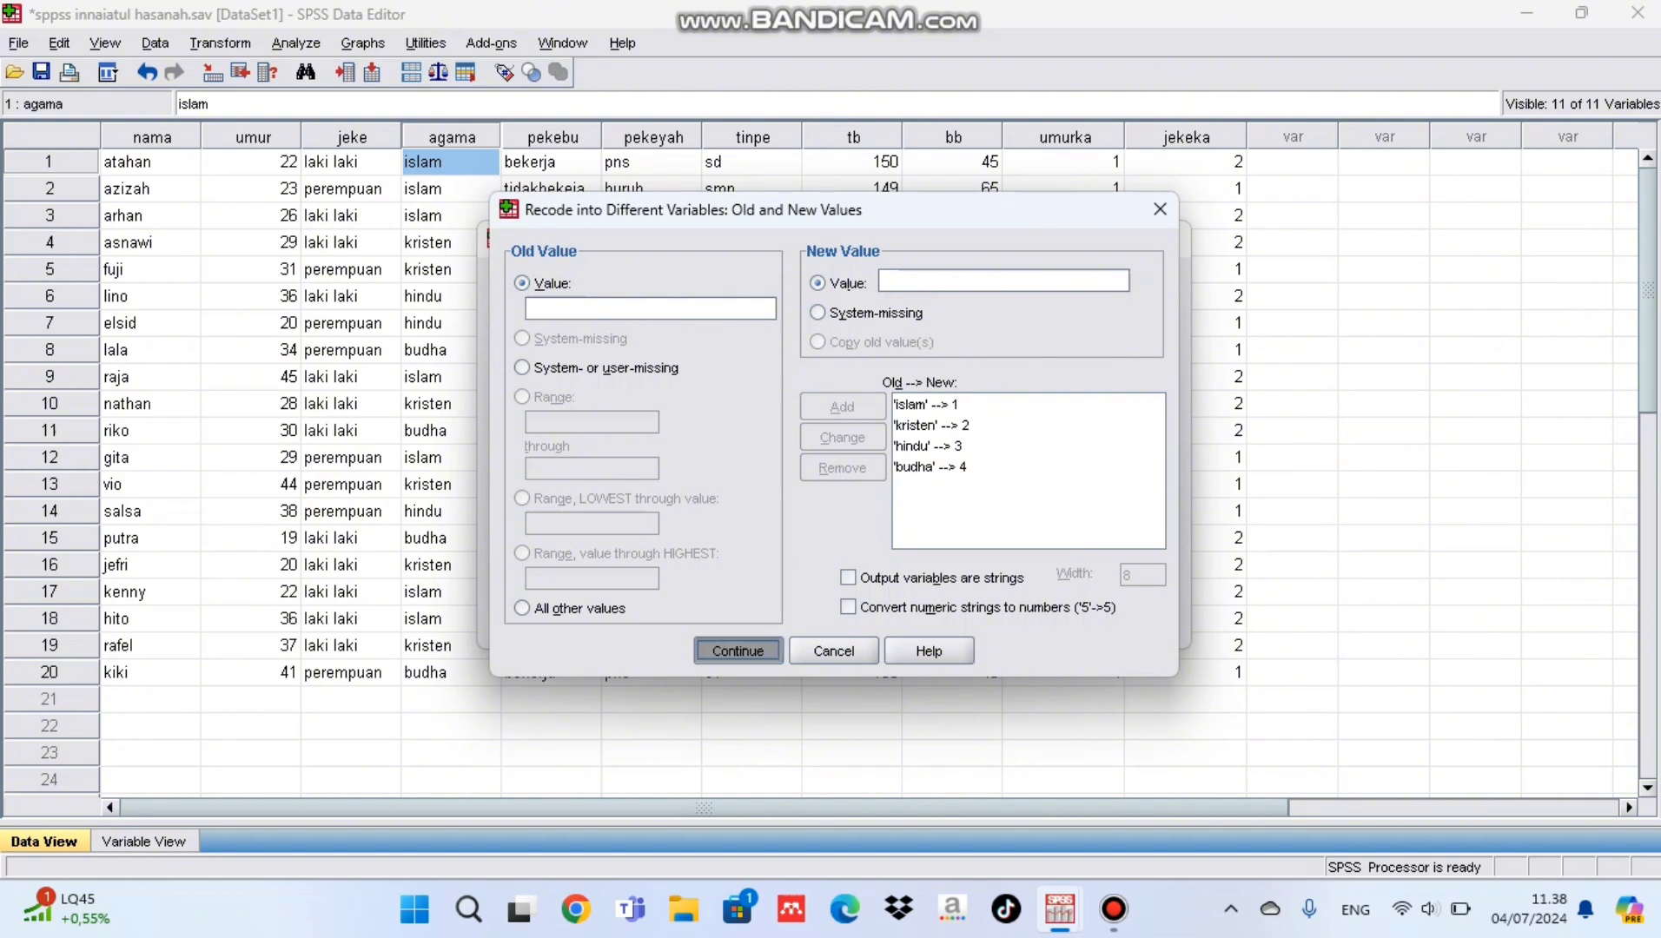
Step: Apply agamaka as the output variable of agama and run the recode
{"action": "key", "text": "alt+h"}
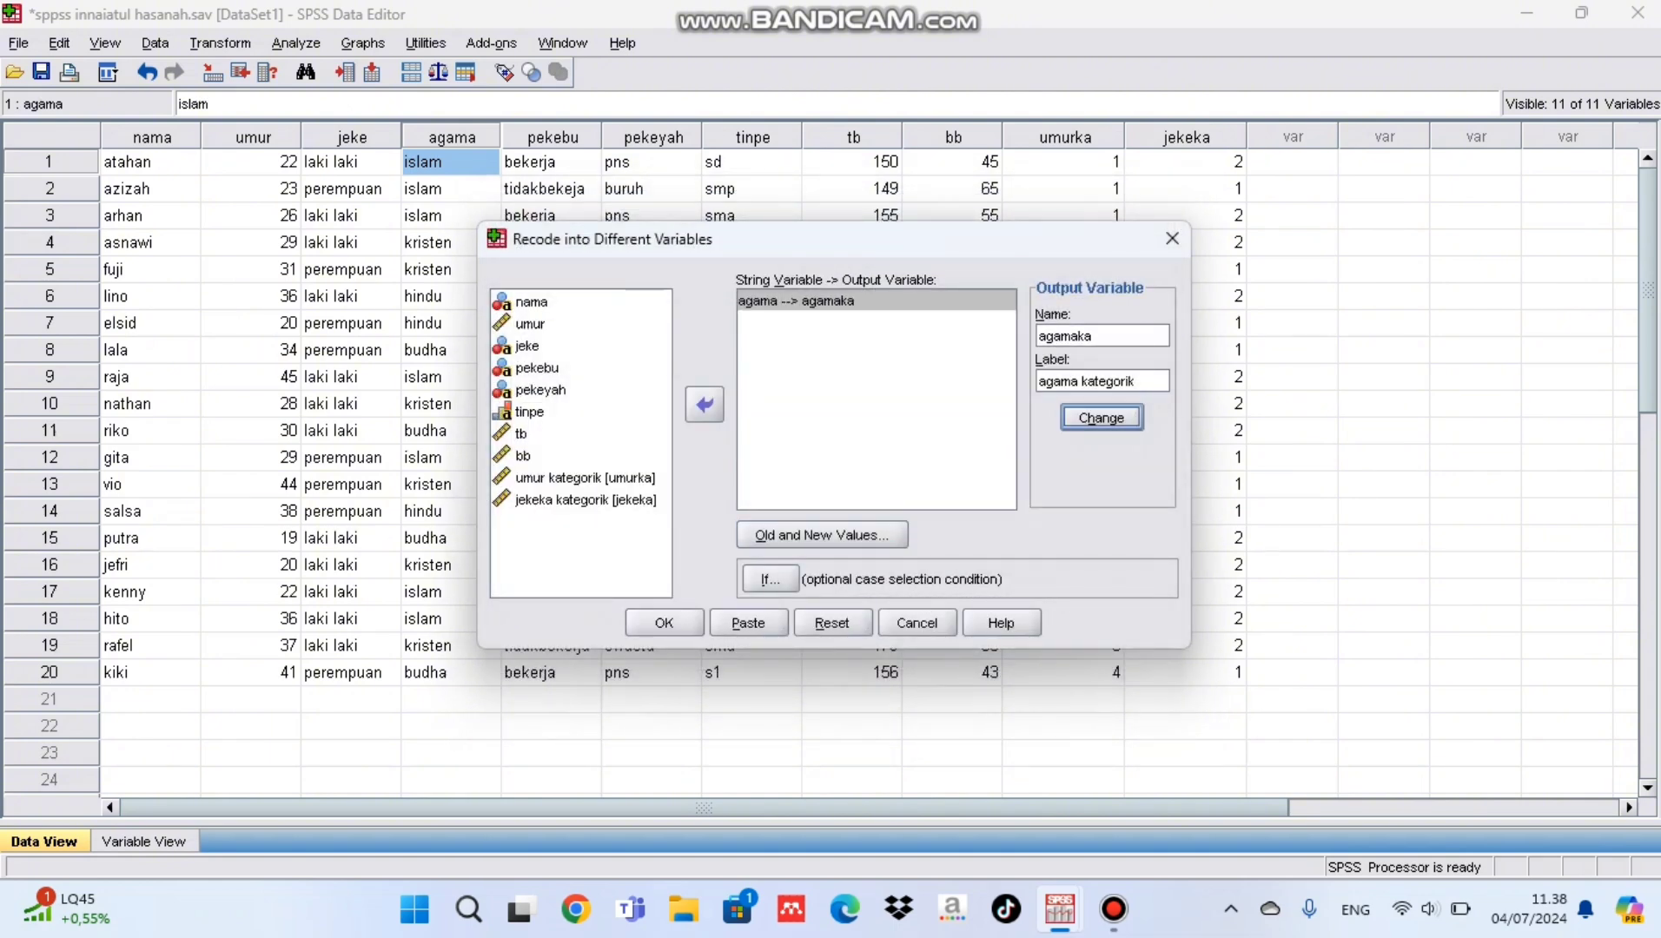
{"action": "key", "text": "Return"}
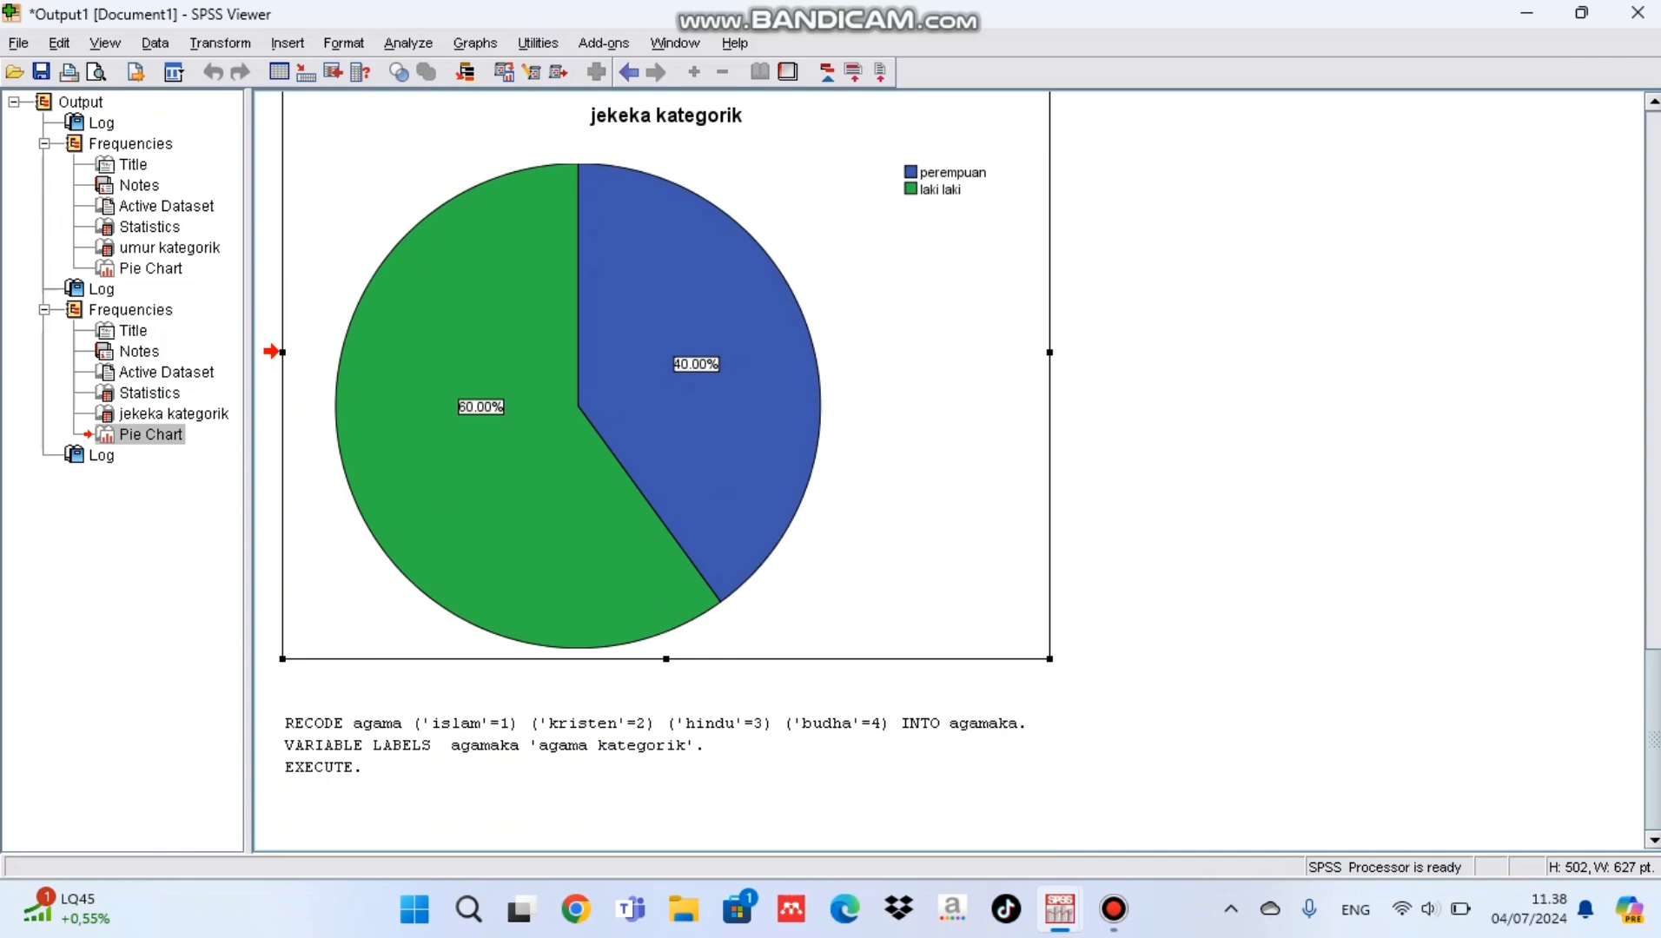
{"action": "key", "text": "Escape"}
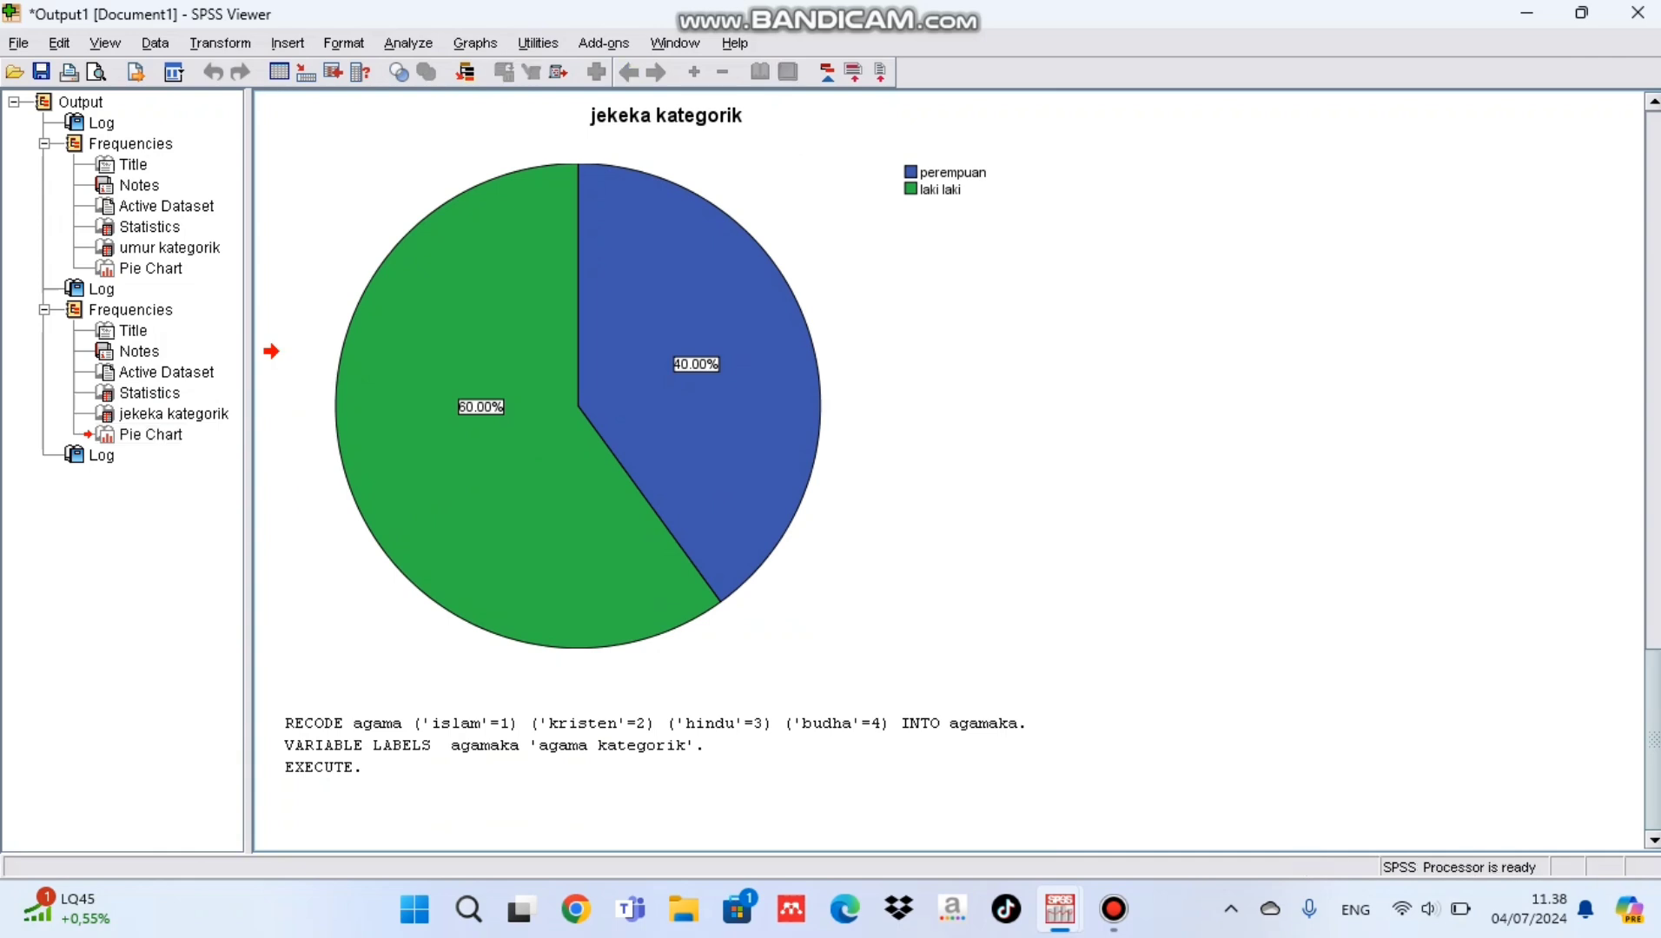
Step: In the Data Editor, add the value labels 1 = islam and 2 = kristen to the agamaka variable
{"action": "mouse_move", "coordinate": [1059, 910]}
{"action": "left_click", "coordinate": [1187, 790]}
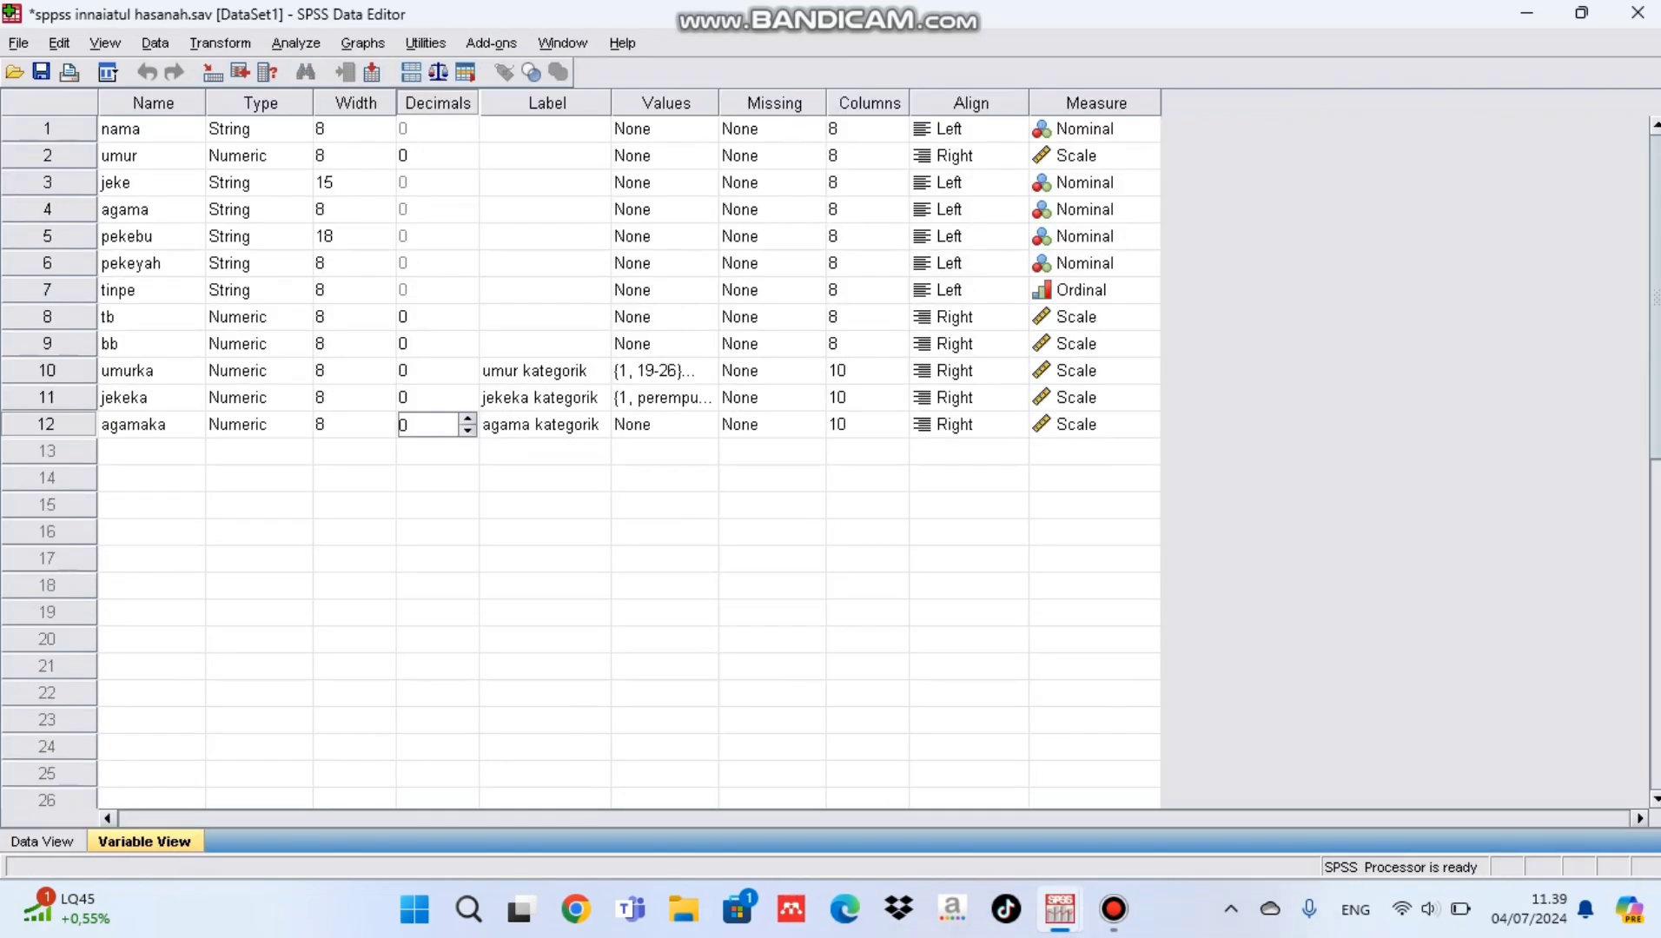
{"action": "left_click", "coordinate": [665, 425]}
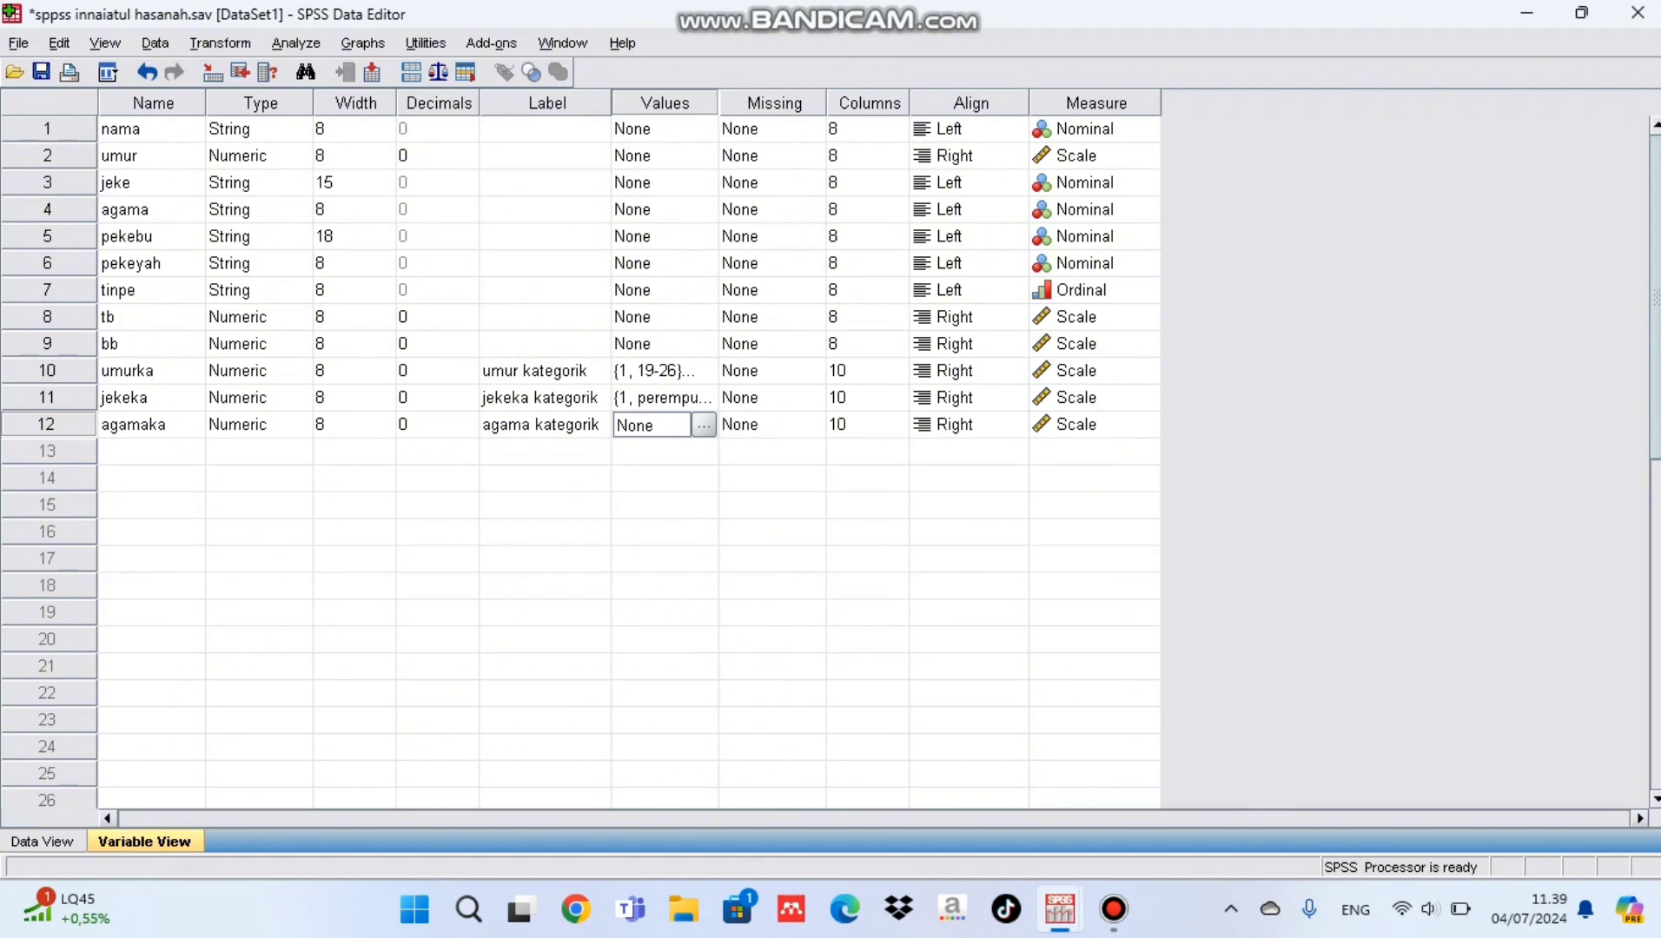
{"action": "left_click", "coordinate": [703, 425]}
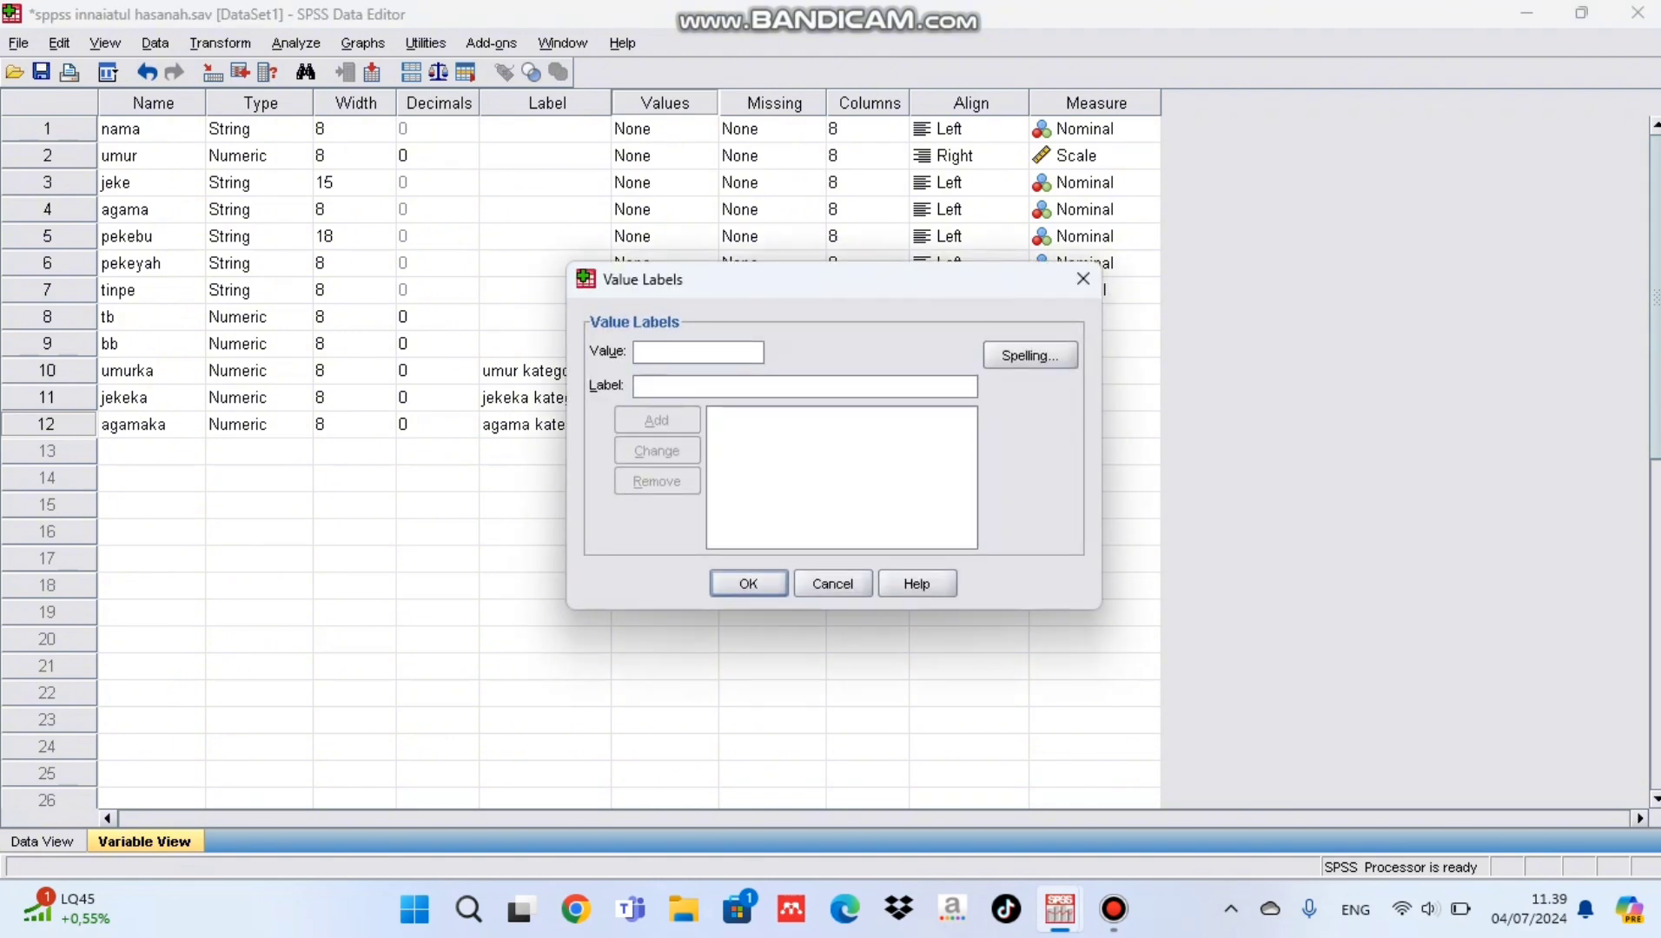
{"action": "type", "text": "1"}
{"action": "type", "text": "islam"}
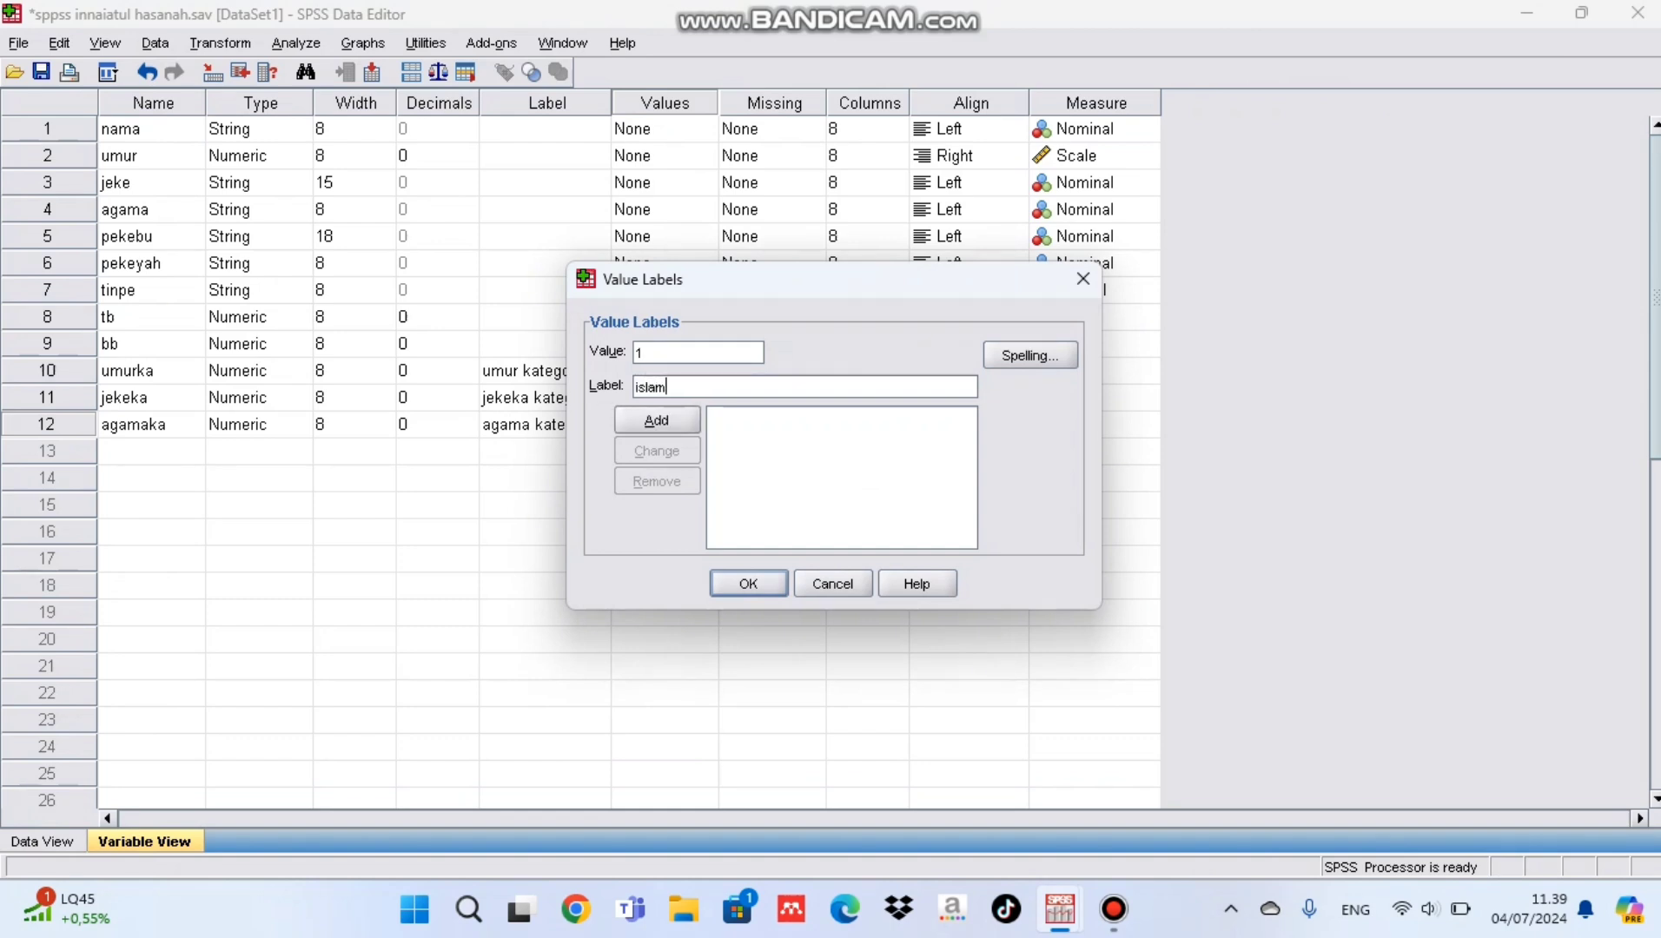
{"action": "left_click", "coordinate": [656, 420]}
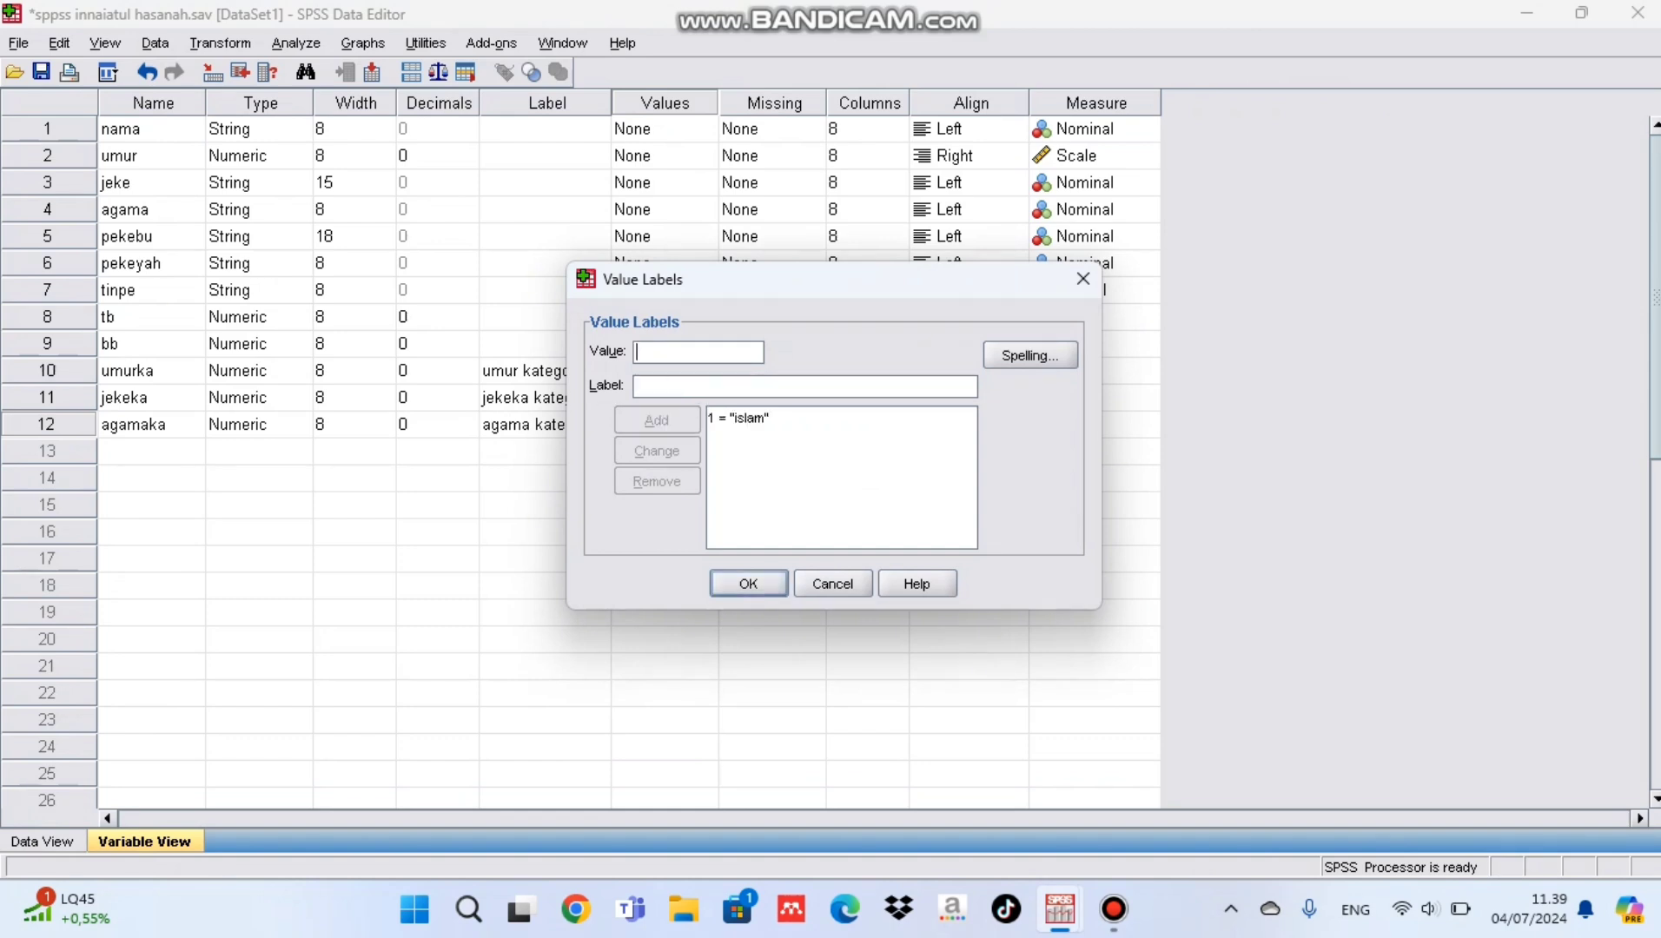
{"action": "type", "text": "2"}
{"action": "key", "text": "Tab"}
{"action": "type", "text": "kristen"}
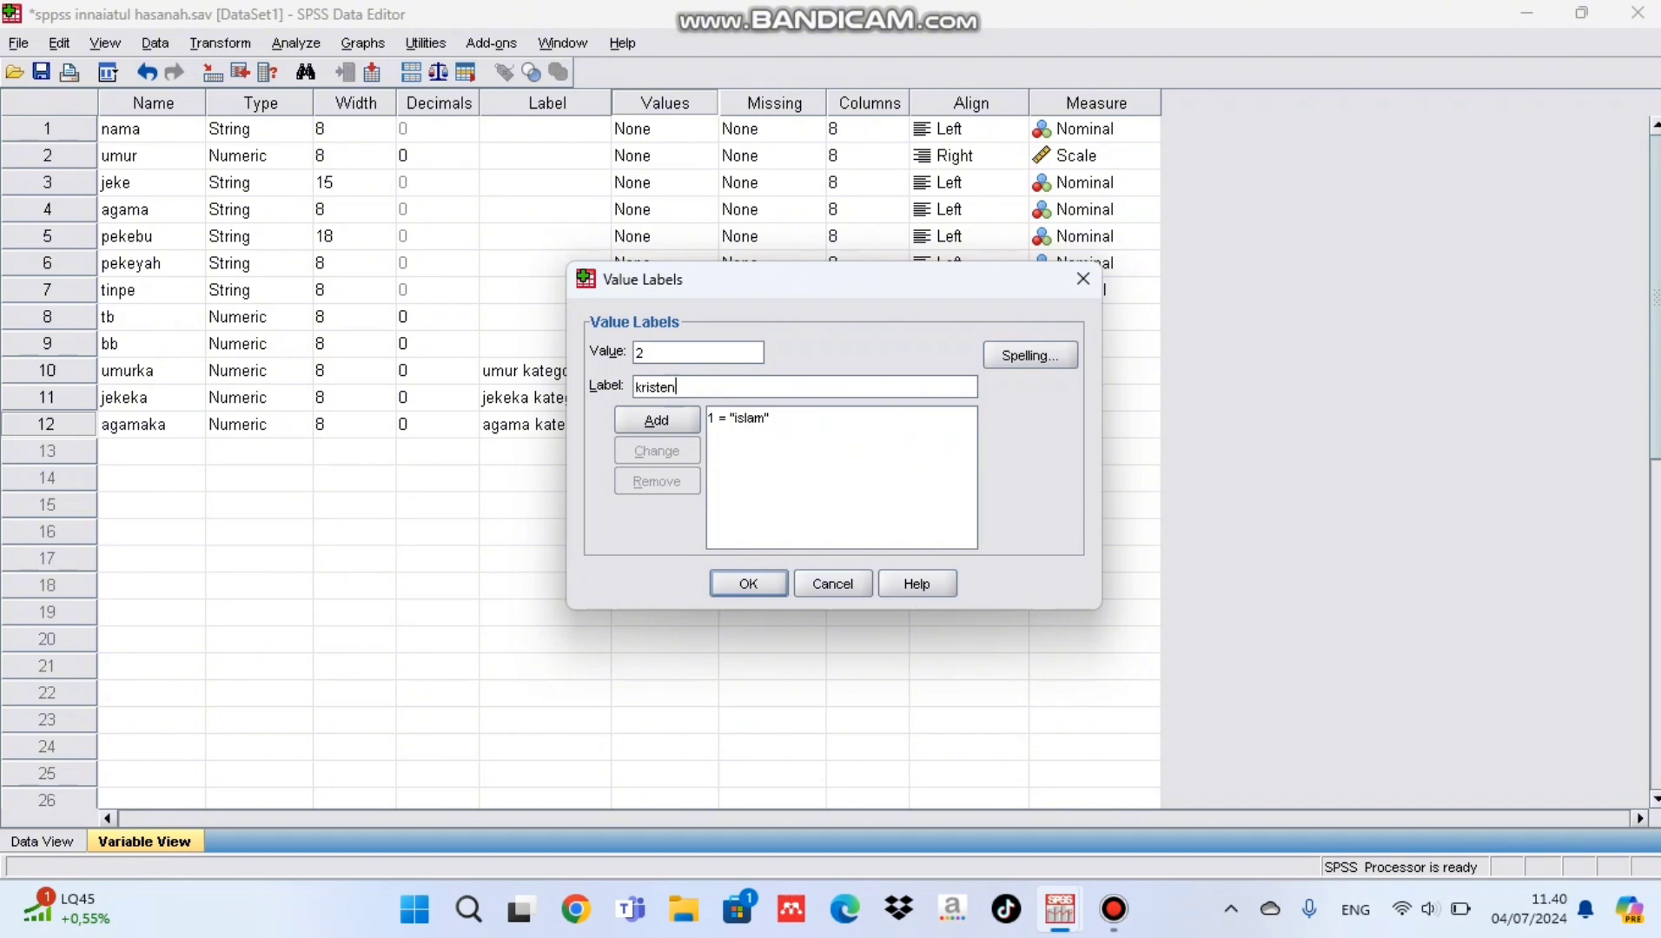
{"action": "left_click", "coordinate": [657, 420]}
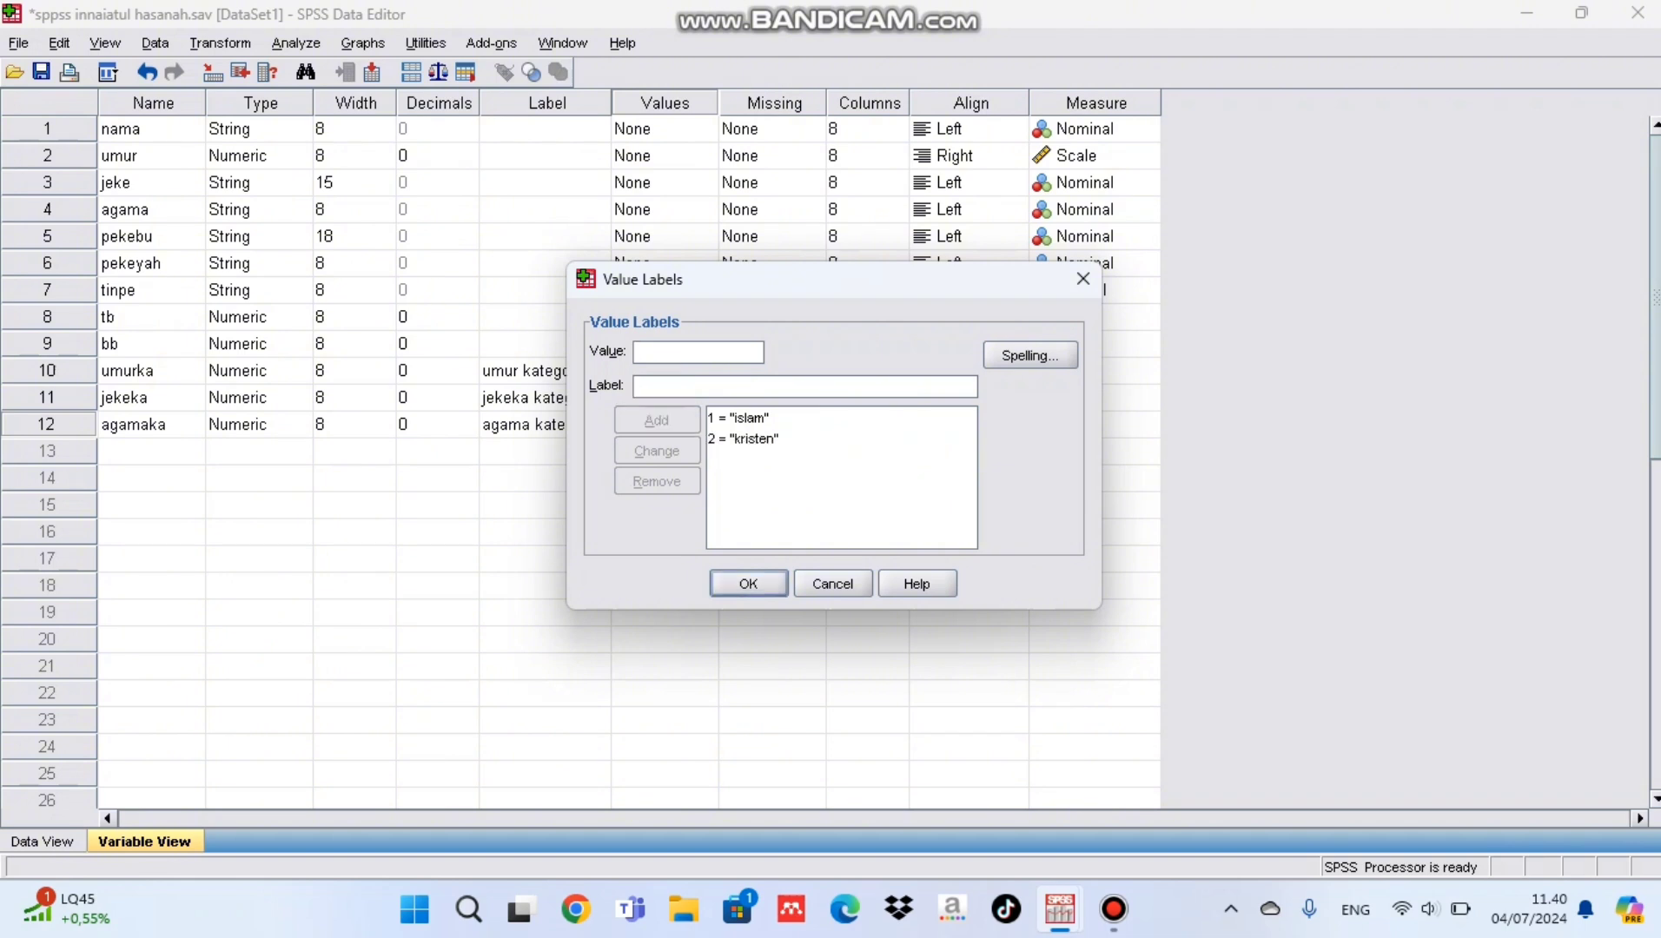
Step: Add the value labels 3 = hindu and 4 = budha to agamaka and accept the label set
{"action": "type", "text": "3"}
{"action": "key", "text": "Tab"}
{"action": "type", "text": "hindu"}
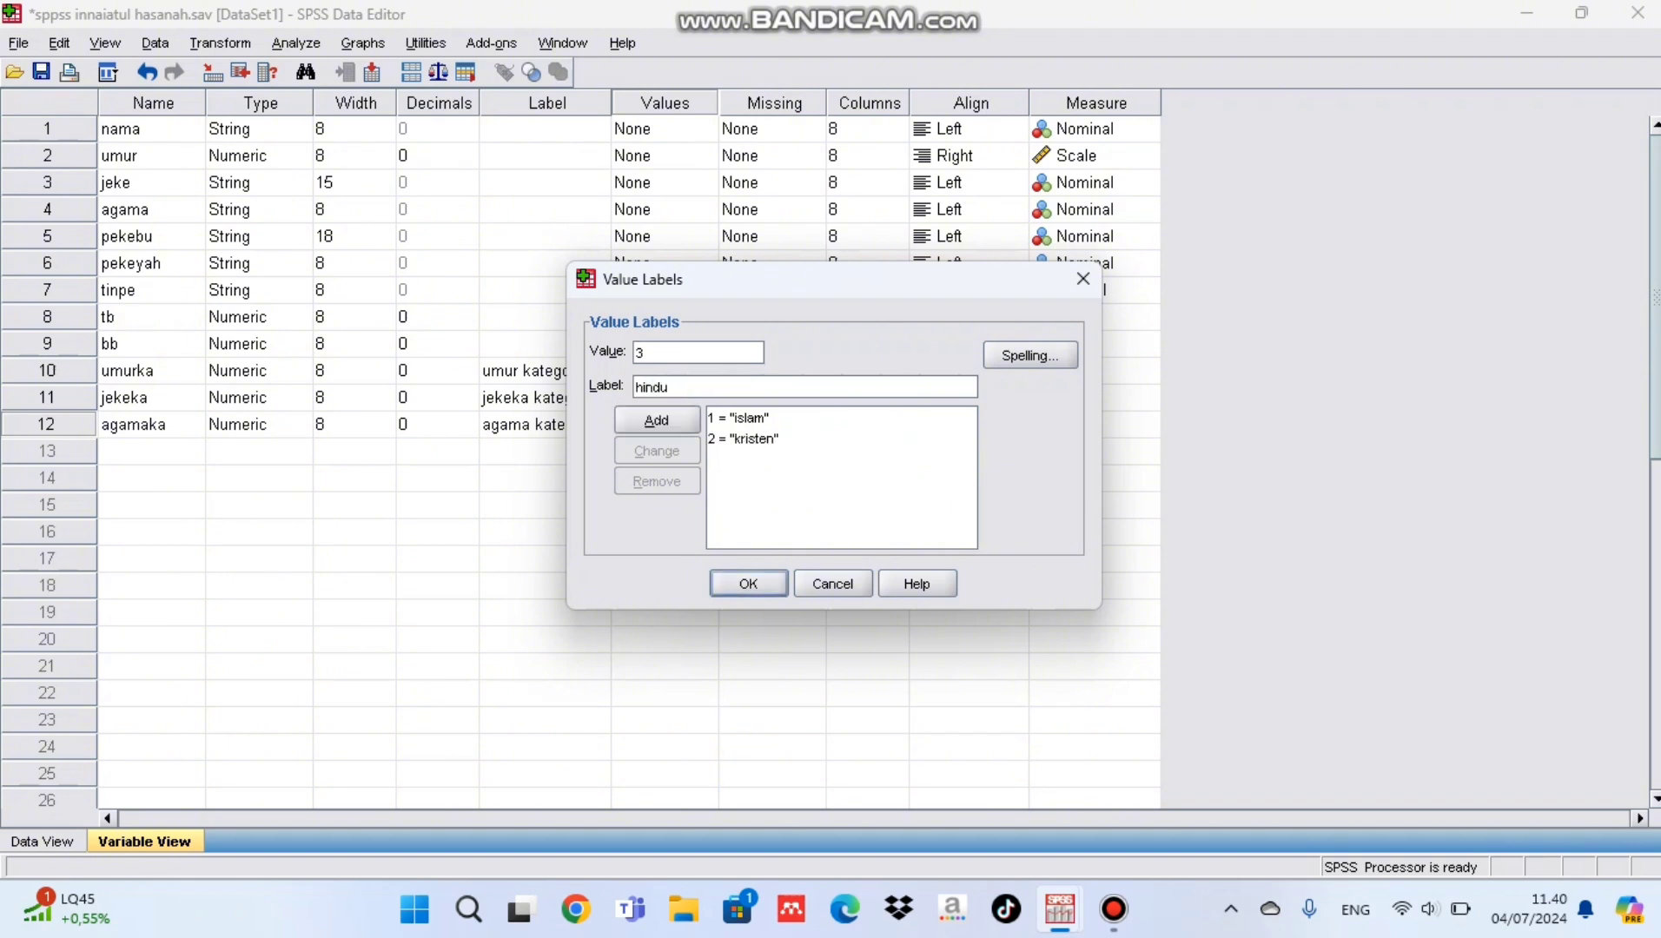
{"action": "key", "text": "alt+a"}
{"action": "type", "text": "4"}
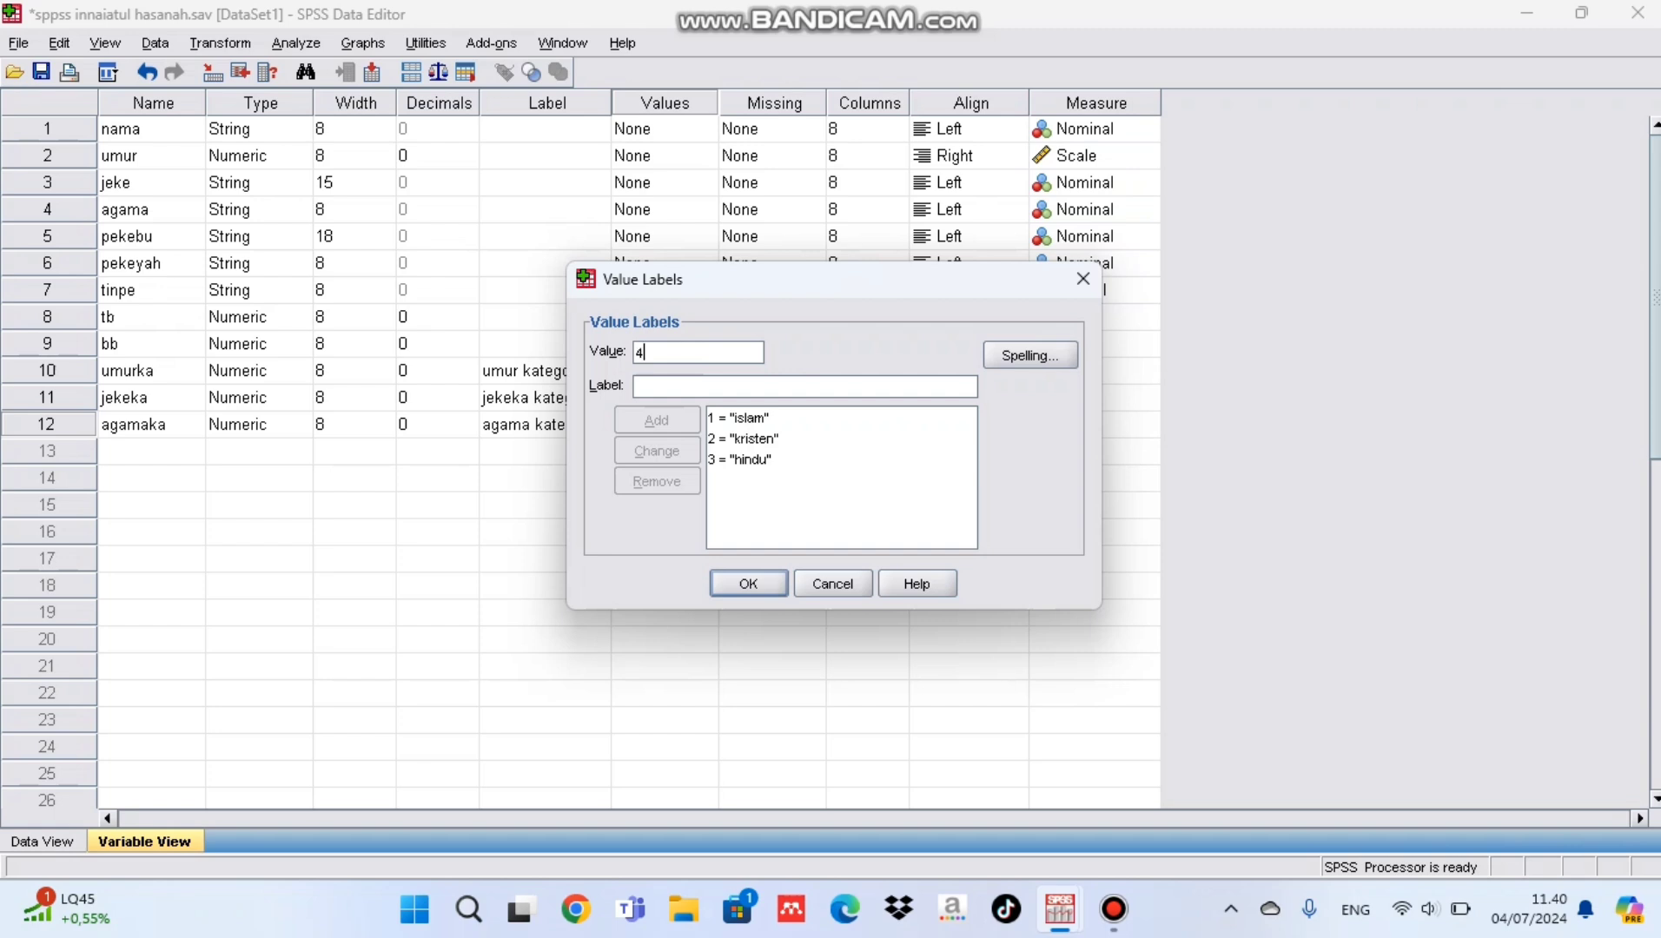
{"action": "key", "text": "Tab"}
{"action": "type", "text": "budhan"}
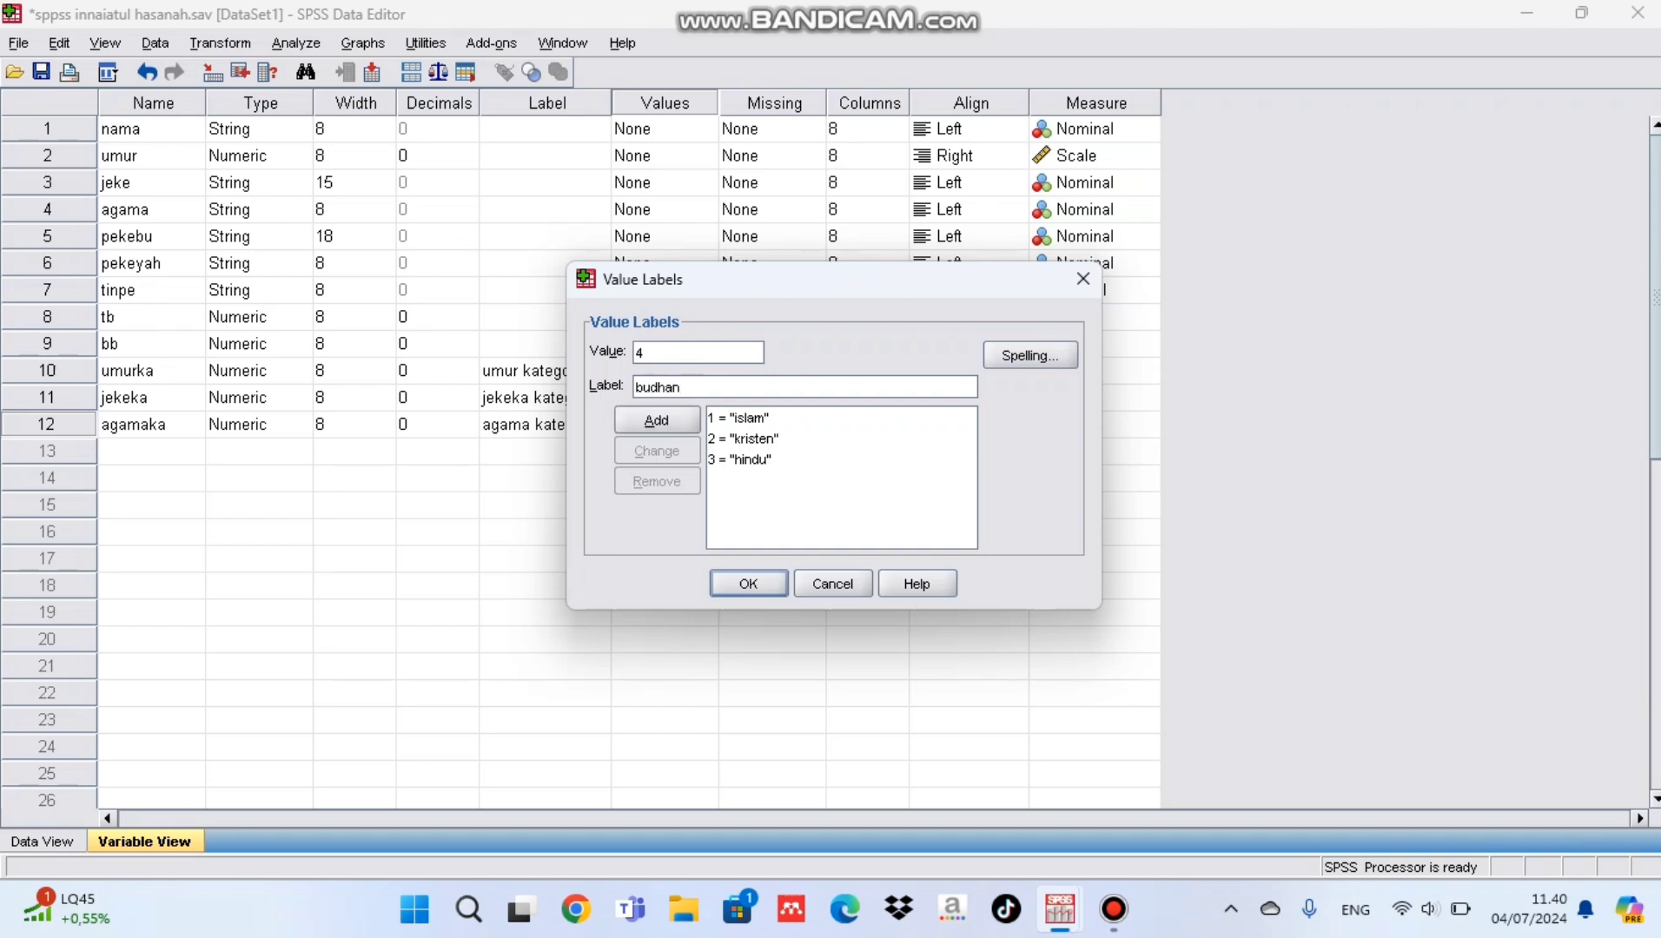
{"action": "key", "text": "alt+a"}
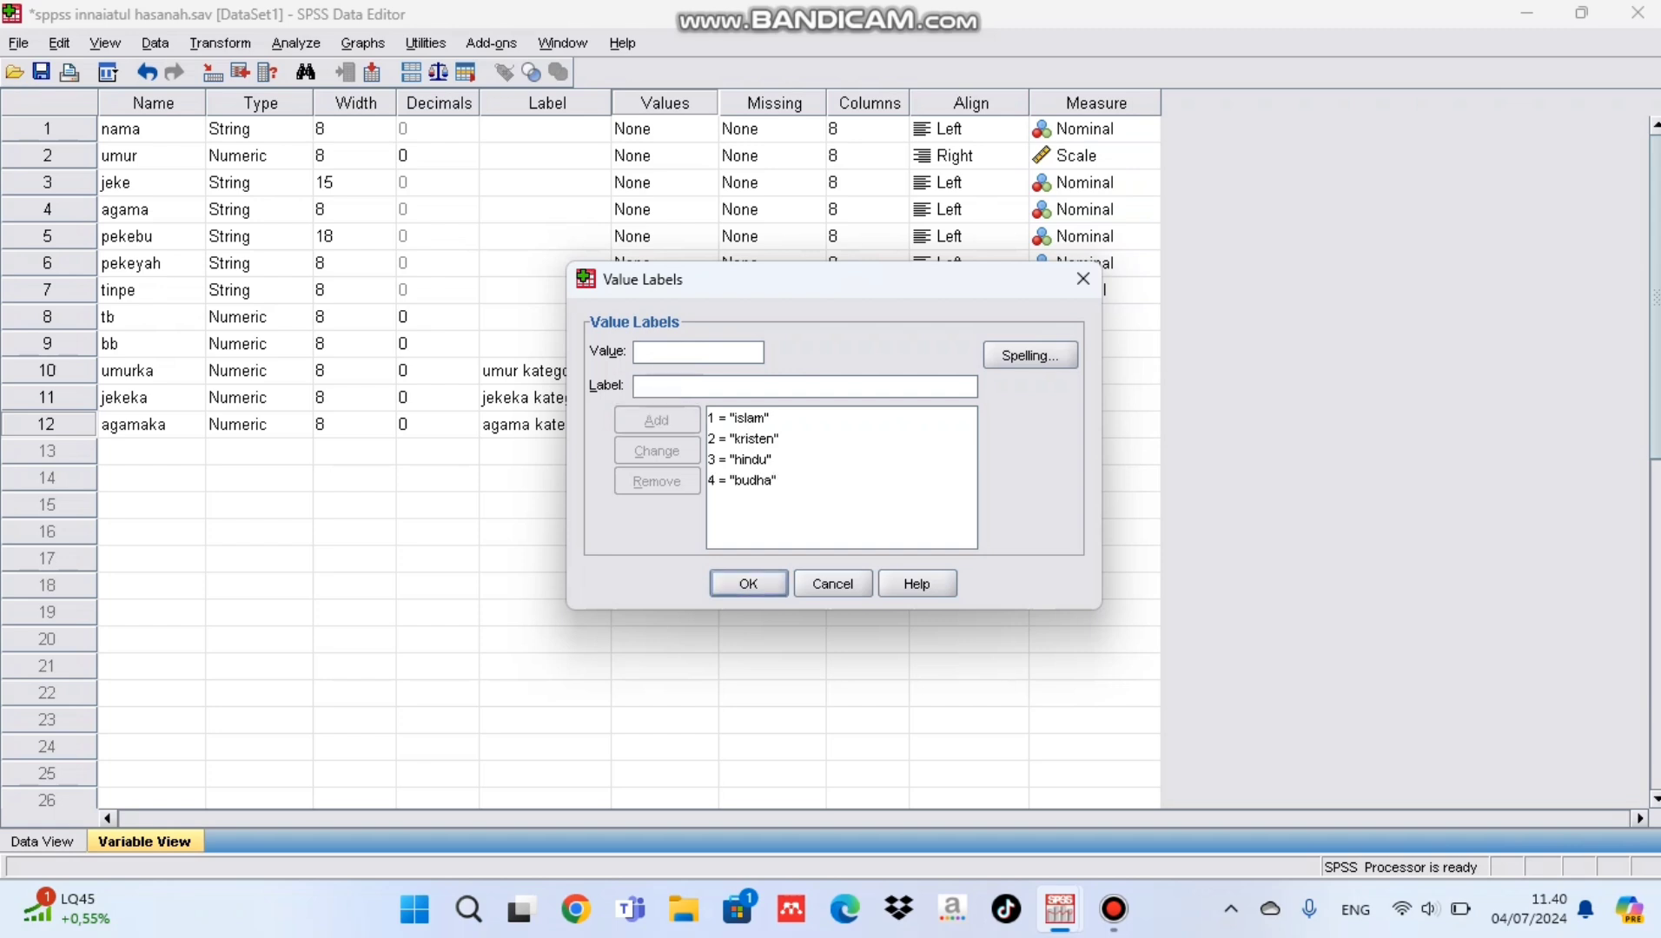
{"action": "key", "text": "Return"}
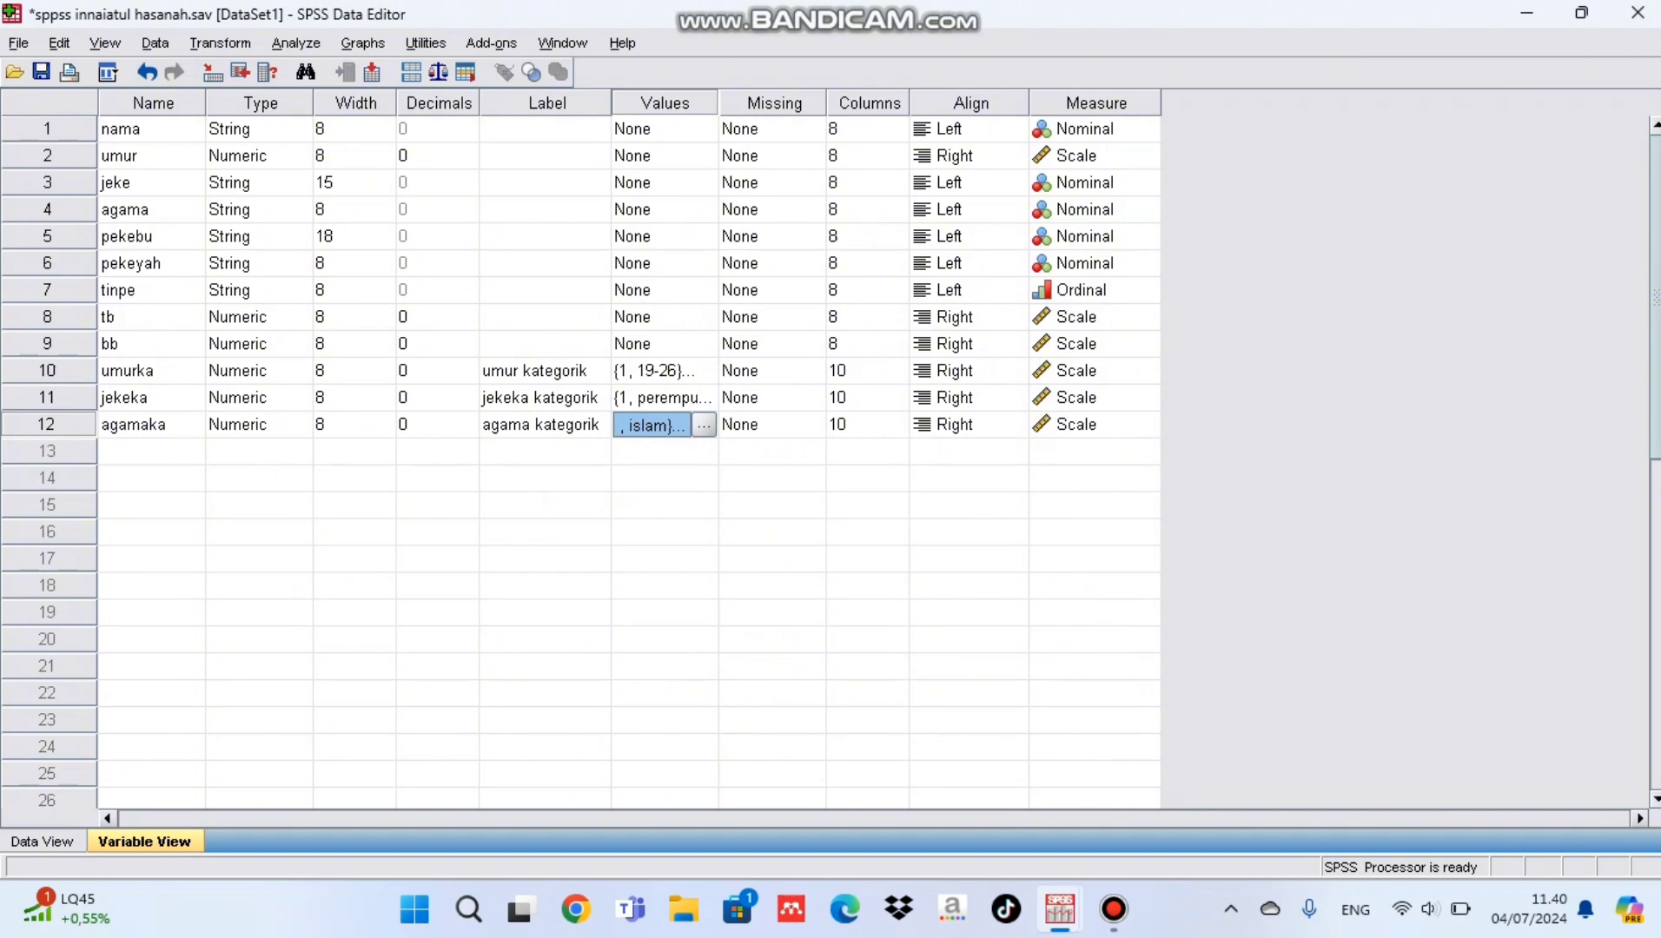
Step: Start a Frequencies analysis with agama kategorik as the variable to analyse
{"action": "left_click", "coordinate": [295, 43]}
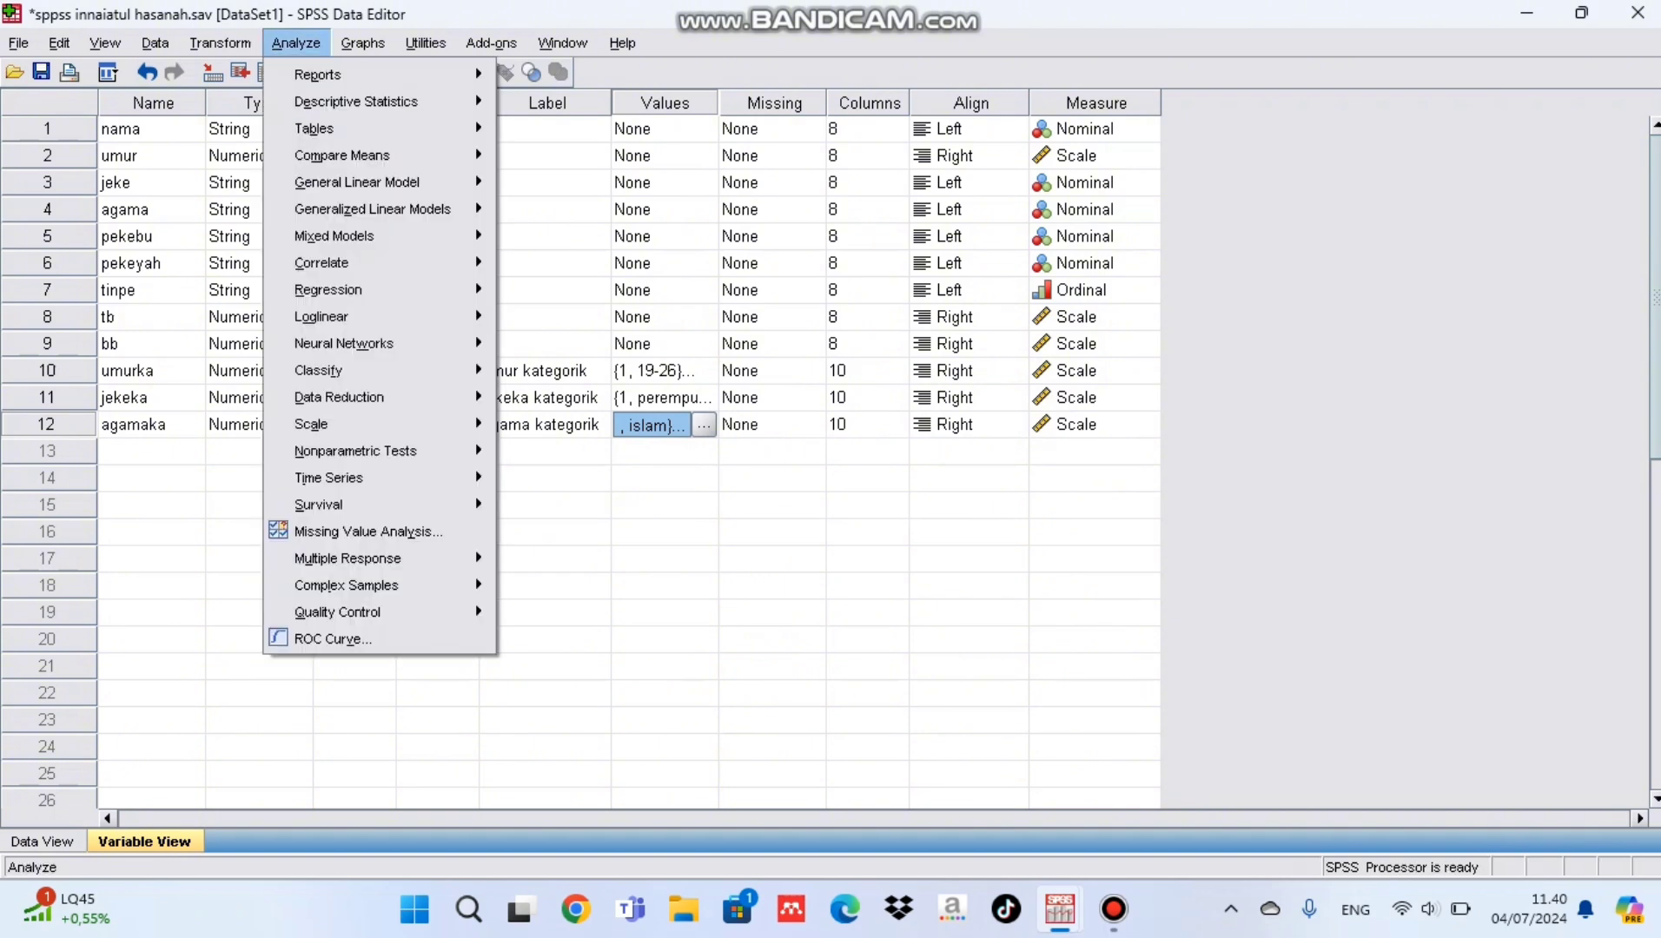
{"action": "mouse_move", "coordinate": [356, 100]}
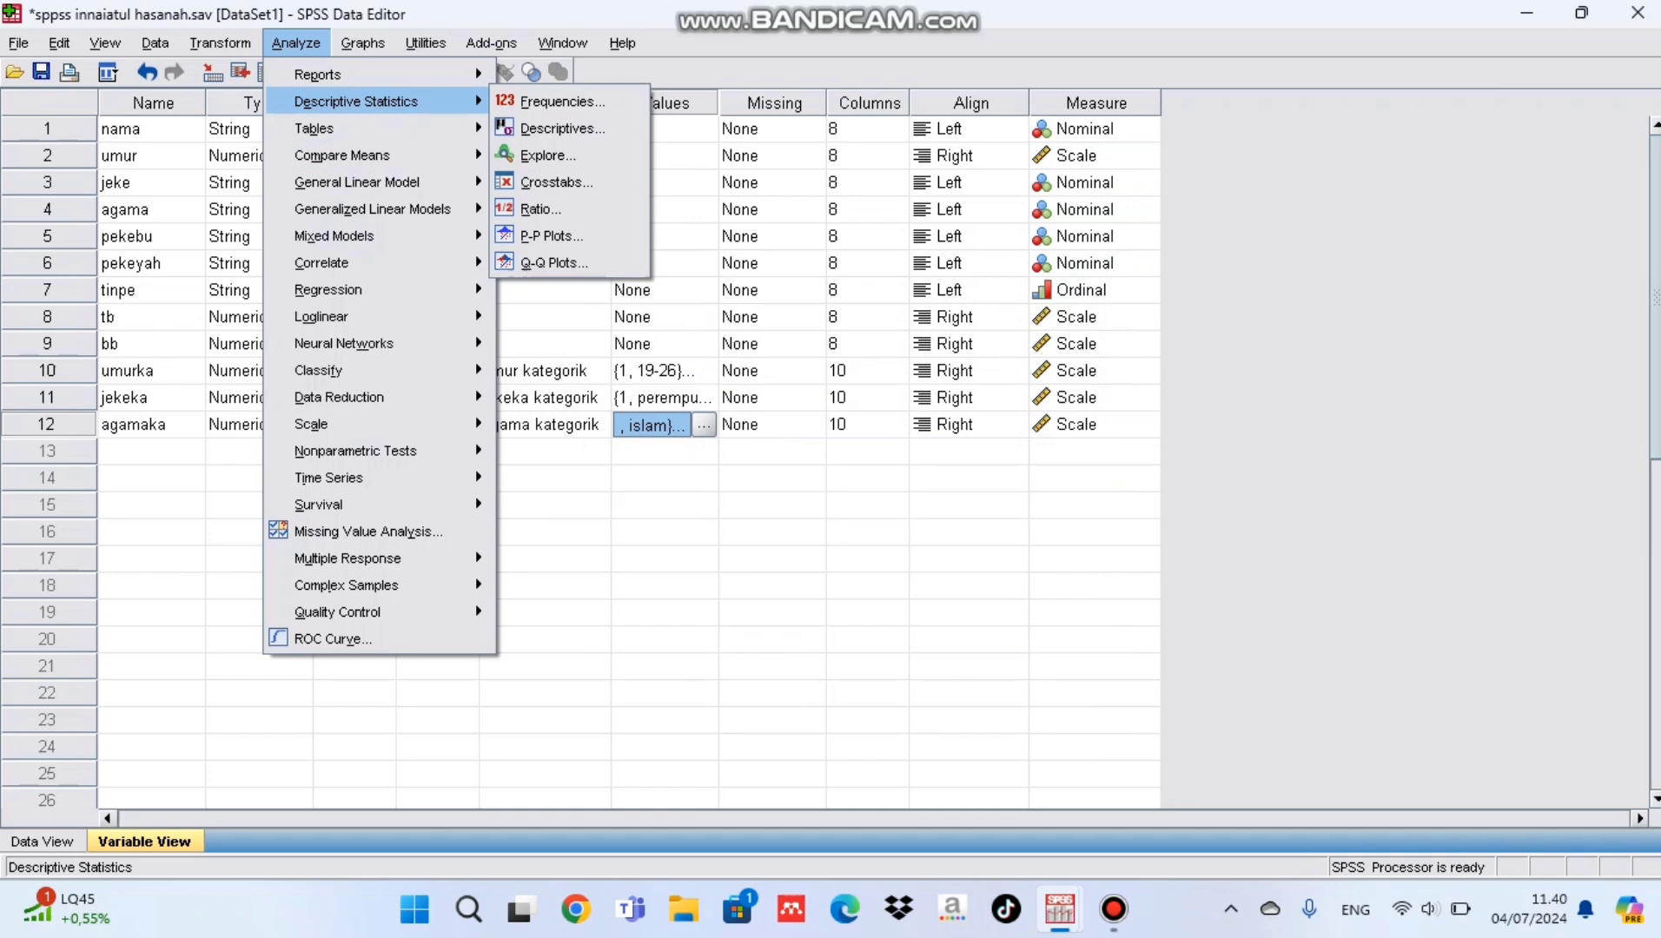
{"action": "left_click", "coordinate": [563, 101]}
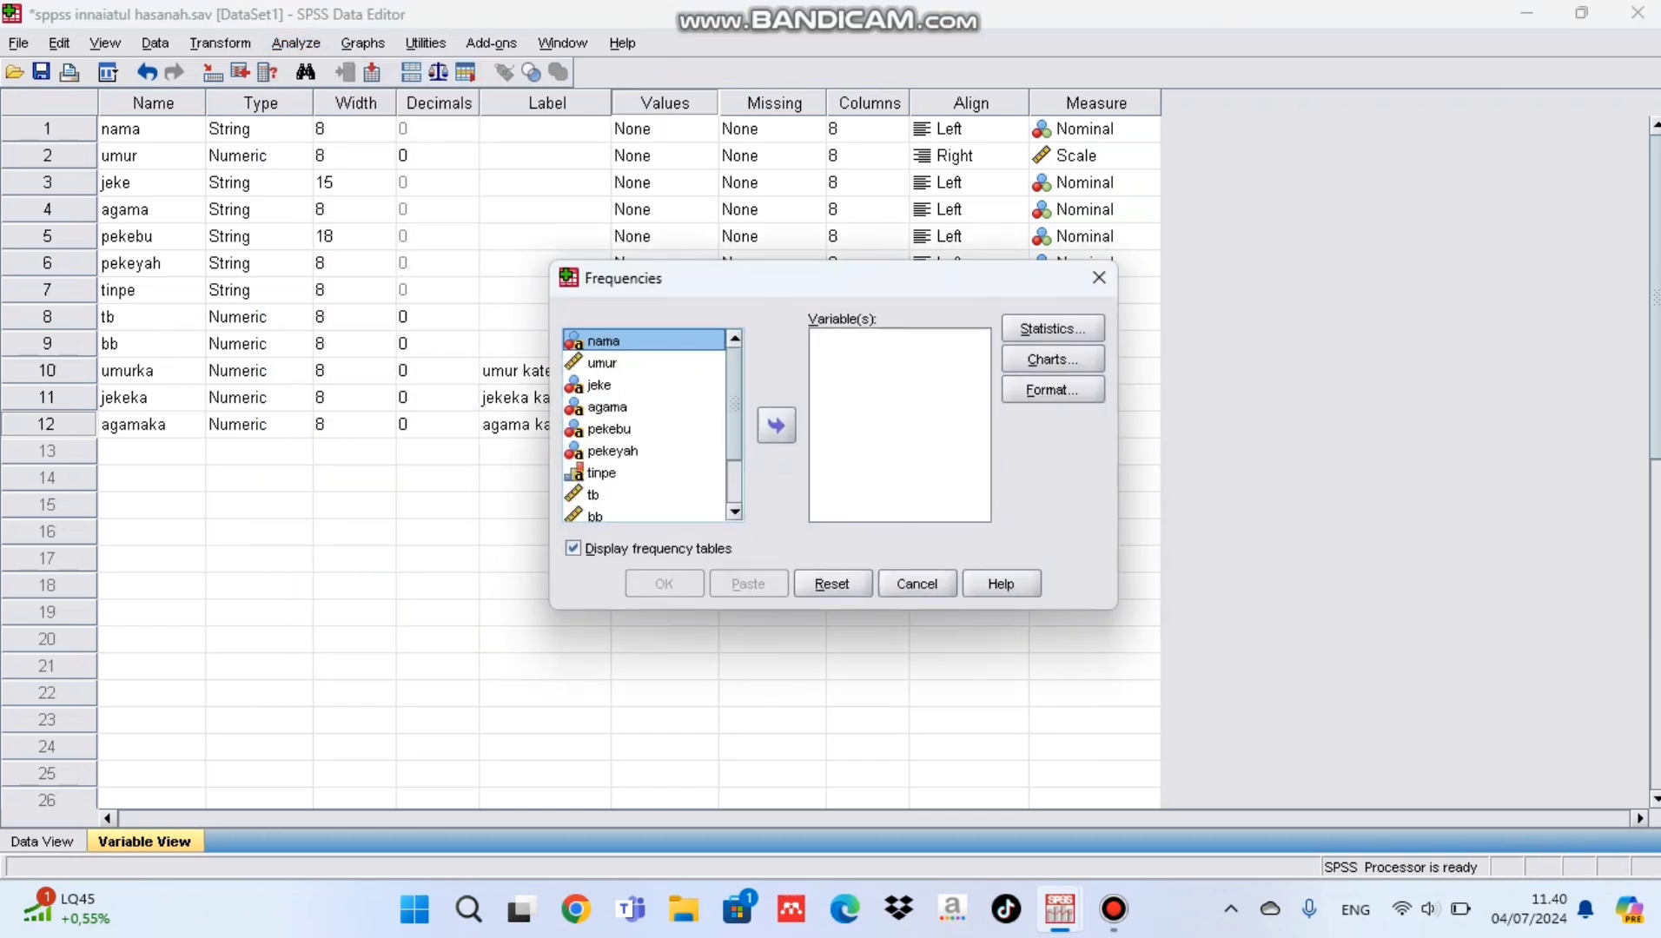
{"action": "scroll", "coordinate": [645, 425], "scroll_direction": "down", "scroll_amount": 2}
{"action": "left_click", "coordinate": [653, 513]}
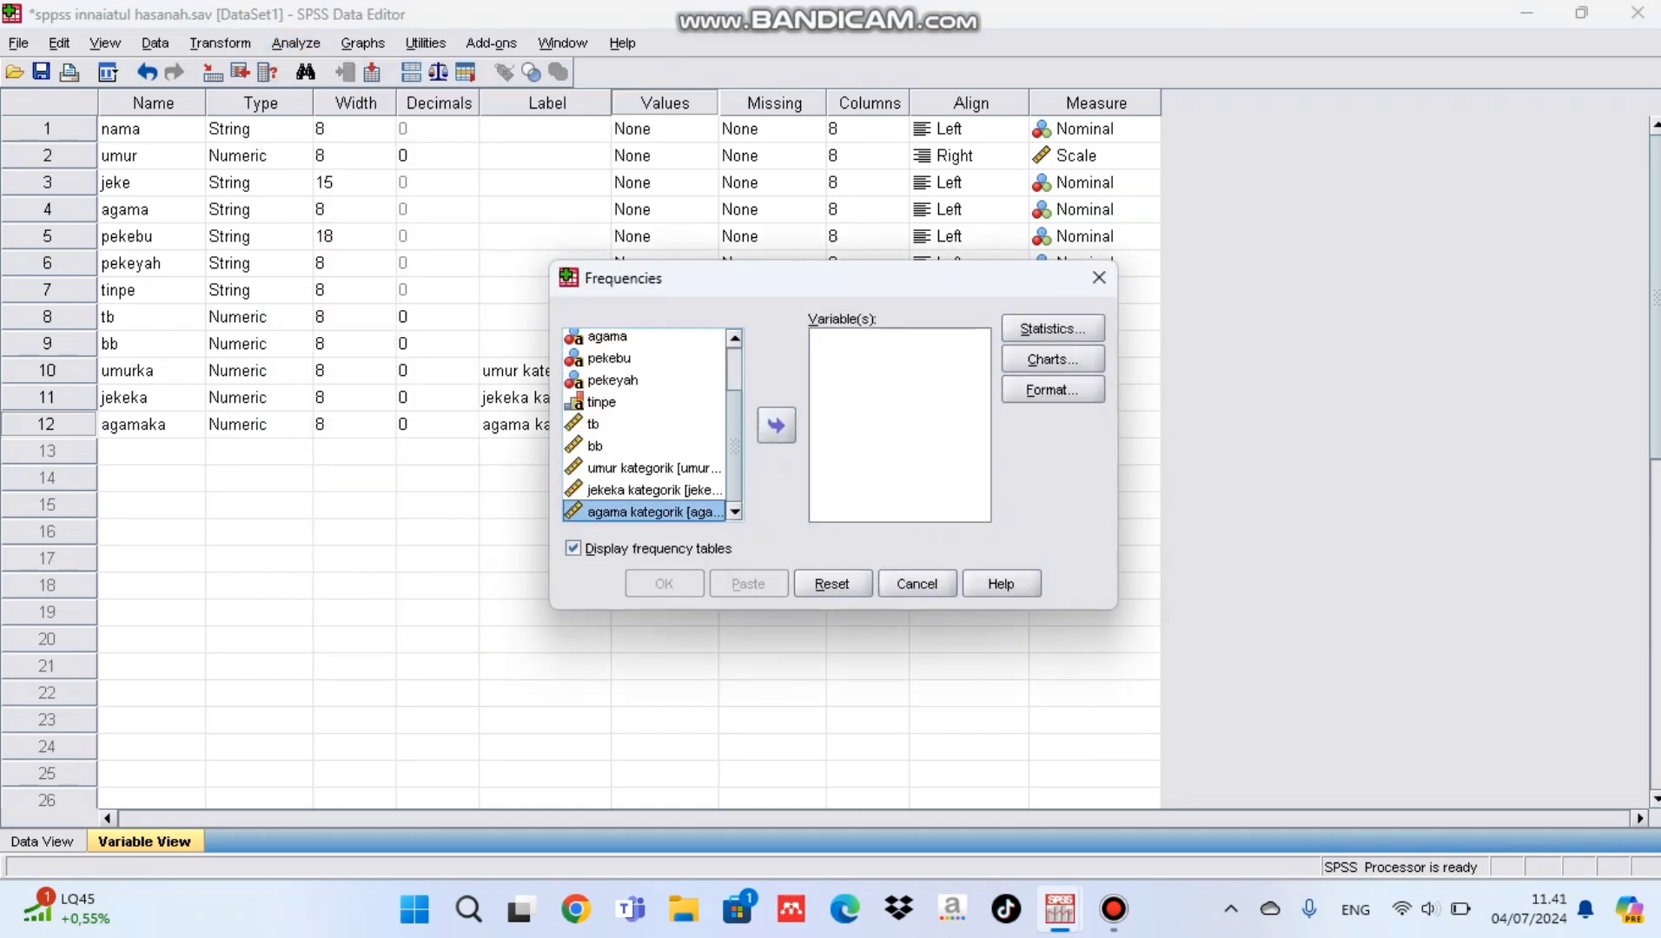
{"action": "left_click", "coordinate": [775, 426]}
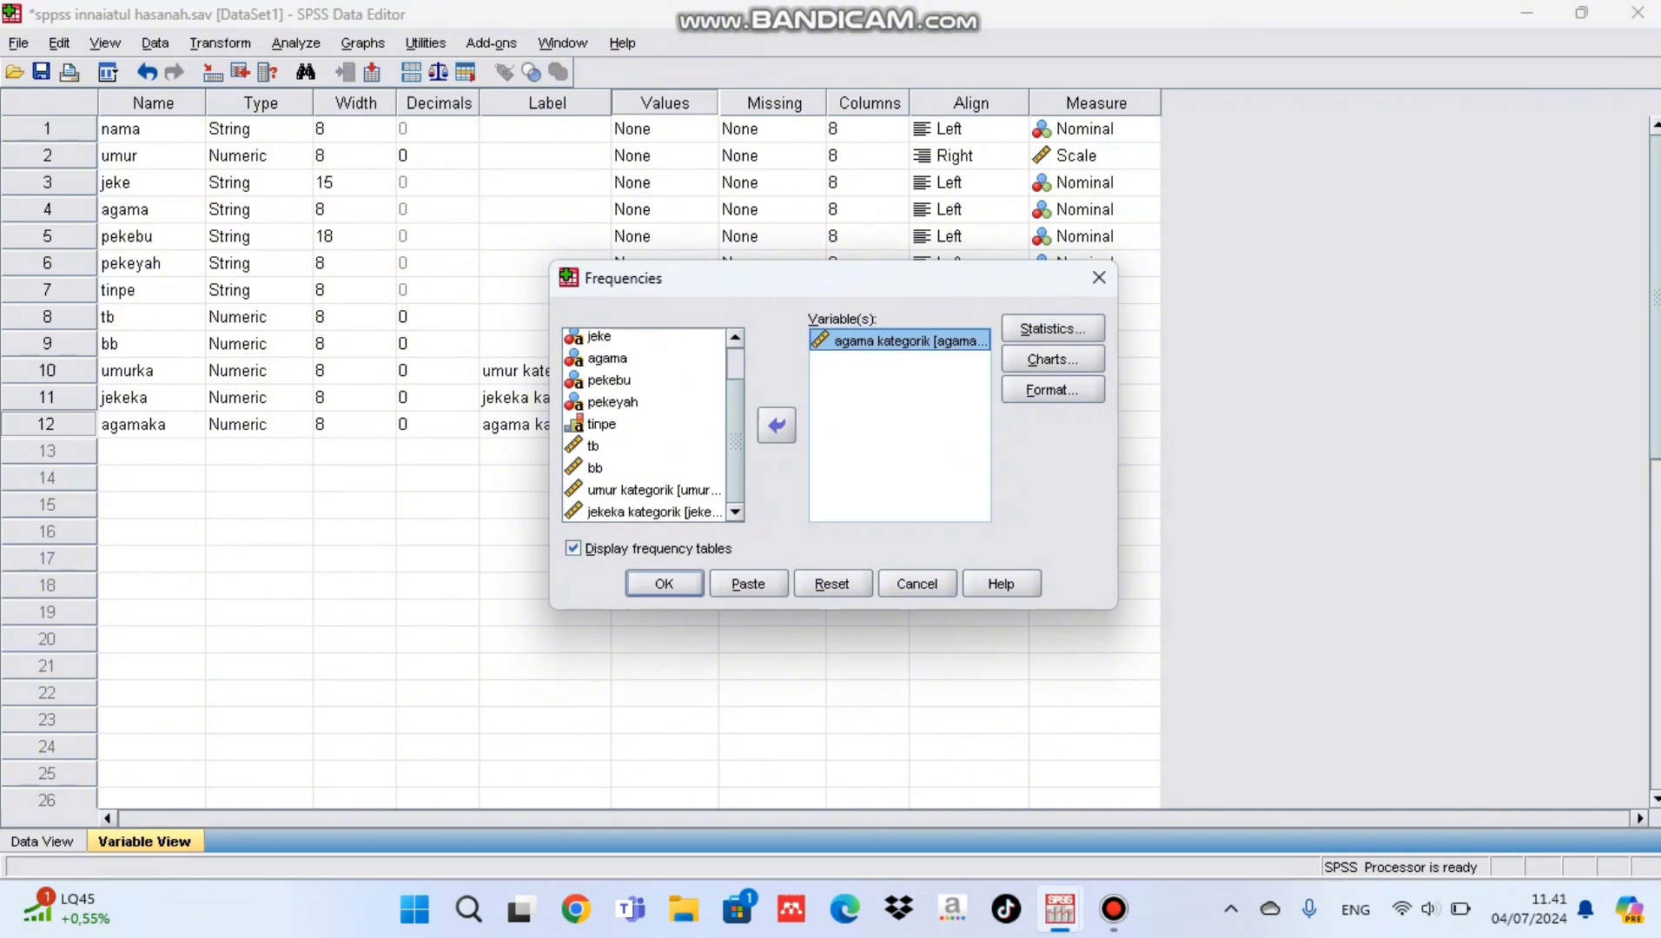
Step: Include the mean and median in the frequency statistics for agama kategorik
{"action": "left_click", "coordinate": [1052, 329]}
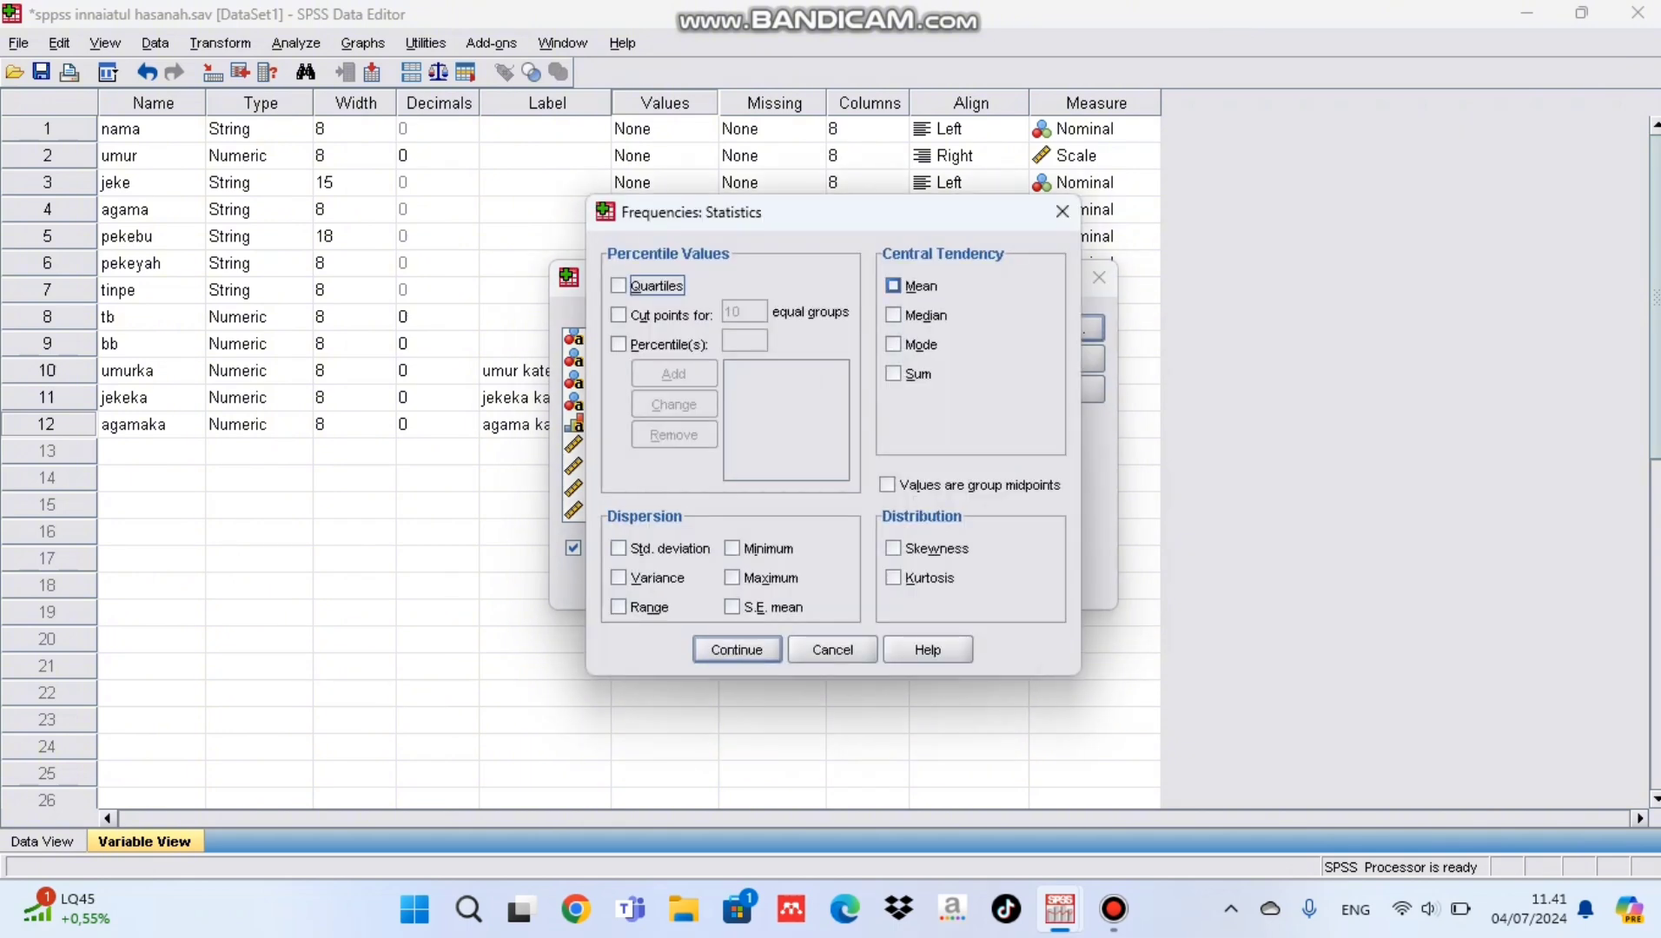
{"action": "left_click", "coordinate": [893, 286]}
{"action": "left_click", "coordinate": [893, 315]}
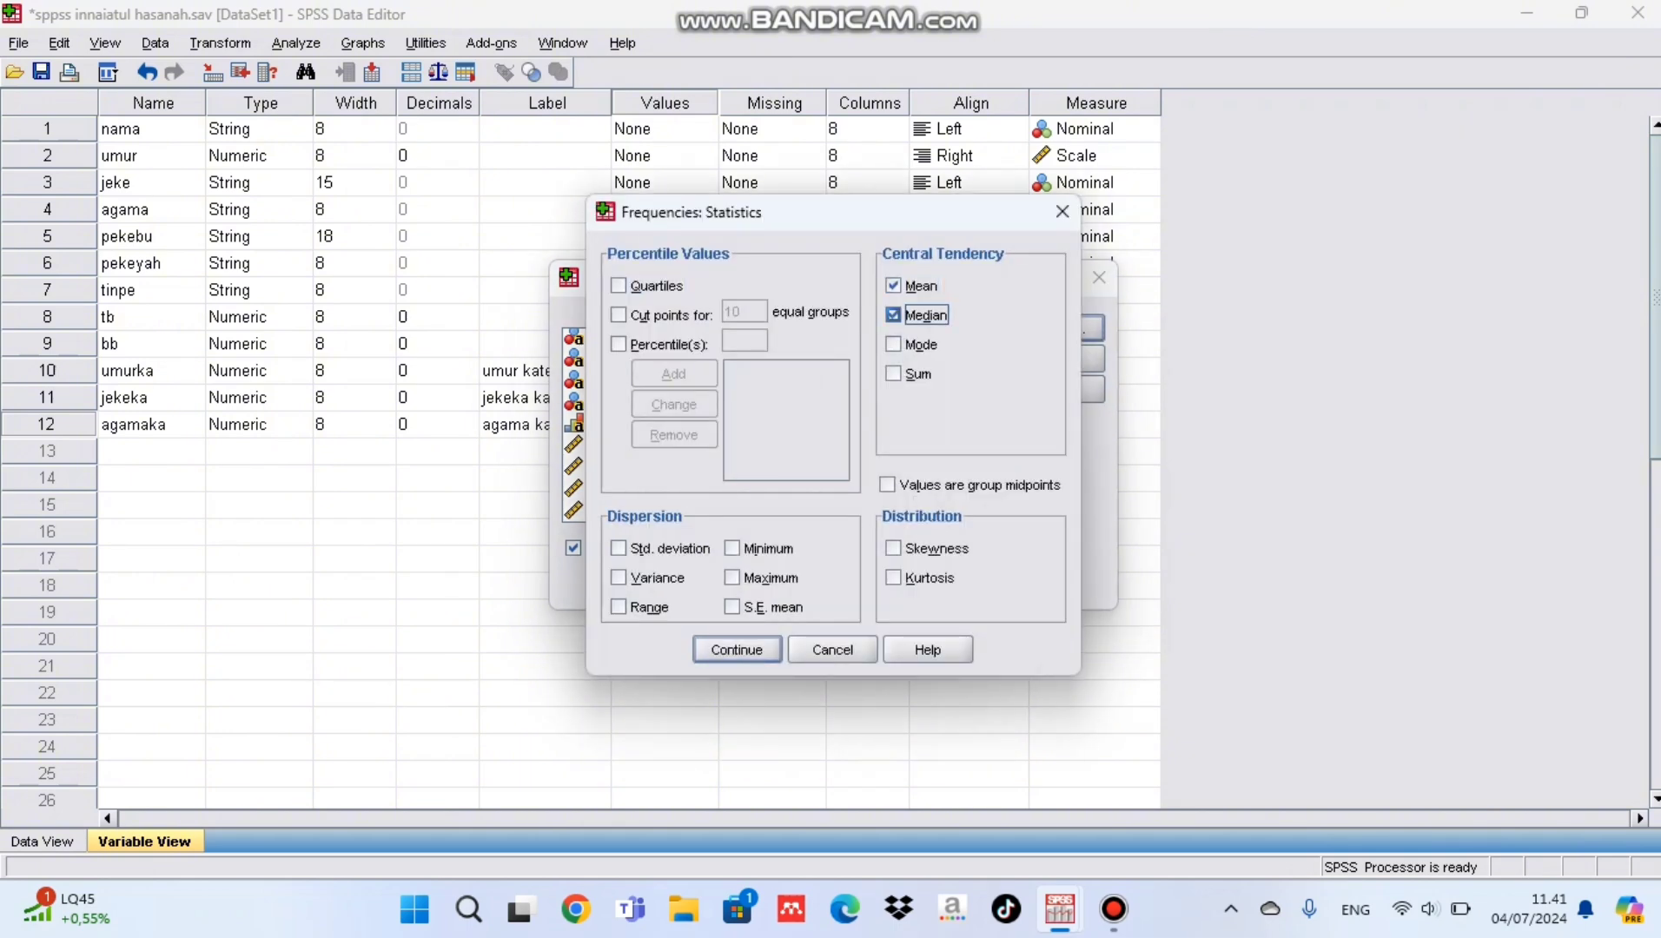
{"action": "left_click", "coordinate": [737, 649]}
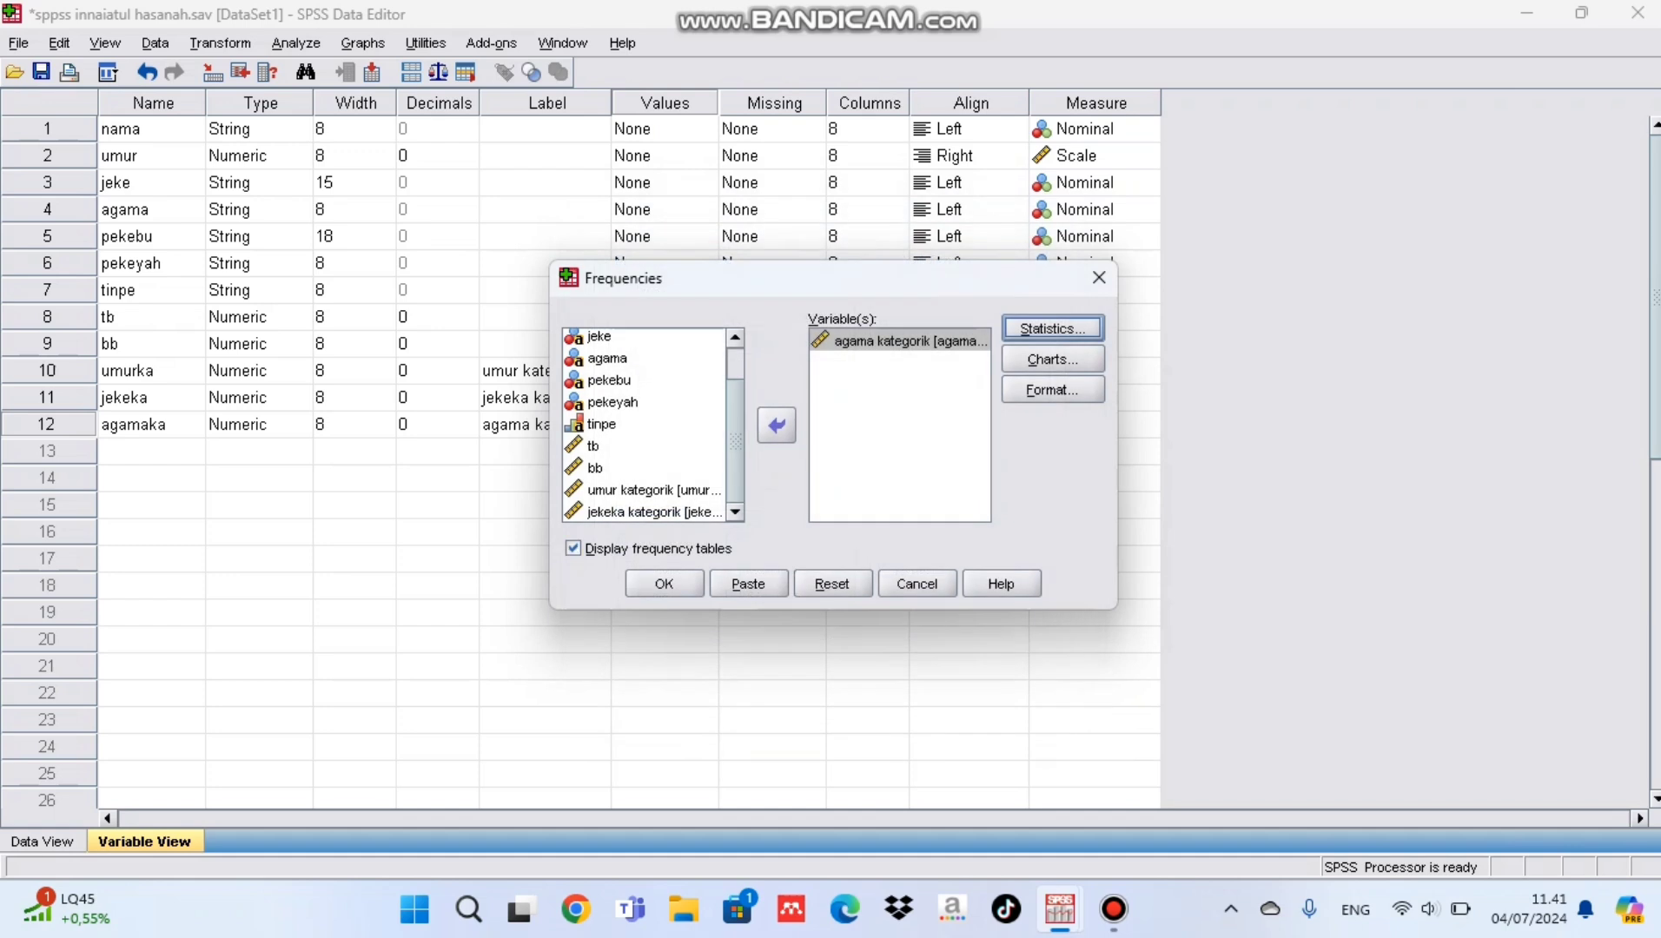
Step: Choose a pie chart showing percentages for agama kategorik and run the Frequencies analysis
{"action": "left_click", "coordinate": [1052, 359]}
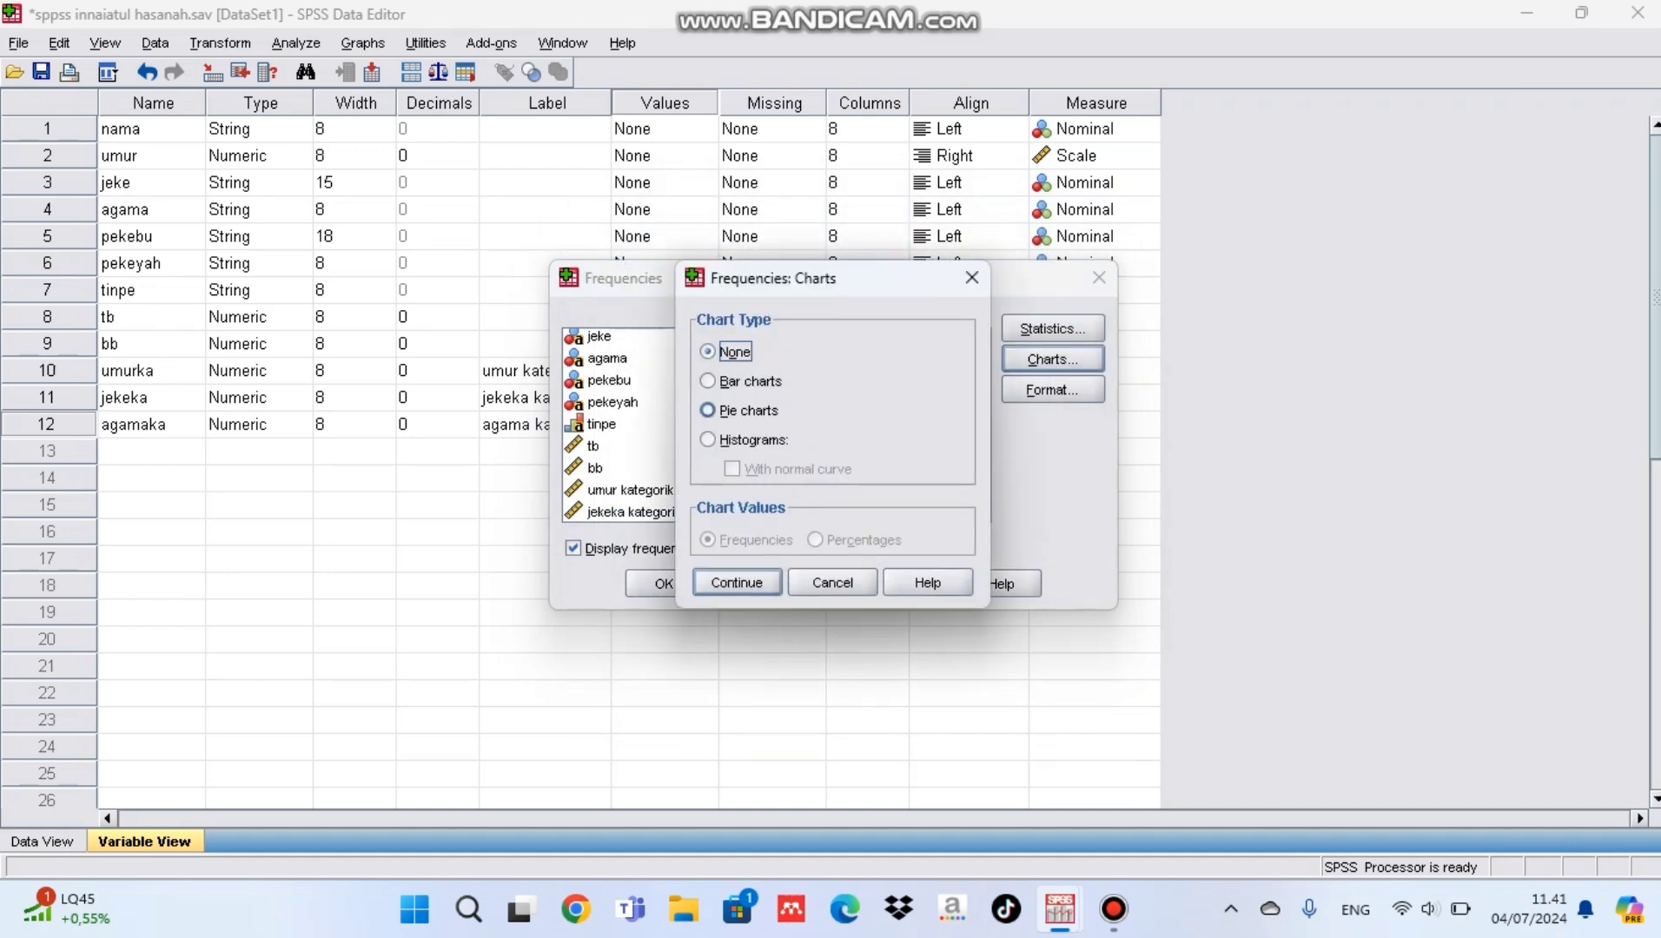
{"action": "left_click", "coordinate": [739, 410]}
{"action": "left_click", "coordinate": [847, 540]}
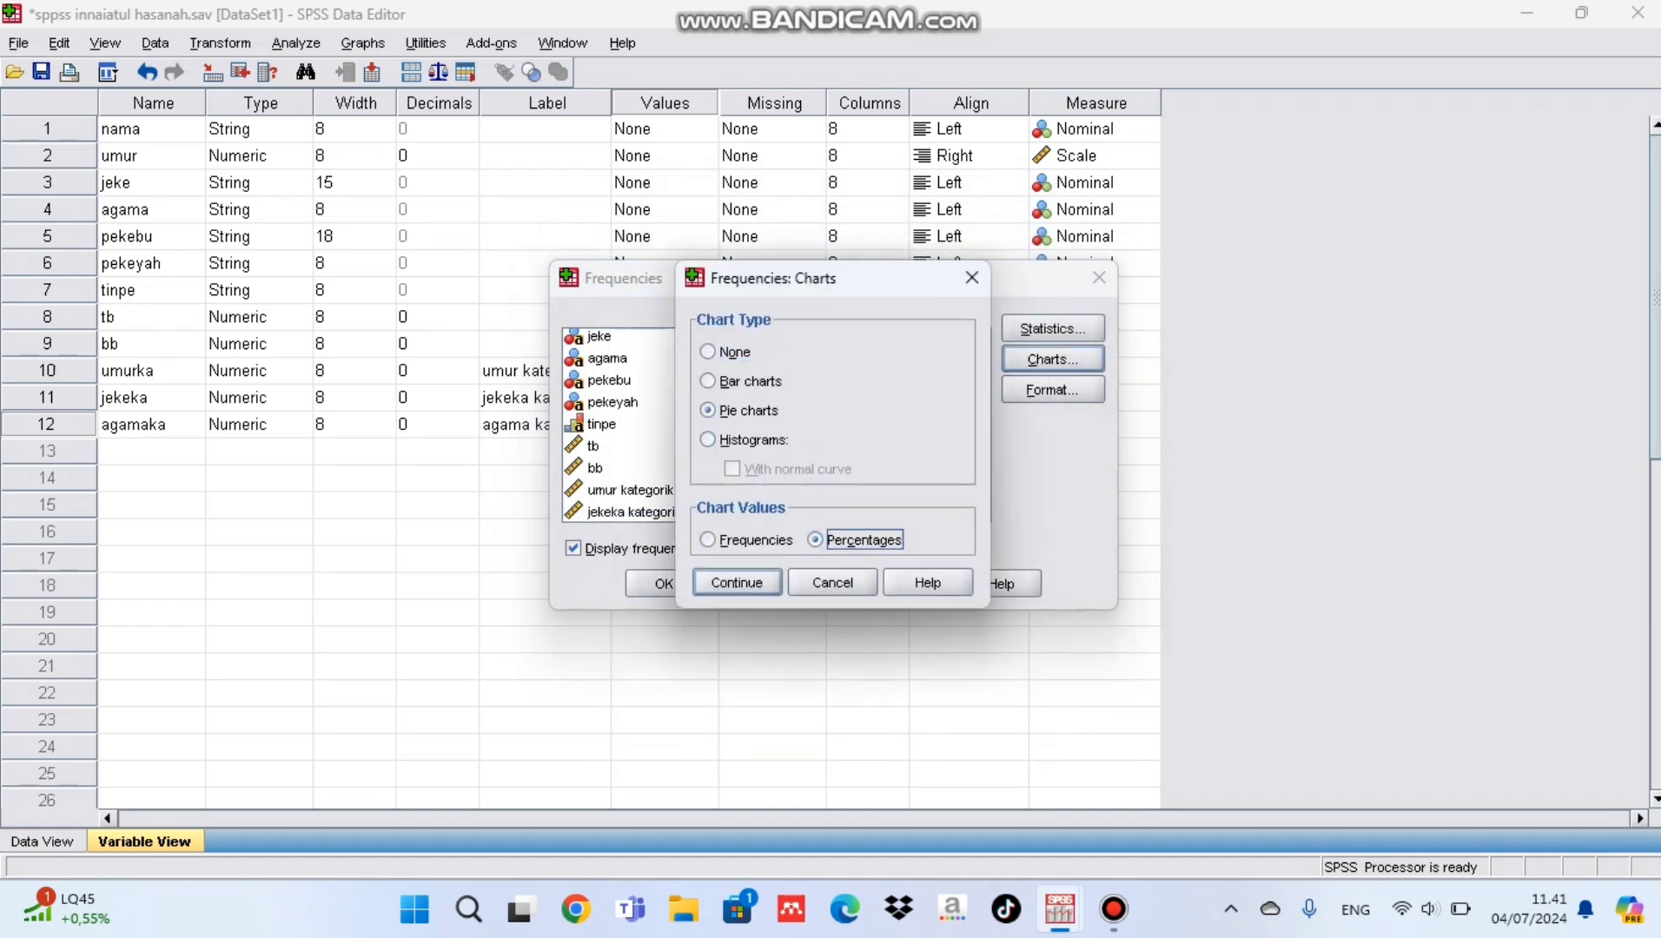
{"action": "left_click", "coordinate": [737, 582]}
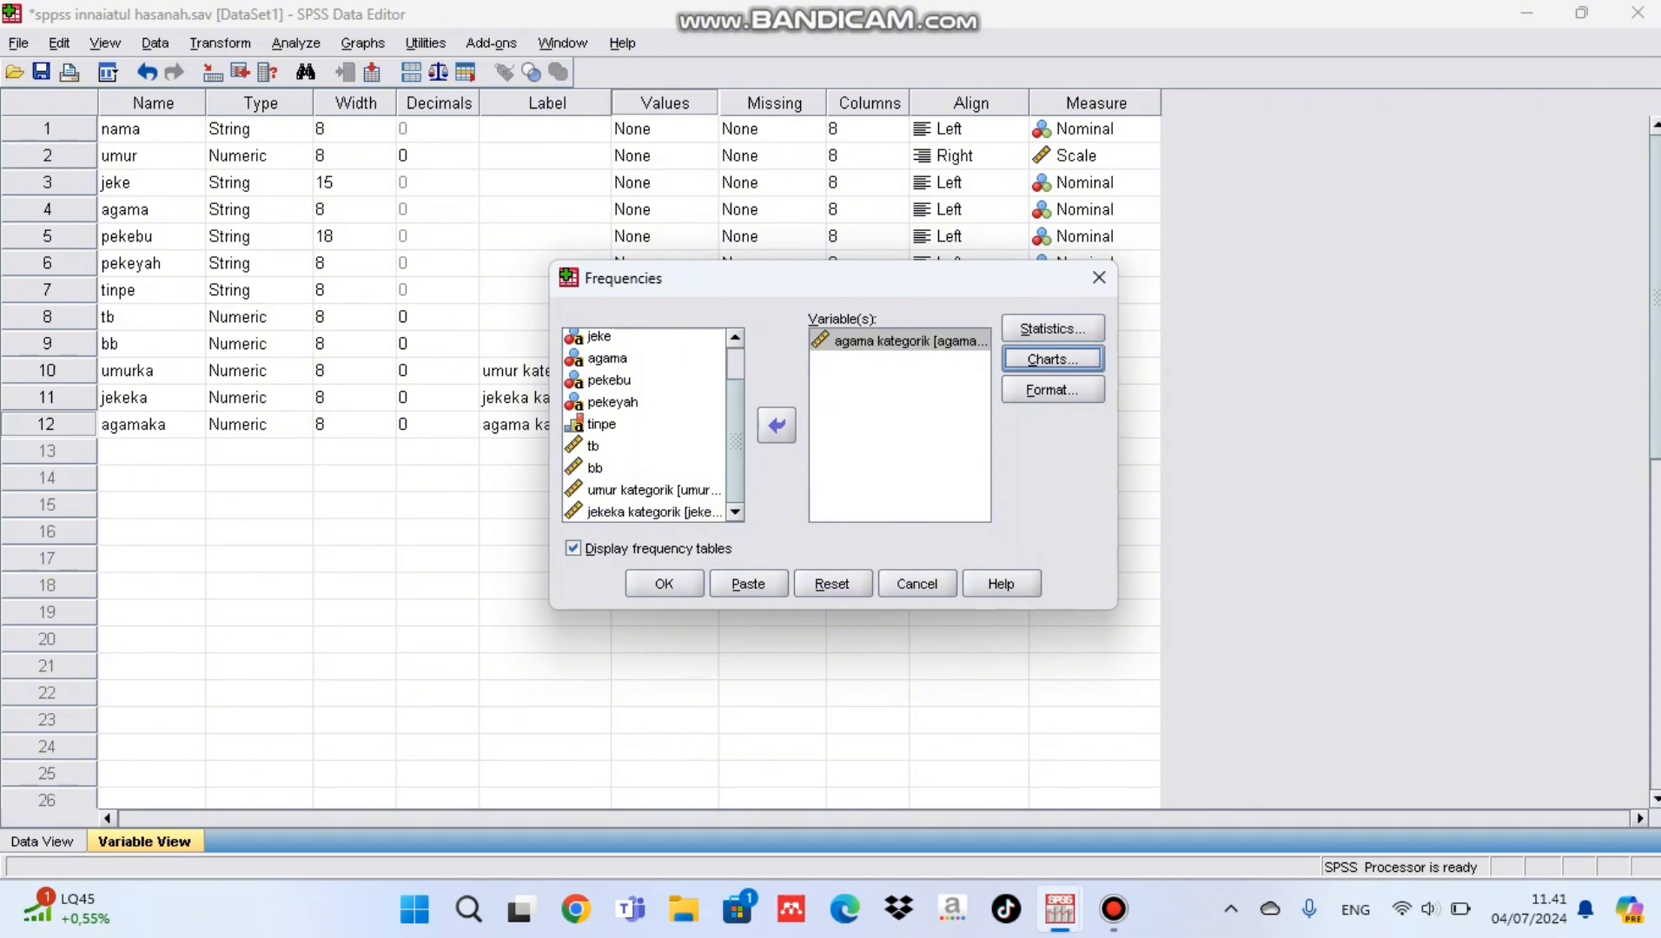
{"action": "left_click", "coordinate": [664, 584]}
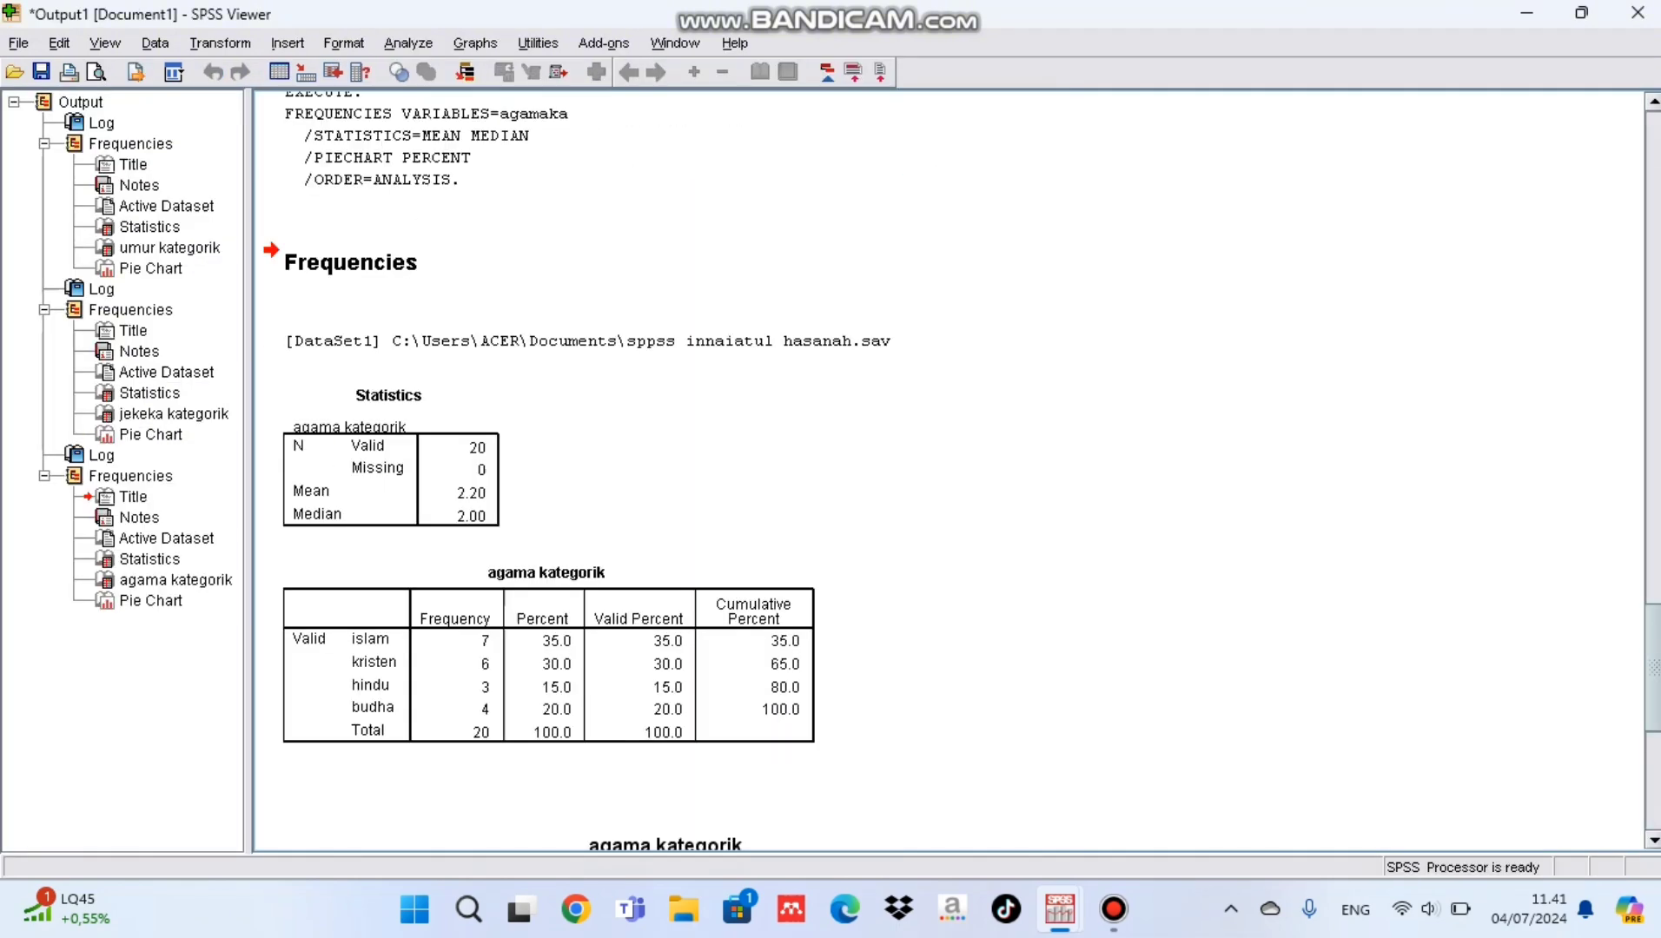
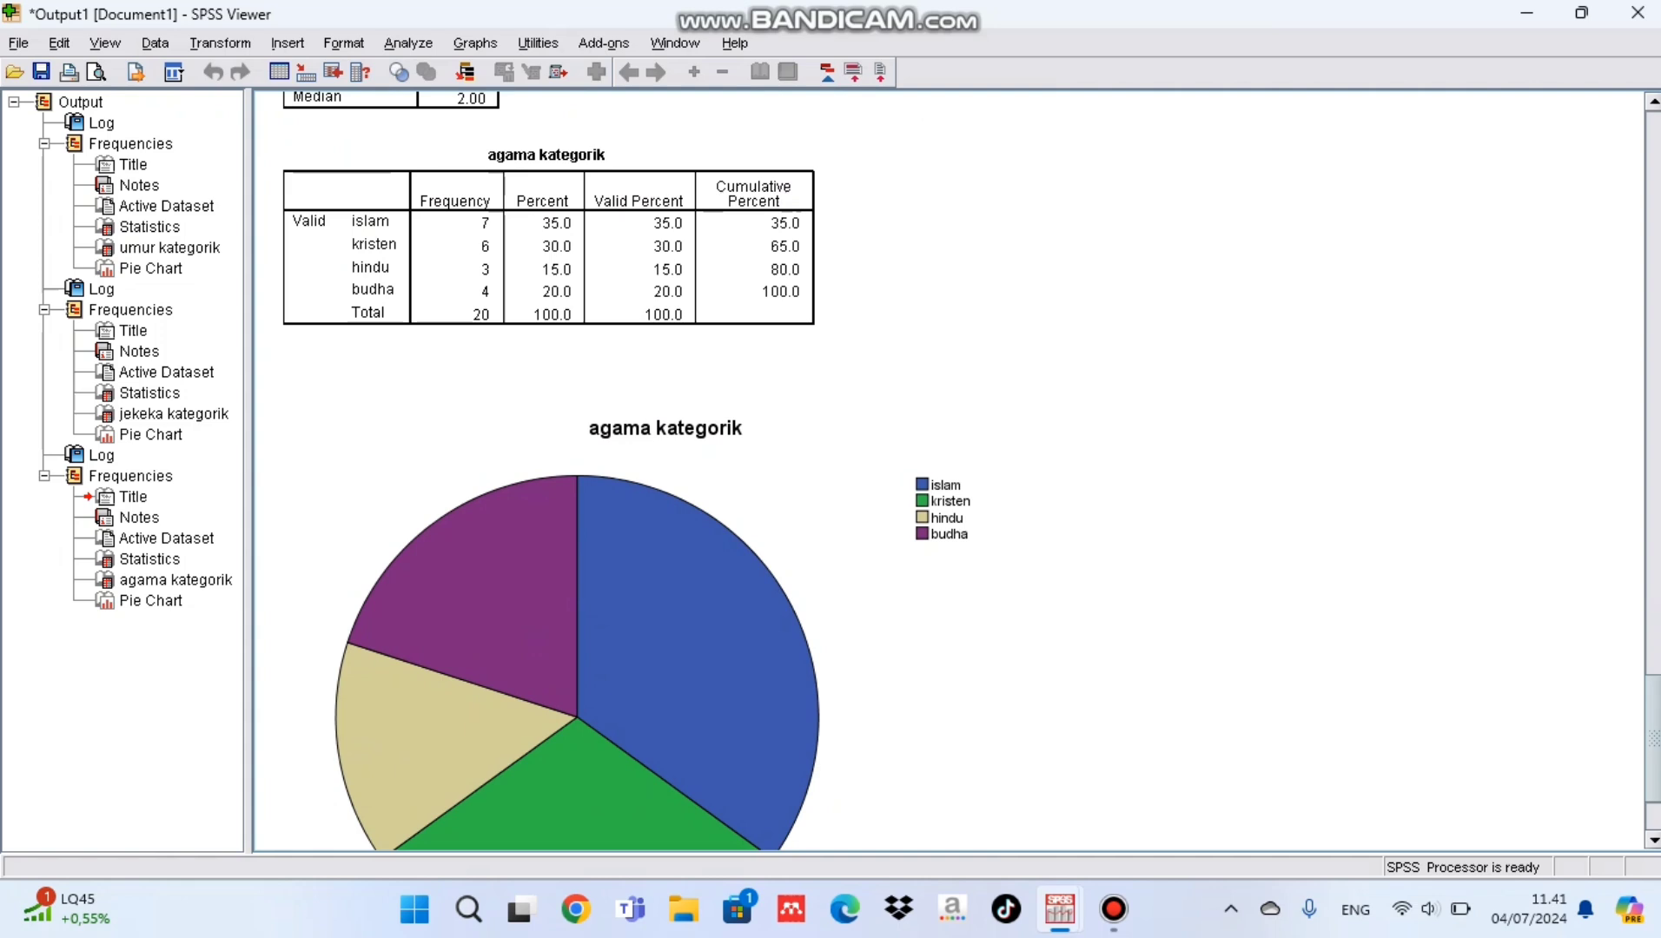
Step: Add percentage data labels to the slices of the agama kategorik pie chart and close the chart editor
{"action": "double_click", "coordinate": [943, 391]}
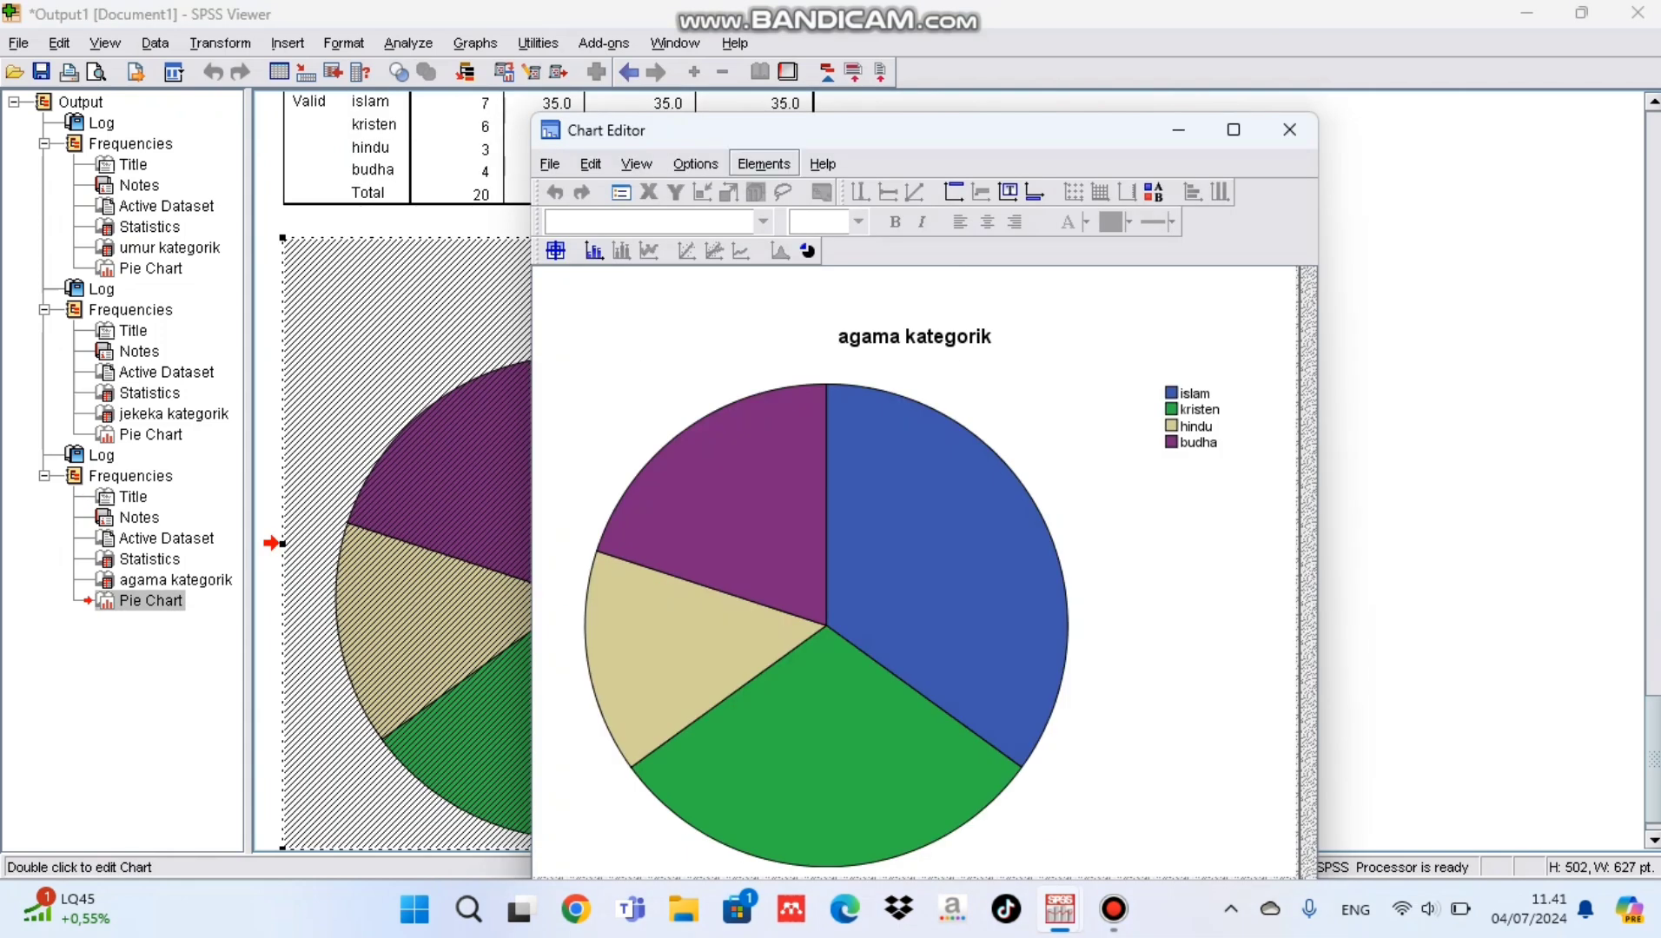
{"action": "left_click", "coordinate": [765, 163]}
{"action": "left_click", "coordinate": [815, 232]}
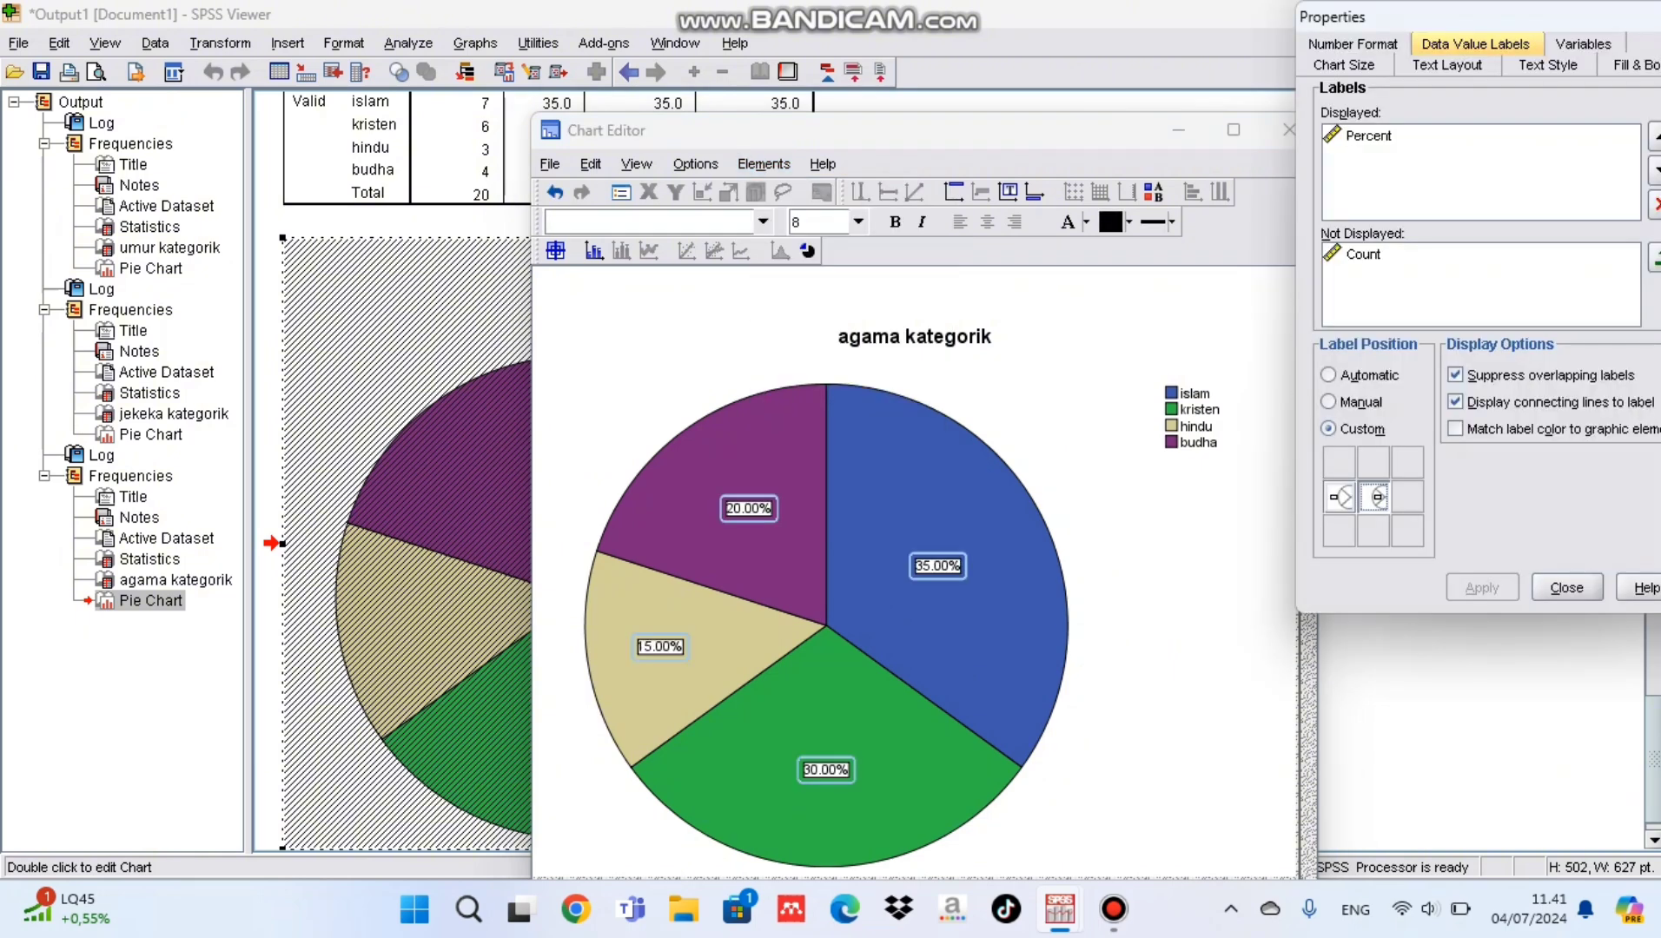
{"action": "left_click", "coordinate": [1566, 588]}
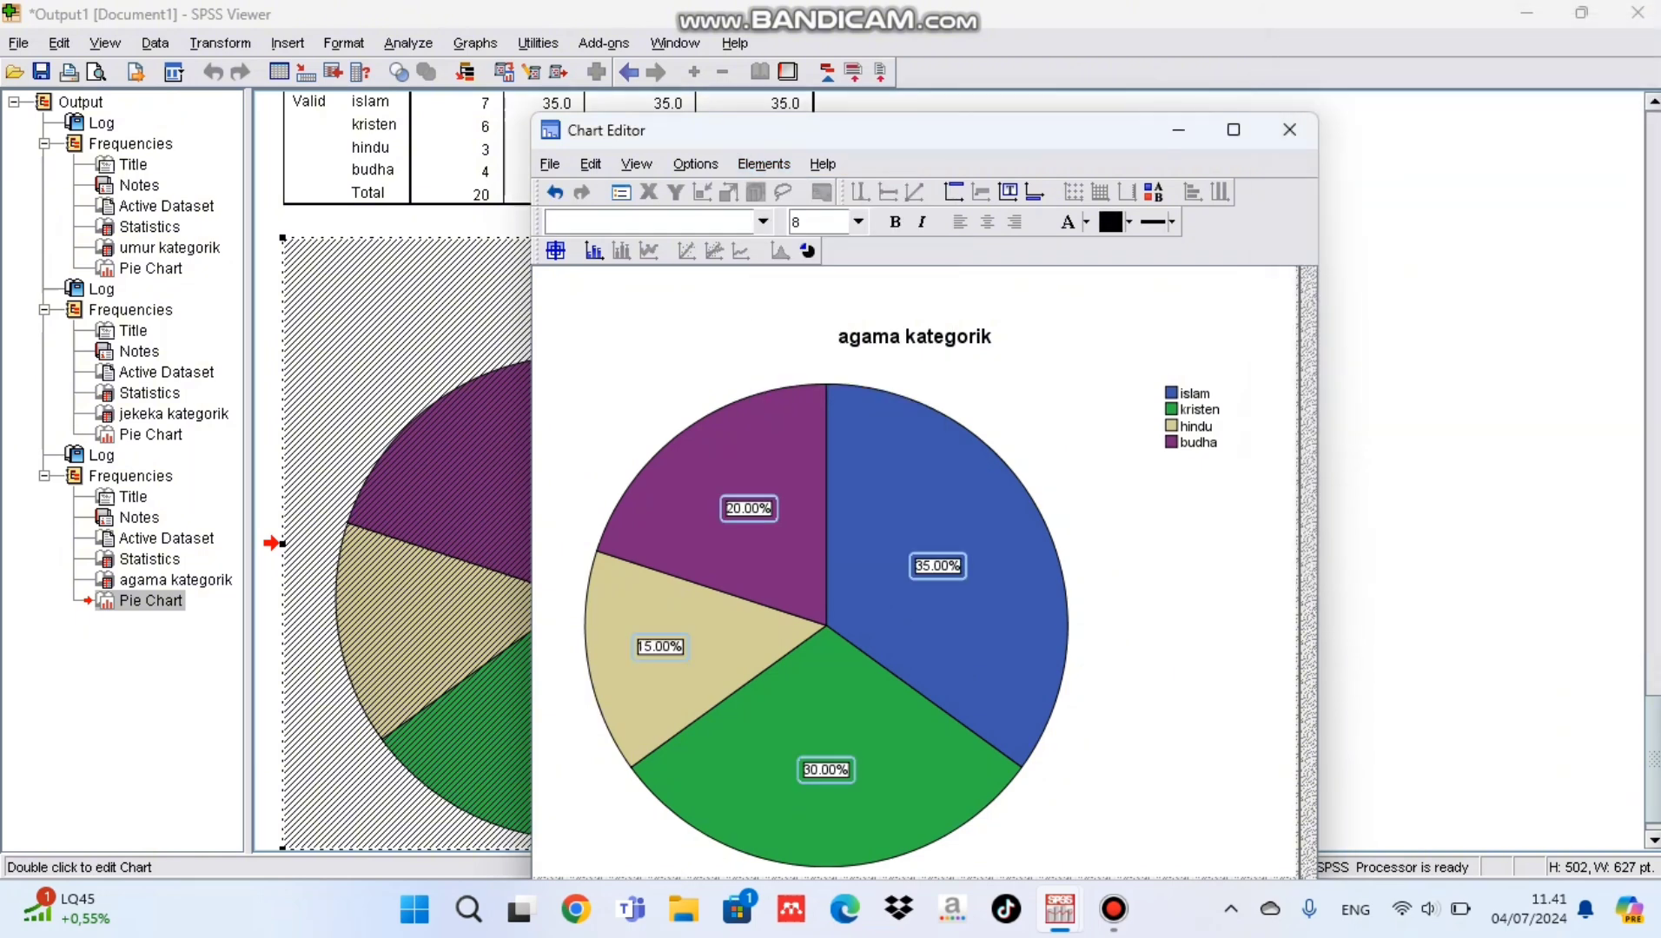
{"action": "left_click", "coordinate": [1289, 129]}
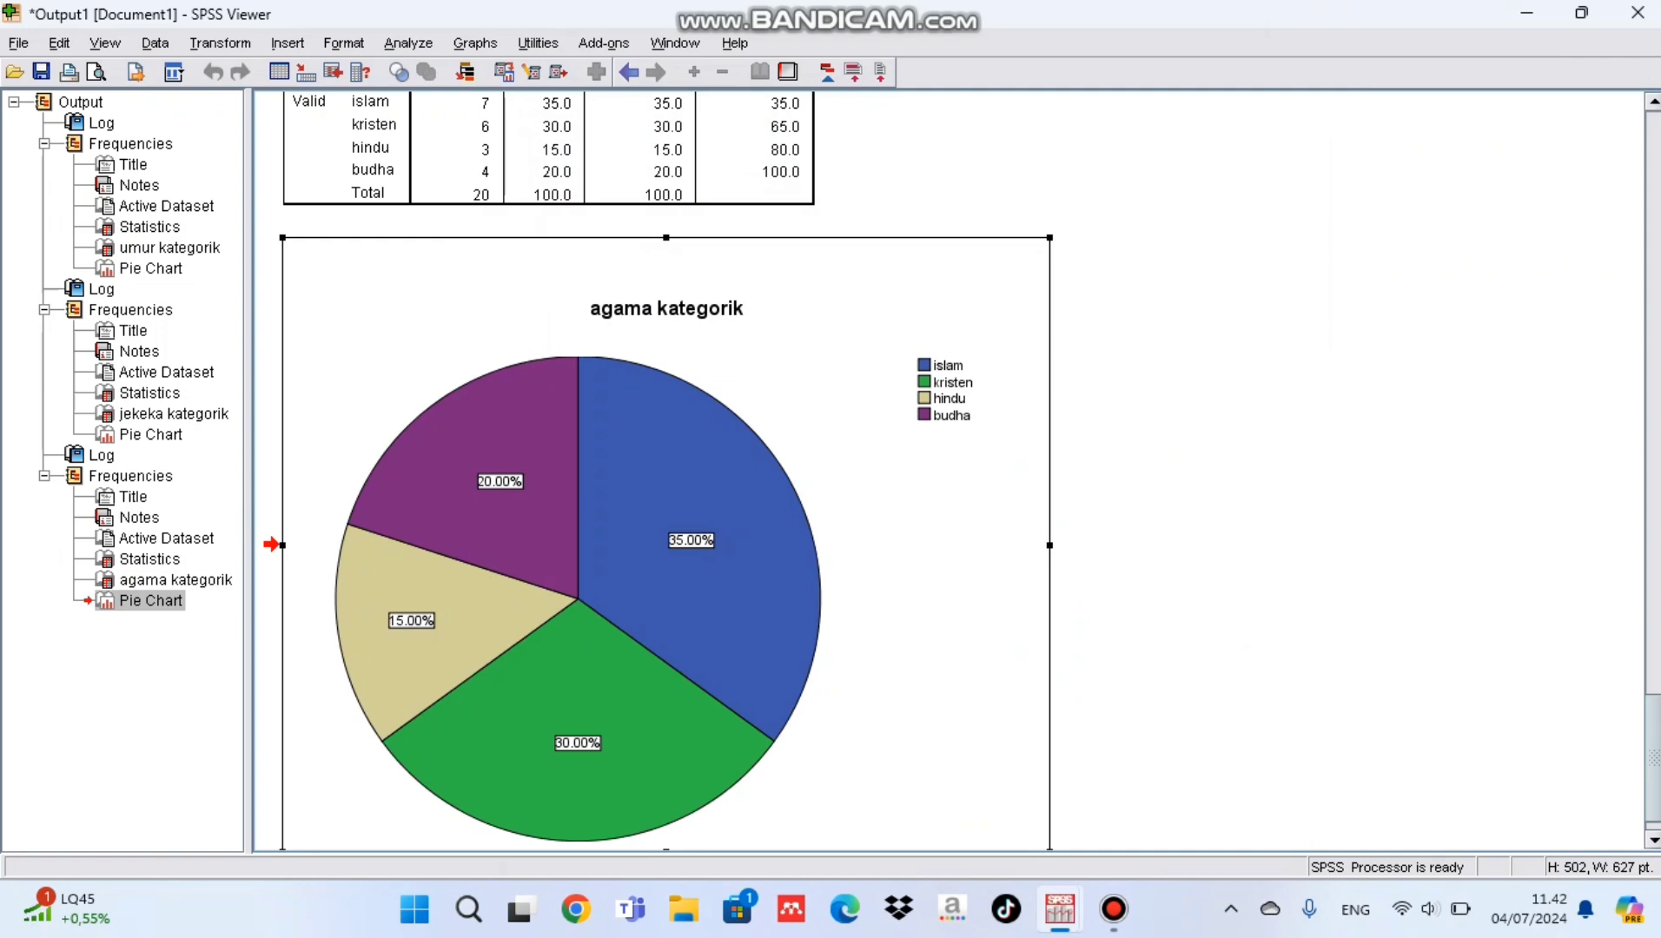
Step: Start a Recode into Different Variables on the dataset with pekebu as the input variable
{"action": "key", "text": "alt+Tab"}
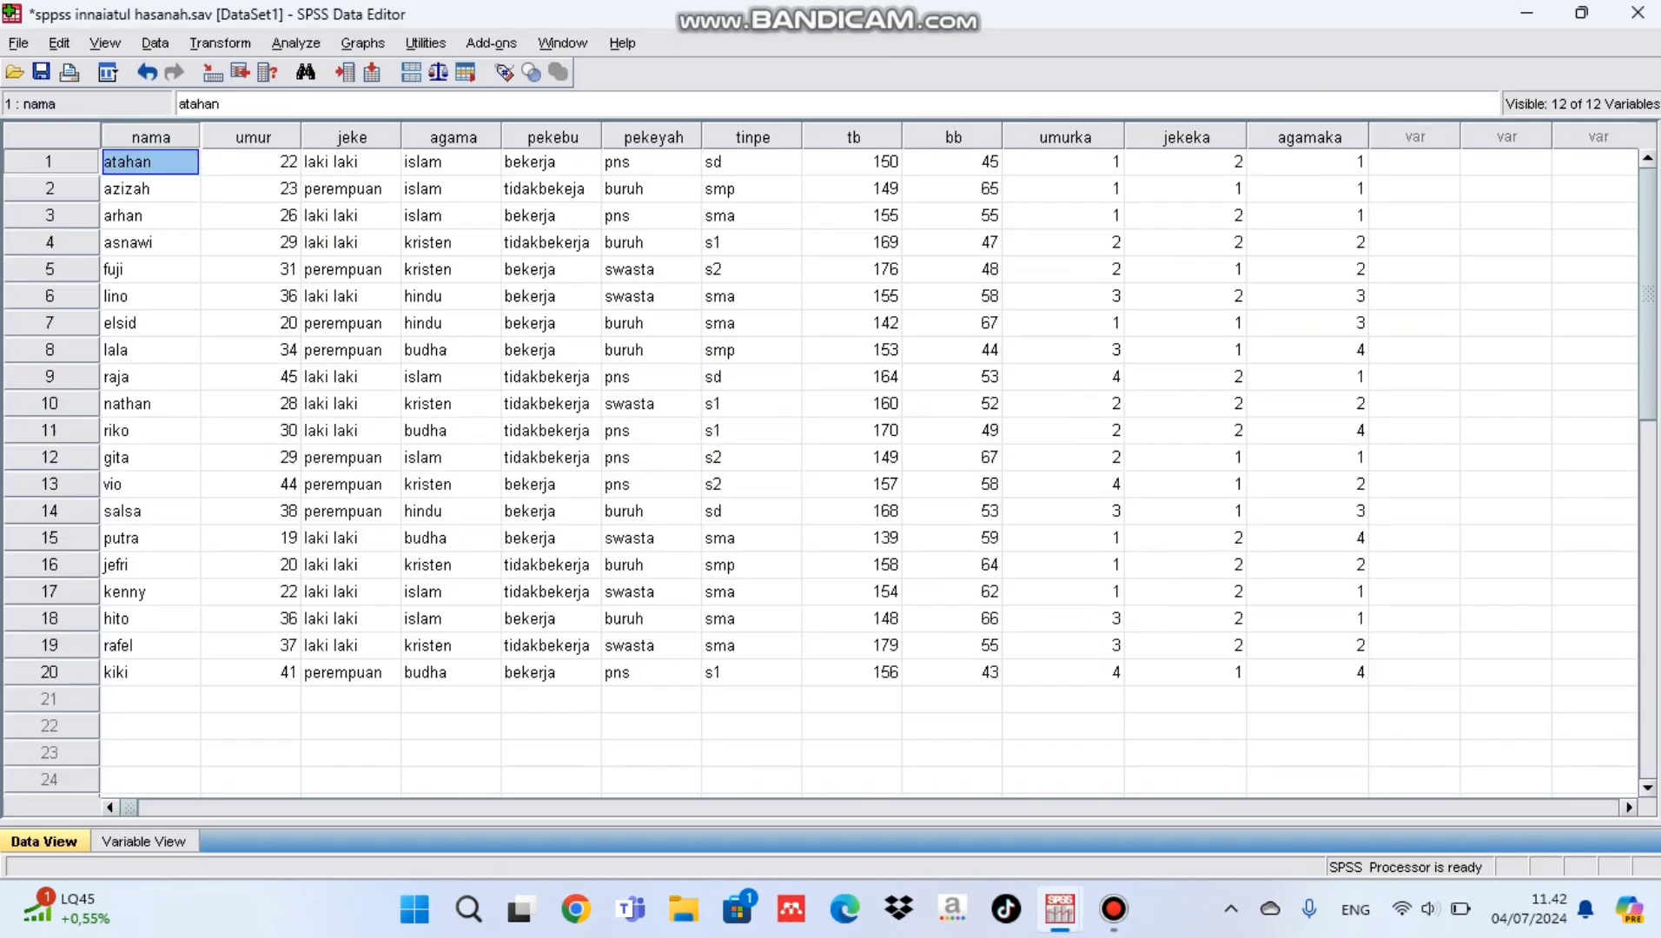
{"action": "left_click", "coordinate": [552, 163]}
{"action": "left_click", "coordinate": [220, 43]}
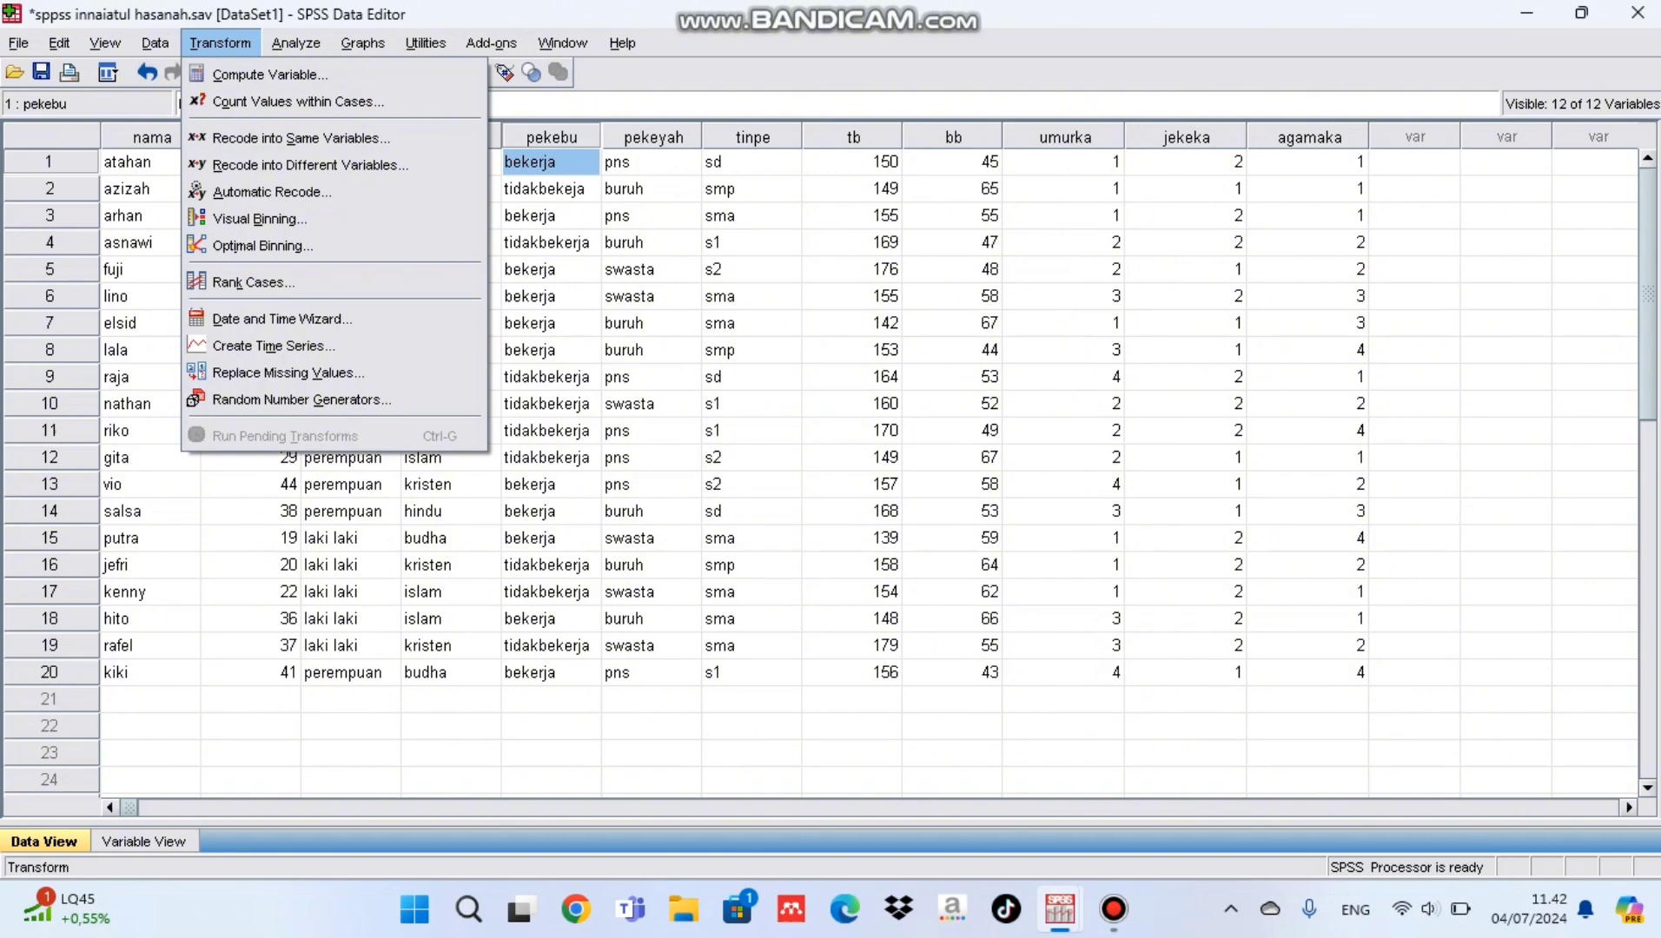
{"action": "left_click", "coordinate": [304, 165]}
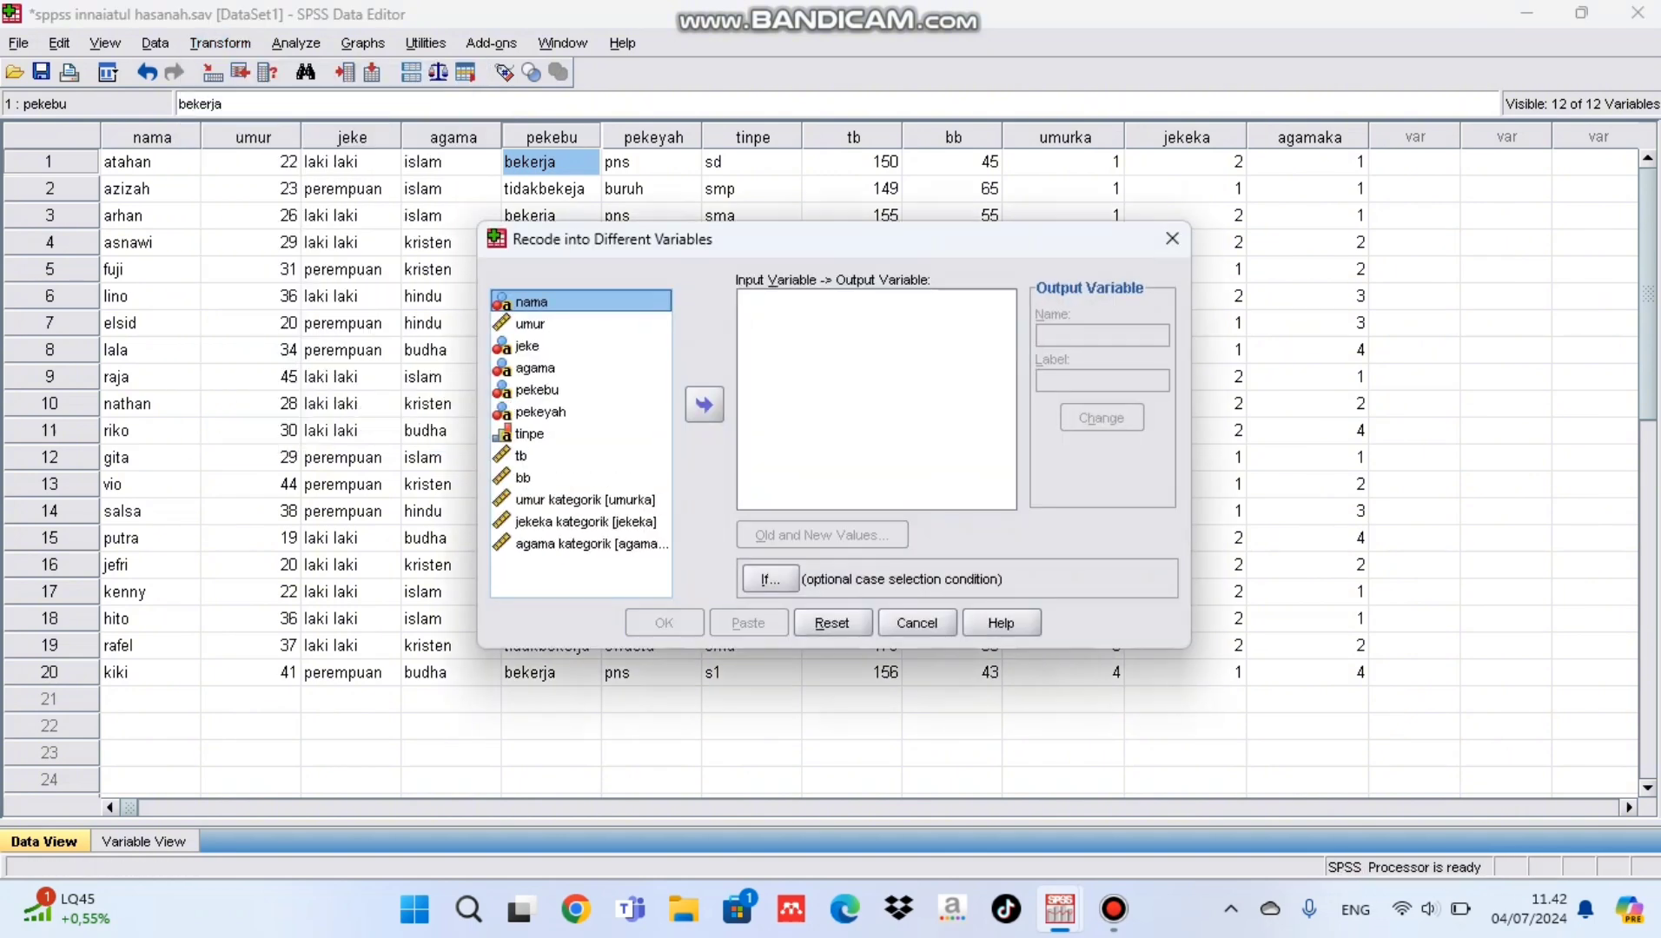
{"action": "left_click", "coordinate": [537, 390]}
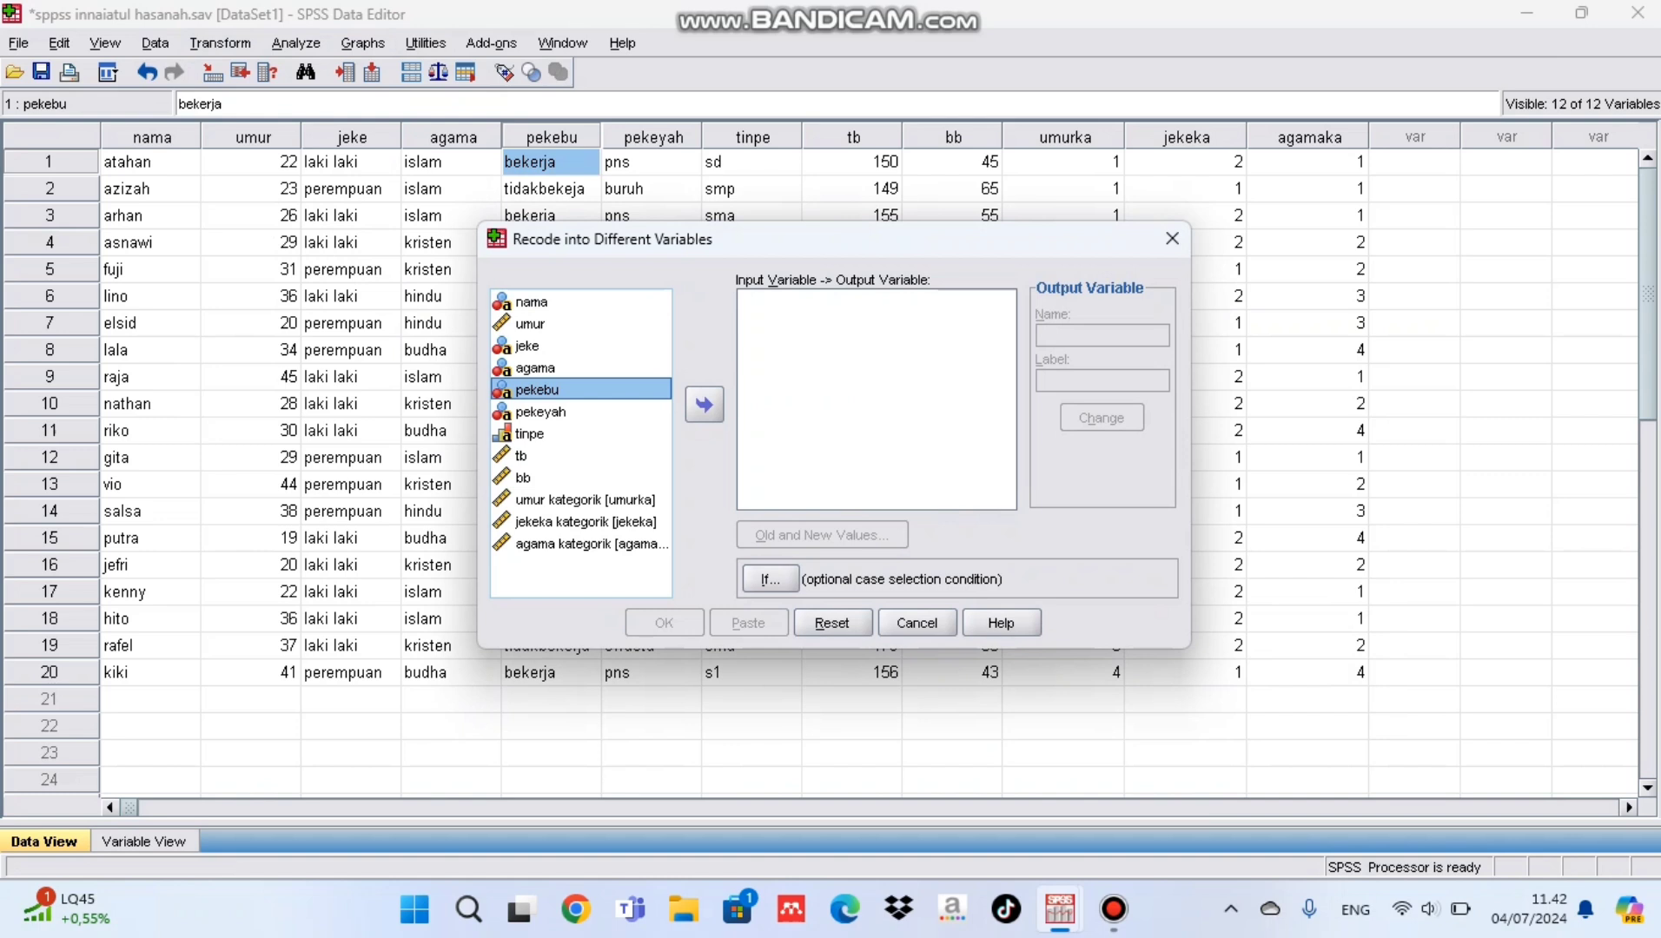
{"action": "left_click", "coordinate": [704, 404]}
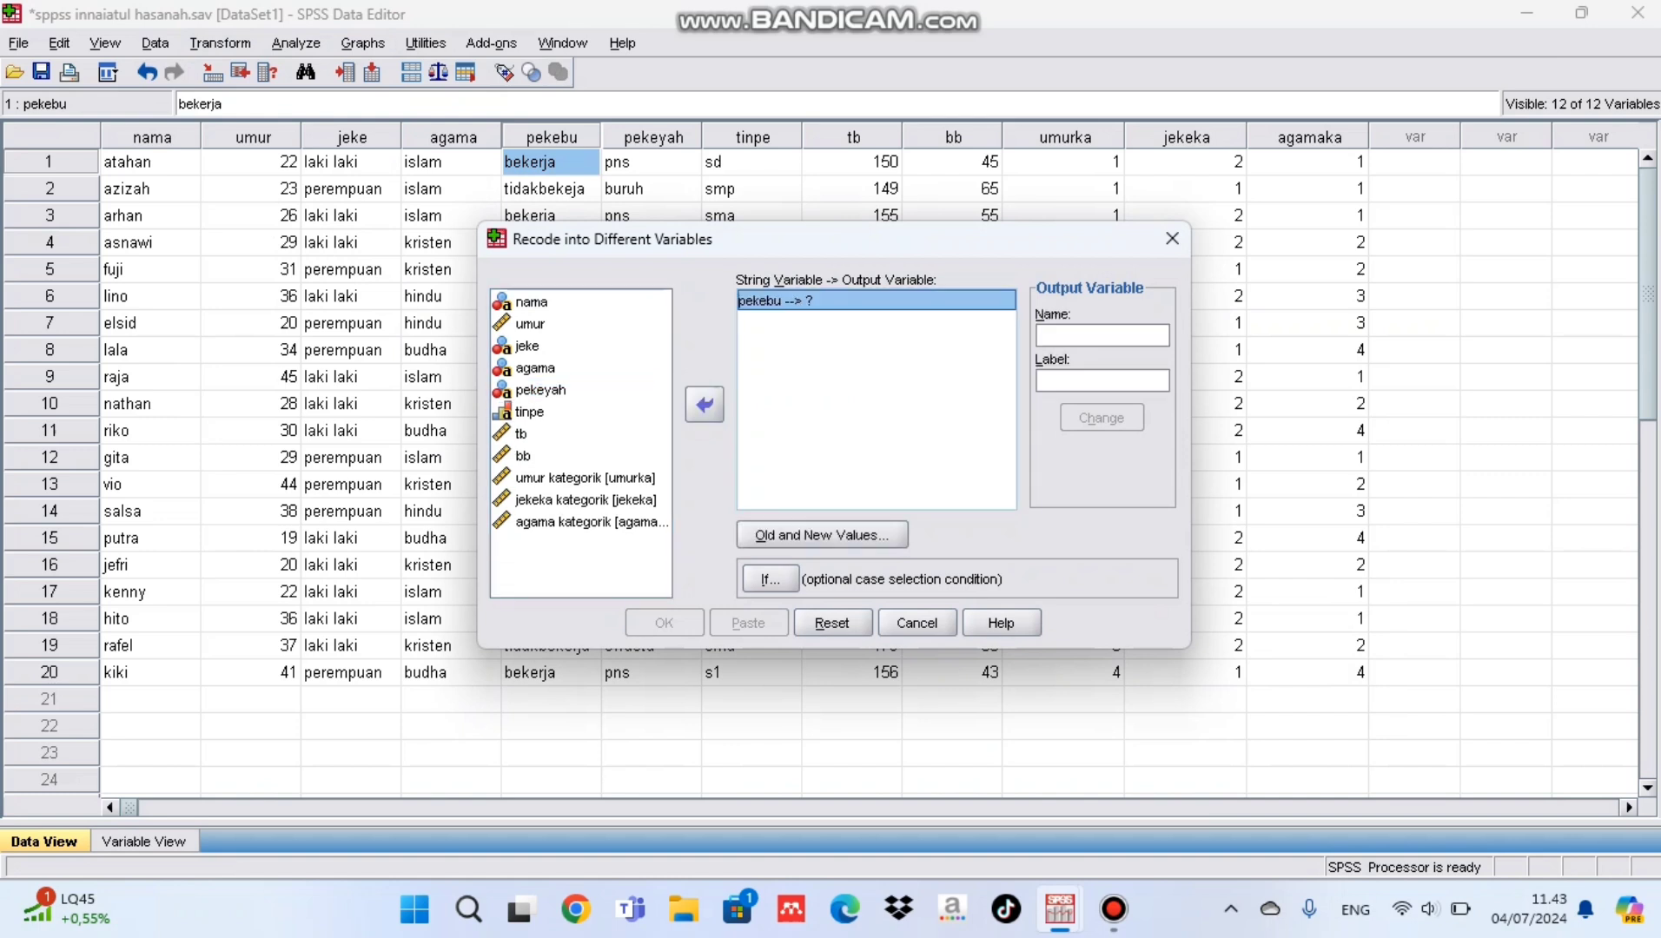
Step: Name the output variable pekebuka and give it the label "pekebu kategorik"
{"action": "left_click", "coordinate": [1102, 336]}
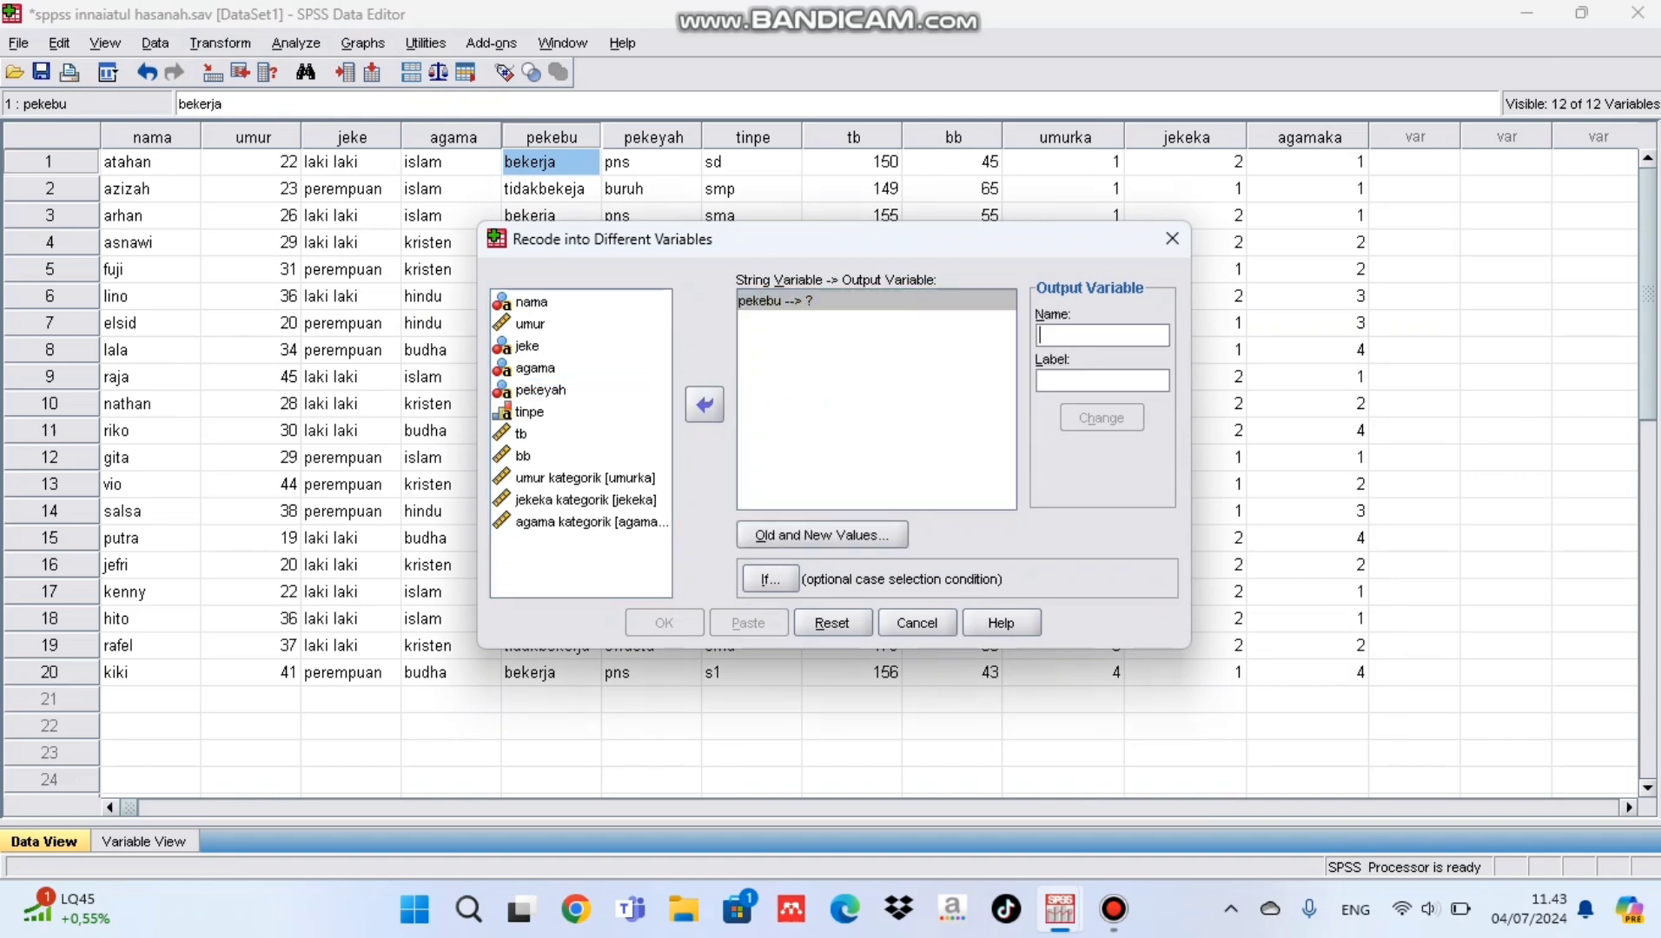
{"action": "type", "text": "pekebuka"}
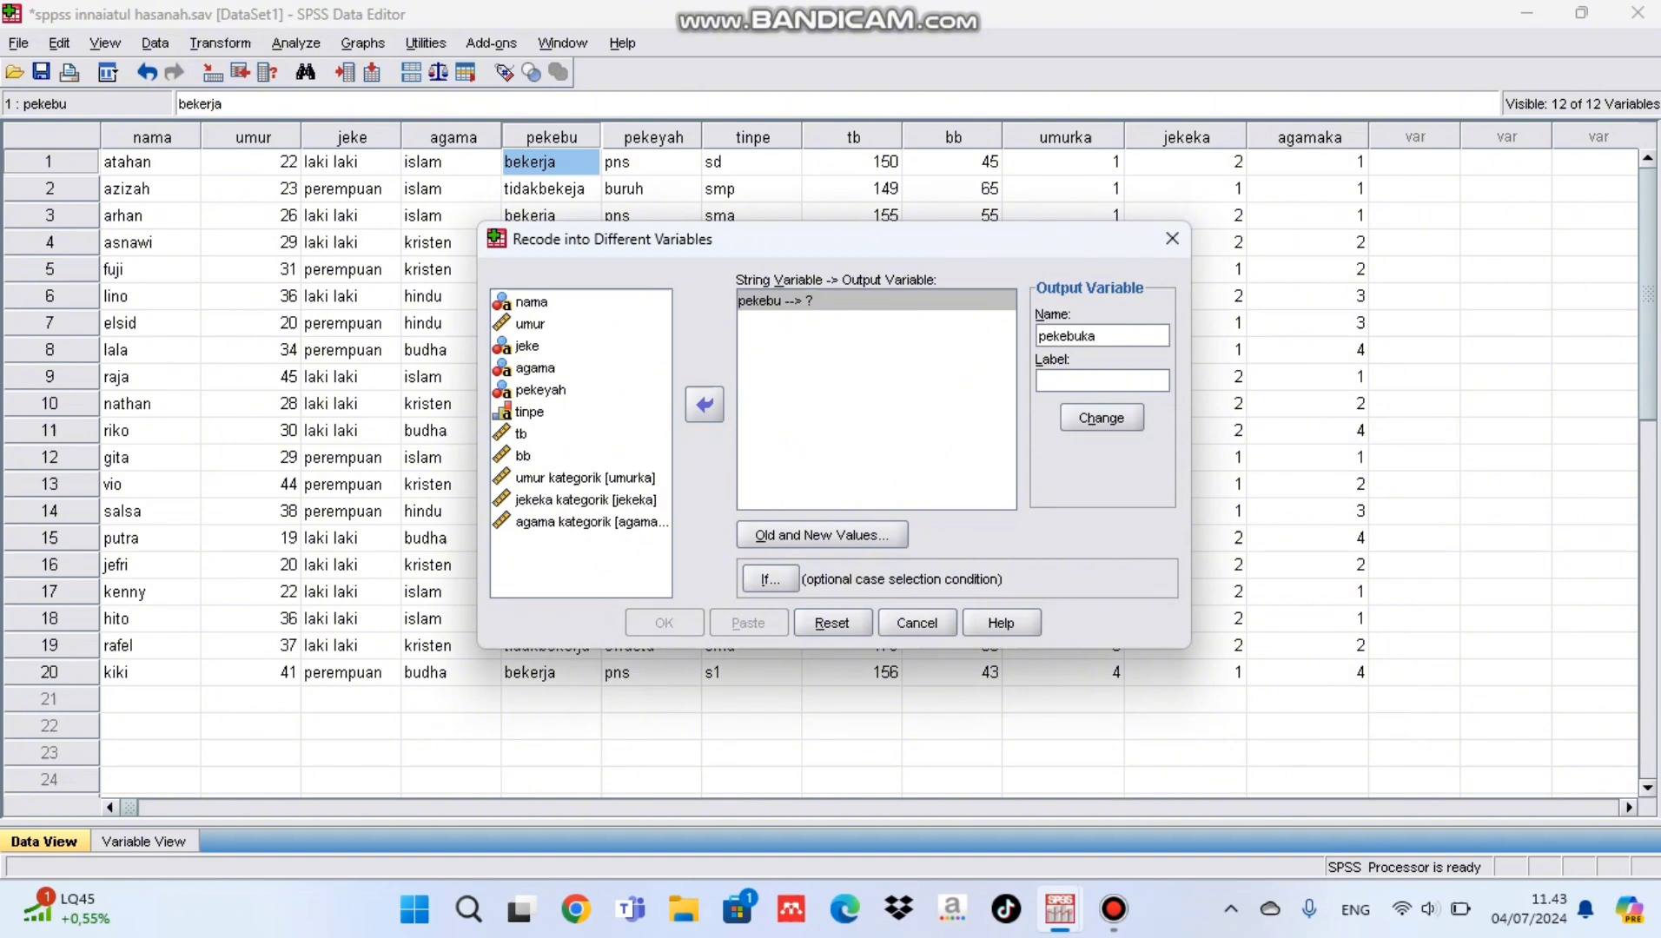
{"action": "type", "text": "pekebu kategorik"}
Step: Define the old and new values for pekebu, adding the recode of bekerja to 1
{"action": "left_click", "coordinate": [822, 536]}
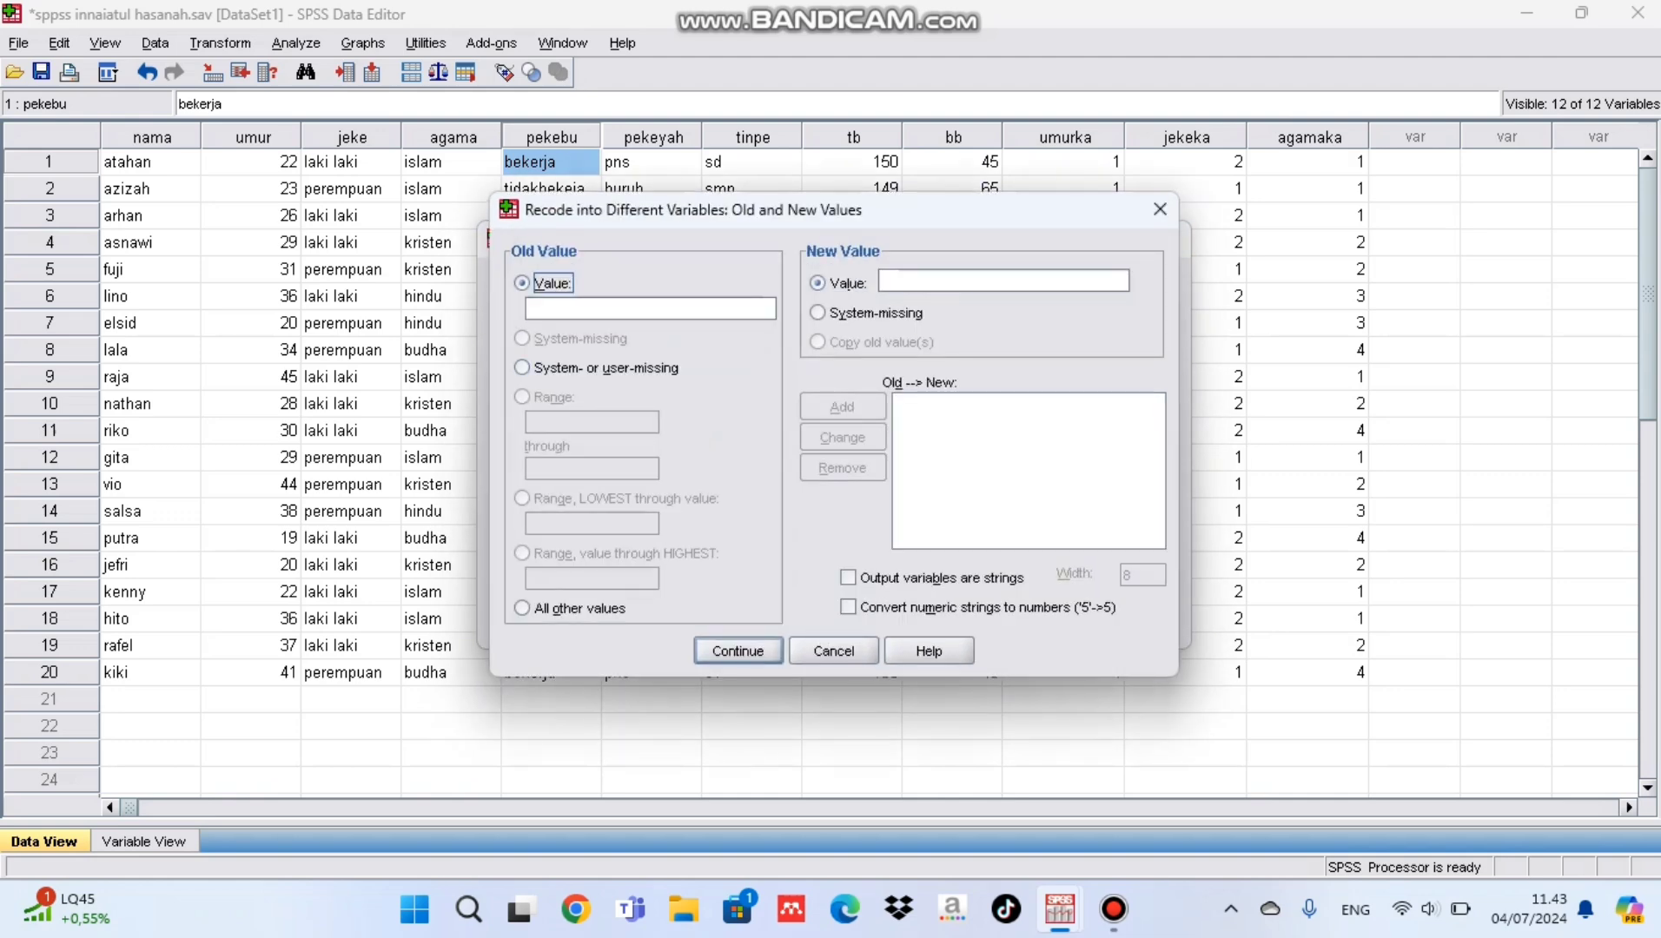
{"action": "left_click", "coordinate": [591, 309]}
{"action": "type", "text": "bekerja"}
{"action": "left_click", "coordinate": [1004, 281]}
{"action": "type", "text": "1"}
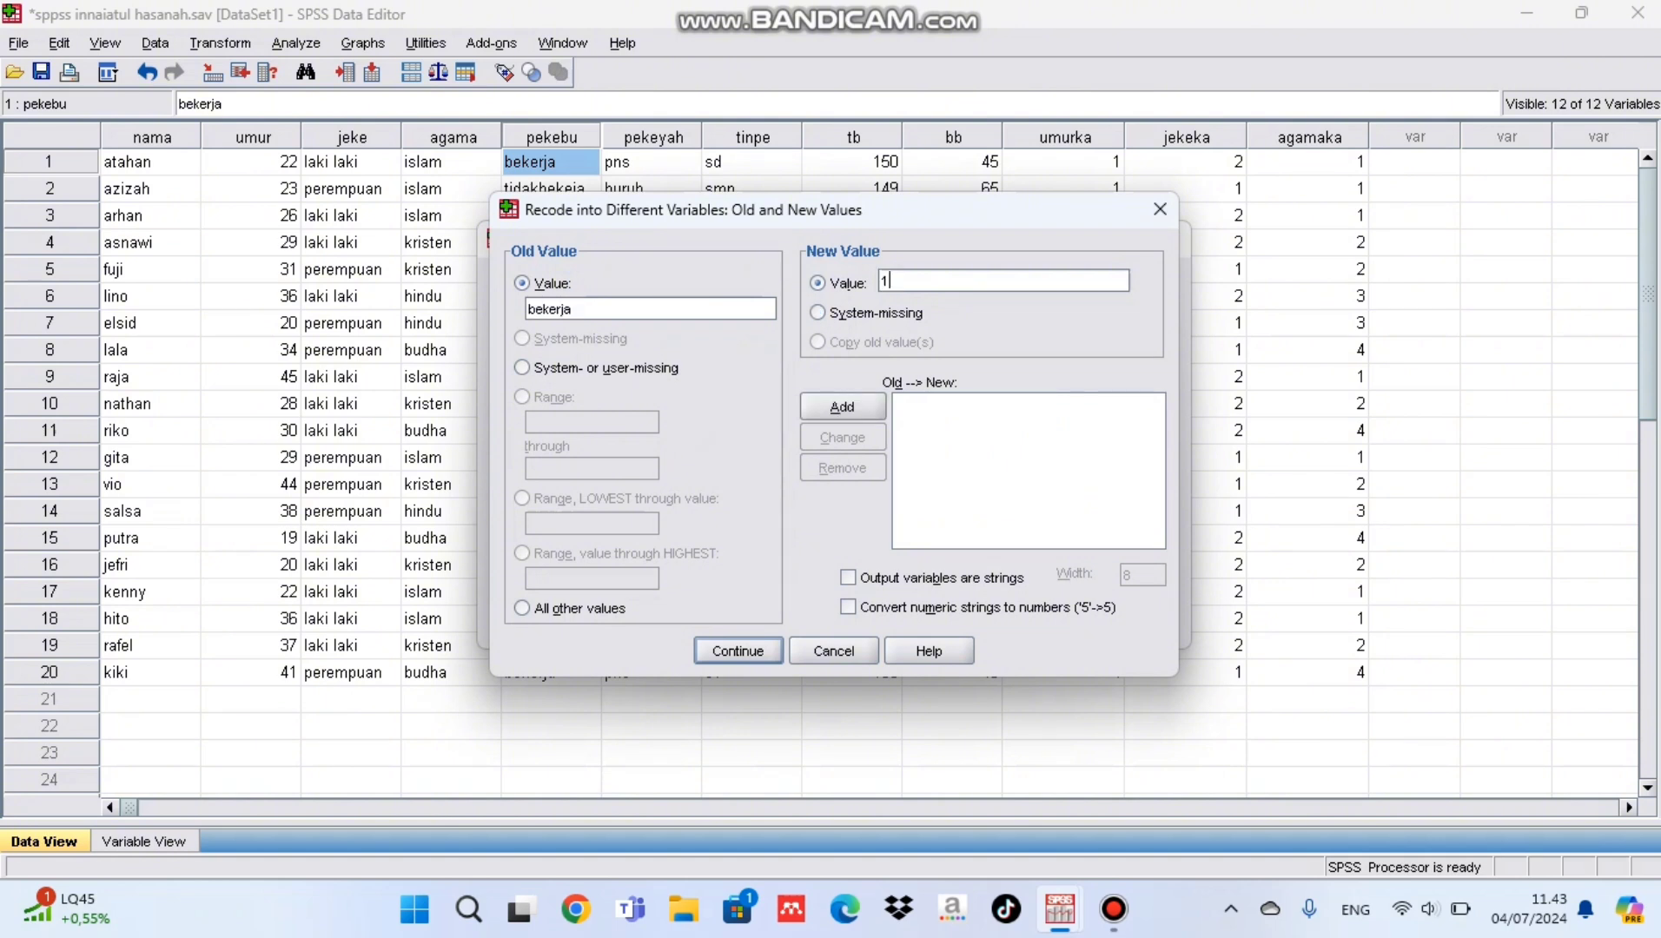
{"action": "left_click", "coordinate": [842, 407]}
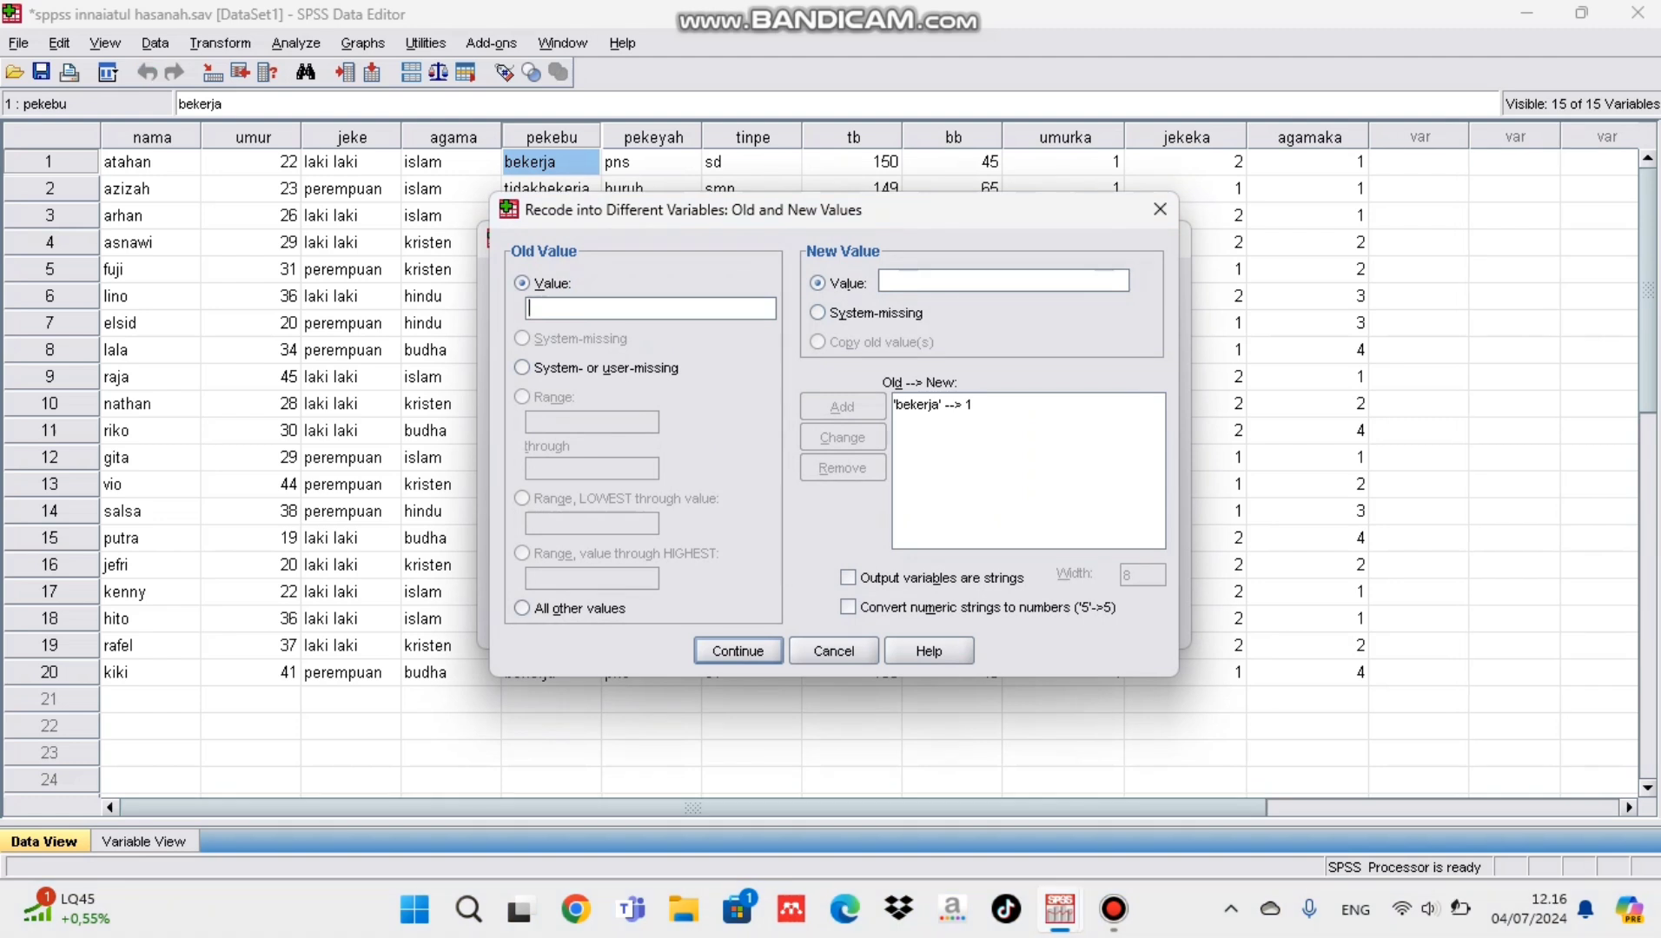
Step: Add the recode of the old value tidakbekerja to the new value 2
{"action": "type", "text": "tidakbekjerja"}
{"action": "key", "text": "BackSpace"}
{"action": "key", "text": "BackSpace"}
{"action": "key", "text": "BackSpace"}
{"action": "key", "text": "BackSpace"}
{"action": "key", "text": "BackSpace"}
{"action": "type", "text": "erja"}
{"action": "left_click", "coordinate": [955, 281]}
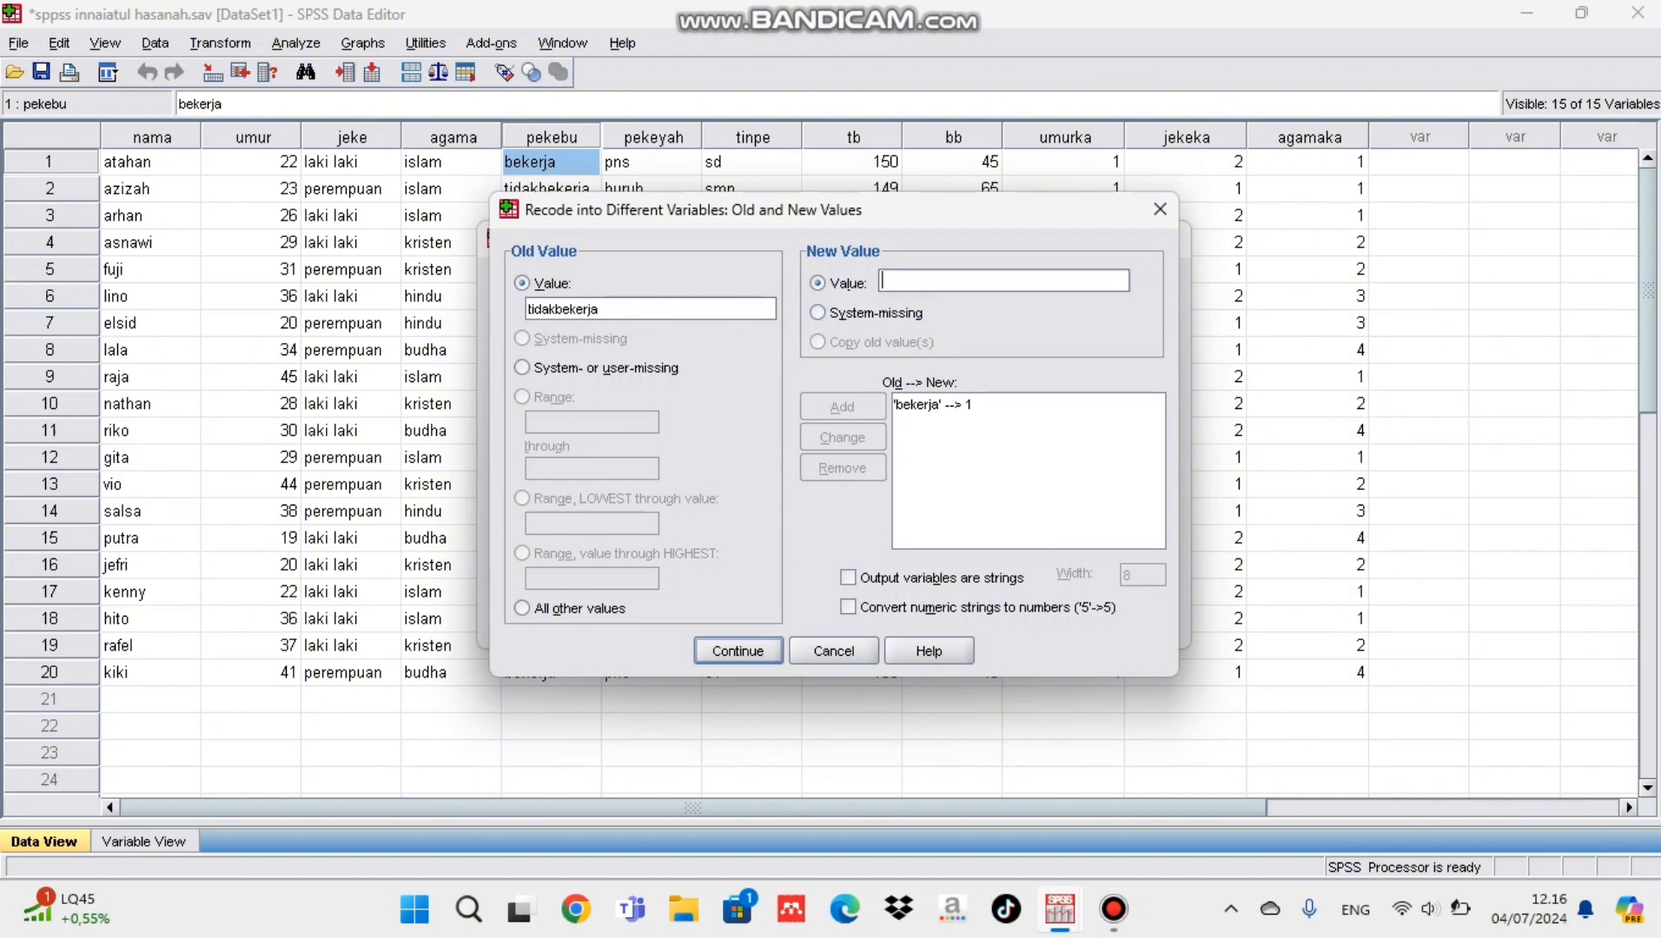
{"action": "type", "text": "2"}
{"action": "key", "text": "alt+a"}
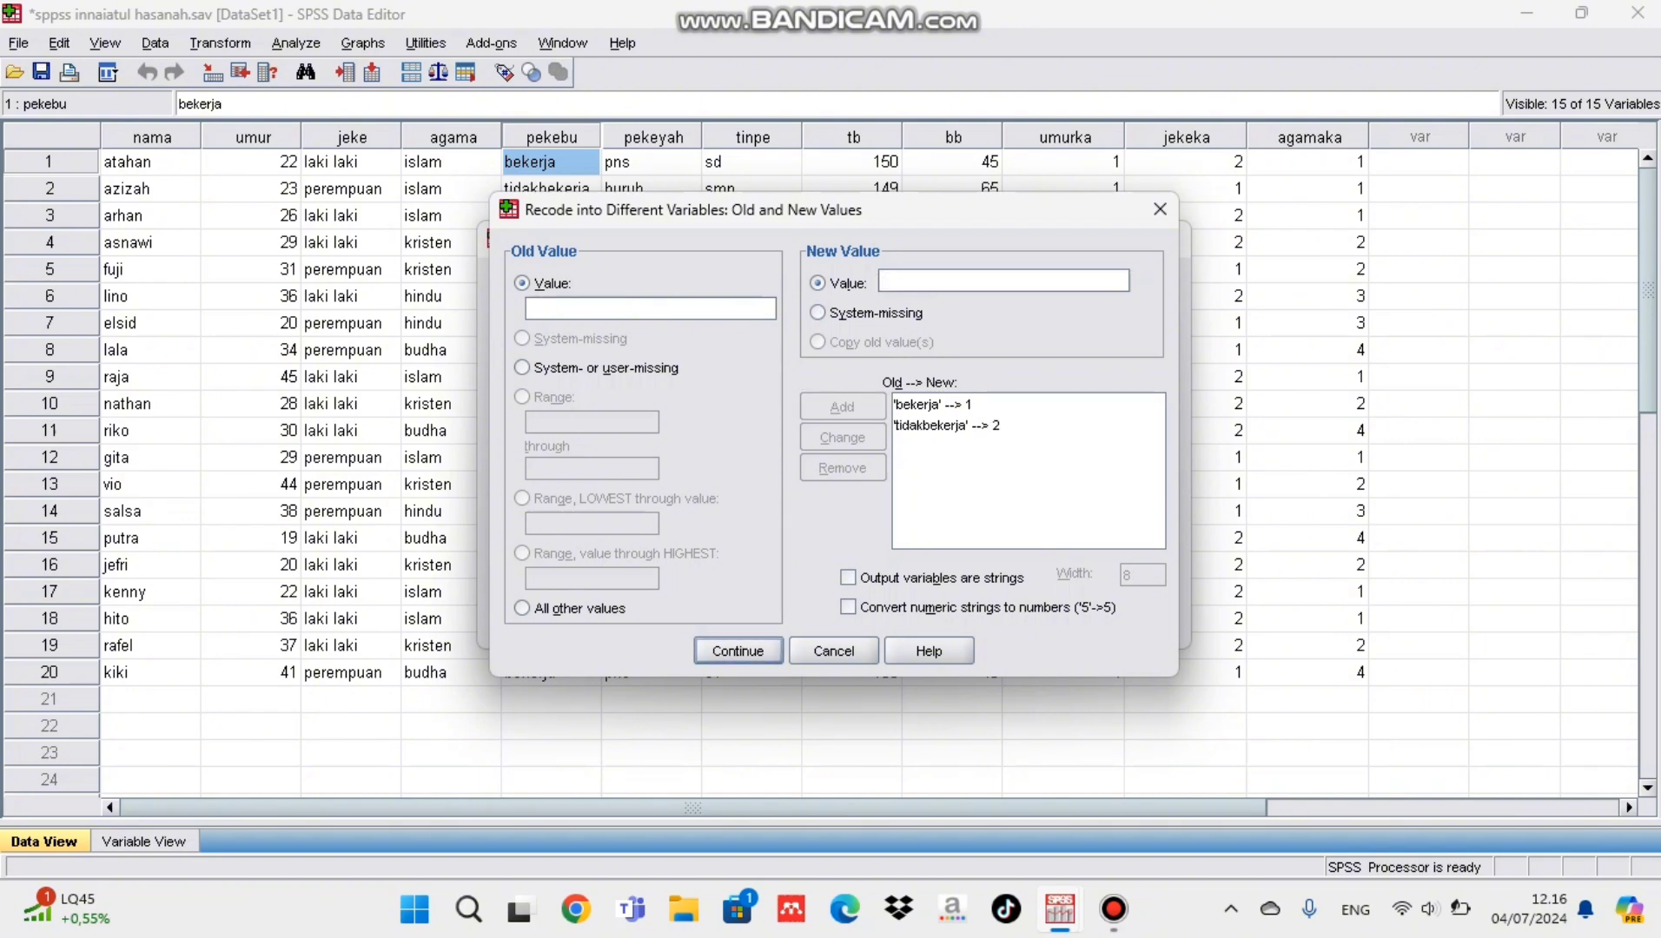
Step: Accept the recode rules, assign pekebuka as the output of pekebu and run the recode
{"action": "key", "text": "Return"}
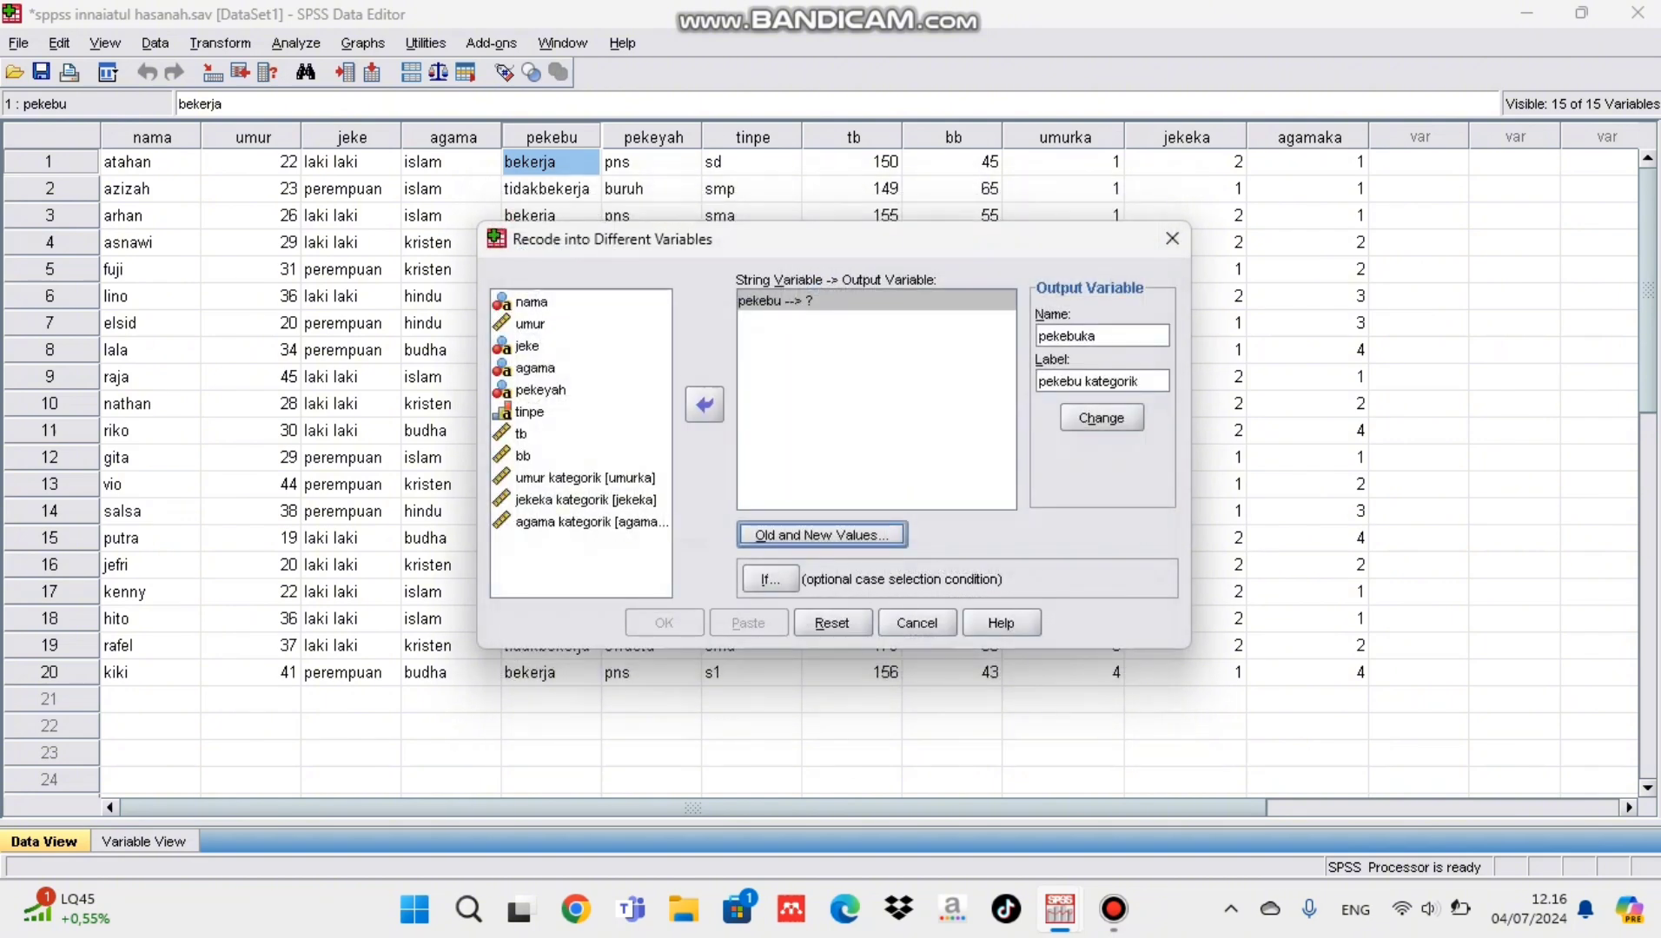
{"action": "key", "text": "alt+h"}
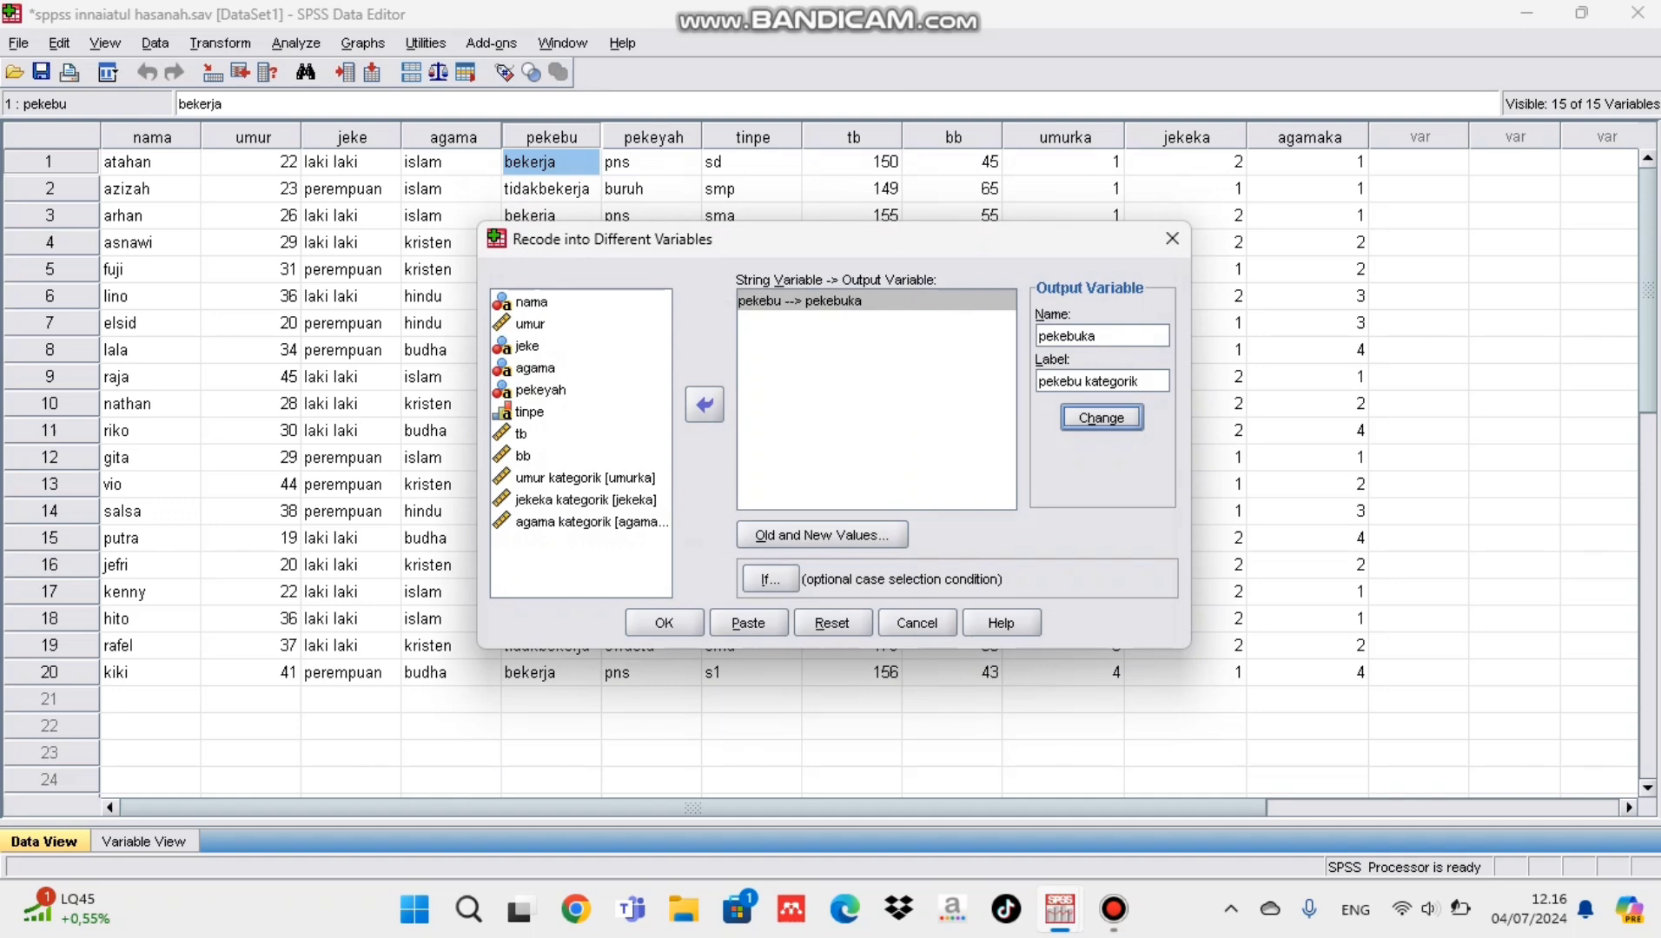
{"action": "key", "text": "Return"}
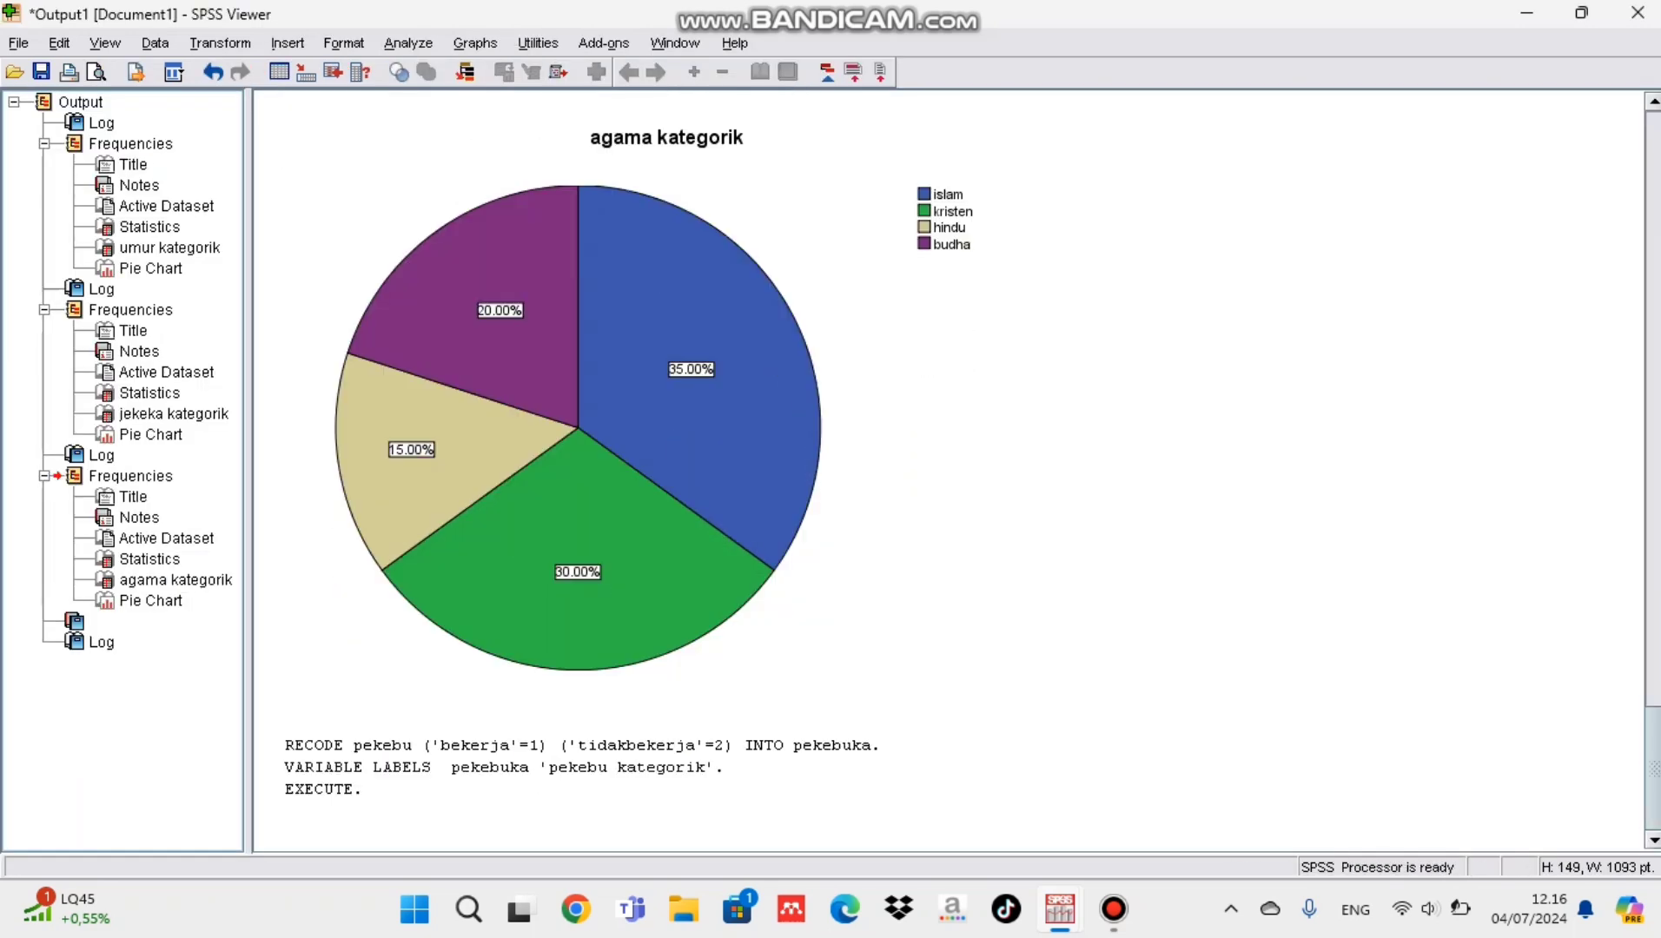
Step: Open the value labels of pekebuka in the data editor and add the label 1 = bekerja
{"action": "mouse_move", "coordinate": [1060, 908]}
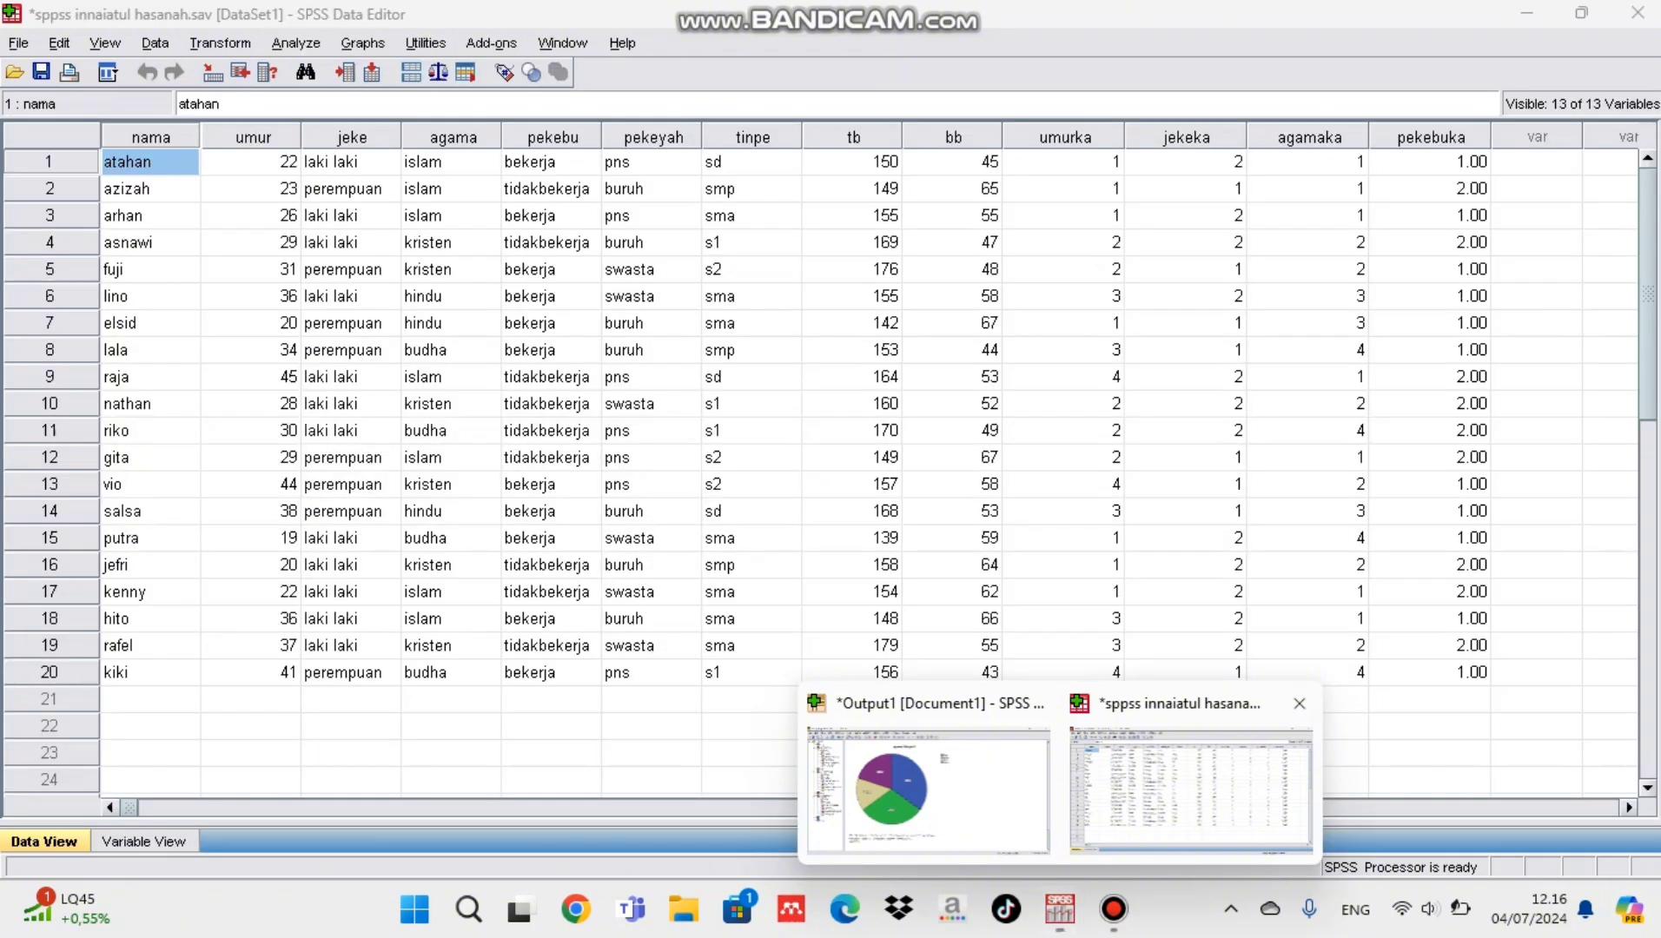
{"action": "left_click", "coordinate": [1190, 786]}
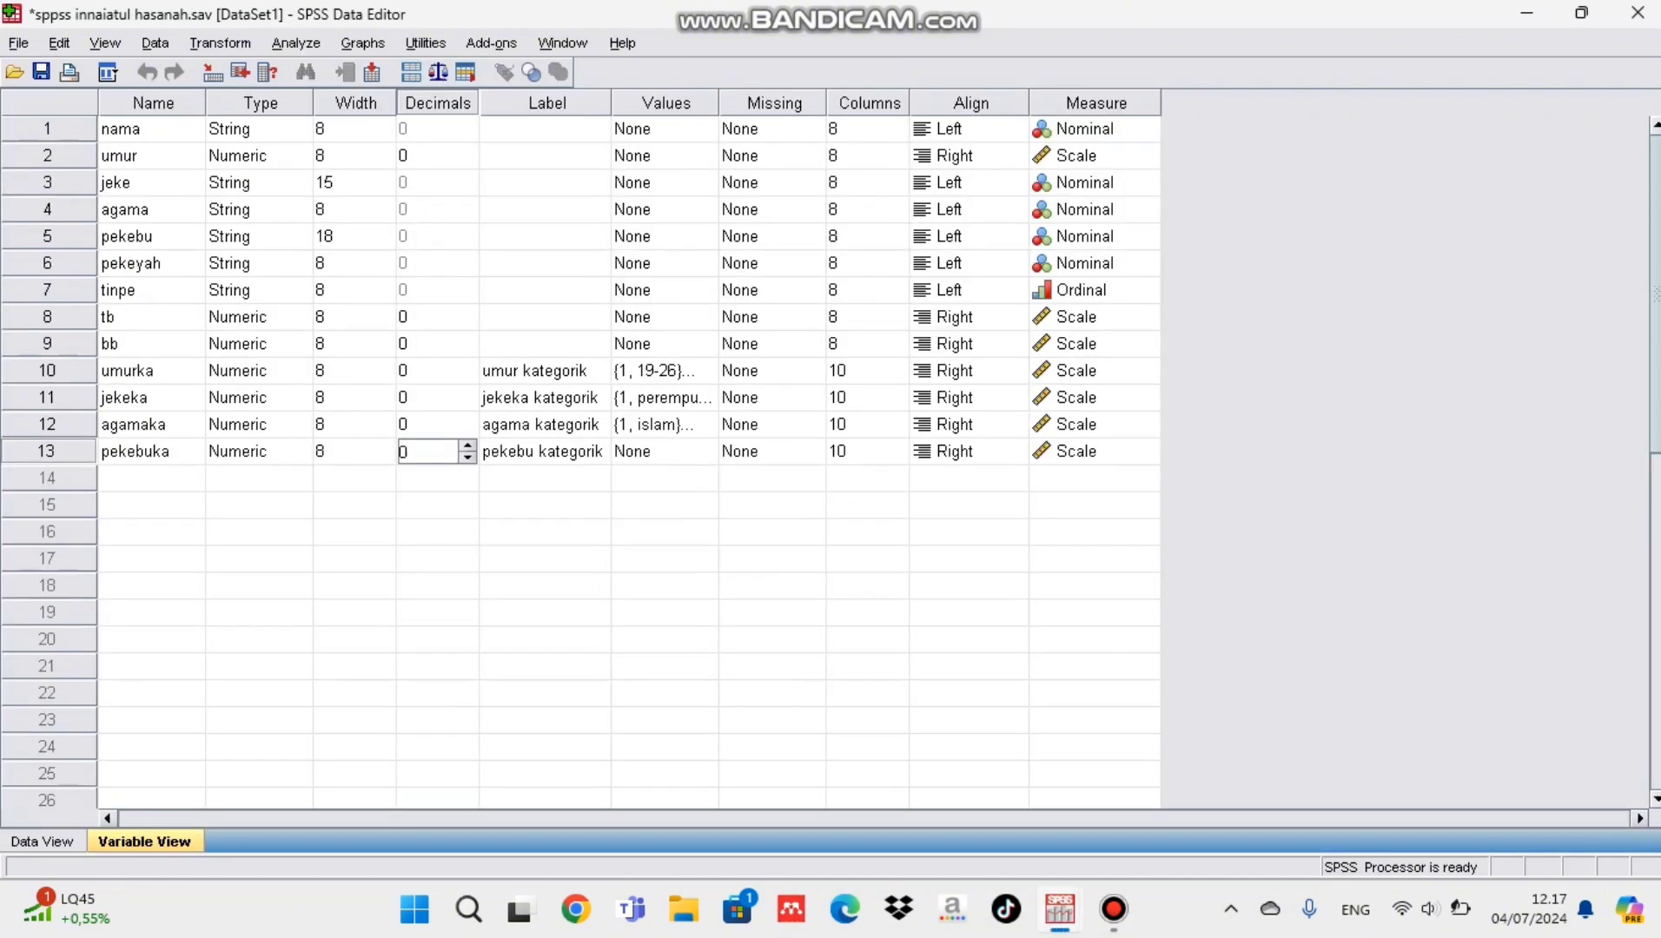
{"action": "left_click", "coordinate": [665, 451]}
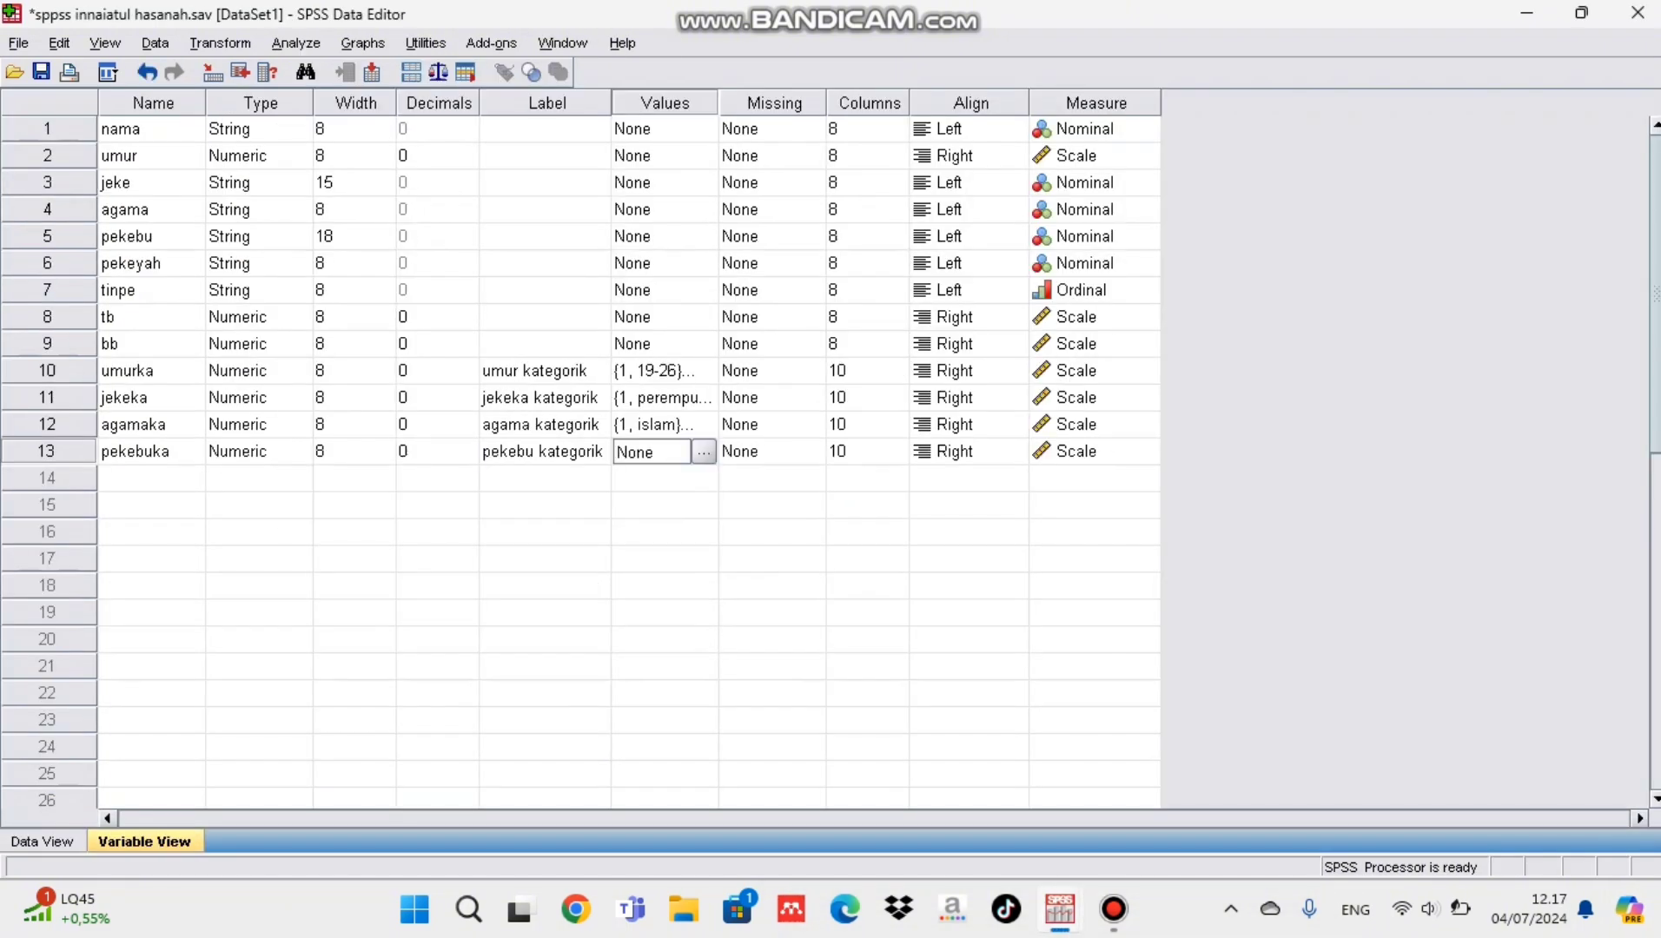
{"action": "left_click", "coordinate": [703, 452]}
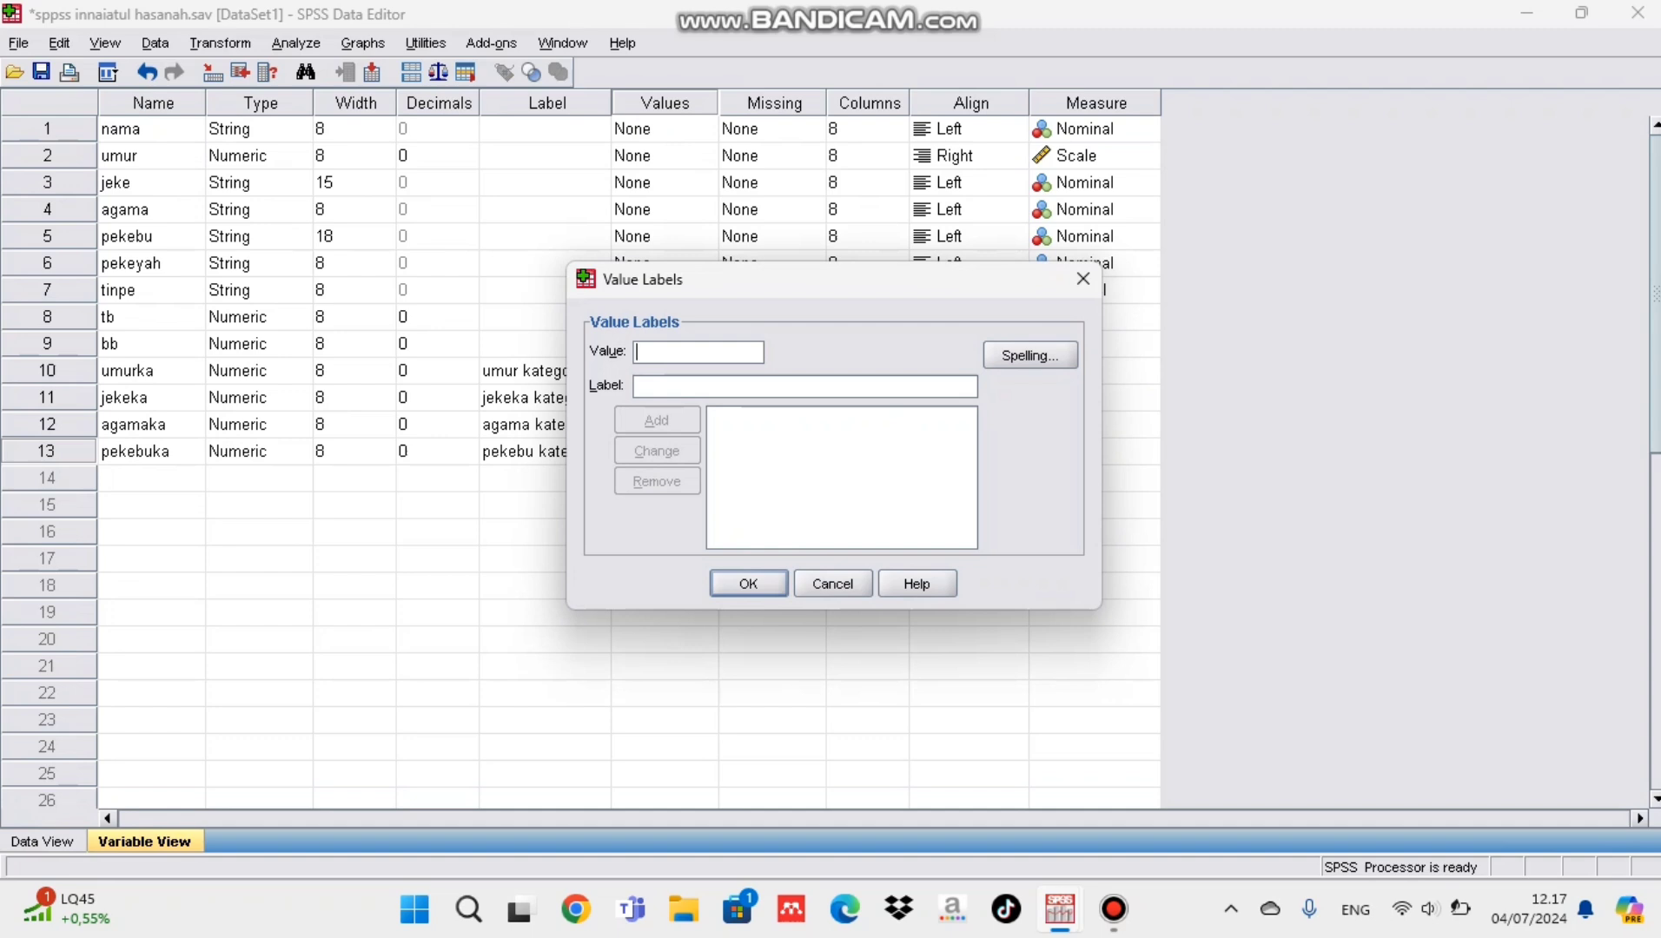
{"action": "type", "text": "1"}
{"action": "key", "text": "Tab"}
{"action": "type", "text": "bekerja"}
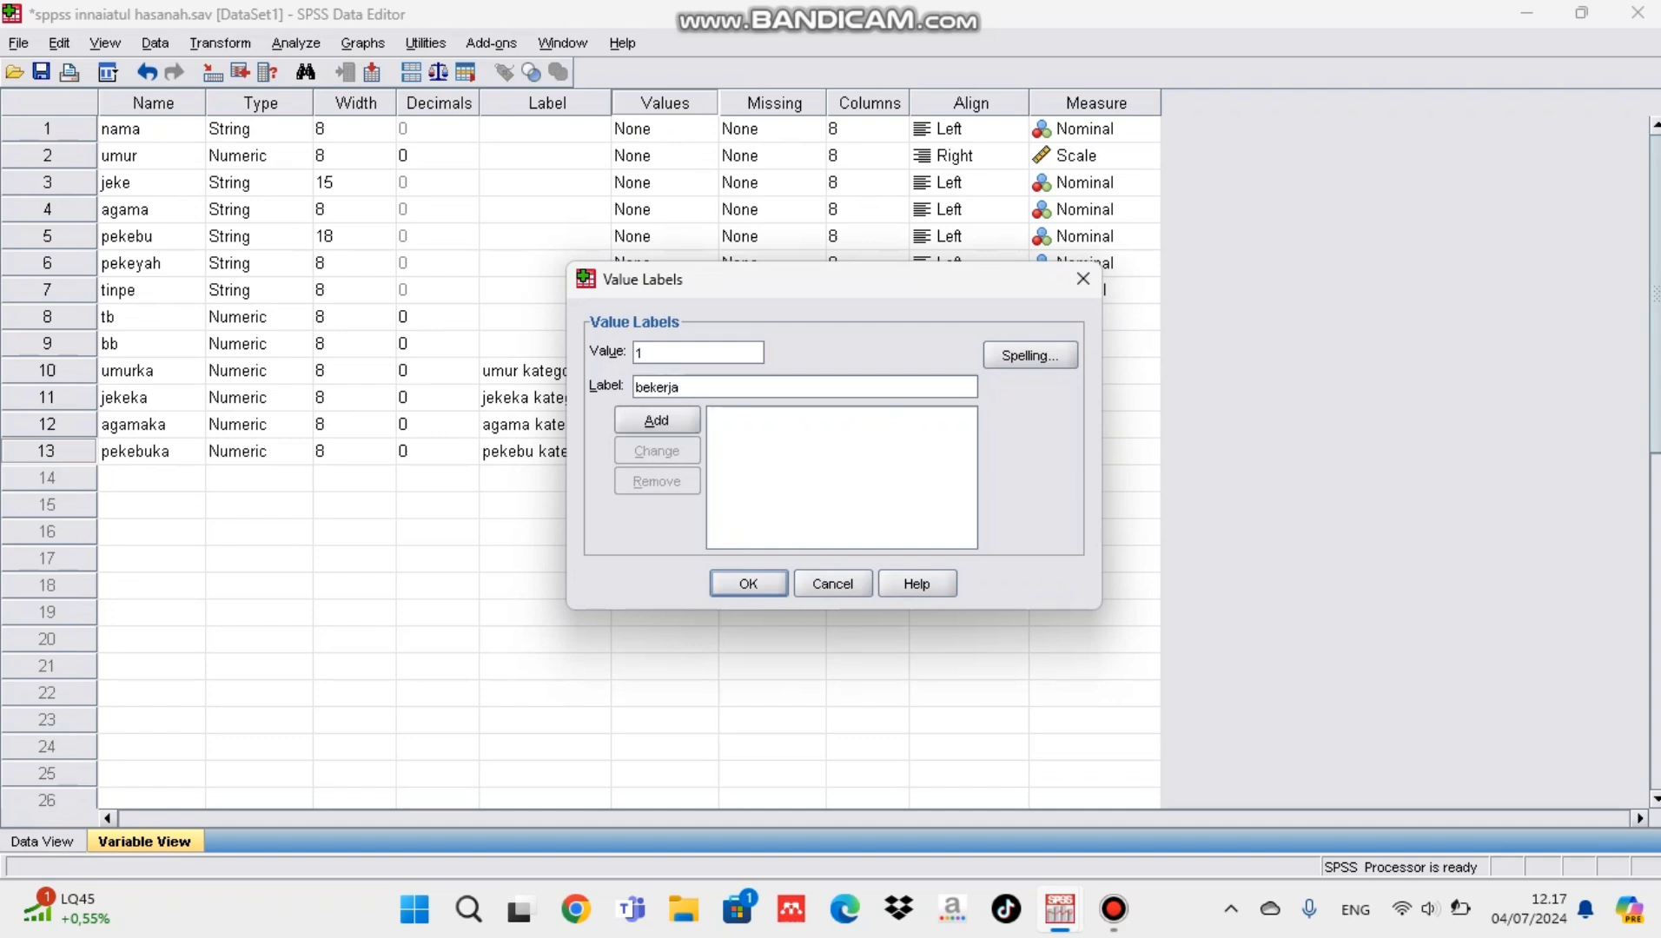
{"action": "key", "text": "alt+a"}
Step: Add the value label 2 = tidak bekerja to pekebuka and accept the label set
{"action": "type", "text": "2"}
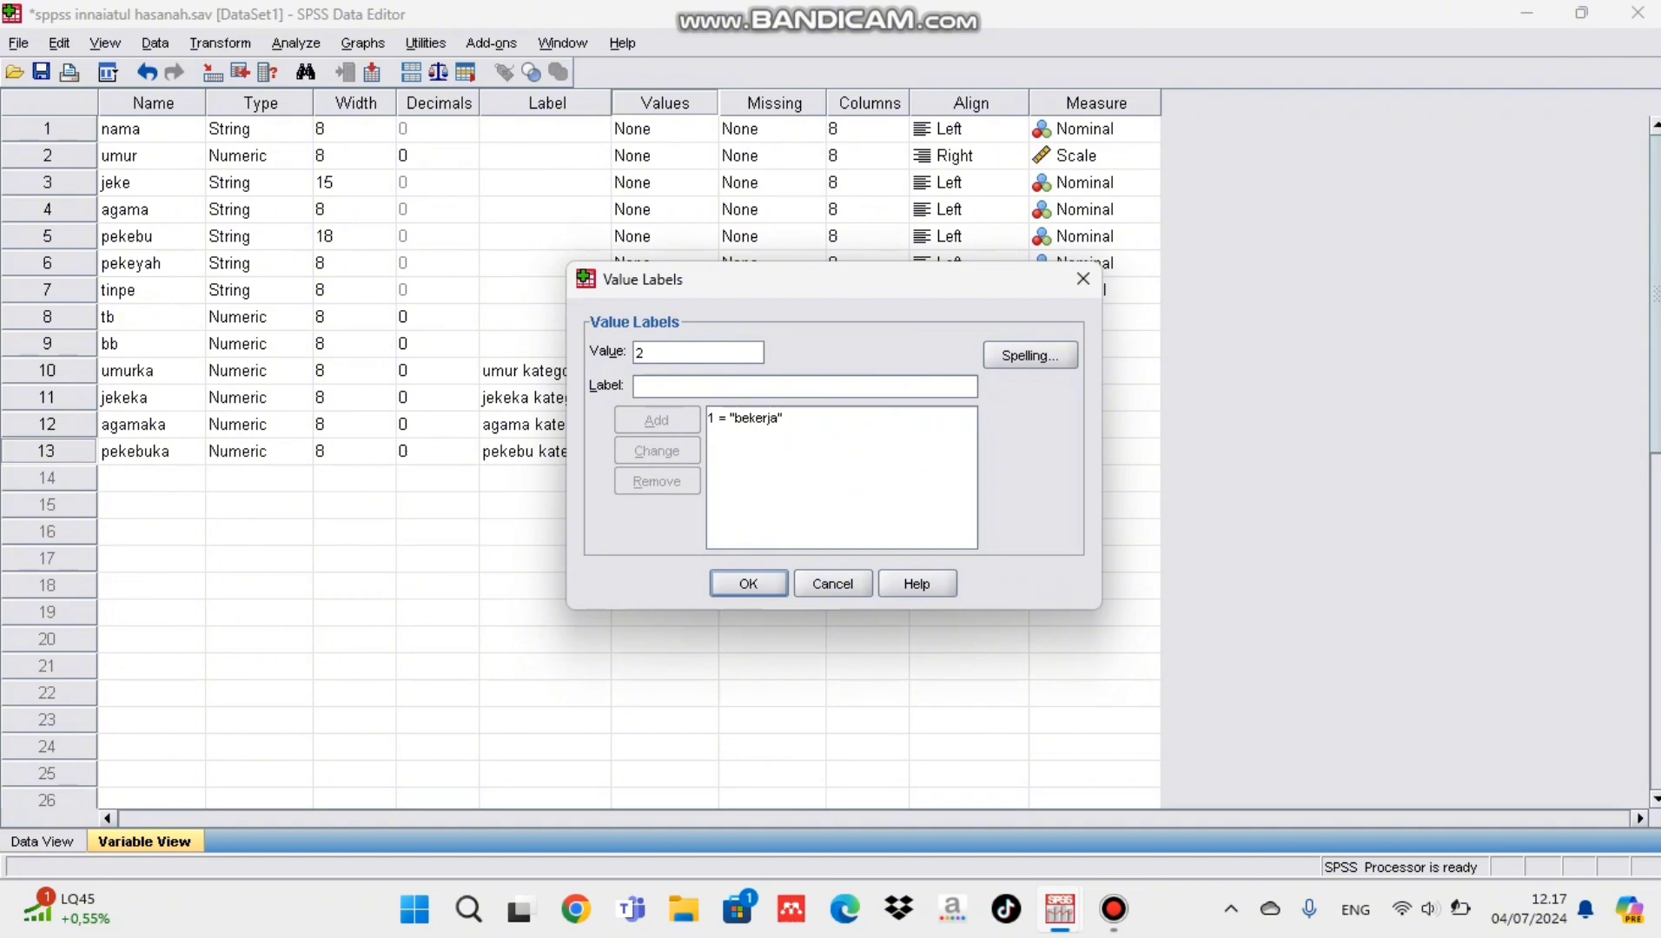
{"action": "key", "text": "Tab"}
{"action": "type", "text": "tidak s"}
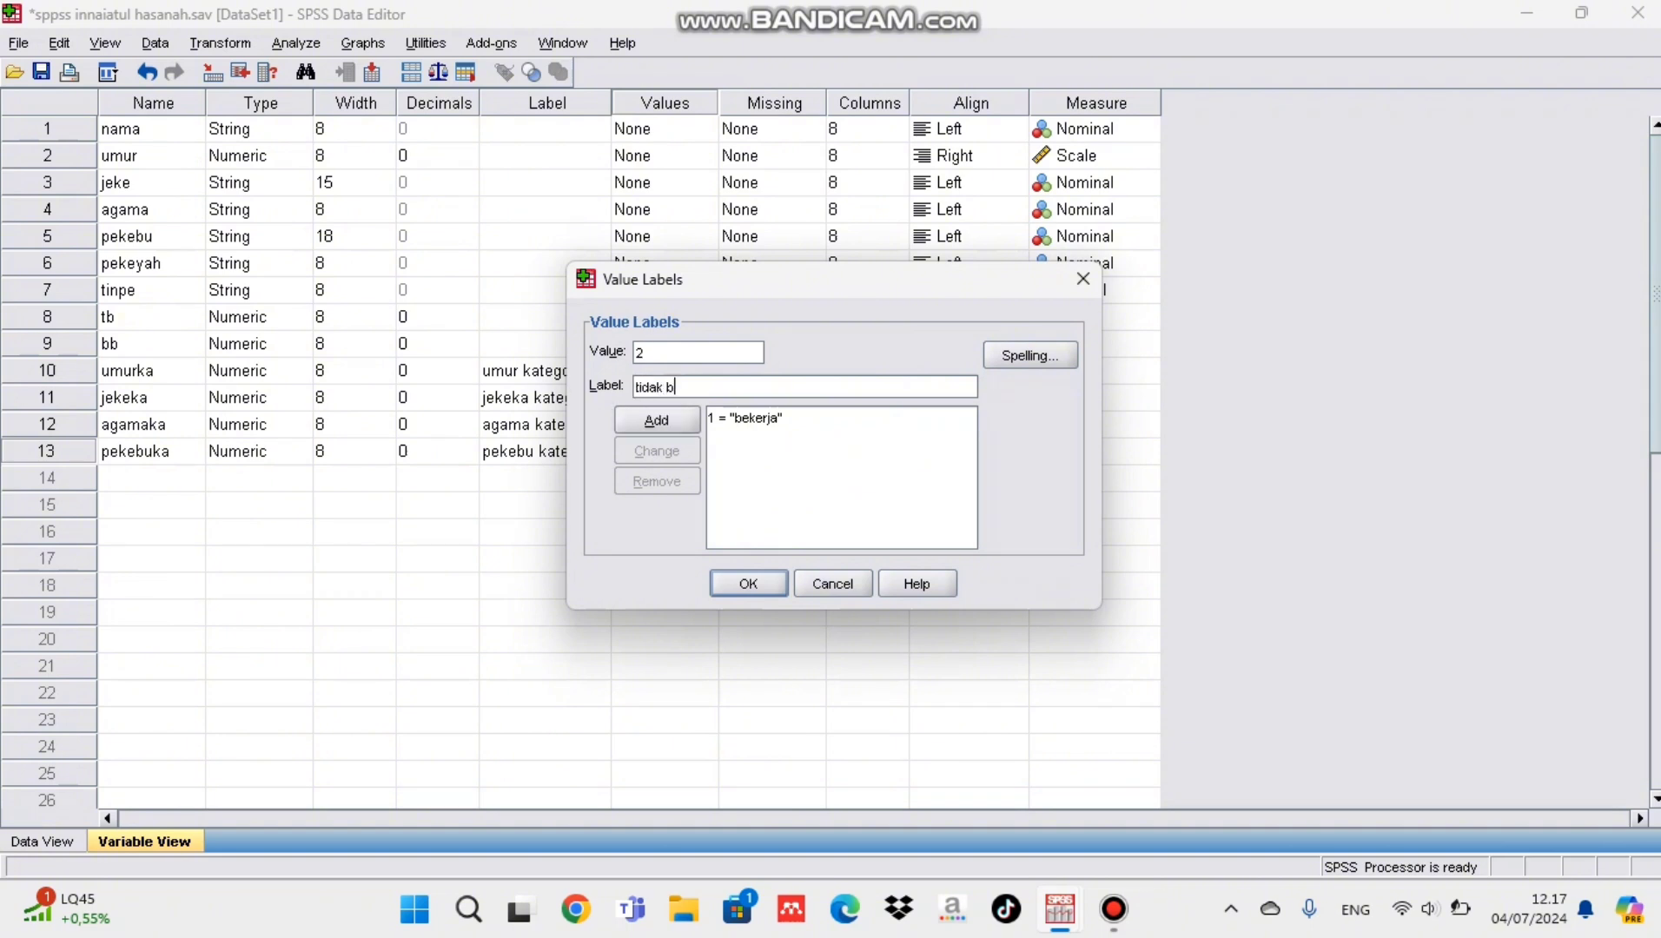
{"action": "key", "text": "BackSpace"}
{"action": "key", "text": "BackSpace"}
{"action": "type", "text": "bekerja"}
{"action": "key", "text": "alt+a"}
{"action": "key", "text": "Return"}
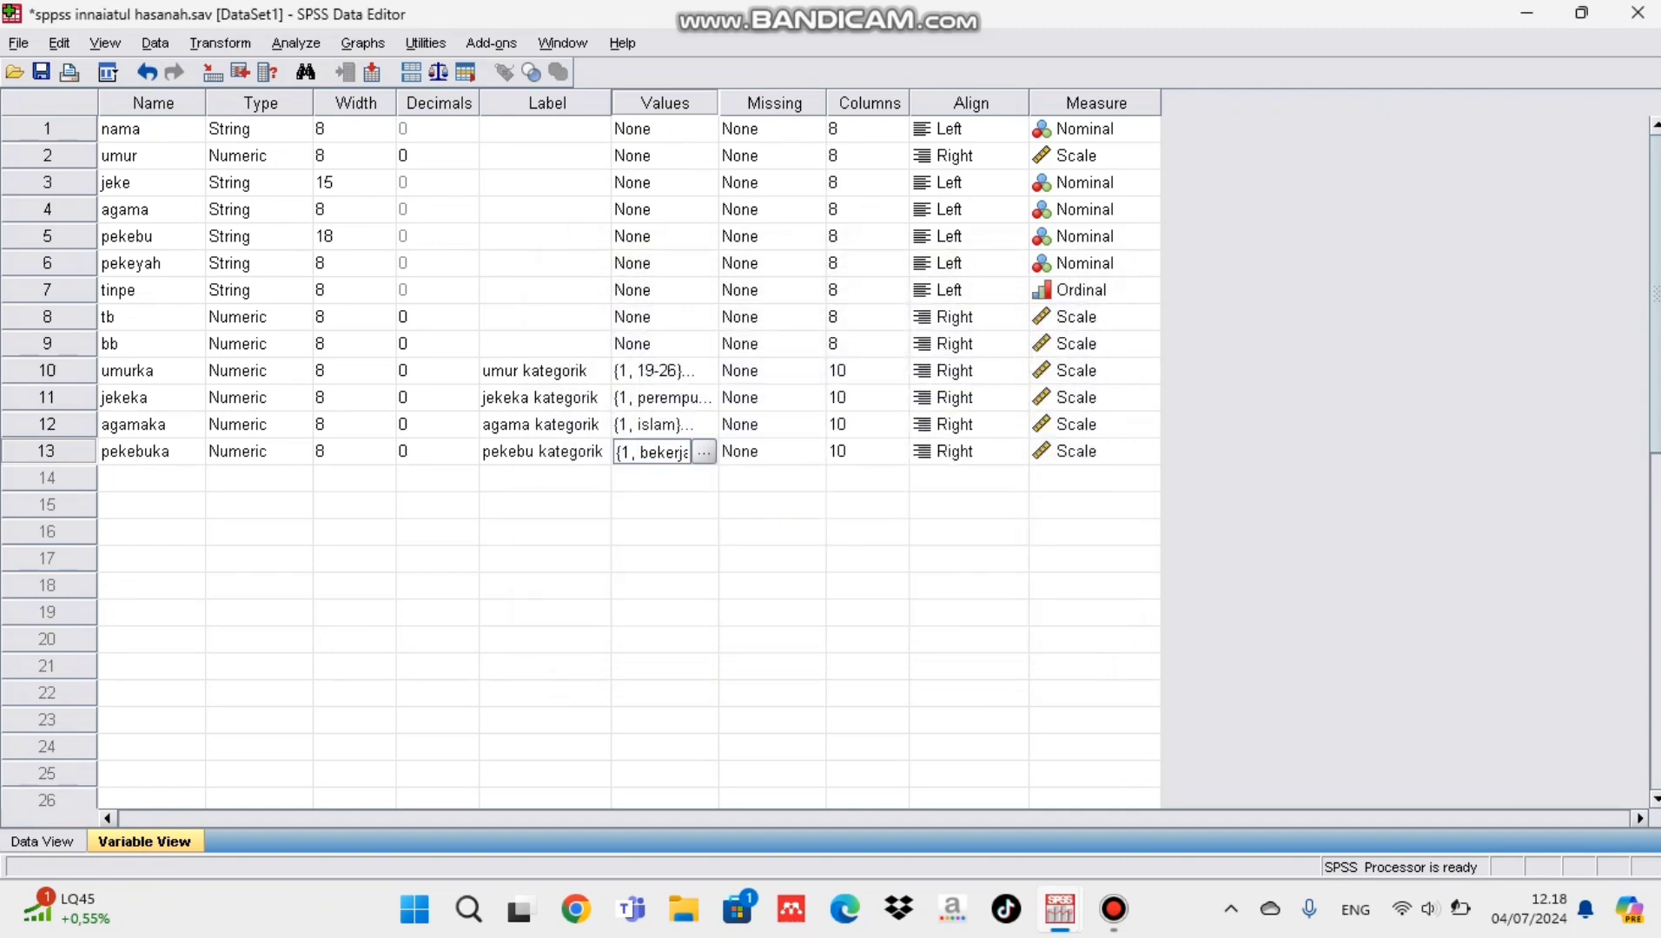
Step: Start a Frequencies analysis with pekebu kategorik as the only variable to analyse
{"action": "left_click", "coordinate": [297, 44]}
{"action": "mouse_move", "coordinate": [356, 102]}
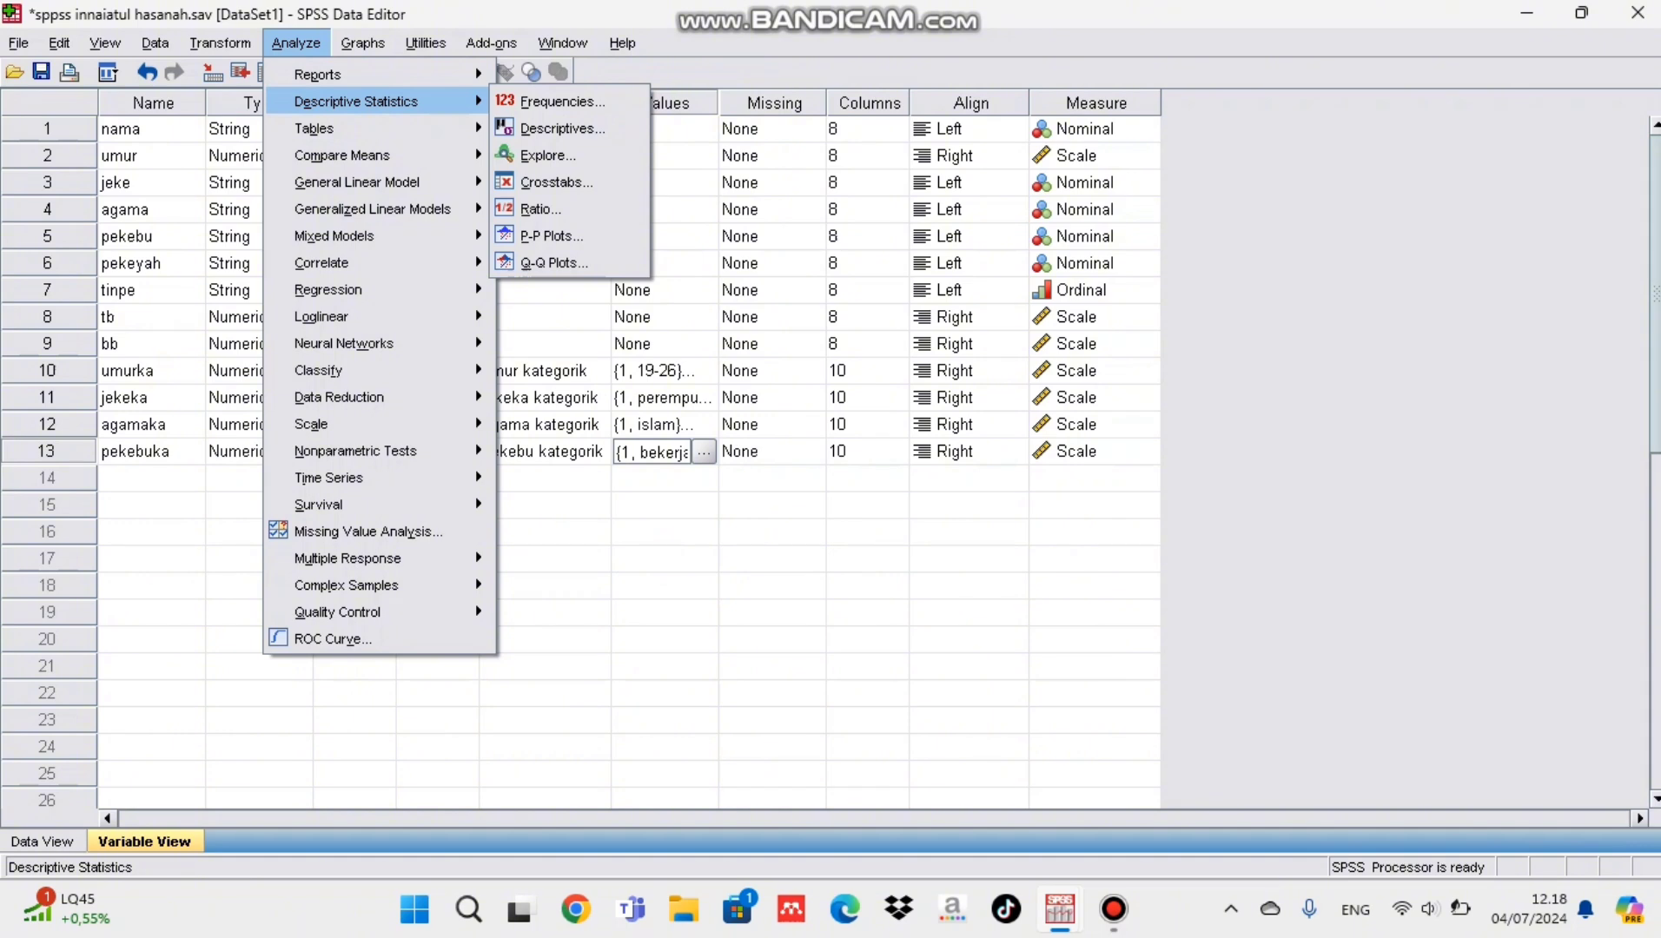
{"action": "left_click", "coordinate": [556, 101]}
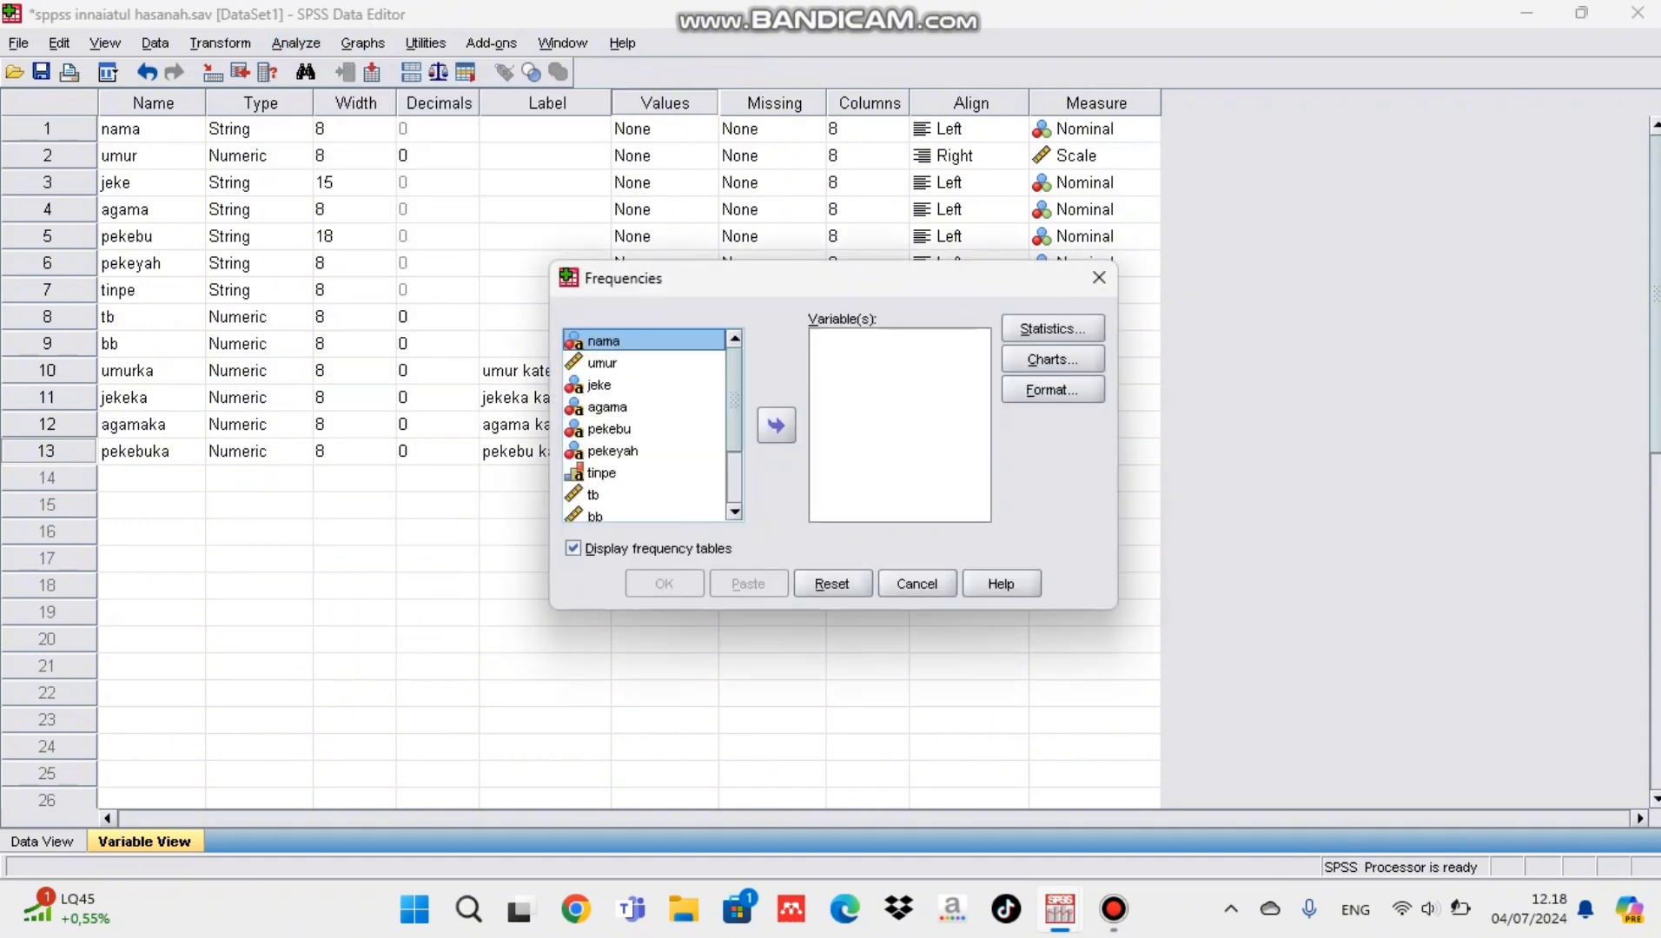
{"action": "scroll", "coordinate": [647, 426], "scroll_direction": "down", "scroll_amount": 2}
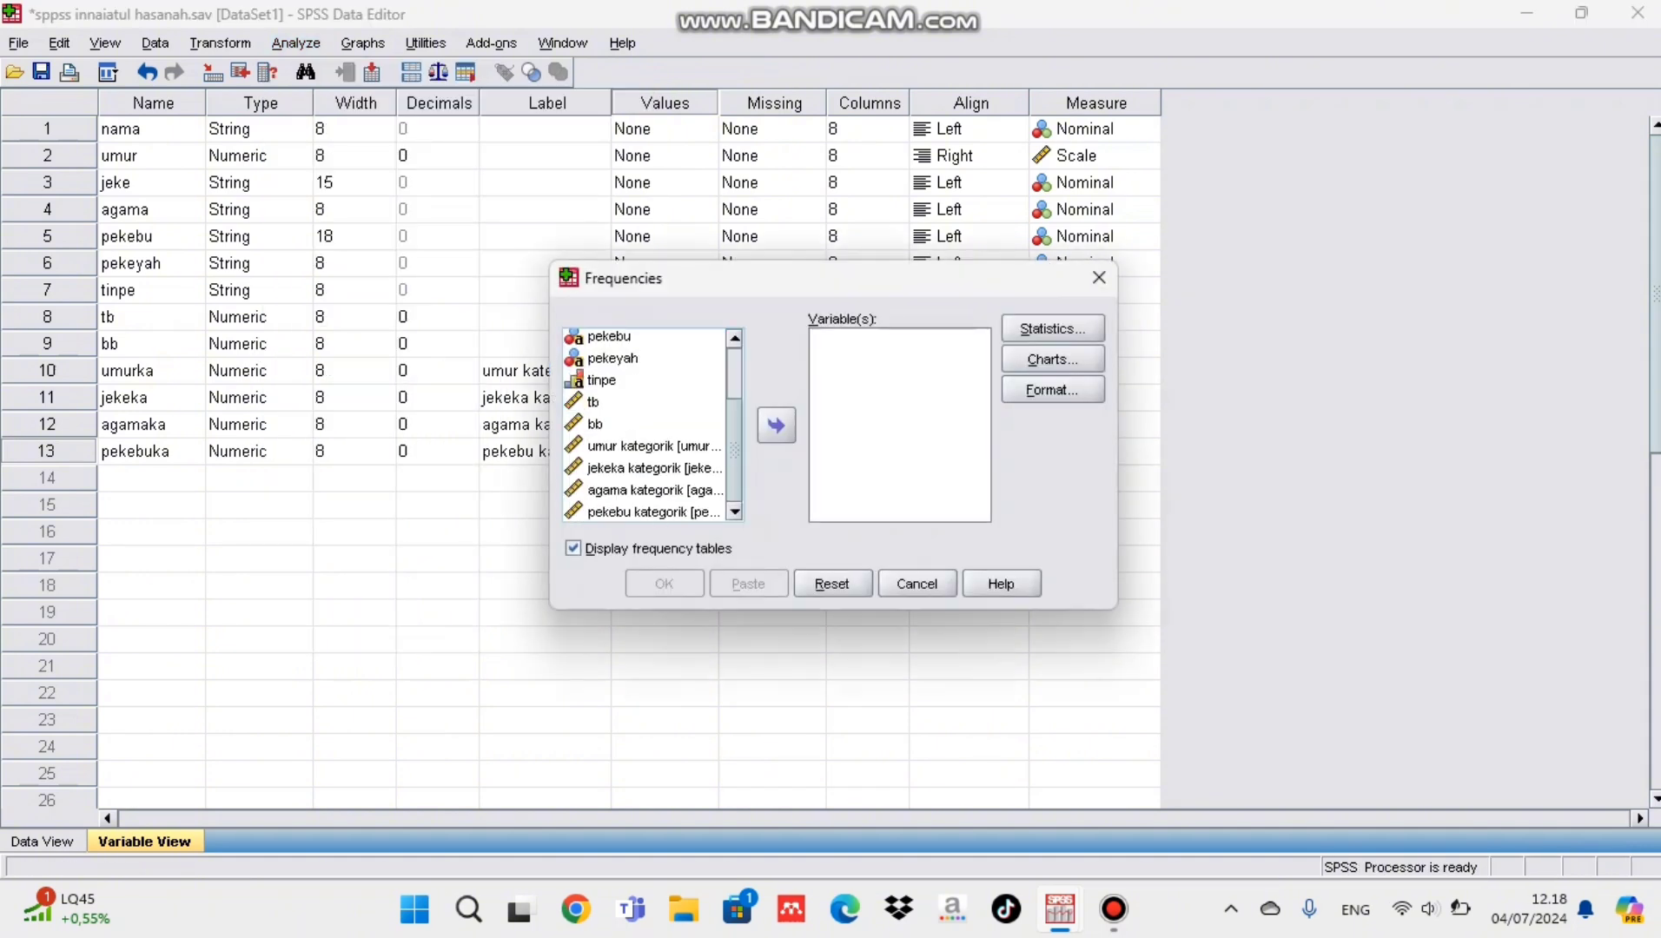
{"action": "left_click", "coordinate": [653, 513]}
{"action": "left_click", "coordinate": [776, 426]}
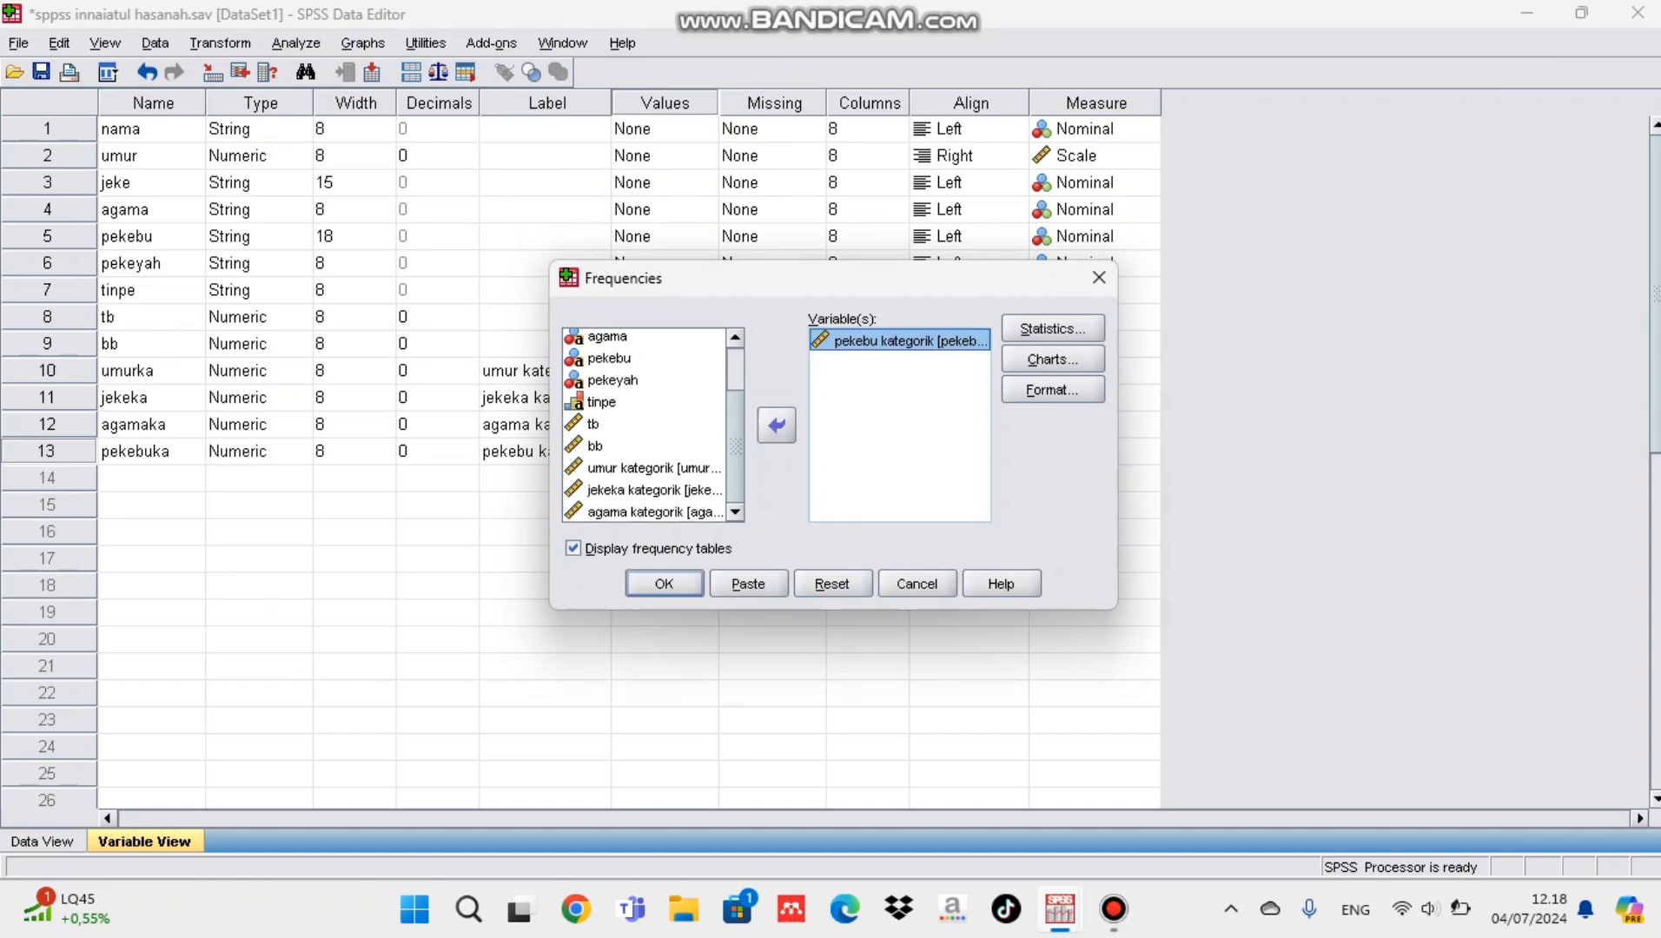
Step: Include the mean and median in the frequency statistics for pekebu kategorik
{"action": "left_click", "coordinate": [1053, 328]}
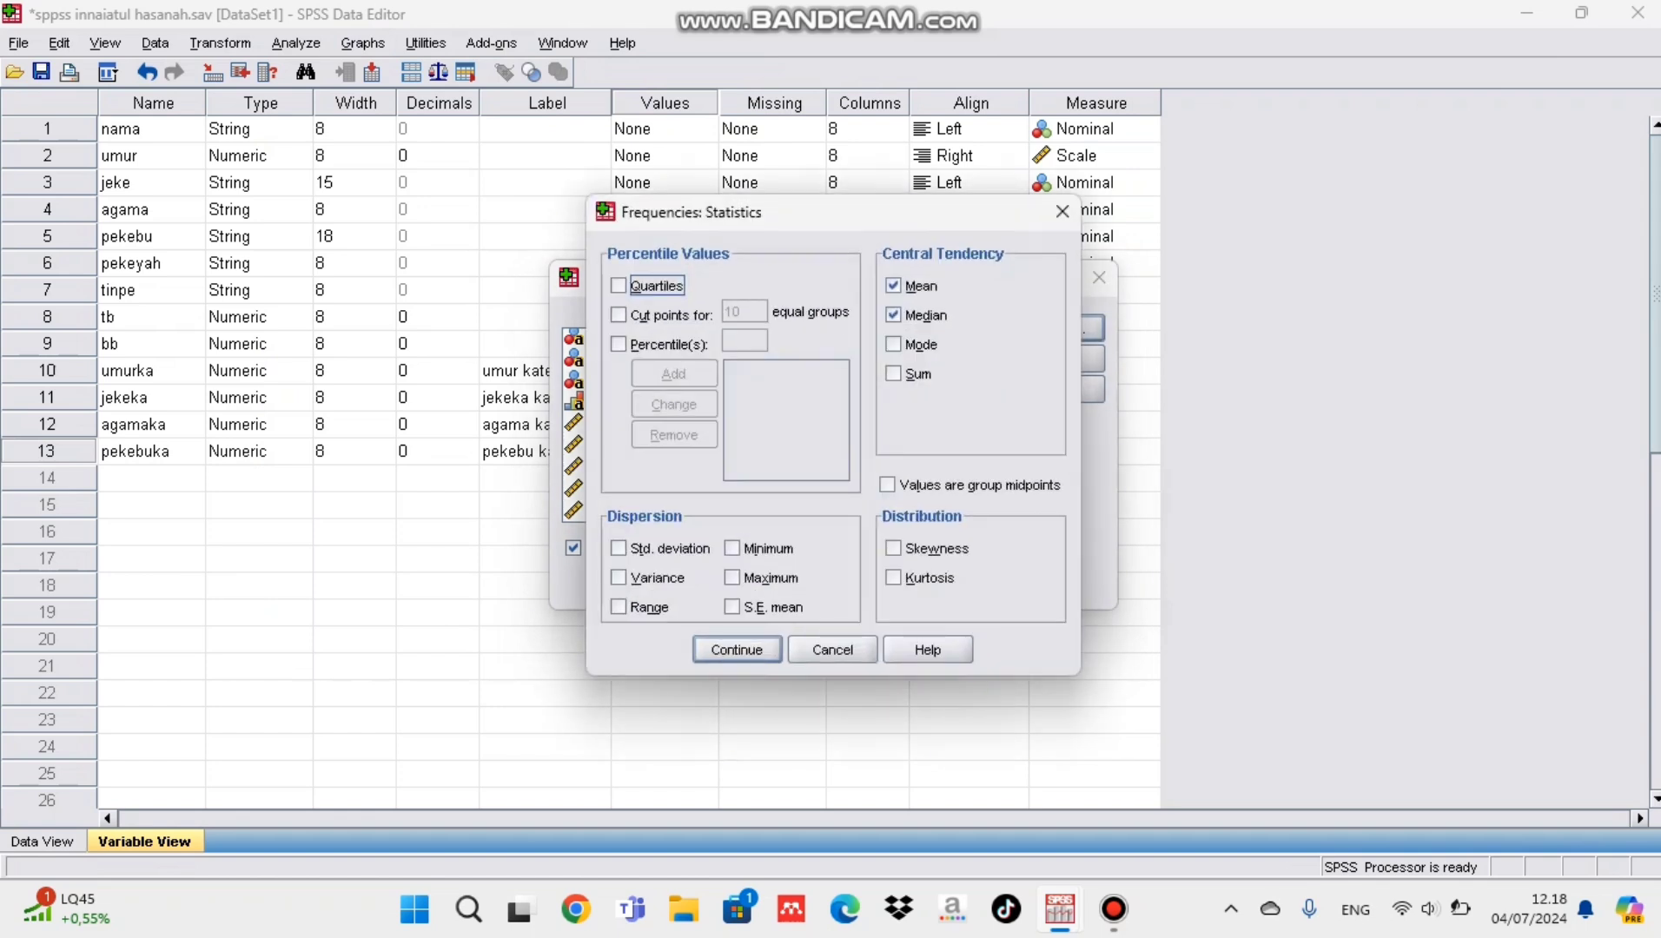
{"action": "double_click", "coordinate": [894, 286]}
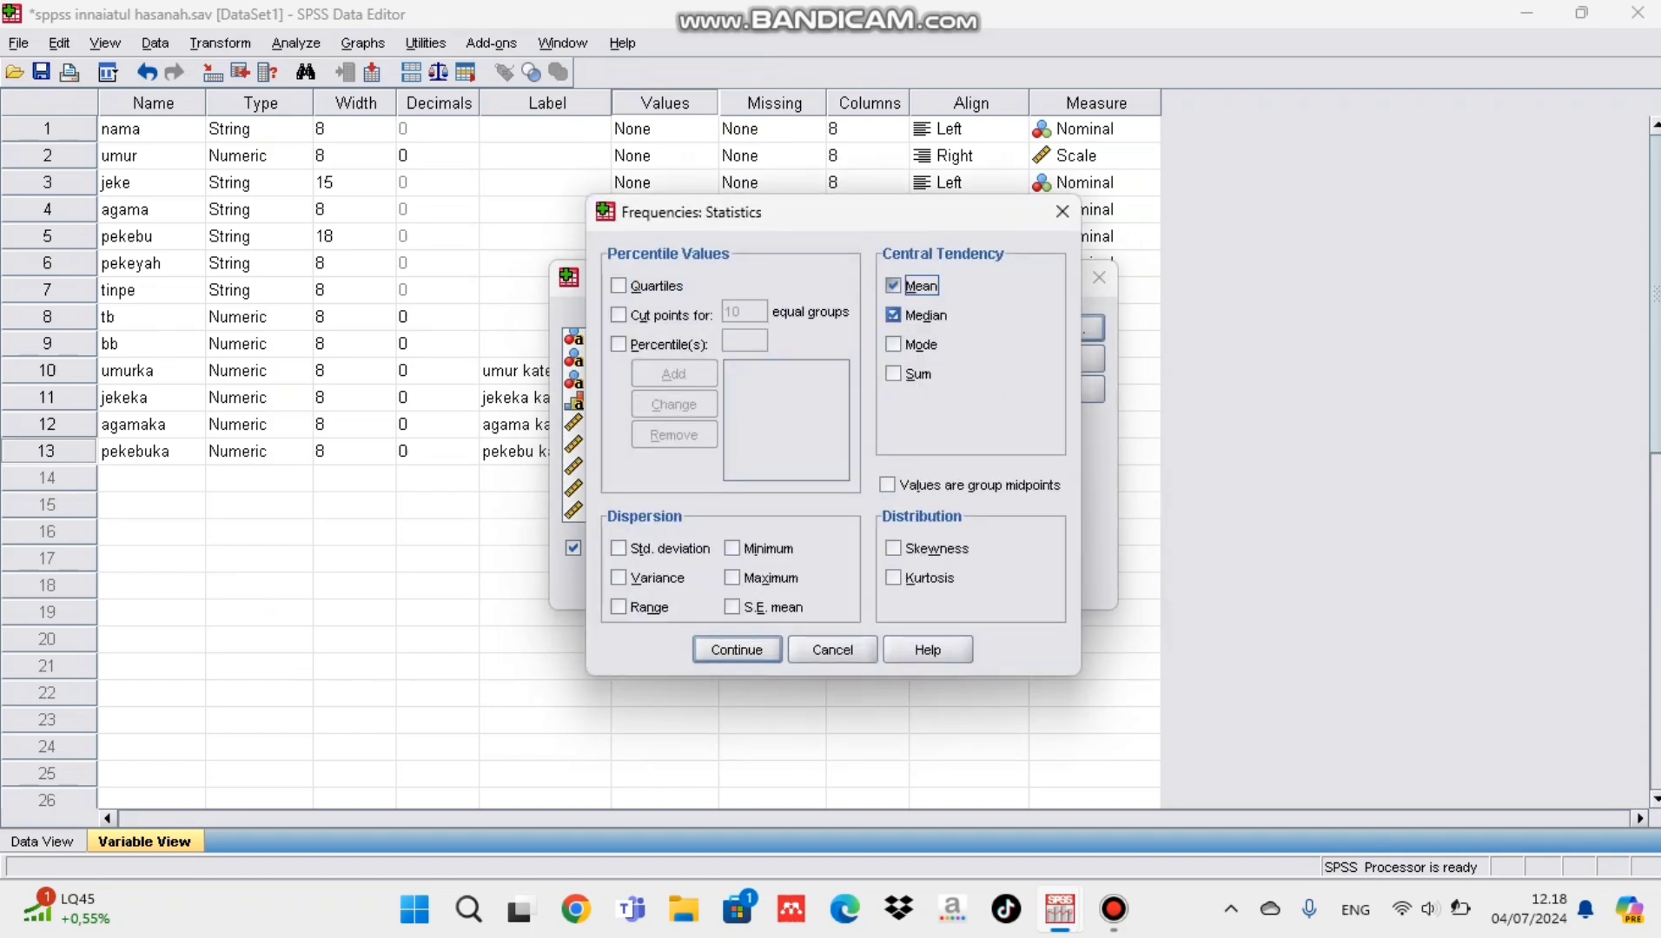
{"action": "left_click", "coordinate": [736, 650]}
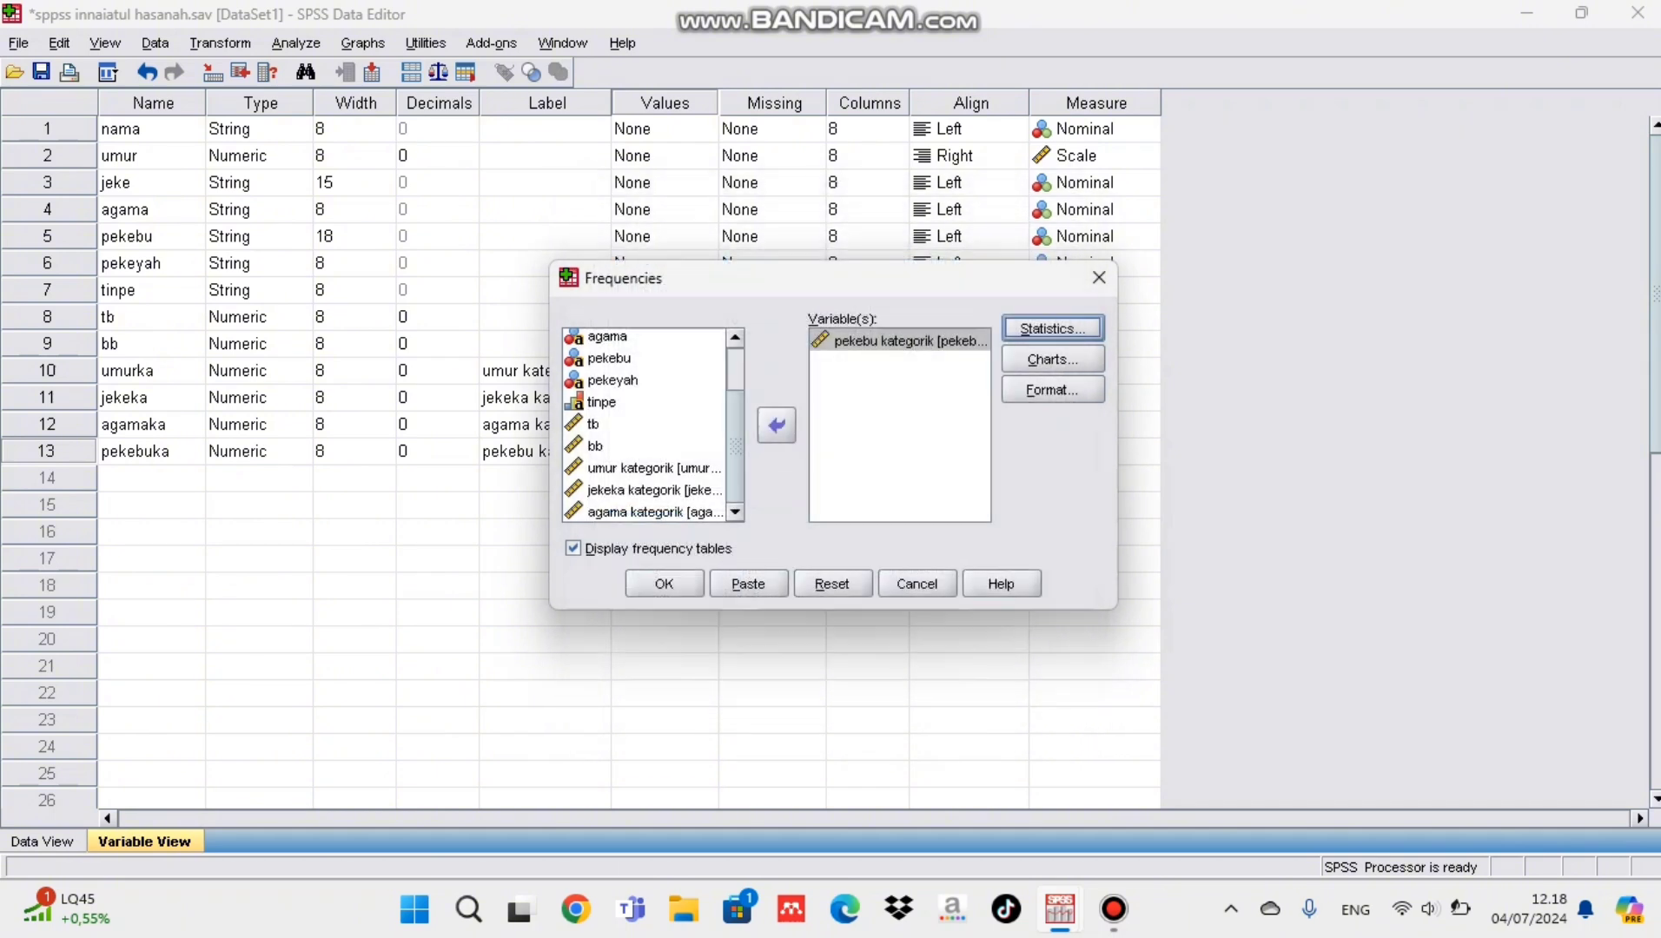
Step: Choose a pie chart showing percentages for pekebu kategorik and accept the chart settings
{"action": "left_click", "coordinate": [1053, 360]}
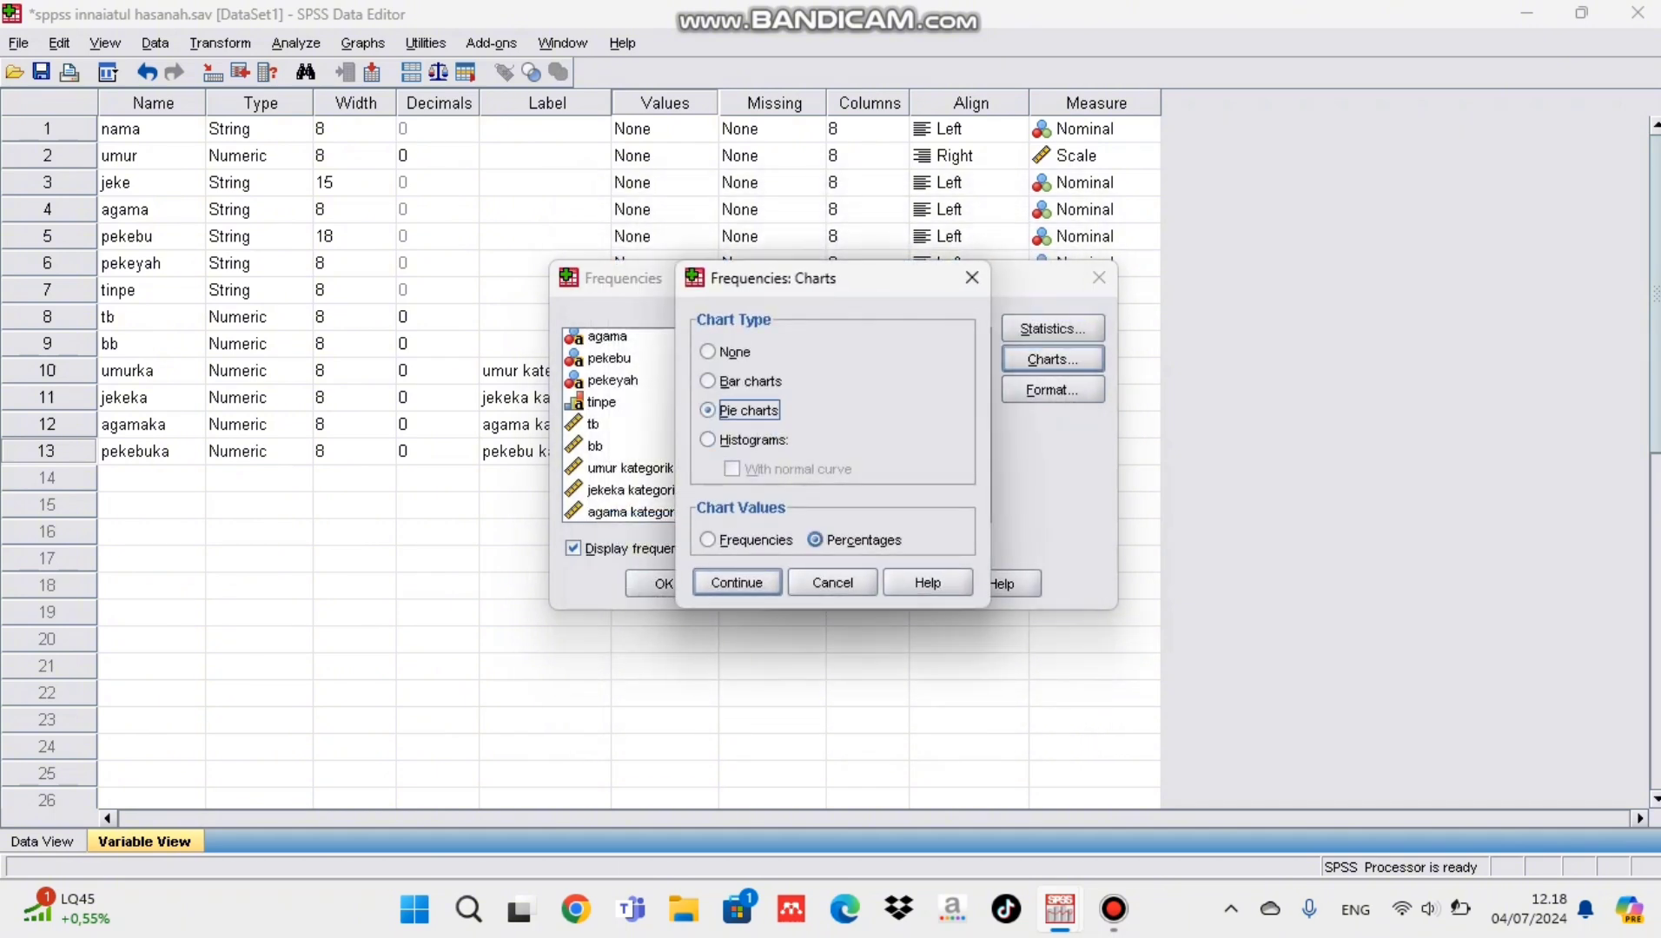
{"action": "left_click", "coordinate": [815, 540]}
{"action": "left_click", "coordinate": [737, 582]}
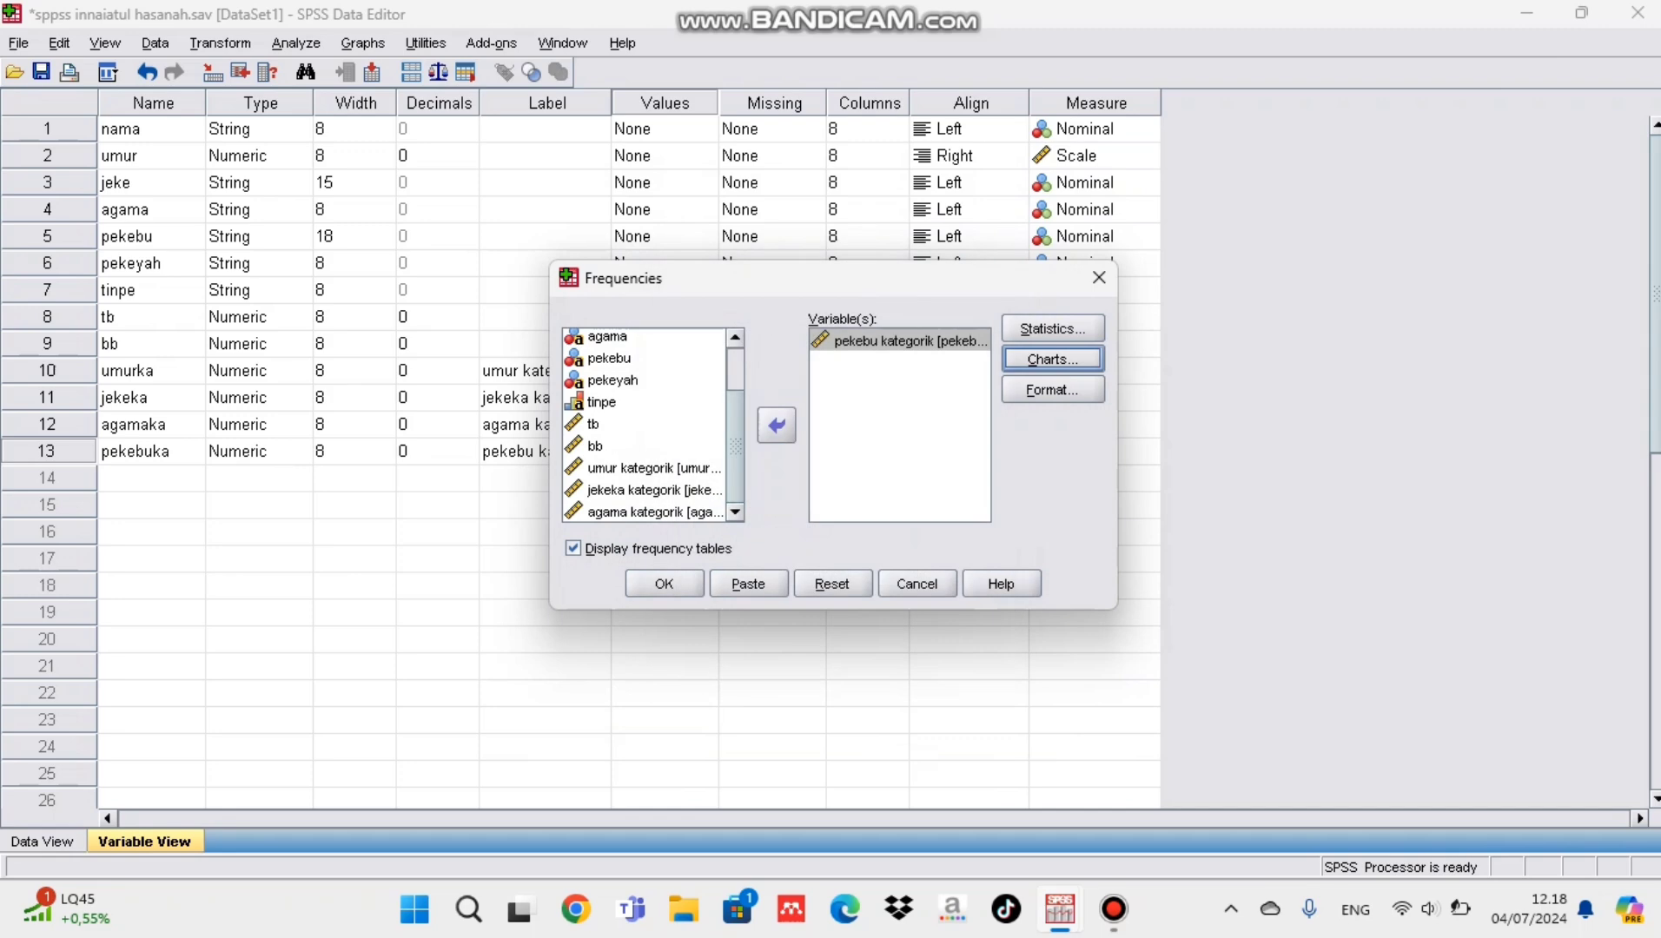
Step: Run the Frequencies analysis for pekebu kategorik and show percentage data labels on its pie chart
{"action": "left_click", "coordinate": [663, 583]}
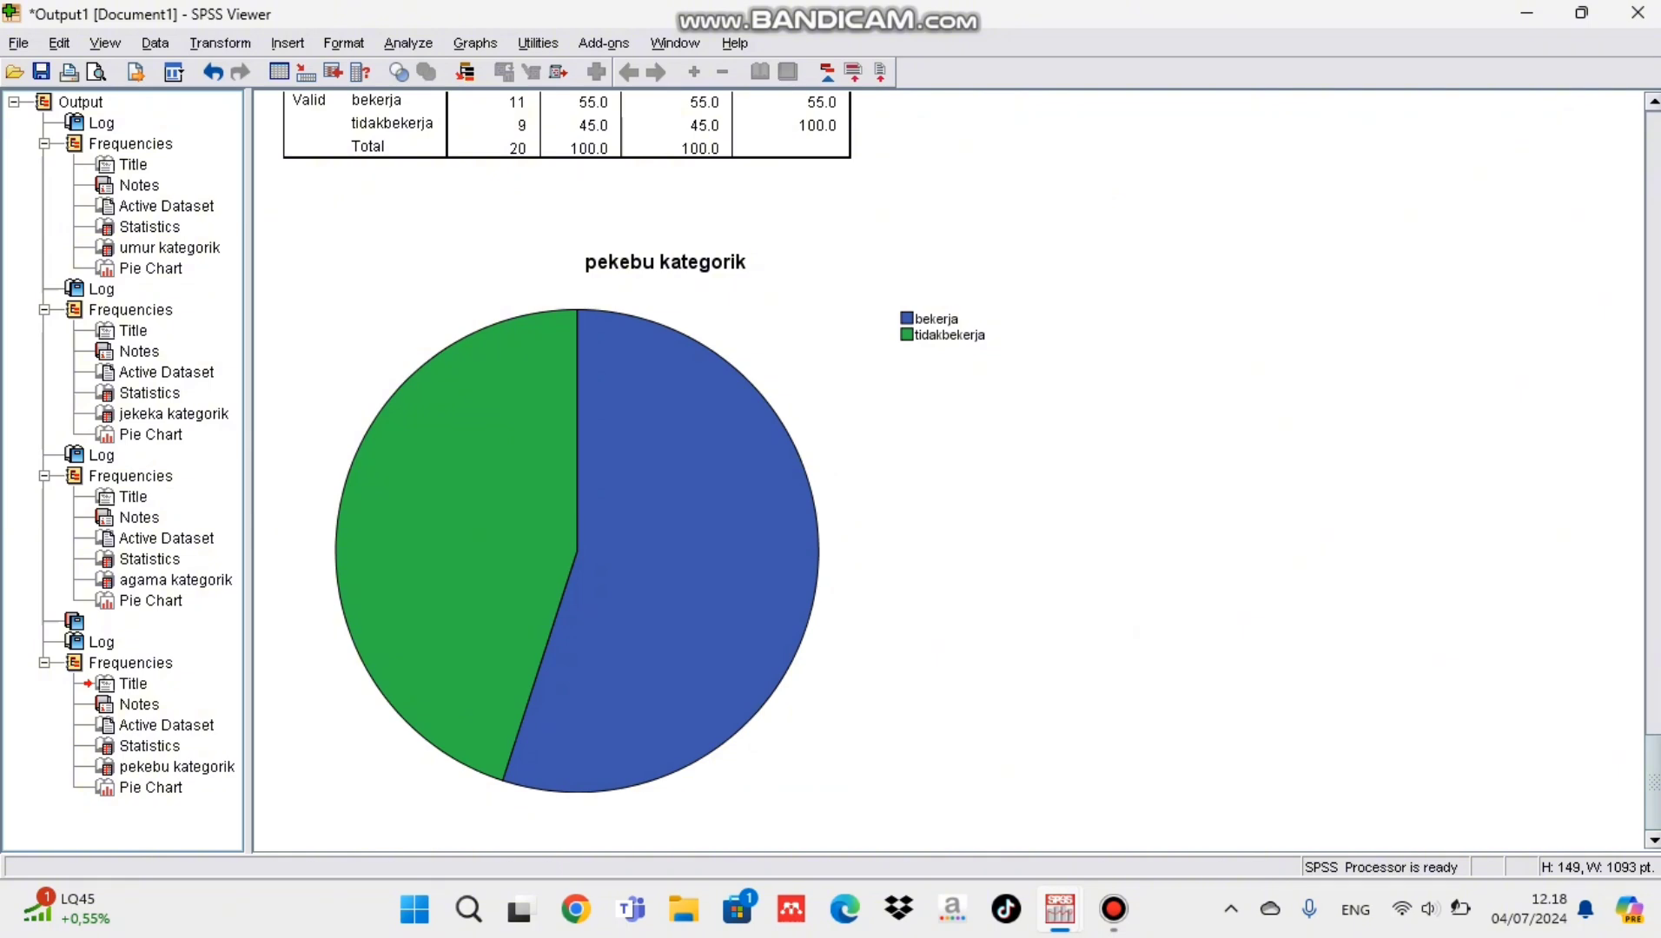
{"action": "left_click", "coordinate": [664, 496]}
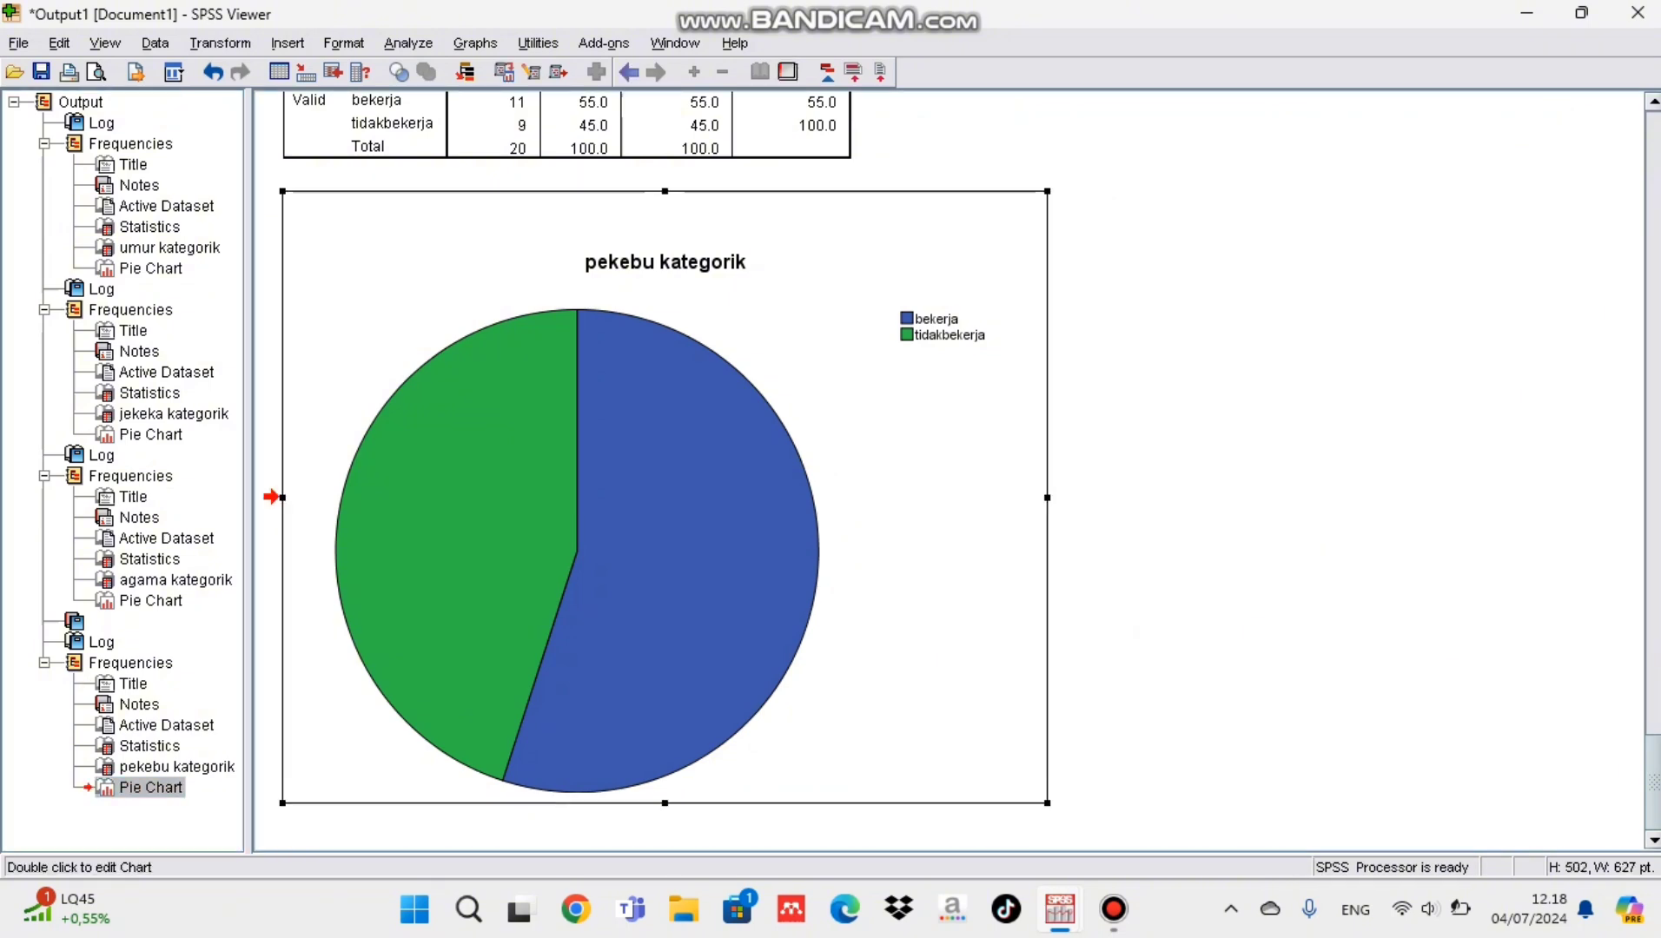
{"action": "double_click", "coordinate": [665, 497]}
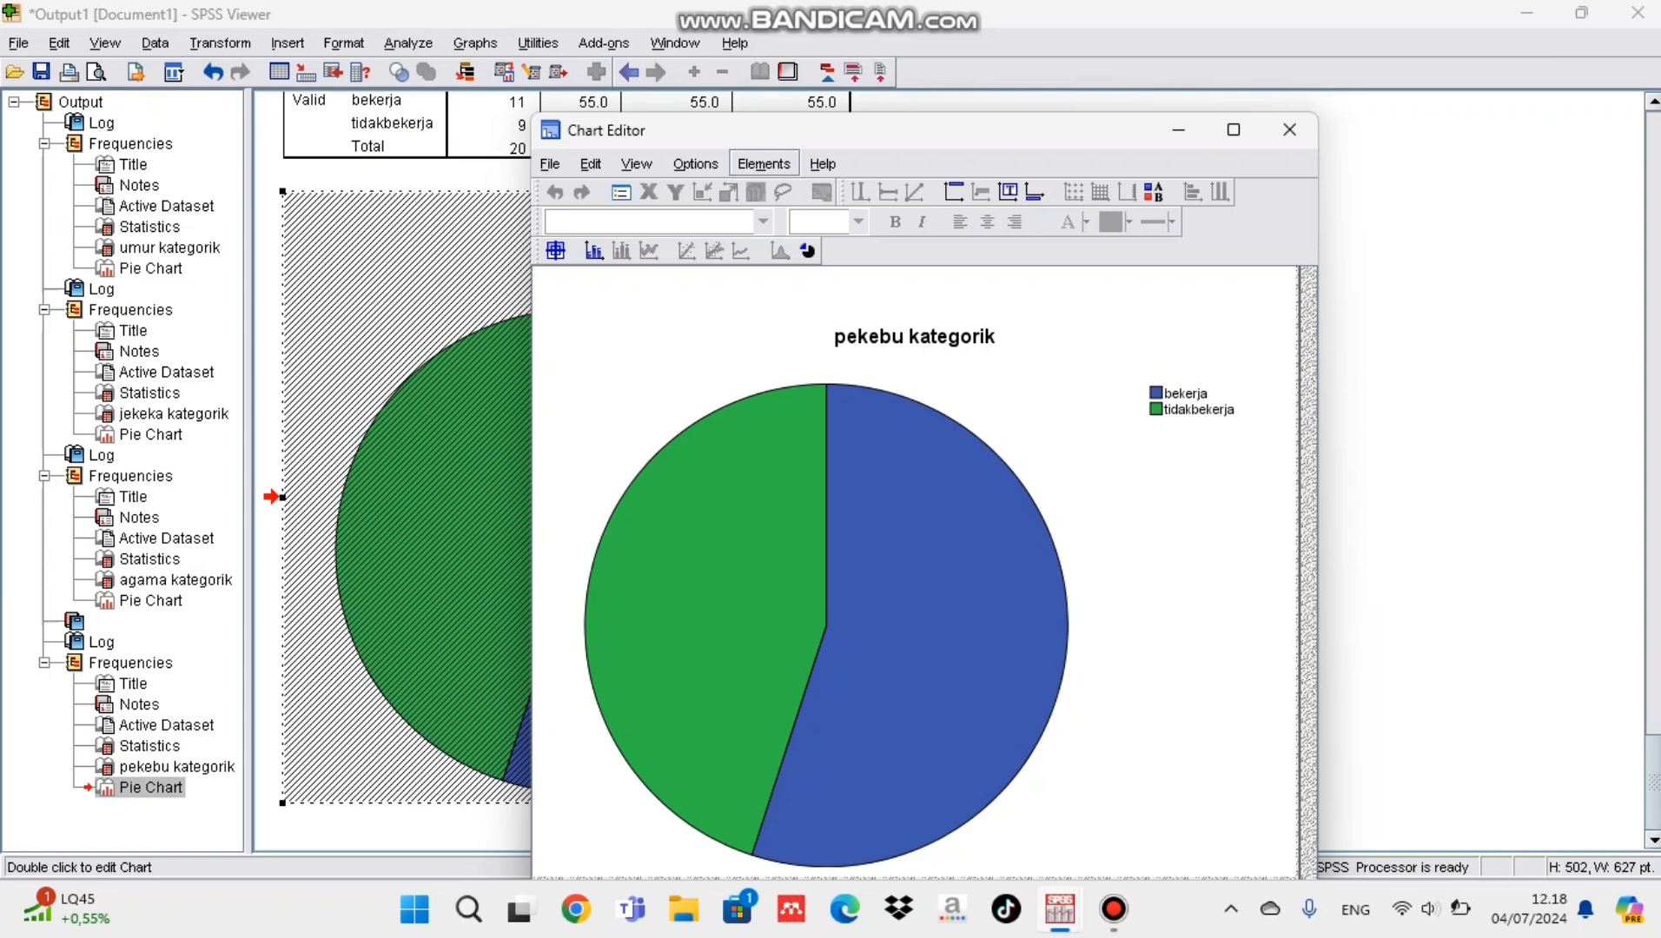
{"action": "left_click", "coordinate": [764, 164]}
{"action": "left_click", "coordinate": [814, 231]}
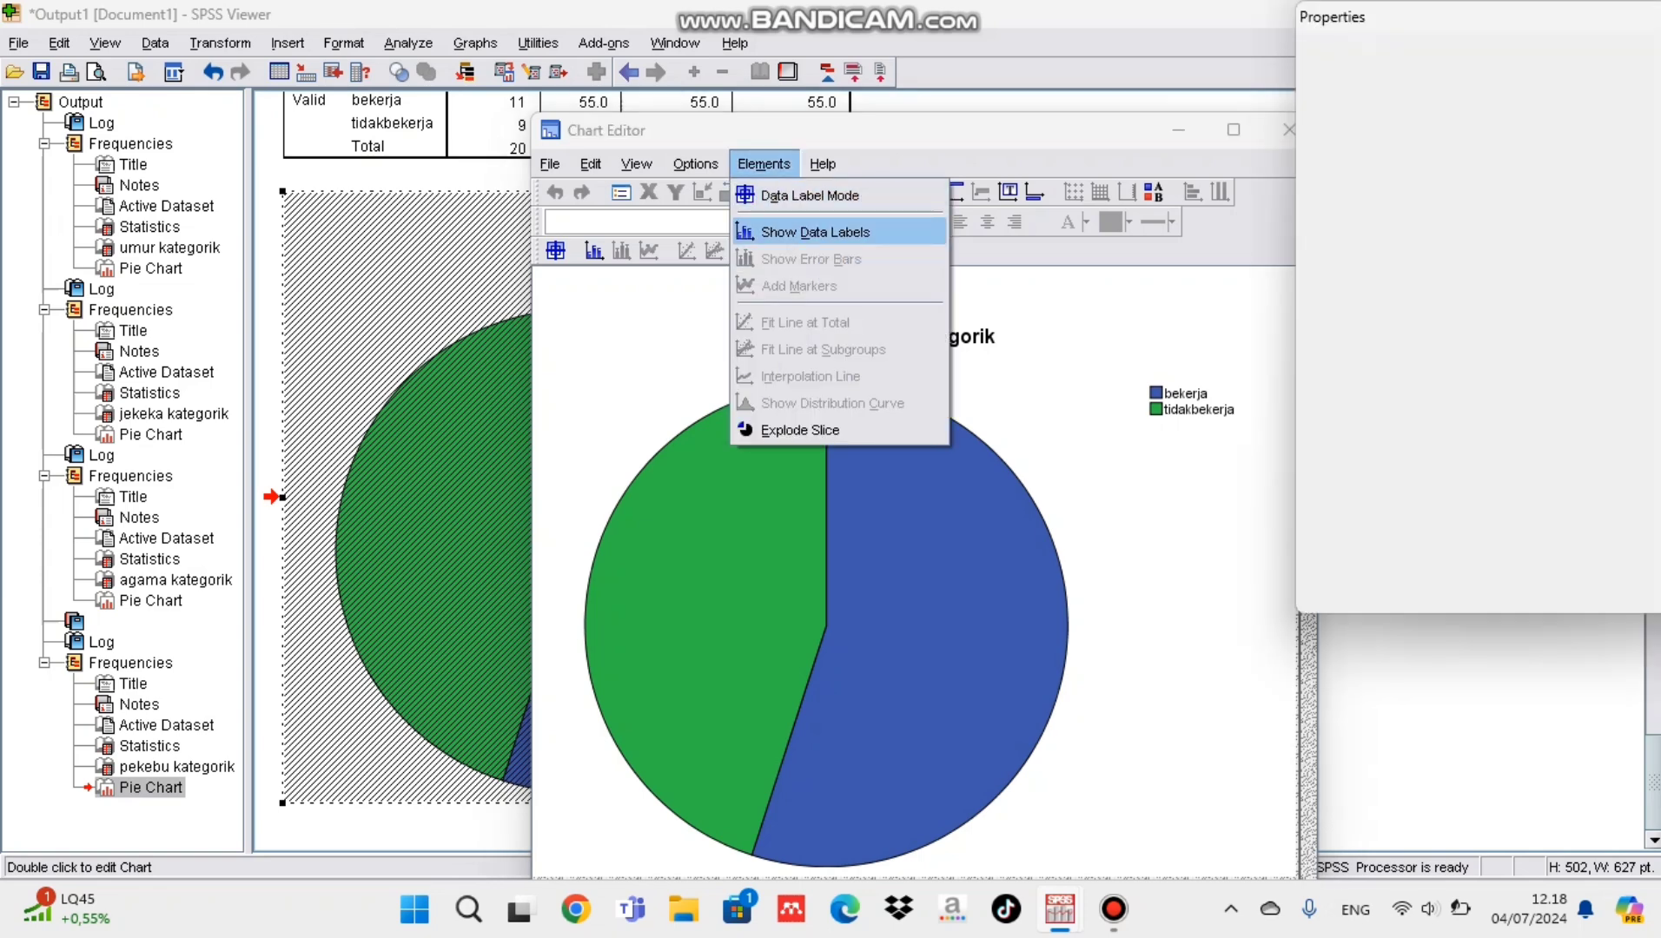
{"action": "left_click", "coordinate": [1568, 588]}
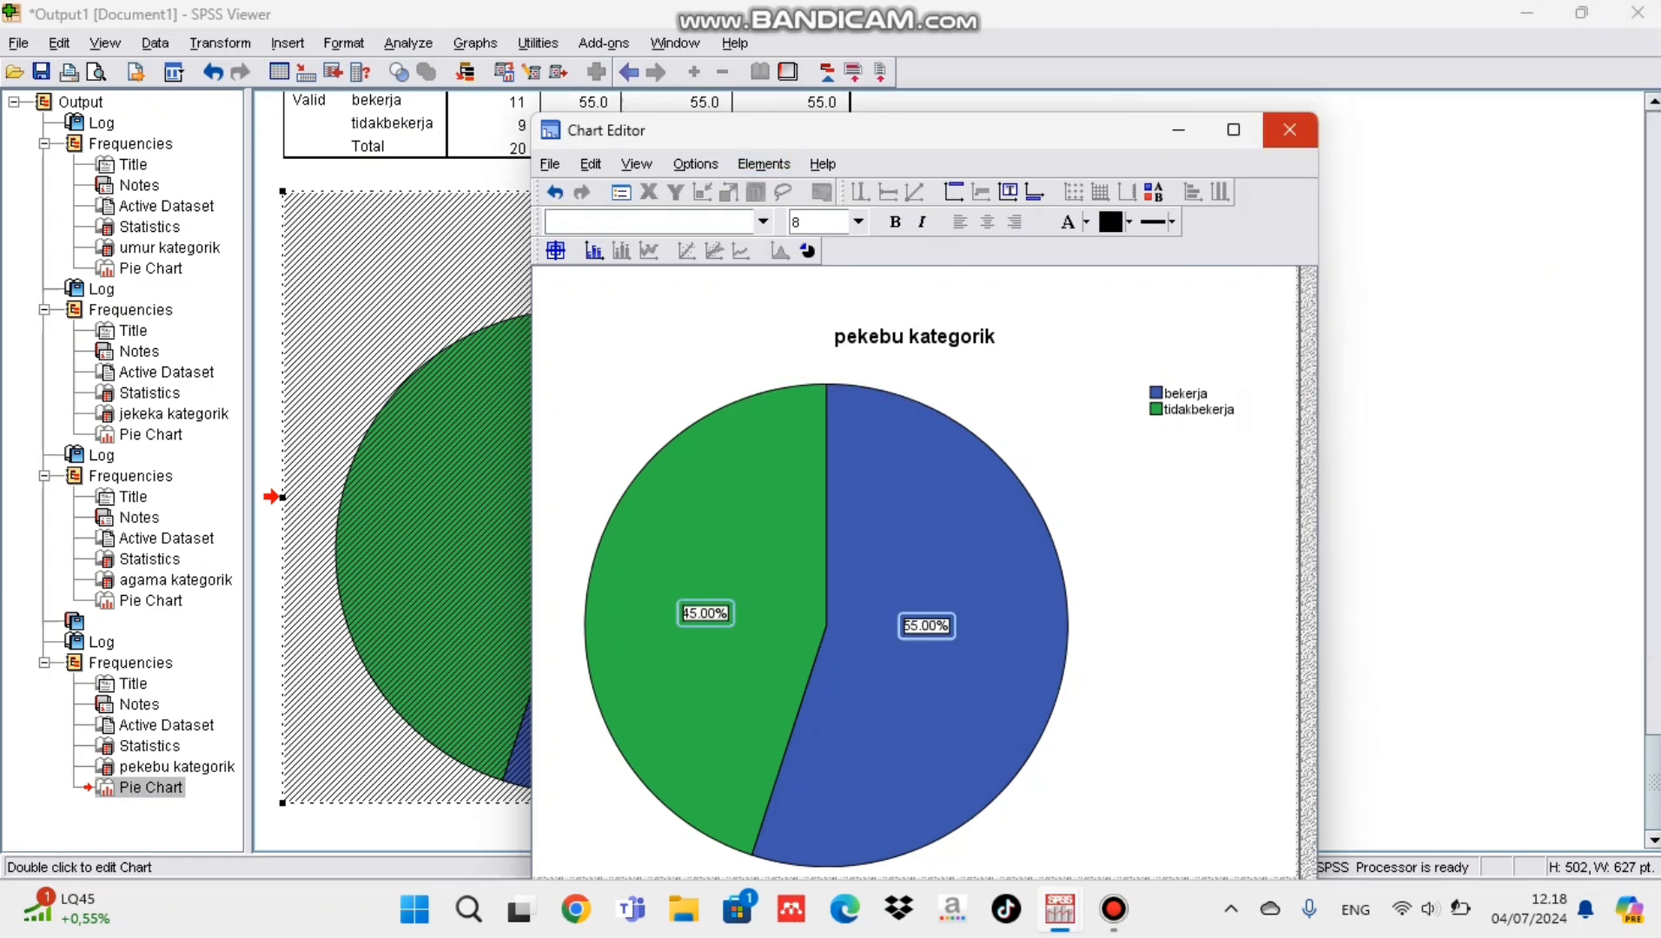
{"action": "left_click", "coordinate": [1289, 129]}
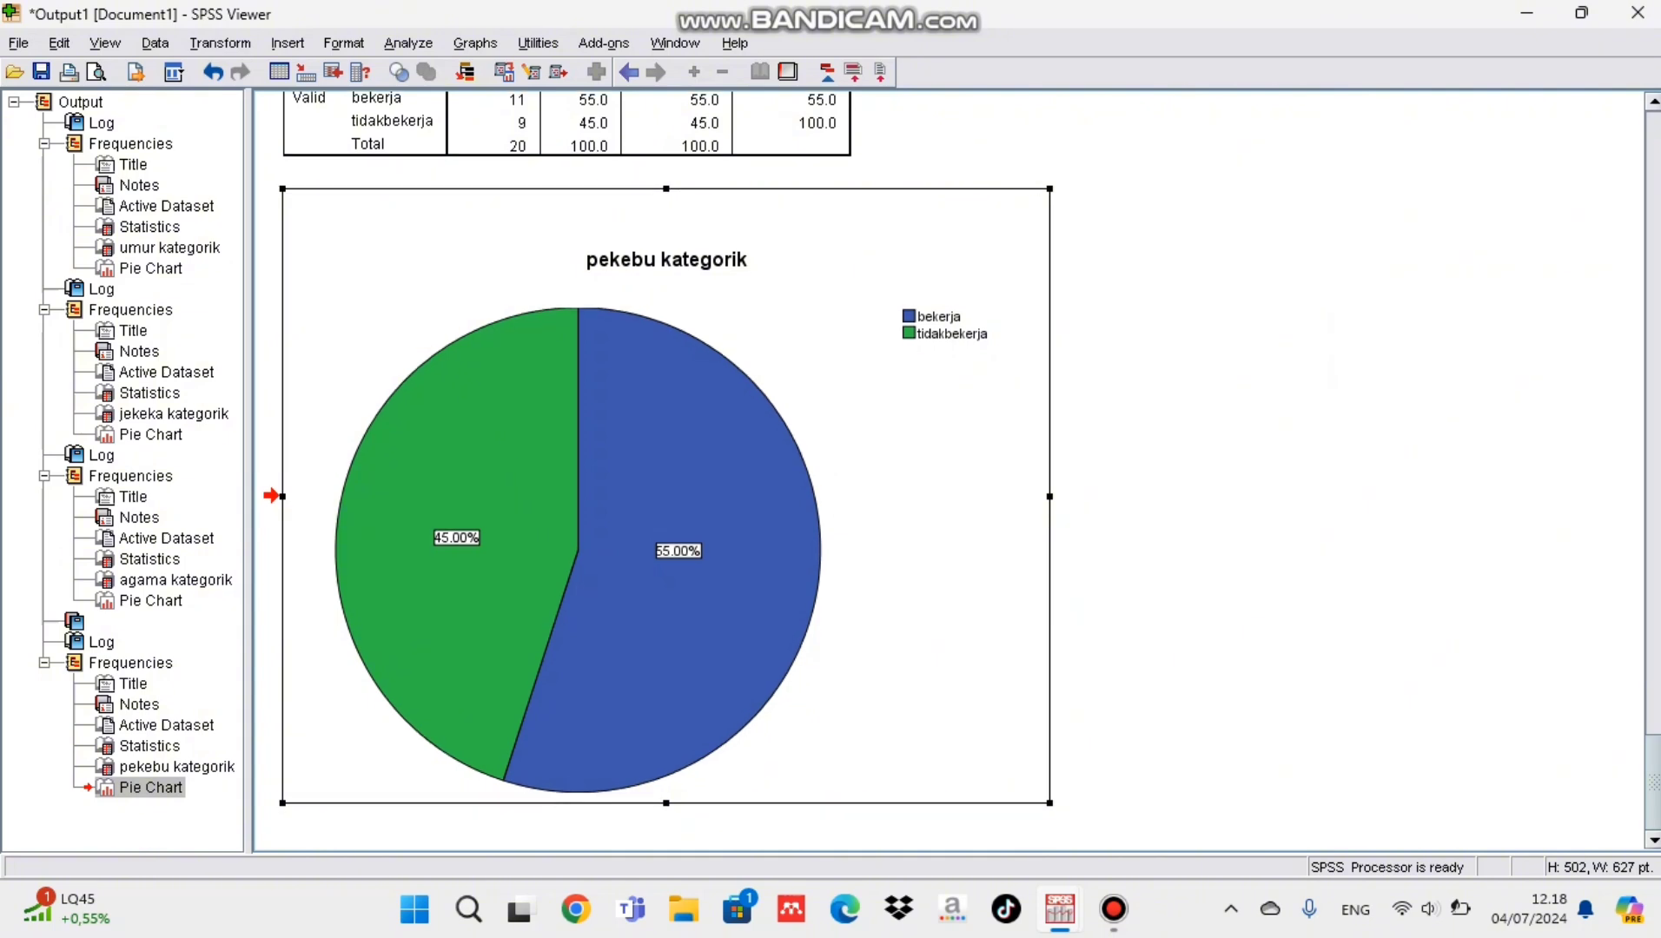
Step: Start a recode into different variables in the Data Editor with pekeyah as the input variable
{"action": "mouse_move", "coordinate": [1059, 910]}
{"action": "left_click", "coordinate": [1191, 765]}
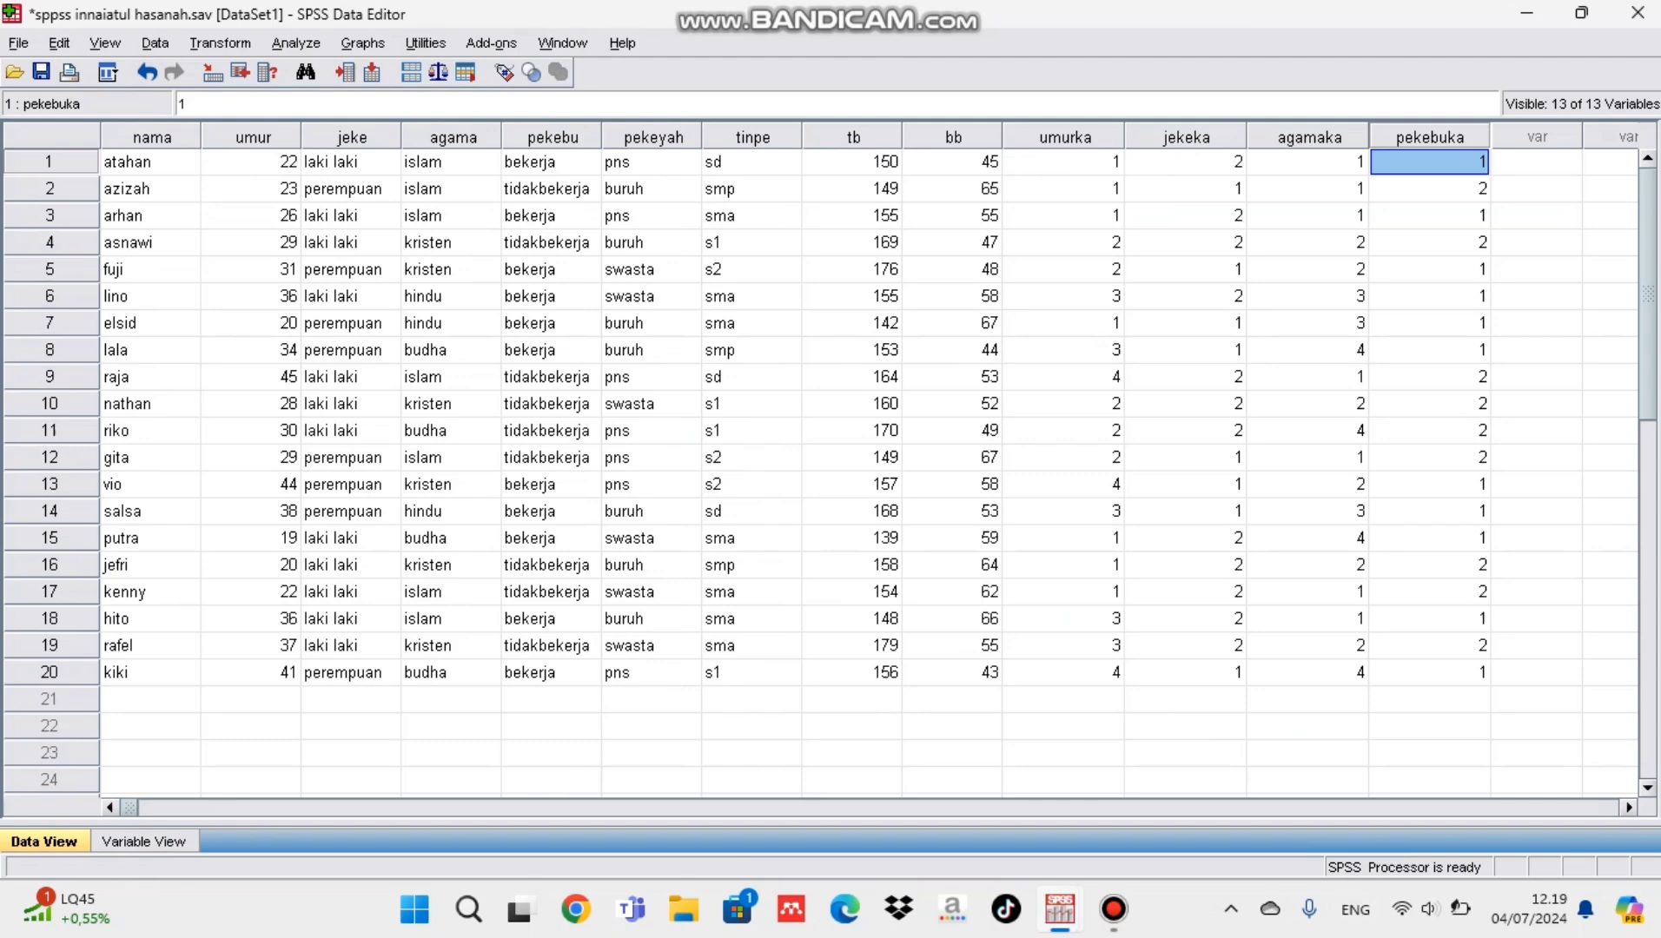
{"action": "left_click", "coordinate": [652, 136]}
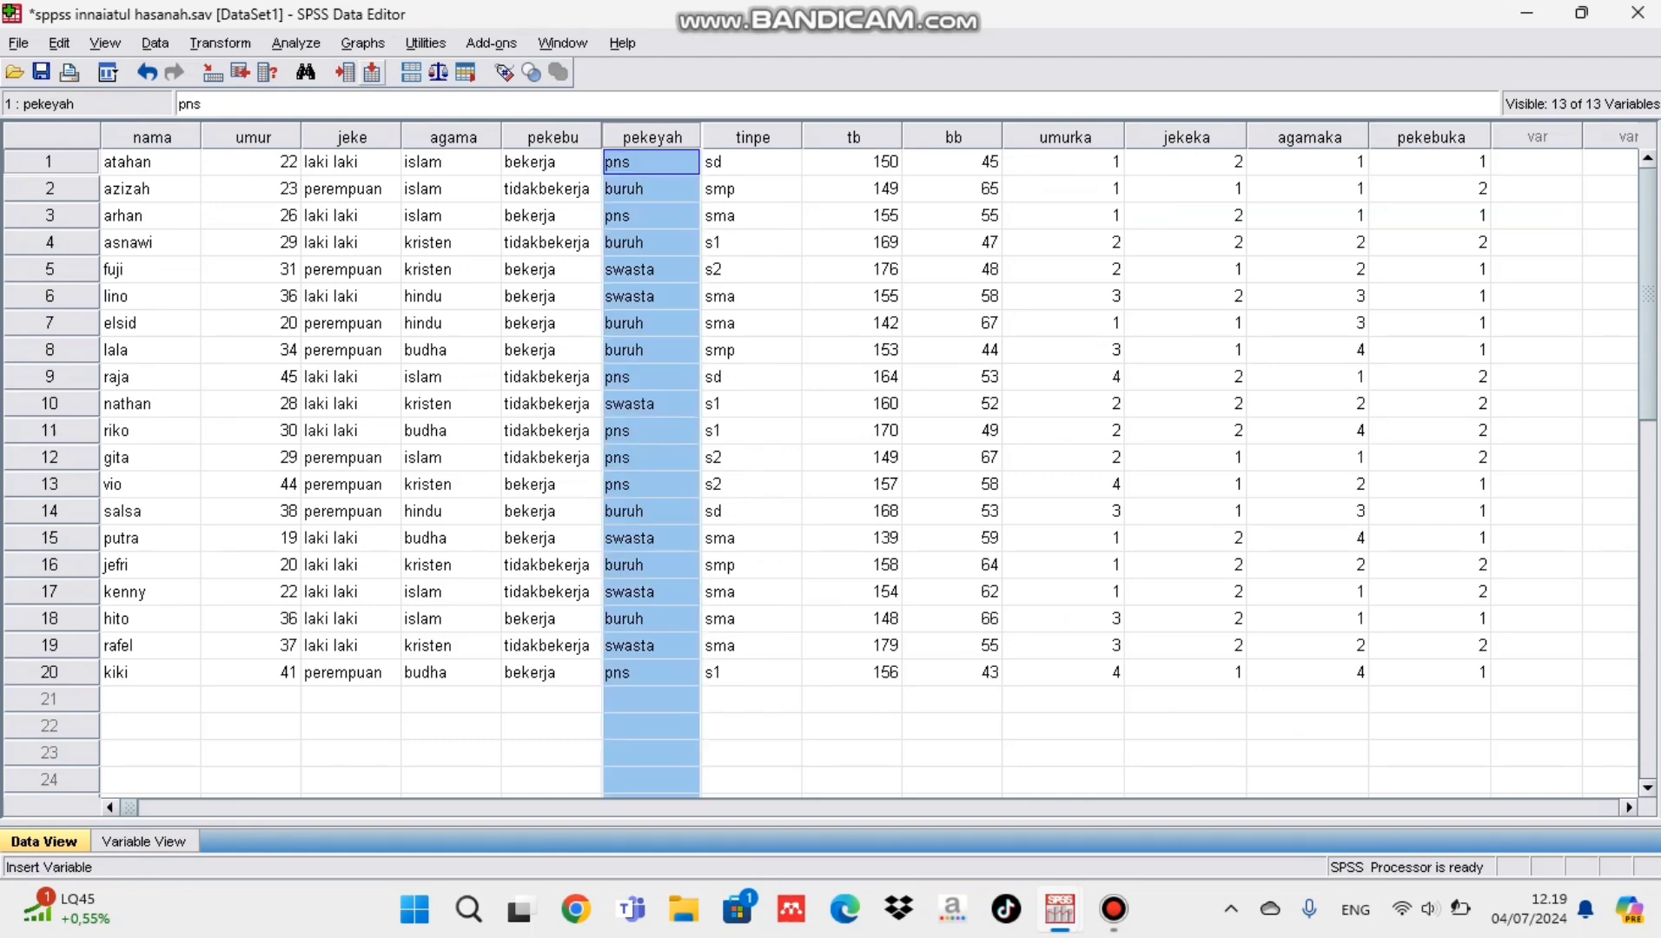
{"action": "left_click", "coordinate": [220, 42]}
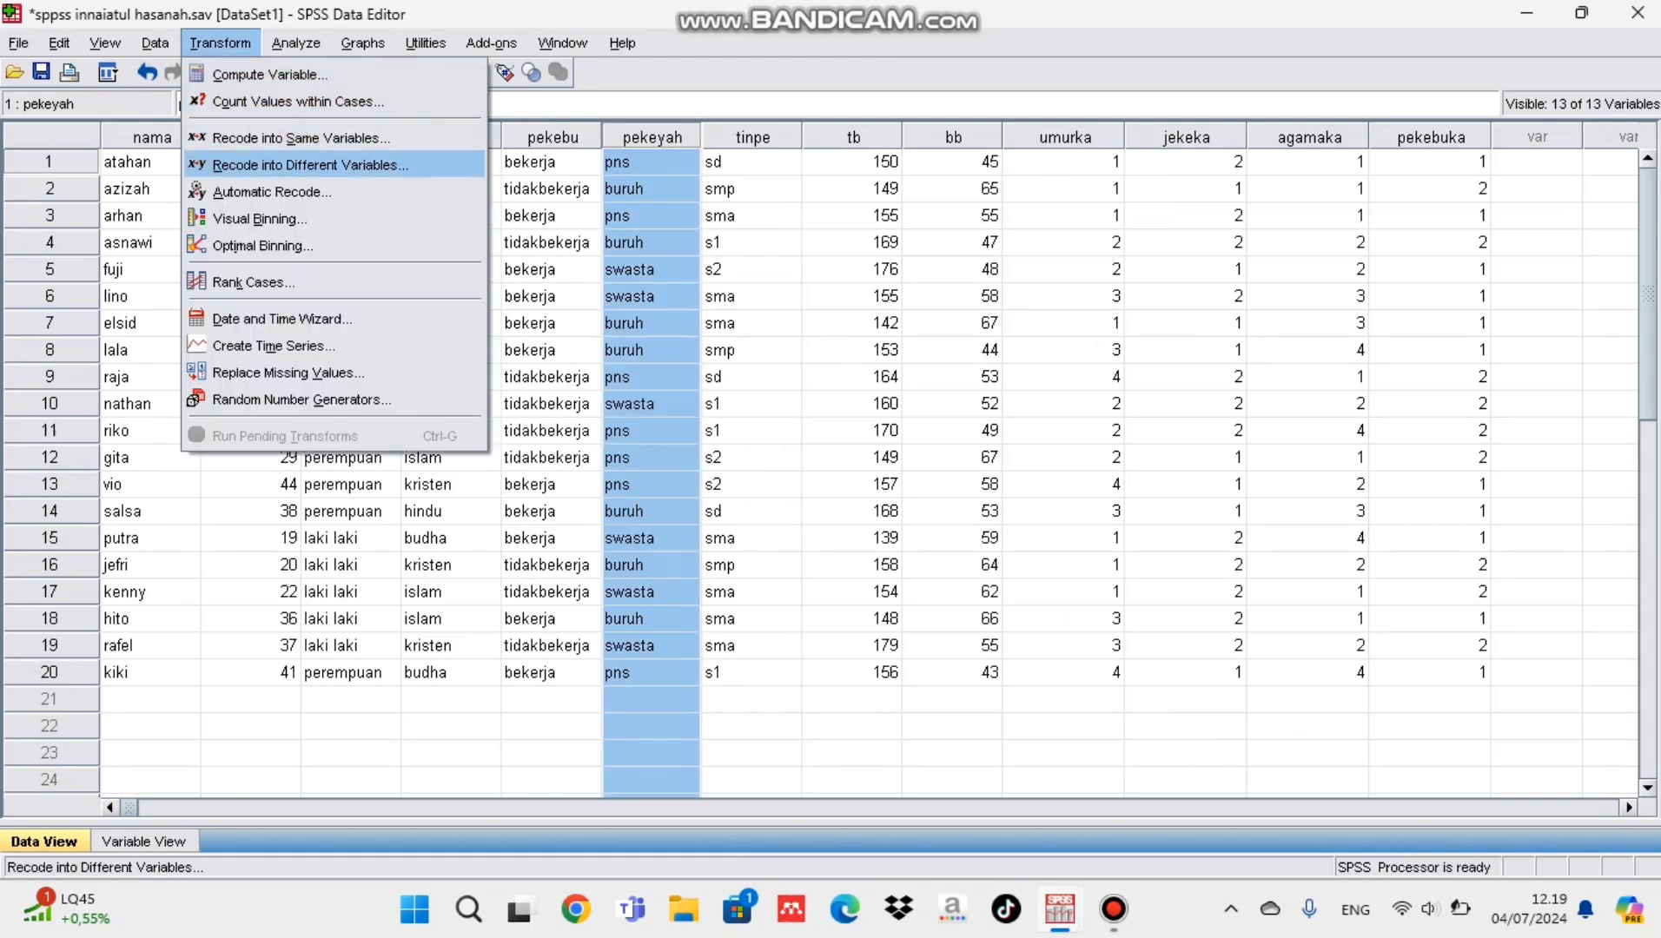
{"action": "left_click", "coordinate": [310, 165]}
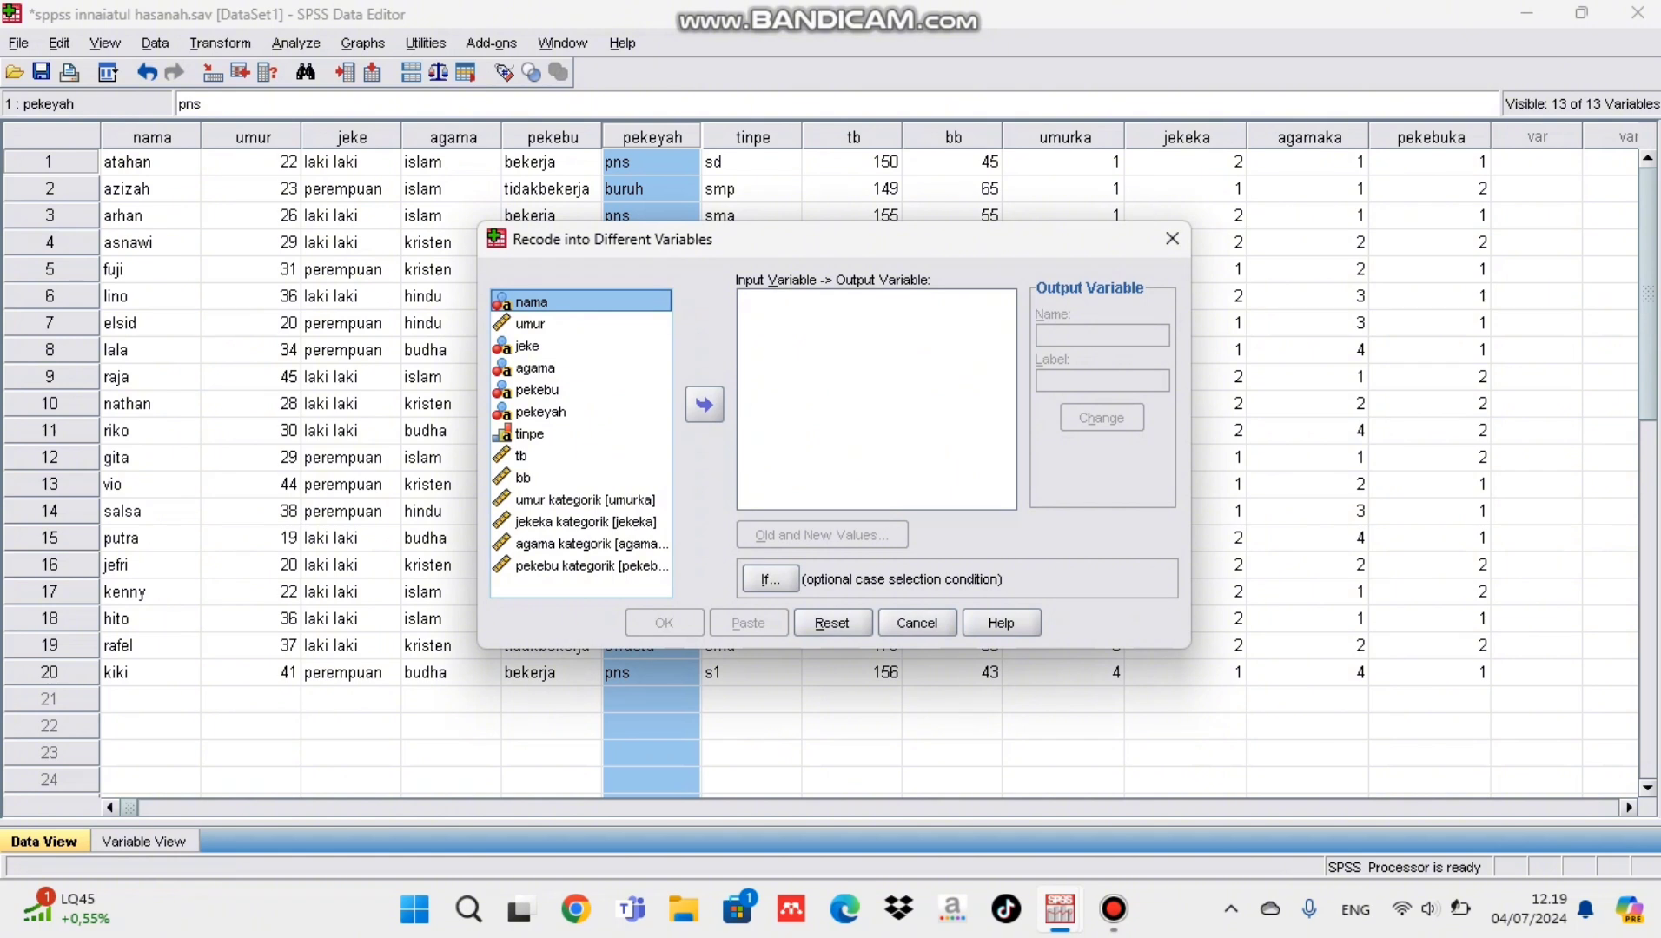
{"action": "left_click", "coordinate": [540, 412]}
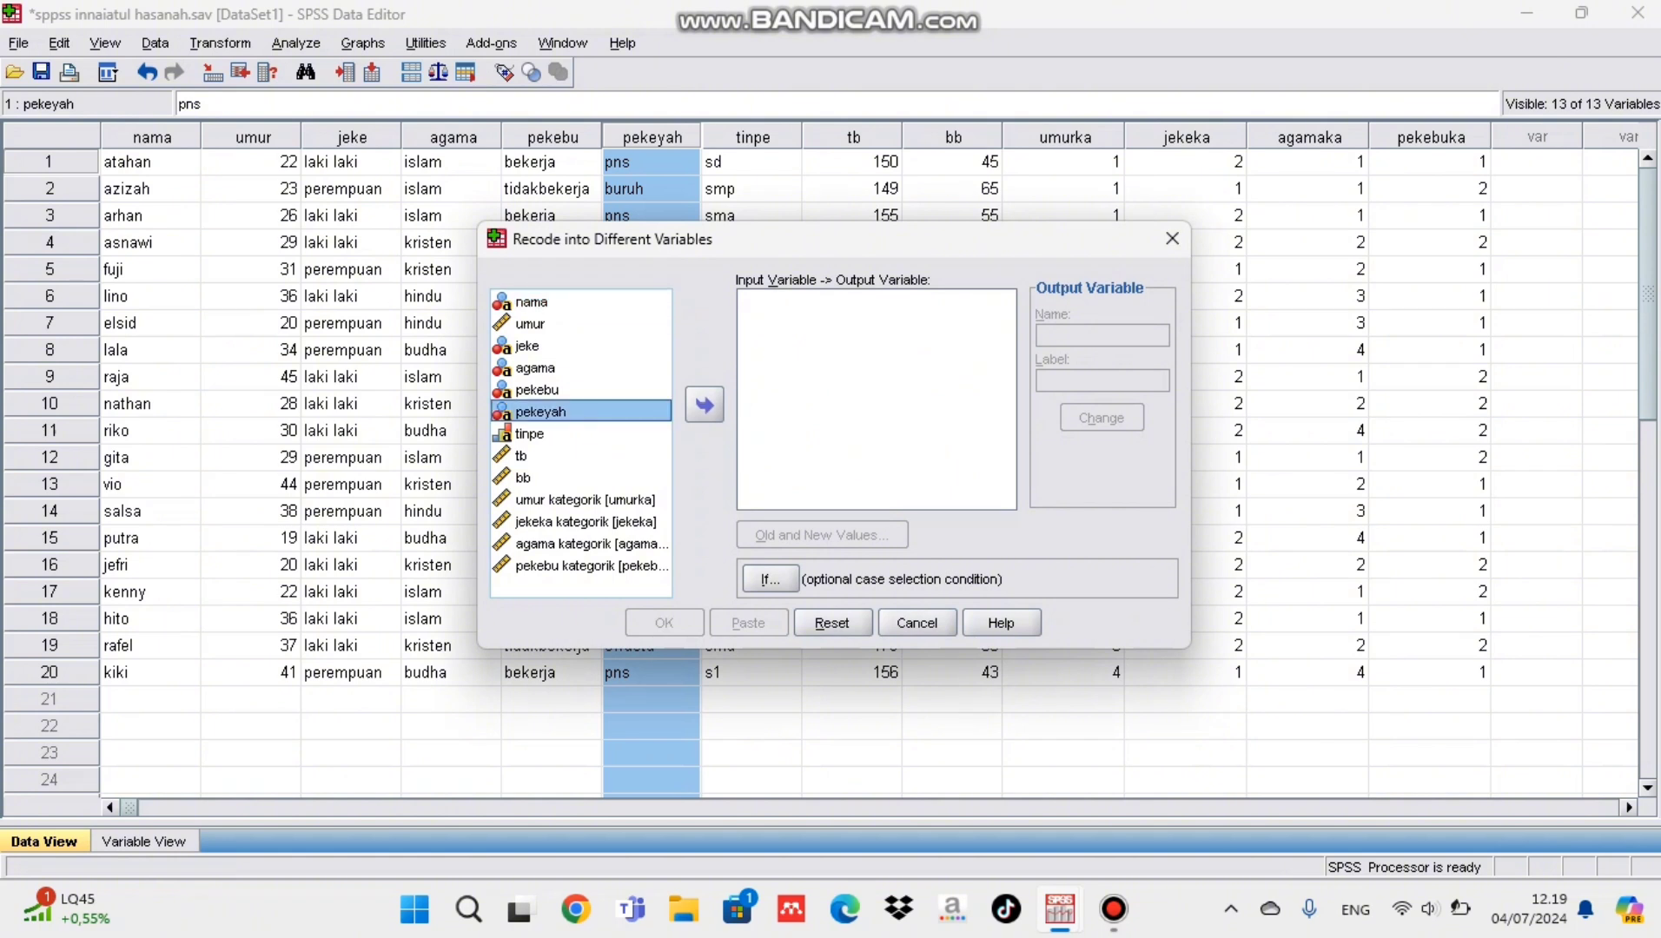
{"action": "left_click", "coordinate": [704, 405]}
Step: Name the recode's output variable pekeyahka and give it the label pekeyah kategorik
{"action": "left_click", "coordinate": [1101, 335]}
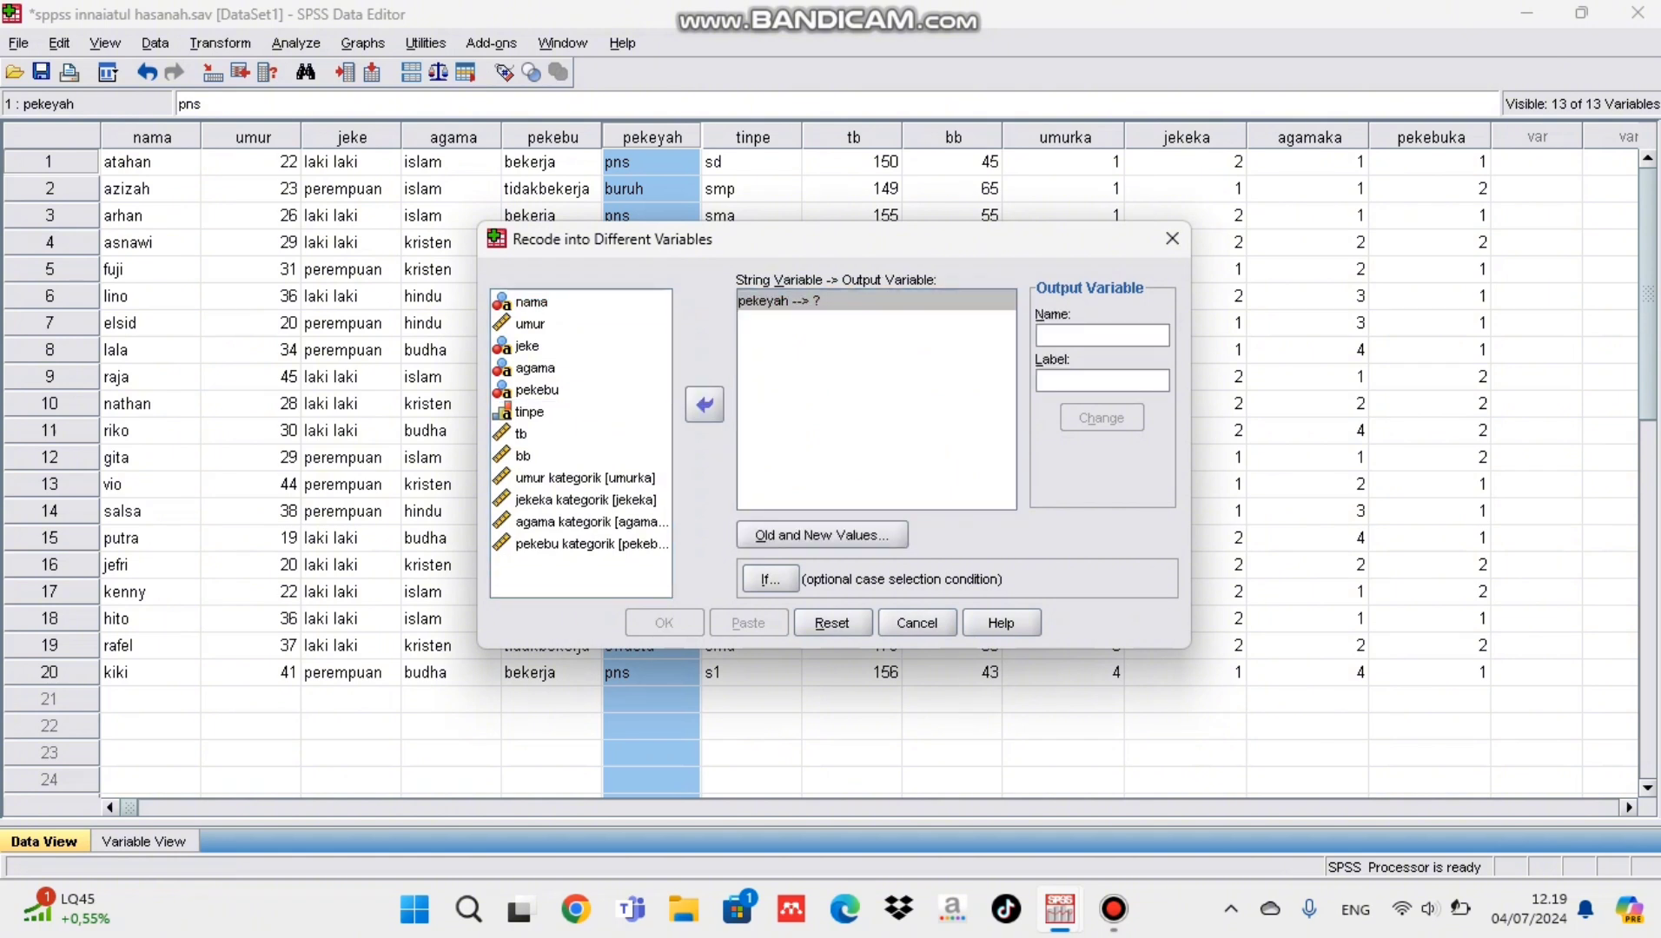
{"action": "type", "text": "pekeyahka"}
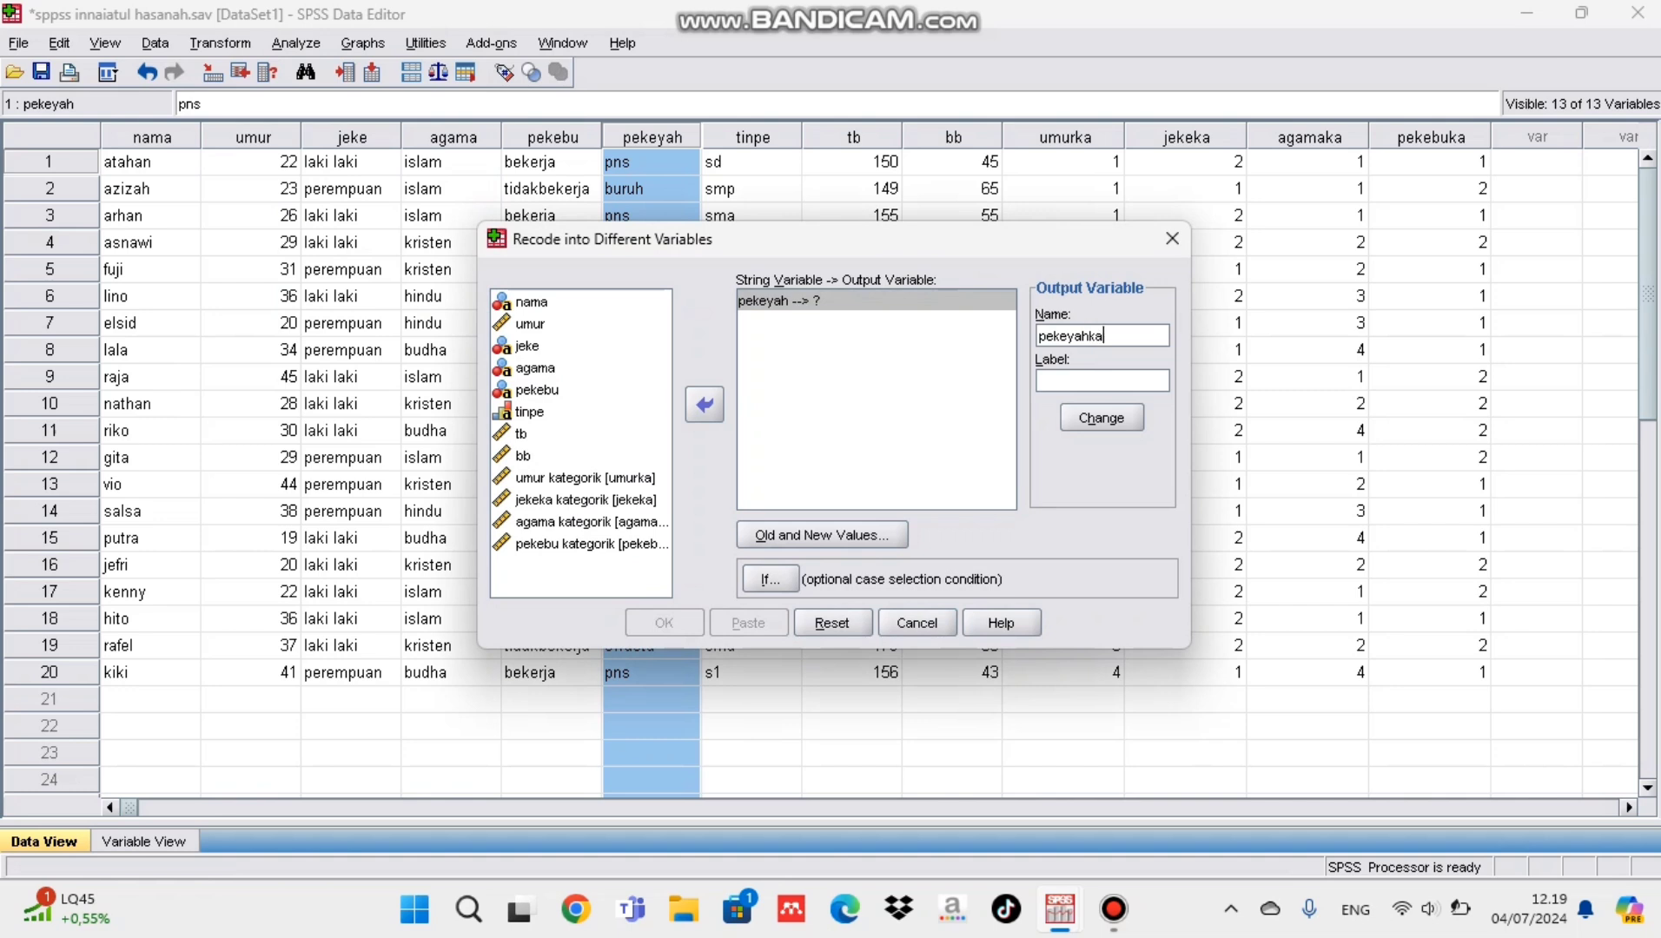
{"action": "key", "text": "Tab"}
{"action": "type", "text": "pekeyah kategorik"}
Step: Define the first recode rule for pekeyah, turning the old value pns into 1
{"action": "key", "text": "alt+o"}
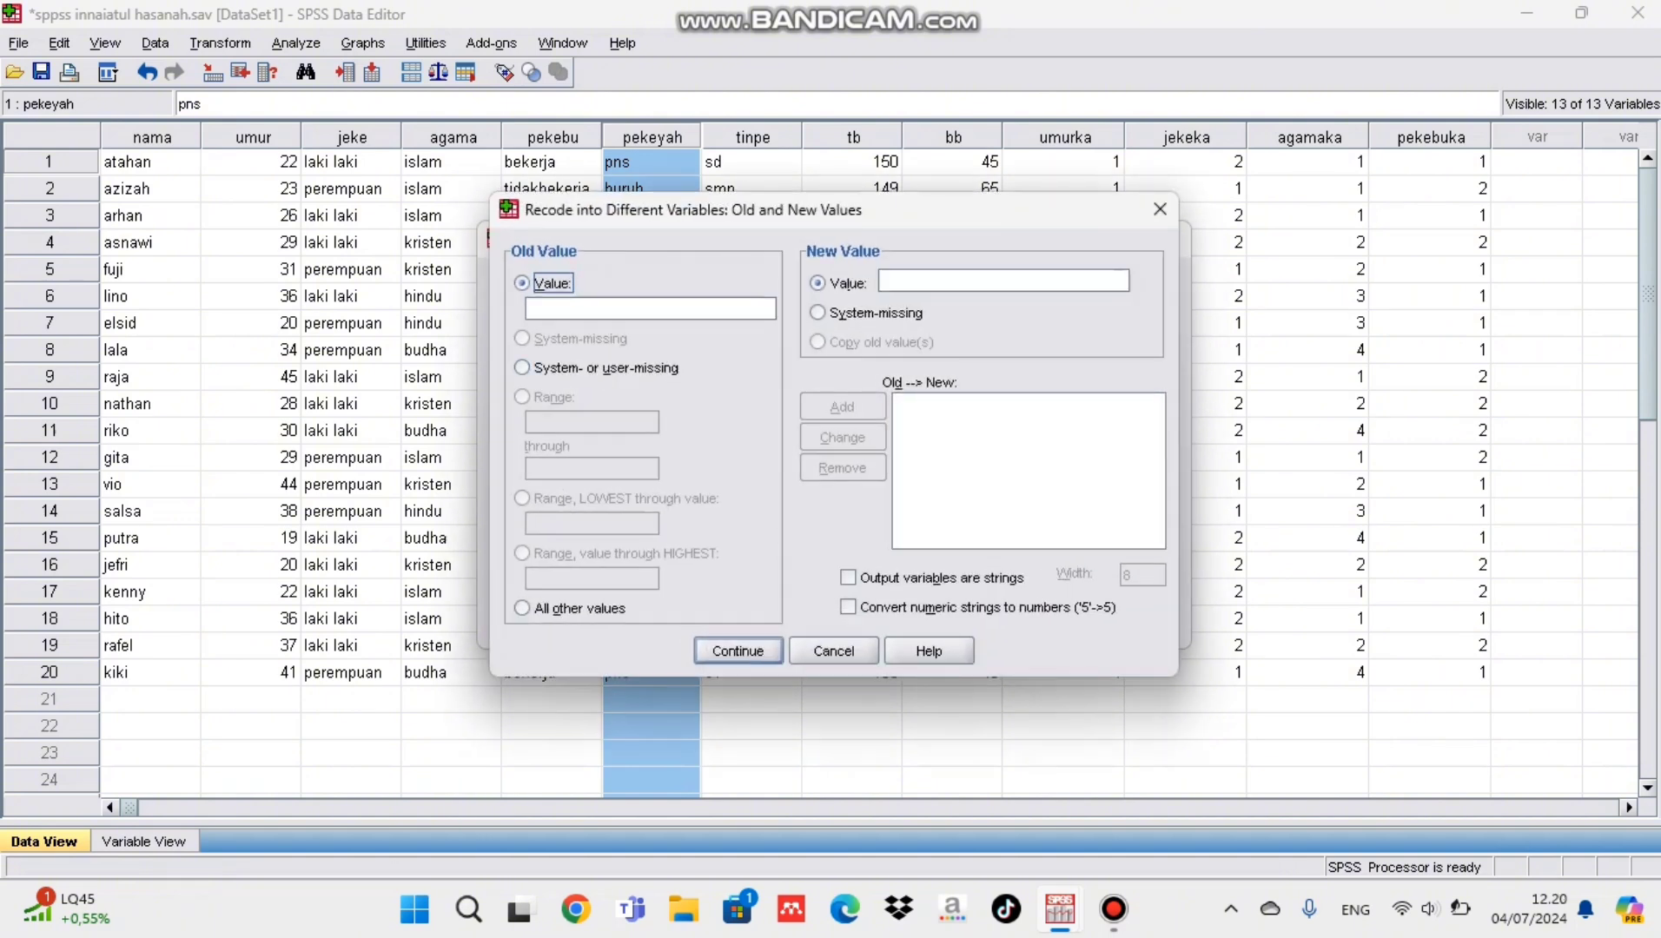
{"action": "left_click", "coordinate": [650, 309]}
{"action": "type", "text": "pns"}
{"action": "left_click", "coordinate": [1003, 281]}
{"action": "type", "text": "1"}
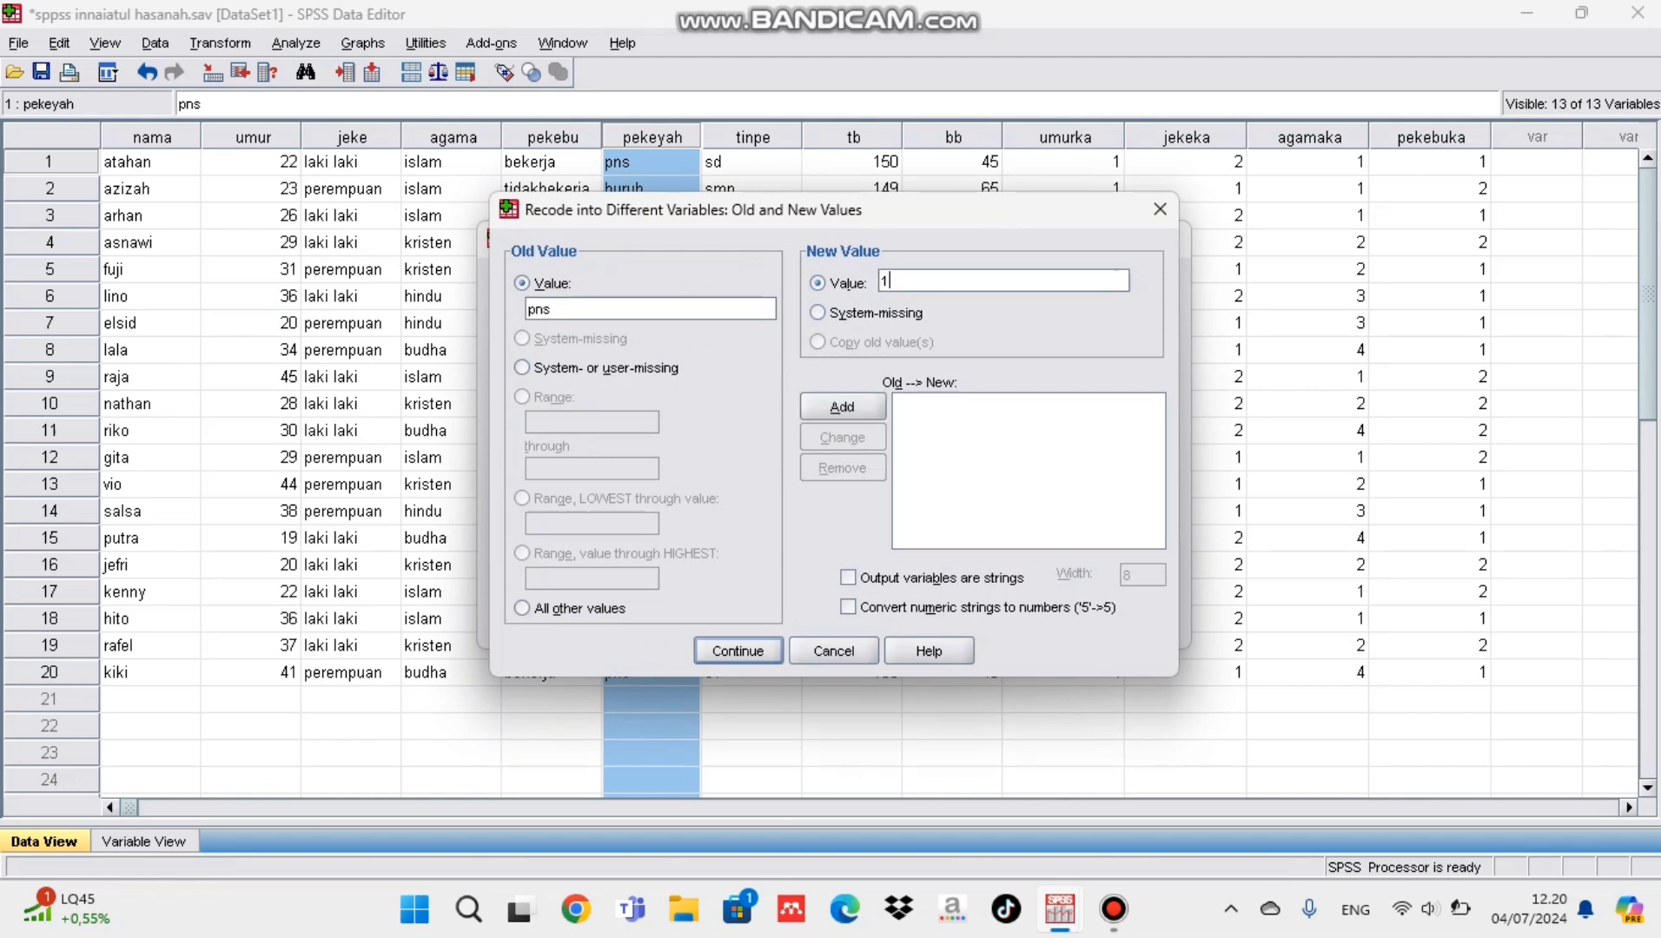
{"action": "left_click", "coordinate": [843, 406]}
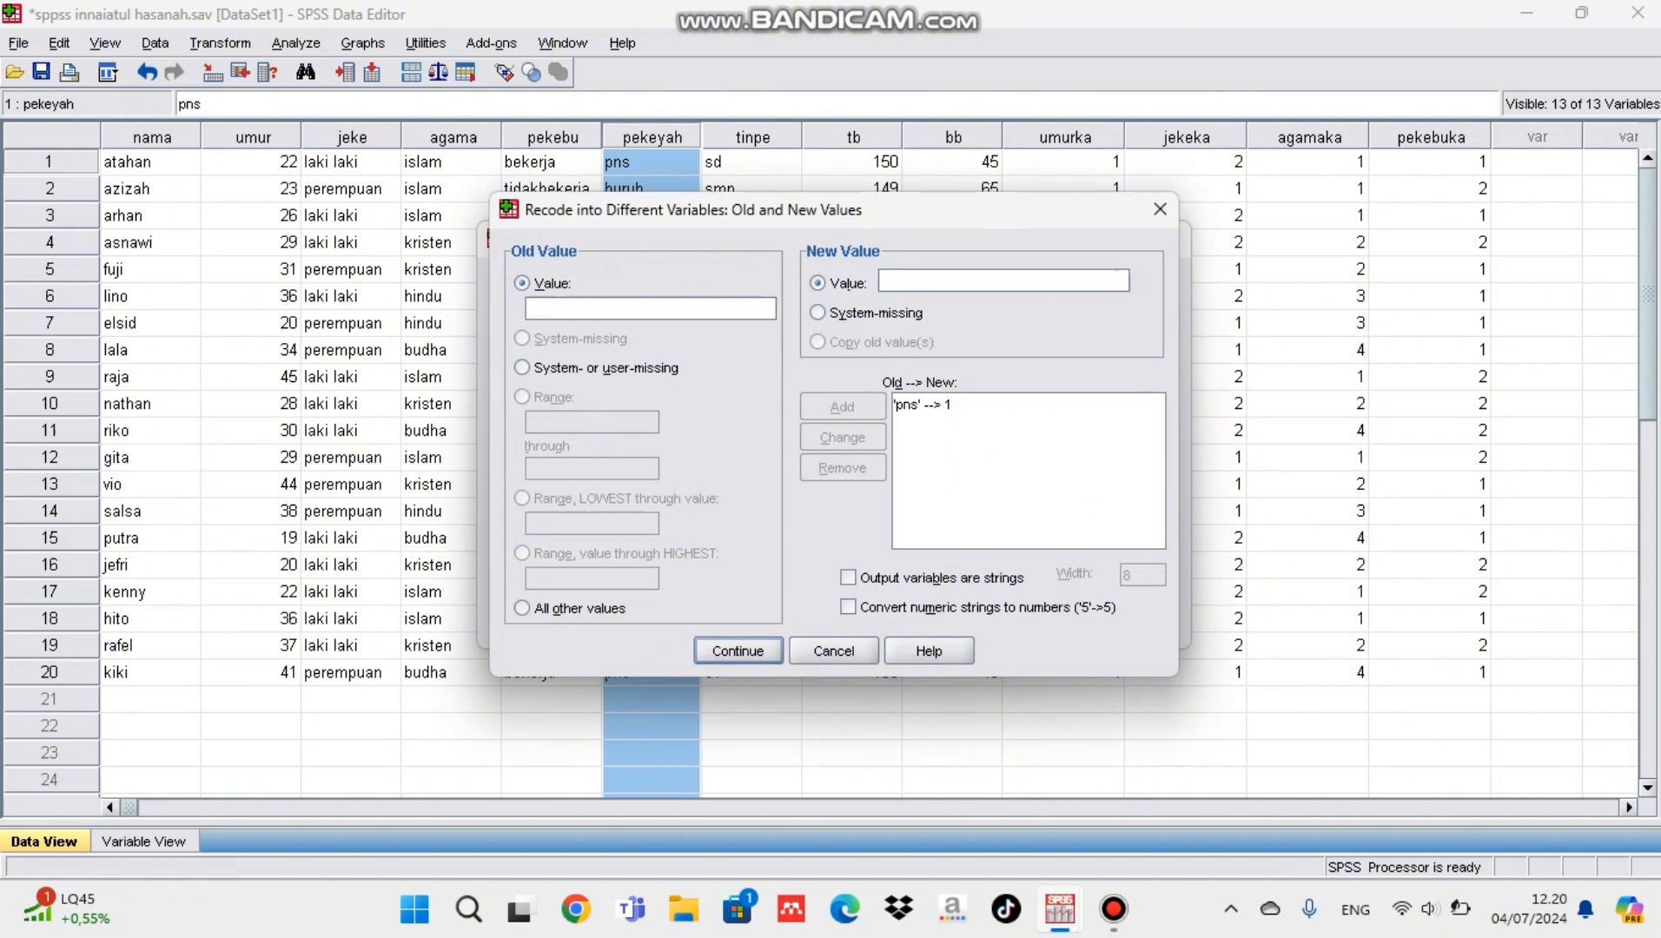
Step: Add recode rules for pekeyah that turn buruh into 2 and swasta into 3
{"action": "type", "text": "buruh"}
{"action": "left_click", "coordinate": [1004, 280]}
{"action": "type", "text": "2"}
{"action": "left_click", "coordinate": [843, 406]}
{"action": "type", "text": "swasta"}
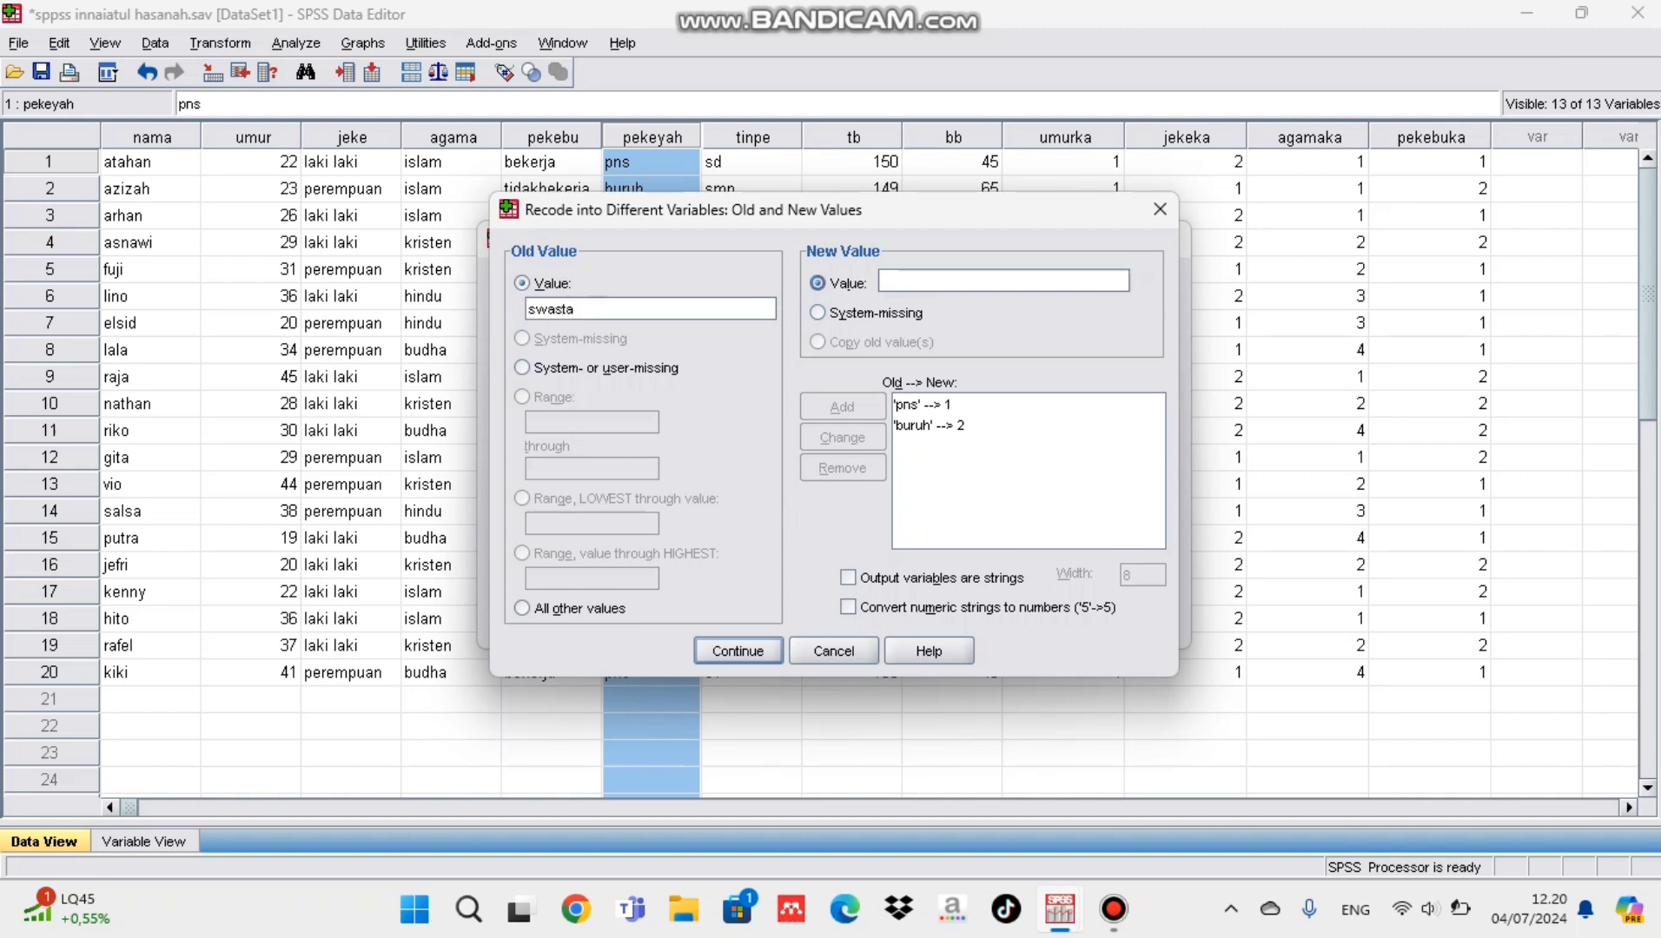
{"action": "left_click", "coordinate": [883, 280]}
{"action": "type", "text": "3"}
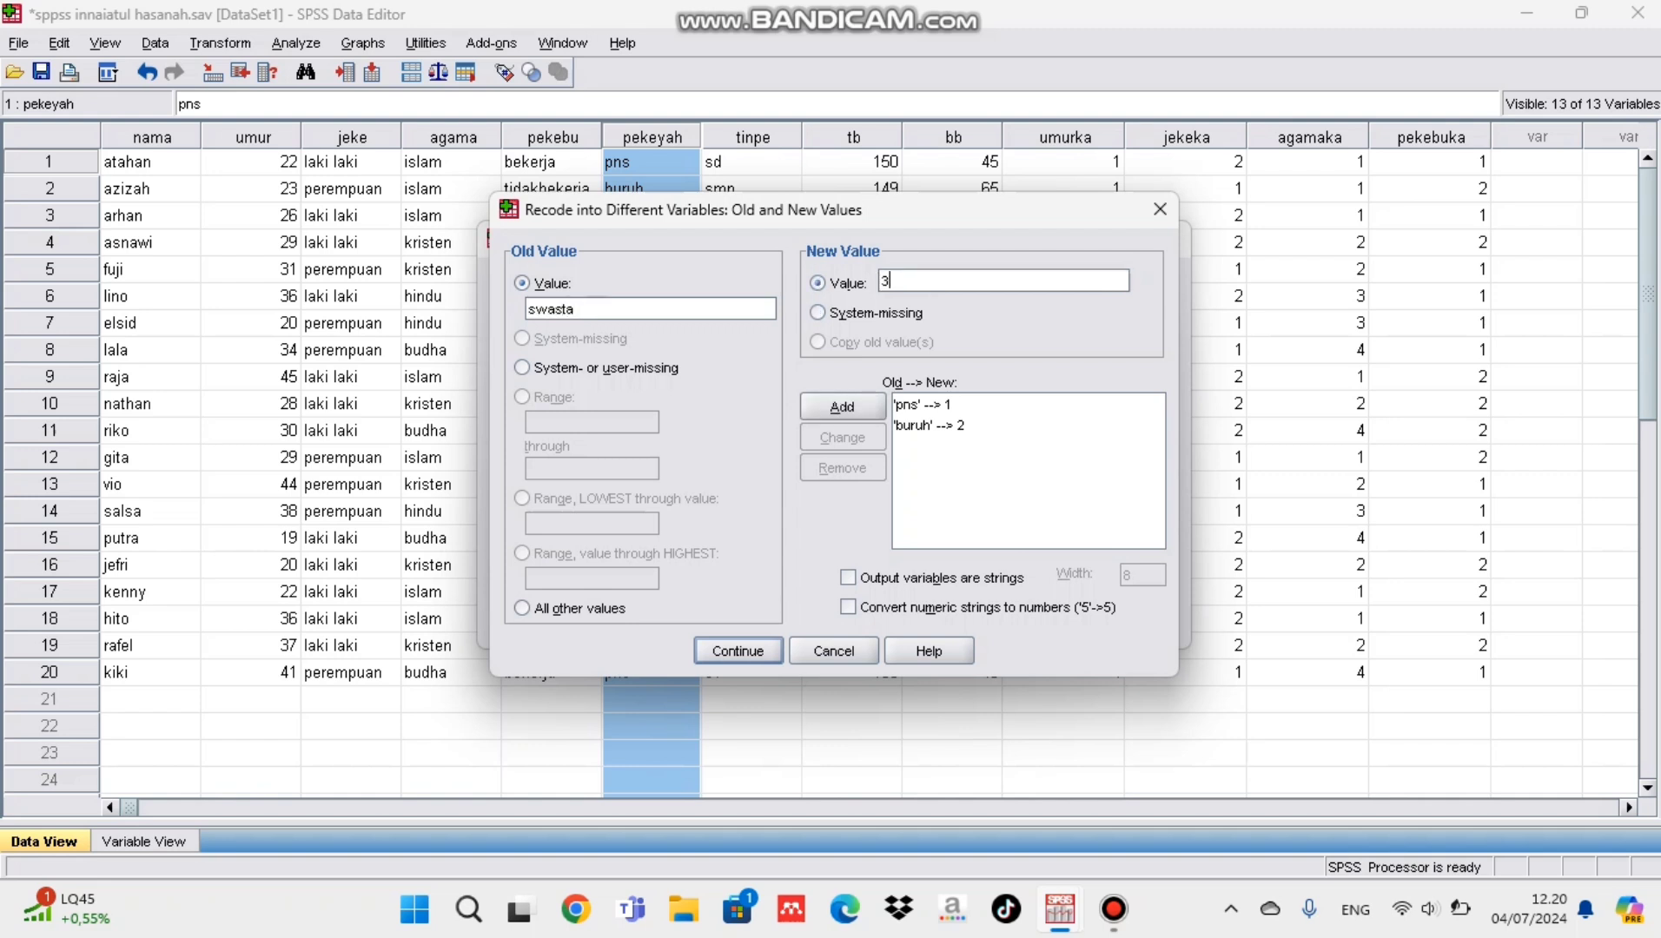
{"action": "left_click", "coordinate": [843, 407]}
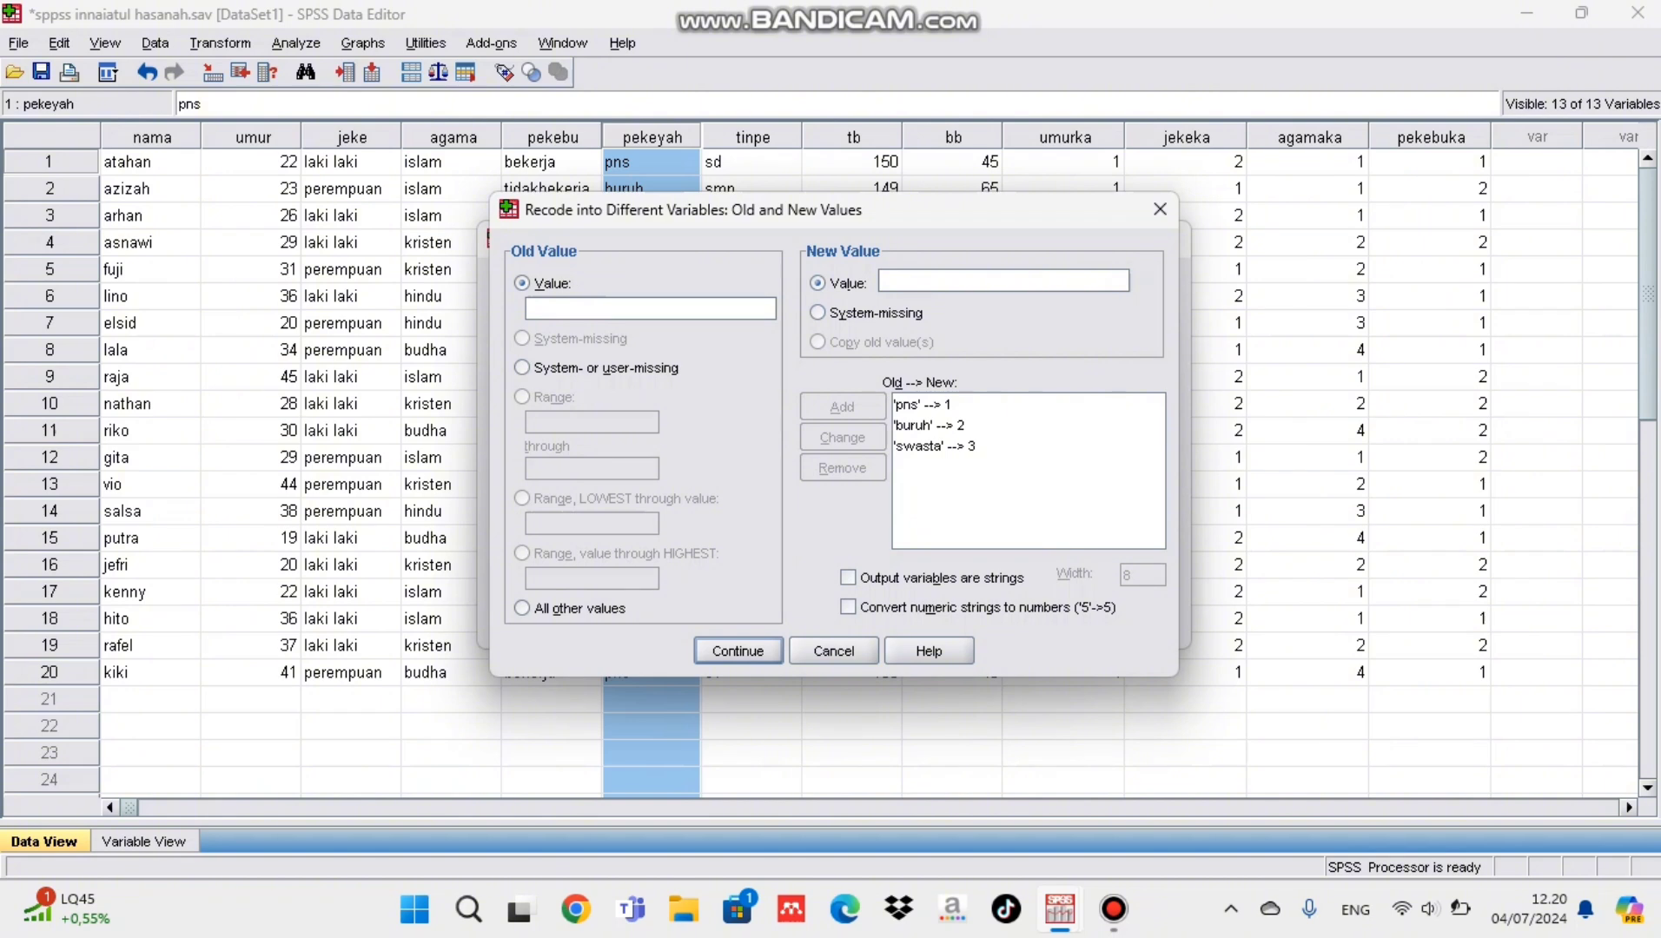
Step: Assign pekeyahka as the output variable for pekeyah and run the recode
{"action": "left_click", "coordinate": [738, 650]}
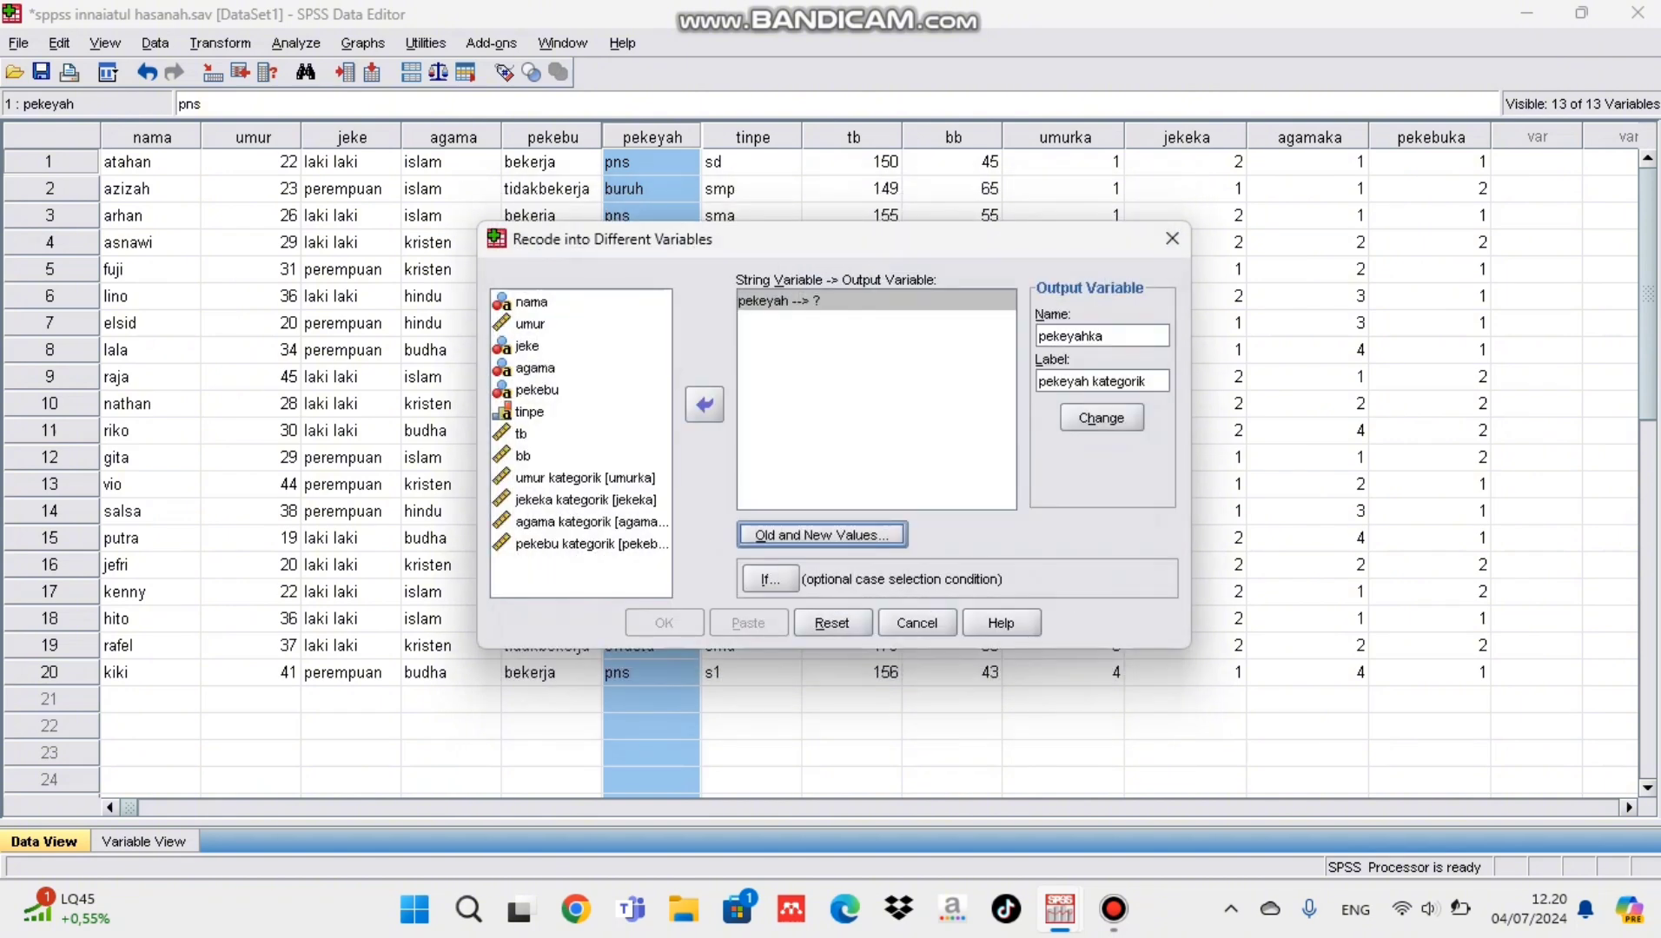
{"action": "left_click", "coordinate": [1100, 418]}
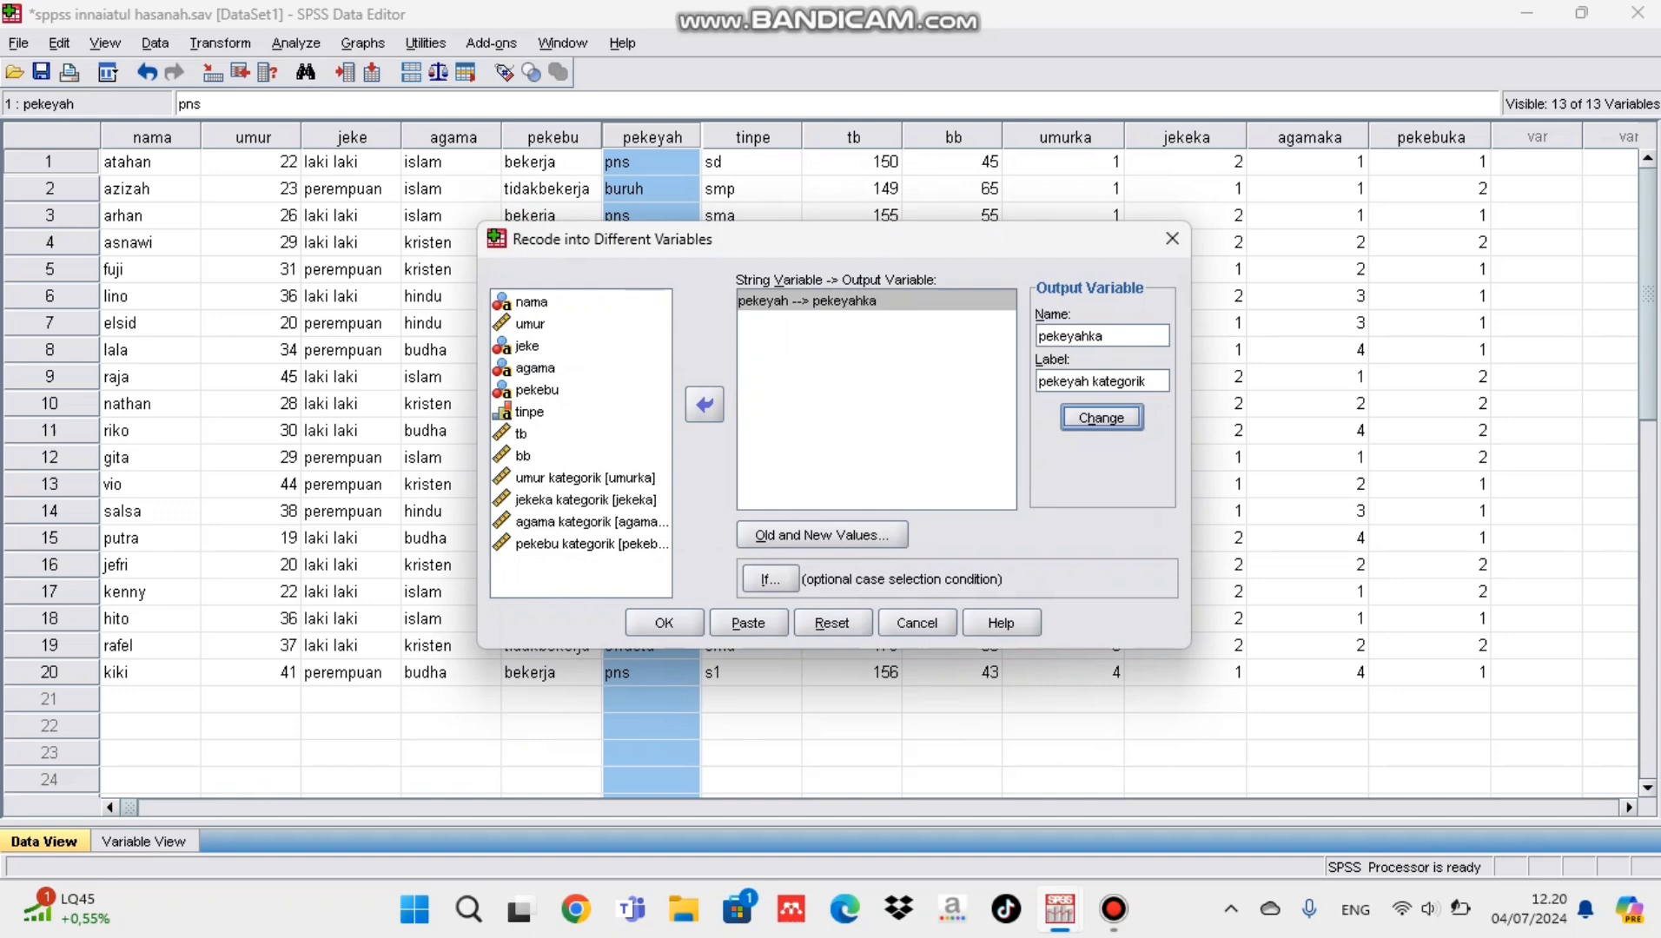
{"action": "left_click", "coordinate": [663, 622]}
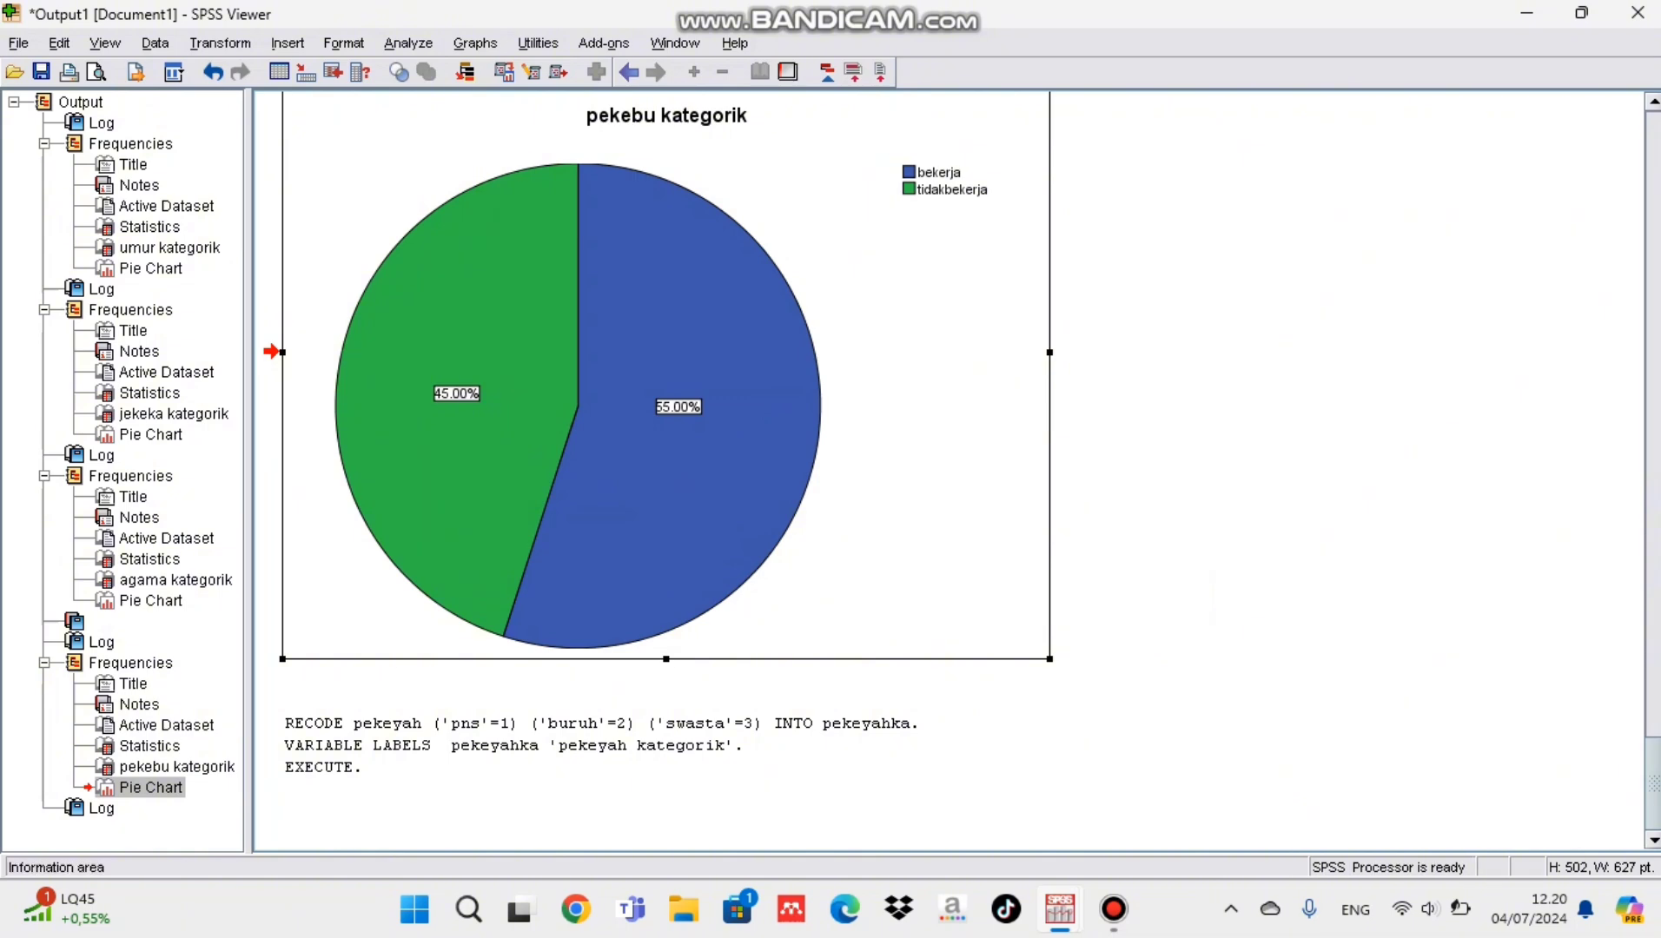
Step: Set the number of decimals for the pekeyahka variable to 0 in the Data Editor
{"action": "mouse_move", "coordinate": [1060, 909]}
{"action": "left_click", "coordinate": [1190, 786]}
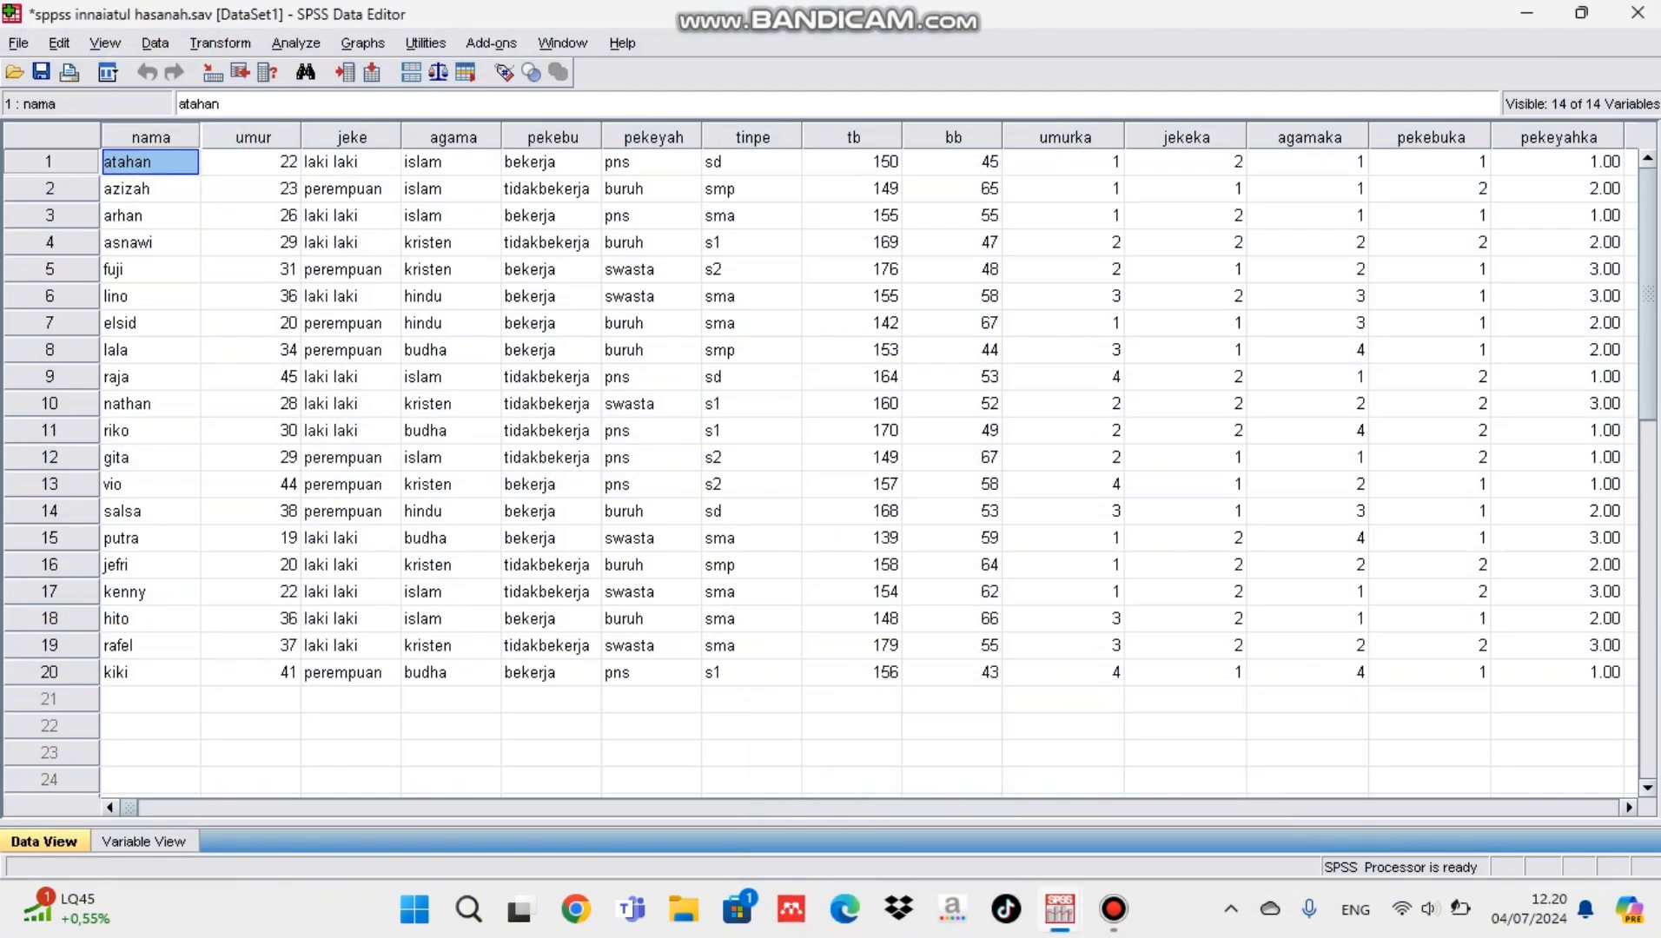
{"action": "left_click", "coordinate": [1556, 163]}
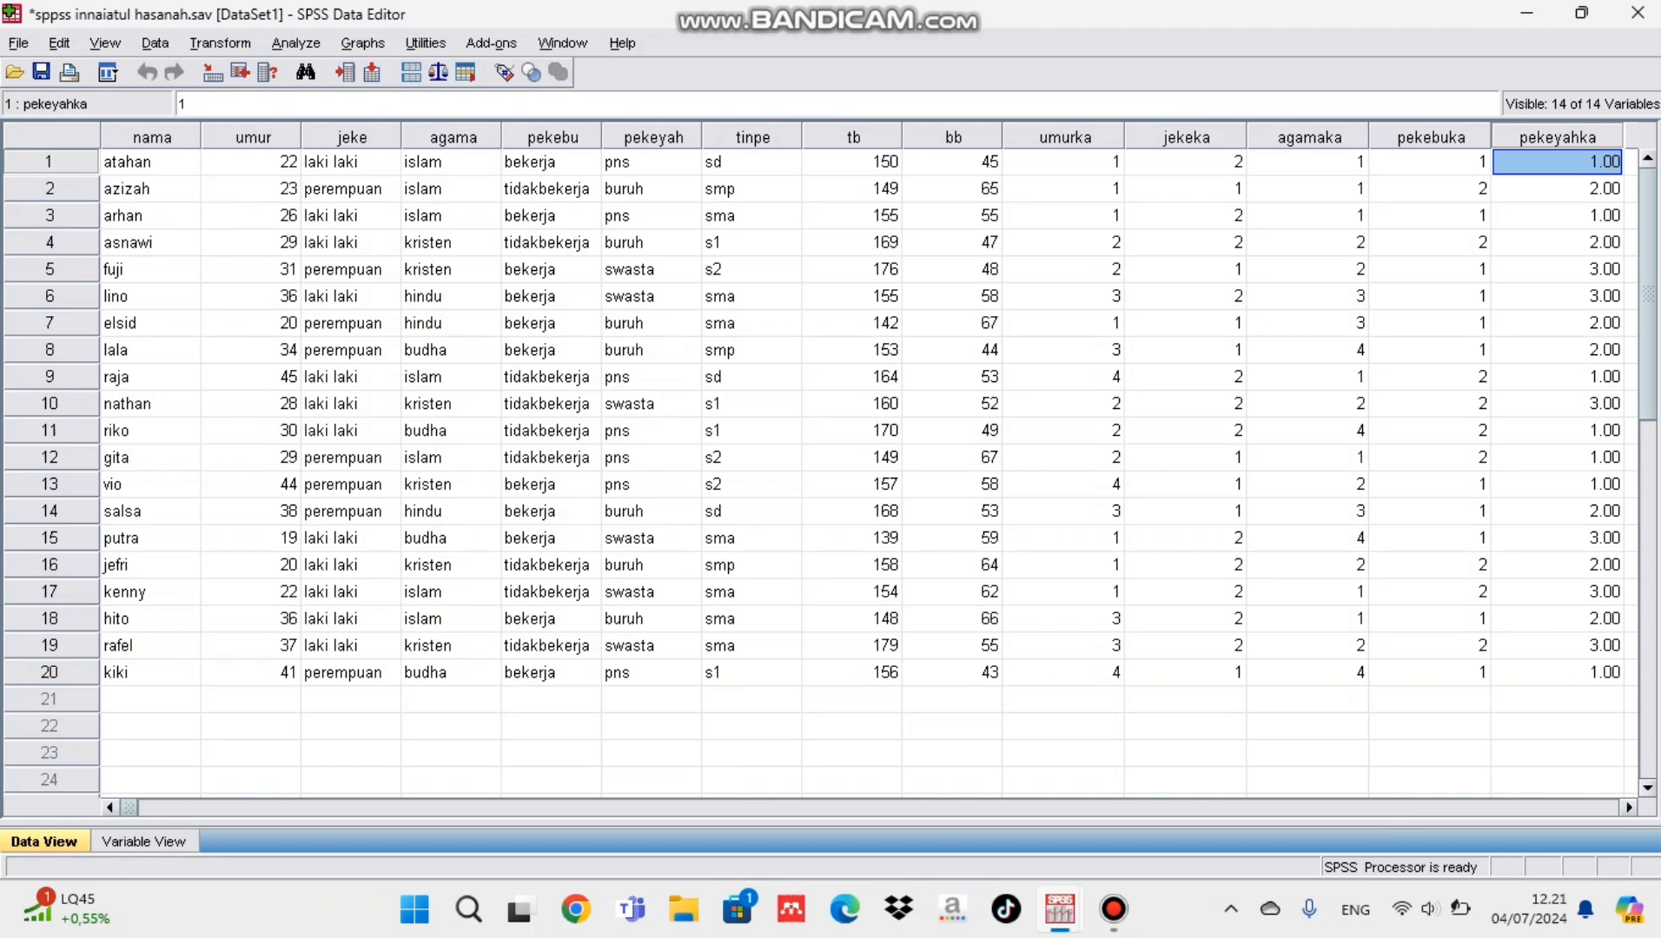
{"action": "left_click", "coordinate": [143, 842]}
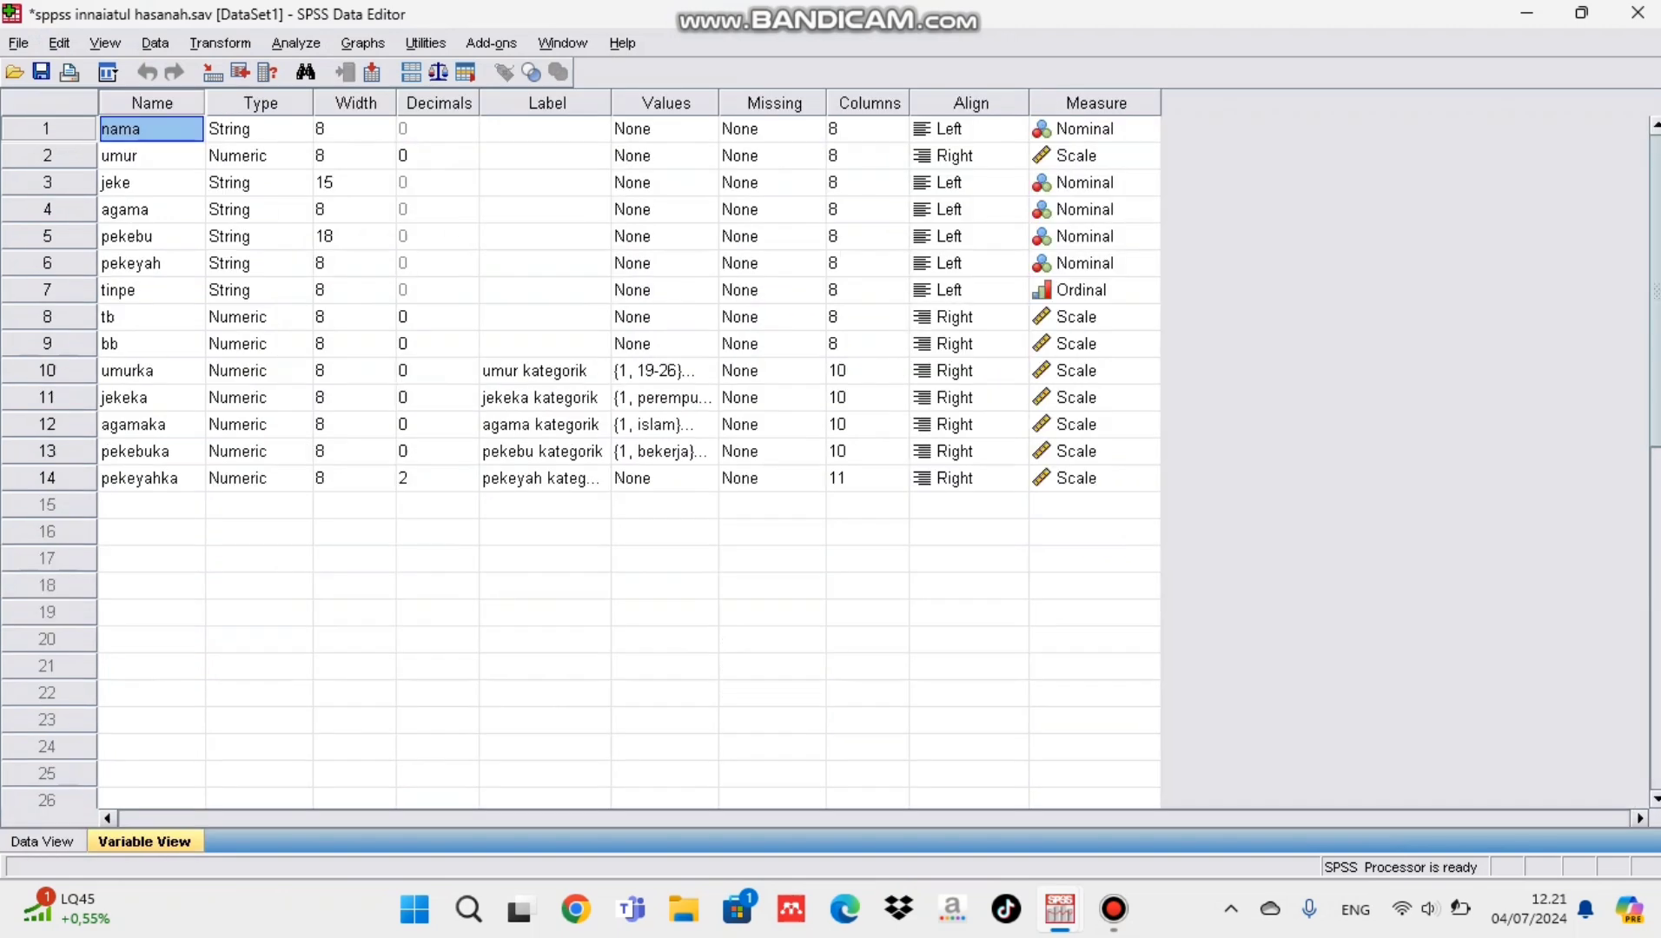
{"action": "left_click", "coordinate": [465, 479]}
{"action": "double_click", "coordinate": [467, 484]}
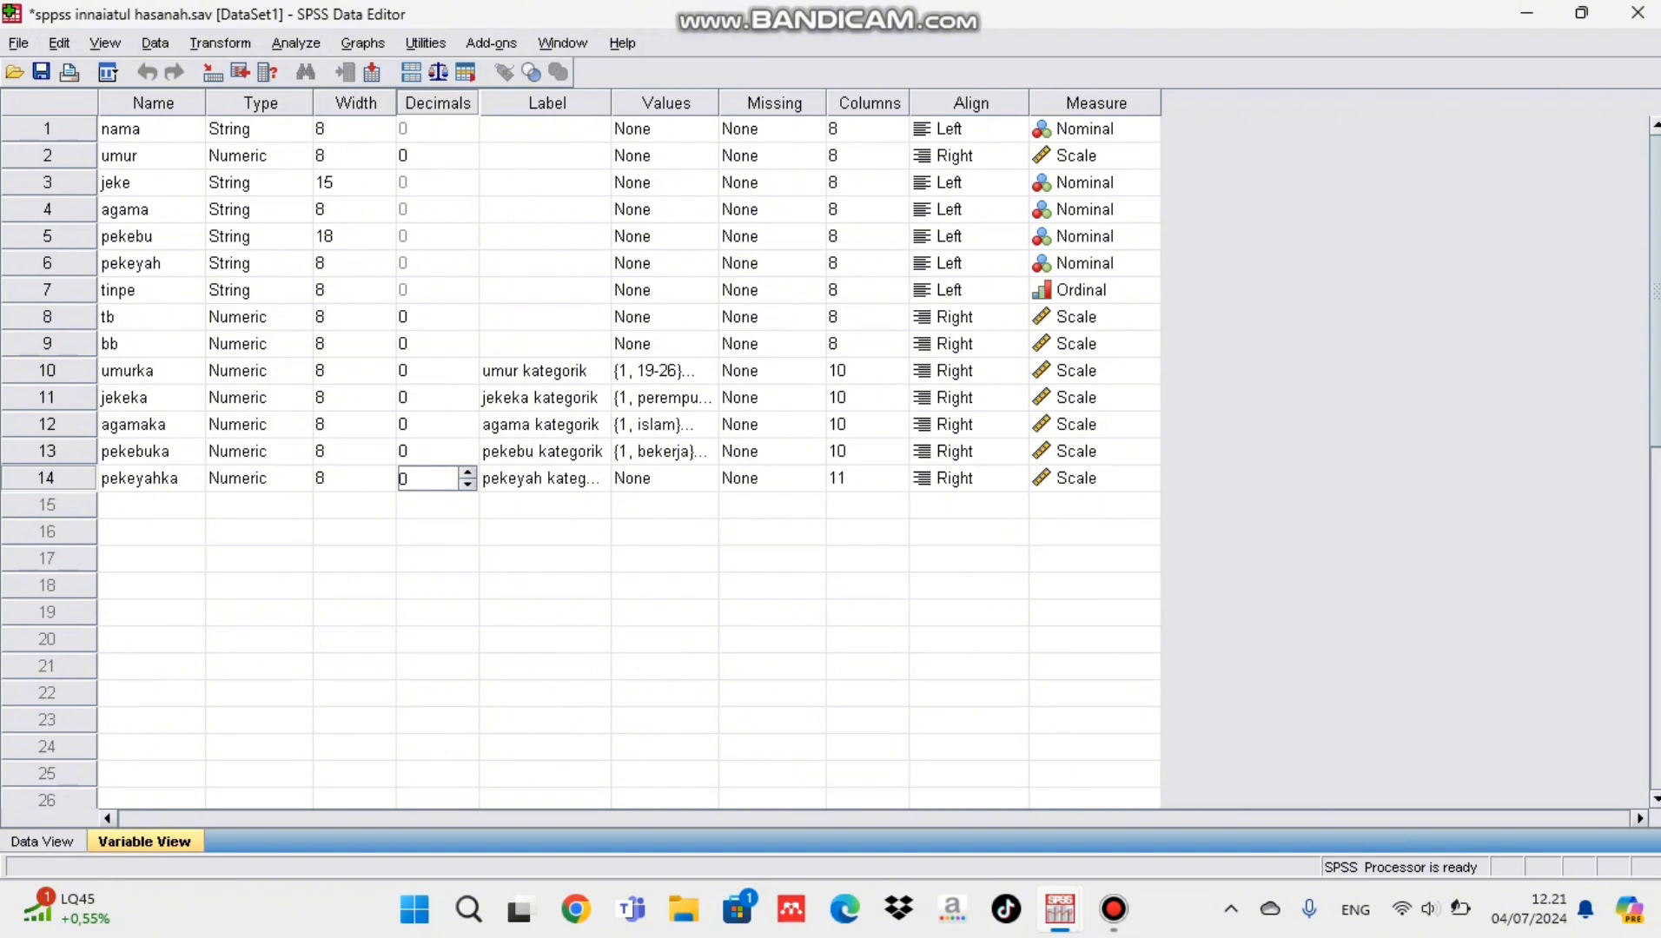
Step: Add the value label 1 = pns to pekeyahka
{"action": "left_click", "coordinate": [667, 478]}
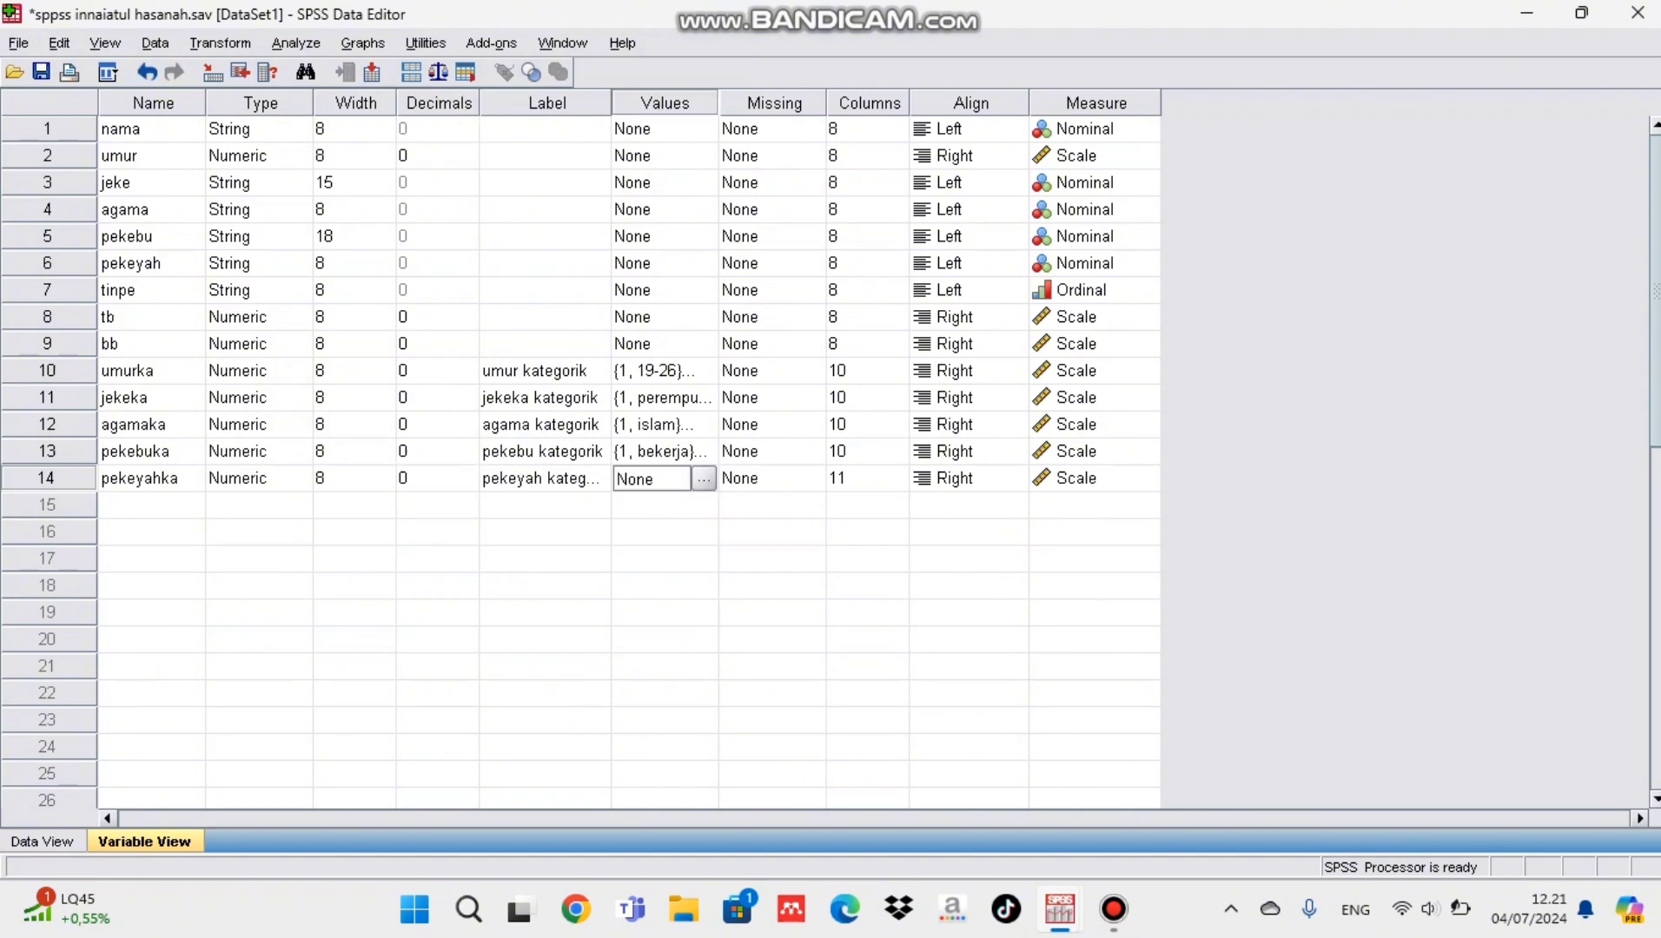
{"action": "left_click", "coordinate": [704, 479]}
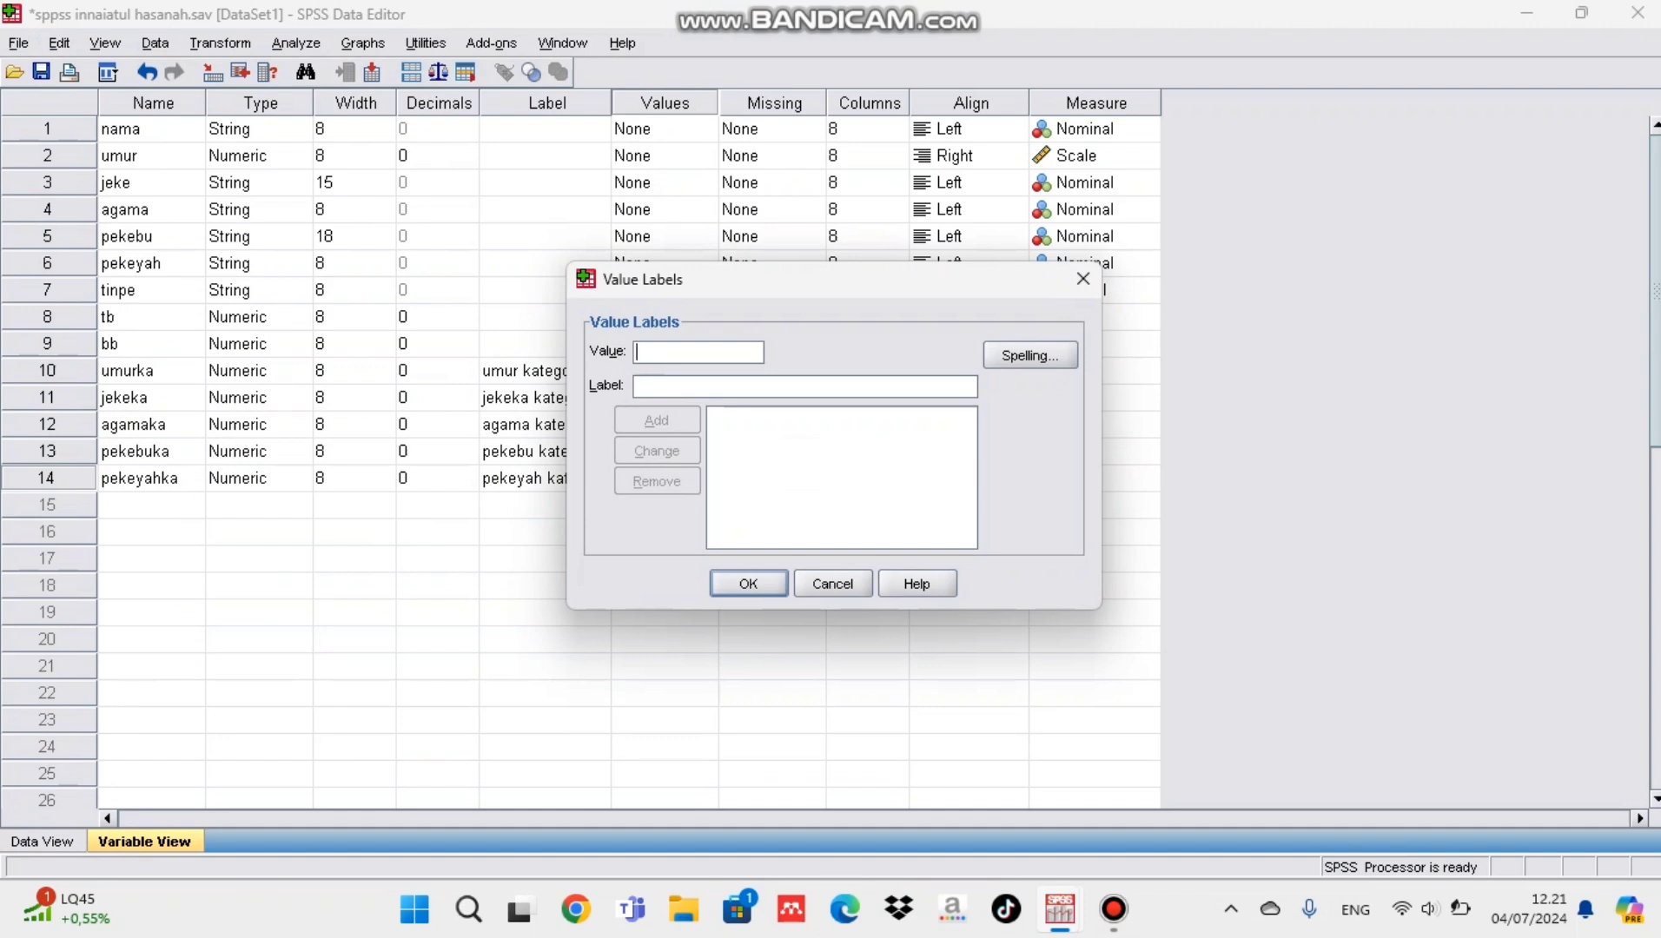
{"action": "type", "text": "1"}
{"action": "key", "text": "Tab"}
{"action": "type", "text": "pns"}
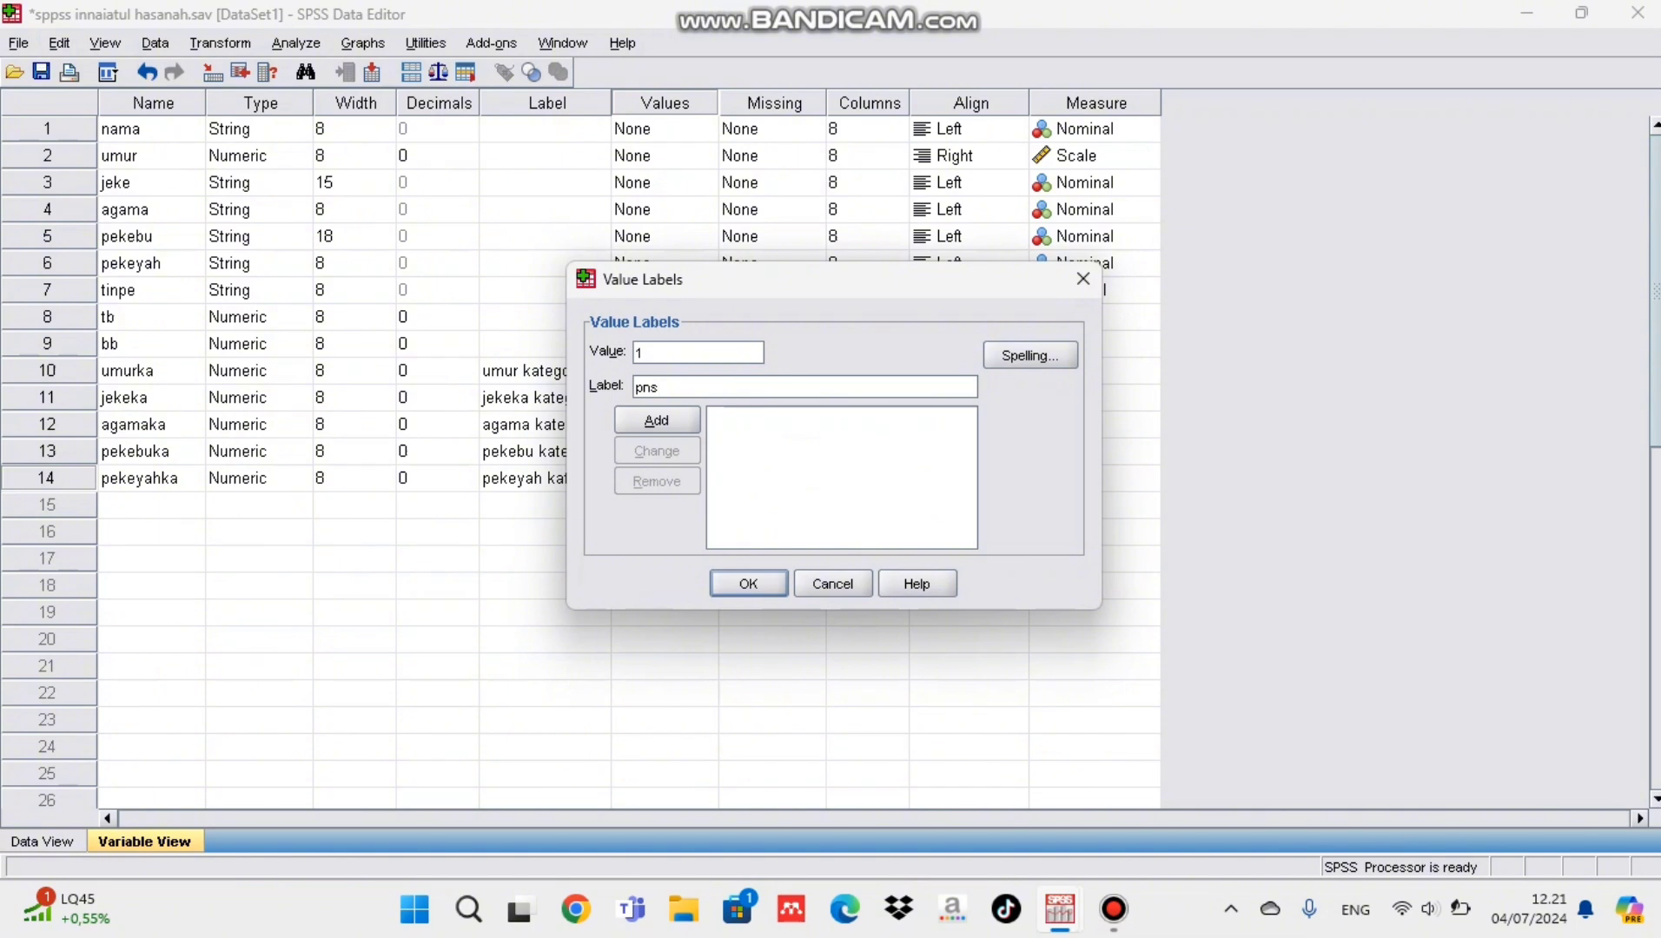
{"action": "key", "text": "alt+a"}
Step: Add the value labels 2 = buruh and 3 = swasta to pekeyahka and accept the label set
{"action": "type", "text": "2"}
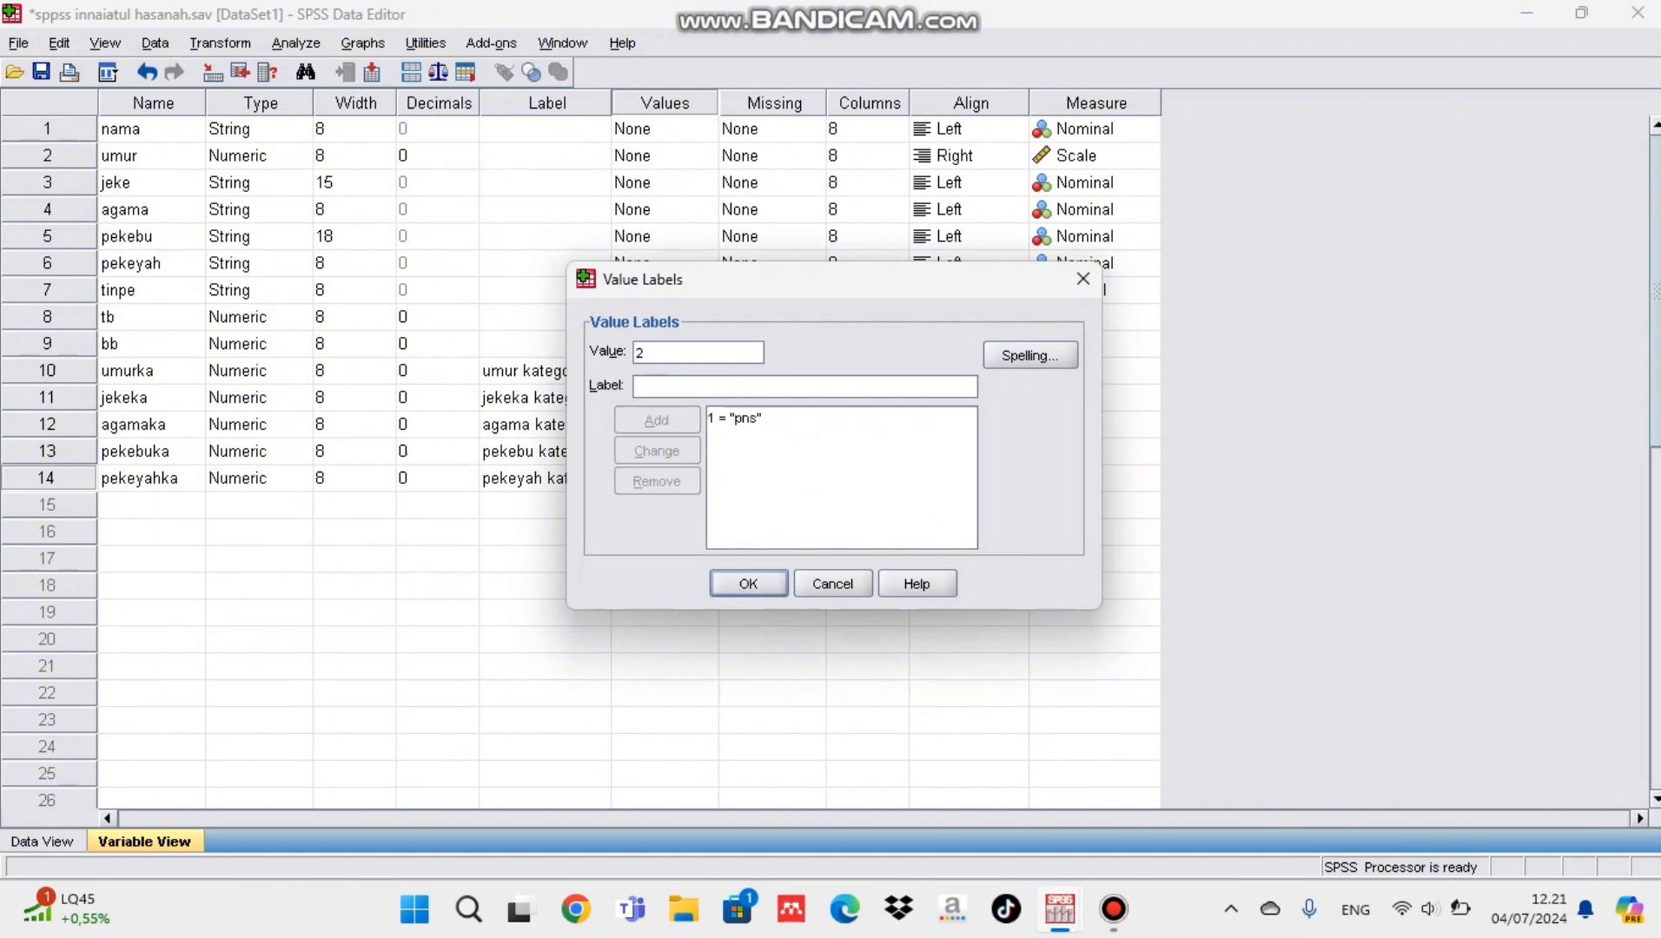
{"action": "key", "text": "Tab"}
{"action": "type", "text": "buruh"}
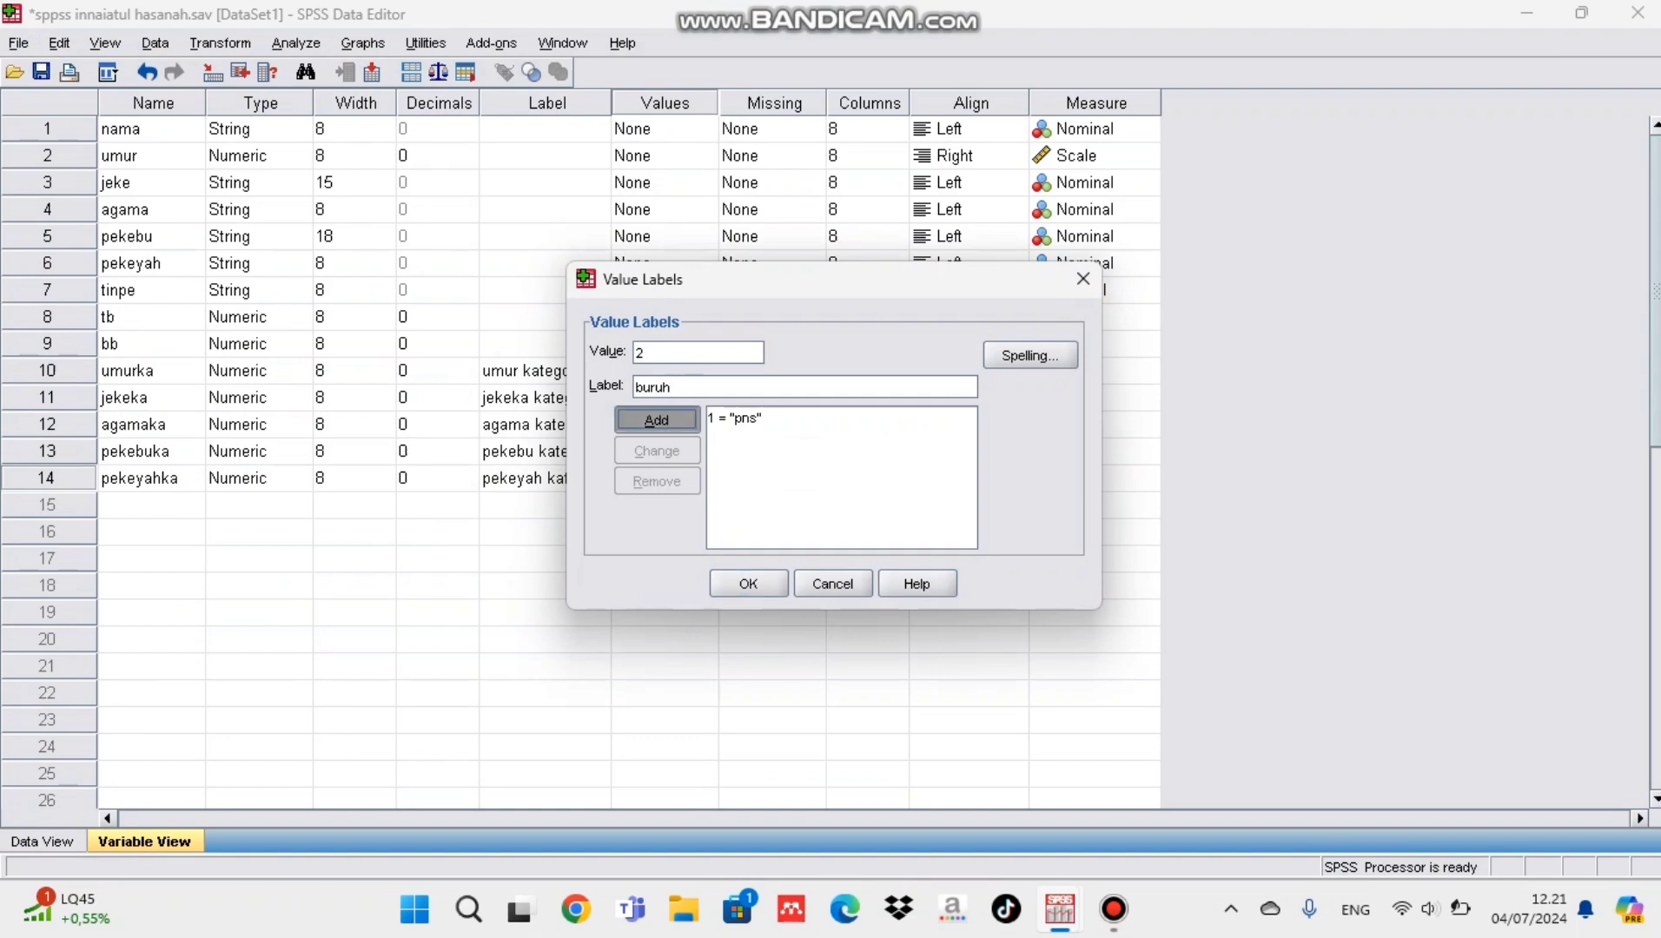
{"action": "key", "text": "alt+a"}
{"action": "type", "text": "3"}
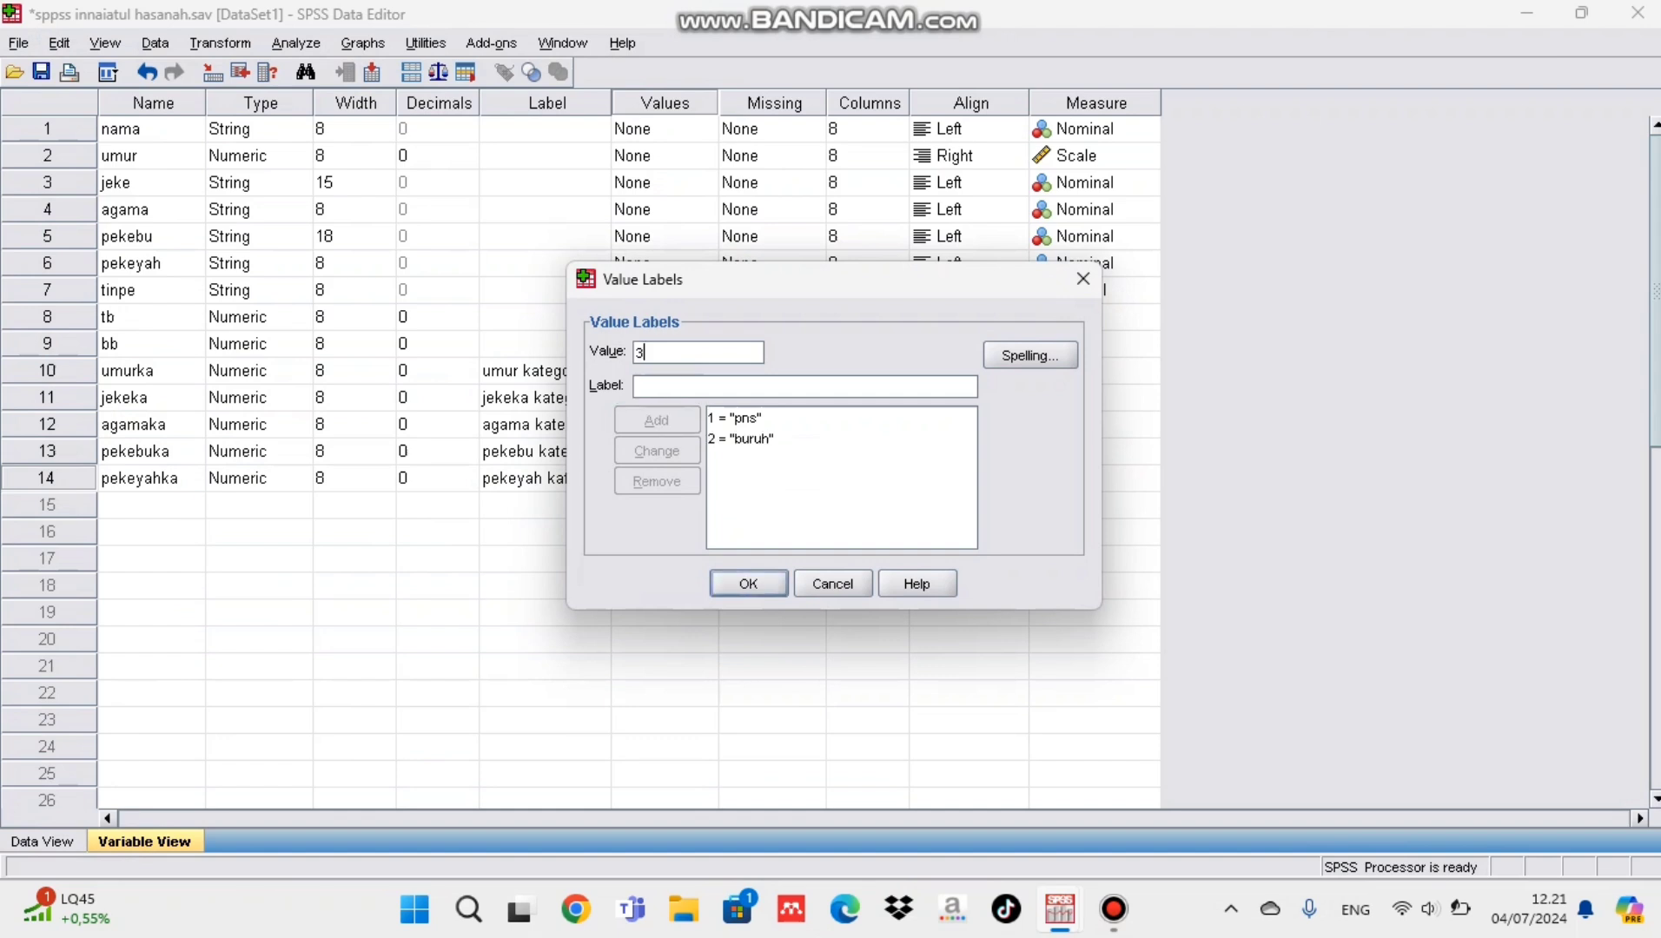
{"action": "key", "text": "Tab"}
{"action": "type", "text": "swasta"}
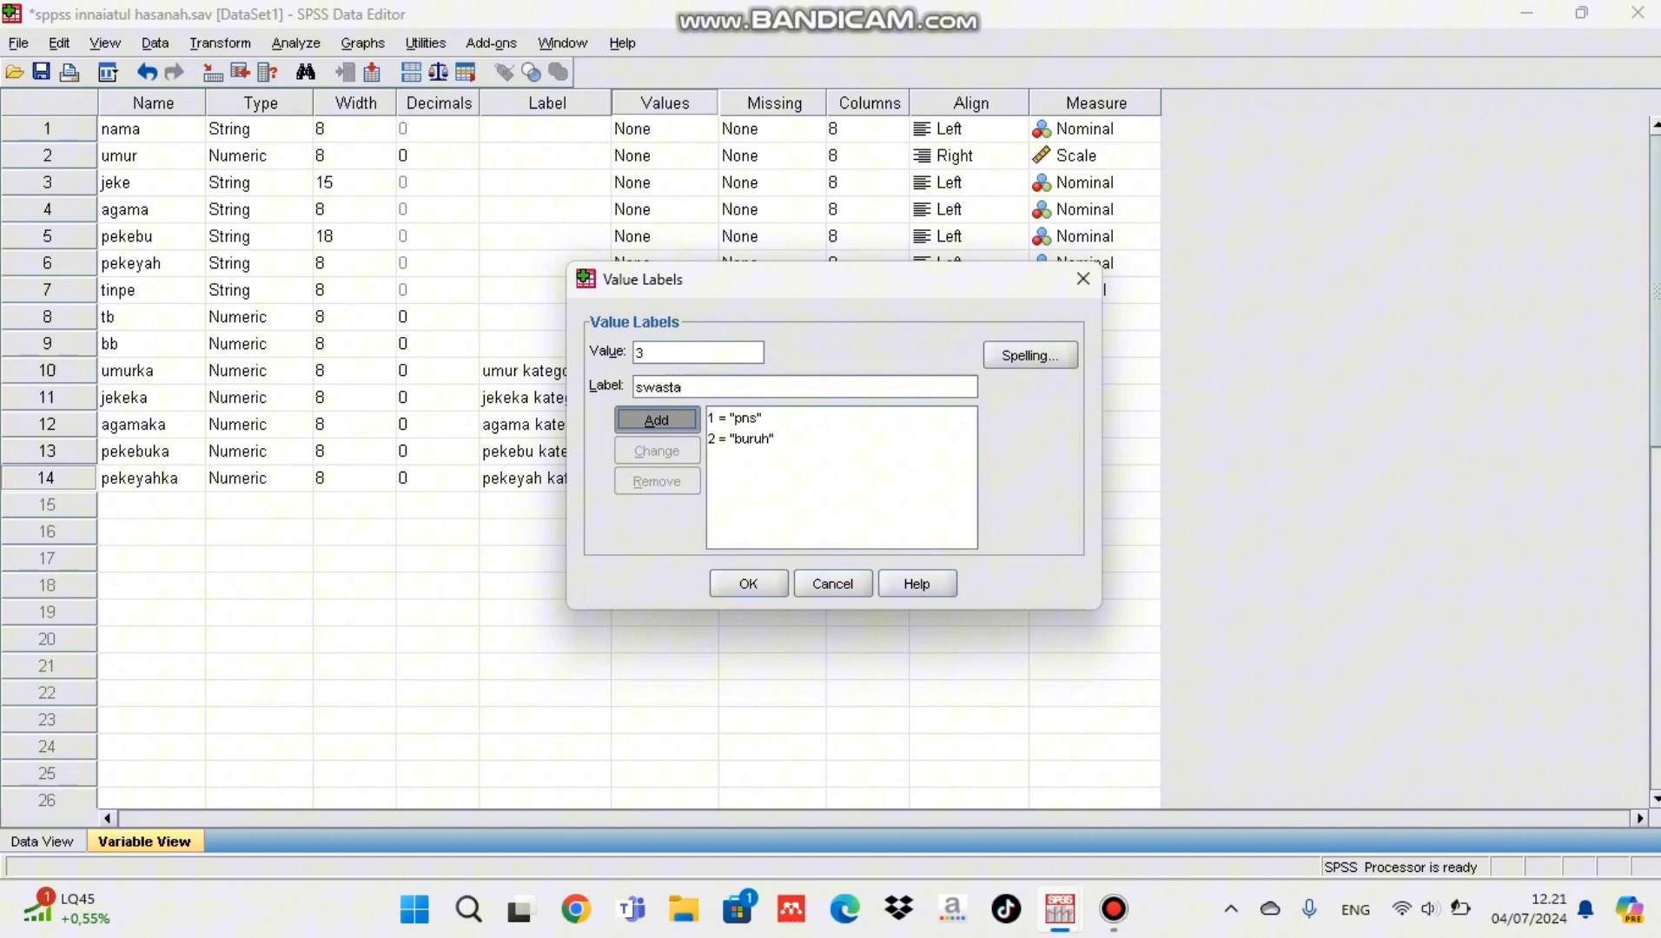
{"action": "key", "text": "alt+a"}
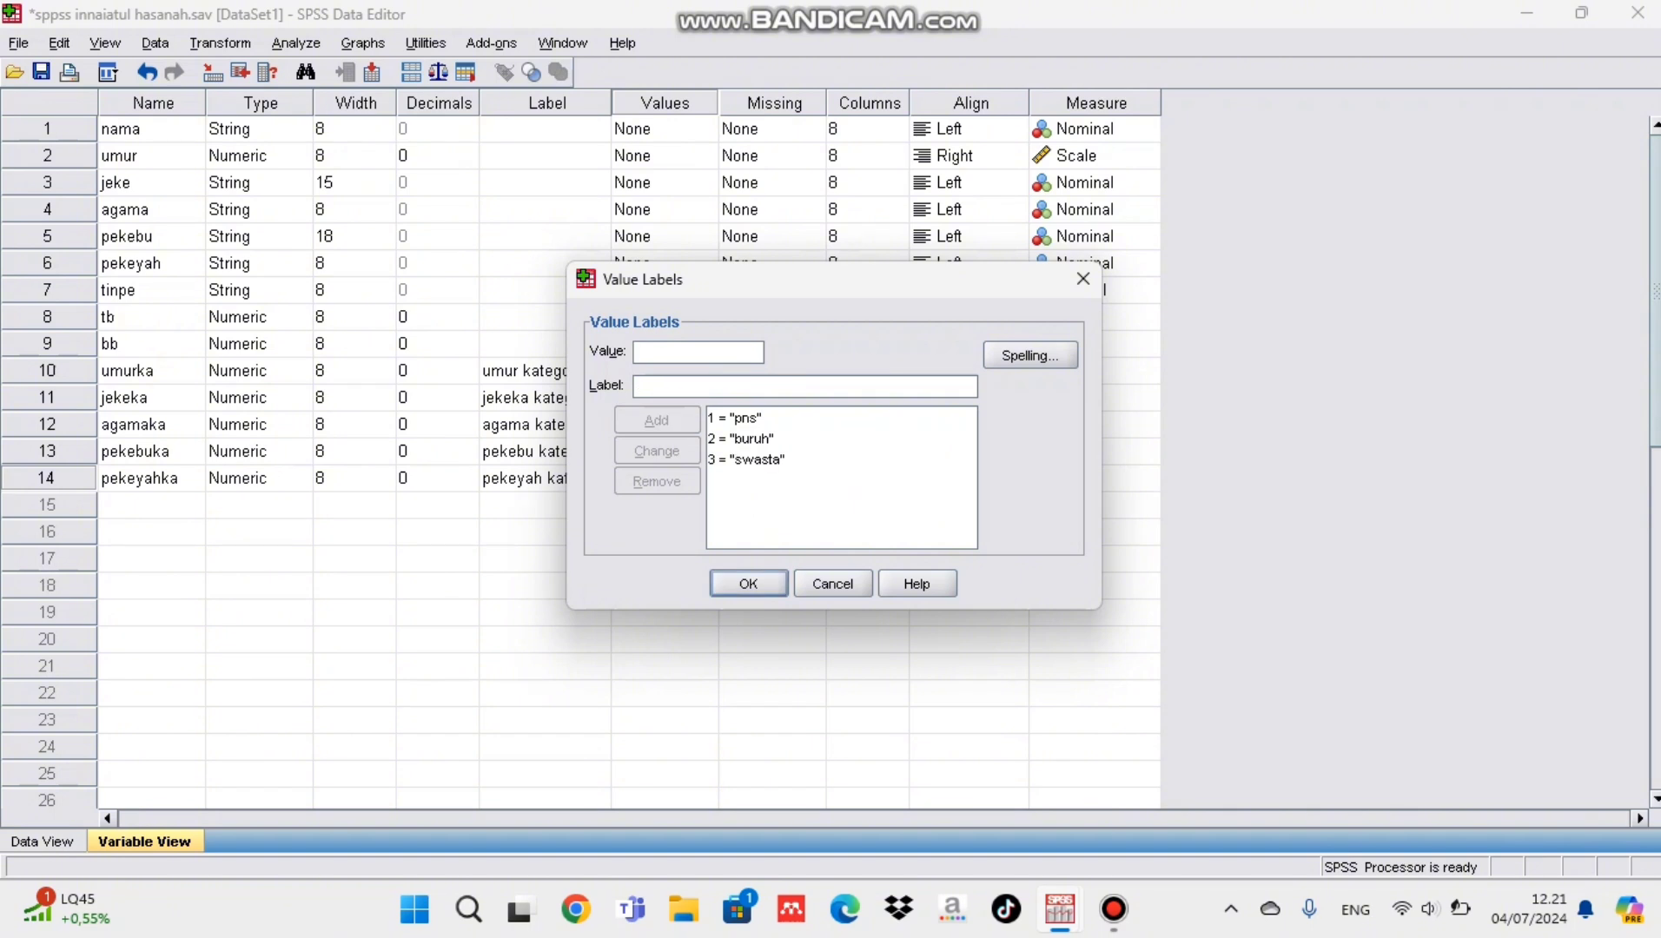
{"action": "key", "text": "Return"}
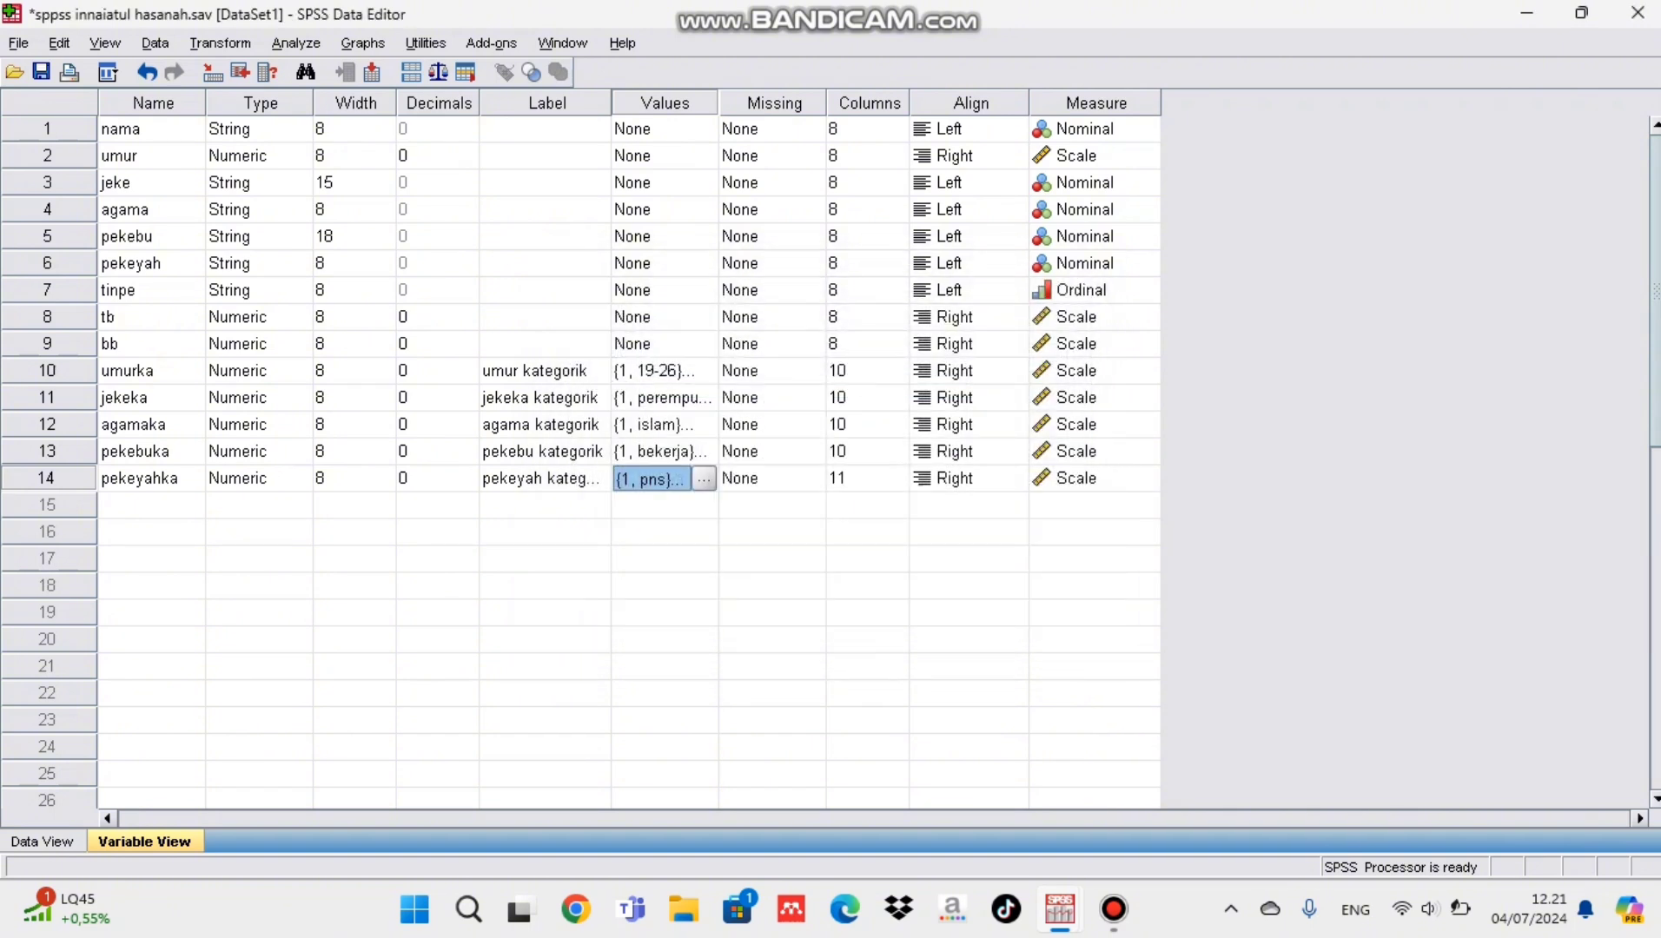
Step: Start a Frequencies analysis with pekeyah kategorik as its variable
{"action": "left_click", "coordinate": [295, 43]}
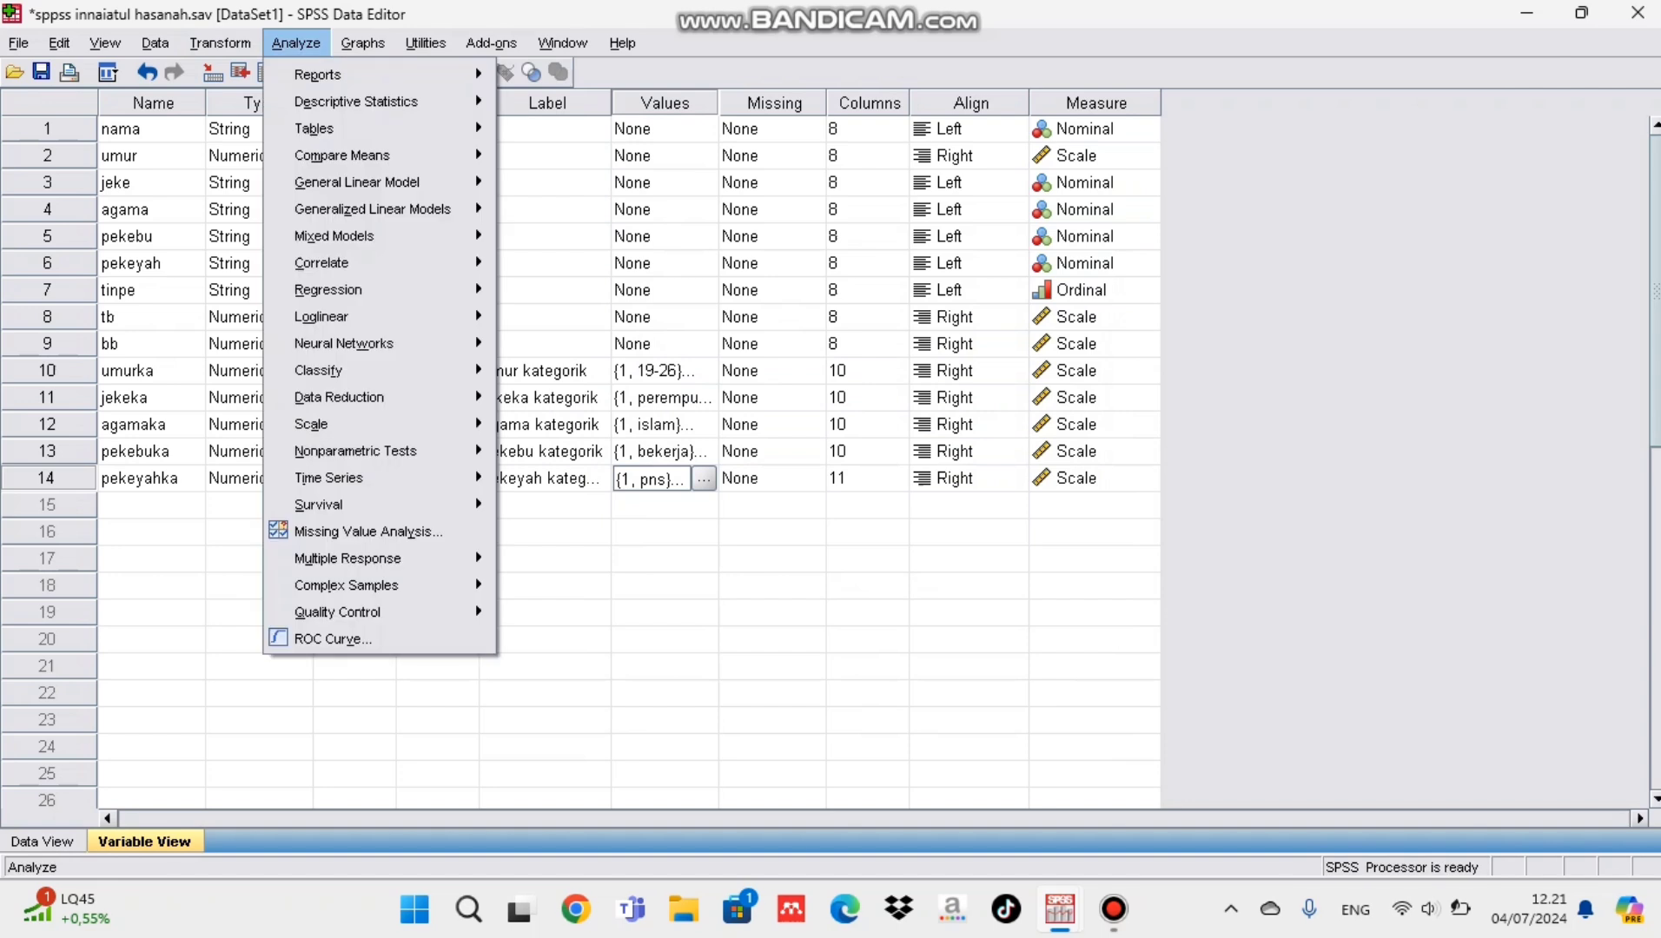
{"action": "mouse_move", "coordinate": [356, 101]}
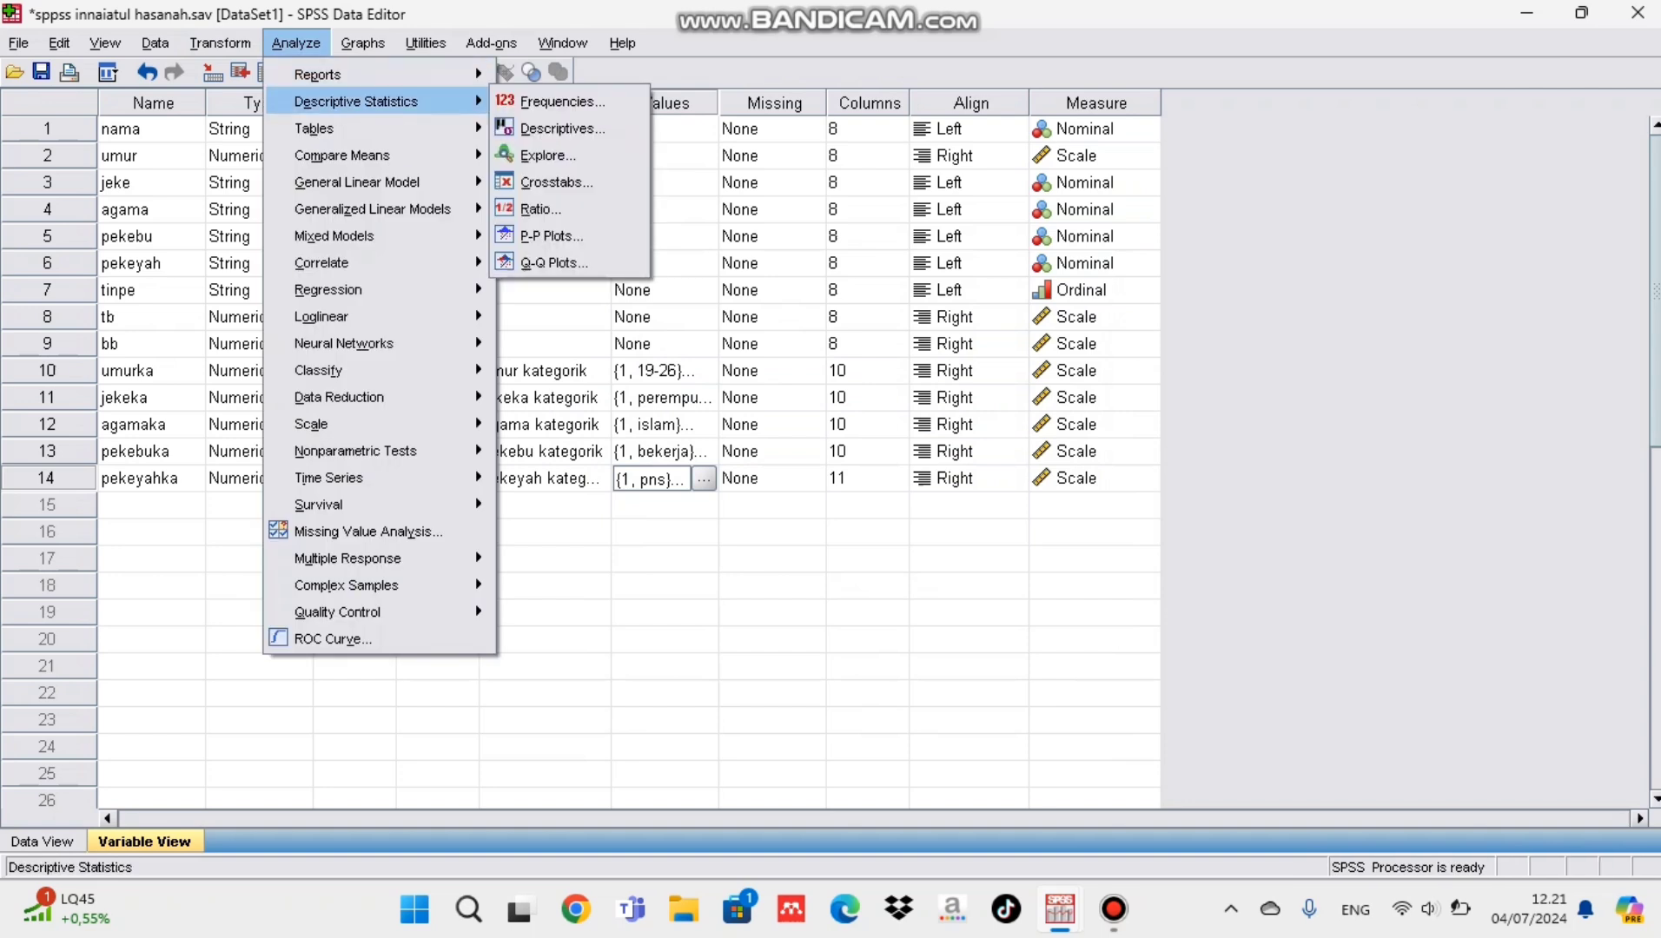
{"action": "left_click", "coordinate": [556, 101]}
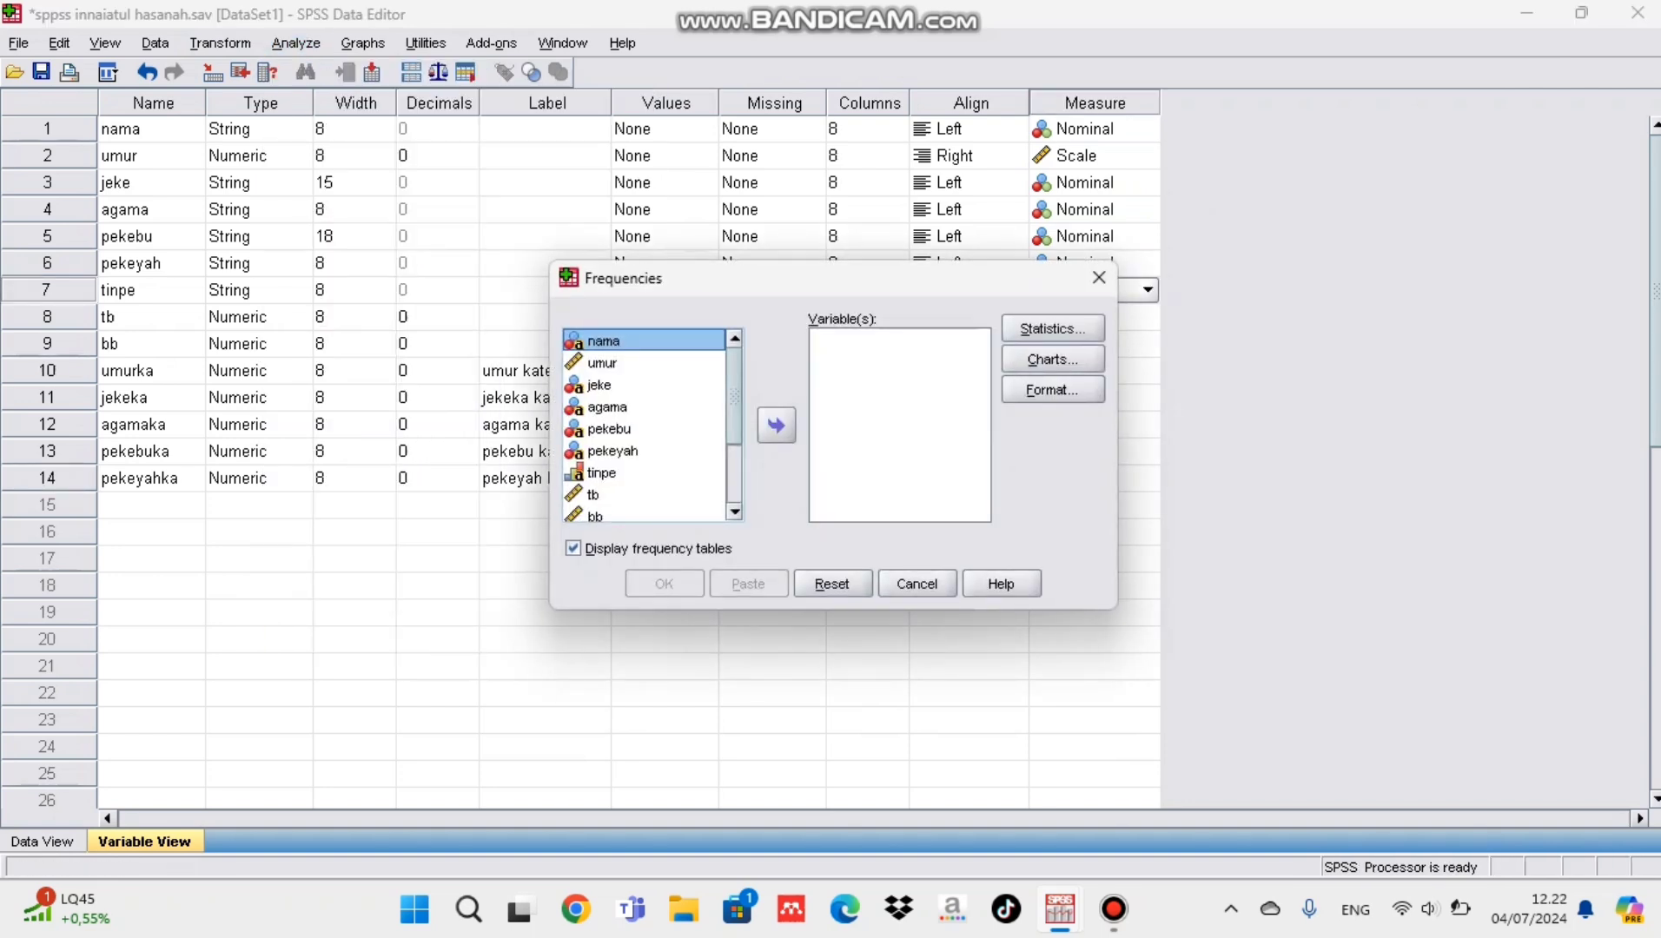
{"action": "scroll", "coordinate": [643, 426], "scroll_direction": "down", "scroll_amount": 2}
{"action": "left_click", "coordinate": [654, 512]}
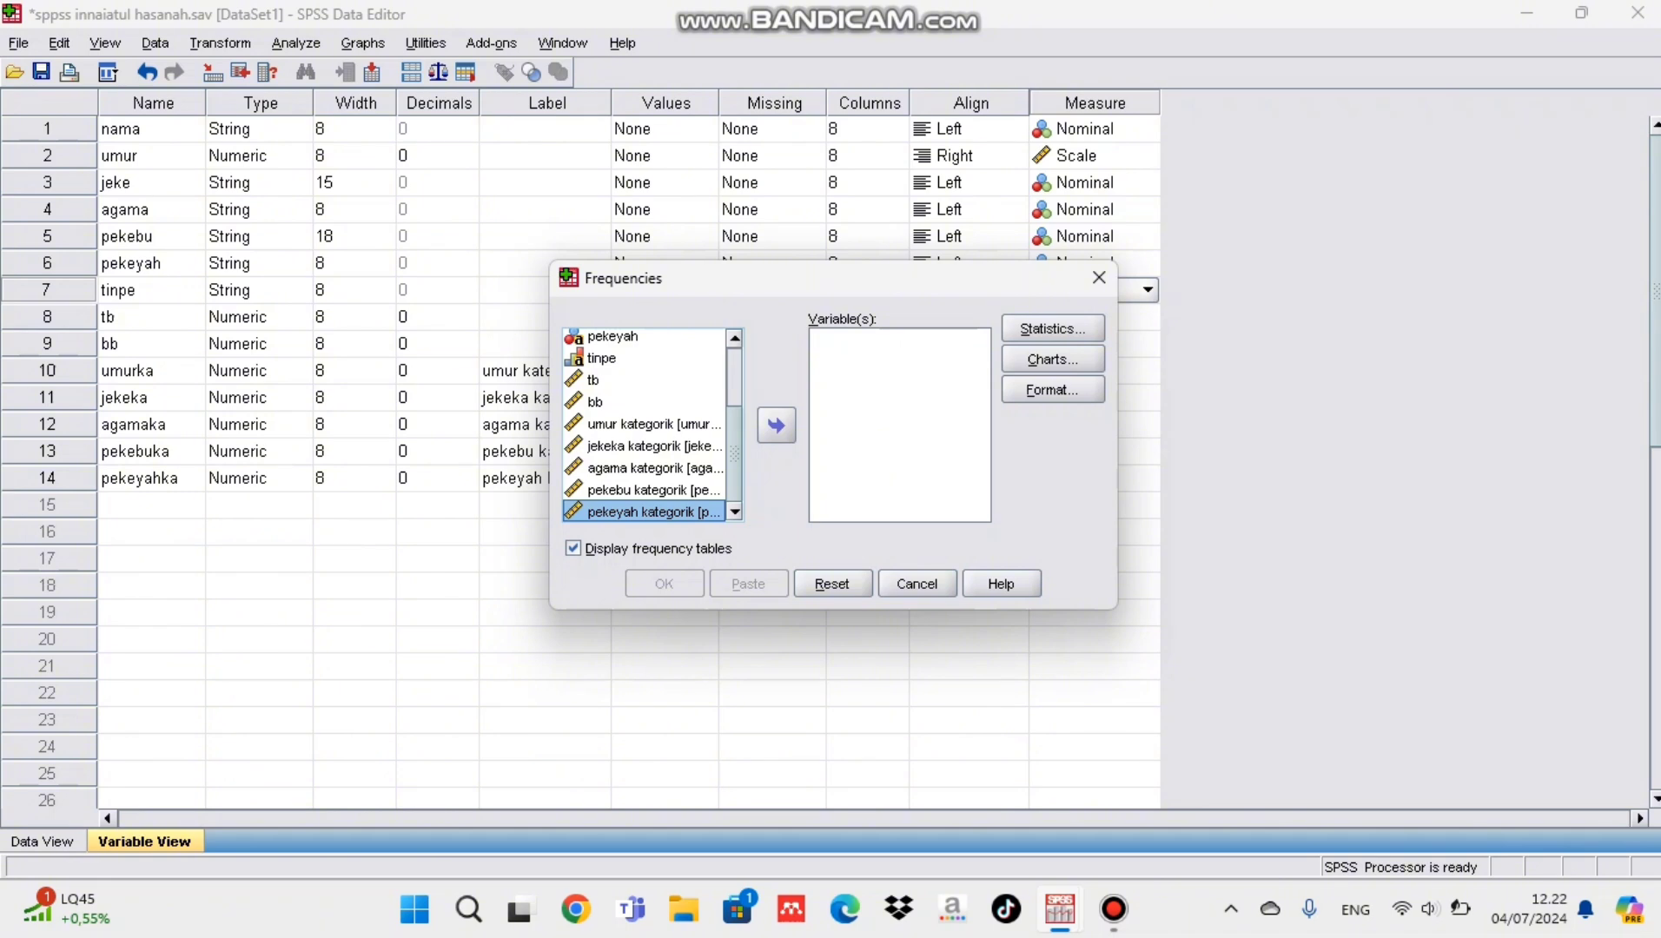
{"action": "left_click", "coordinate": [776, 425]}
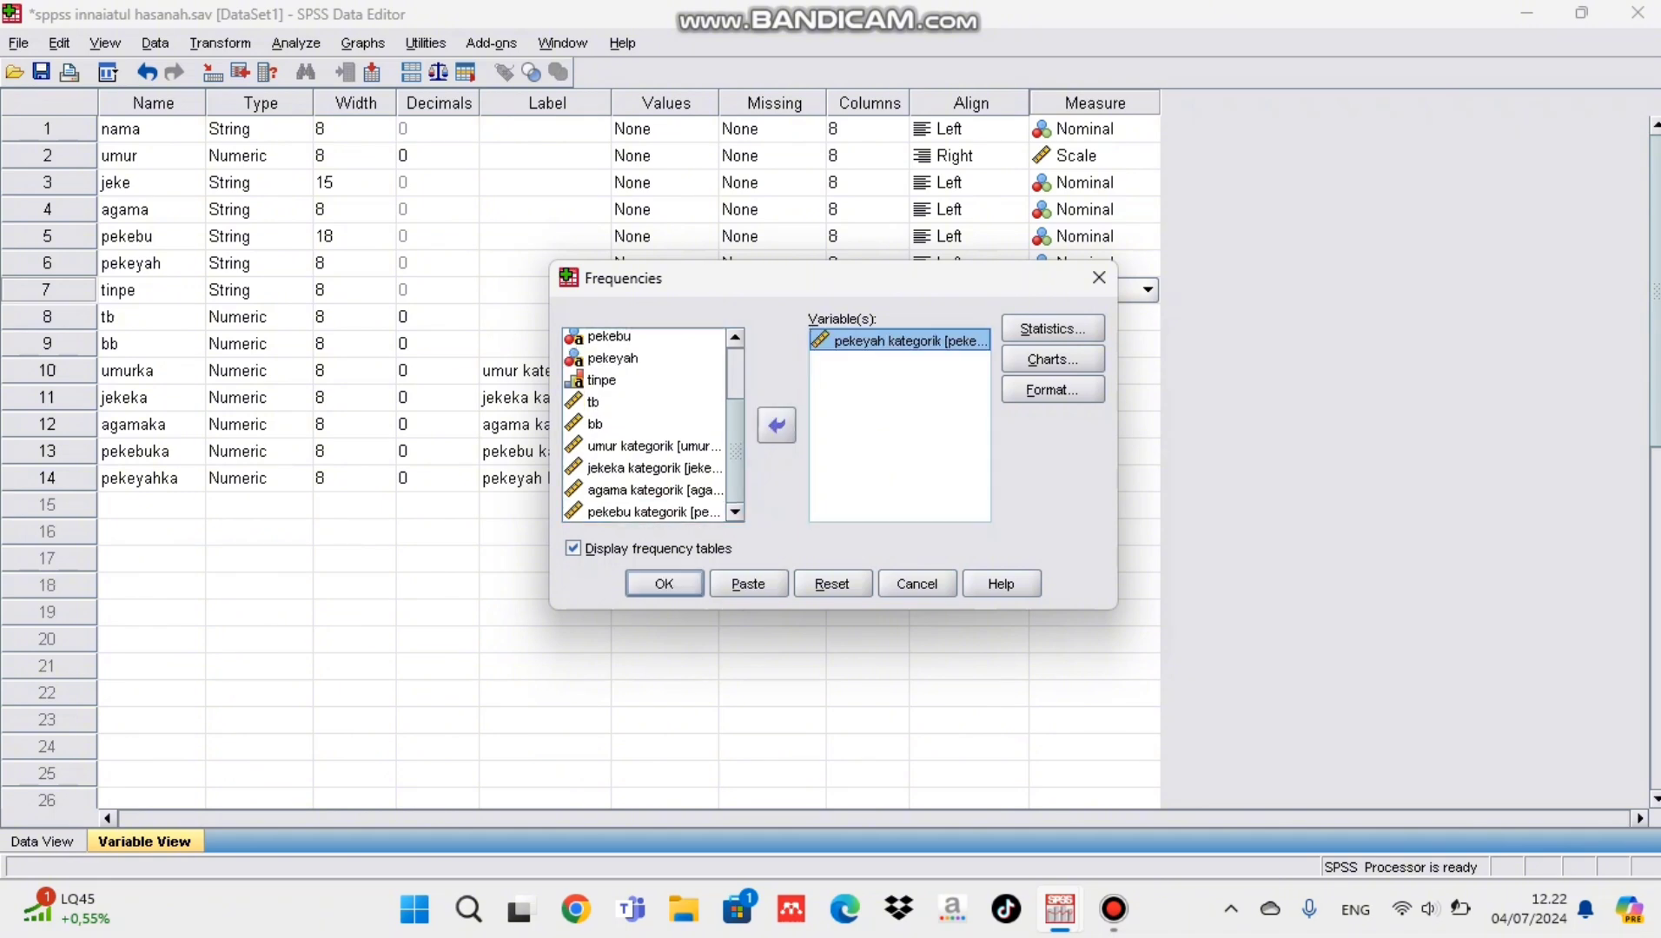
Step: Include the mean and median statistics in the pekeyah kategorik frequency analysis
{"action": "left_click", "coordinate": [1053, 329]}
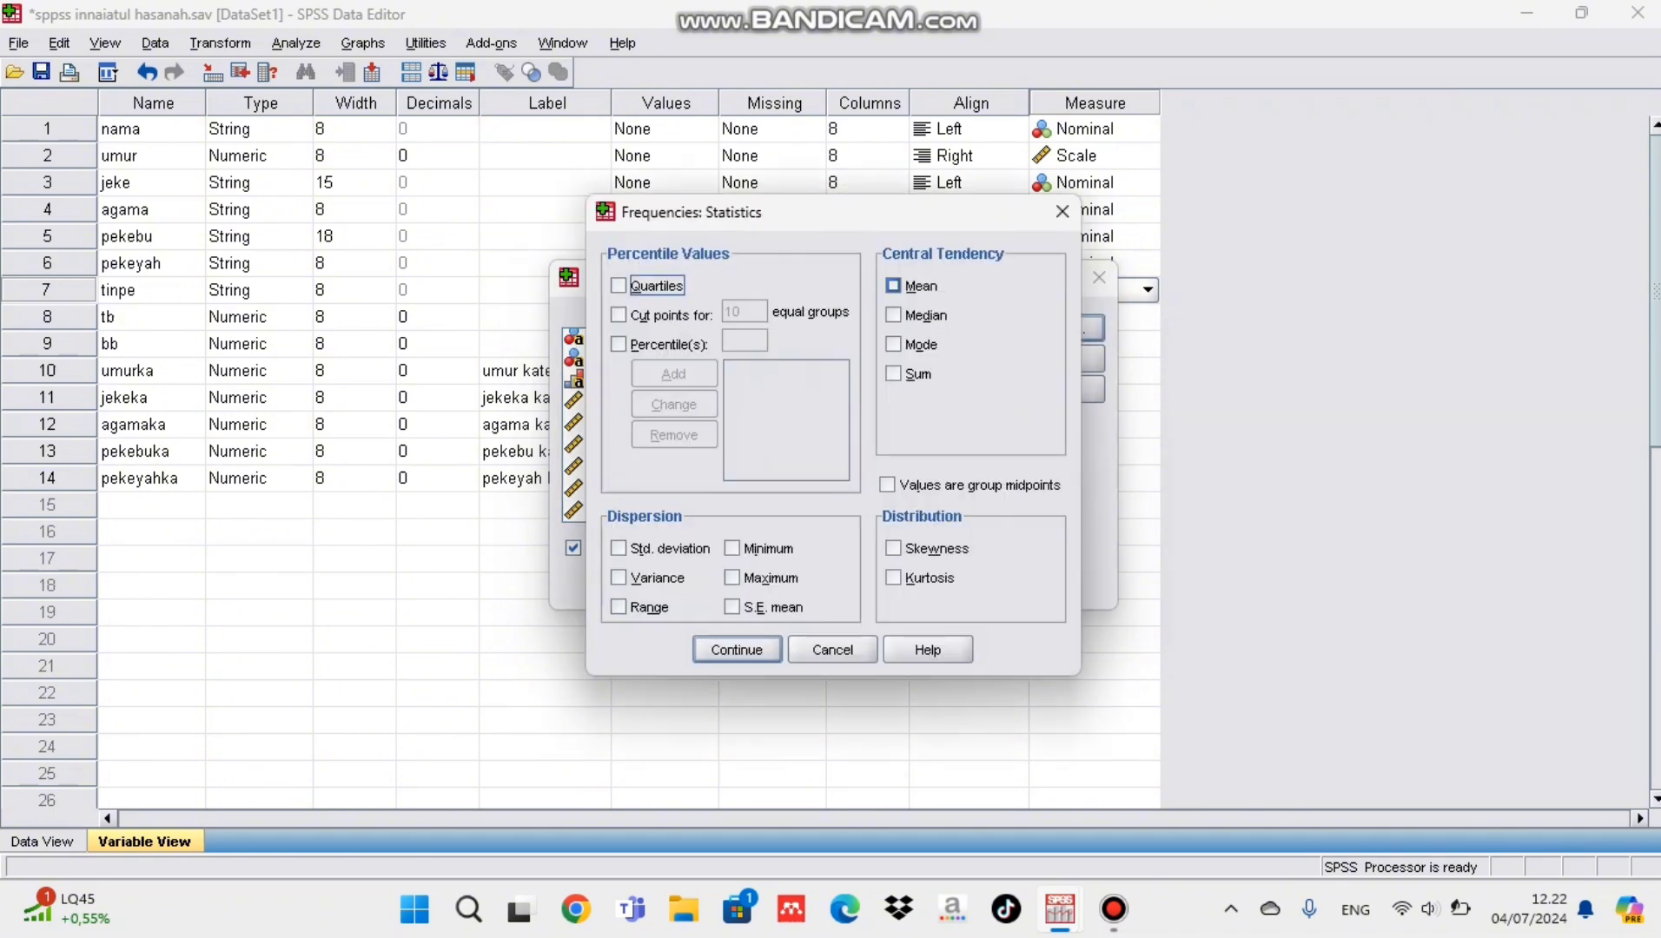
{"action": "left_click", "coordinate": [893, 286]}
{"action": "left_click", "coordinate": [893, 316]}
{"action": "left_click", "coordinate": [737, 649]}
Step: Choose a pie chart with percentages as chart values and run the pekeyah kategorik frequencies
{"action": "left_click", "coordinate": [1053, 359]}
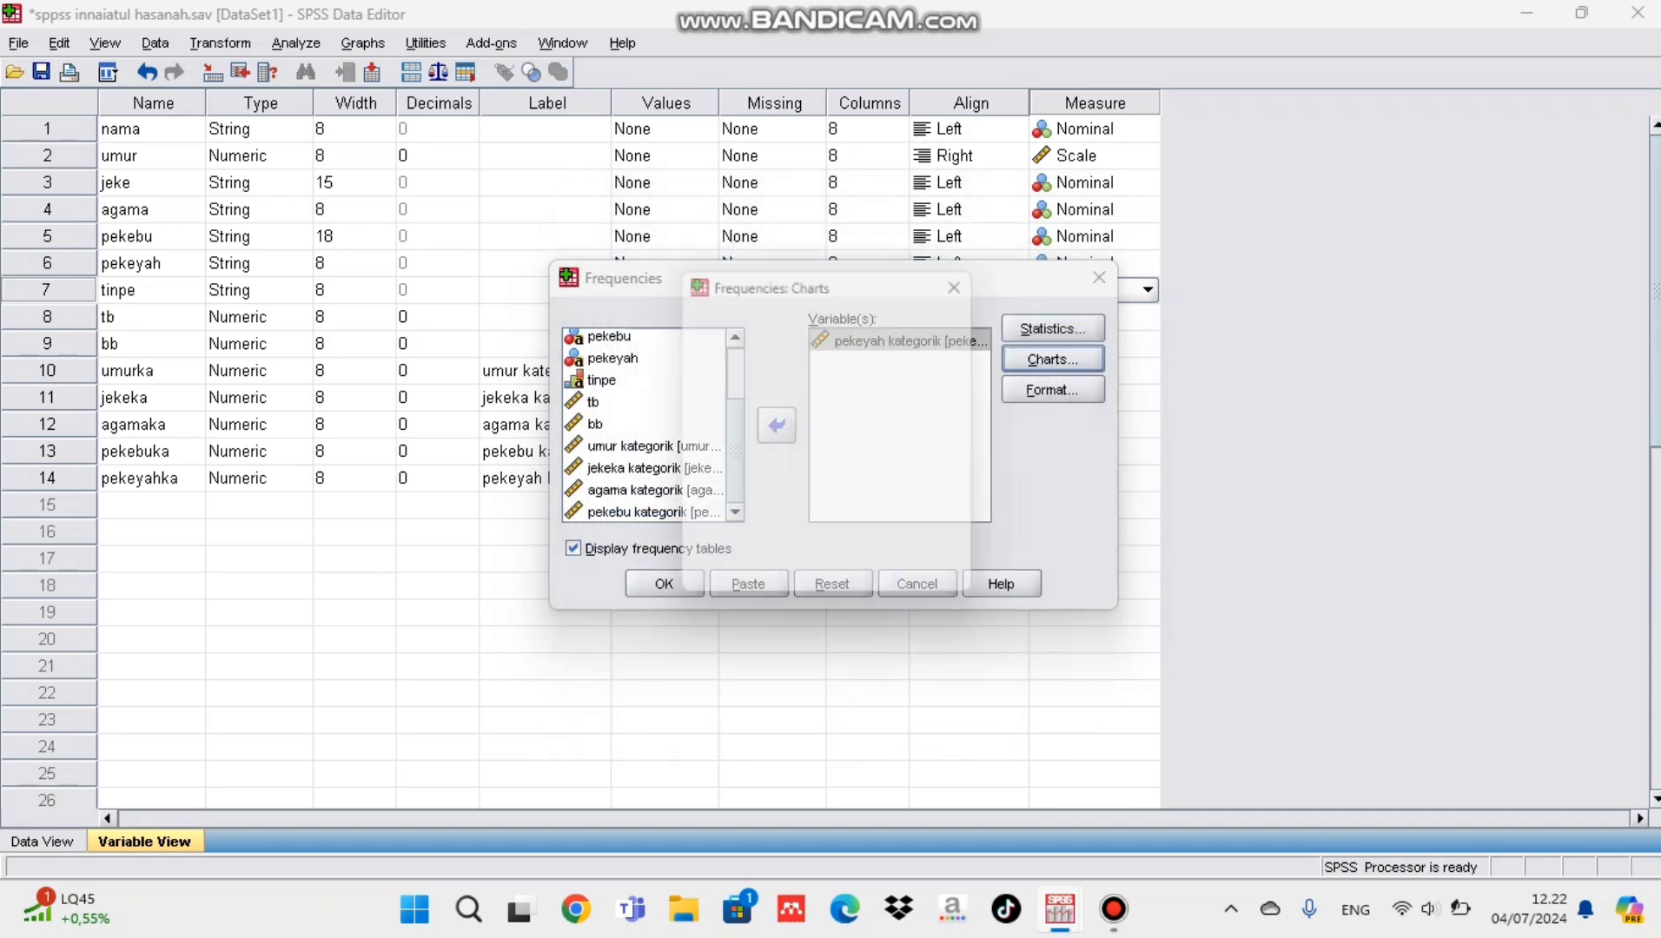
{"action": "left_click", "coordinate": [708, 410]}
{"action": "left_click", "coordinate": [815, 540]}
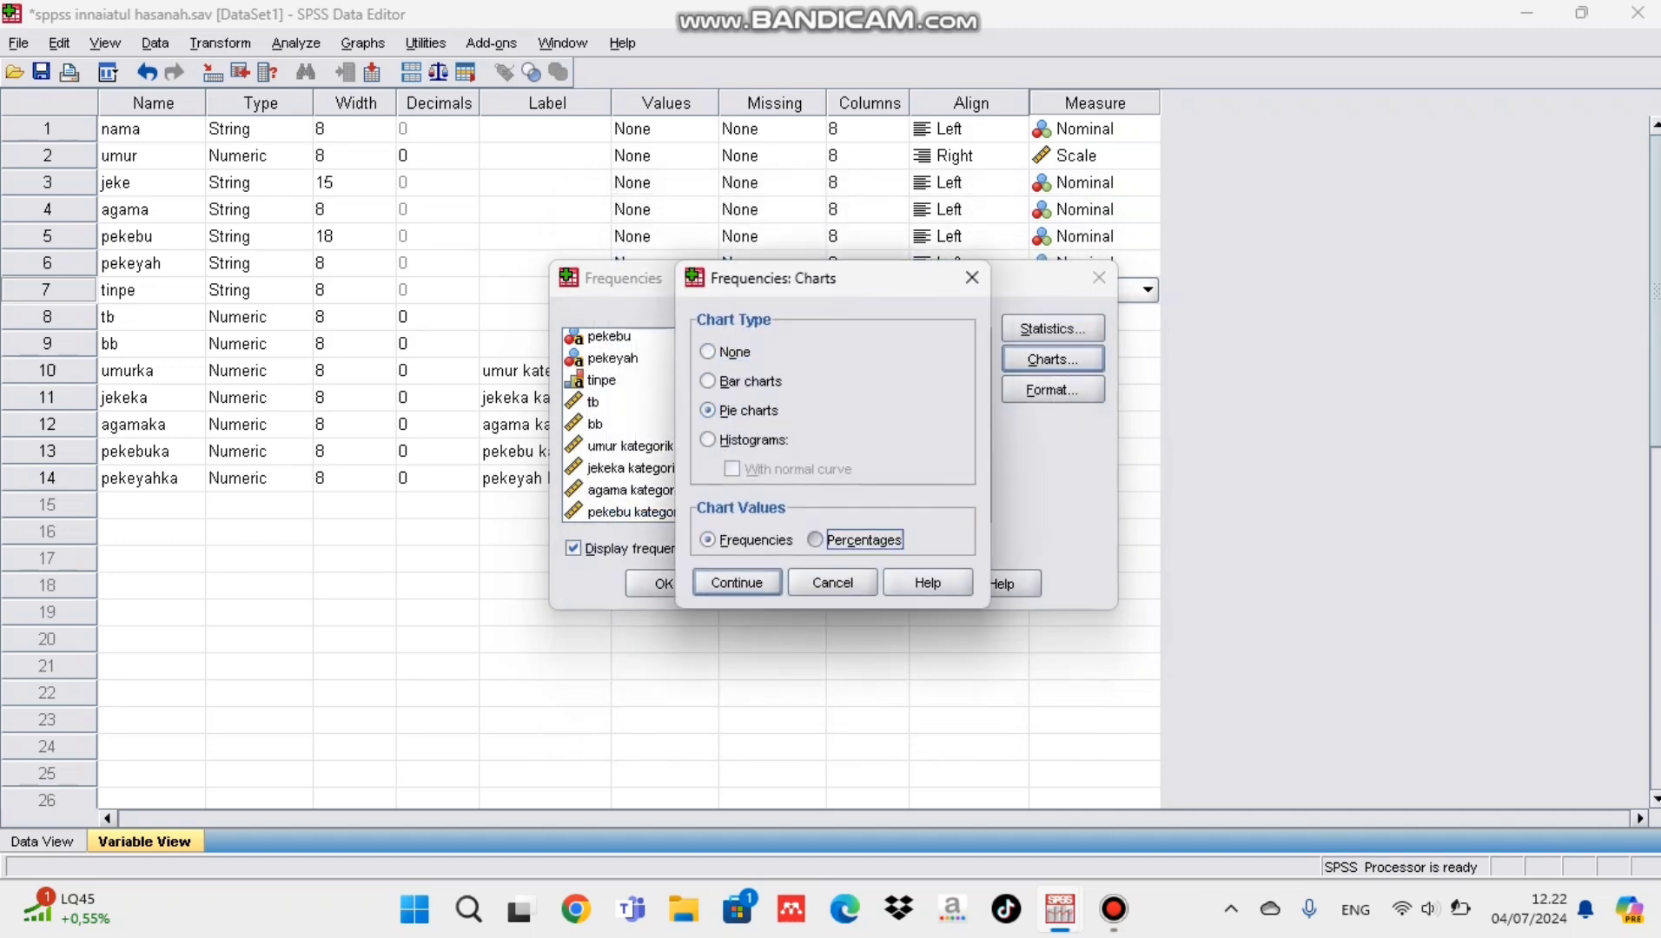
{"action": "left_click", "coordinate": [737, 582]}
{"action": "left_click", "coordinate": [663, 584]}
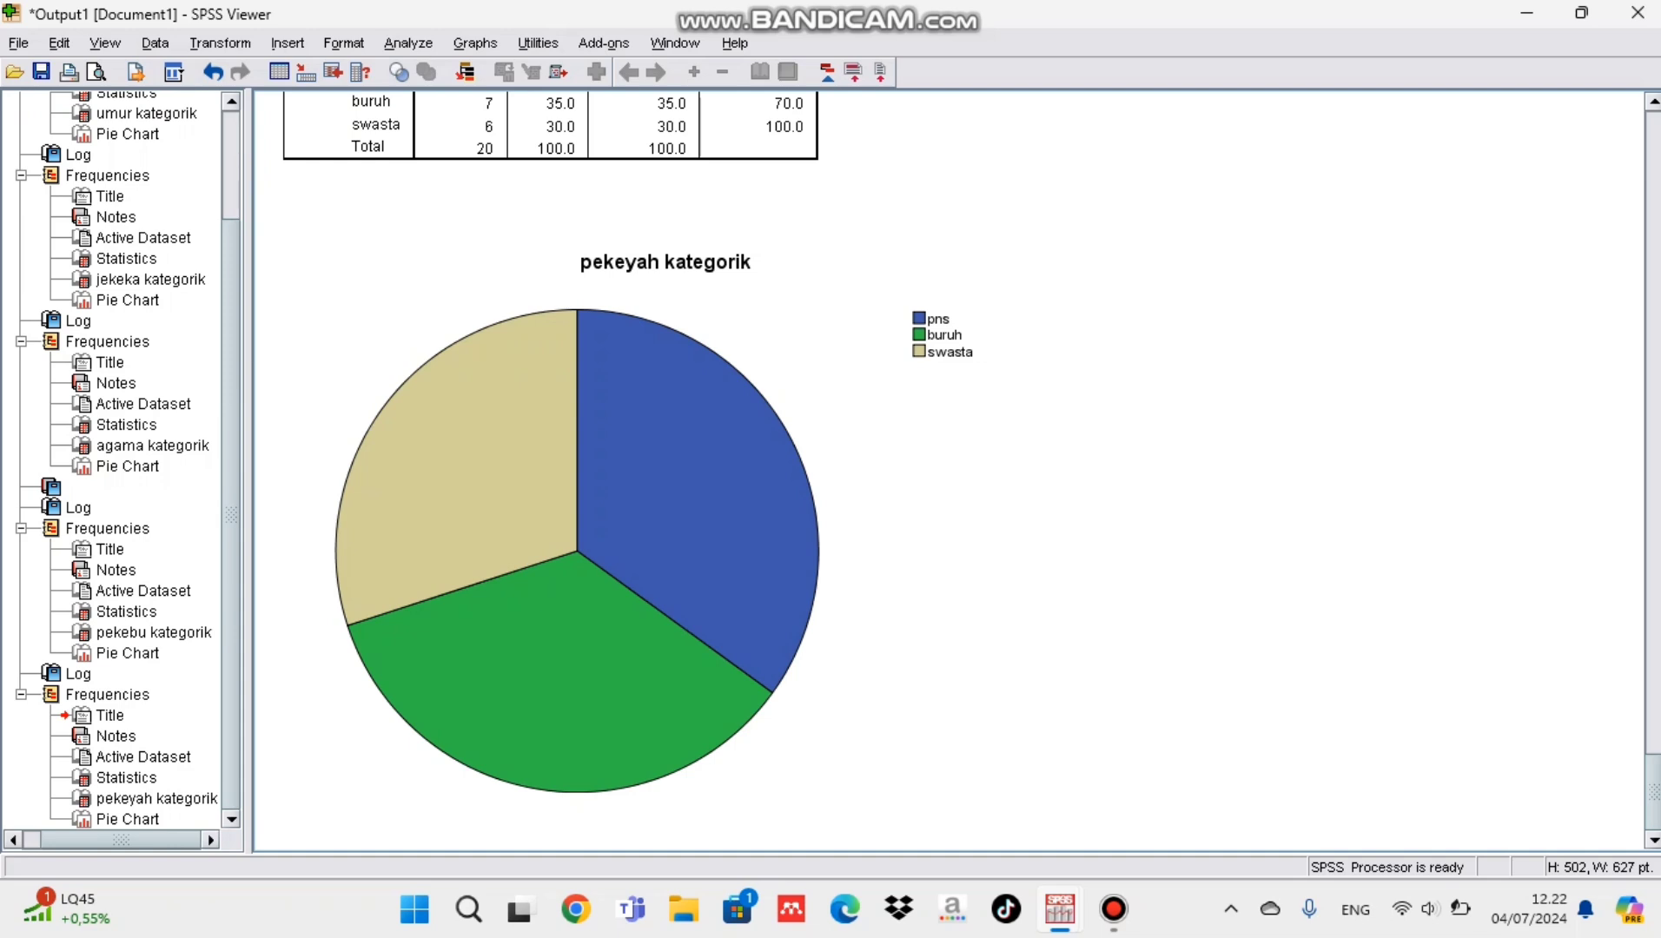
Step: Show percent data labels on the slices of the pekeyah kategorik pie chart and finish editing the chart
{"action": "double_click", "coordinate": [645, 498]}
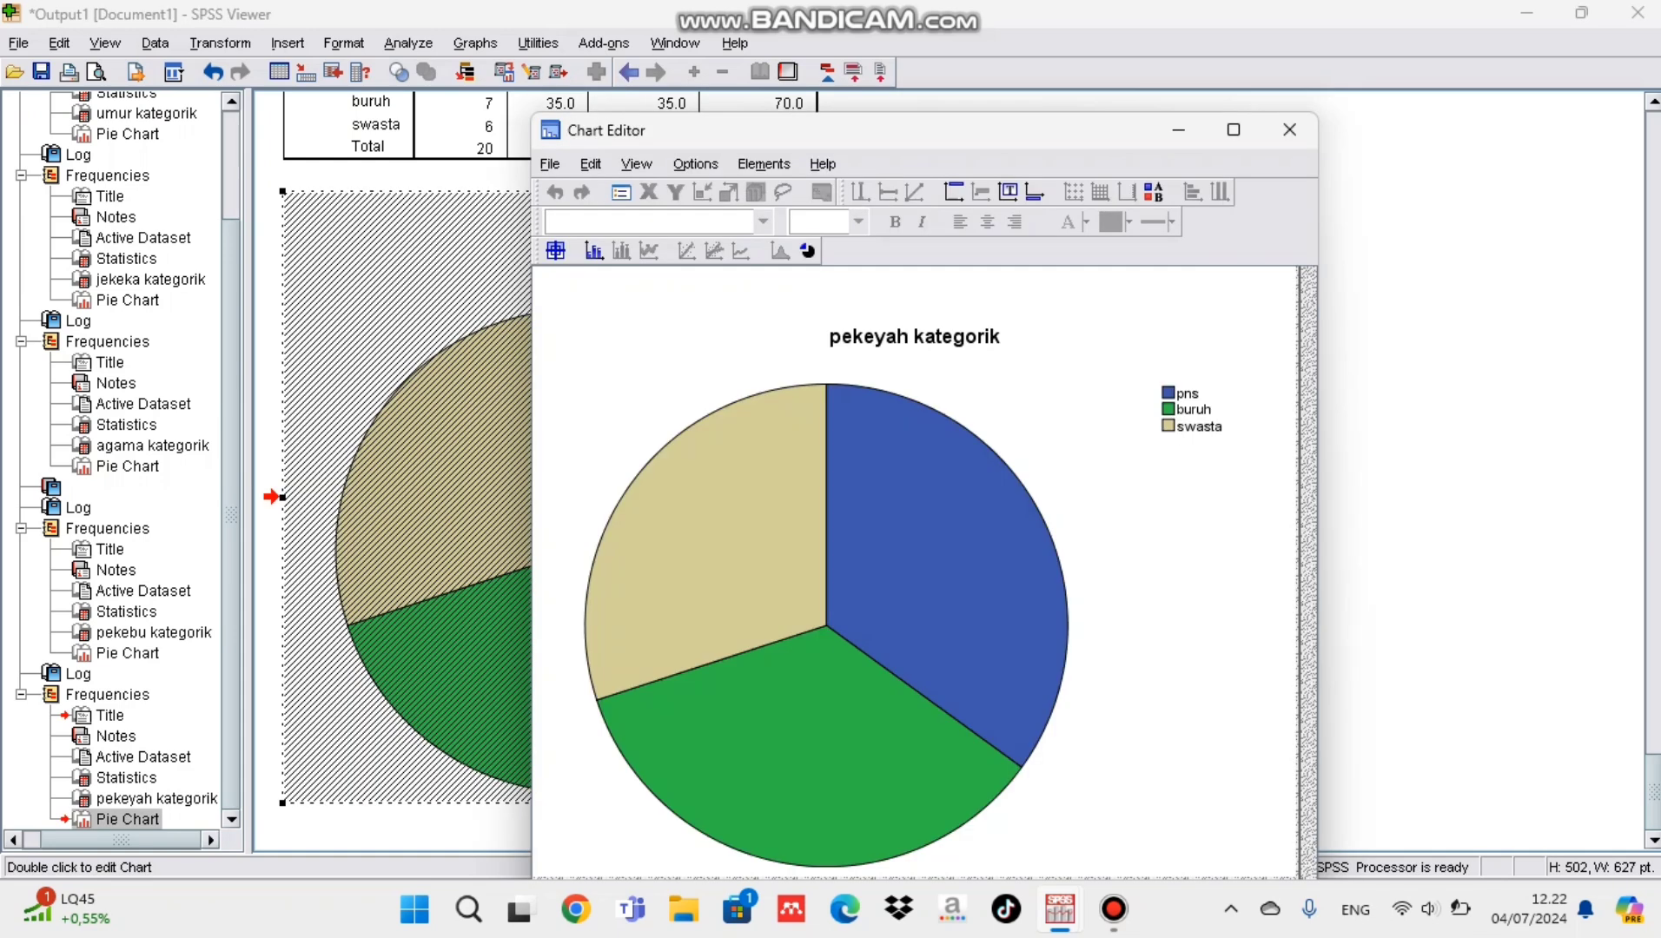
{"action": "left_click", "coordinate": [763, 165]}
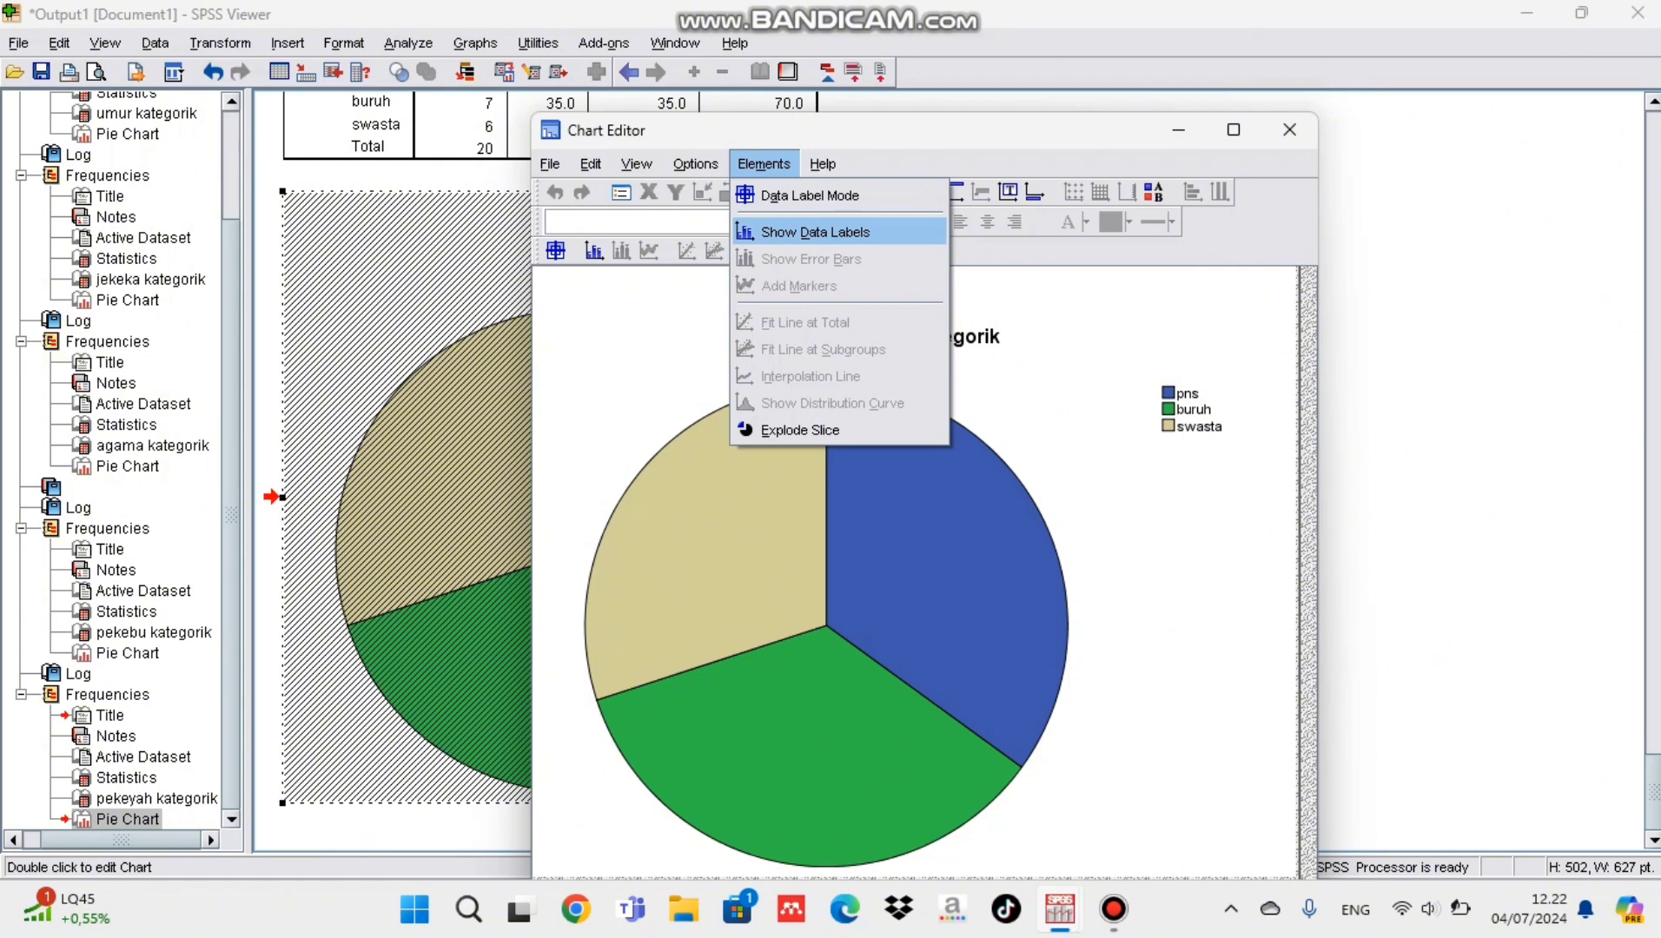
{"action": "left_click", "coordinate": [815, 232]}
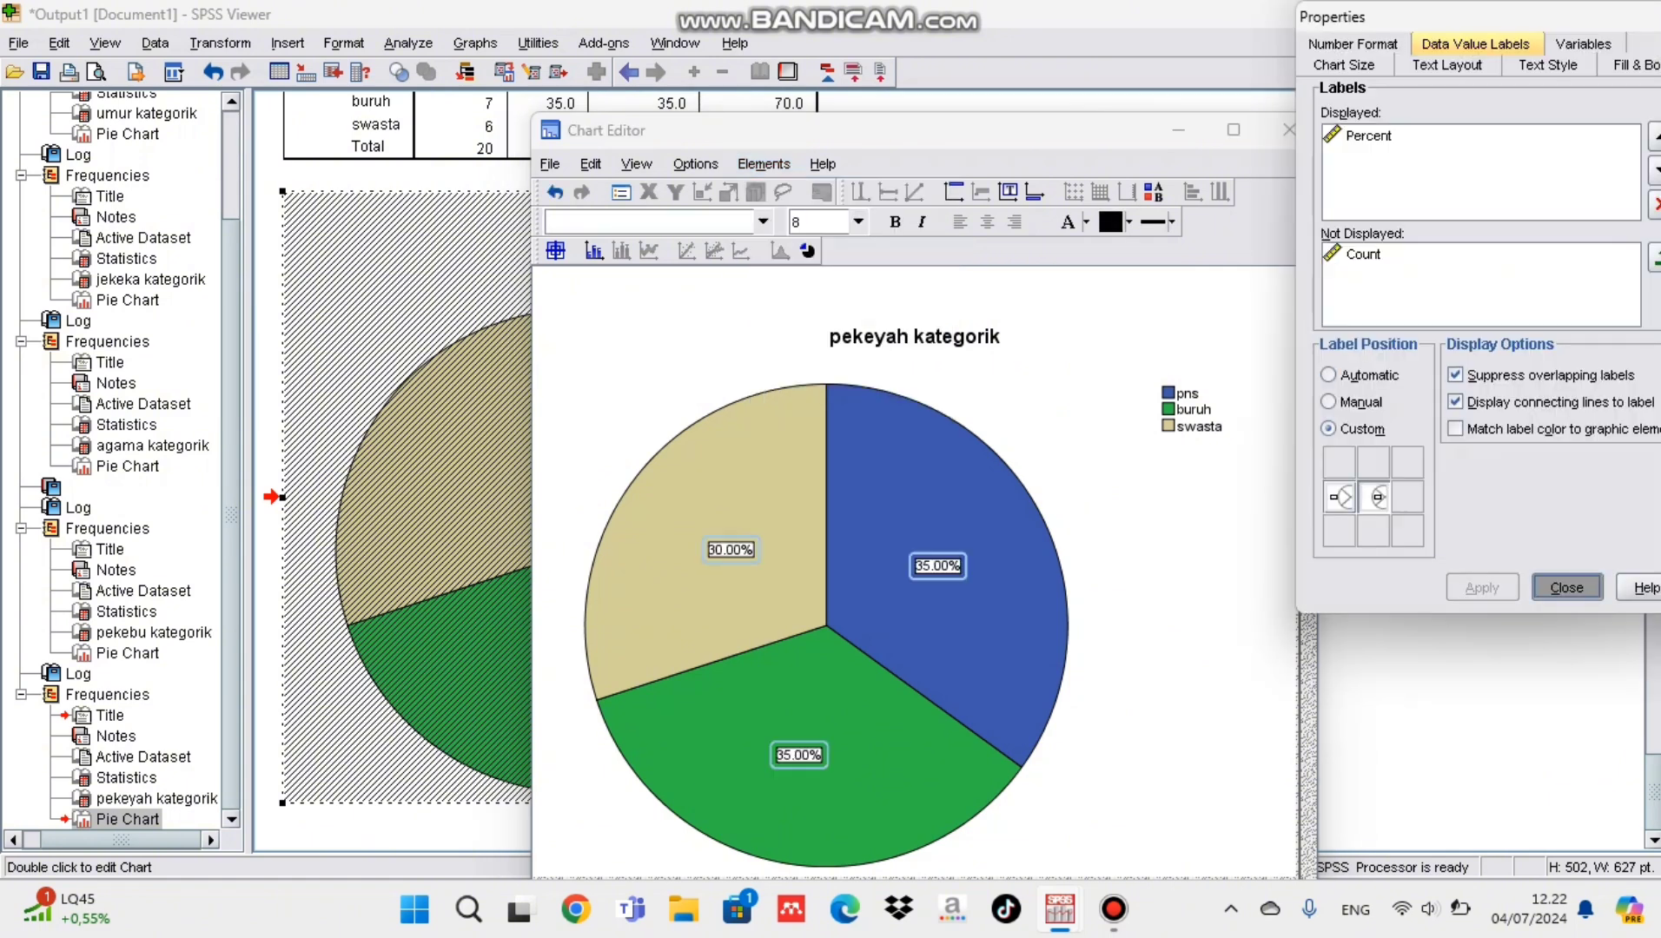
{"action": "left_click", "coordinate": [1566, 588]}
{"action": "left_click", "coordinate": [1289, 129]}
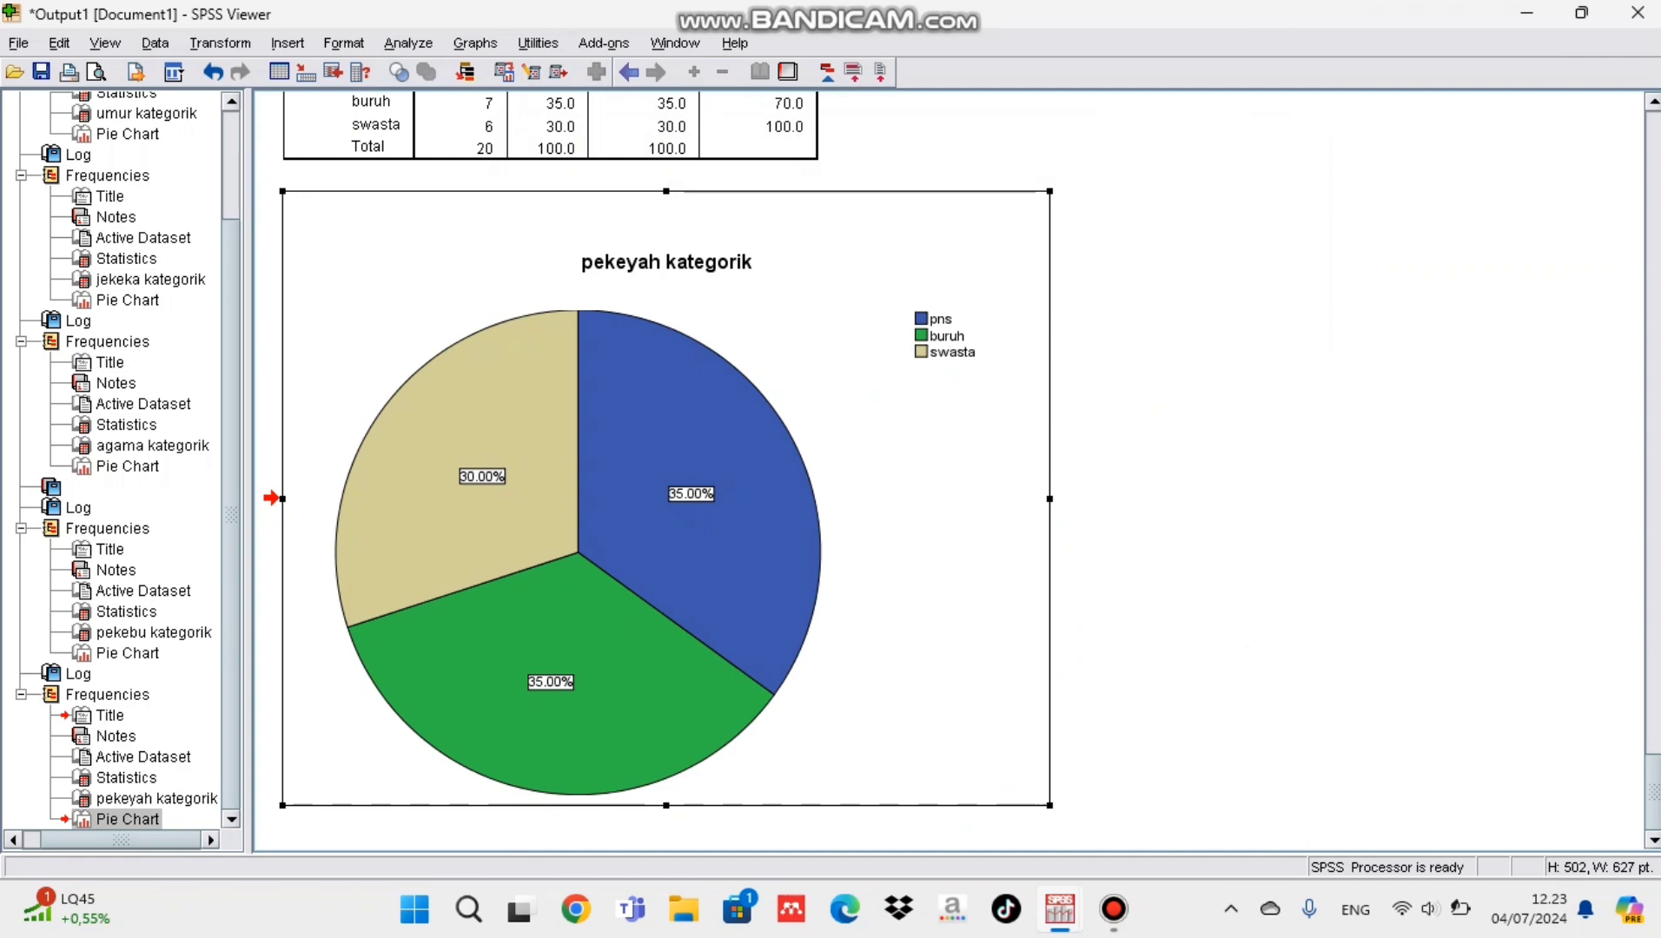
Step: Return to the Data Editor and start recoding tinpe into a different variable
{"action": "mouse_move", "coordinate": [1060, 909]}
{"action": "left_click", "coordinate": [1202, 777]}
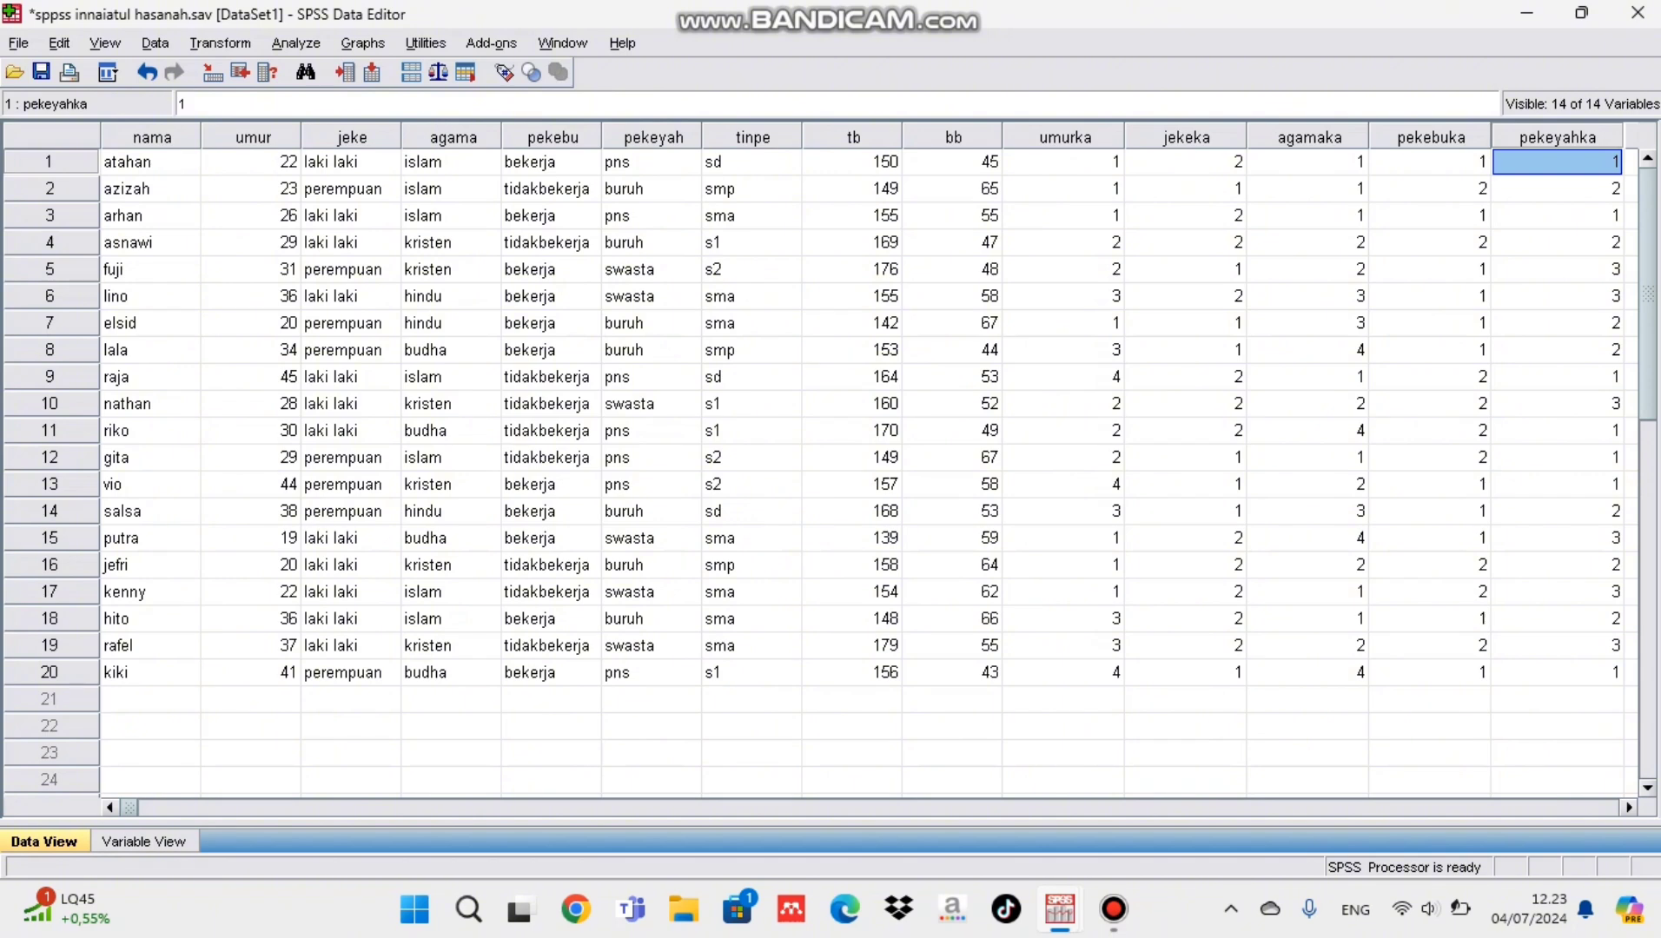
{"action": "left_click", "coordinate": [751, 163]}
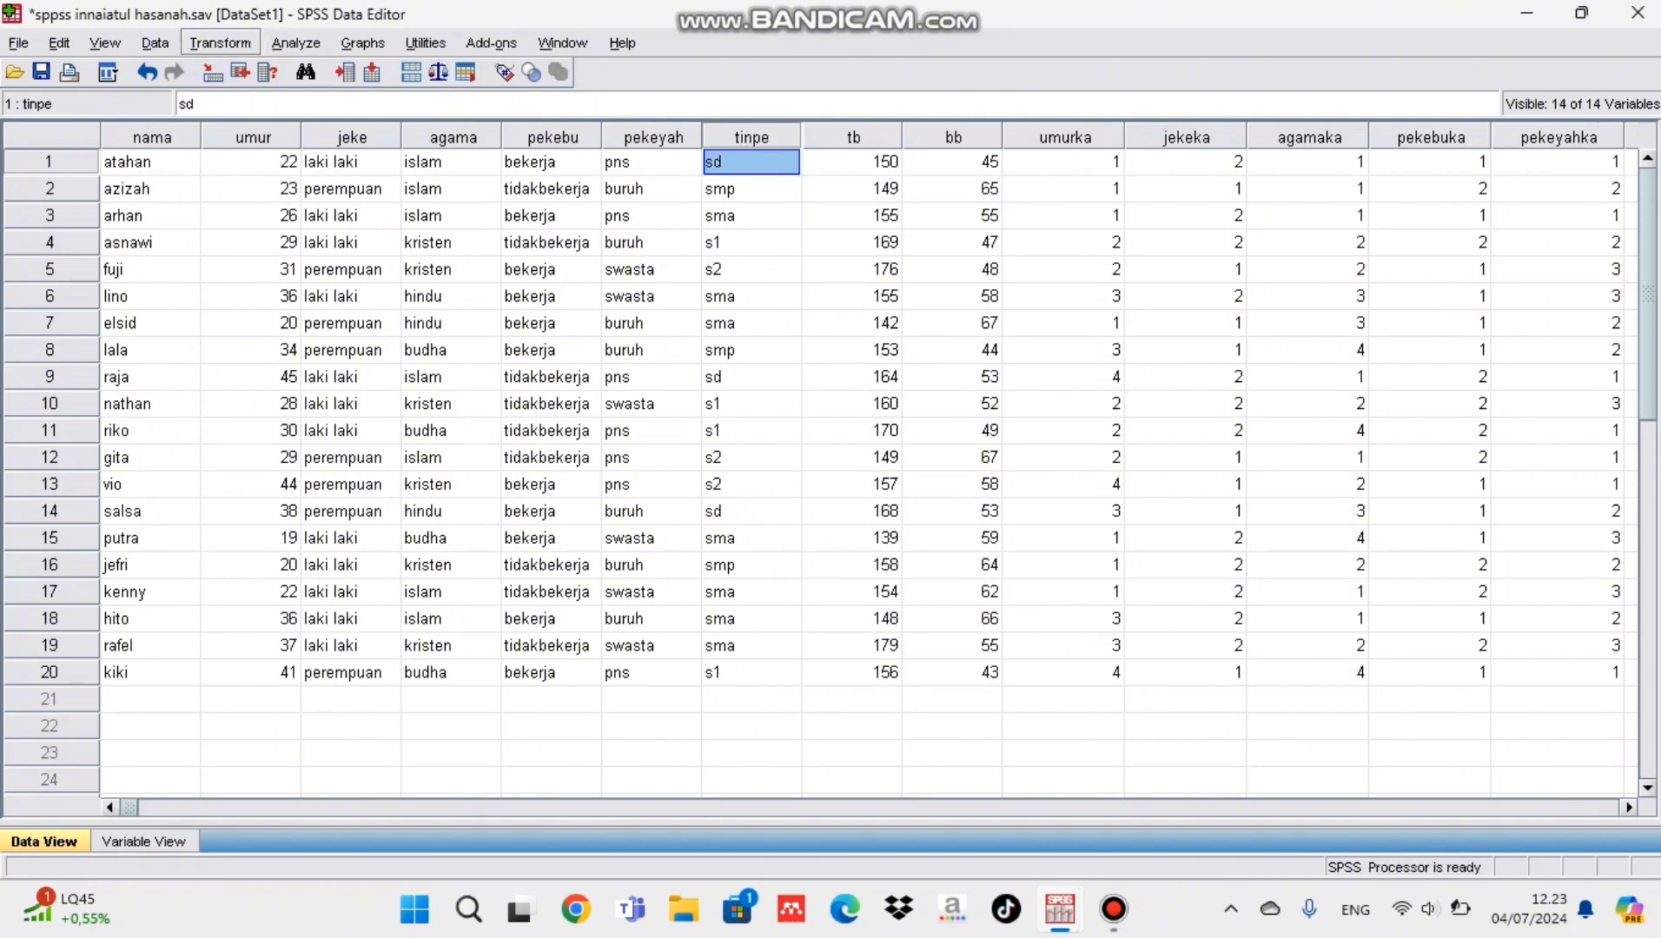
{"action": "left_click", "coordinate": [220, 43]}
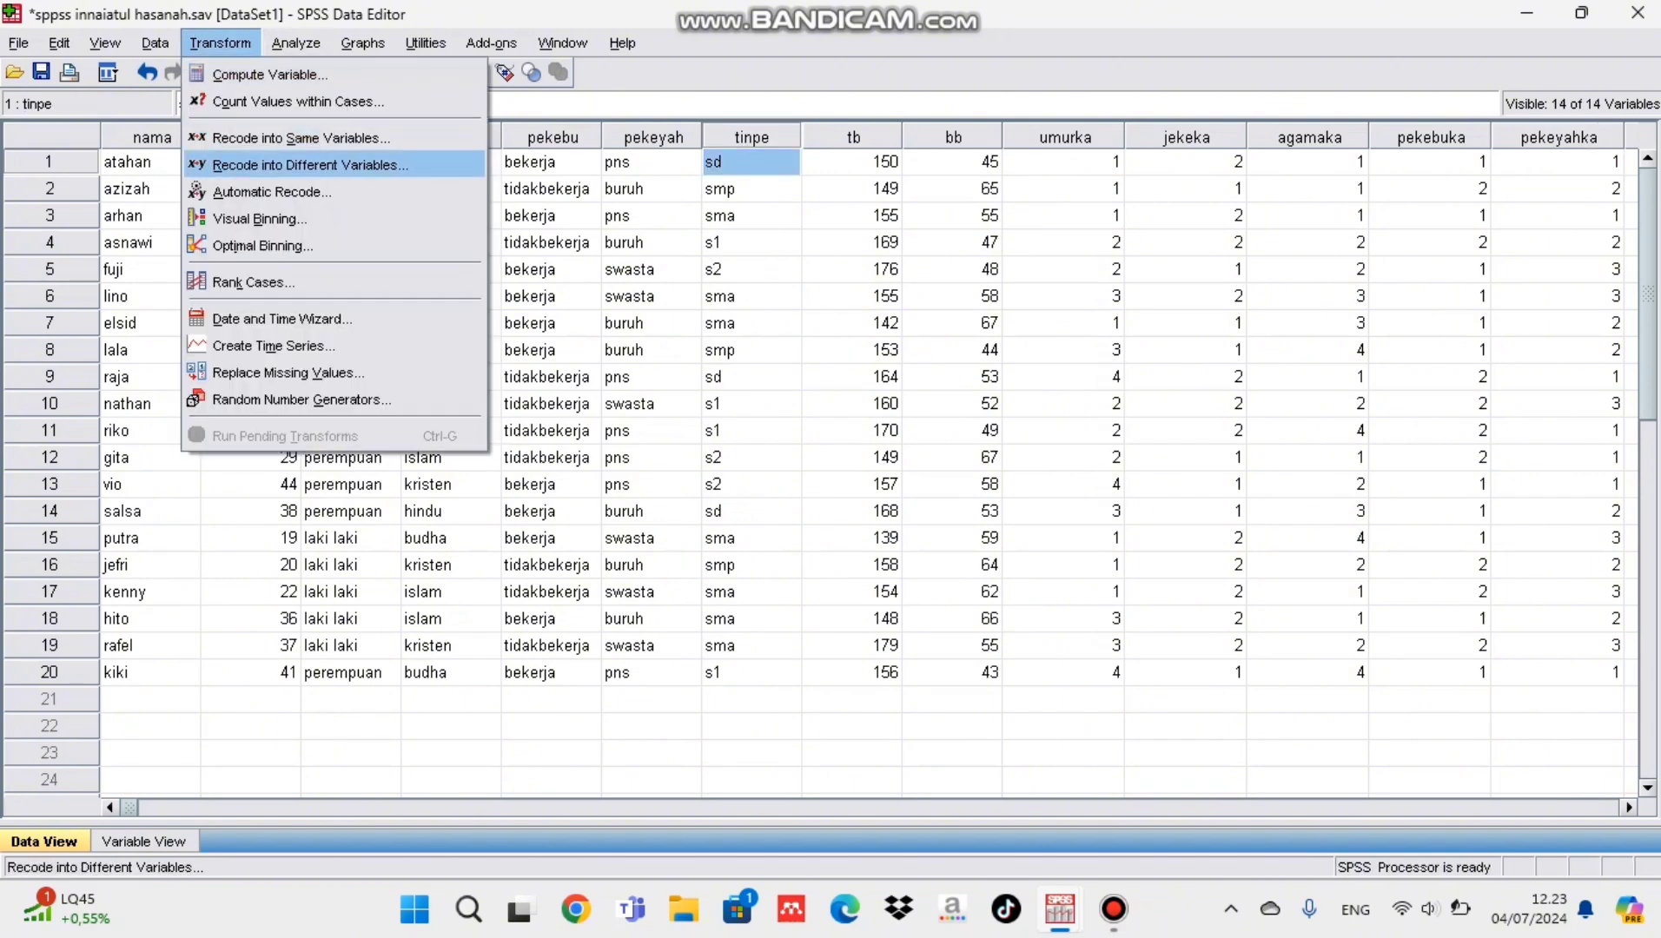
{"action": "left_click", "coordinate": [310, 165]}
{"action": "left_click", "coordinate": [529, 434]}
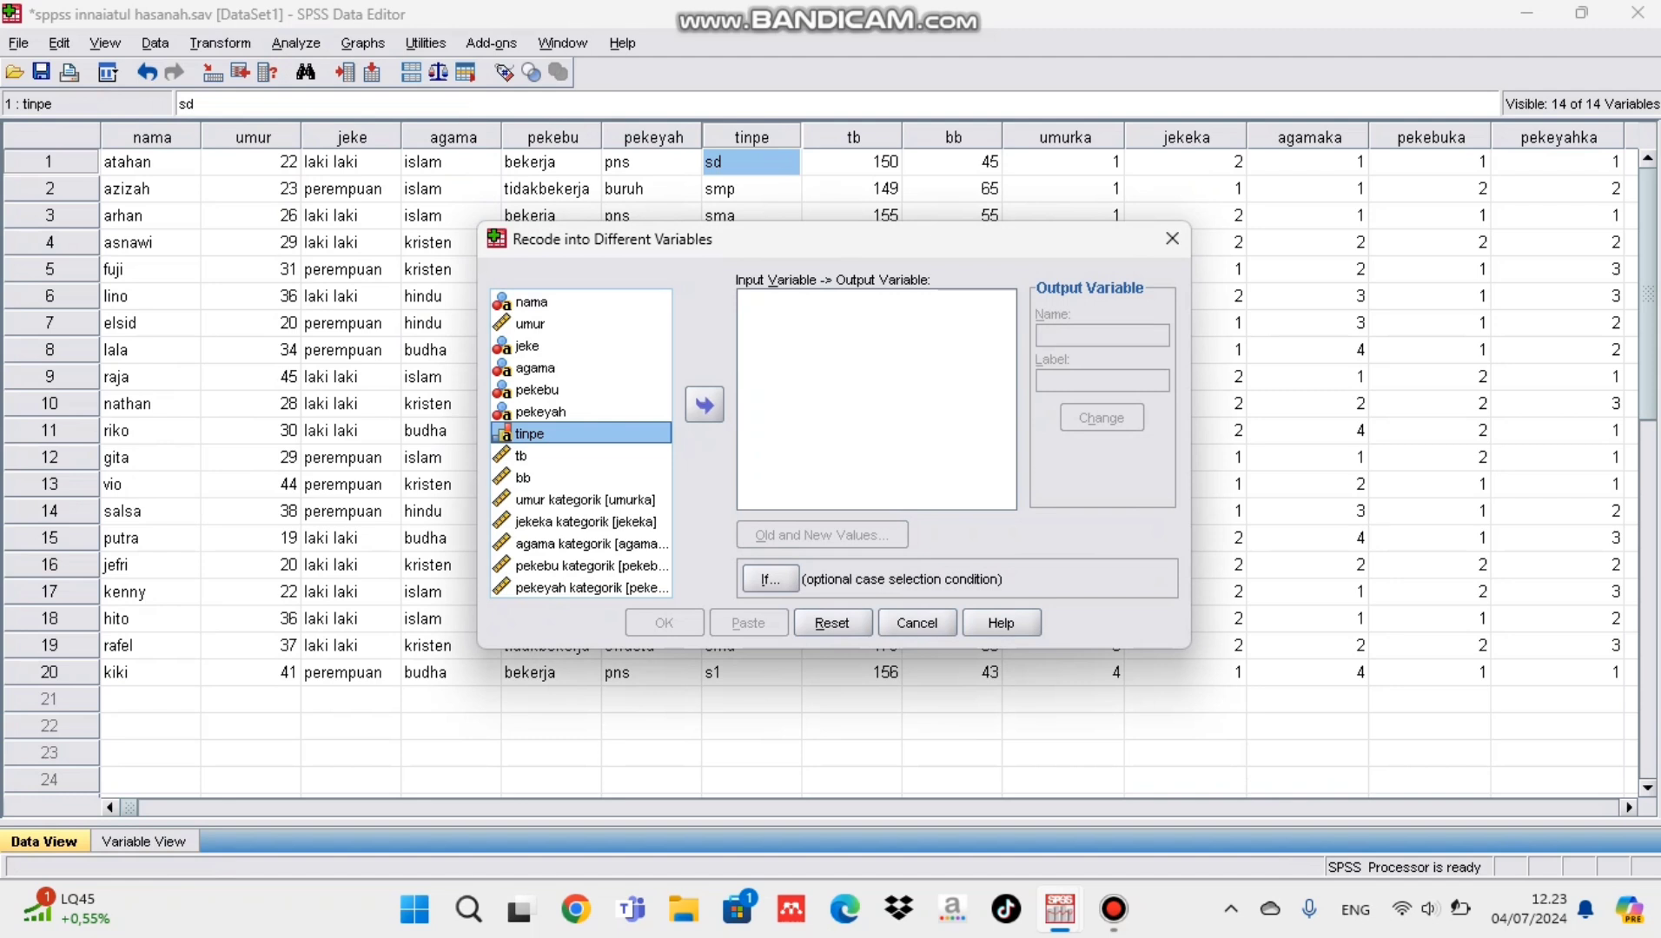
{"action": "left_click", "coordinate": [705, 405]}
Step: Name the output variable tinpeka and give it the label "tinpeka kategorik"
{"action": "left_click", "coordinate": [1101, 336]}
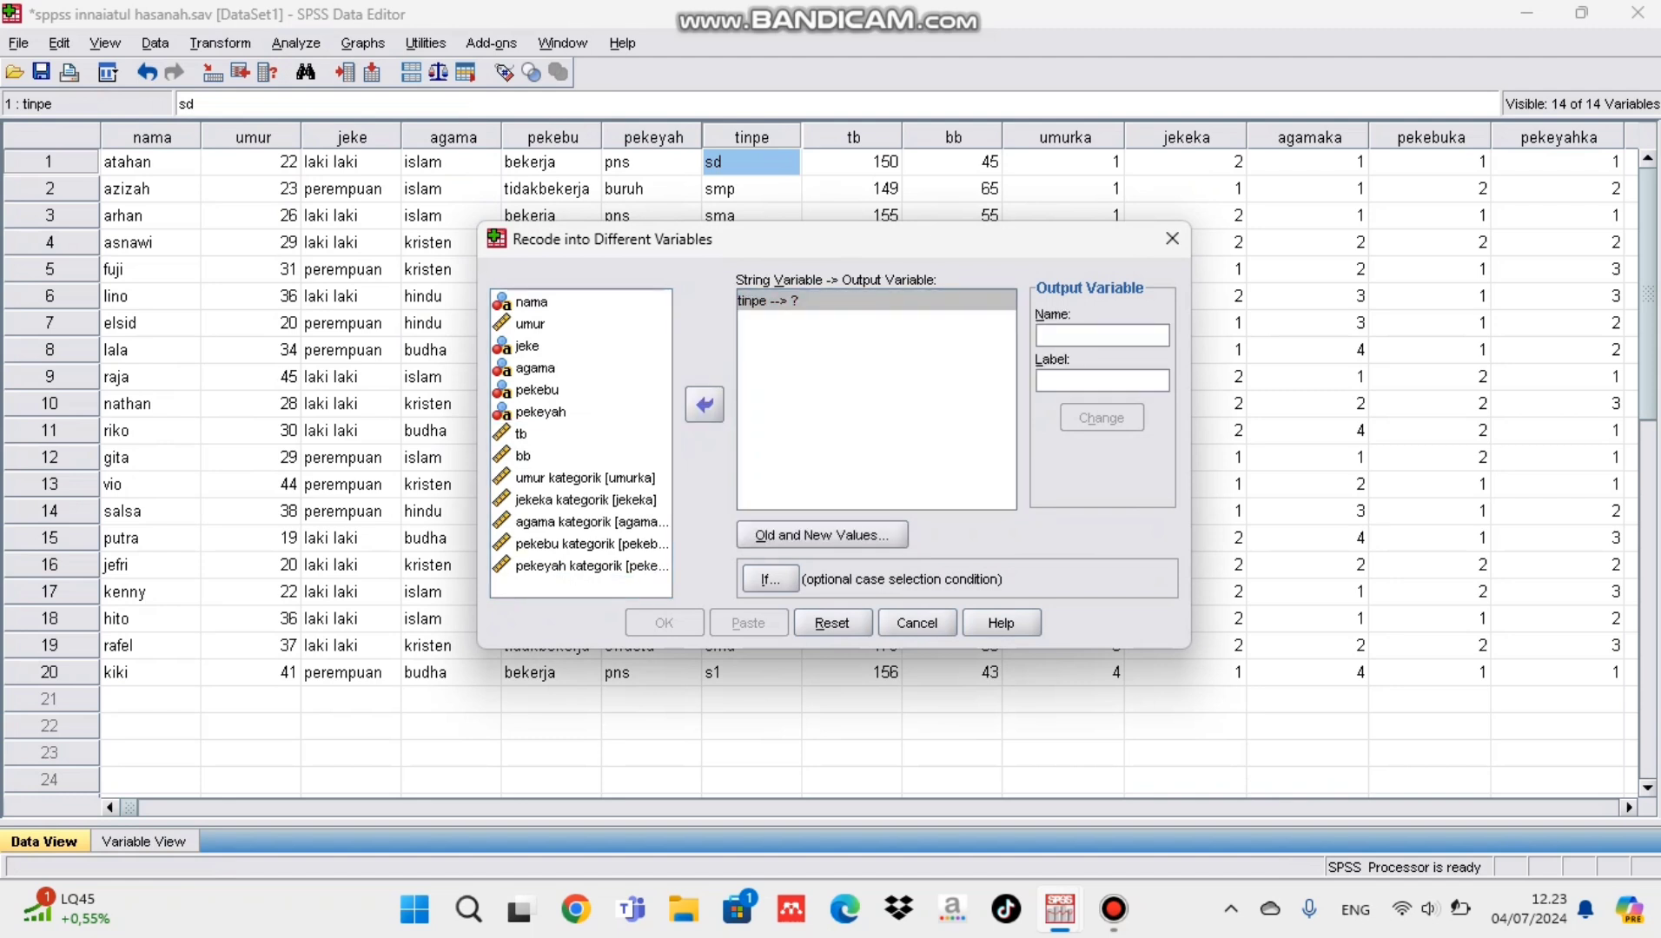
{"action": "type", "text": "tinpeka"}
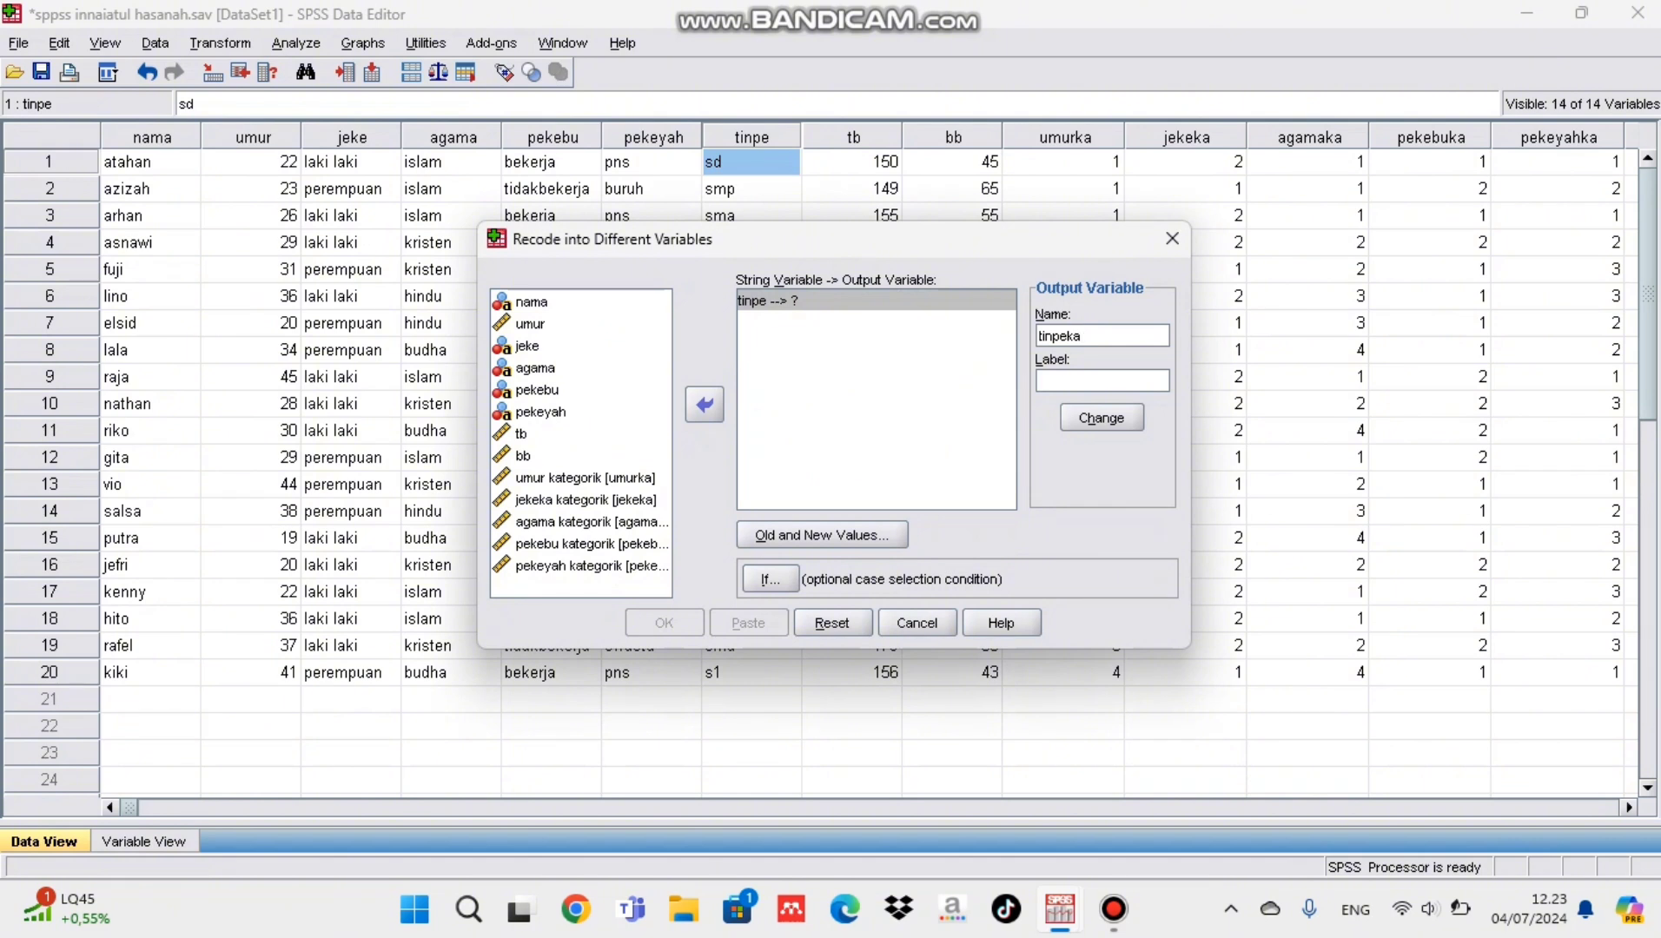
{"action": "key", "text": "Tab"}
{"action": "type", "text": "tinpeka kart"}
{"action": "key", "text": "BackSpace"}
{"action": "key", "text": "BackSpace"}
{"action": "type", "text": "tegorik"}
Step: Define the first tinpe recode rules: sd as 1 and smp as 2
{"action": "key", "text": "alt+o"}
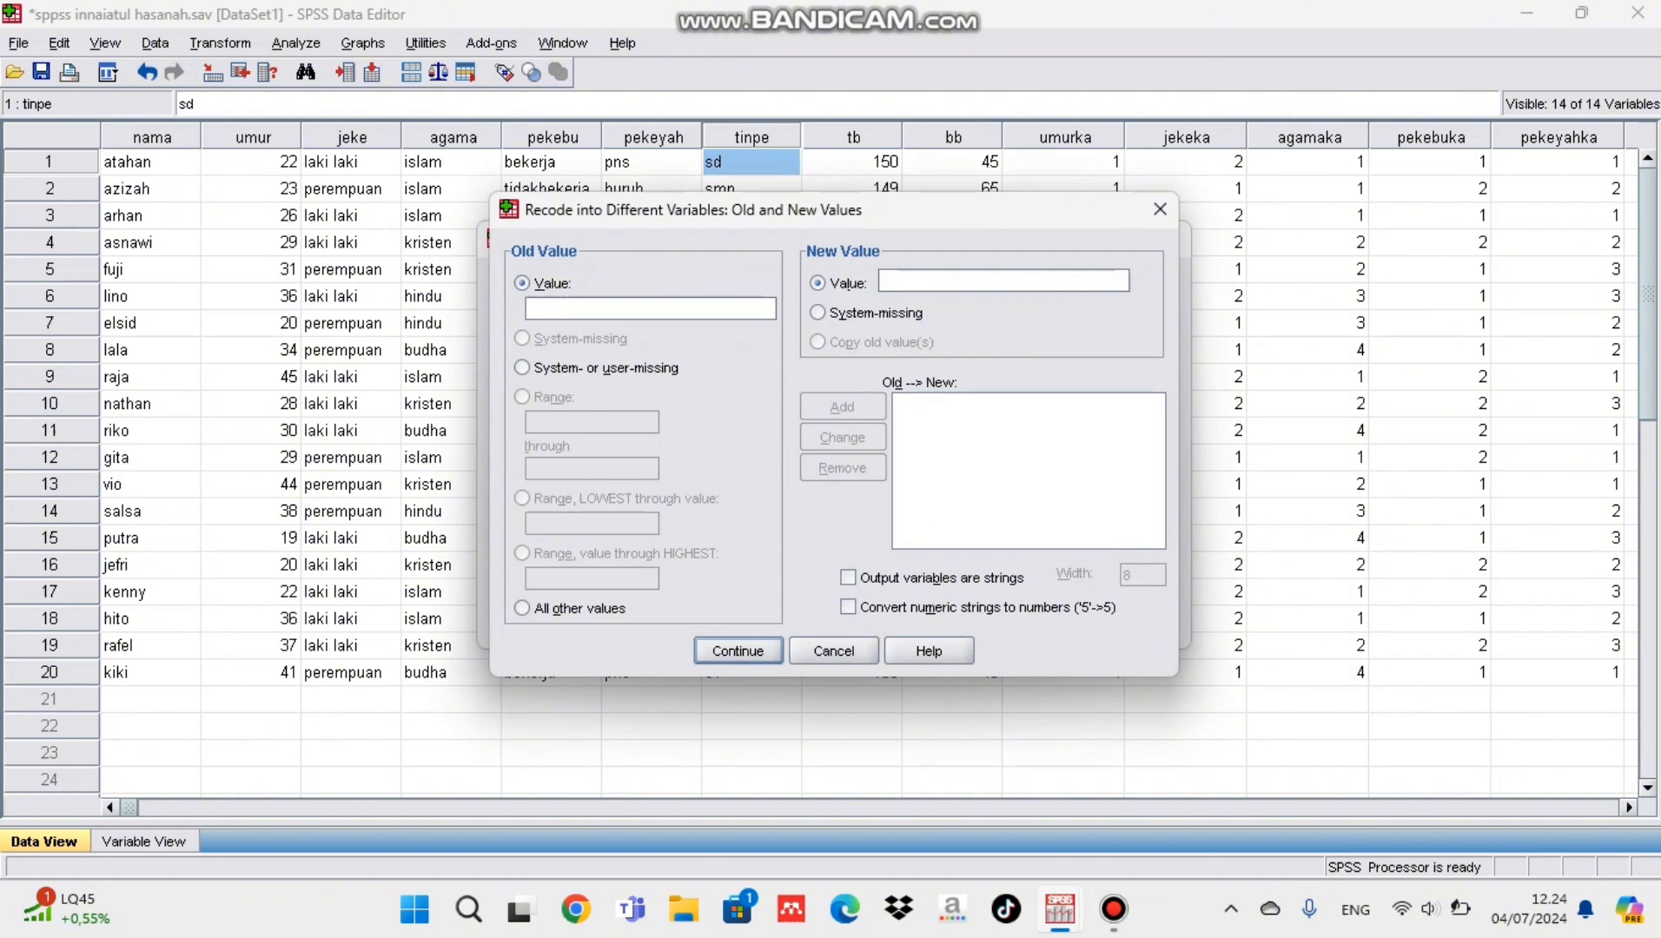
{"action": "type", "text": "sd"}
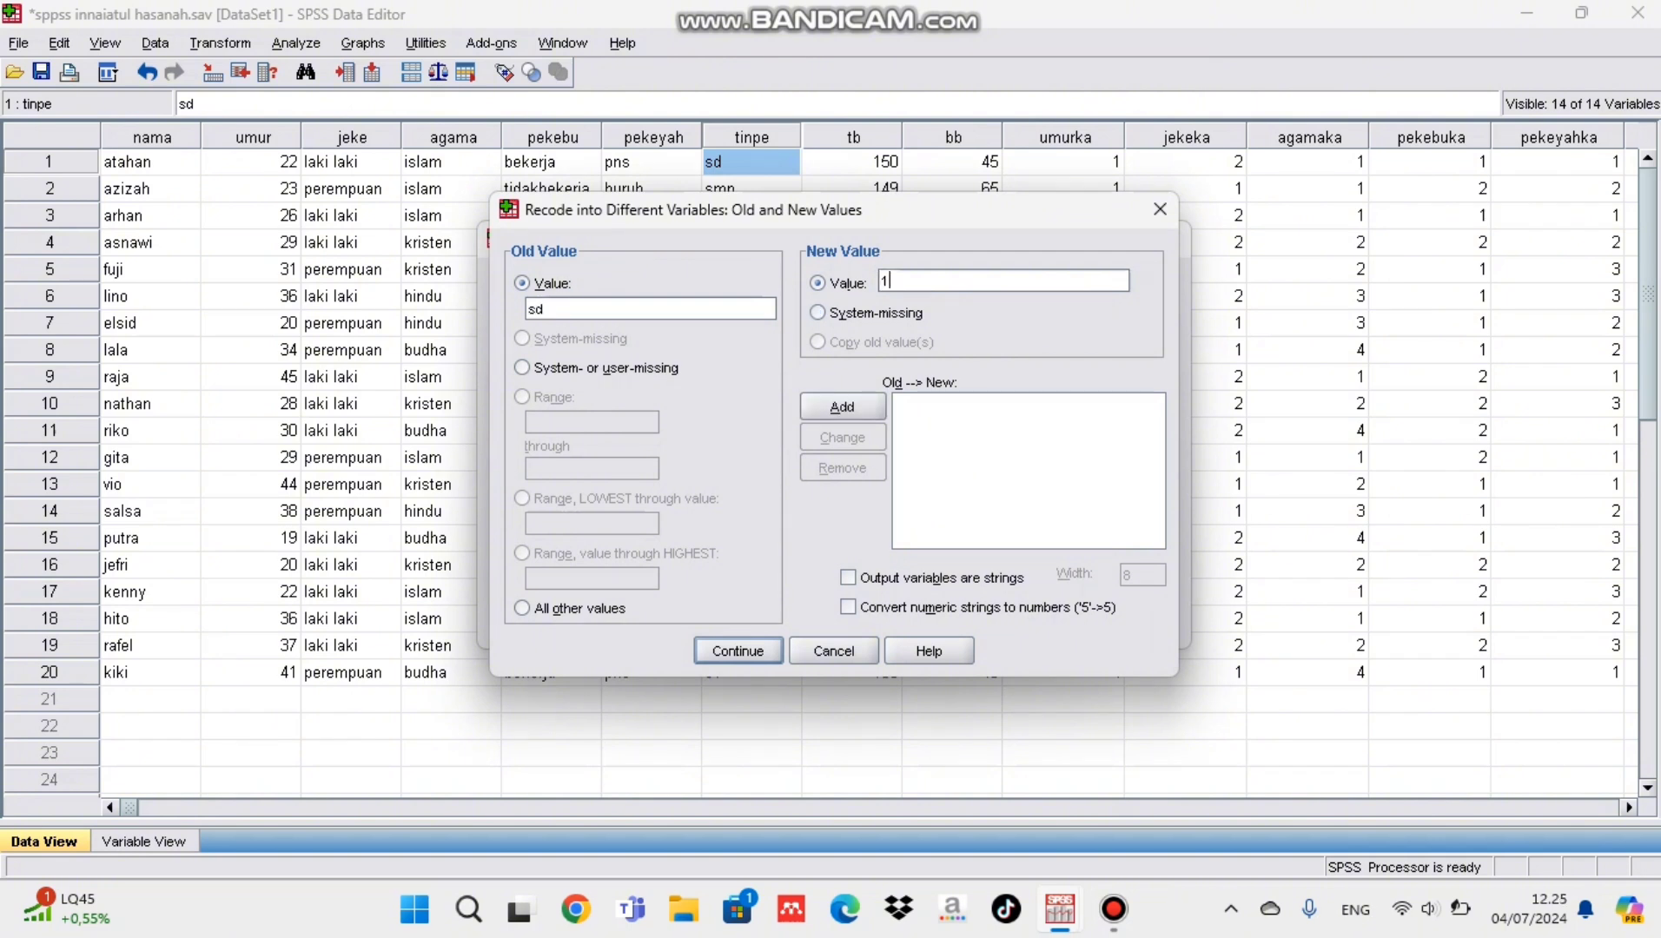
{"action": "key", "text": "alt+a"}
{"action": "type", "text": "smp"}
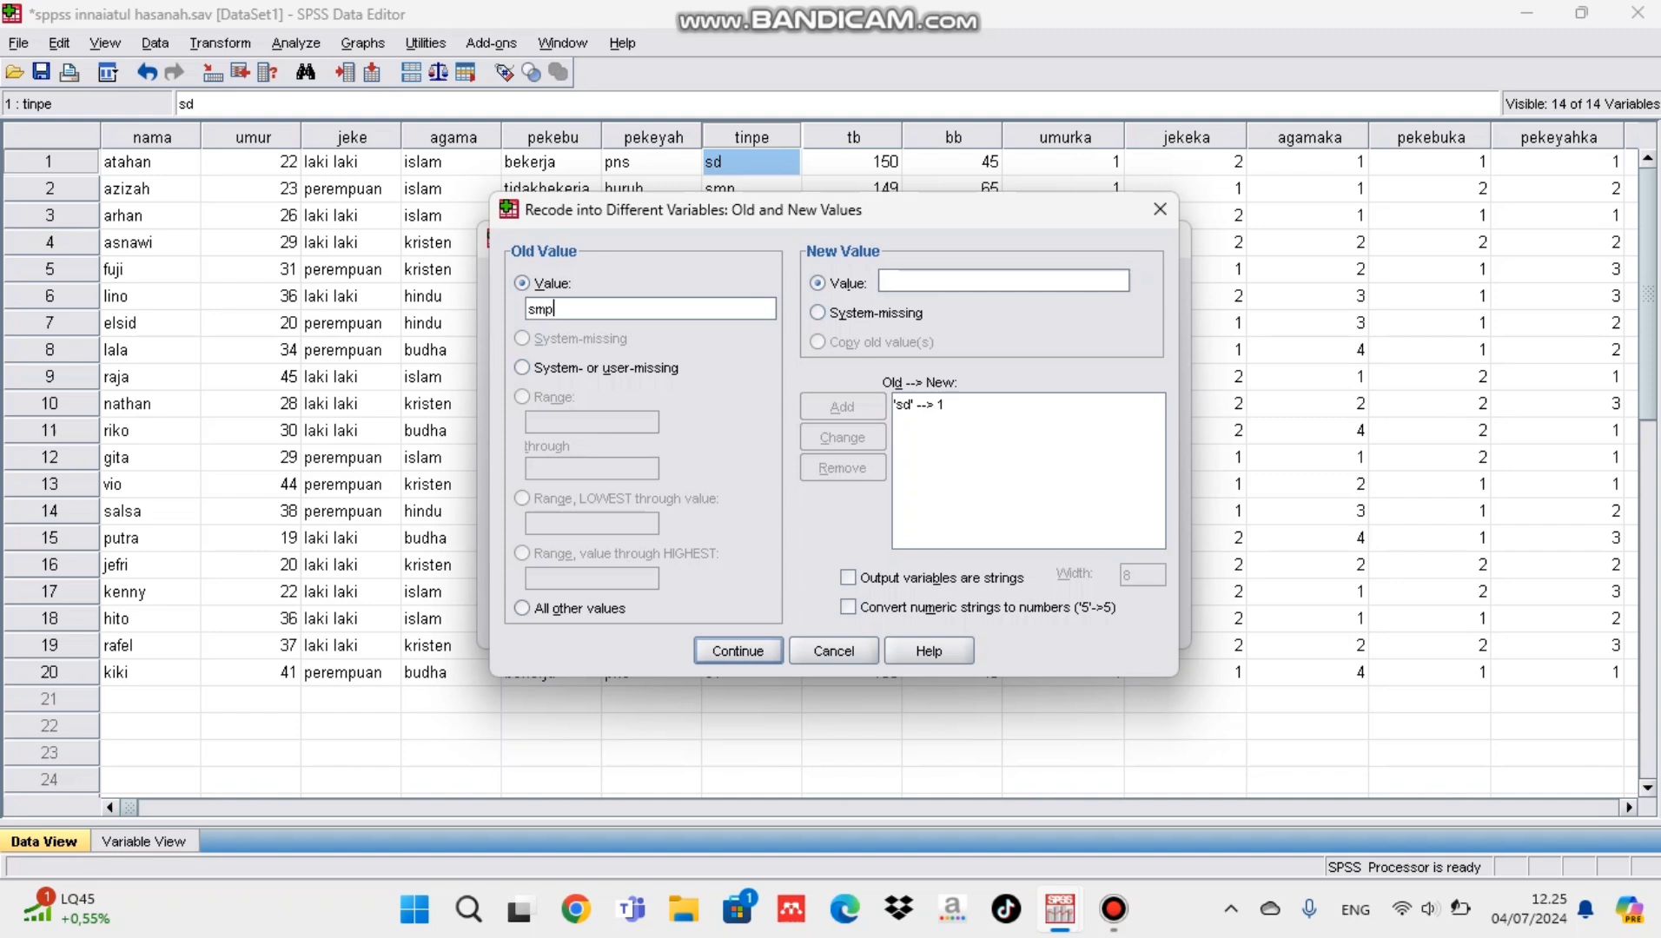
{"action": "key", "text": "alt+l"}
{"action": "type", "text": "2"}
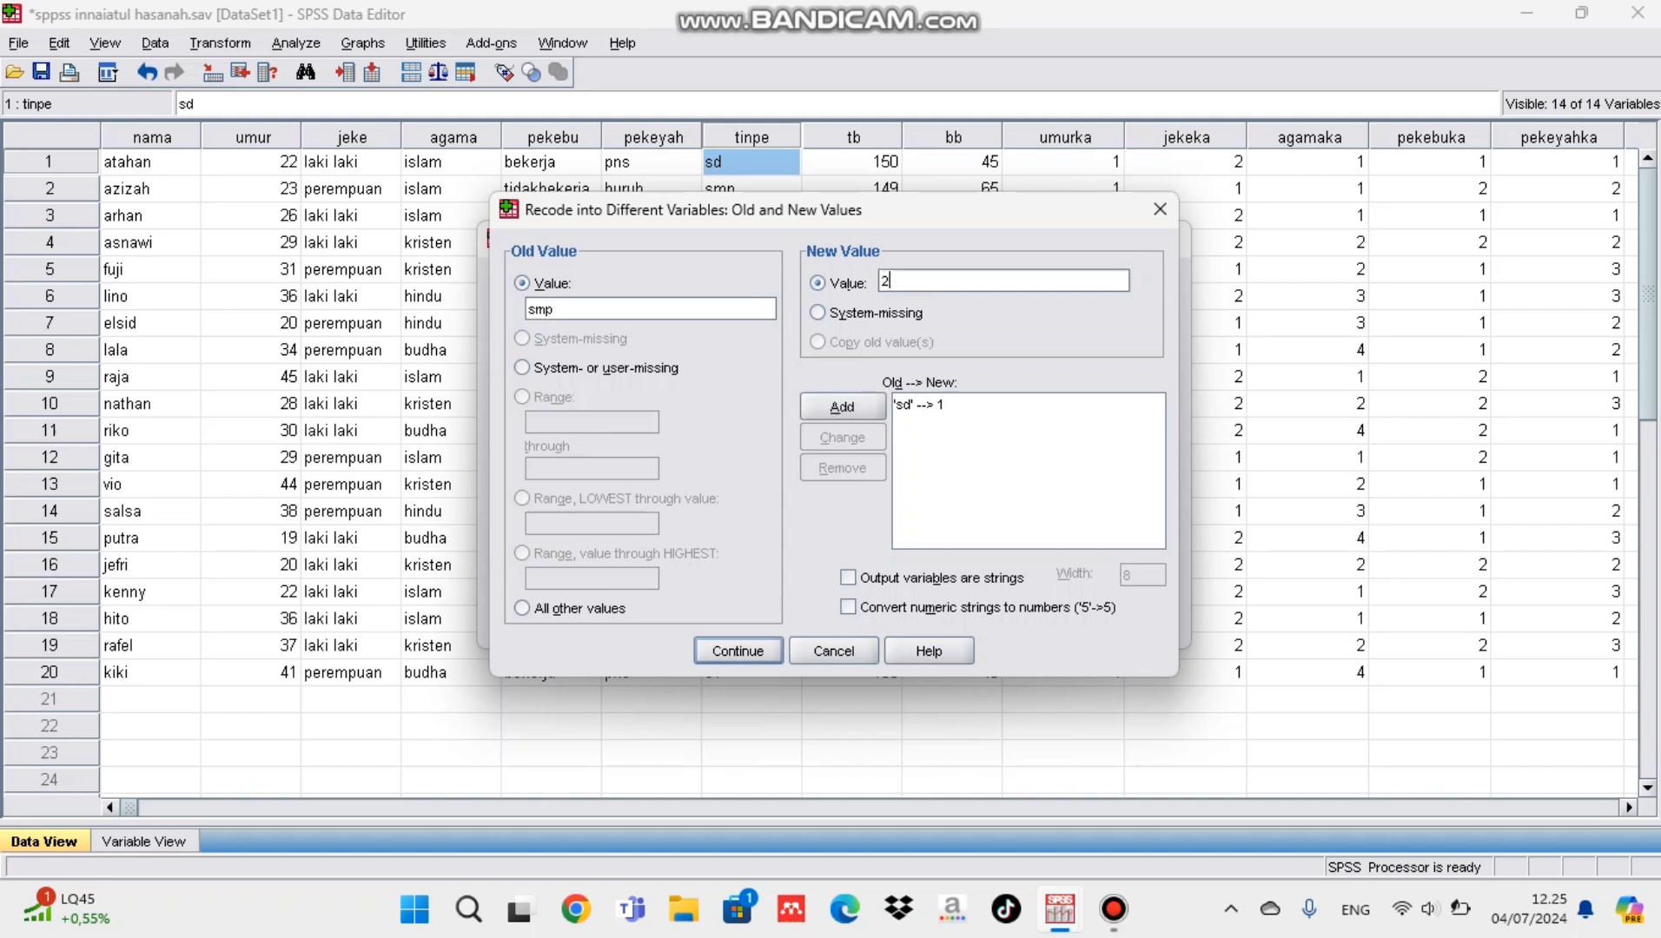
{"action": "key", "text": "alt+a"}
Step: Add the recode rule that turns sma into 3
{"action": "type", "text": "sma"}
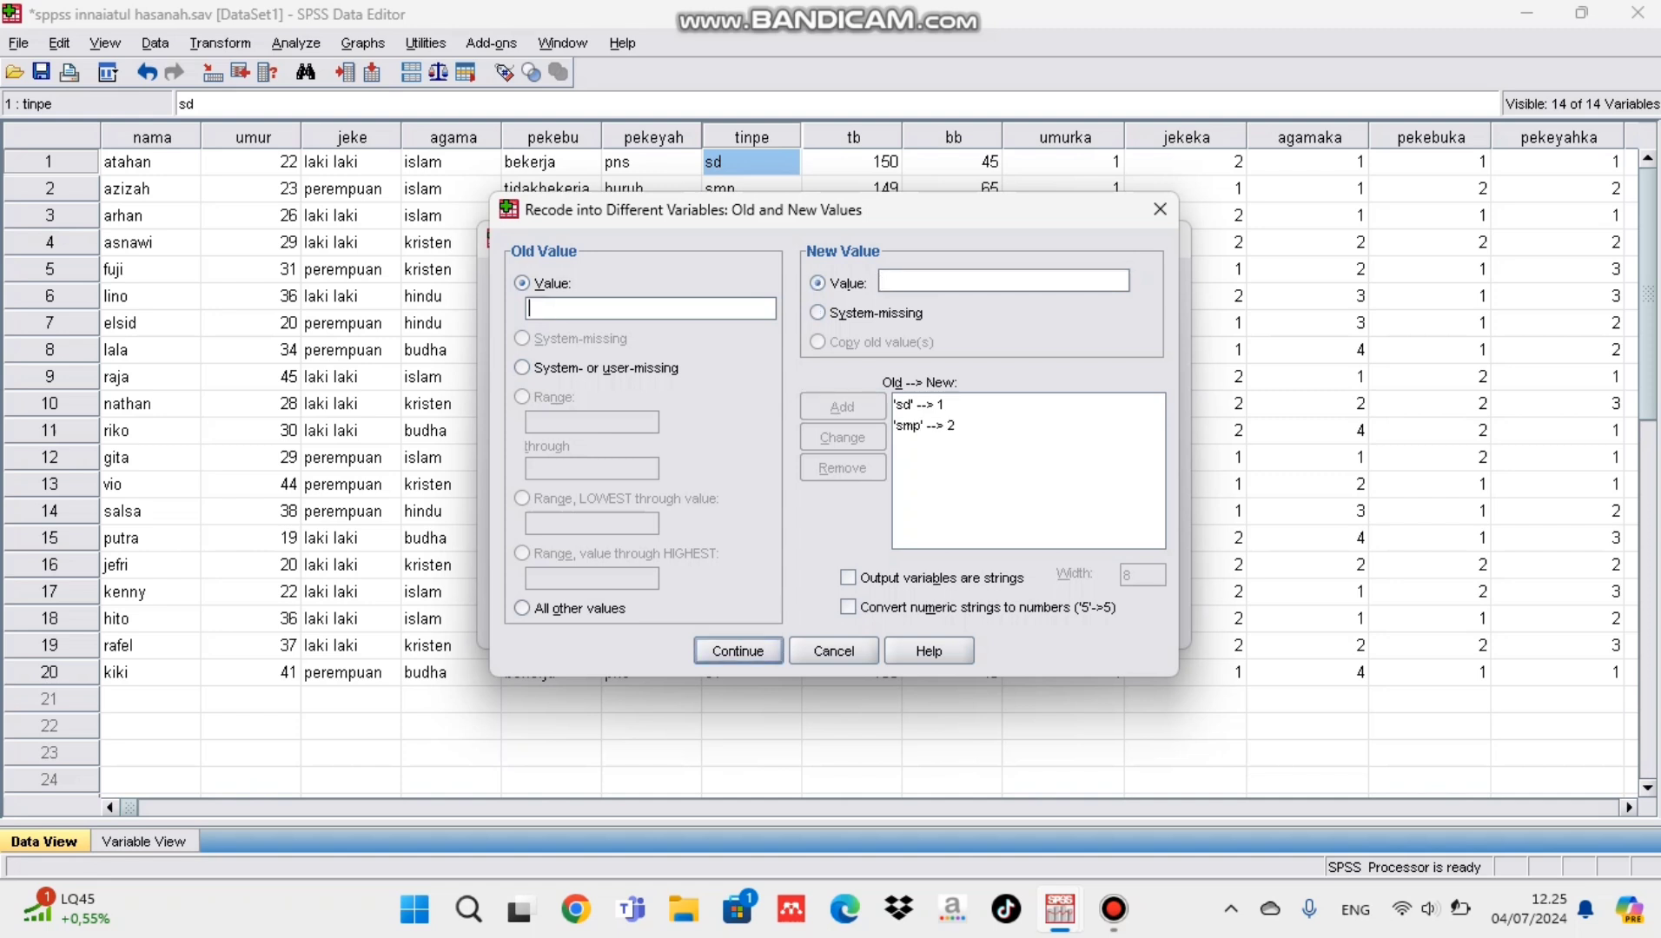
{"action": "key", "text": "alt+l"}
{"action": "type", "text": "2"}
{"action": "key", "text": "BackSpace"}
{"action": "type", "text": "3"}
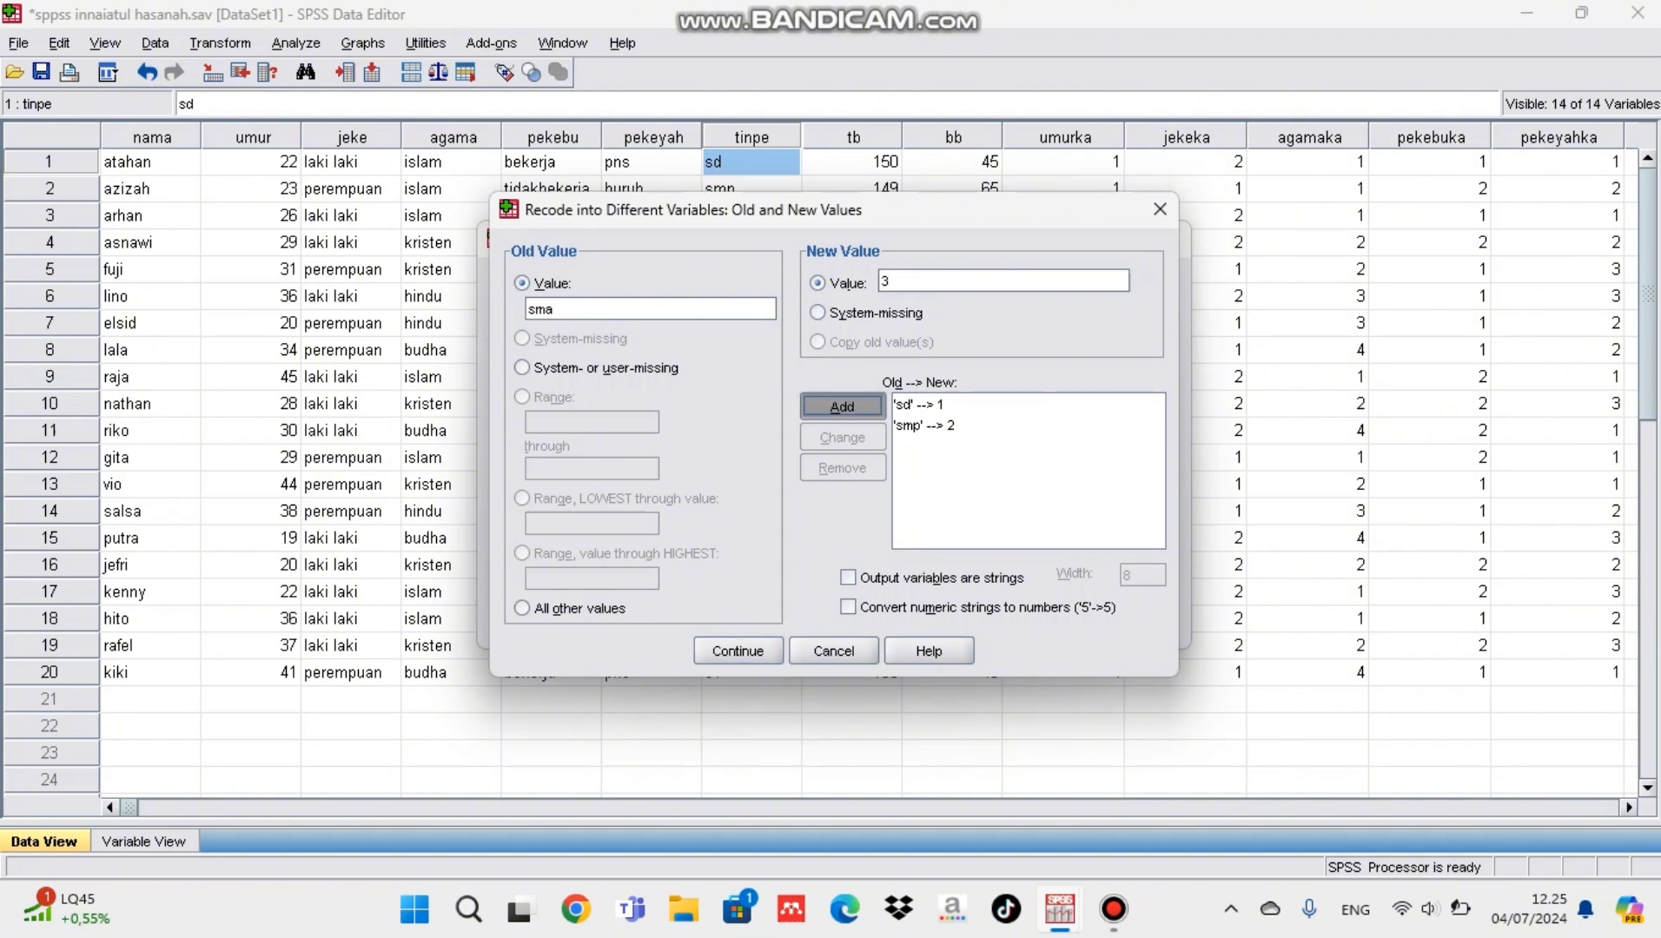
{"action": "key", "text": "alt+a"}
Step: Add the recode rules that turn s1 into 4 and s2 into 5
{"action": "type", "text": "s1"}
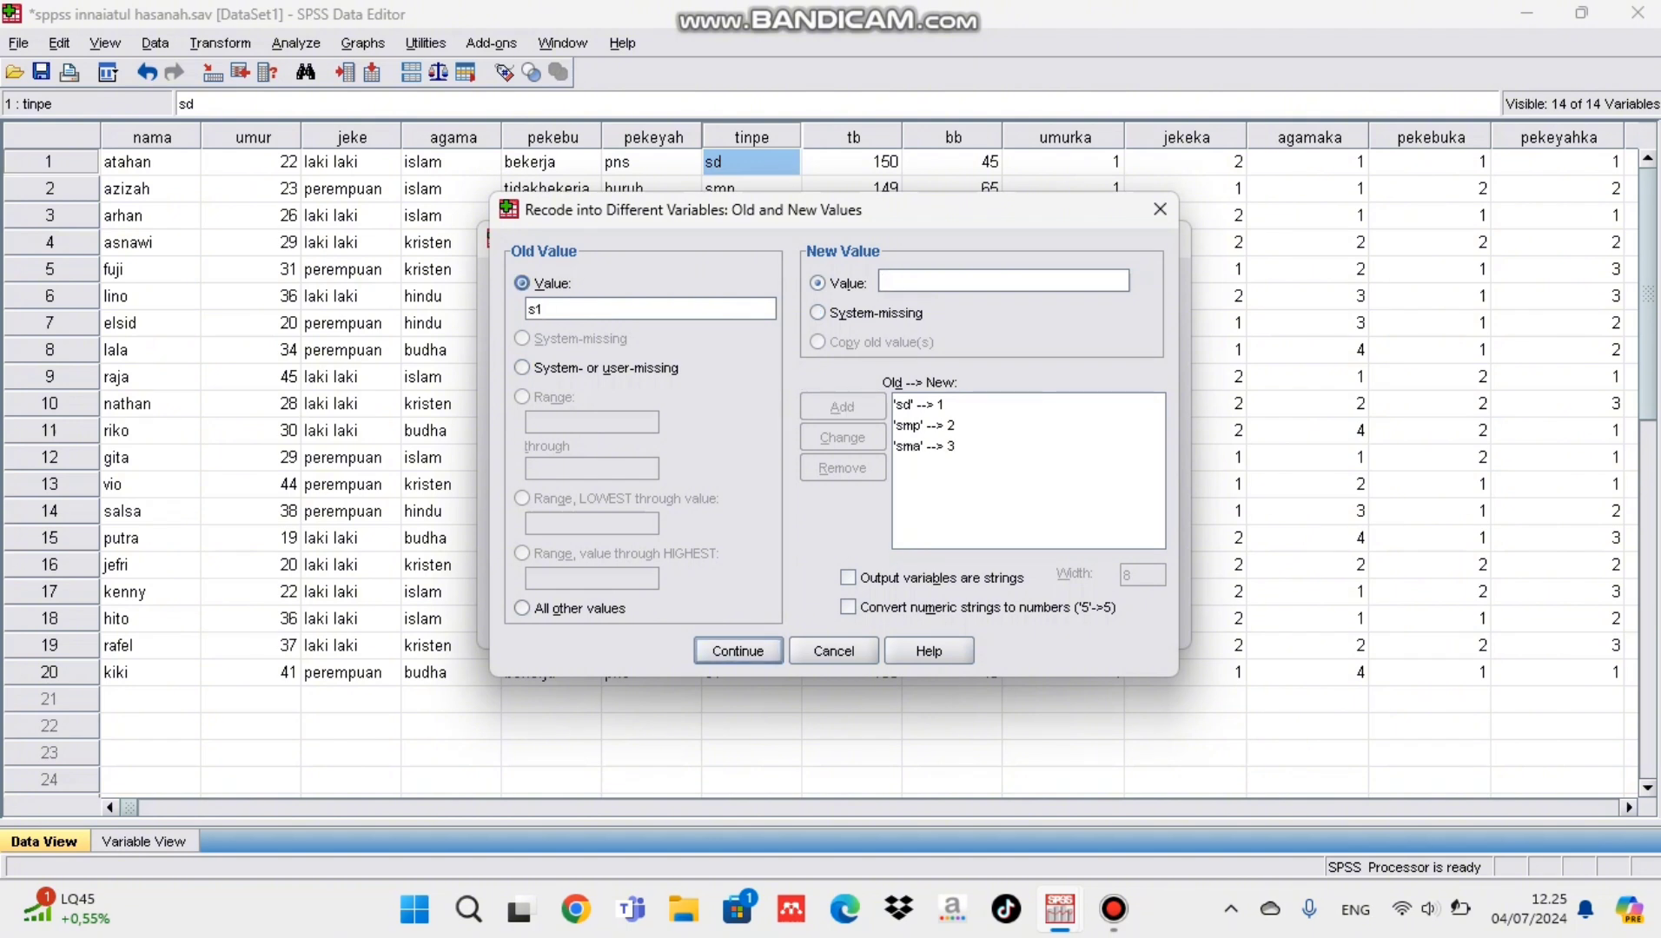
{"action": "key", "text": "alt+l"}
{"action": "type", "text": "4"}
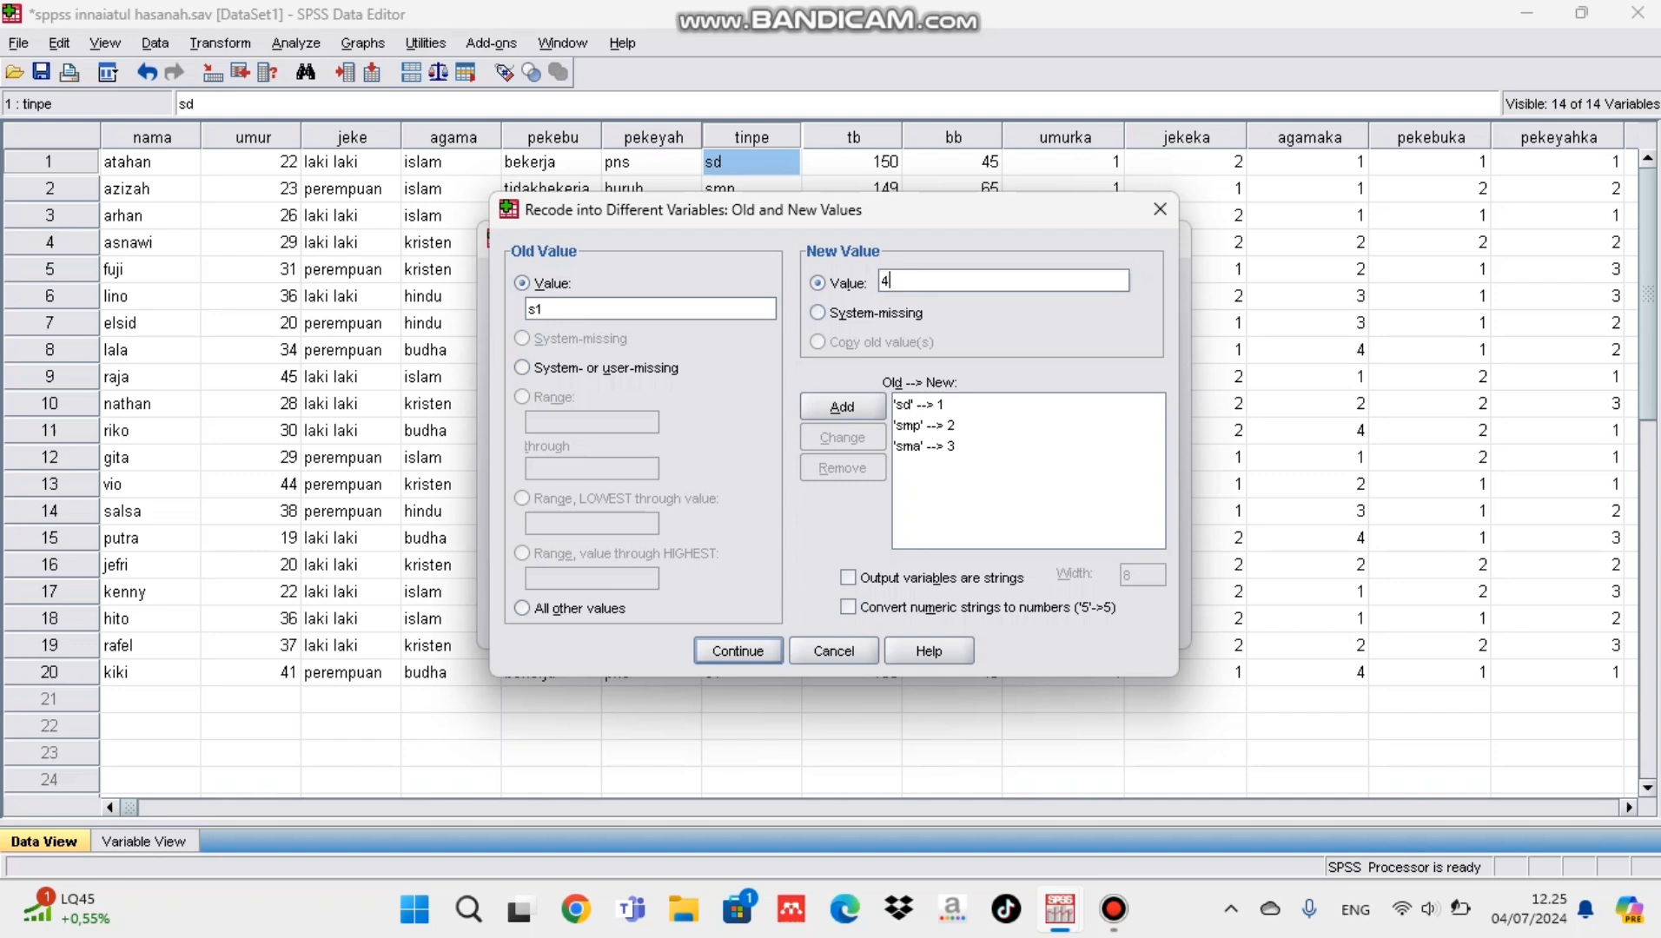
{"action": "key", "text": "alt+a"}
{"action": "type", "text": "s2"}
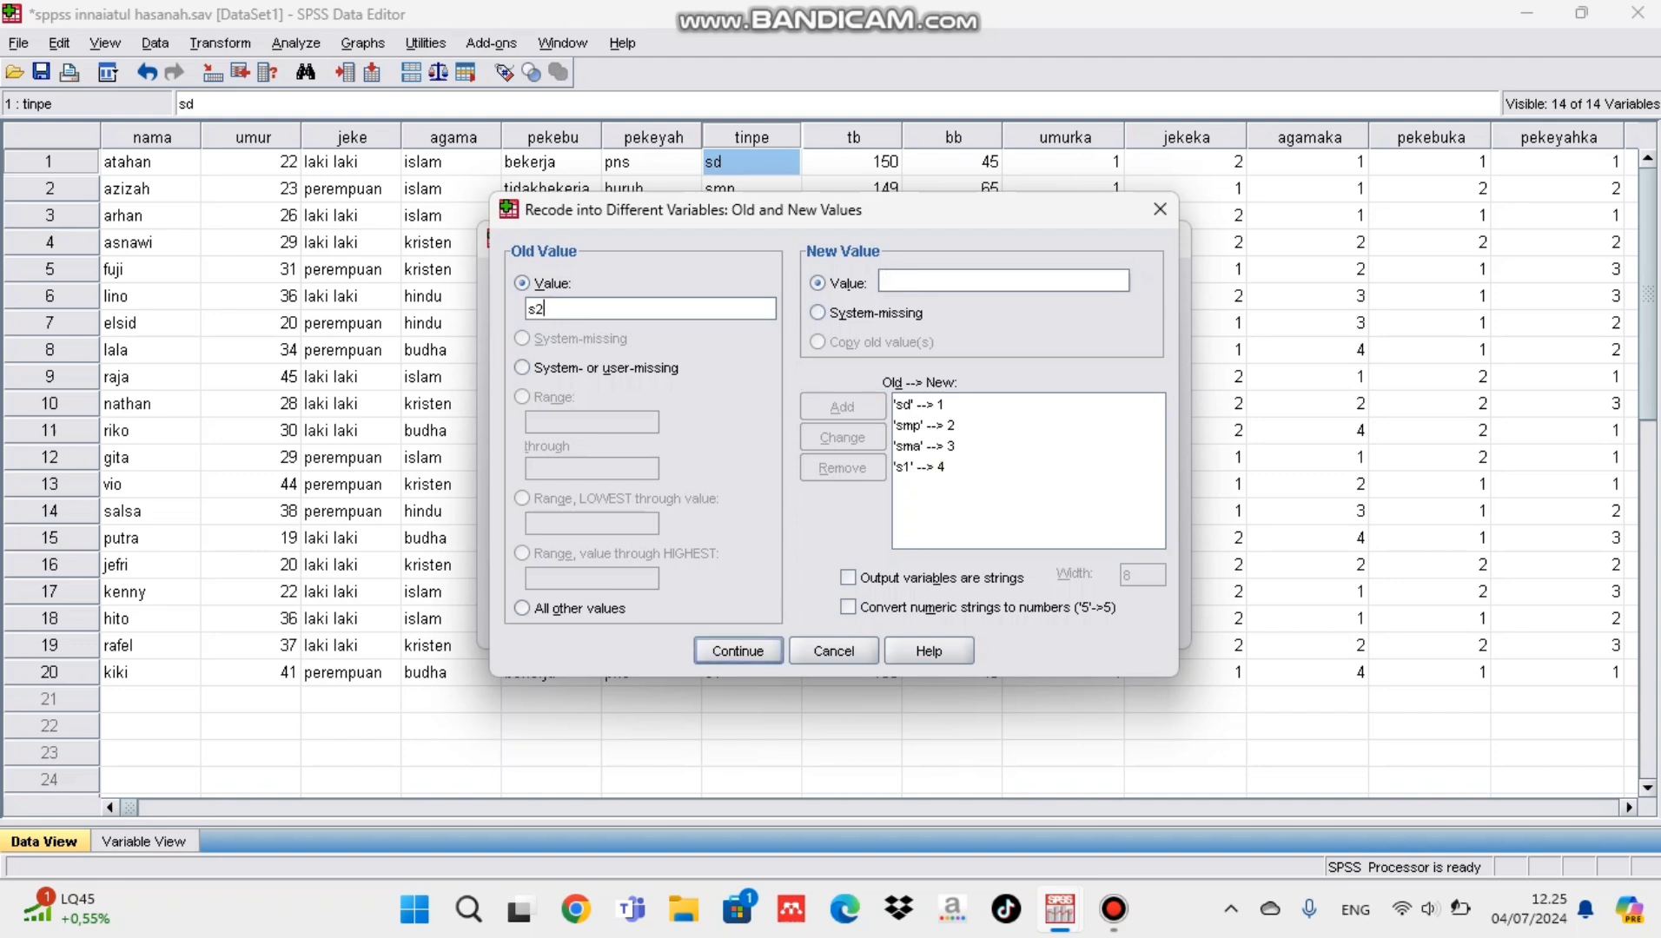
{"action": "key", "text": "alt+l"}
{"action": "type", "text": "5"}
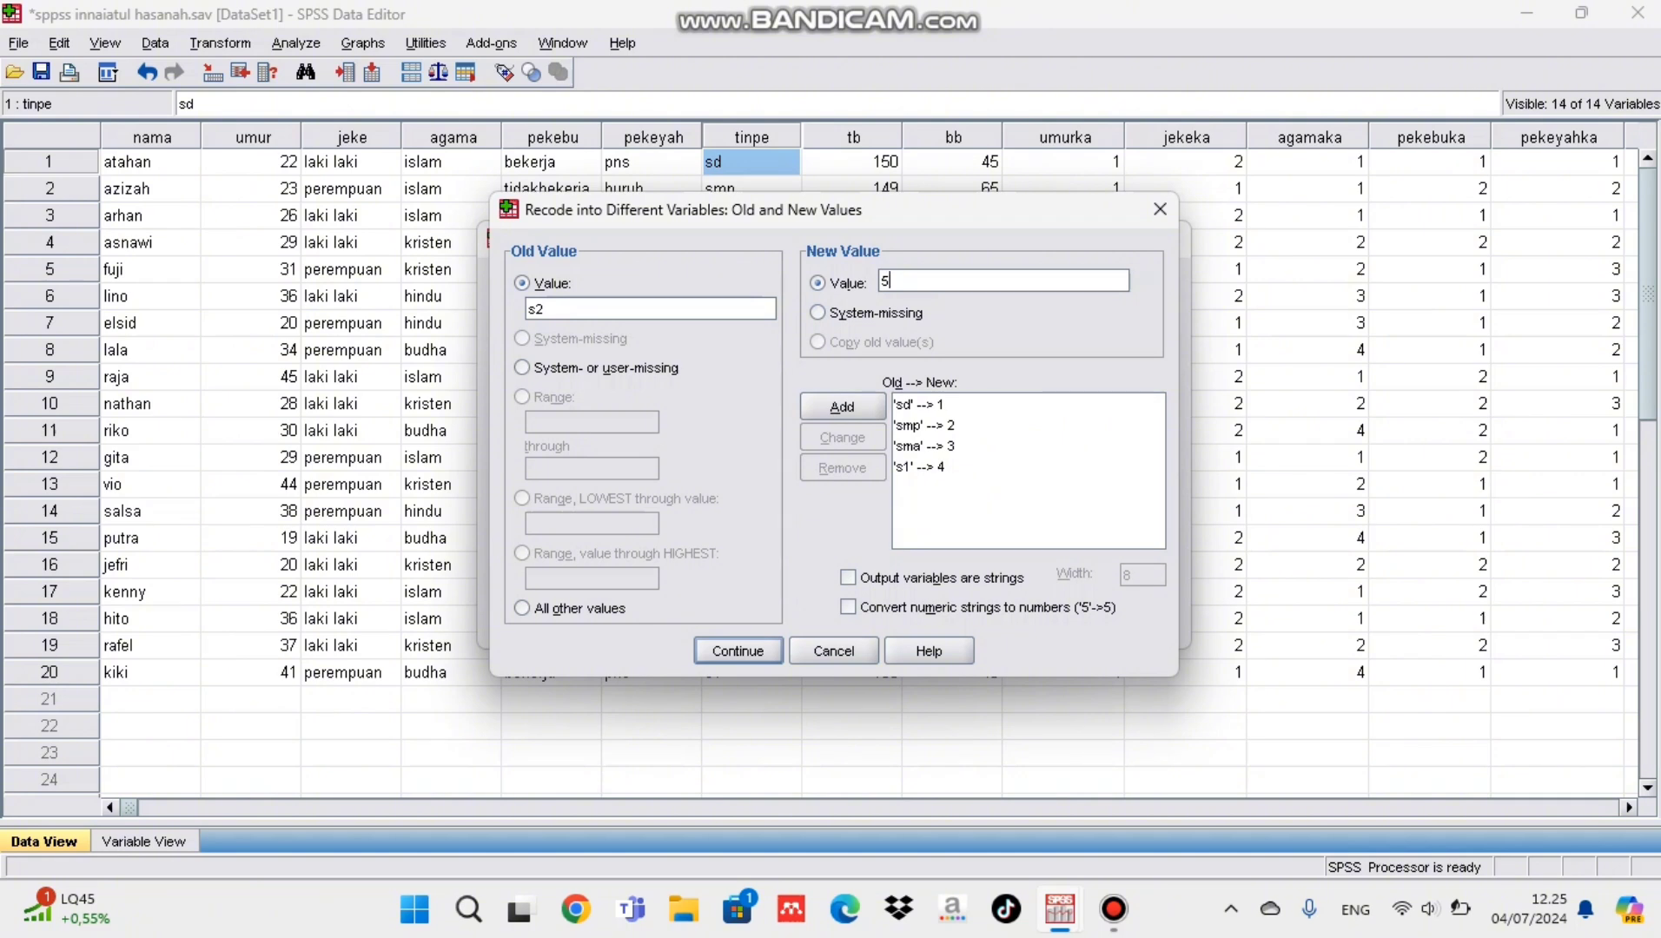
{"action": "key", "text": "alt+a"}
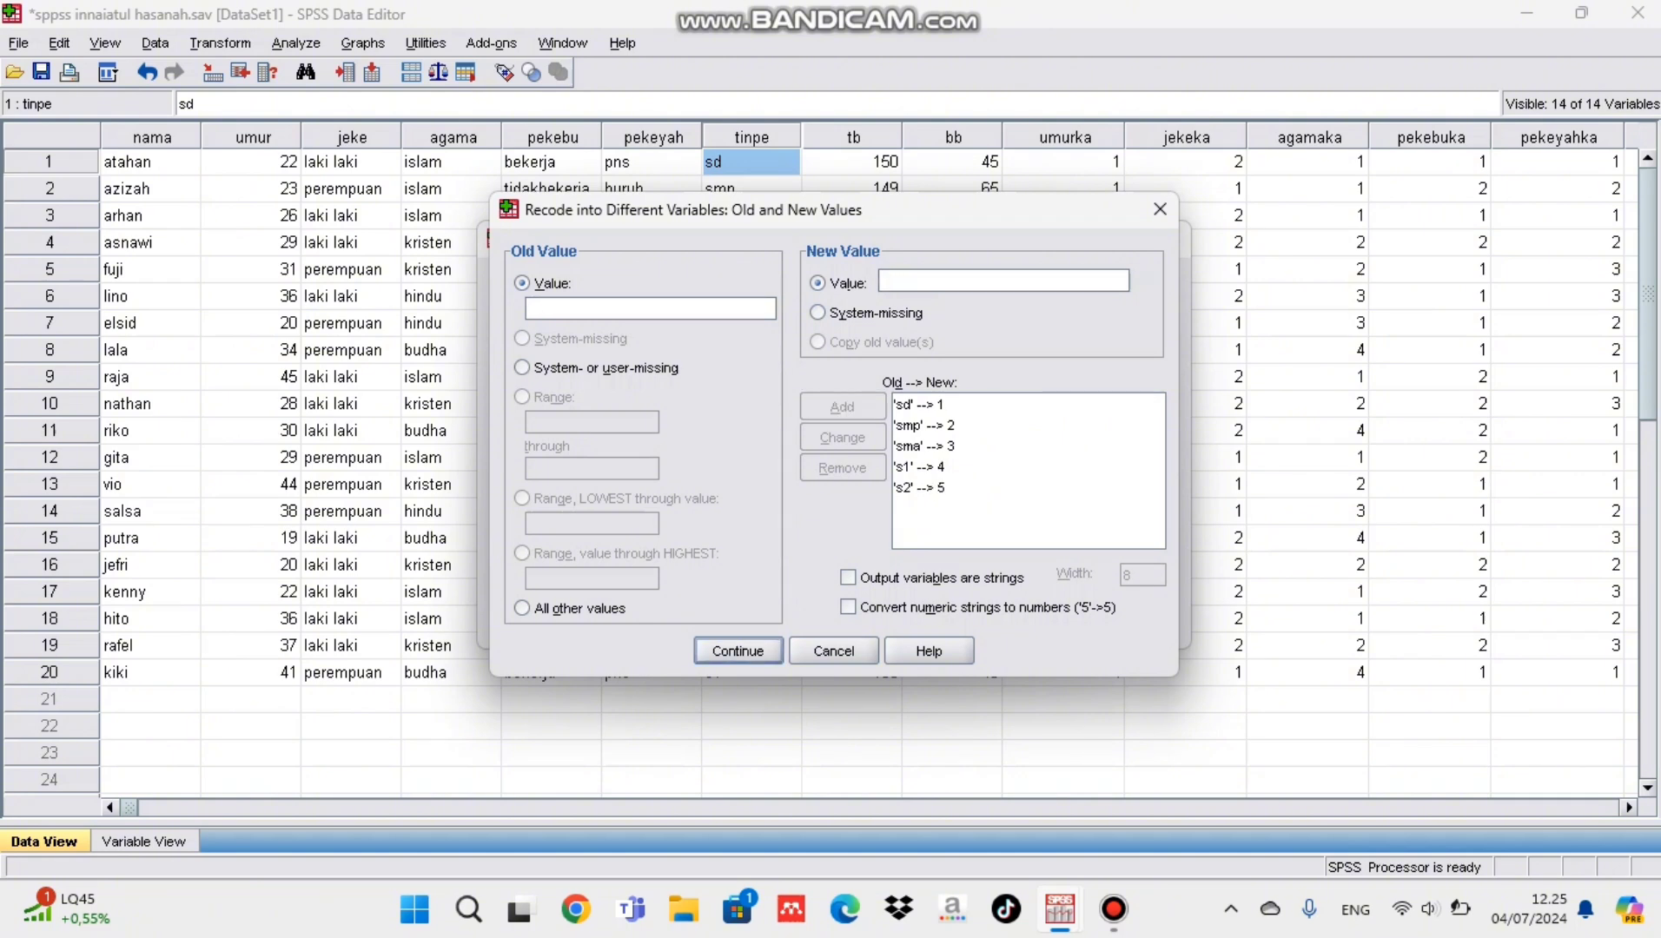
Step: Accept the recode rules, assign tinpeka as the output variable for tinpe and run the recode
{"action": "key", "text": "Return"}
{"action": "key", "text": "alt+h"}
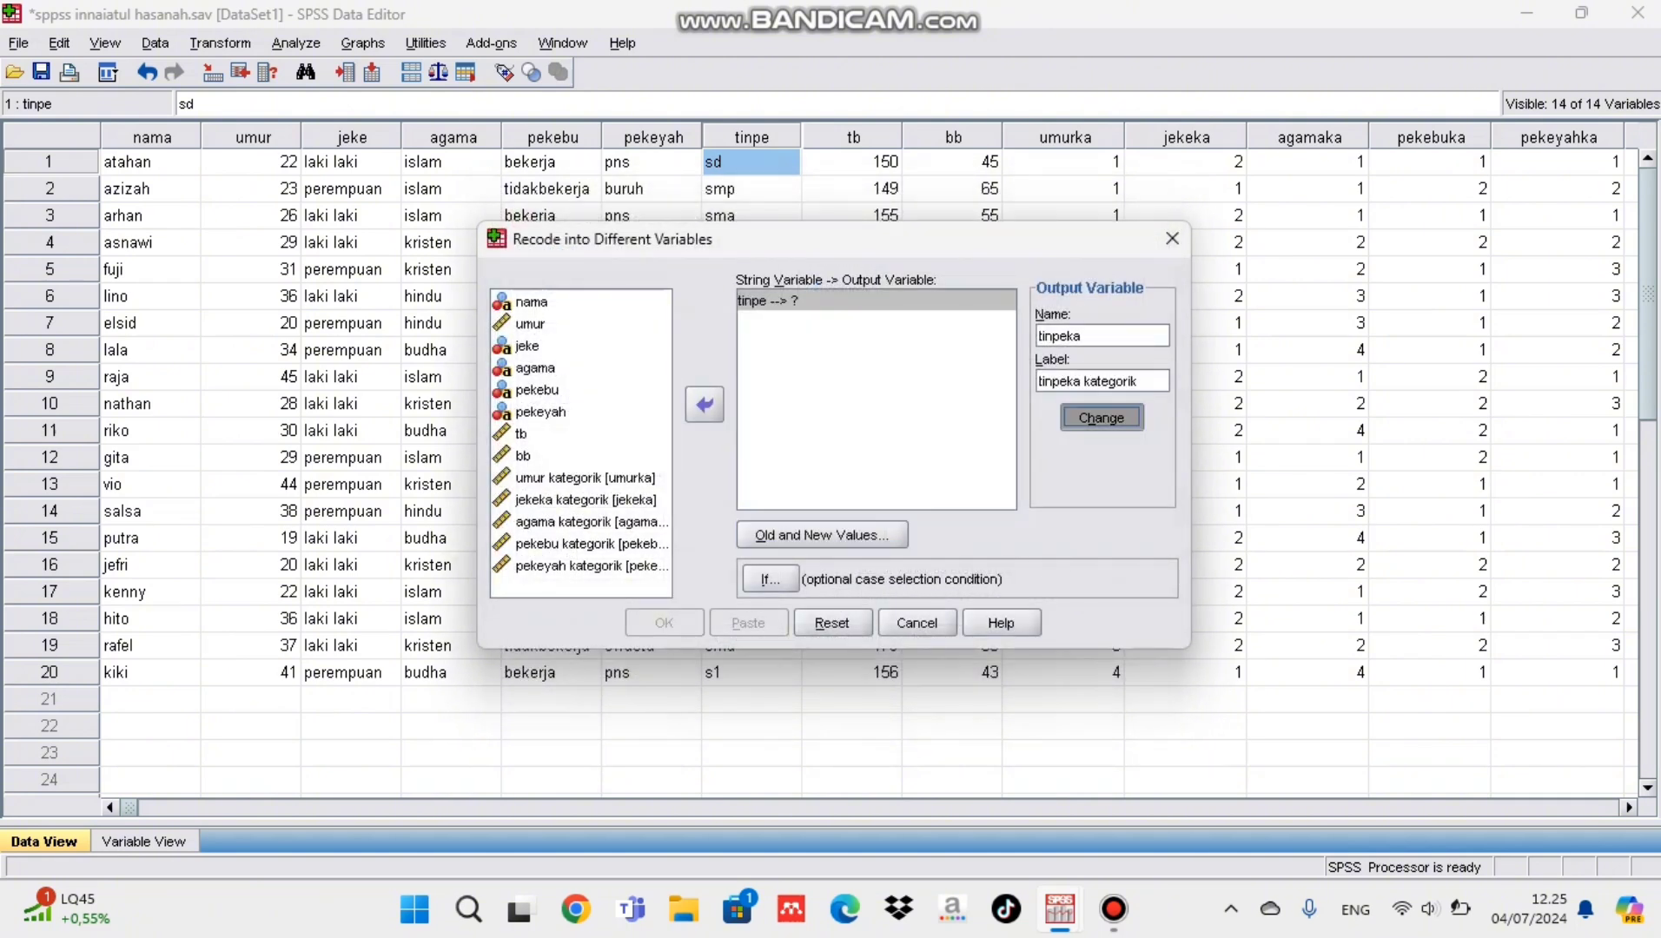
{"action": "key", "text": "Return"}
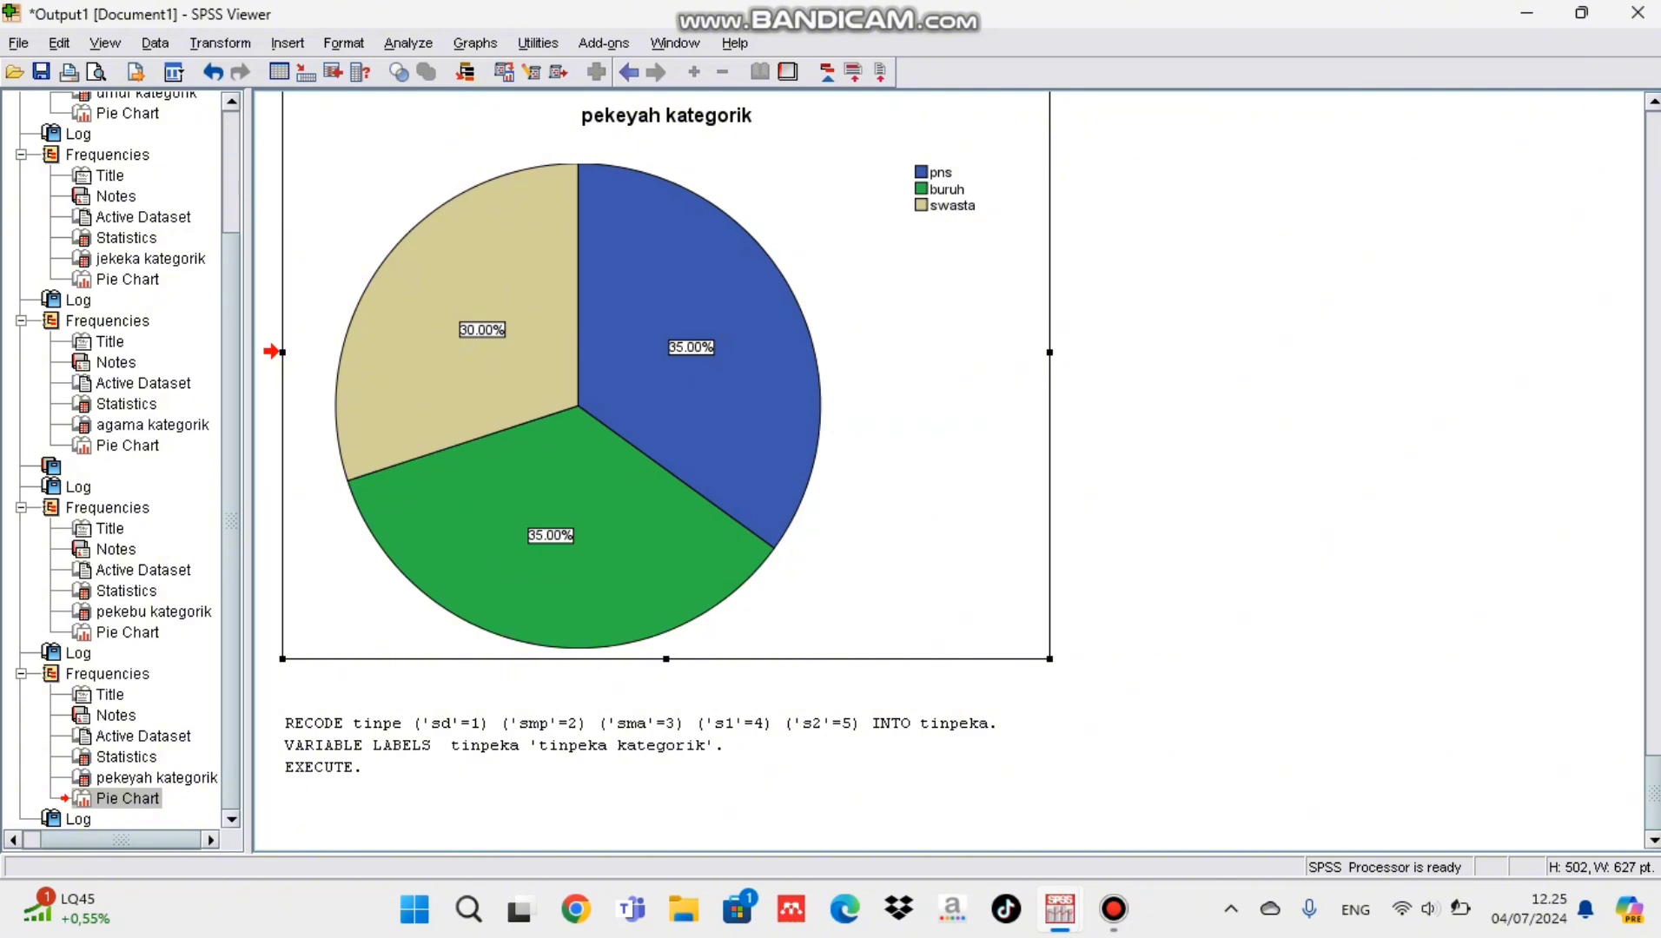
Step: In the data file's variable definitions, set tinpeka to 0 decimals and add the value label 1 = sd
{"action": "mouse_move", "coordinate": [1060, 910]}
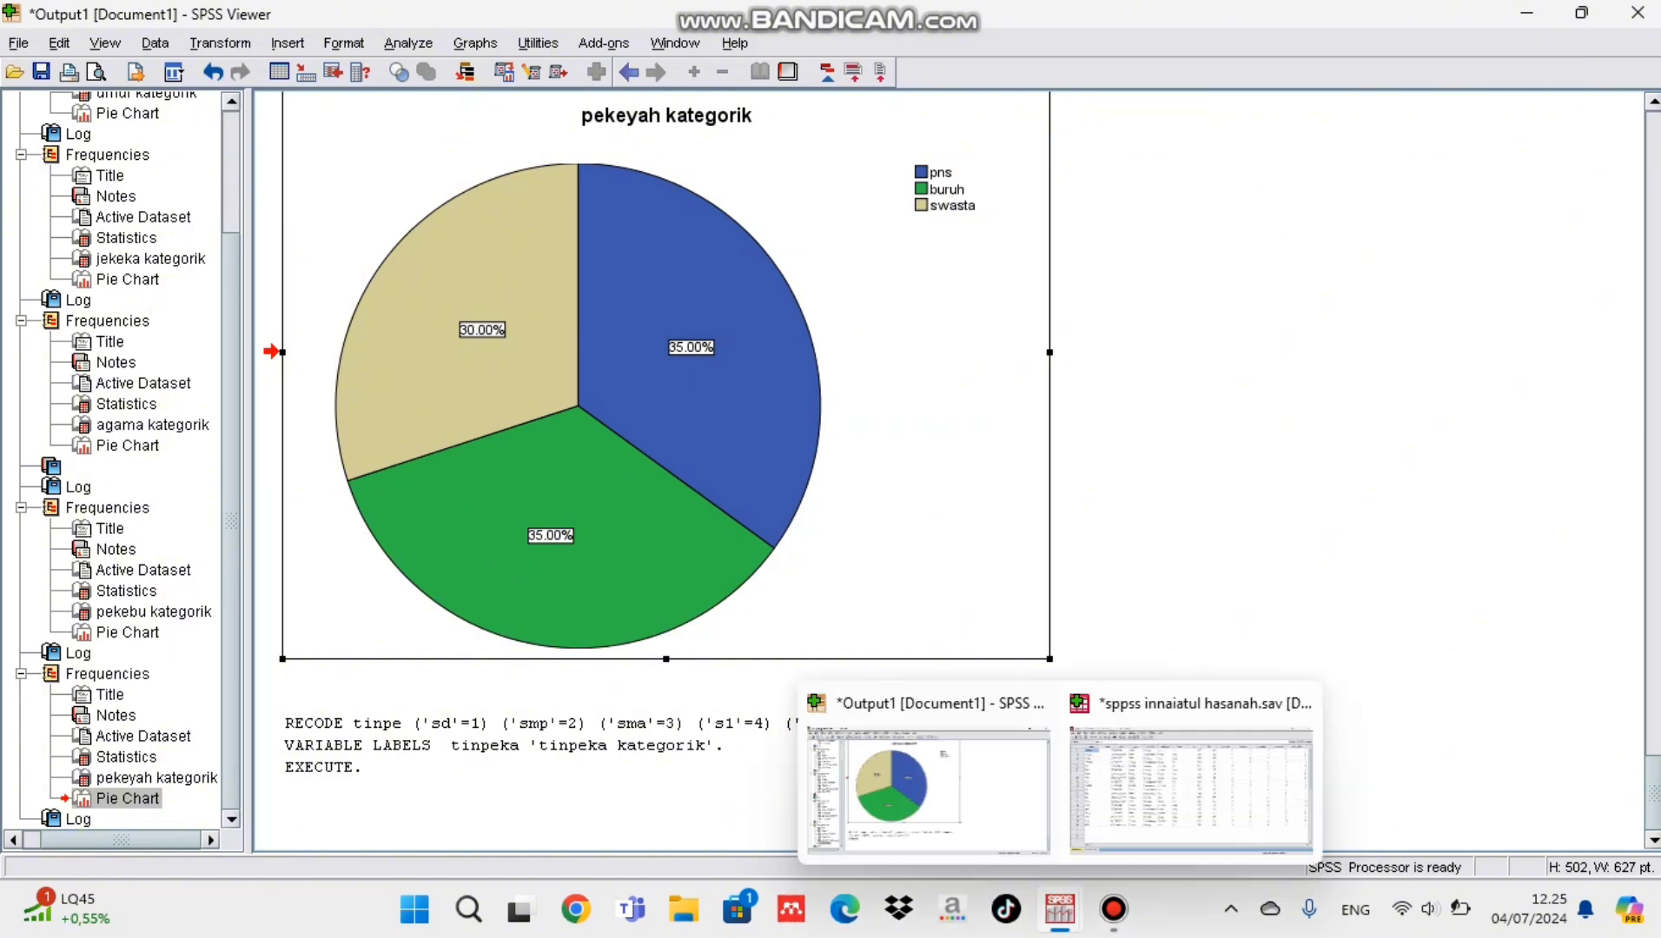
{"action": "left_click", "coordinate": [1172, 789]}
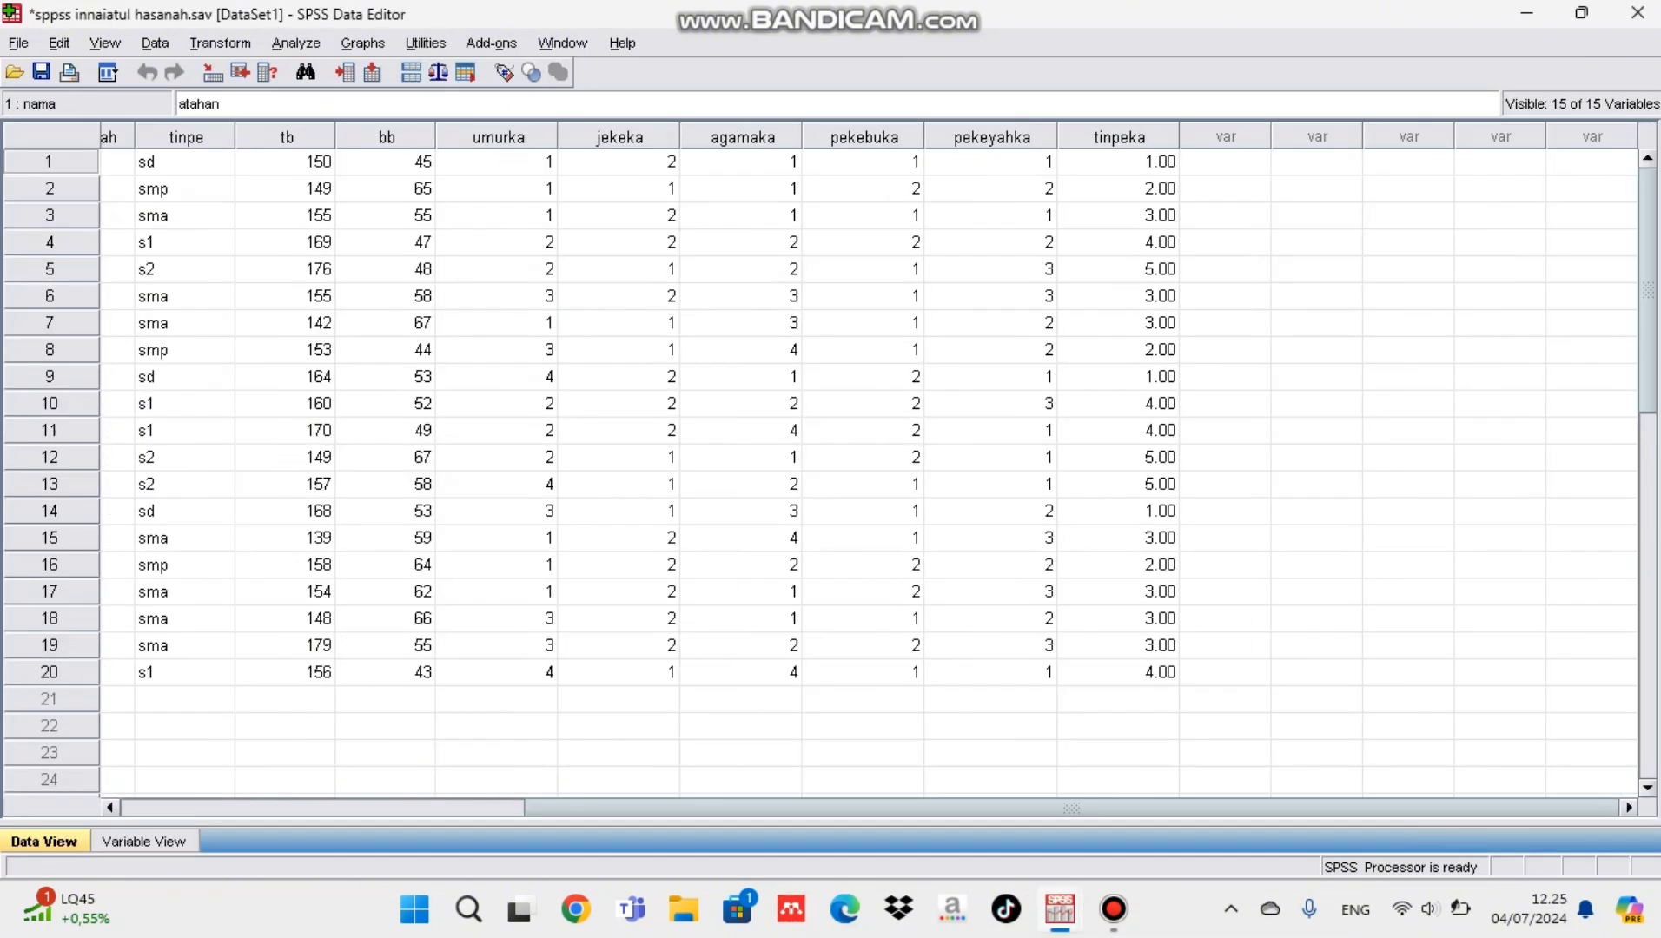
{"action": "left_click", "coordinate": [665, 506]}
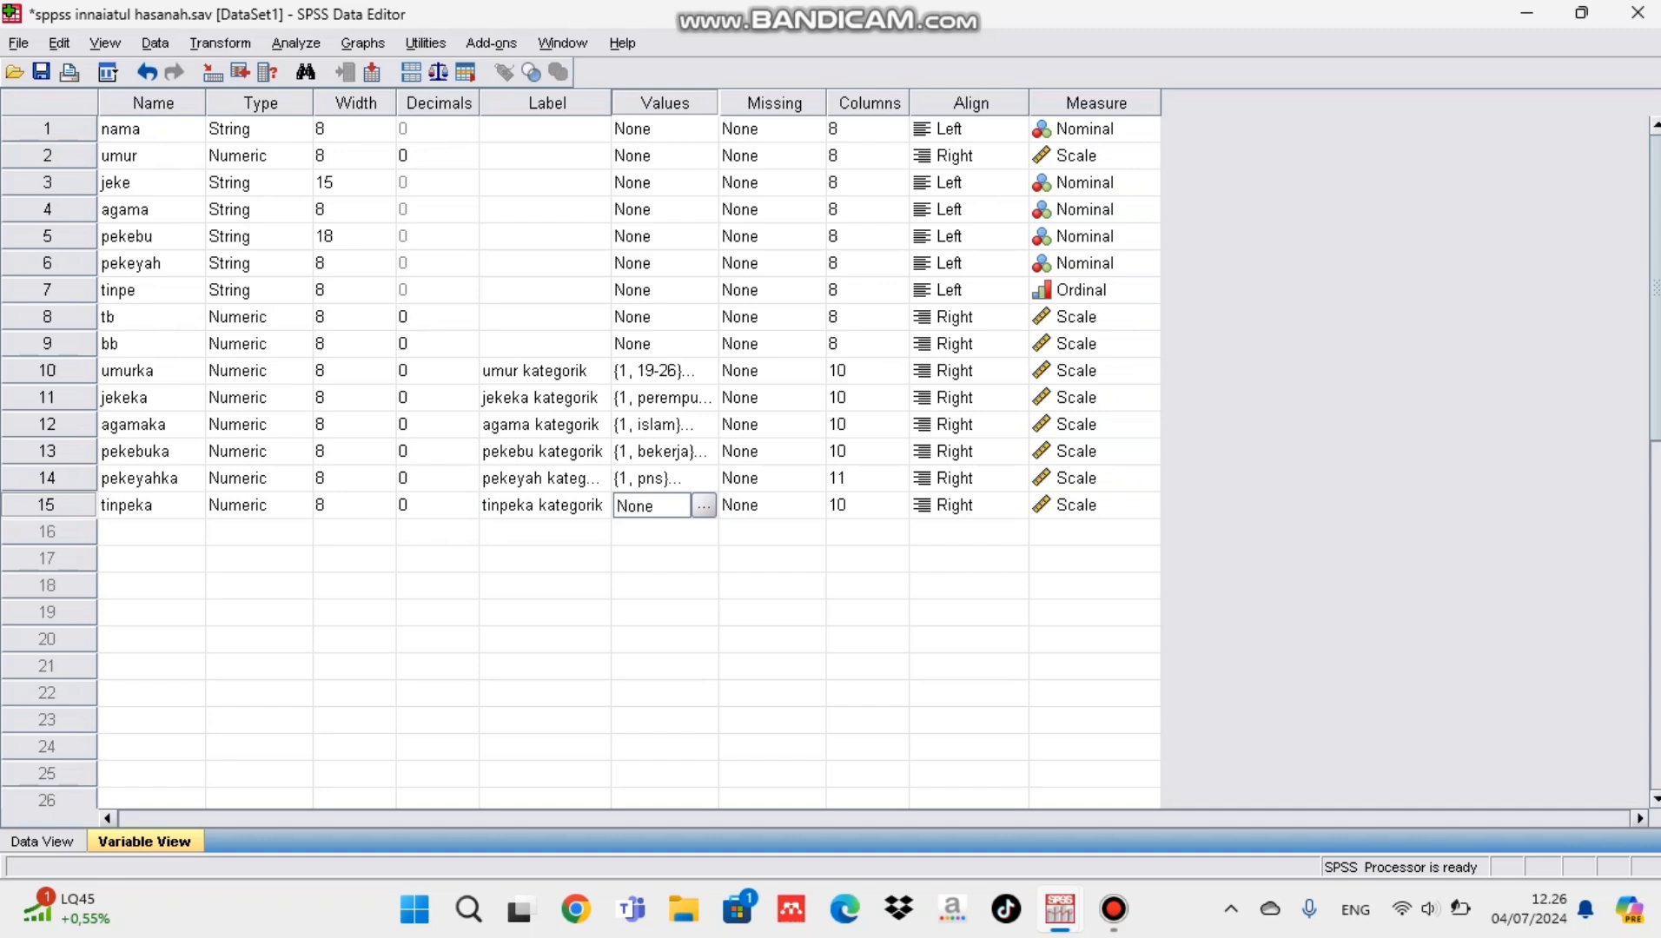
{"action": "left_click", "coordinate": [703, 505]}
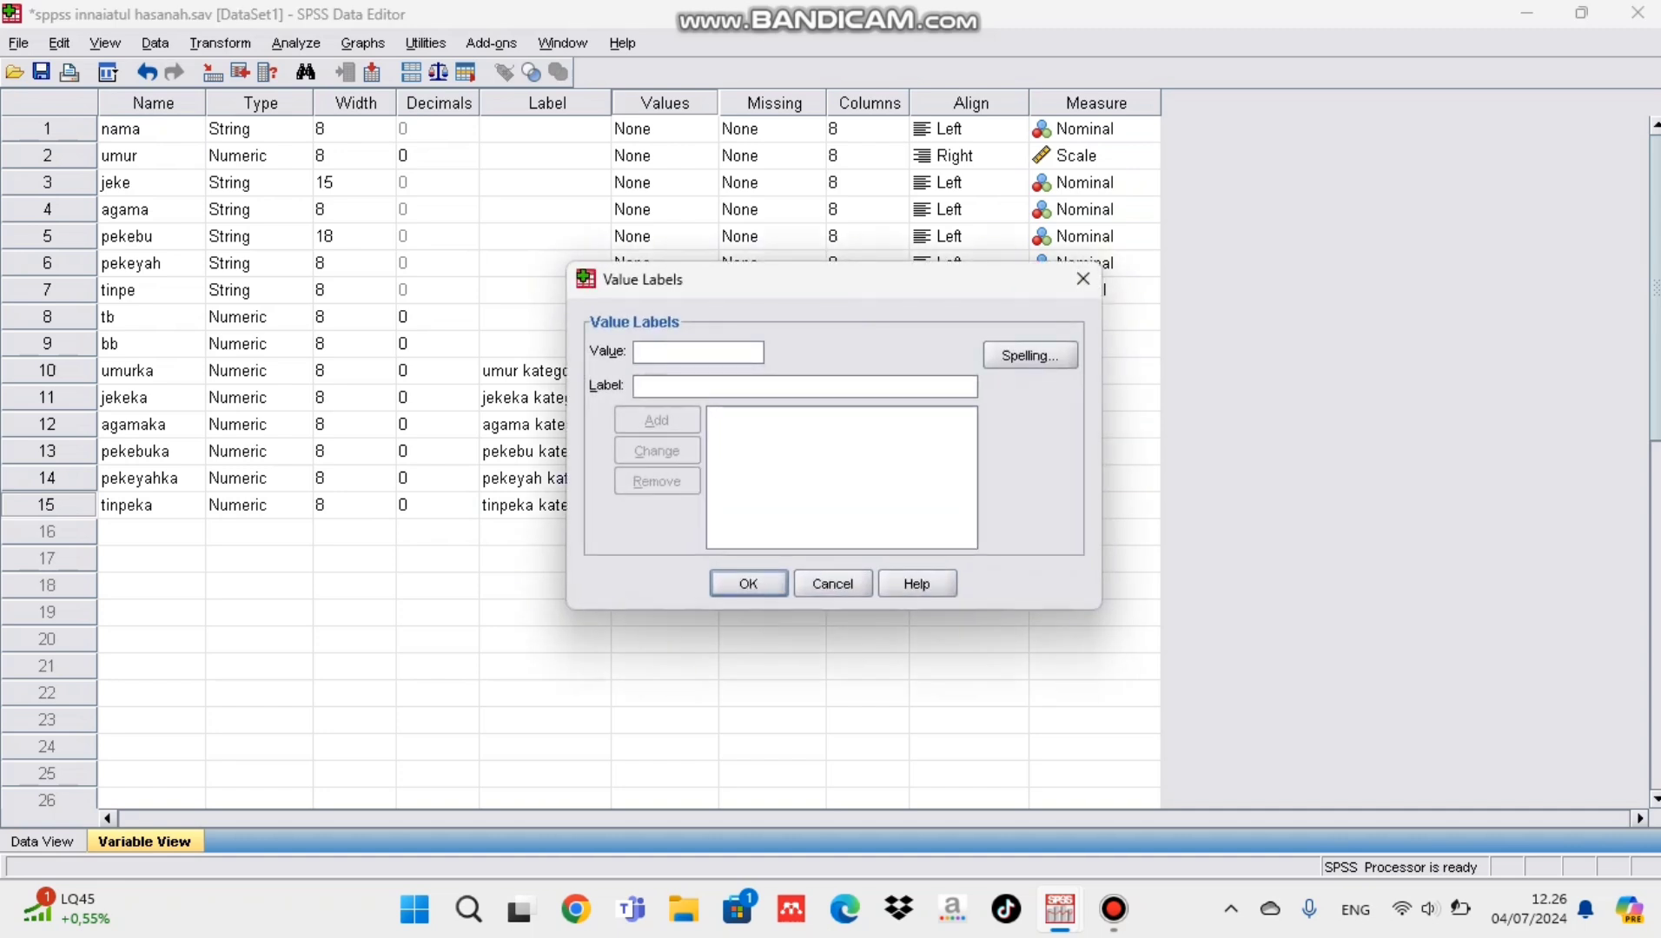
{"action": "type", "text": "1"}
{"action": "key", "text": "Tab"}
{"action": "type", "text": "sd"}
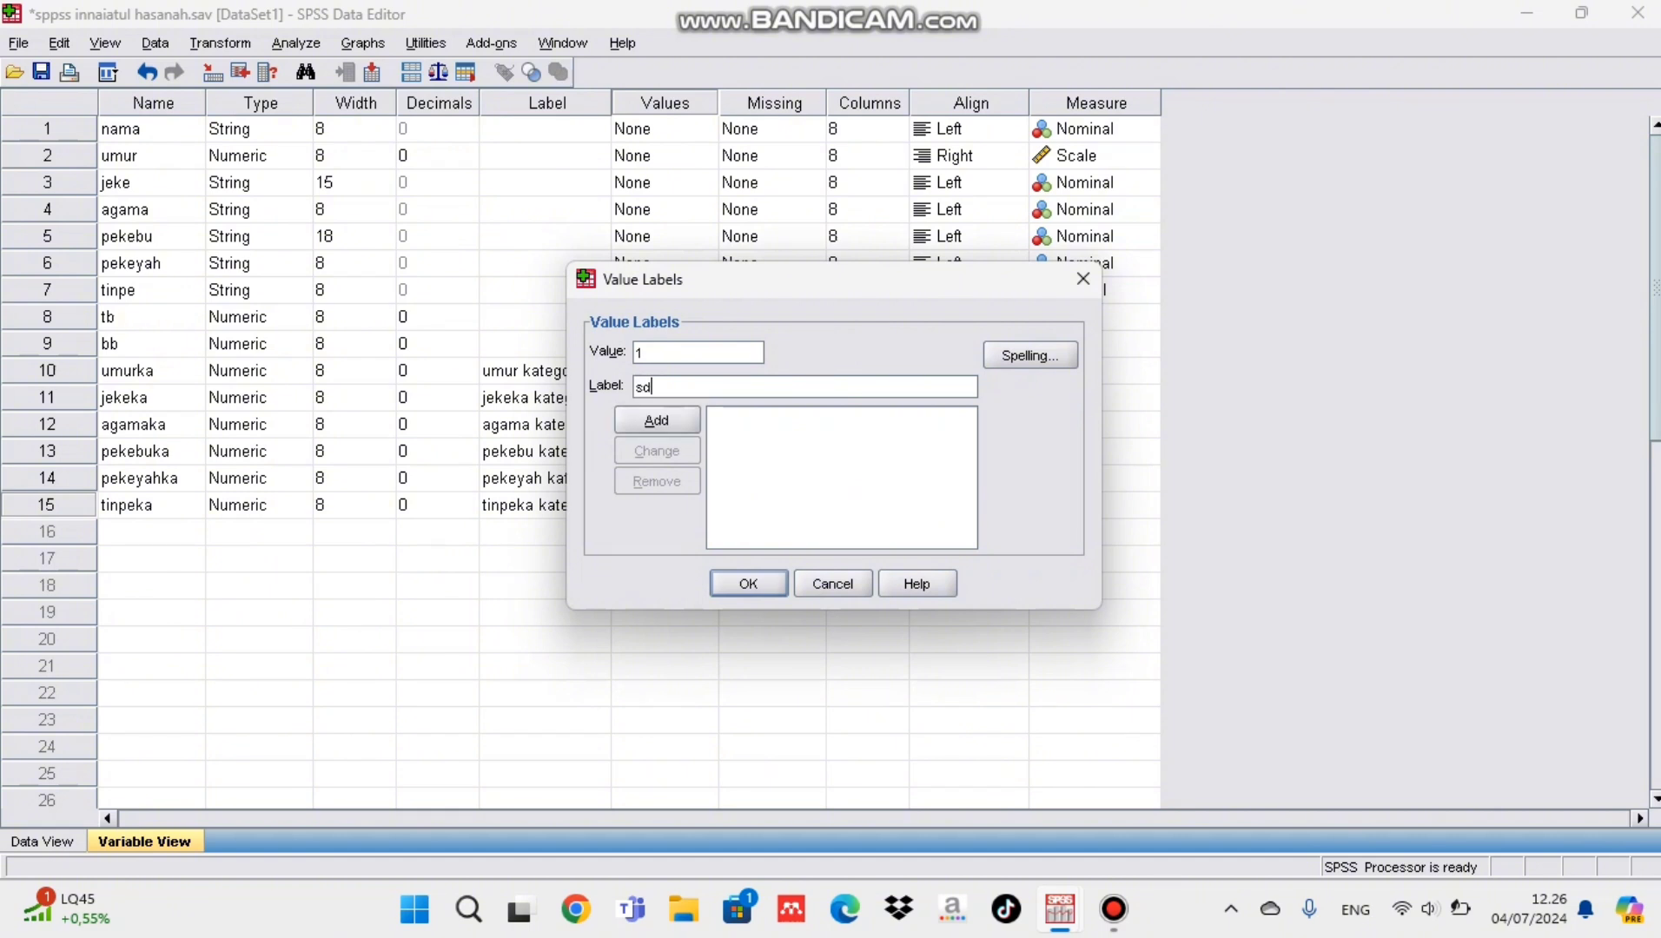
{"action": "key", "text": "alt+a"}
Step: Add the tinpeka value labels 2 = smp and 3 = sma
{"action": "type", "text": "2"}
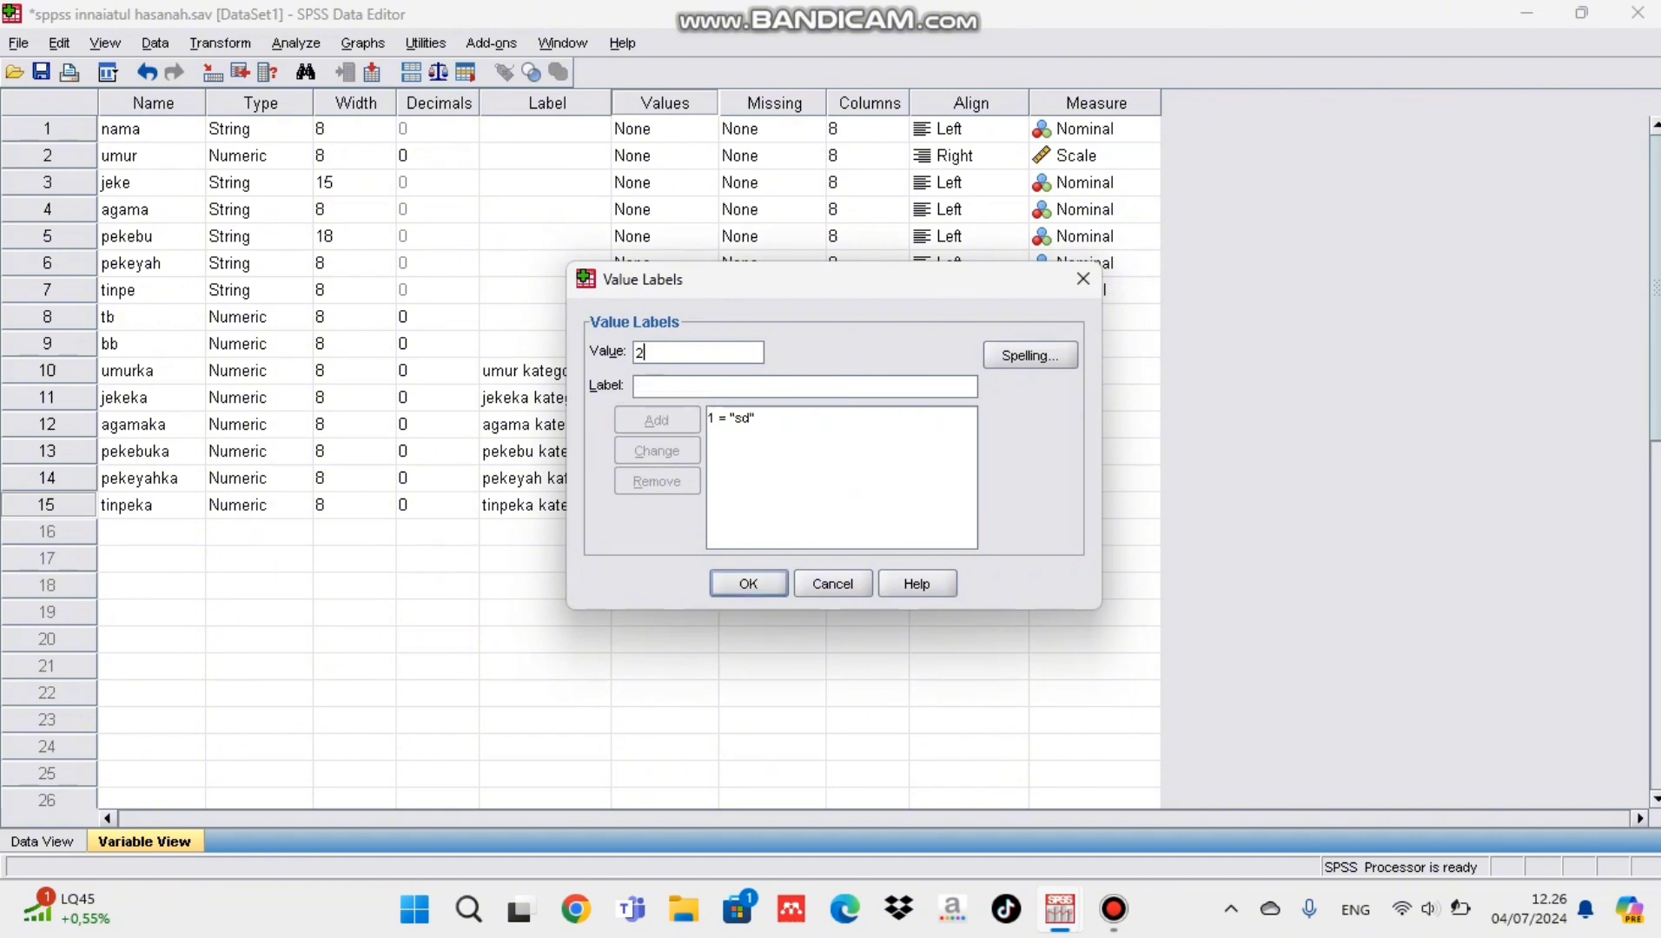
{"action": "key", "text": "Tab"}
{"action": "type", "text": "smp"}
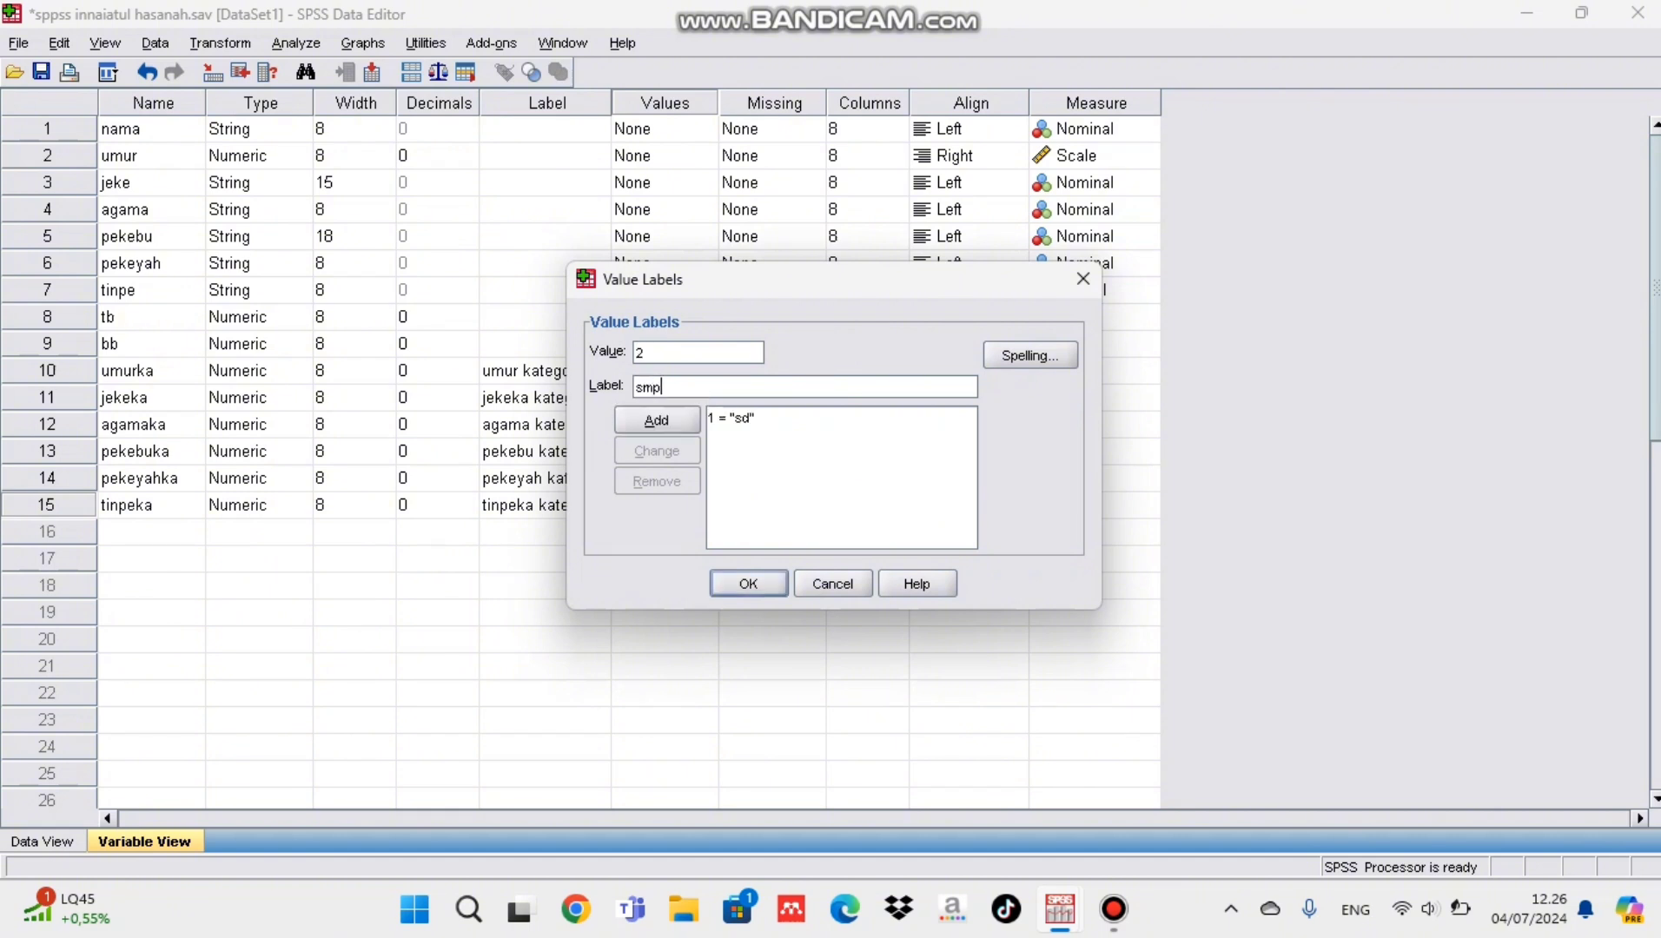
{"action": "key", "text": "alt+a"}
{"action": "type", "text": "3"}
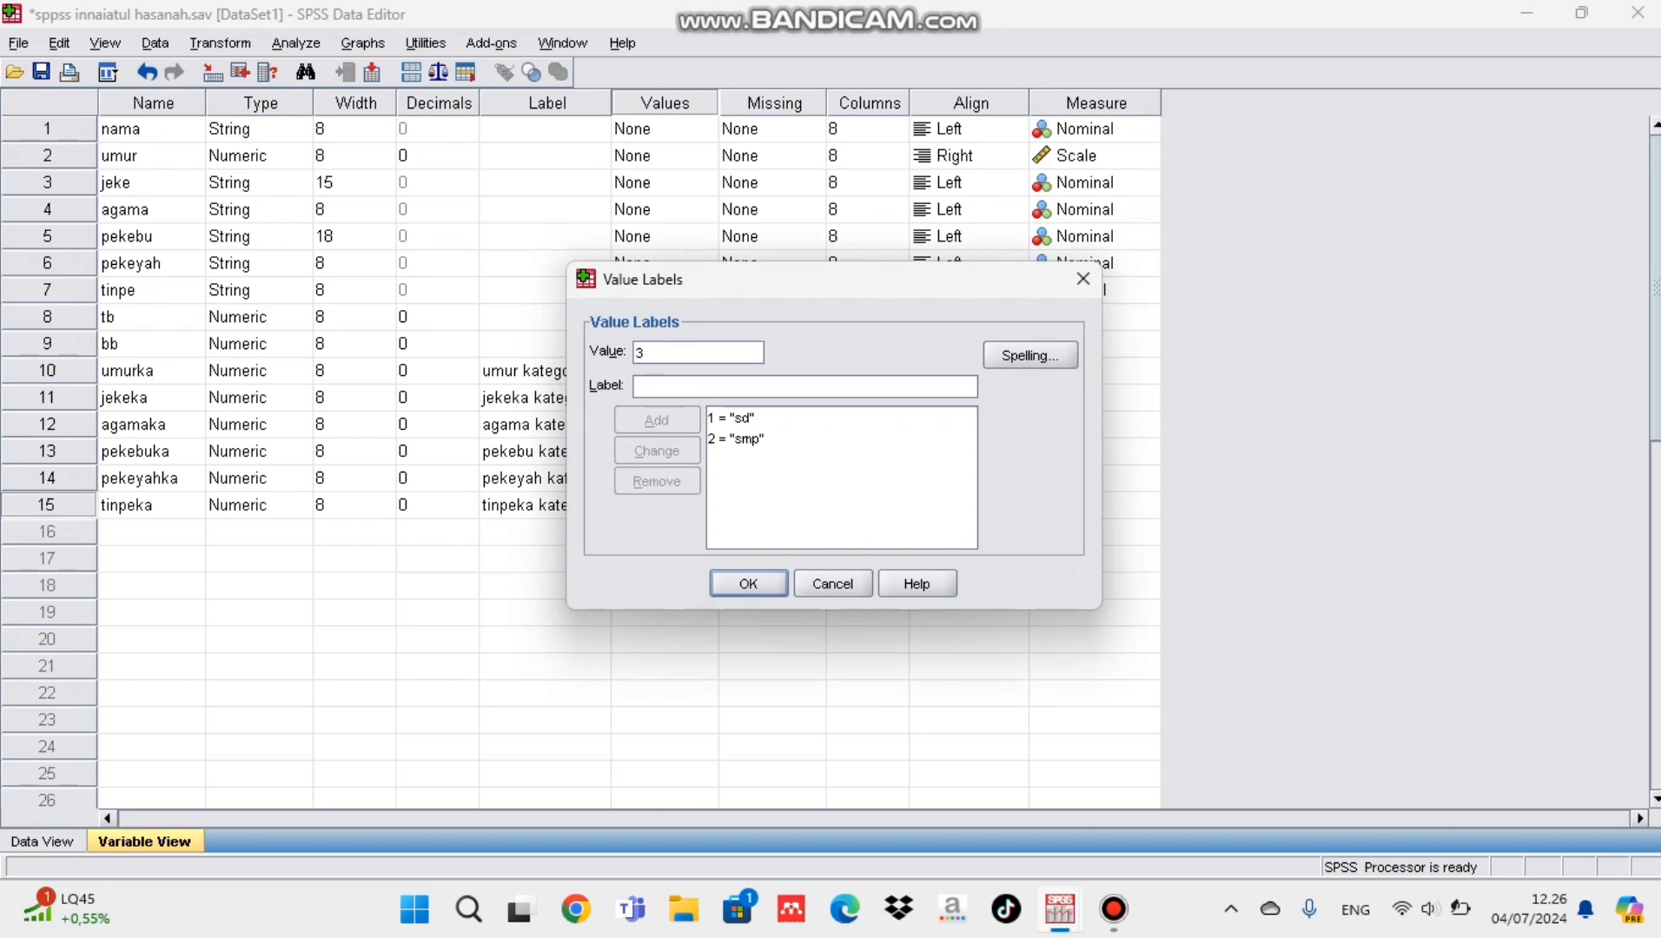
{"action": "type", "text": "sma"}
{"action": "key", "text": "Tab"}
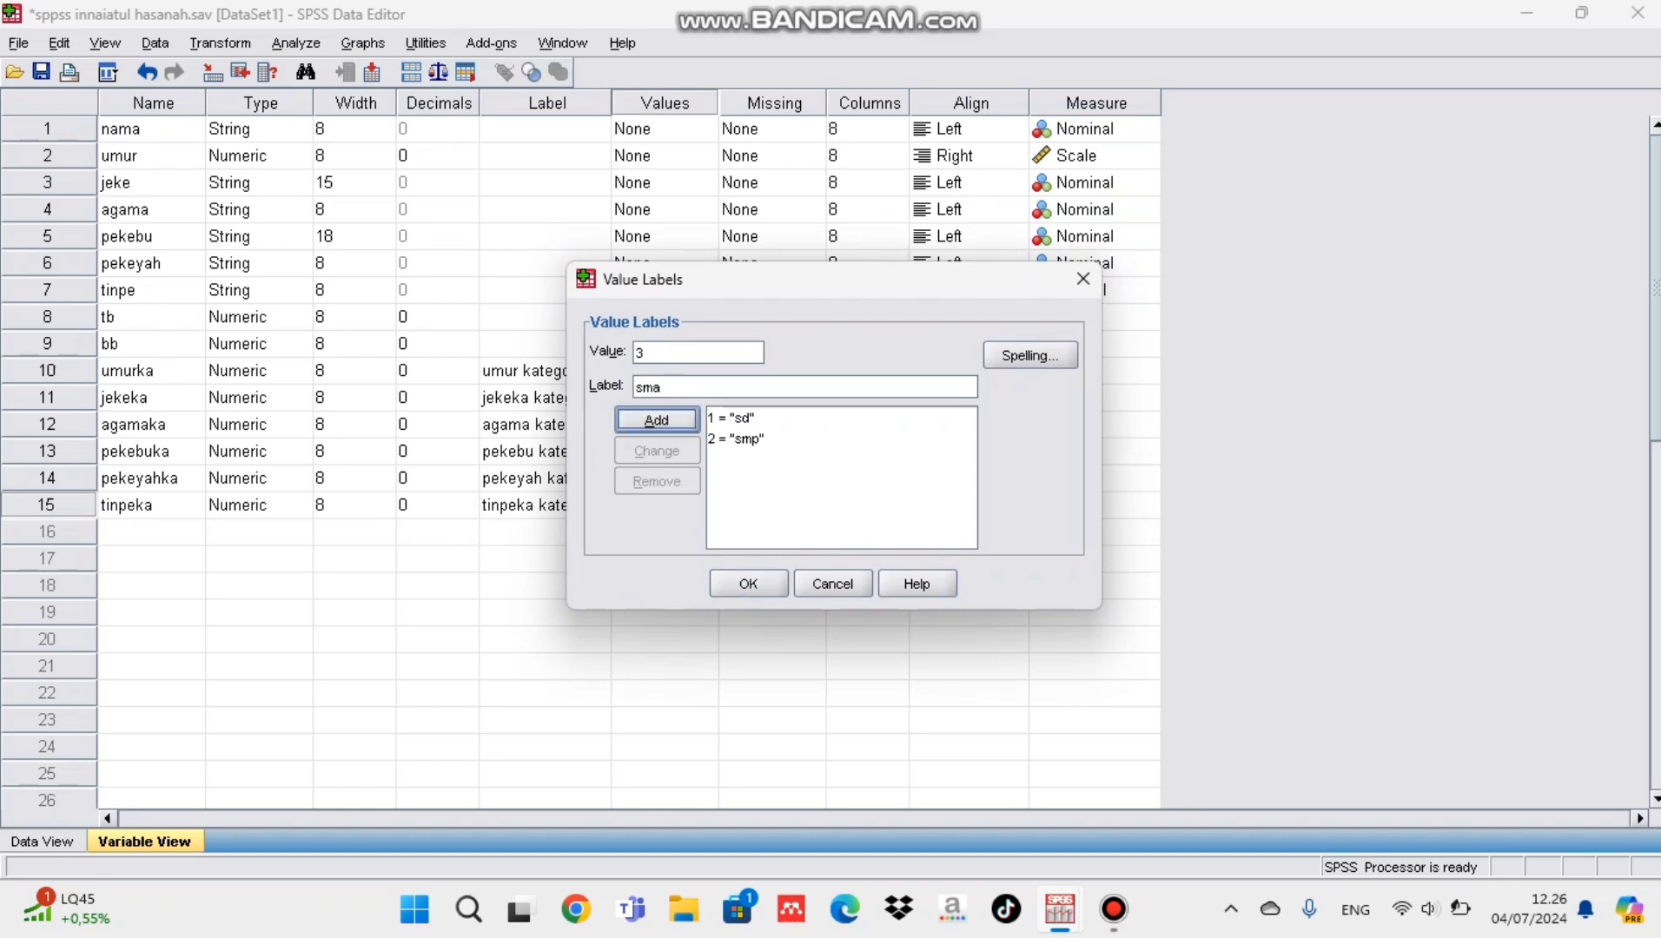
{"action": "key", "text": "Return"}
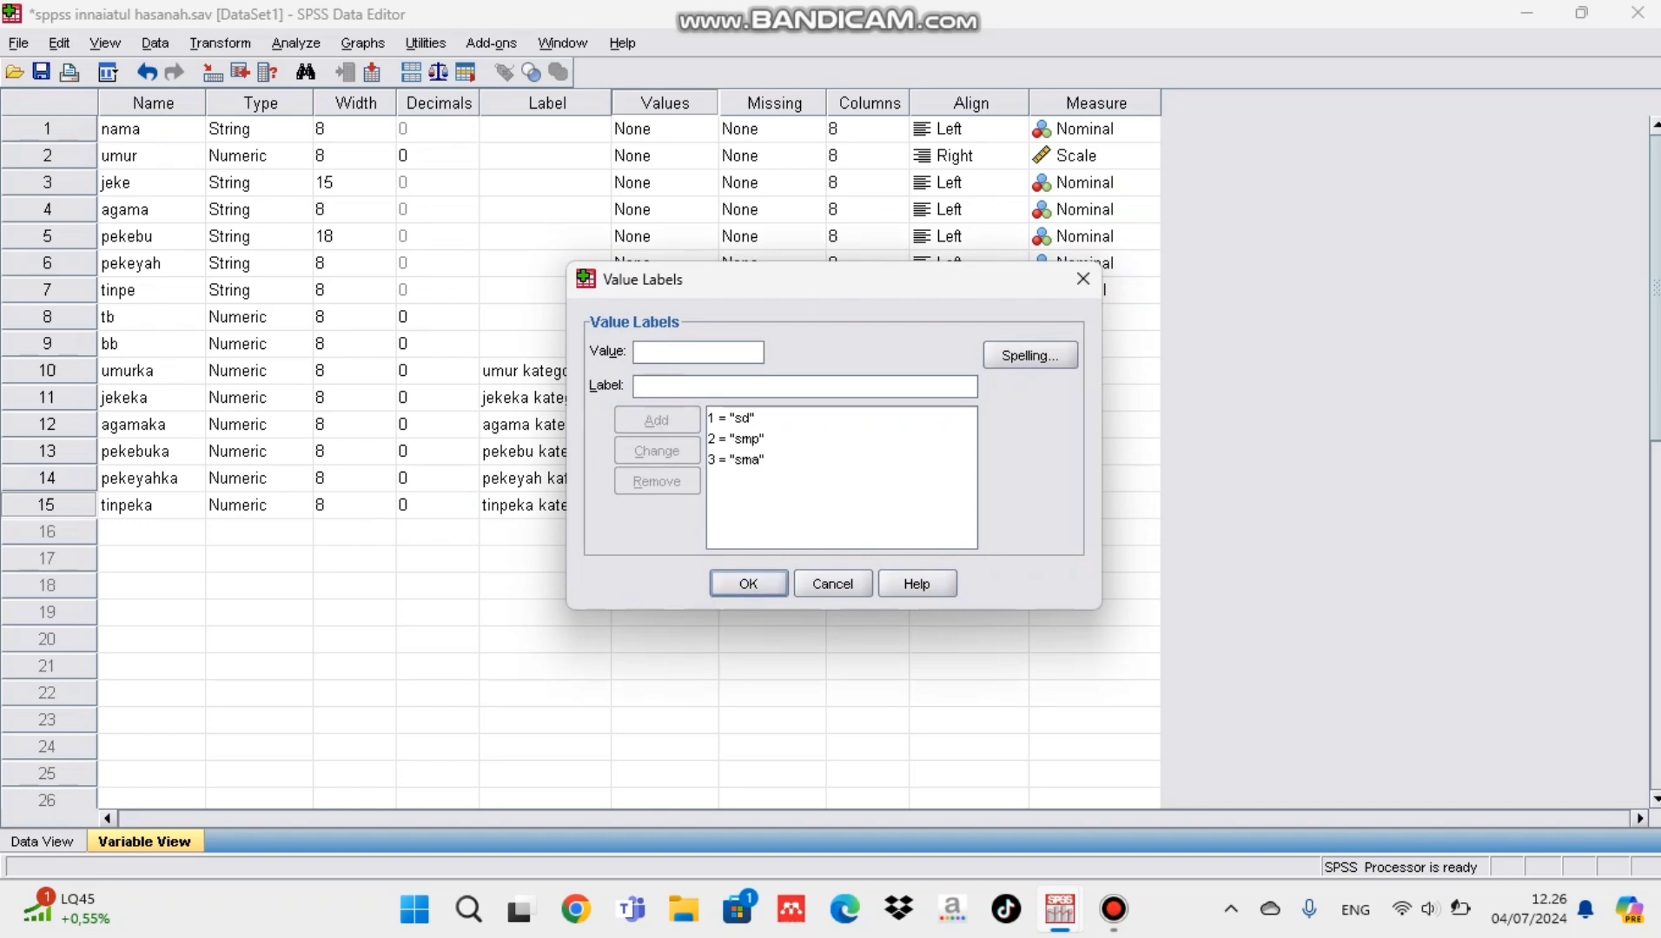
Step: Add the value labels 4 = s1 and 5 = s2 and accept the tinpeka label set
{"action": "type", "text": "4"}
{"action": "key", "text": "Tab"}
{"action": "type", "text": "s1"}
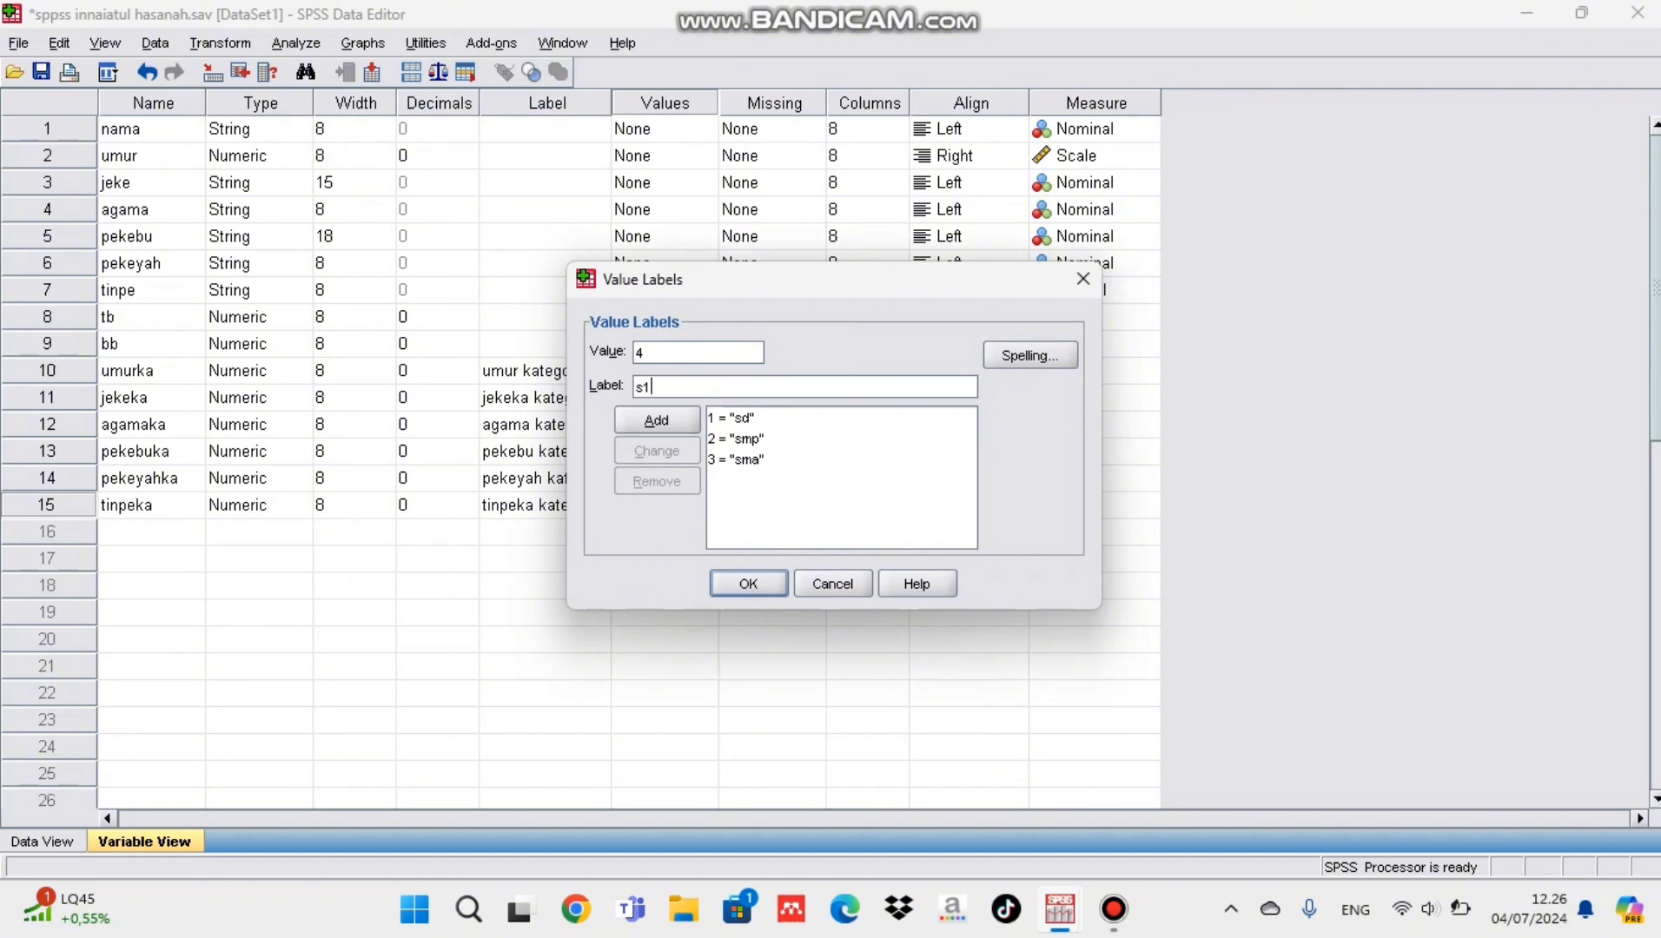
{"action": "key", "text": "Tab"}
{"action": "key", "text": "Return"}
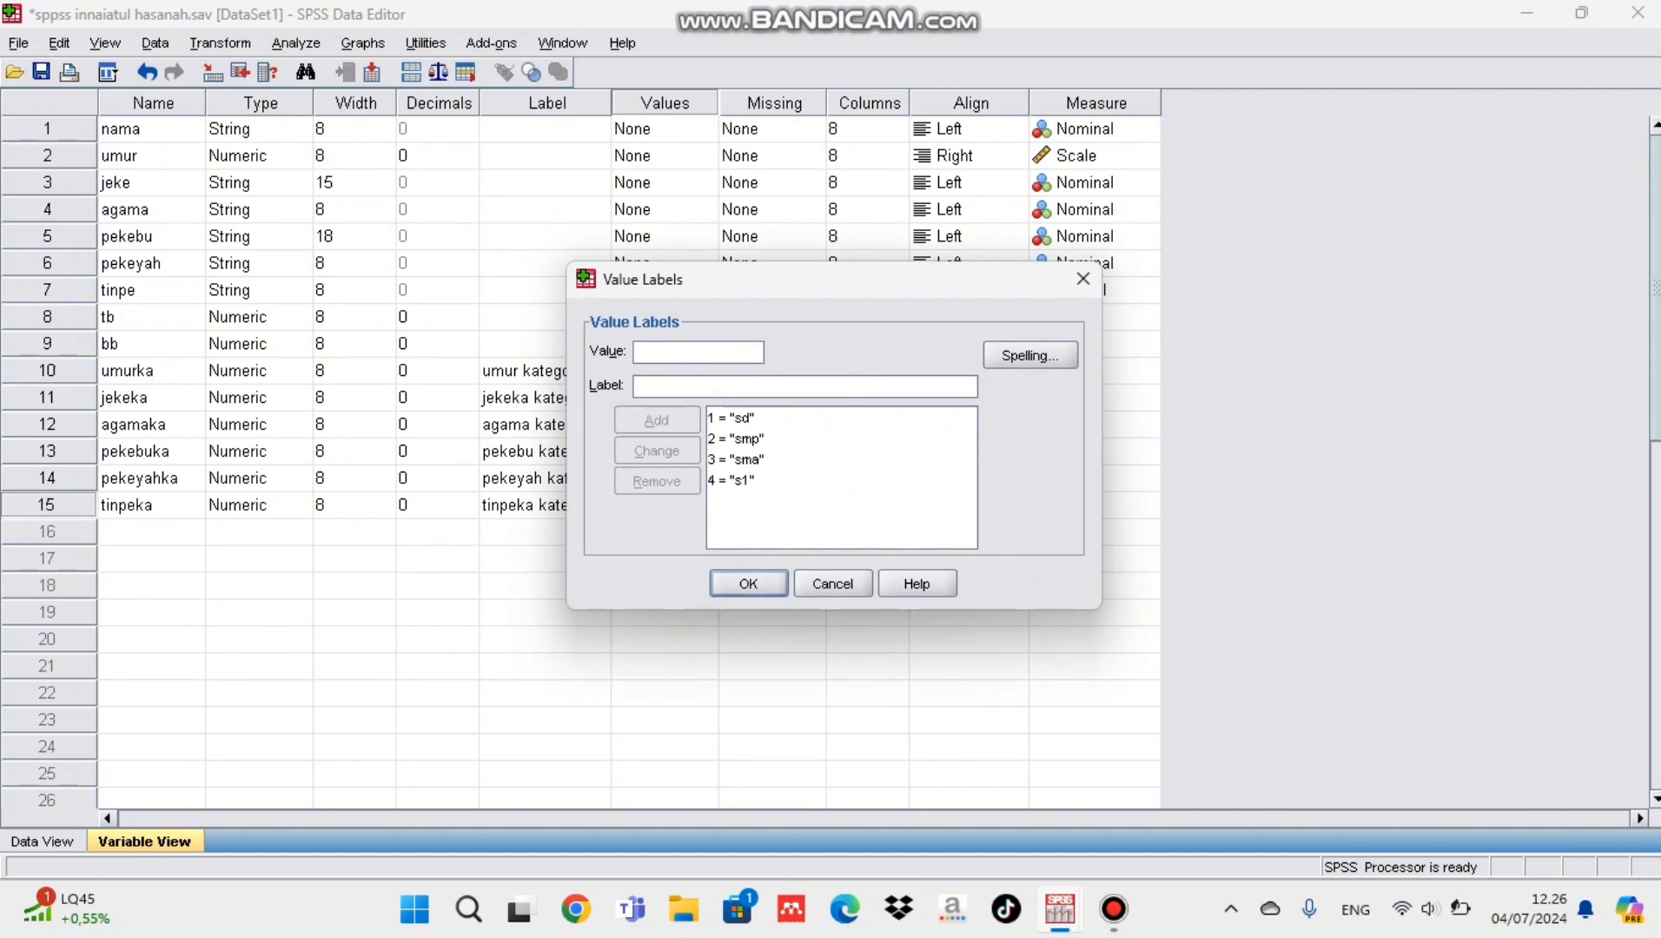
{"action": "type", "text": "5"}
{"action": "key", "text": "Tab"}
{"action": "type", "text": "s2"}
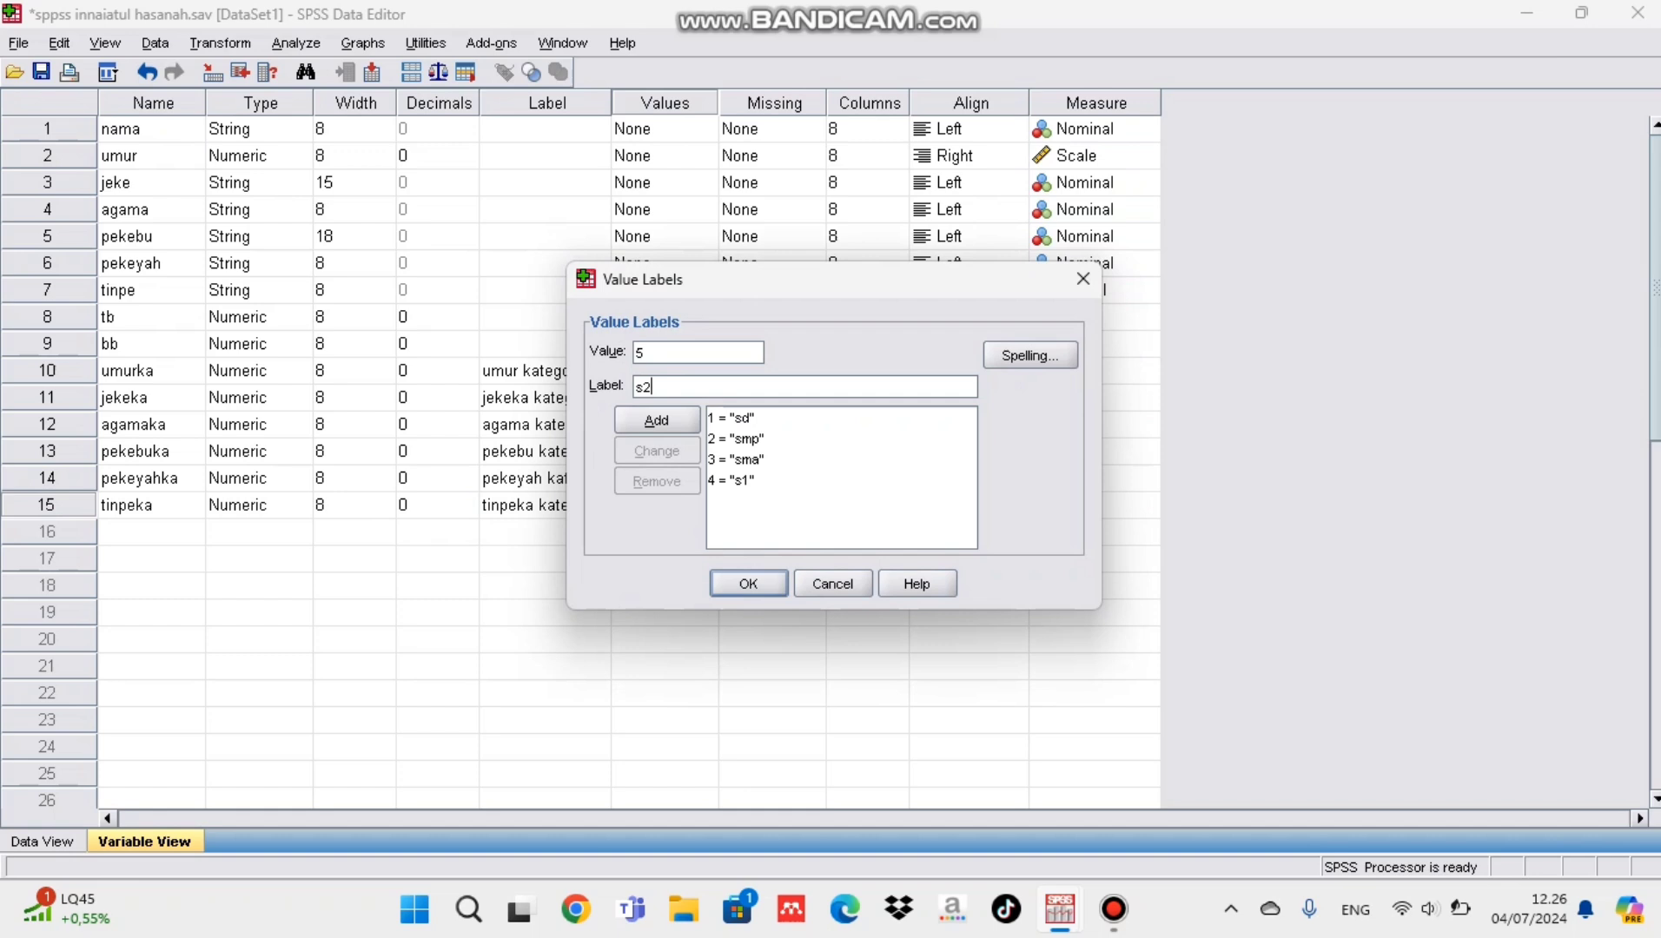
{"action": "key", "text": "Tab"}
{"action": "key", "text": "Return"}
{"action": "key", "text": "Return"}
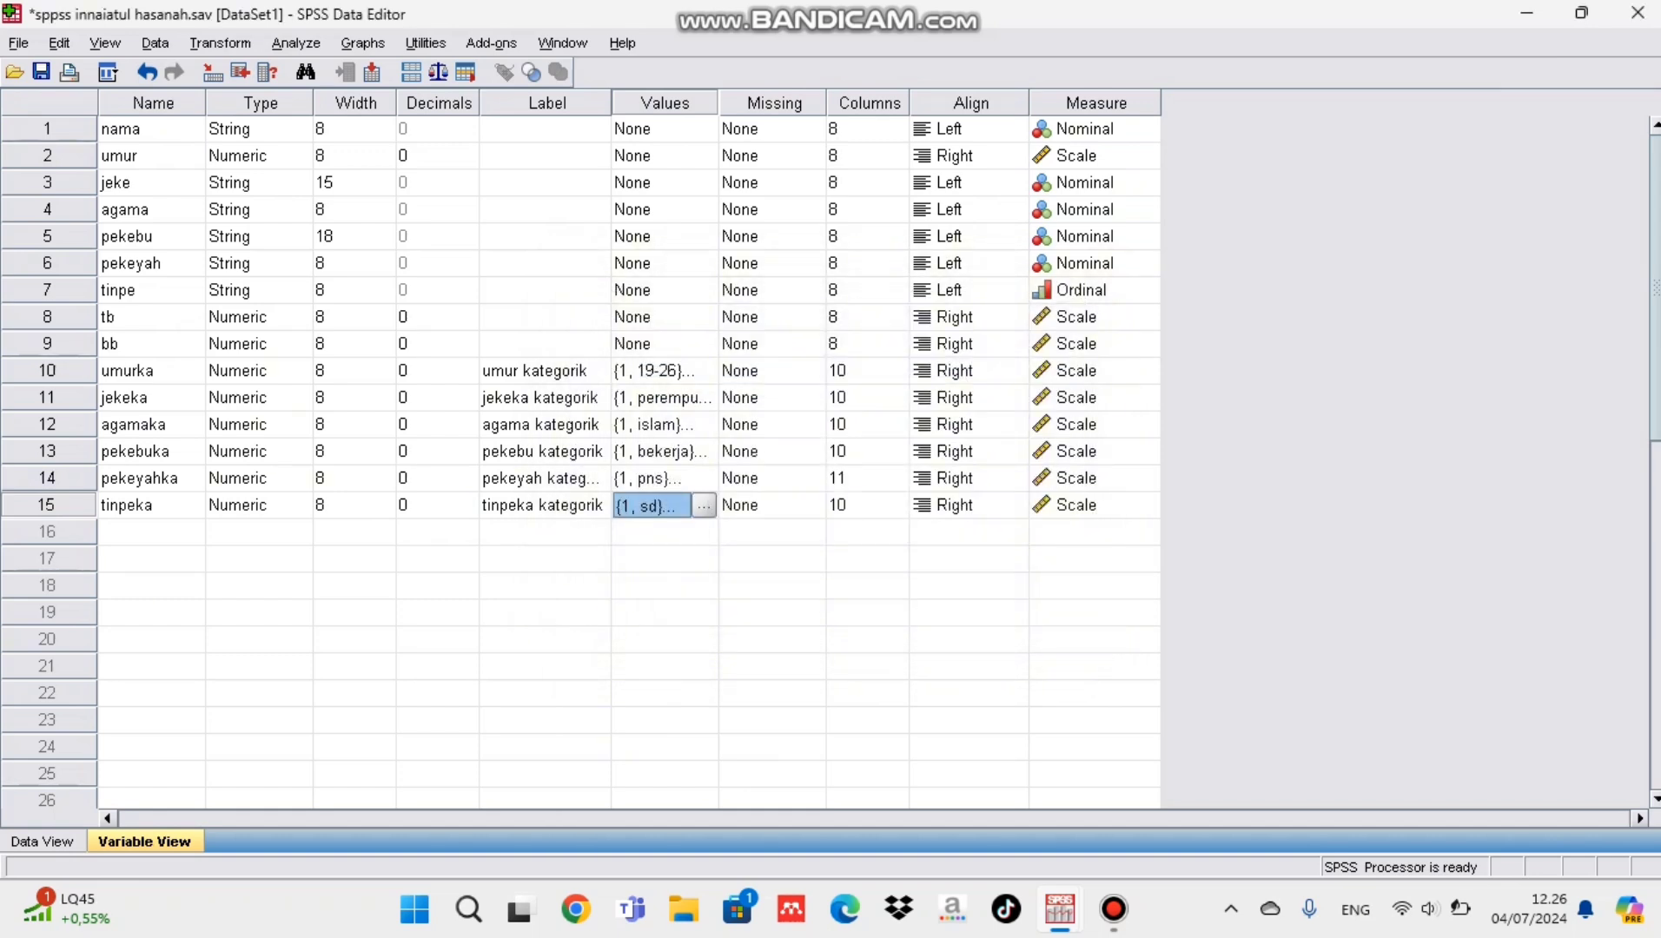
Step: Open the Frequencies analysis and replace pekeyah kategorik with tinpeka kategorik as the analysed variable
{"action": "left_click", "coordinate": [296, 44]}
{"action": "mouse_move", "coordinate": [356, 102]}
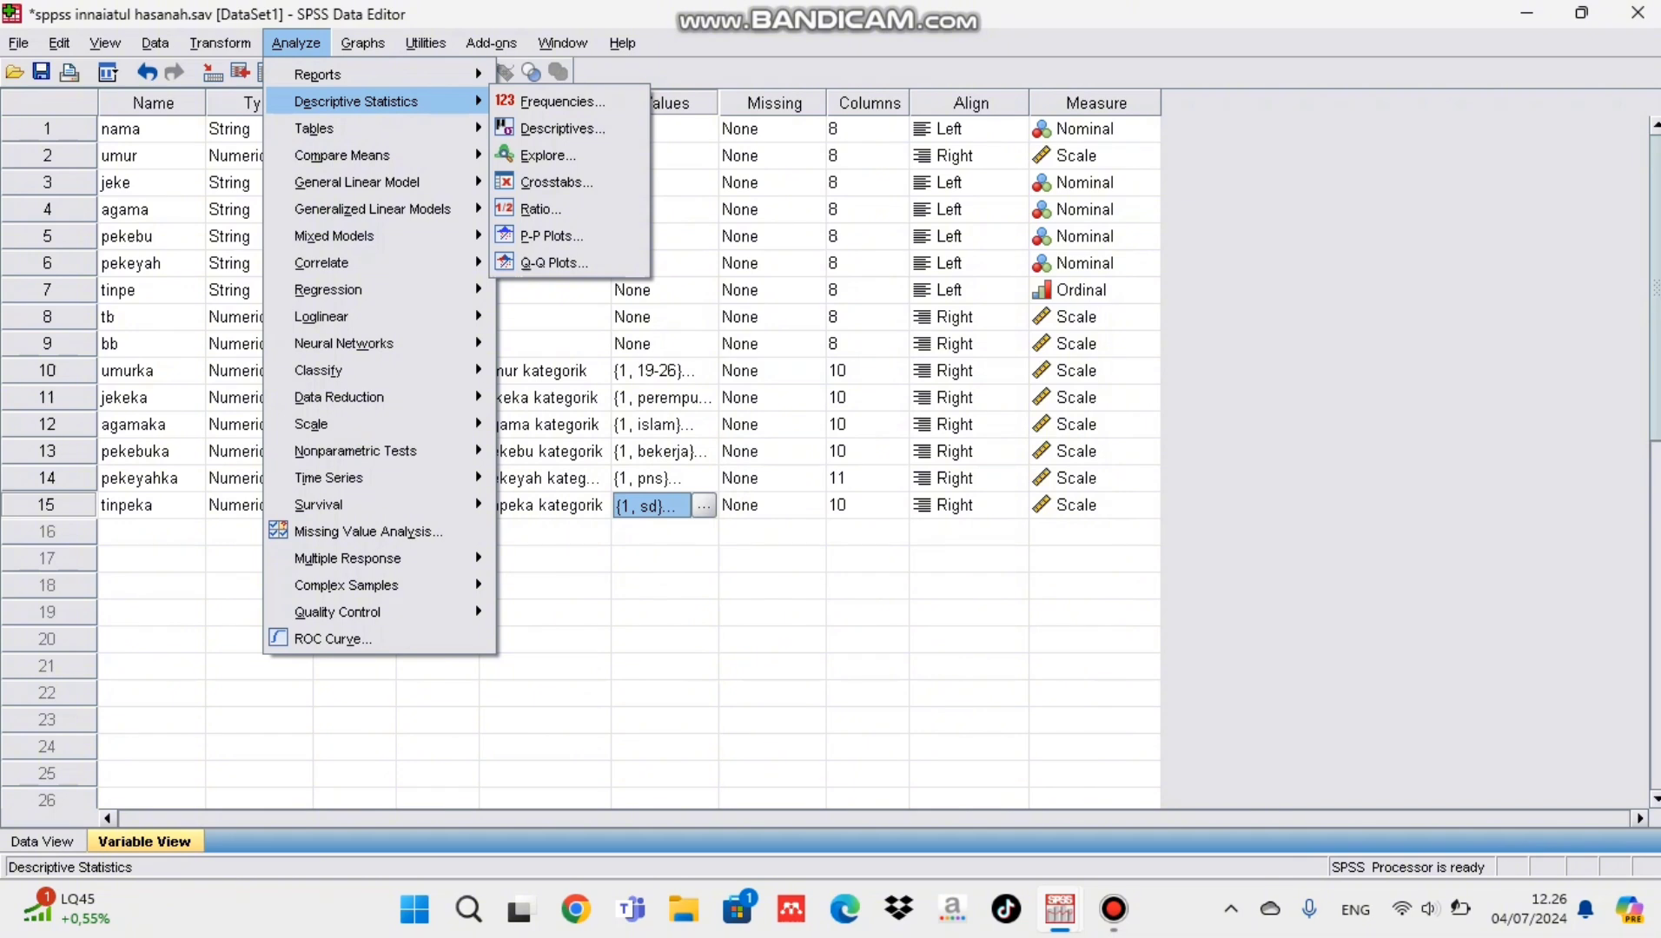
{"action": "left_click", "coordinate": [556, 102]}
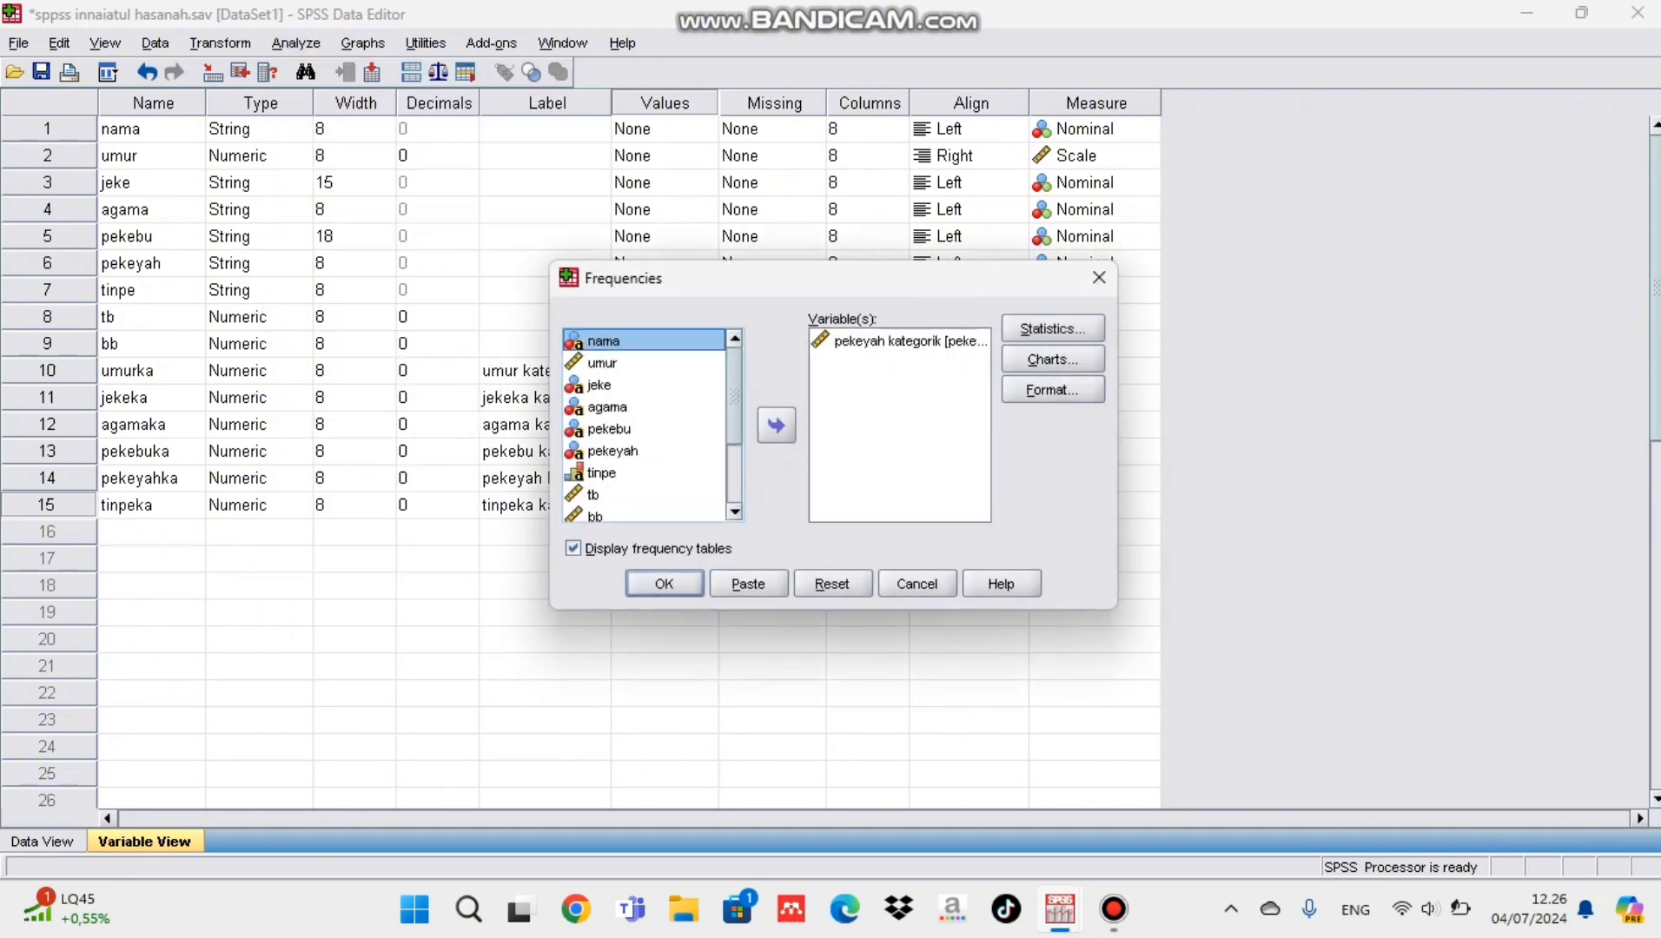
{"action": "left_click", "coordinate": [652, 512]}
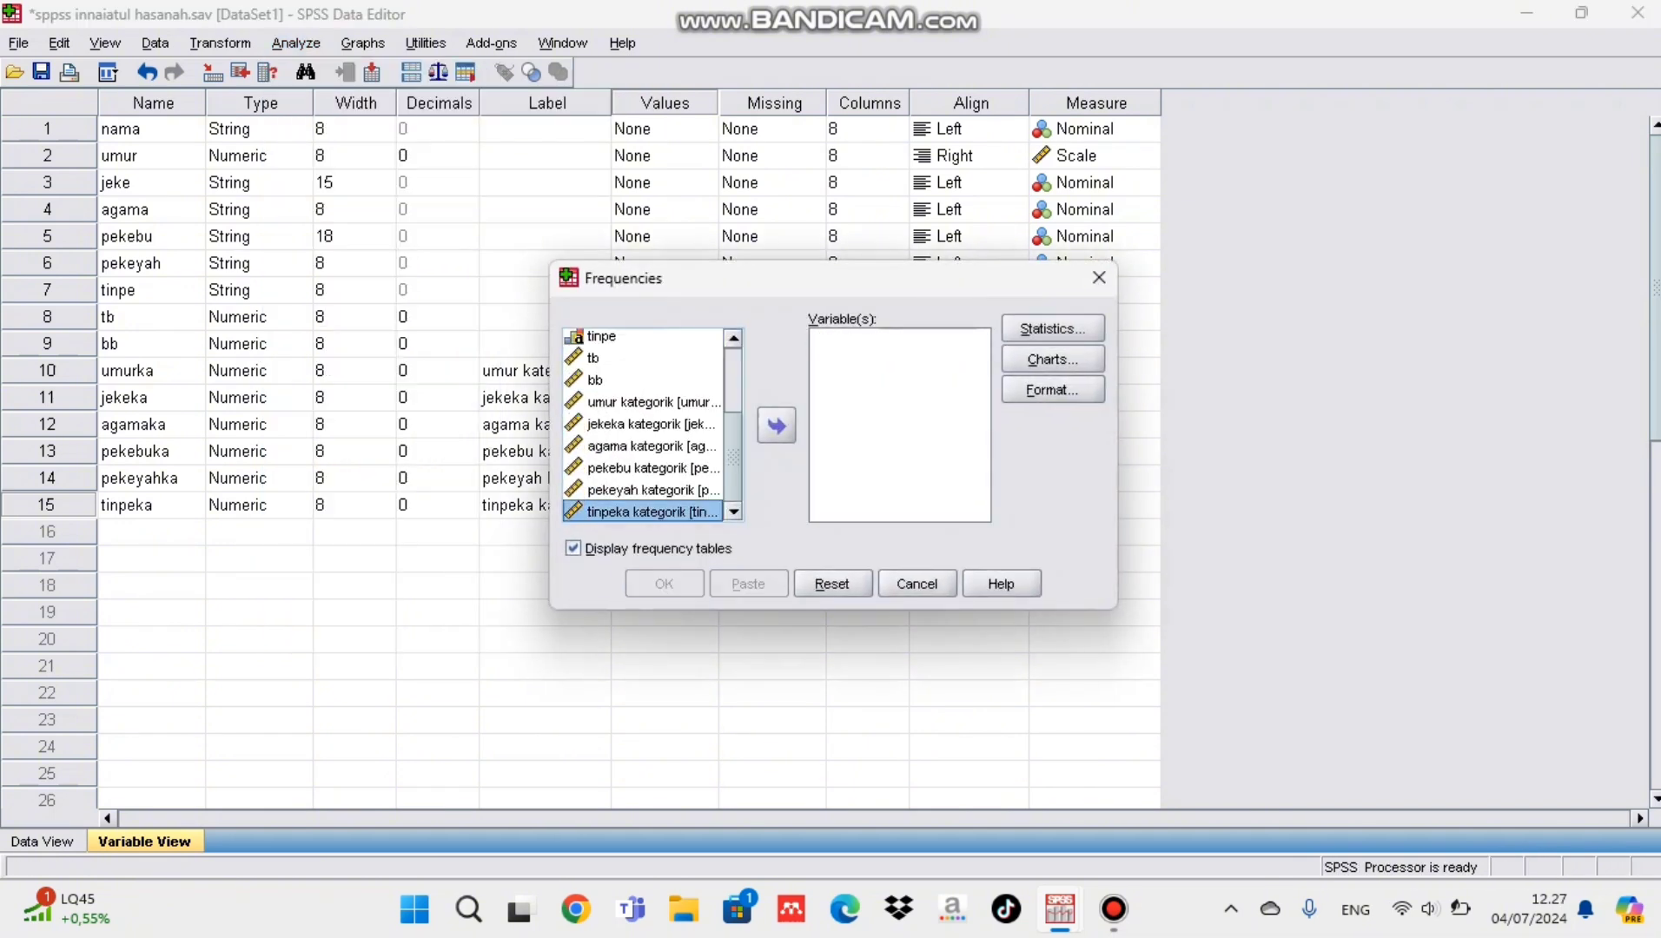
{"action": "left_click", "coordinate": [776, 426]}
Step: Include the mean and median in the tinpeka frequency statistics
{"action": "left_click", "coordinate": [1052, 329]}
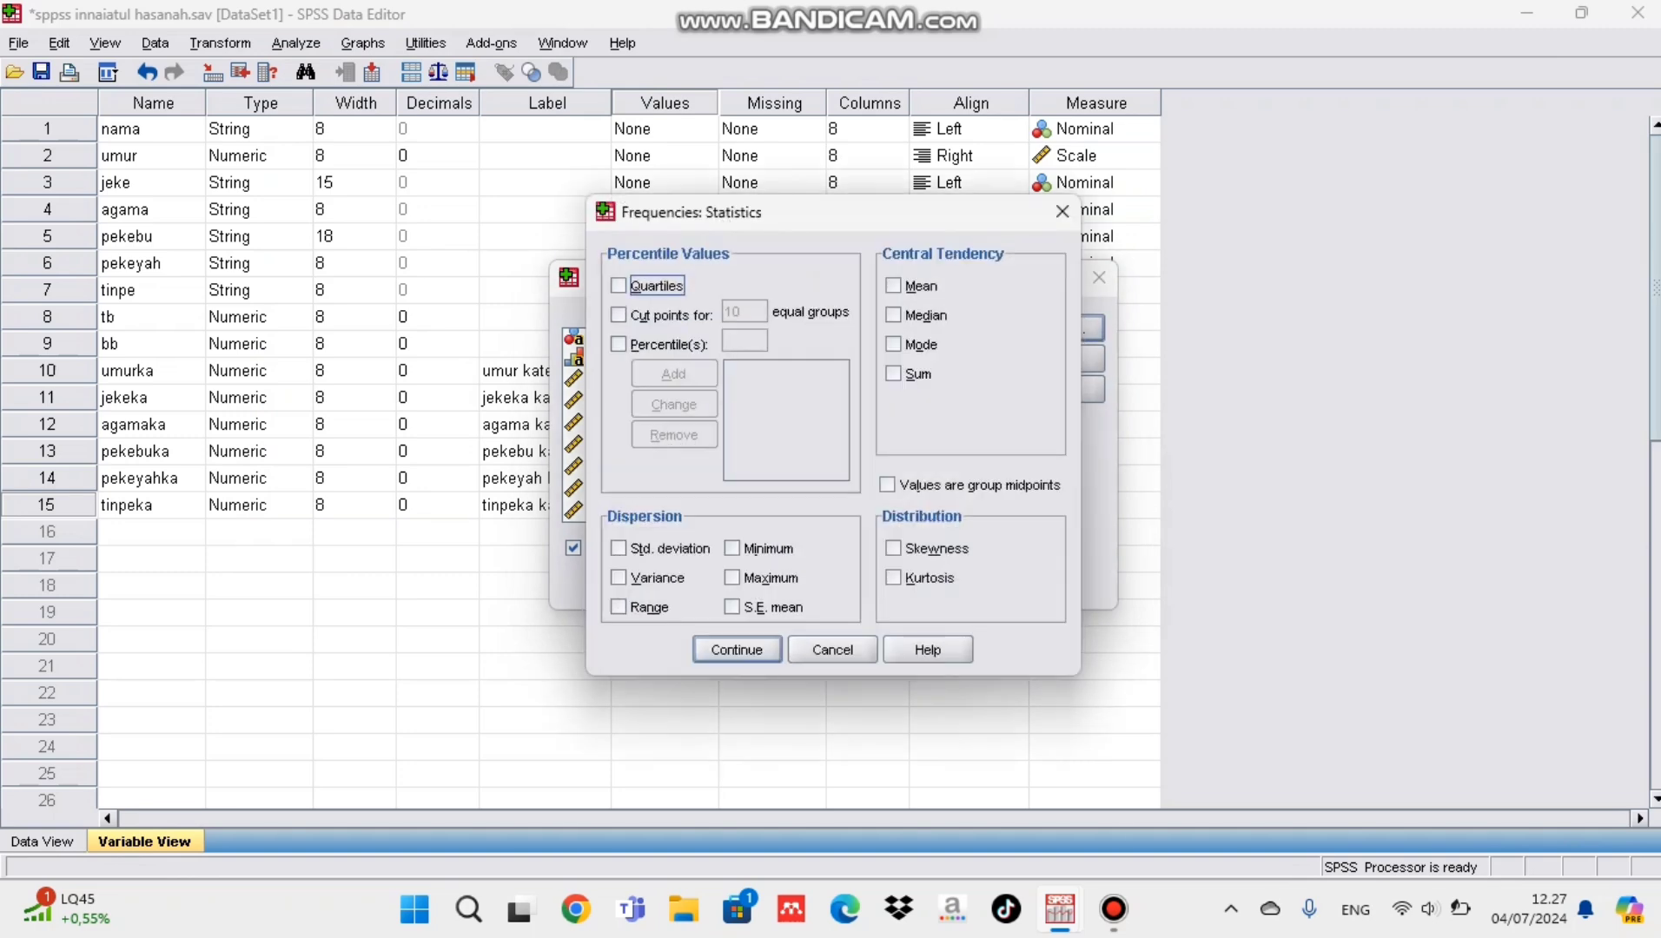
{"action": "left_click", "coordinate": [894, 314]}
{"action": "left_click", "coordinate": [893, 284]}
{"action": "left_click", "coordinate": [736, 650]}
Step: Choose a pie chart with percentages as chart values and run the tinpeka frequency analysis
{"action": "left_click", "coordinate": [1052, 359]}
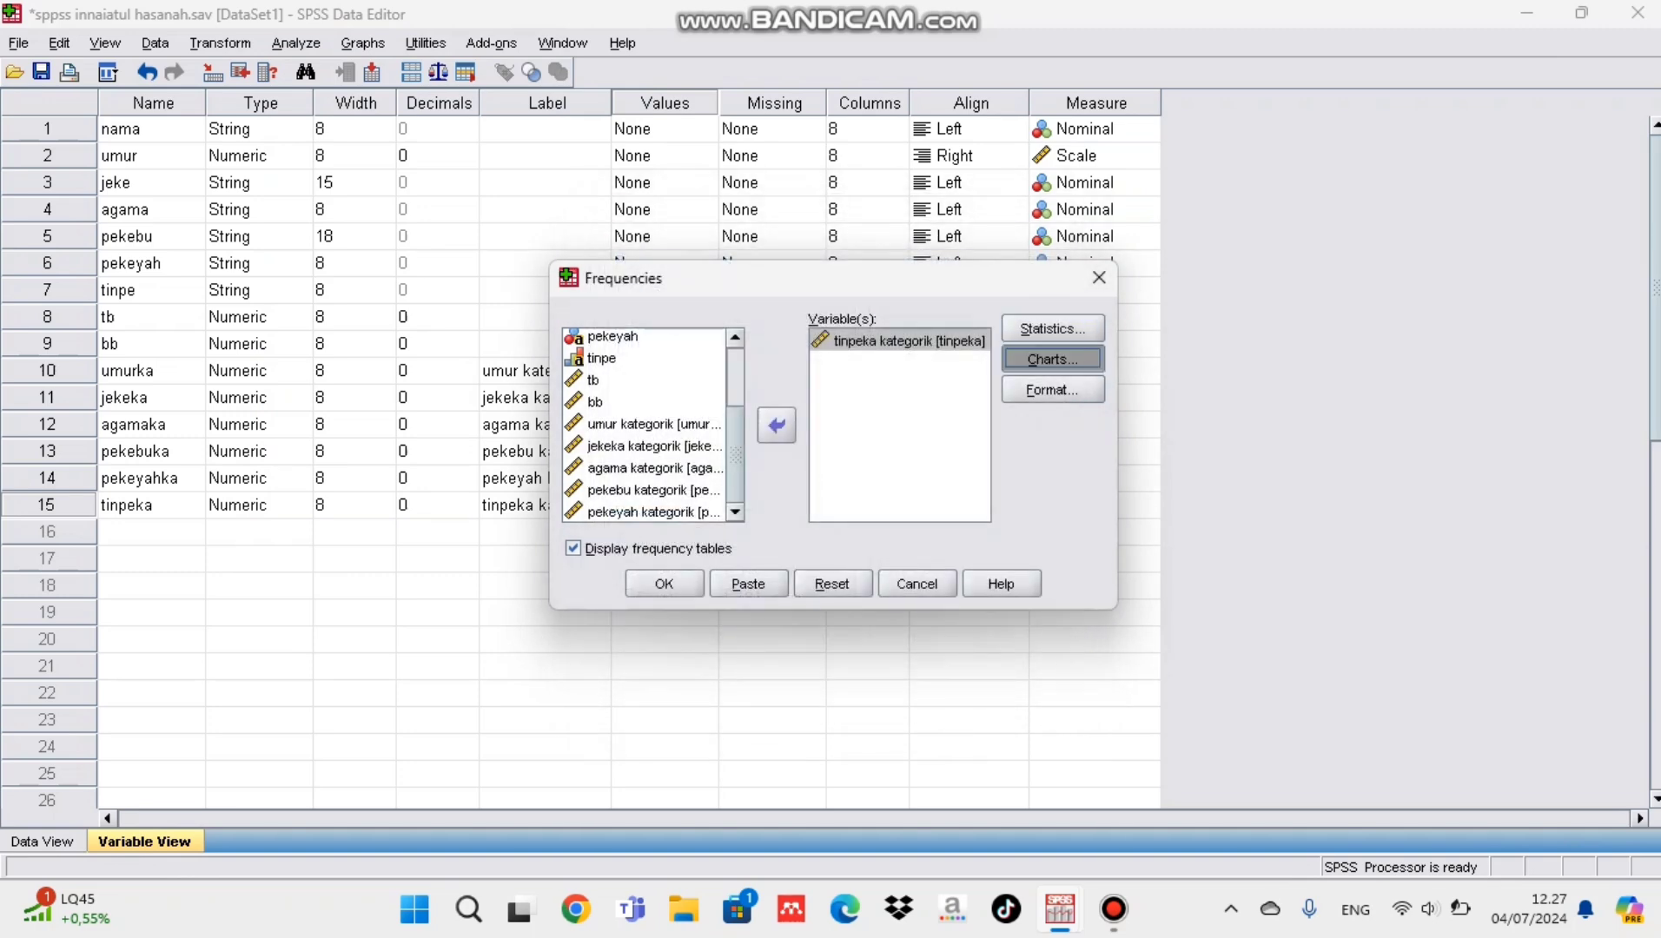
{"action": "left_click", "coordinate": [708, 410]}
{"action": "left_click", "coordinate": [815, 540]}
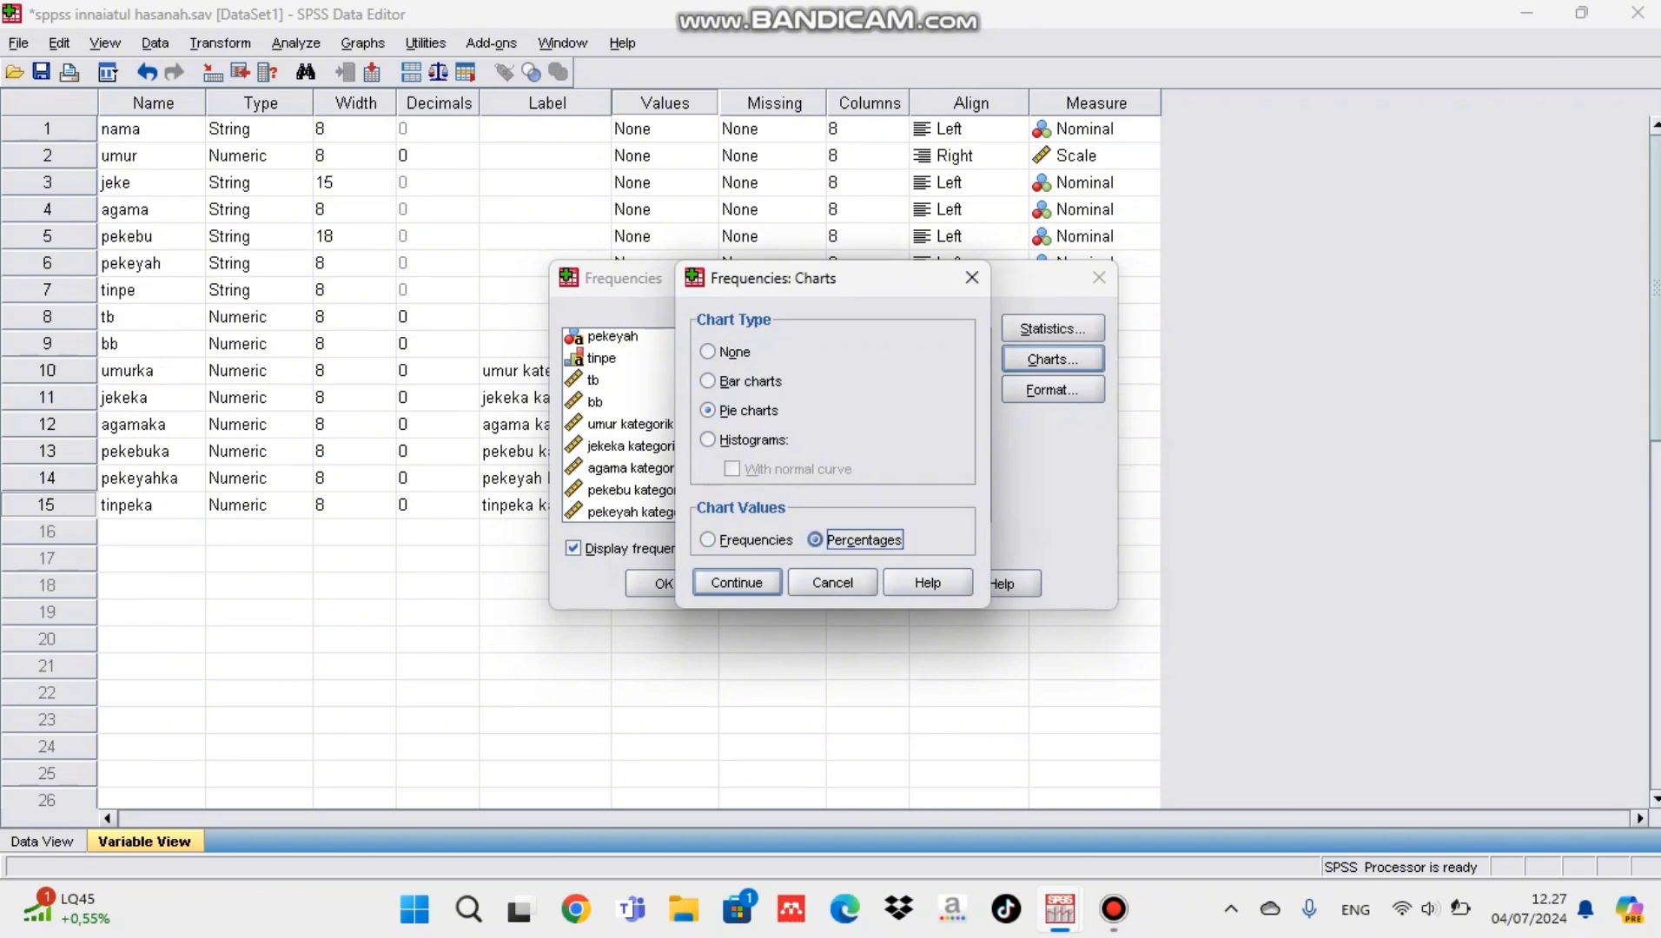
{"action": "left_click", "coordinate": [736, 582]}
{"action": "left_click", "coordinate": [663, 583]}
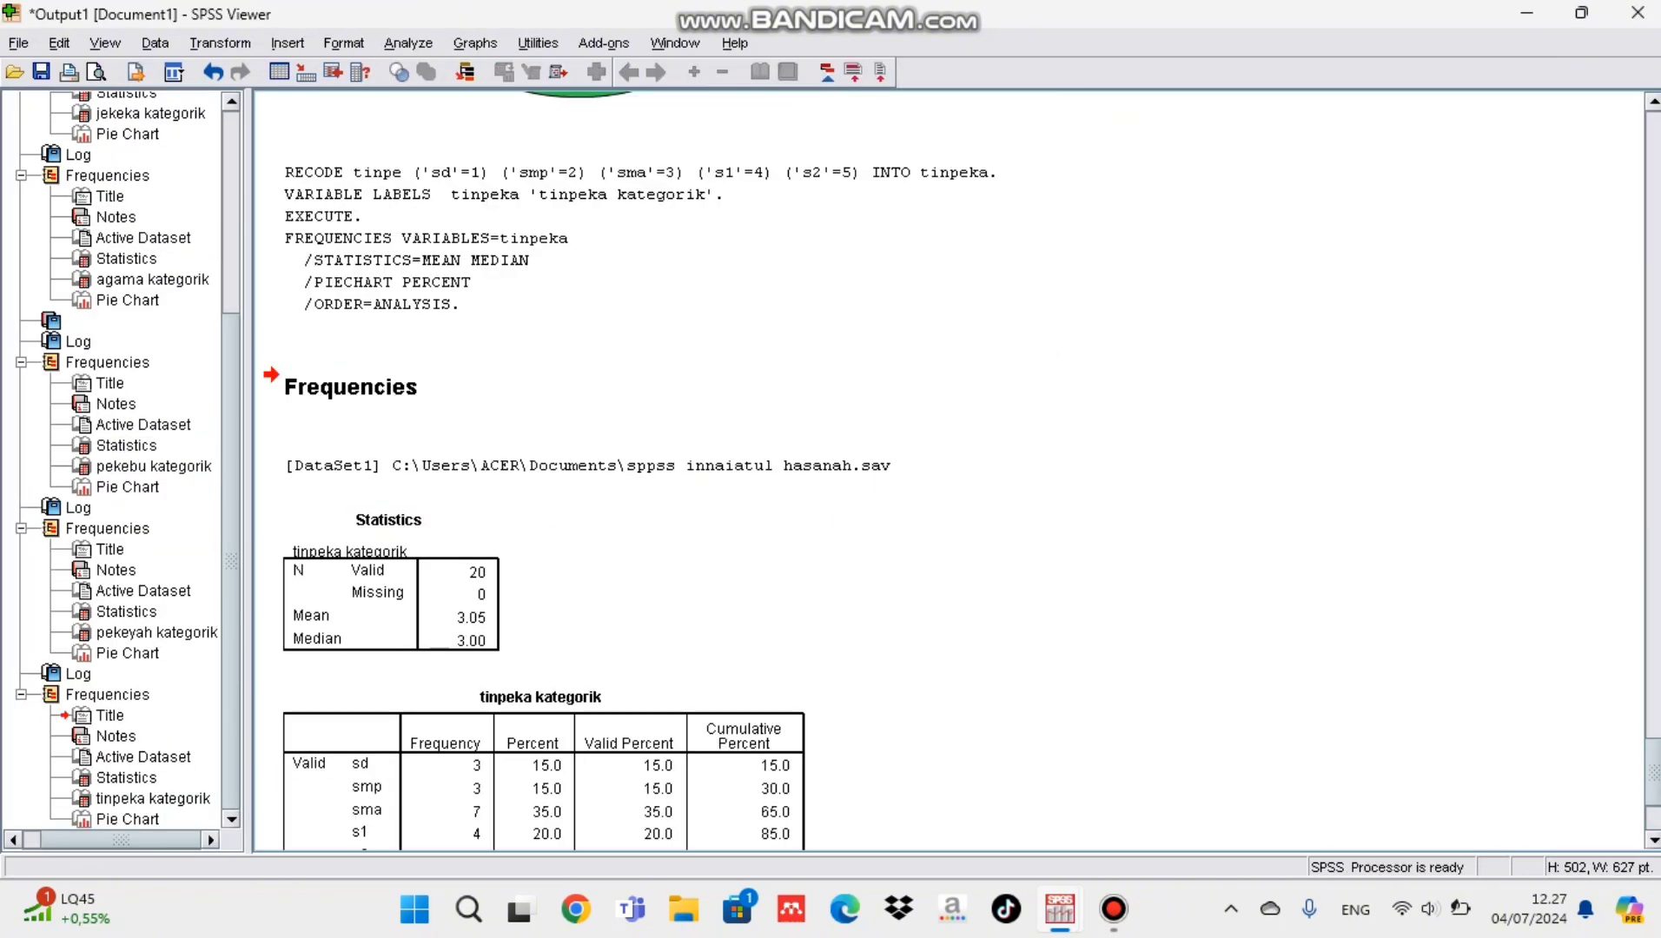
Step: Show data labels on the slices of the tinpeka kategorik pie chart and close the chart editor
{"action": "scroll", "coordinate": [949, 471], "scroll_direction": "down", "scroll_amount": 3}
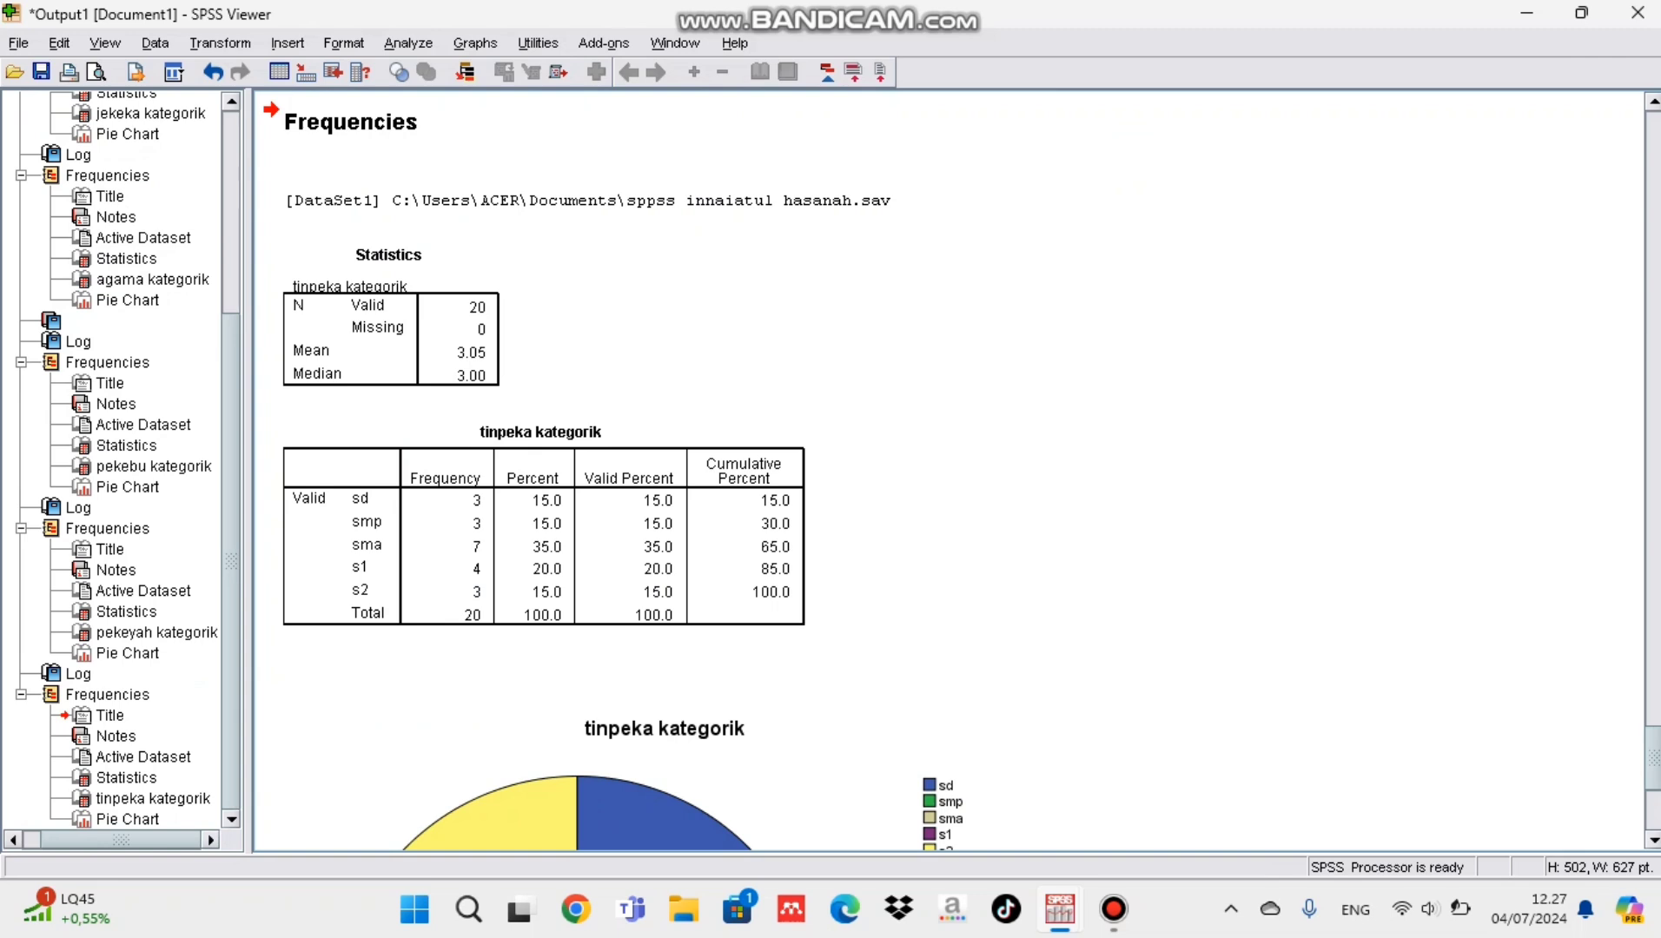
{"action": "scroll", "coordinate": [949, 471], "scroll_direction": "down", "scroll_amount": 5}
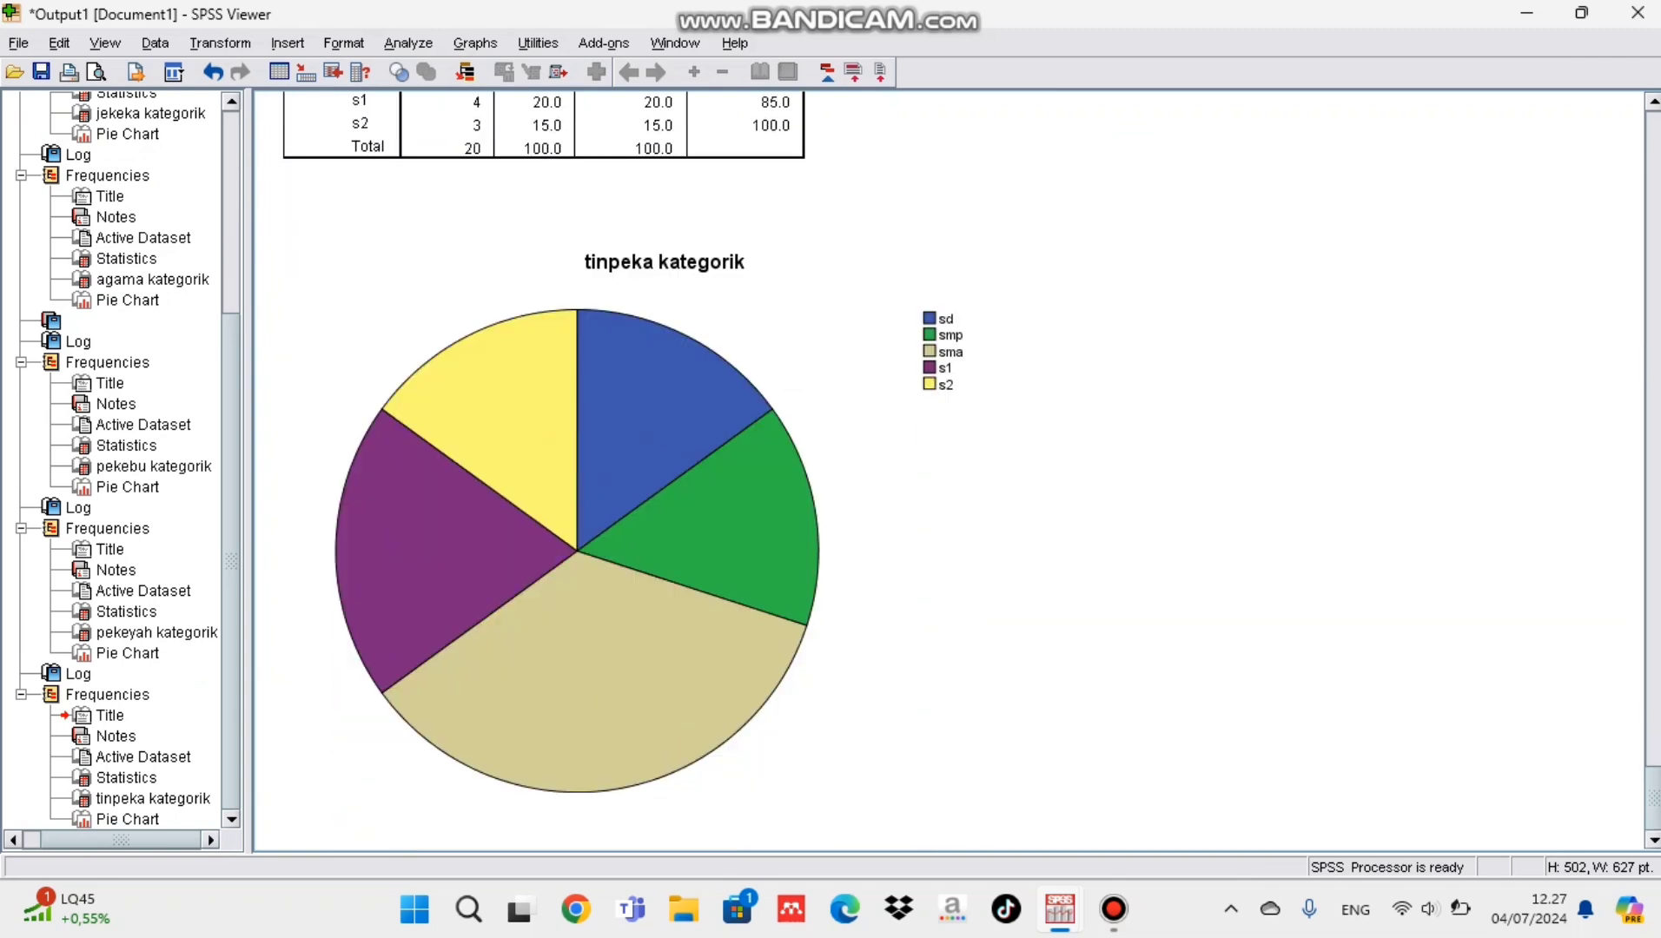
{"action": "double_click", "coordinate": [665, 498]}
{"action": "left_click", "coordinate": [764, 164]}
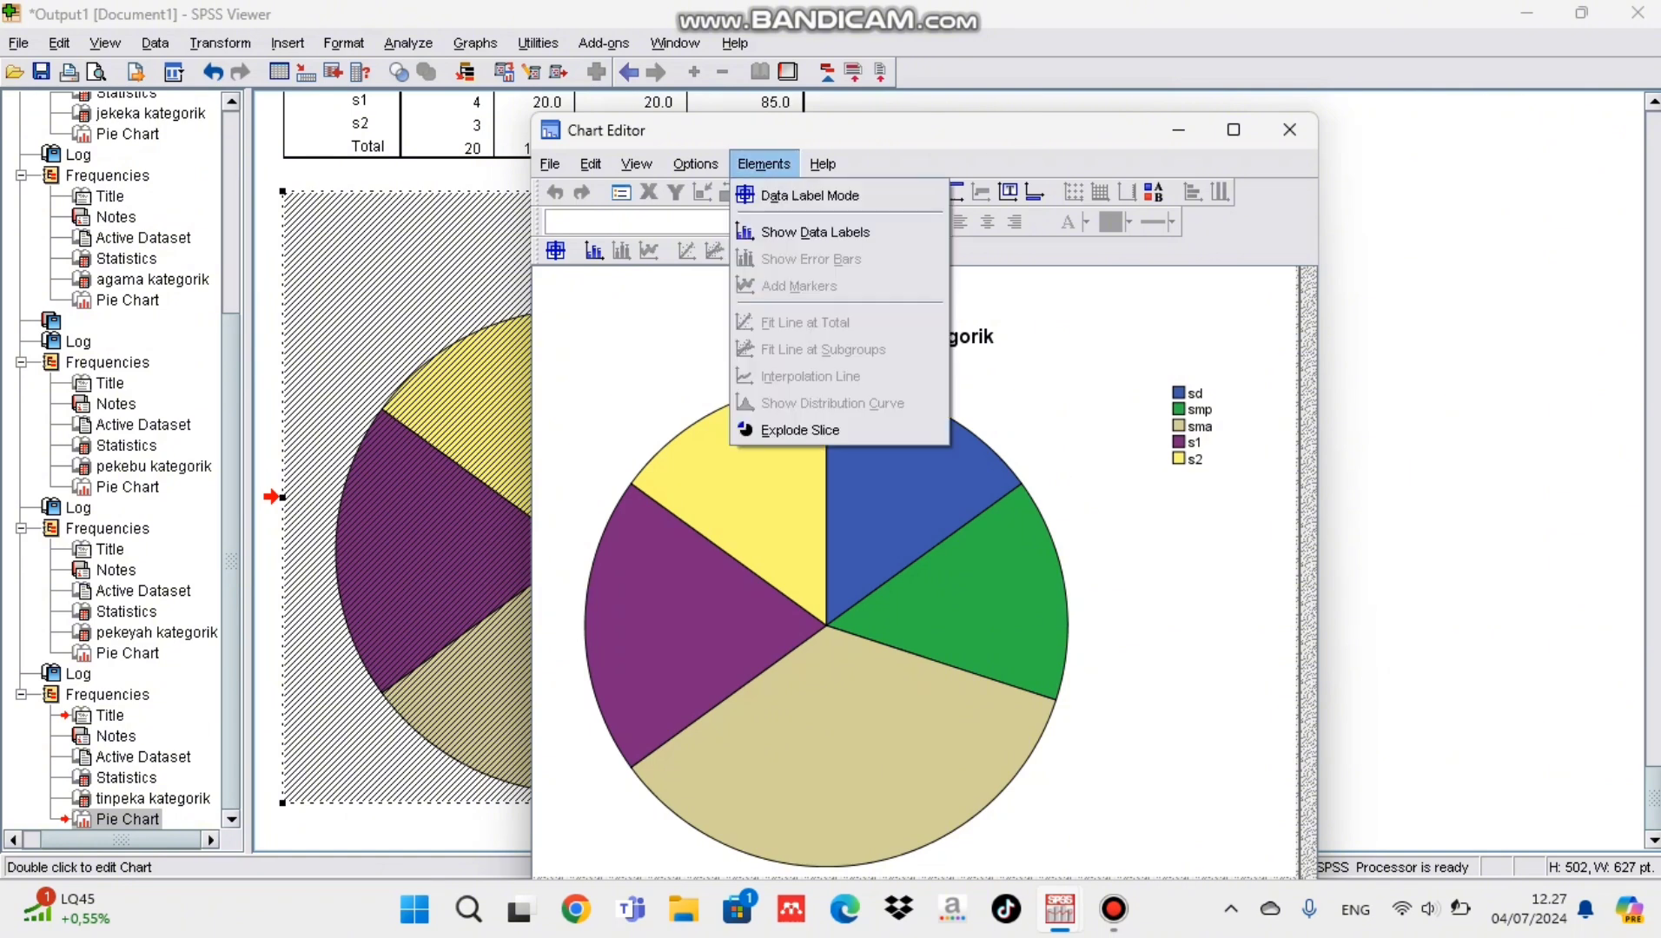
{"action": "left_click", "coordinate": [815, 232]}
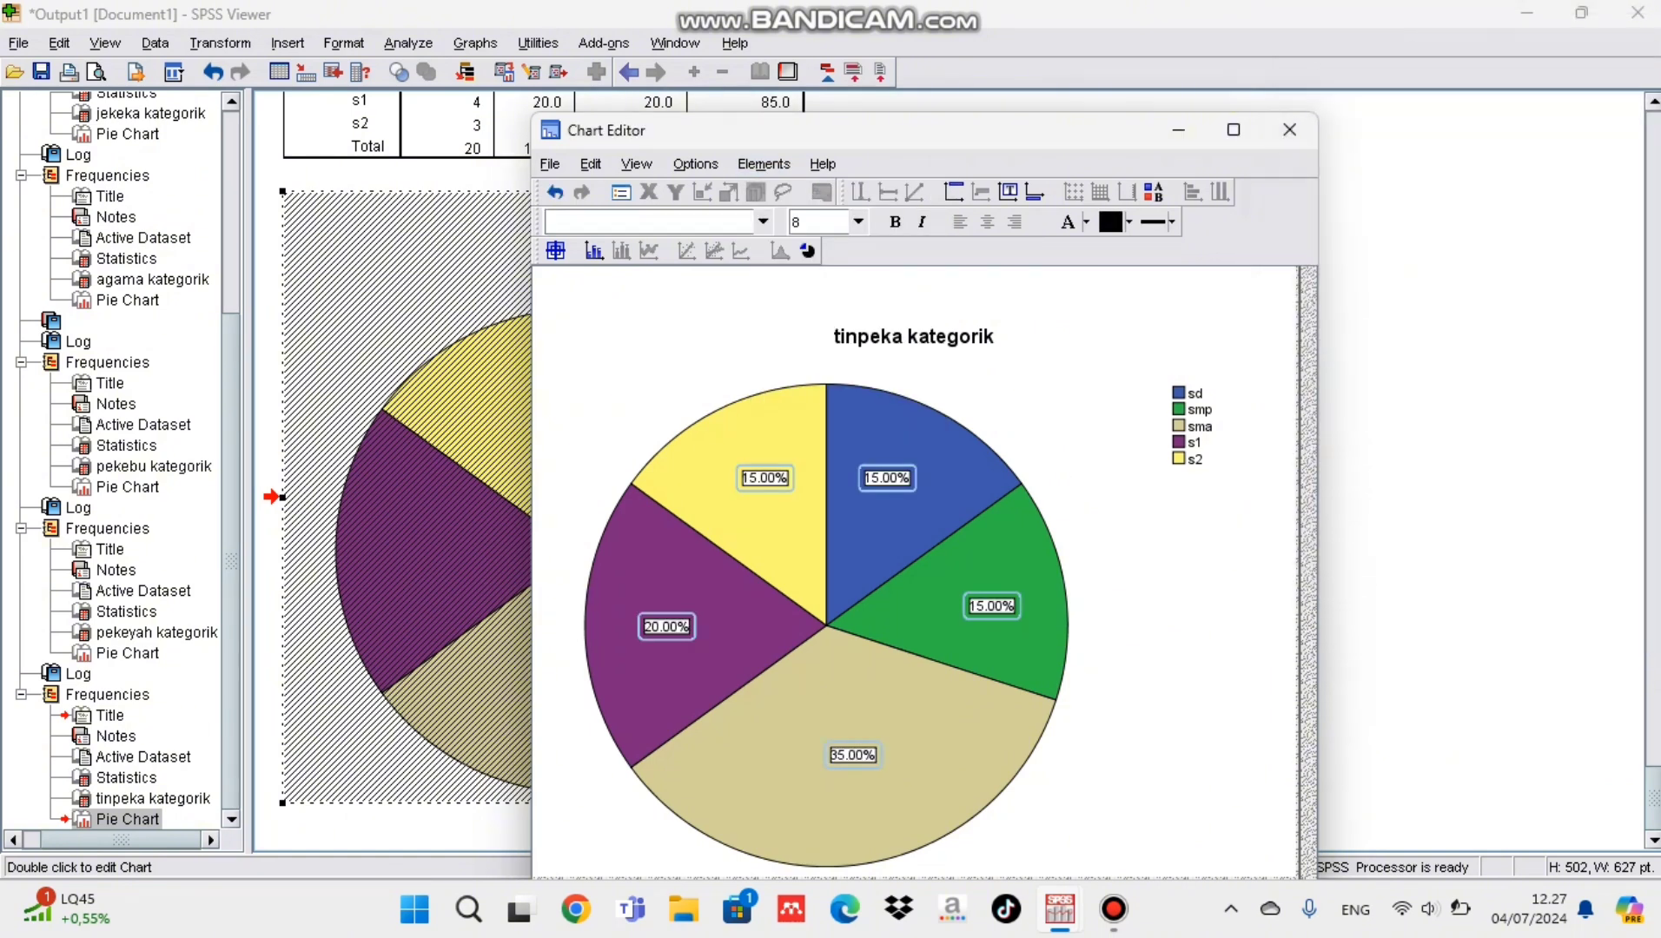
{"action": "left_click", "coordinate": [1289, 130]}
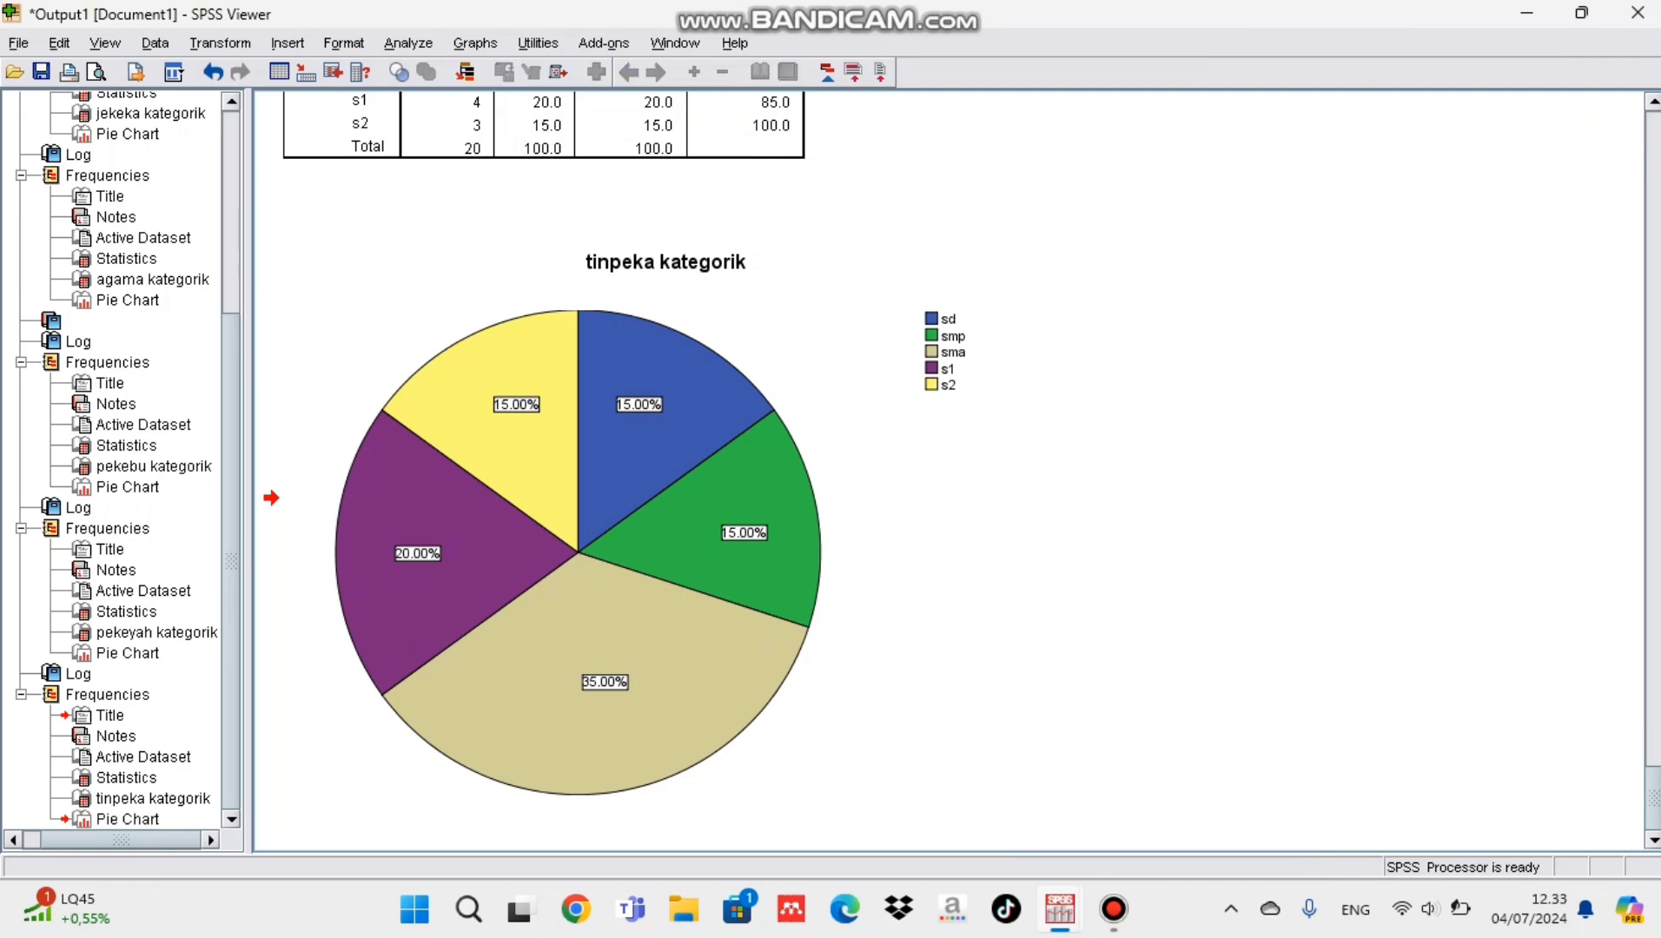
Step: Return to the data set and start a Compute Variable operation with tbka as the target variable
{"action": "key", "text": "alt+Tab"}
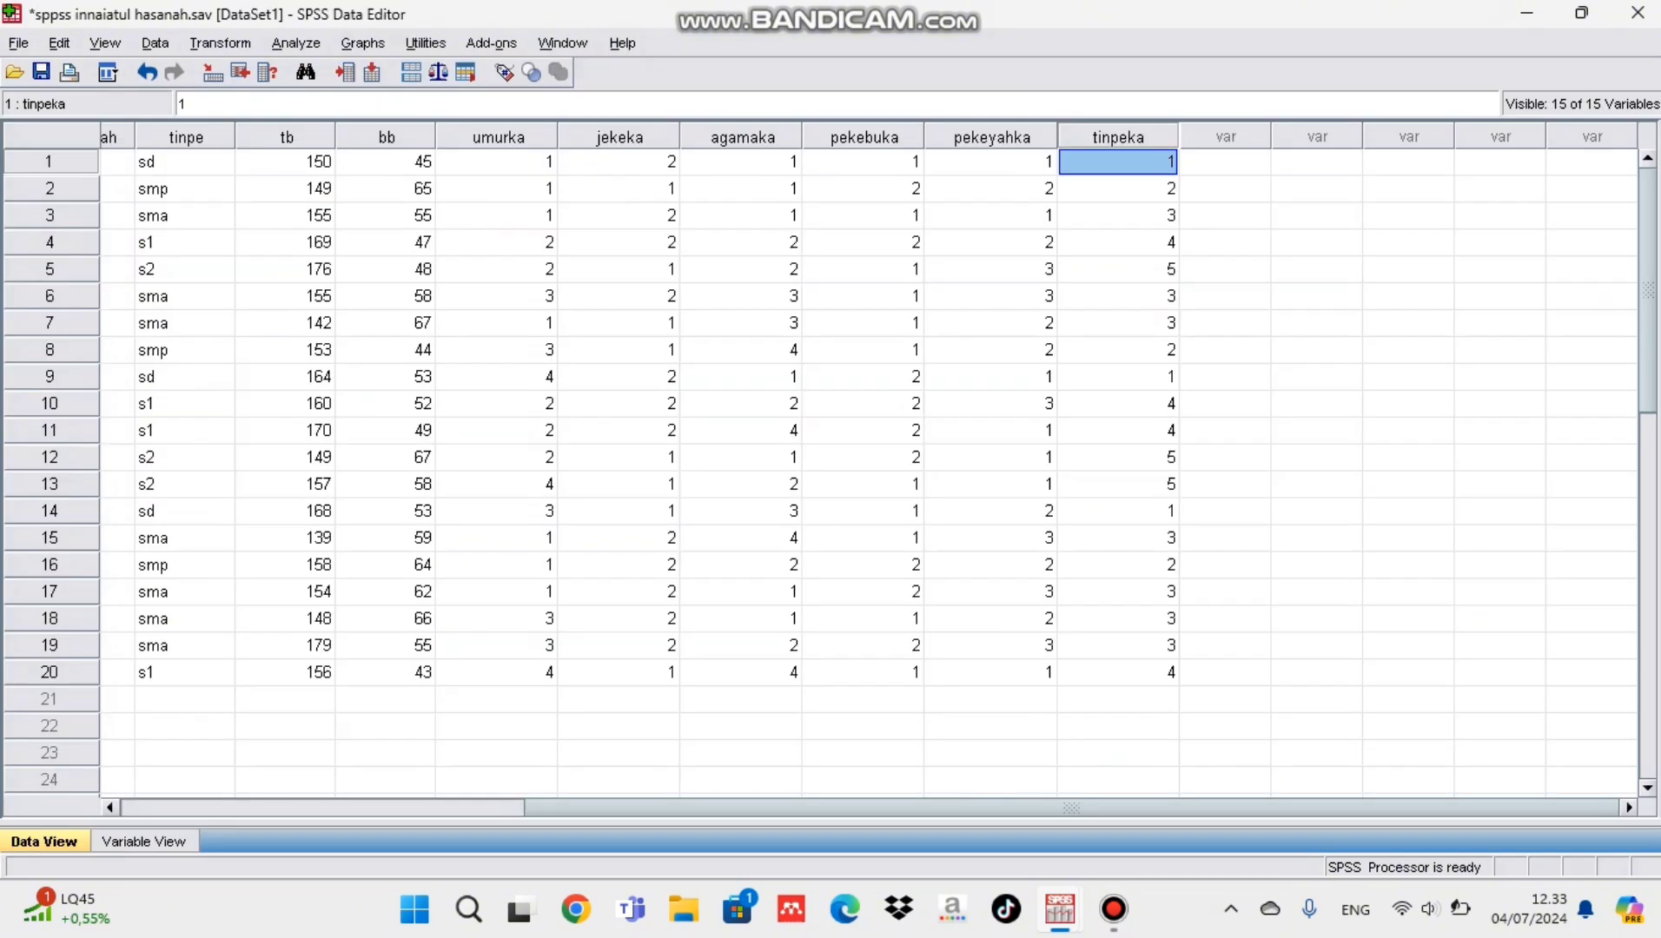
{"action": "left_click", "coordinate": [285, 163]}
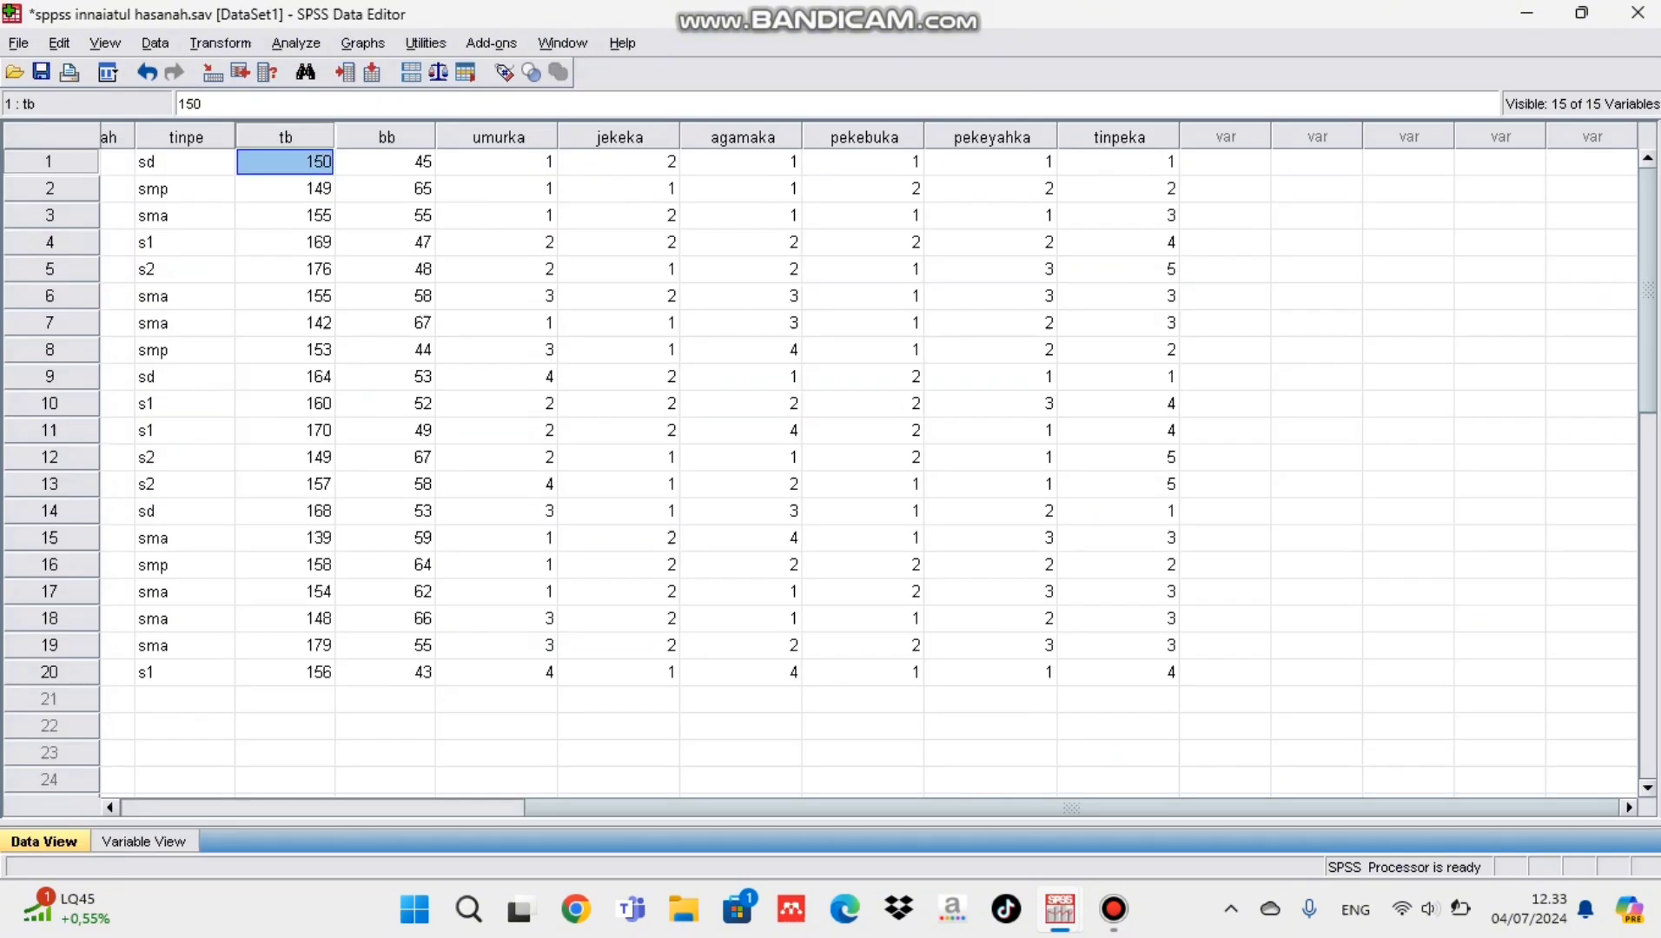
{"action": "key", "text": "alt+t"}
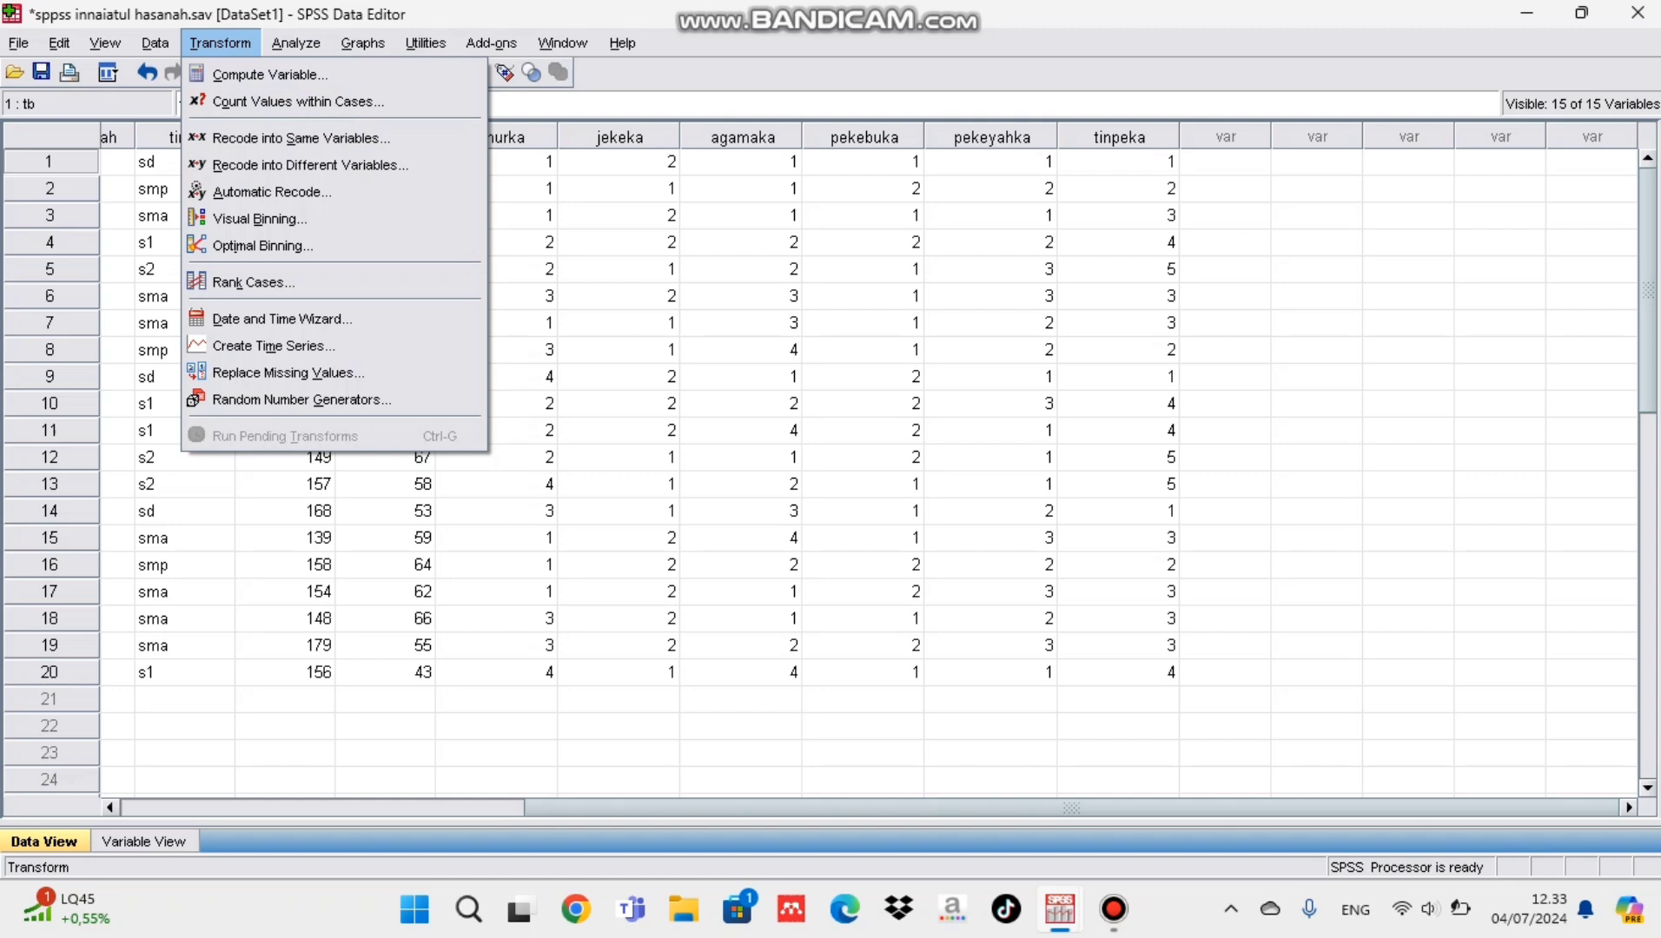
{"action": "key", "text": "Down"}
{"action": "key", "text": "Return"}
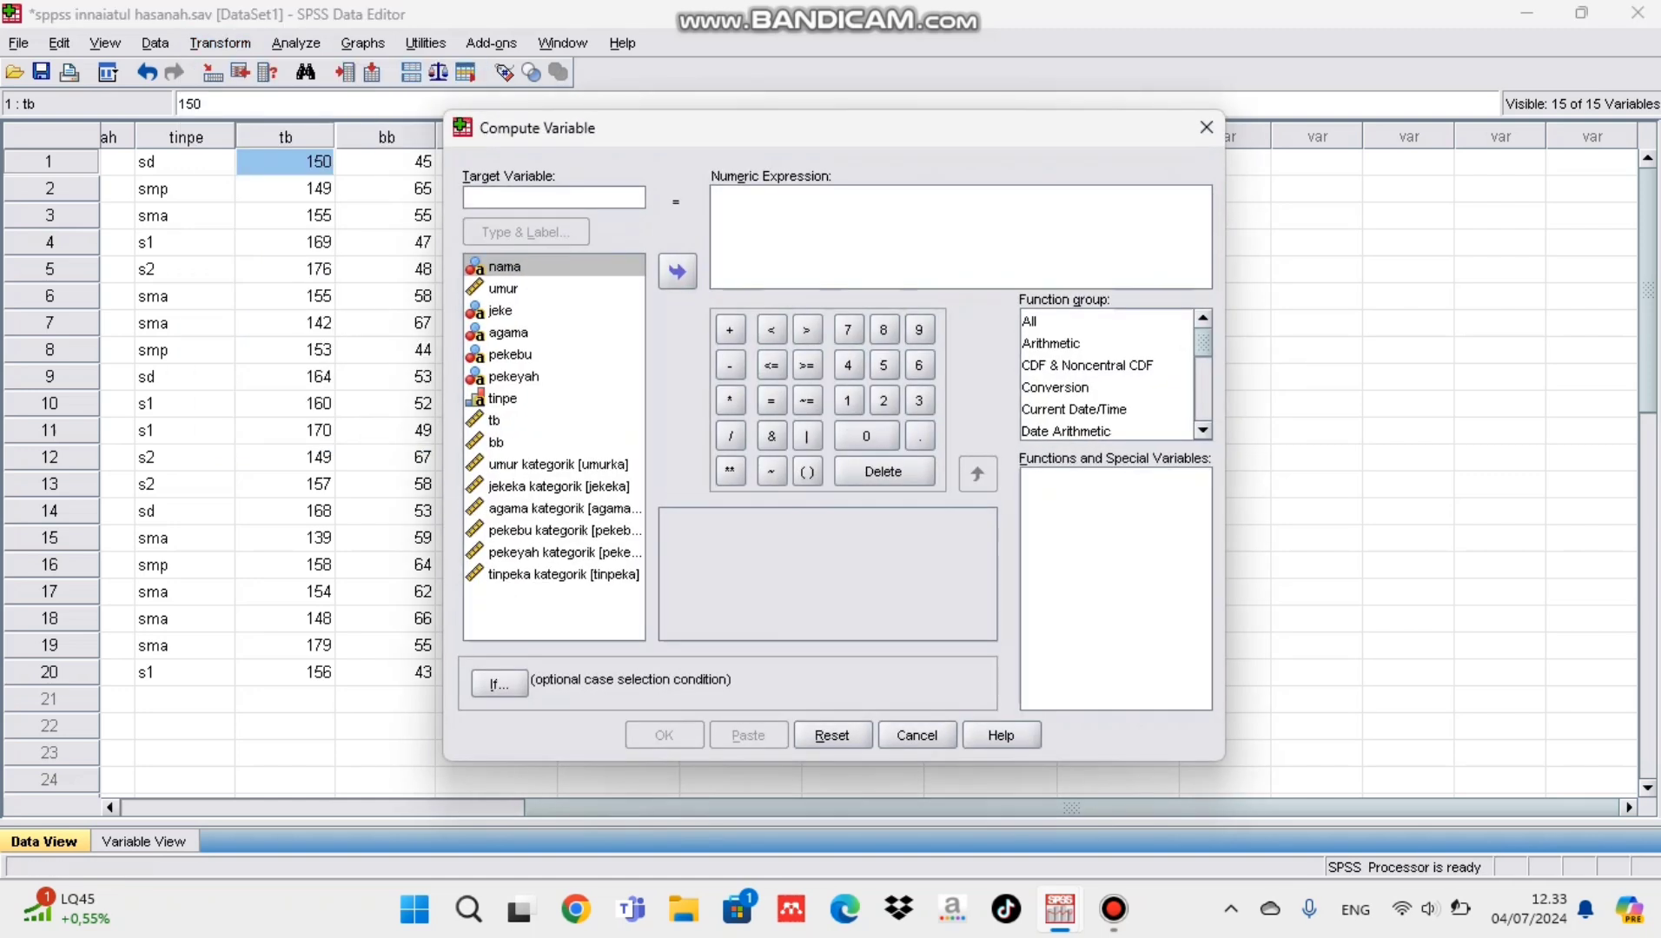
{"action": "type", "text": "tbka"}
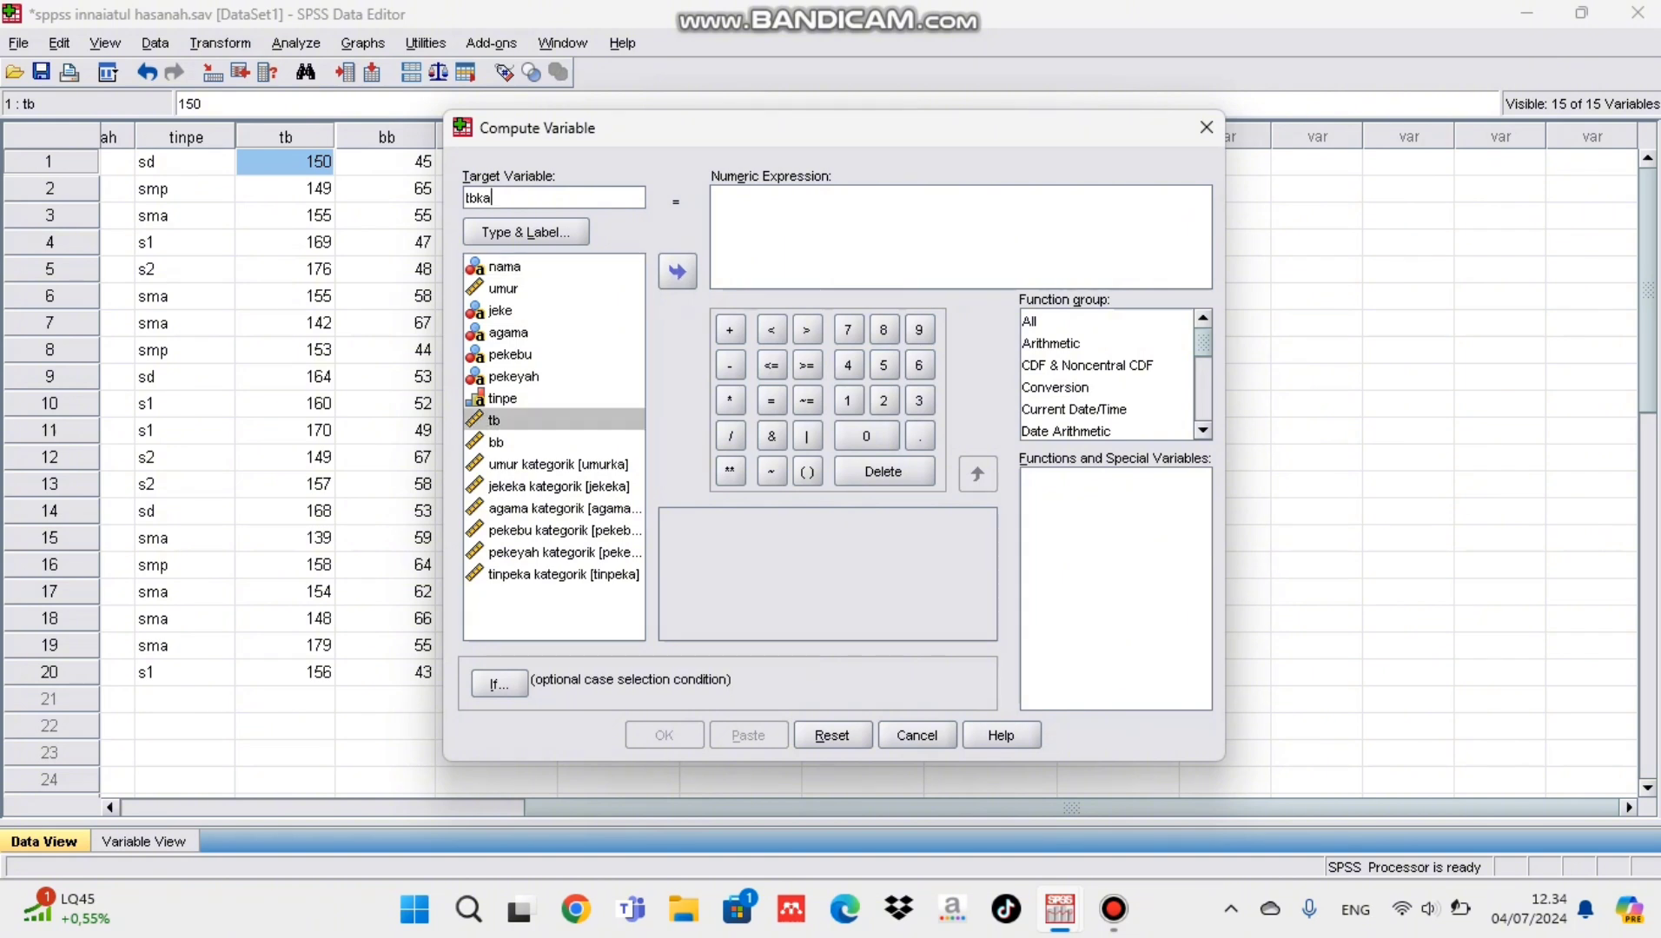
Step: Enter (tb / 100) as the first part of tbka's numeric expression
{"action": "left_click", "coordinate": [806, 472]}
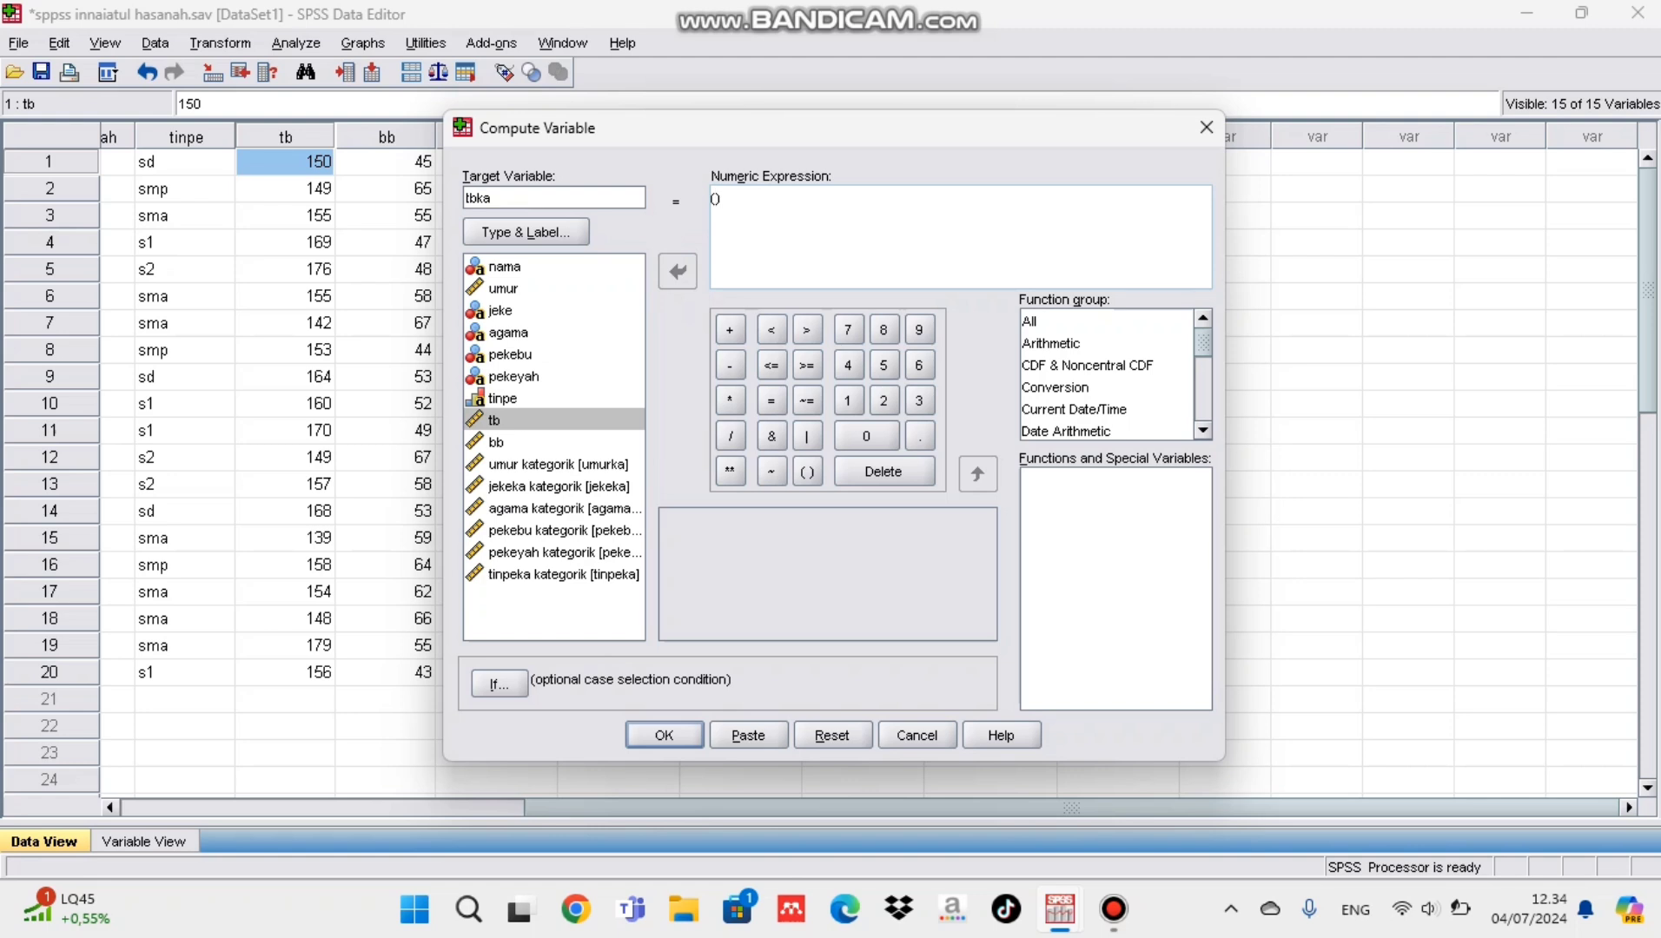
{"action": "left_click", "coordinate": [494, 420]}
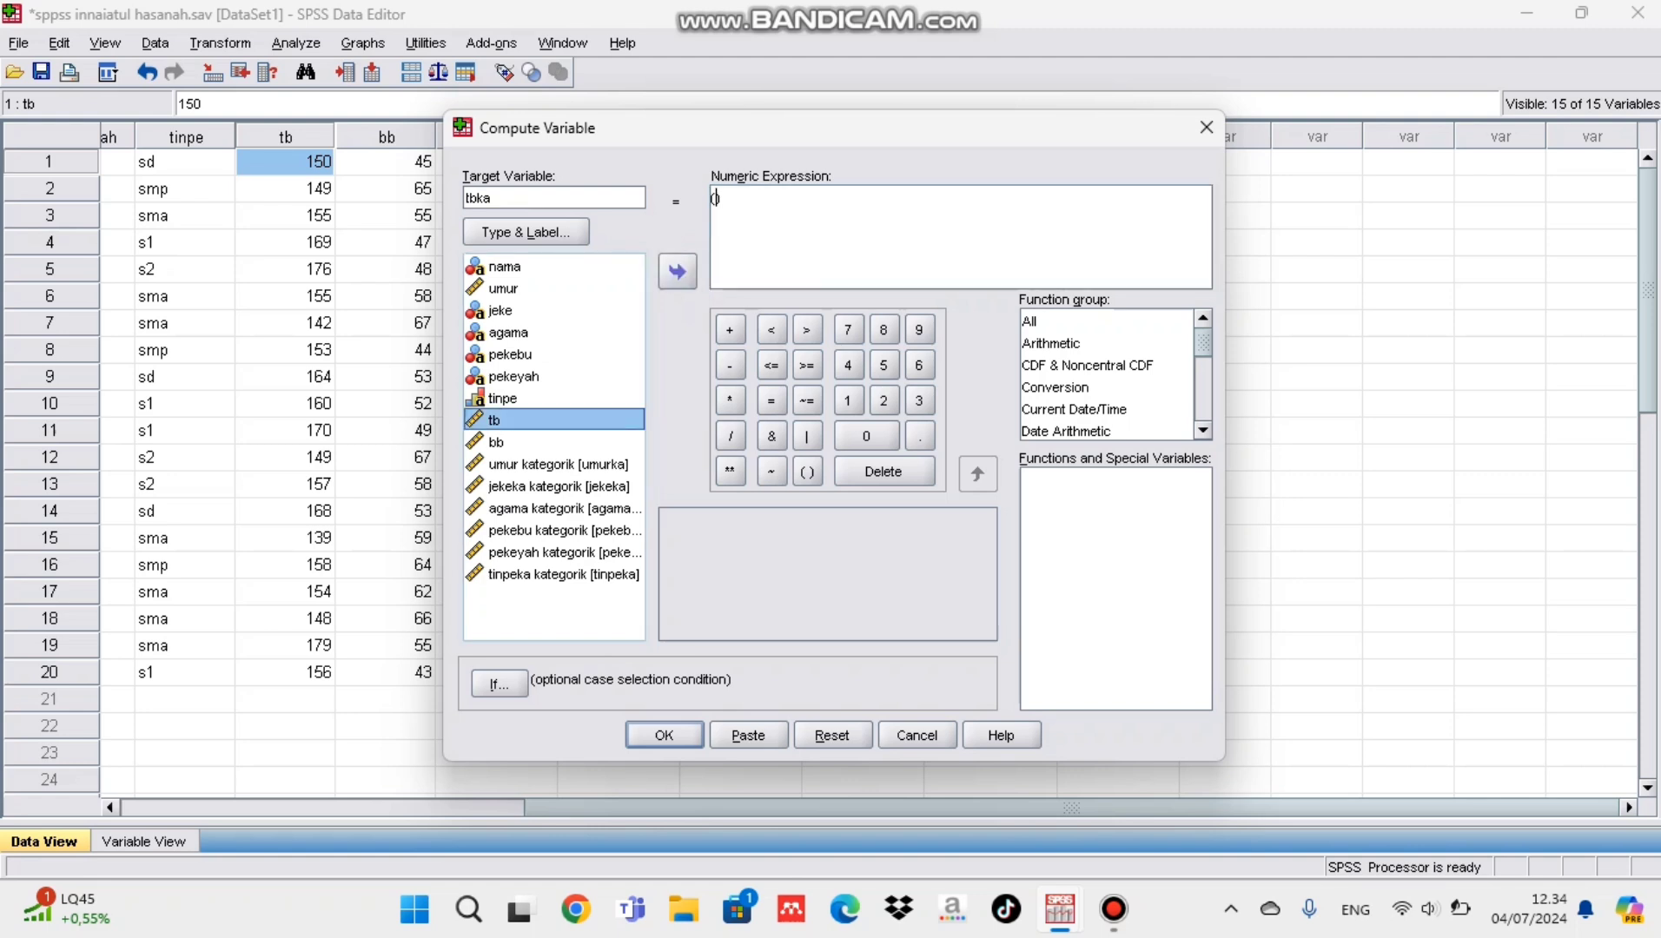
{"action": "left_click", "coordinate": [677, 272]}
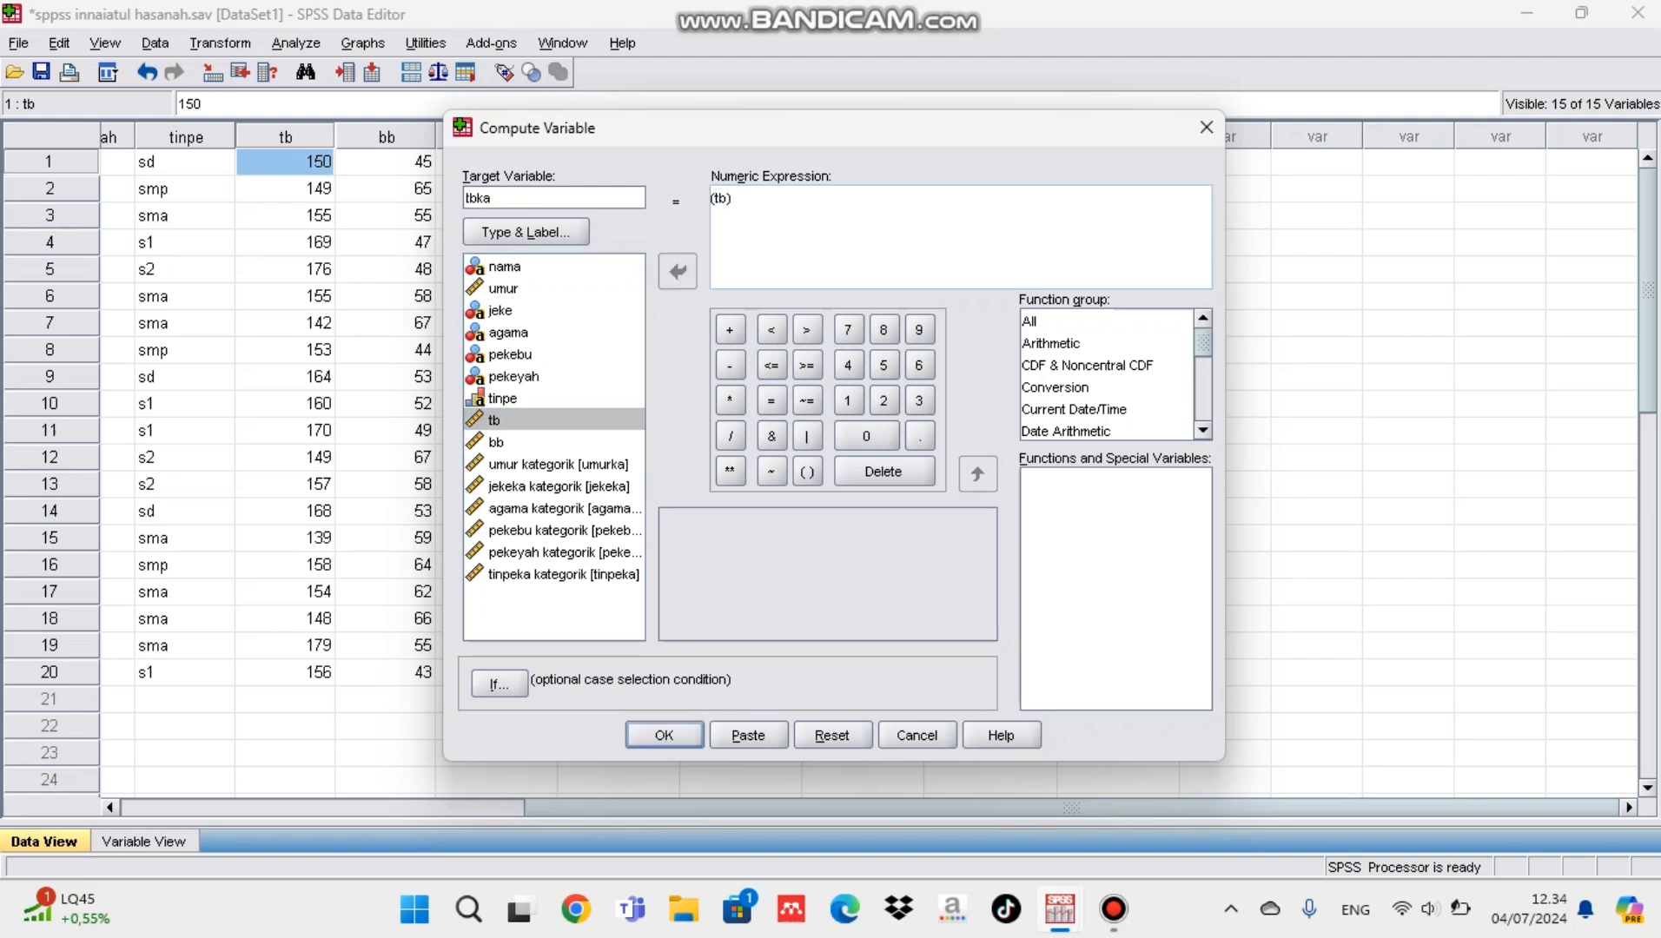
{"action": "type", "text": "/"}
{"action": "left_click", "coordinate": [847, 401]}
{"action": "left_click", "coordinate": [866, 436]}
{"action": "left_click", "coordinate": [866, 436]}
Step: Complete tbka's numeric expression as (tb / 100) * (tb / 100) and run the computation
{"action": "left_click", "coordinate": [766, 198]}
{"action": "left_click", "coordinate": [730, 400]}
{"action": "left_click", "coordinate": [807, 472]}
{"action": "left_click", "coordinate": [494, 420]}
{"action": "left_click", "coordinate": [677, 271]}
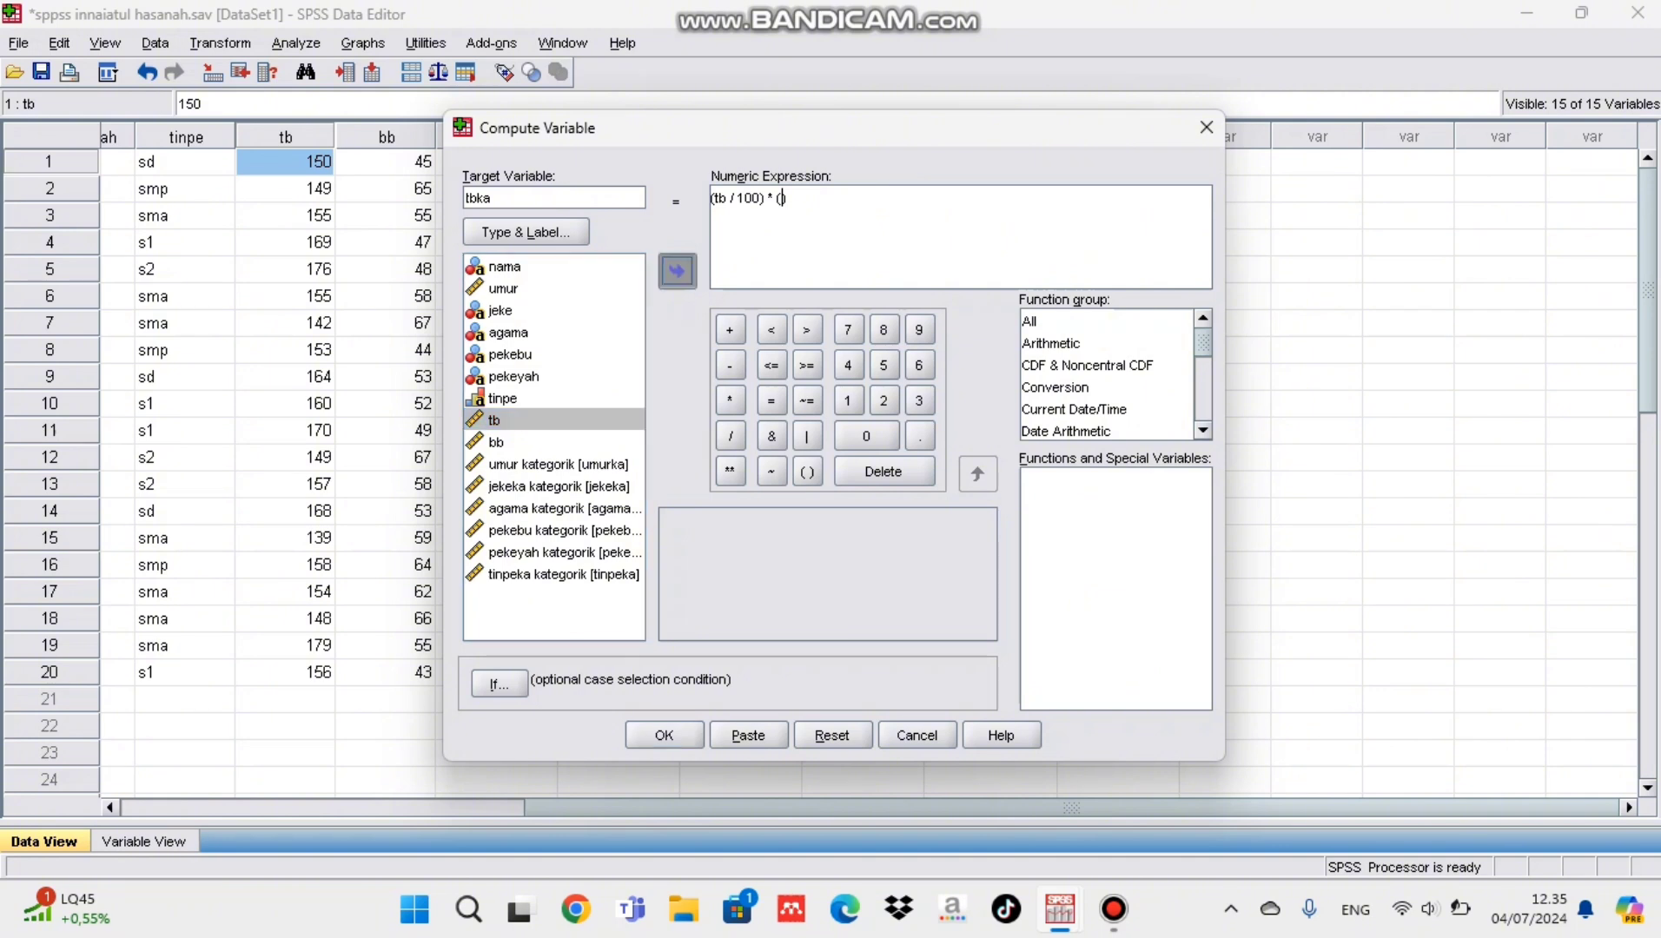
{"action": "left_click", "coordinate": [730, 436]}
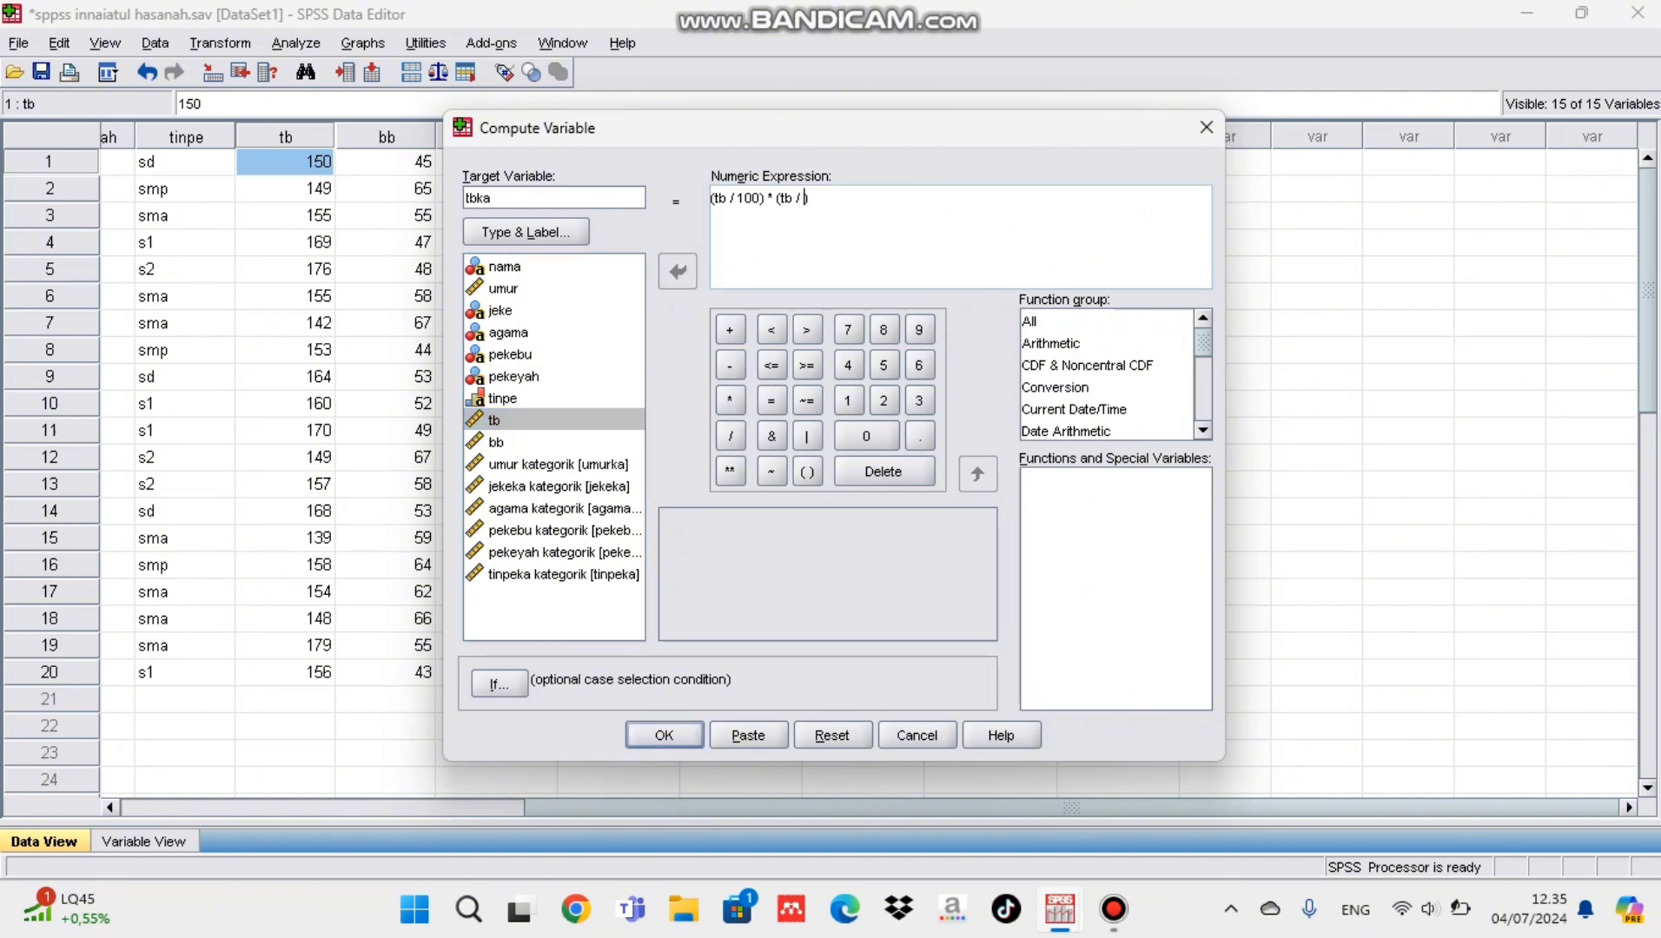
{"action": "left_click", "coordinate": [848, 400]}
{"action": "left_click", "coordinate": [866, 436]}
{"action": "left_click", "coordinate": [866, 436]}
{"action": "left_click", "coordinate": [664, 735]}
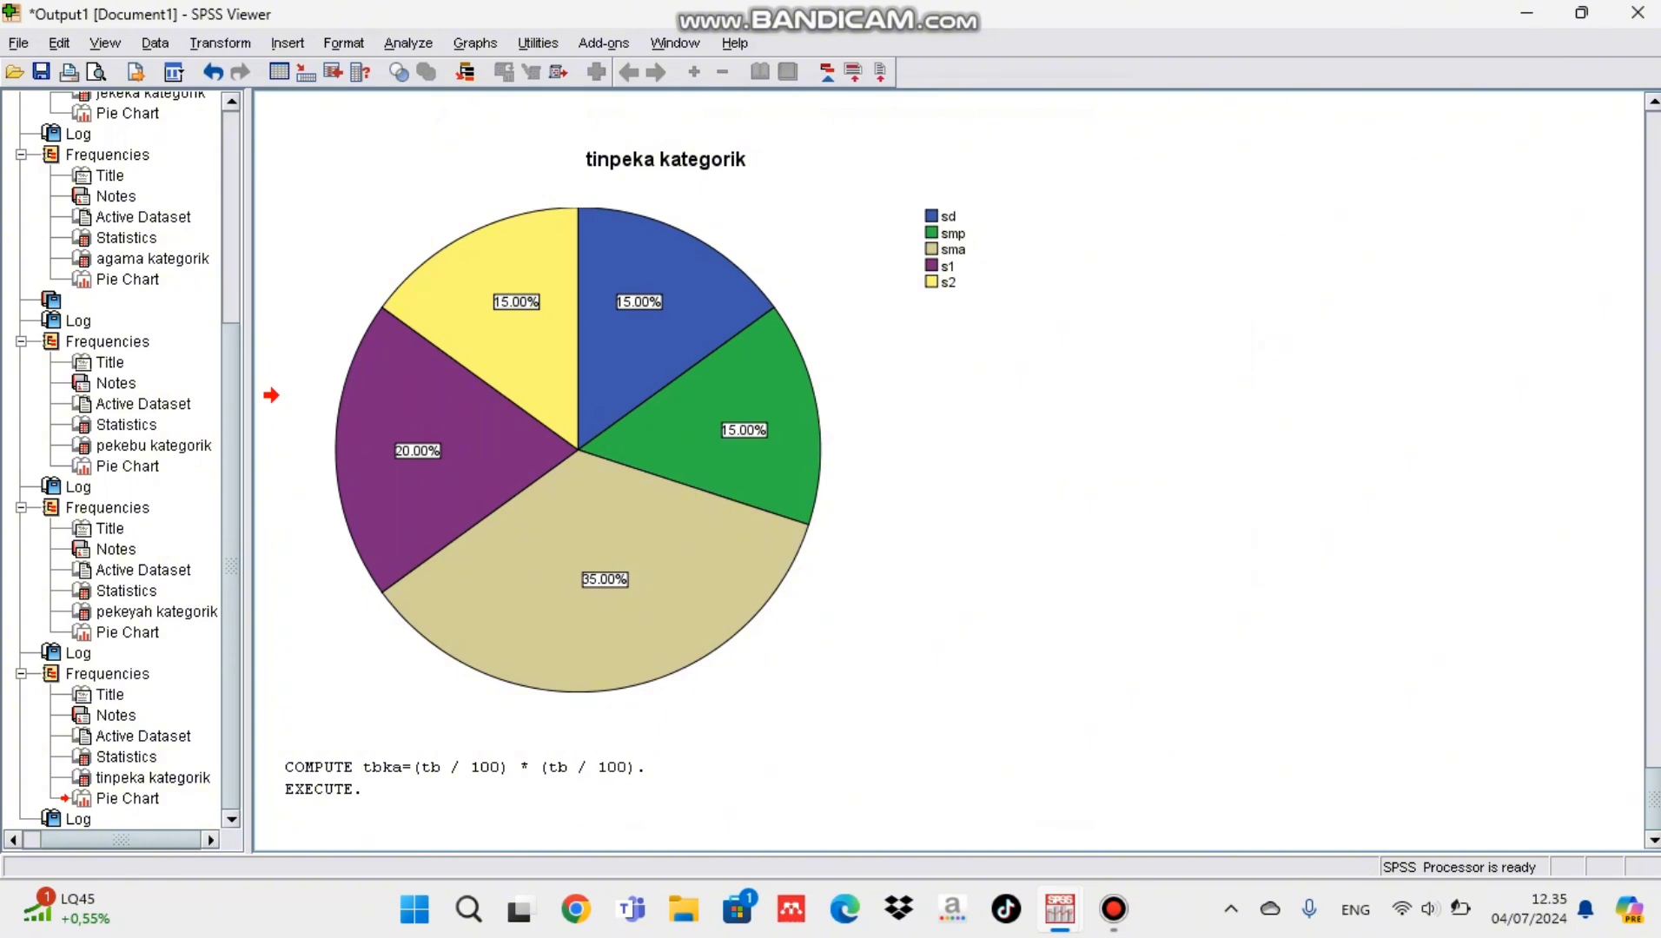
Step: Return to the data set and start a Compute Variable operation with bminew as the target variable
{"action": "mouse_move", "coordinate": [1059, 909]}
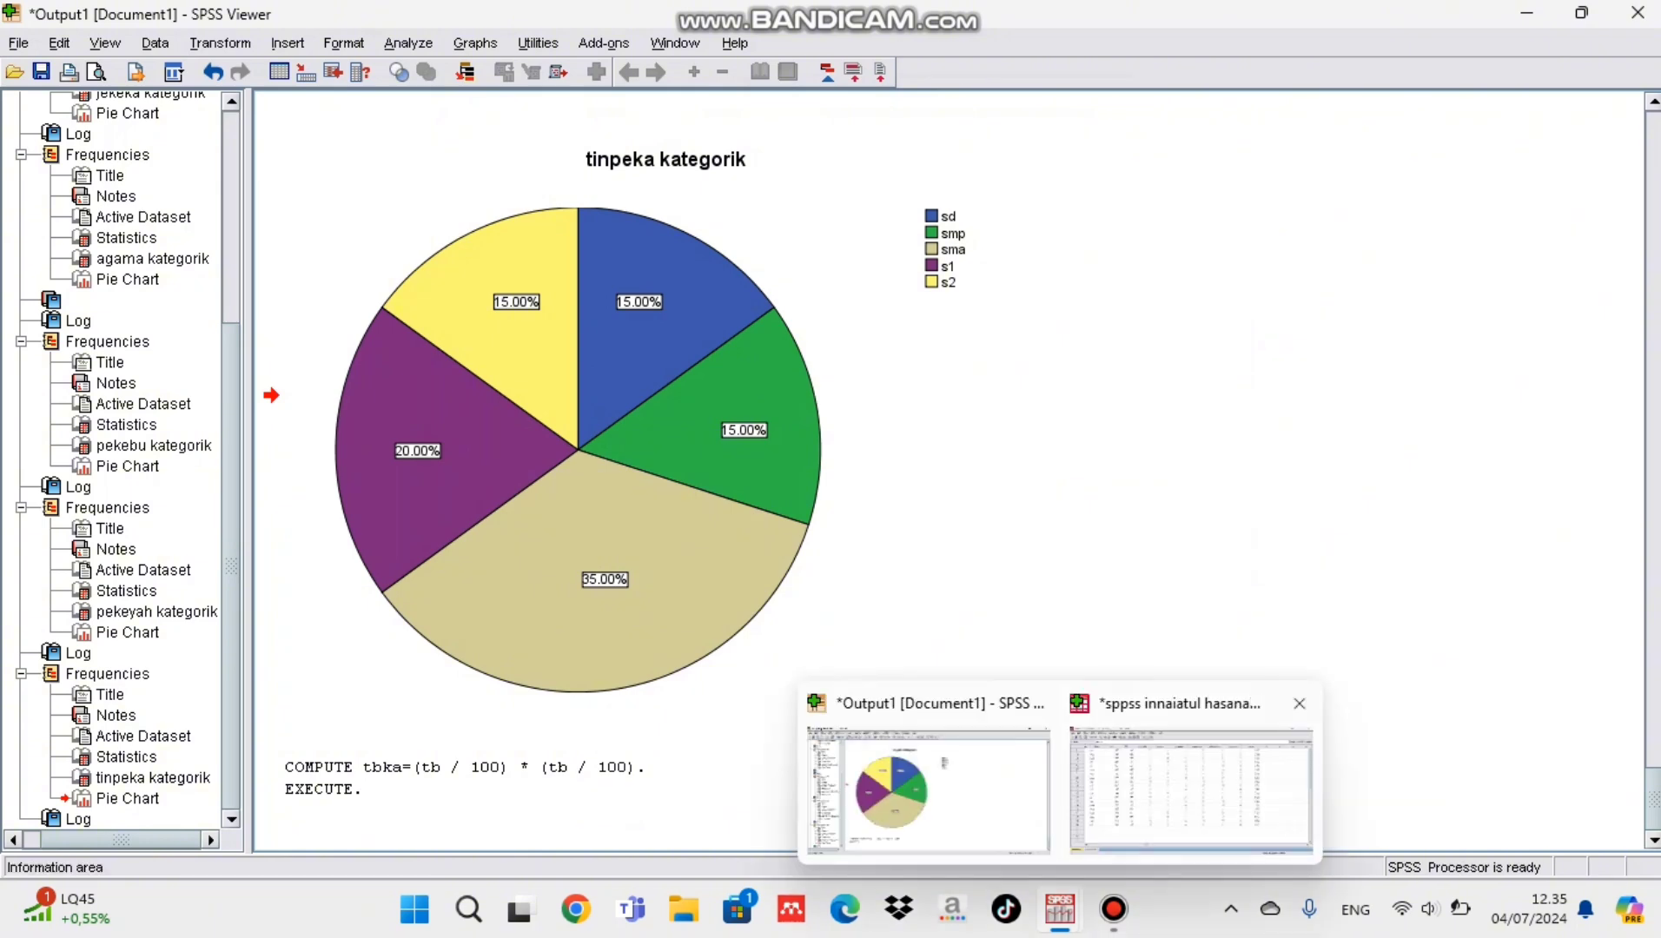
{"action": "left_click", "coordinate": [1190, 786]}
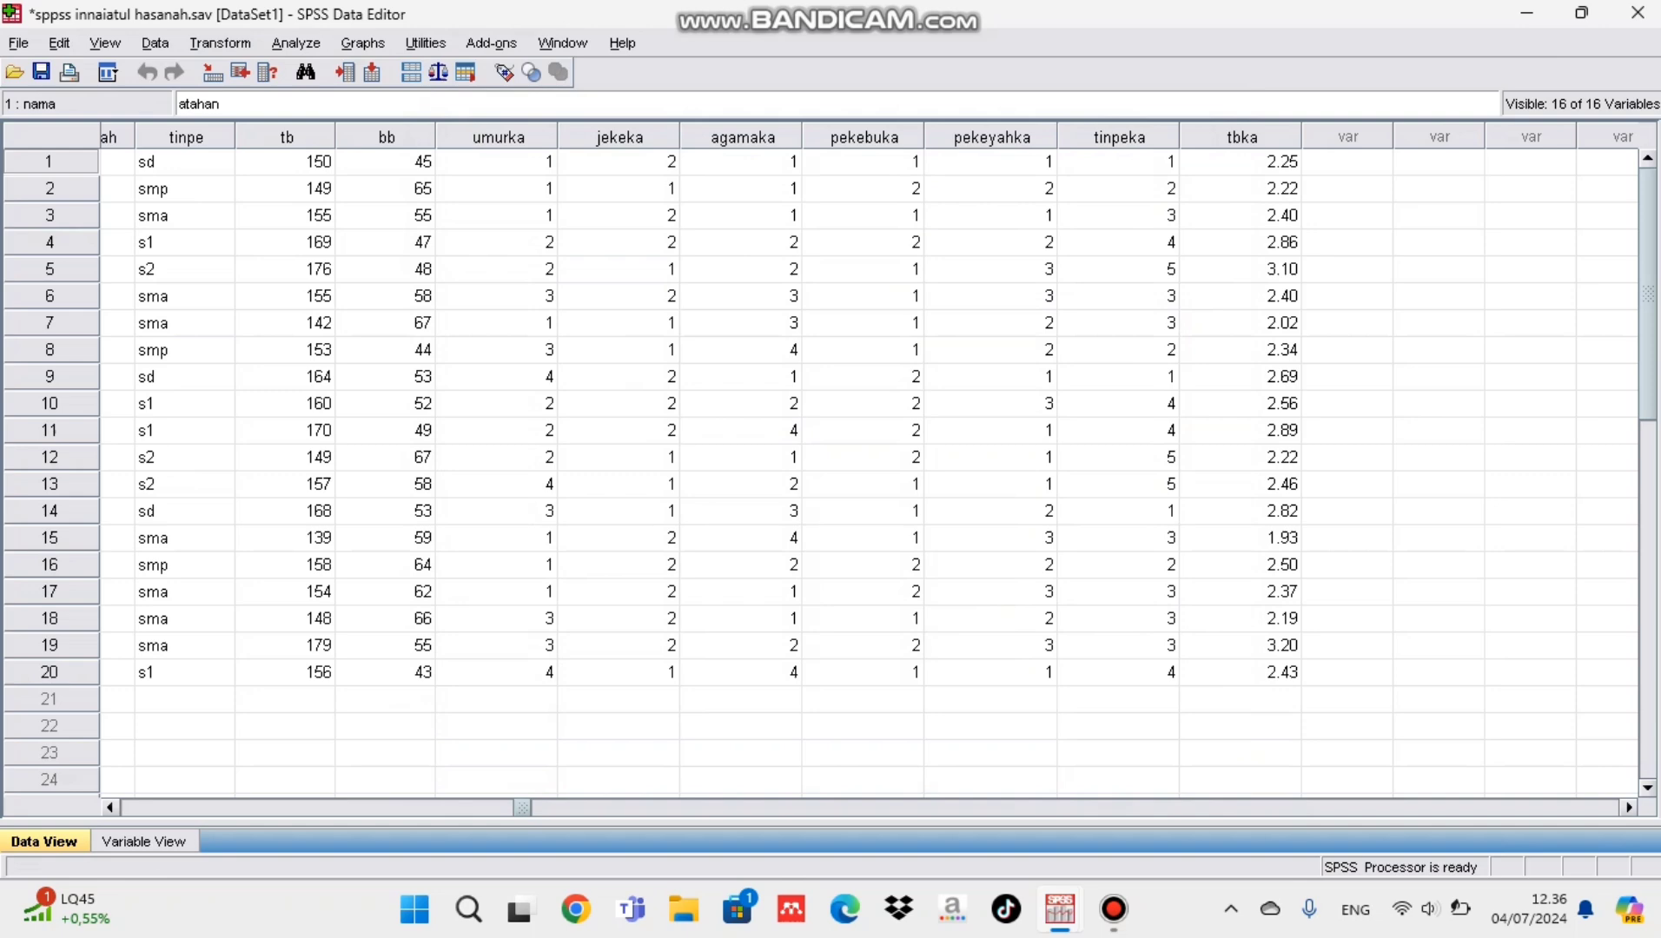
{"action": "left_click", "coordinate": [220, 43]}
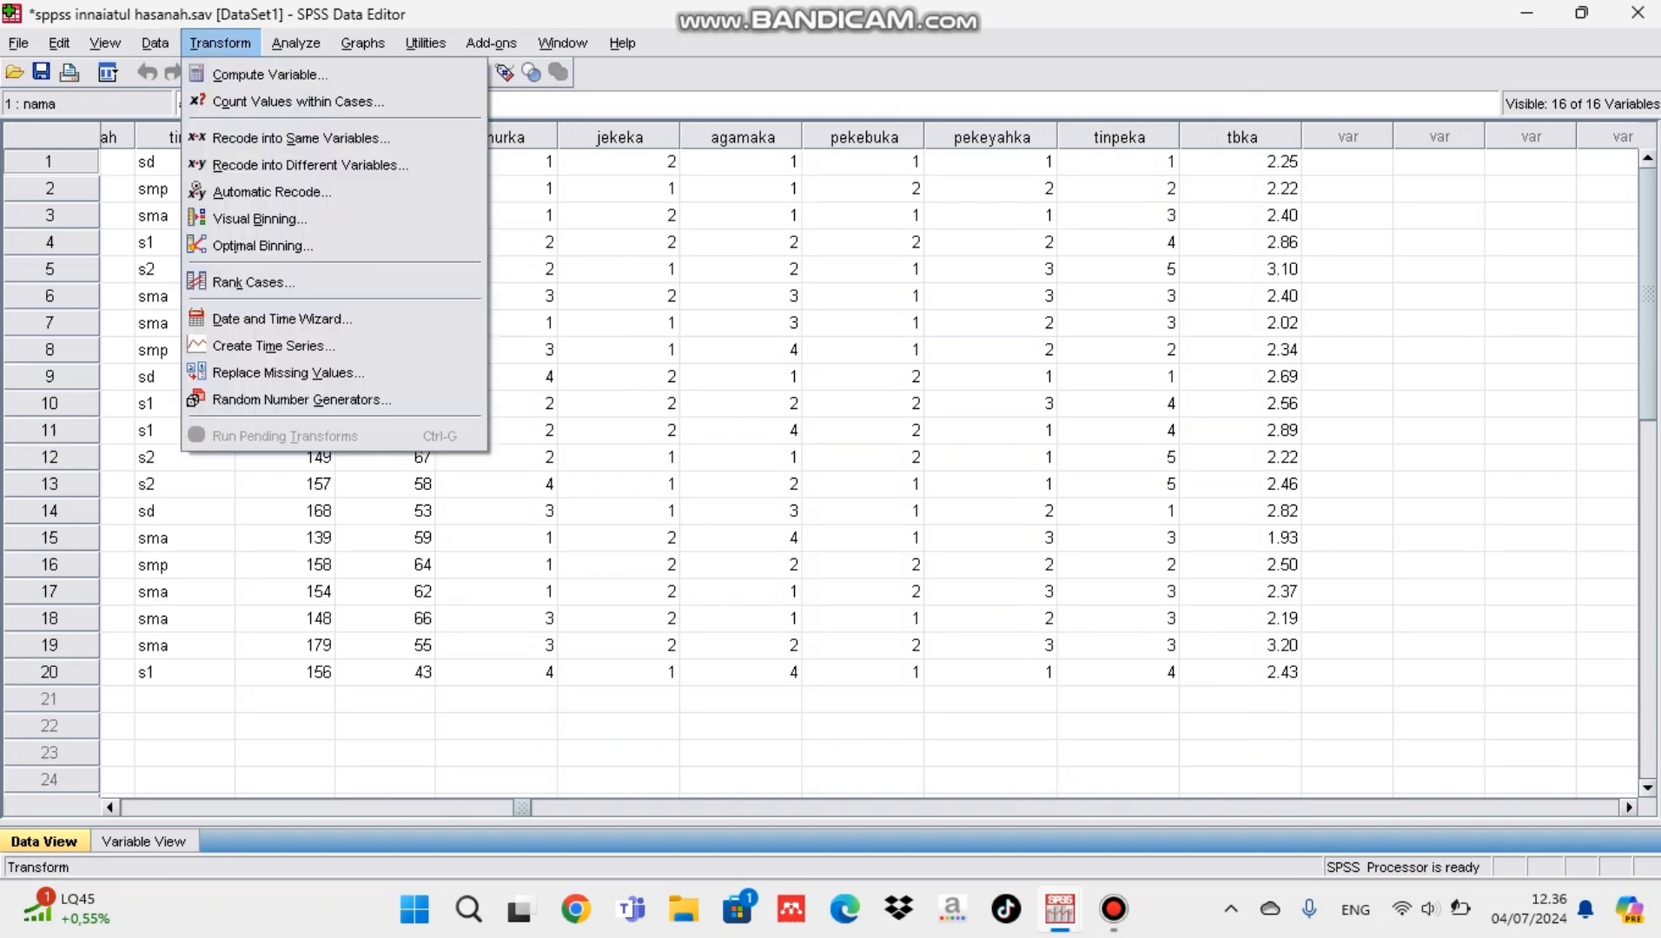
{"action": "left_click", "coordinate": [269, 74]}
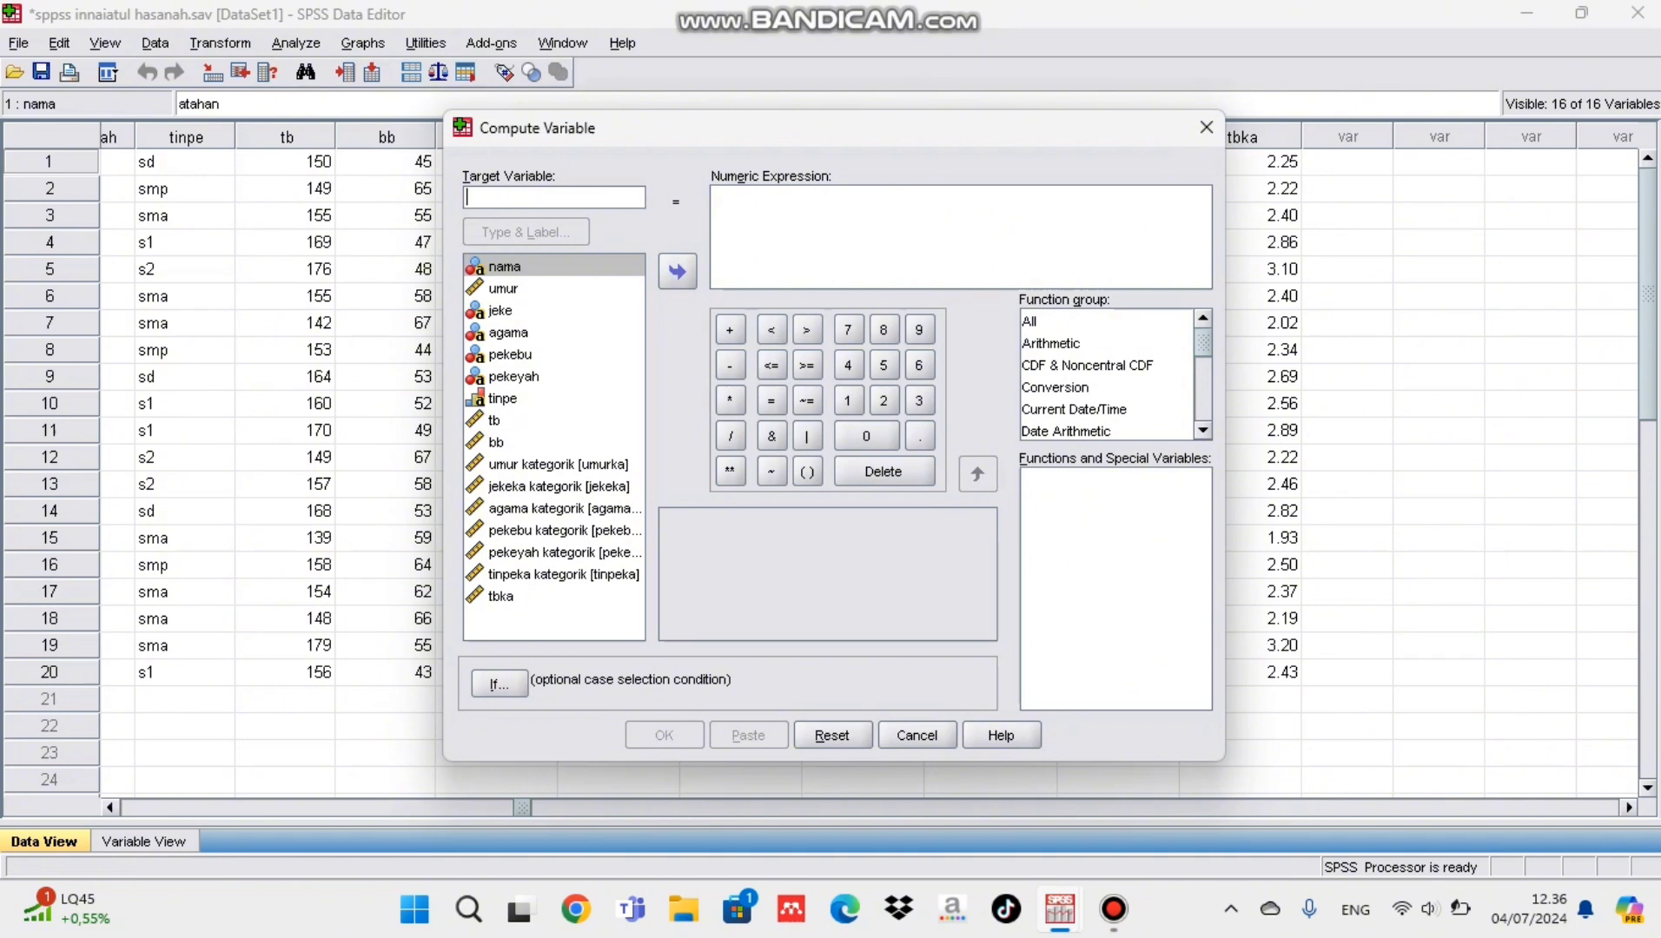
{"action": "type", "text": "bminew"}
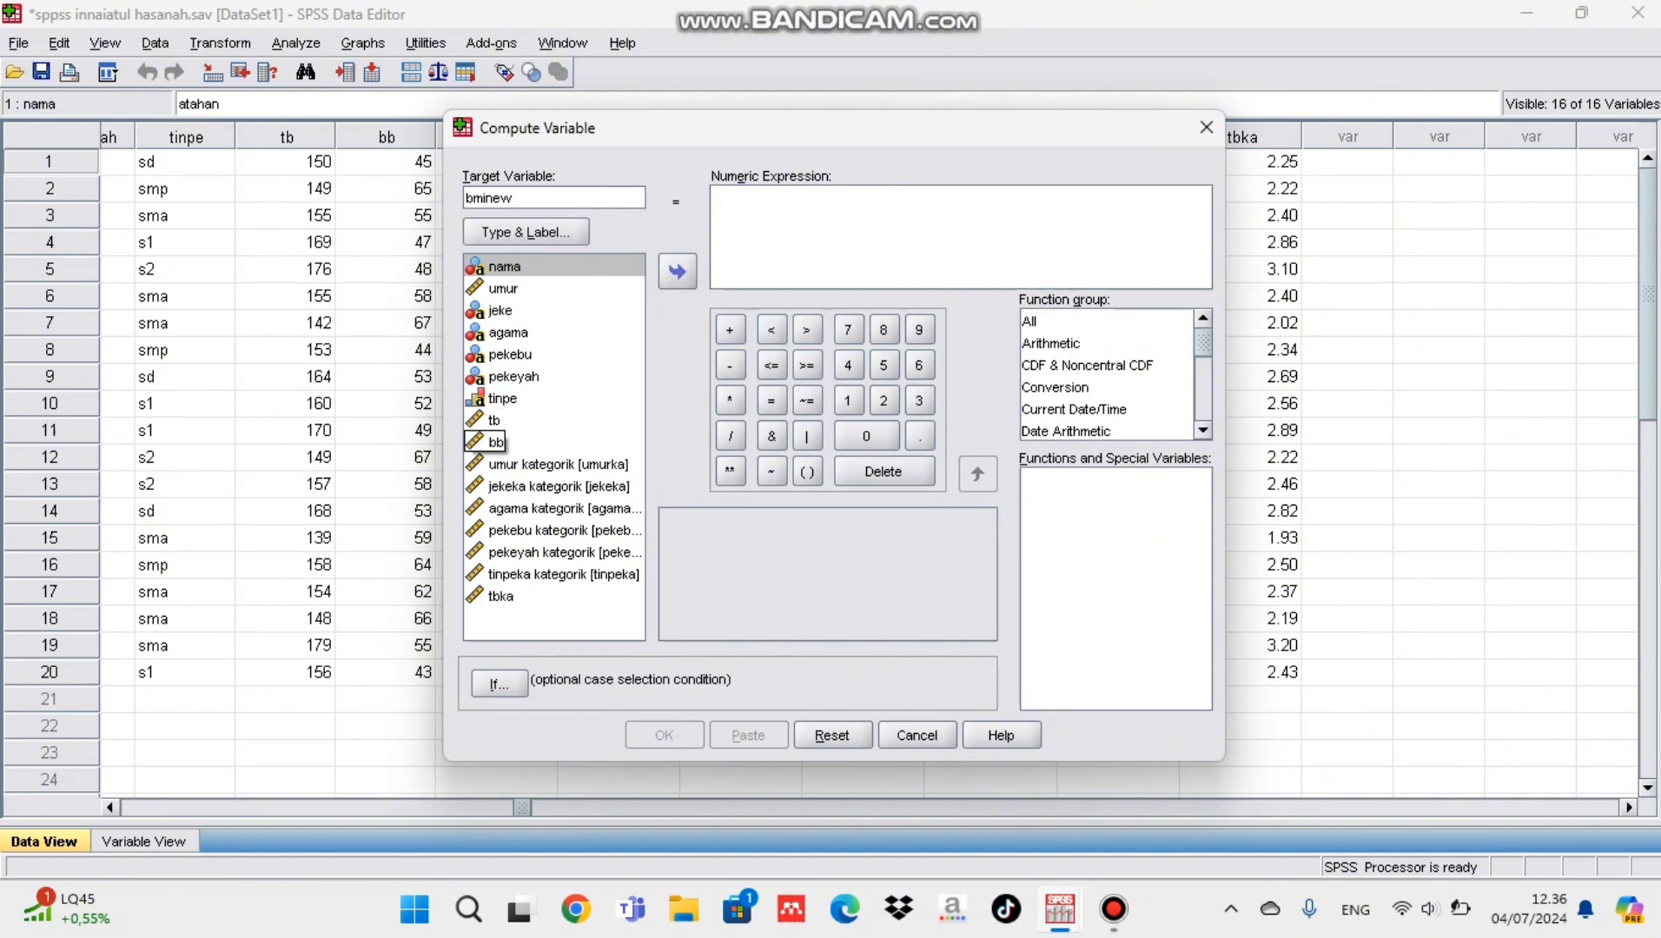
Step: Set bminew's numeric expression to bb / tbka and run the computation
{"action": "left_click", "coordinate": [496, 442]}
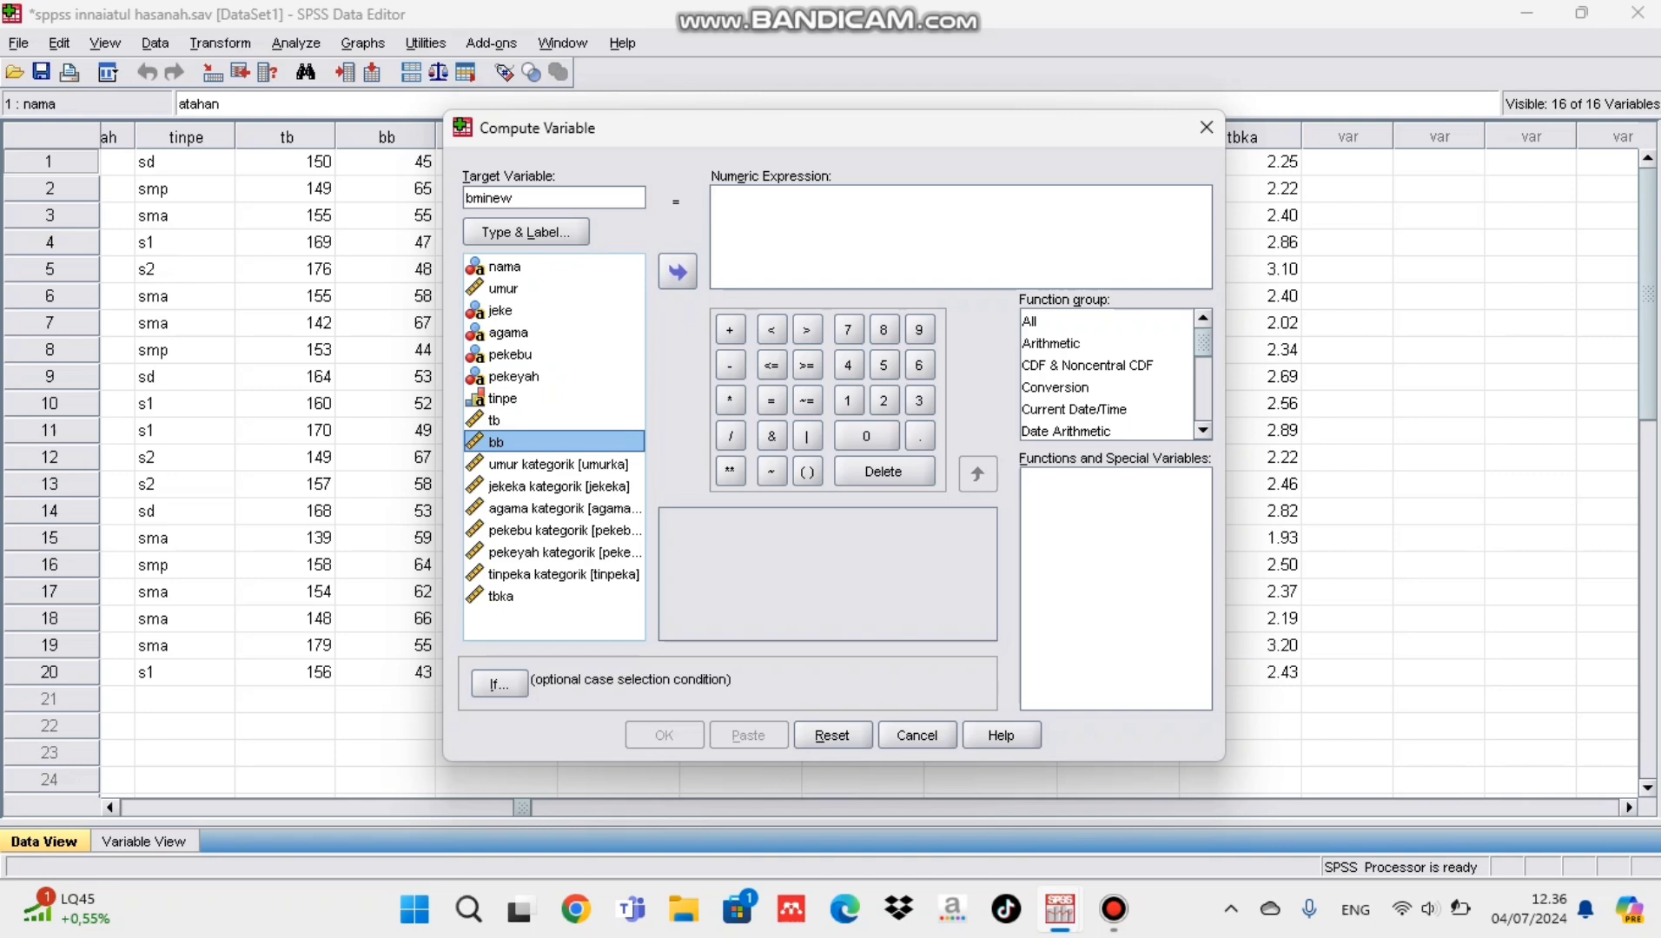
{"action": "left_click", "coordinate": [678, 272]}
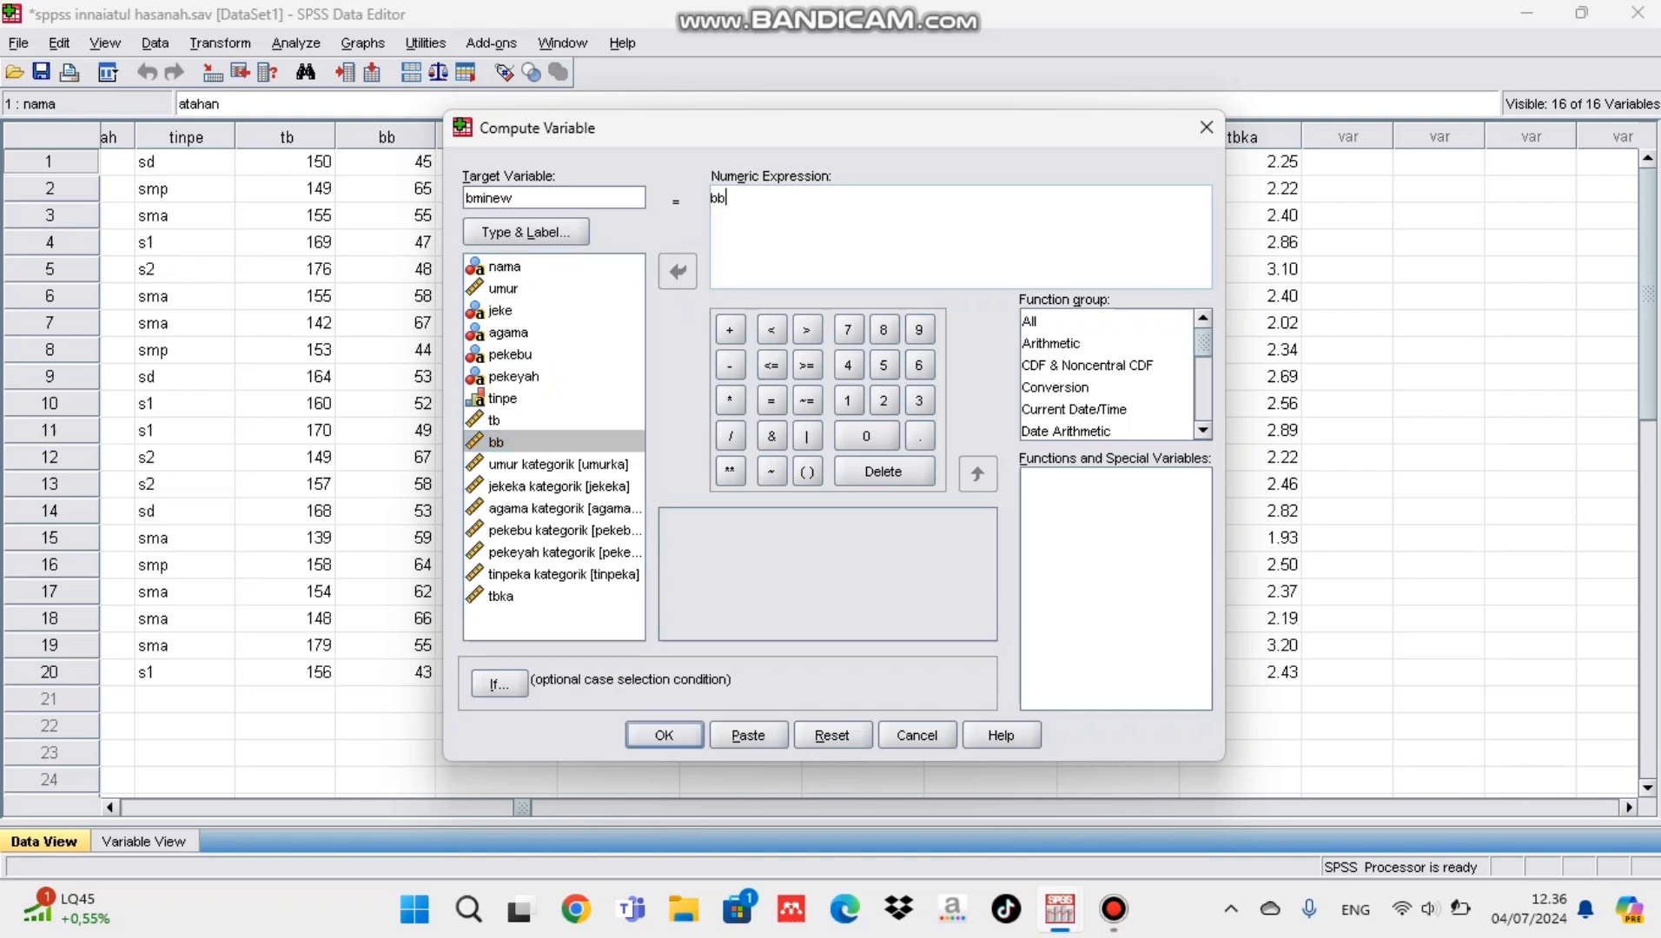
{"action": "type", "text": "/"}
{"action": "left_click", "coordinate": [501, 597]}
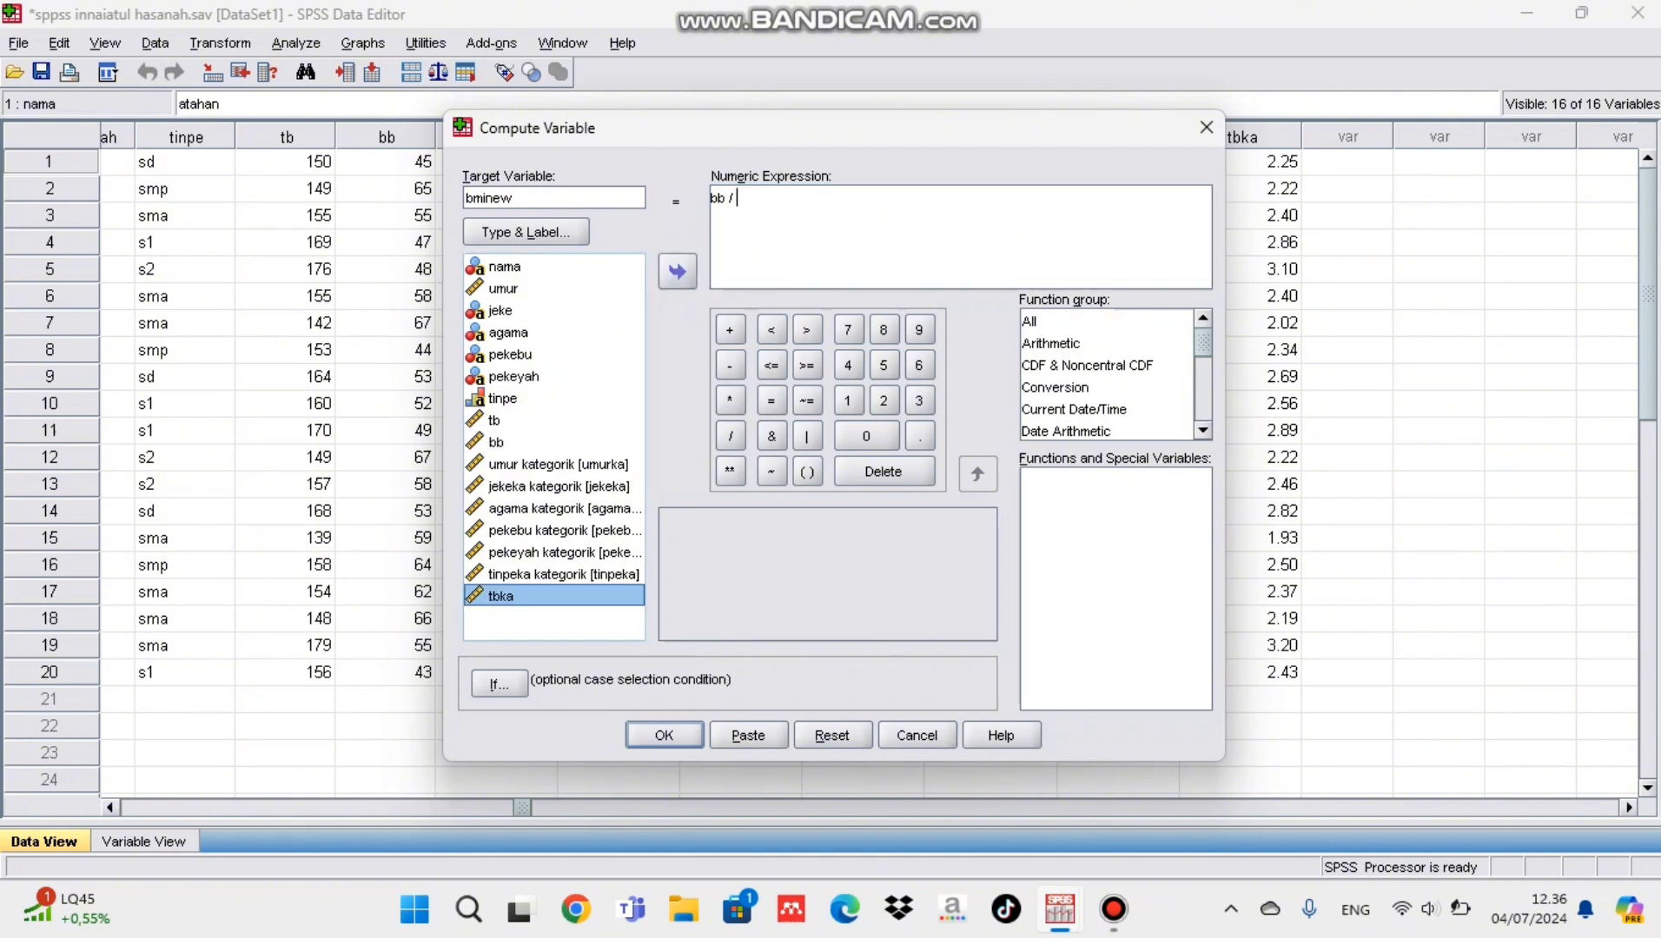
{"action": "left_click", "coordinate": [678, 272]}
{"action": "left_click", "coordinate": [664, 735]}
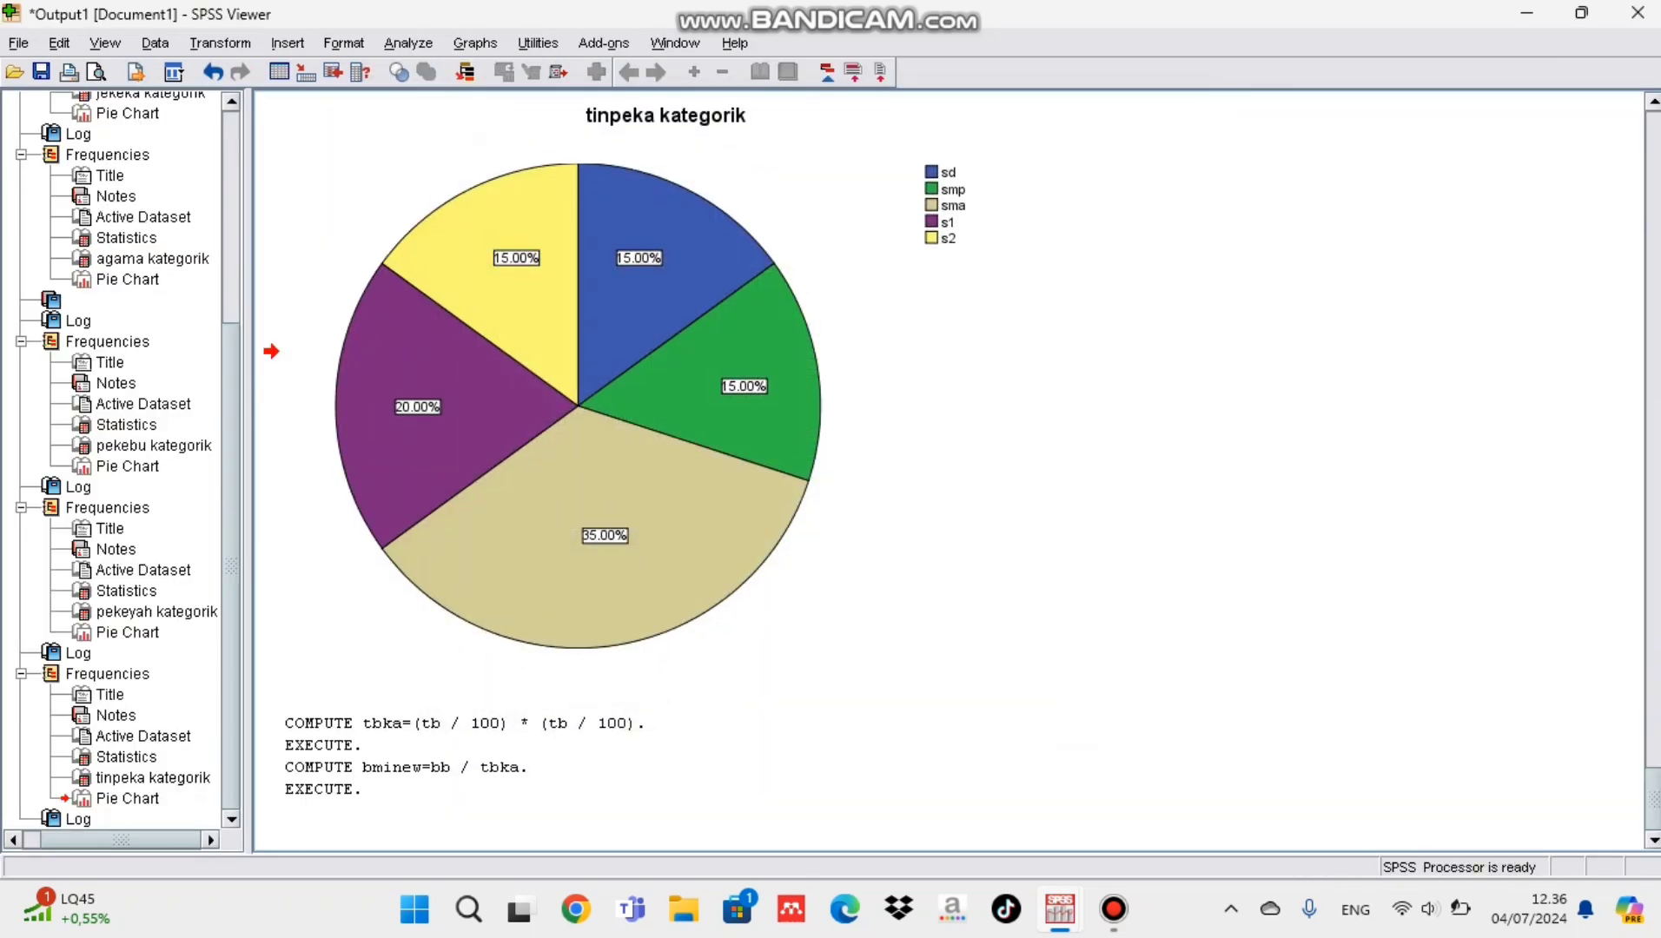
Step: Return to the data set and start a Recode into Different Variables operation with bminew as the input variable
{"action": "mouse_move", "coordinate": [1059, 909]}
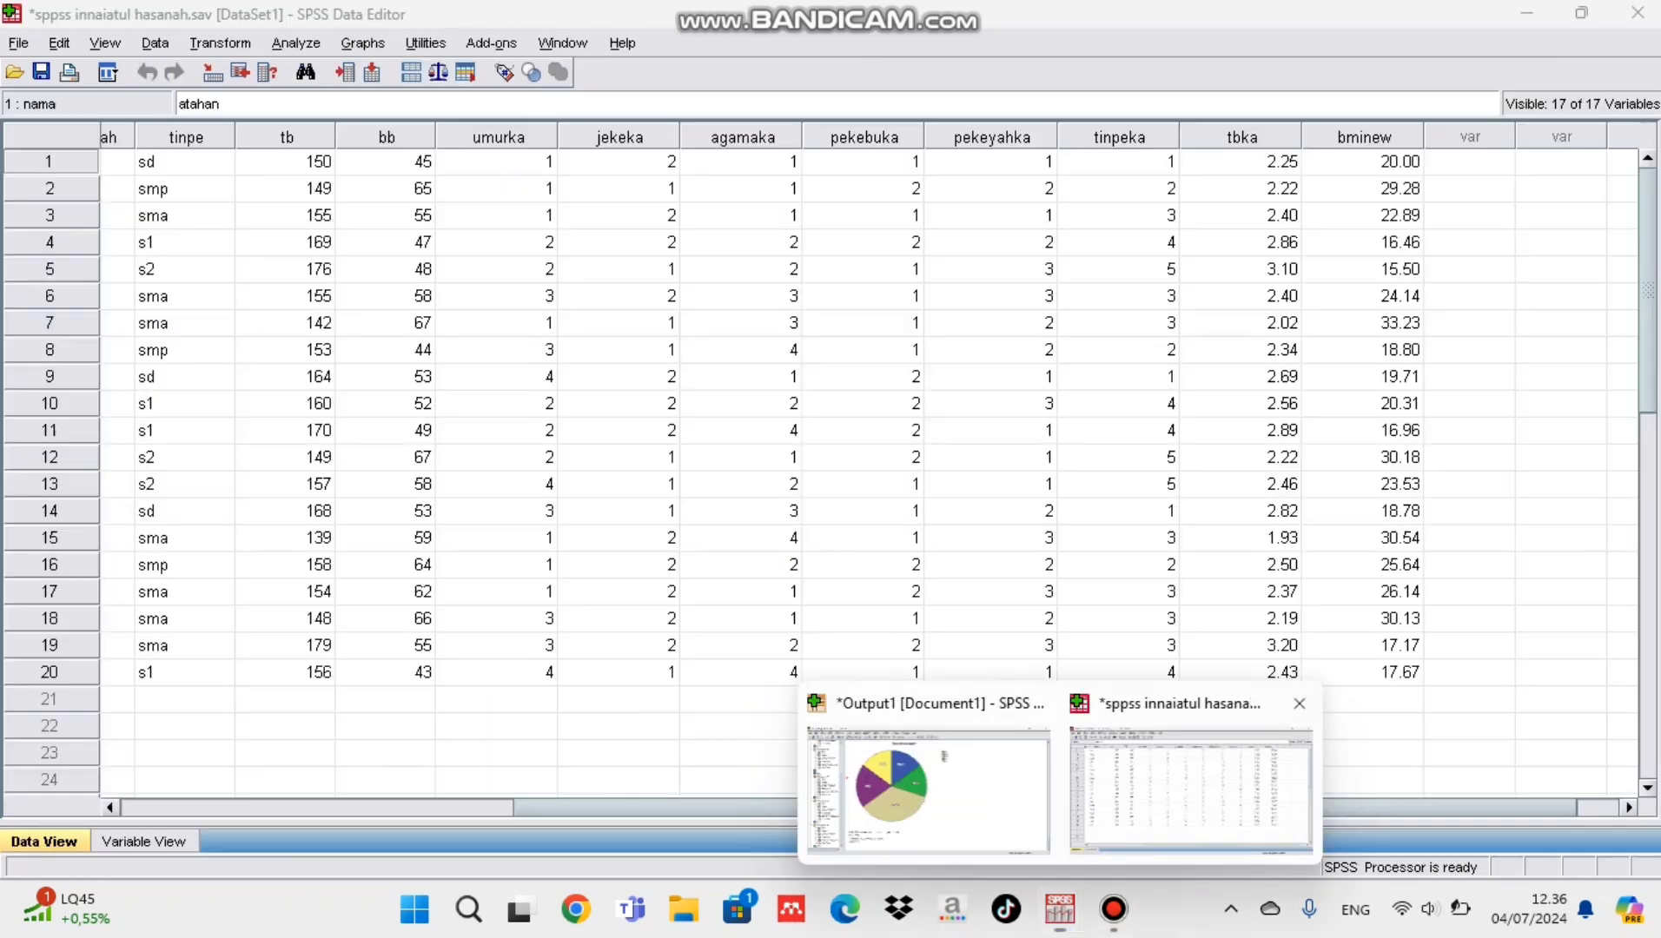
{"action": "left_click", "coordinate": [1190, 787]}
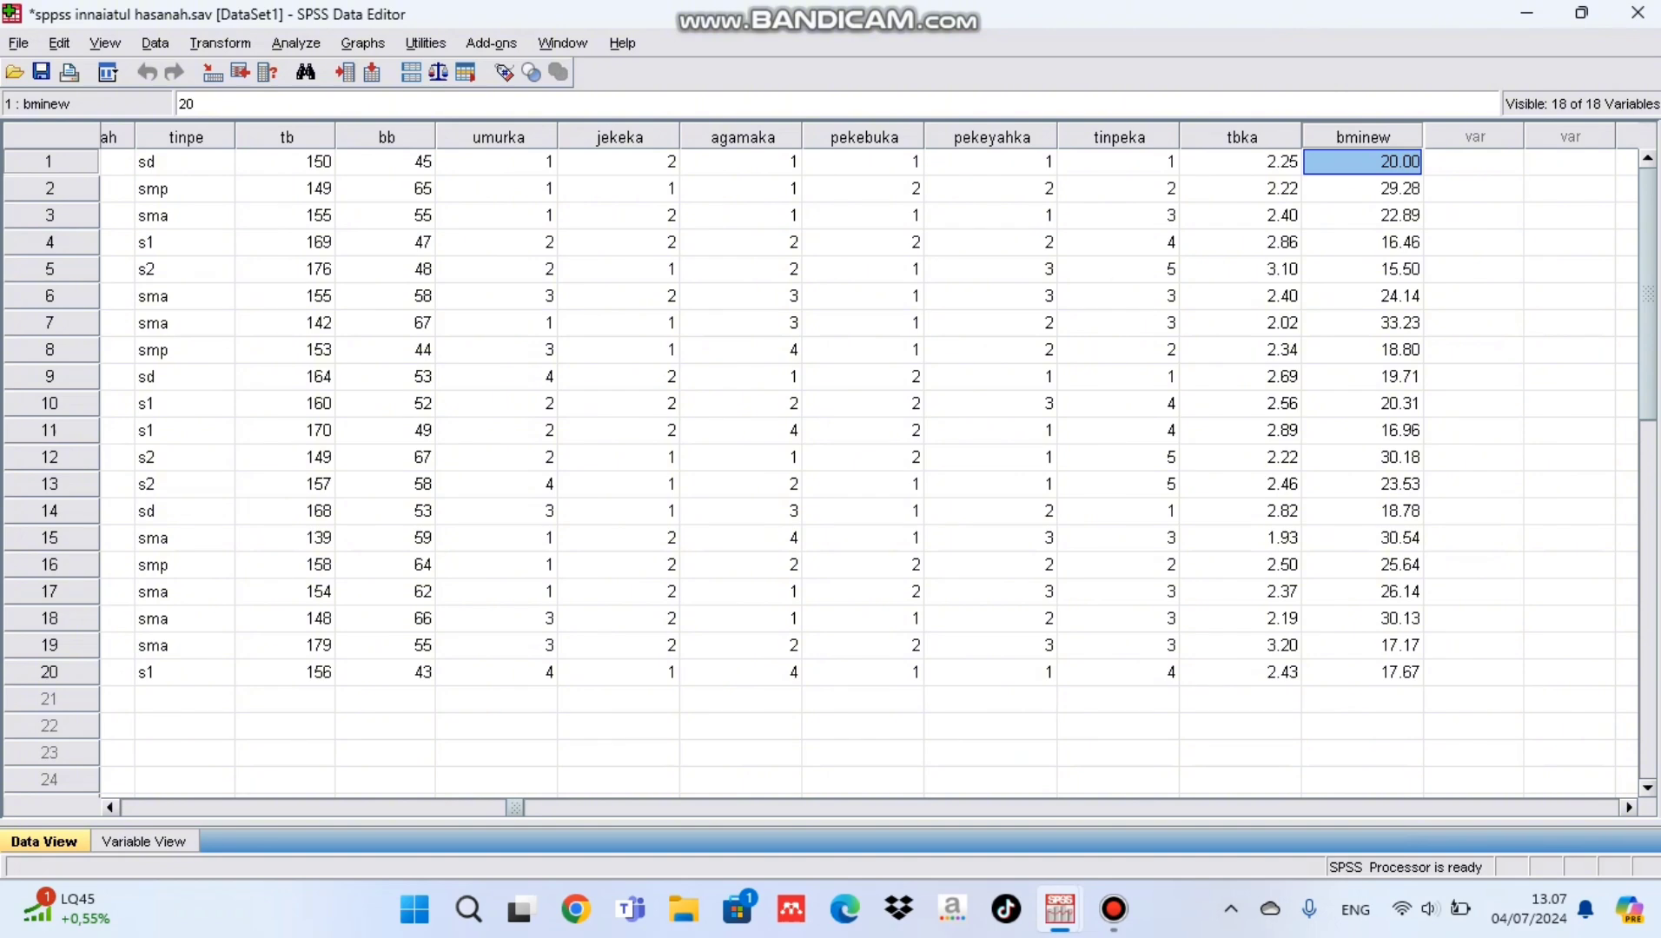
{"action": "left_click", "coordinate": [219, 42]}
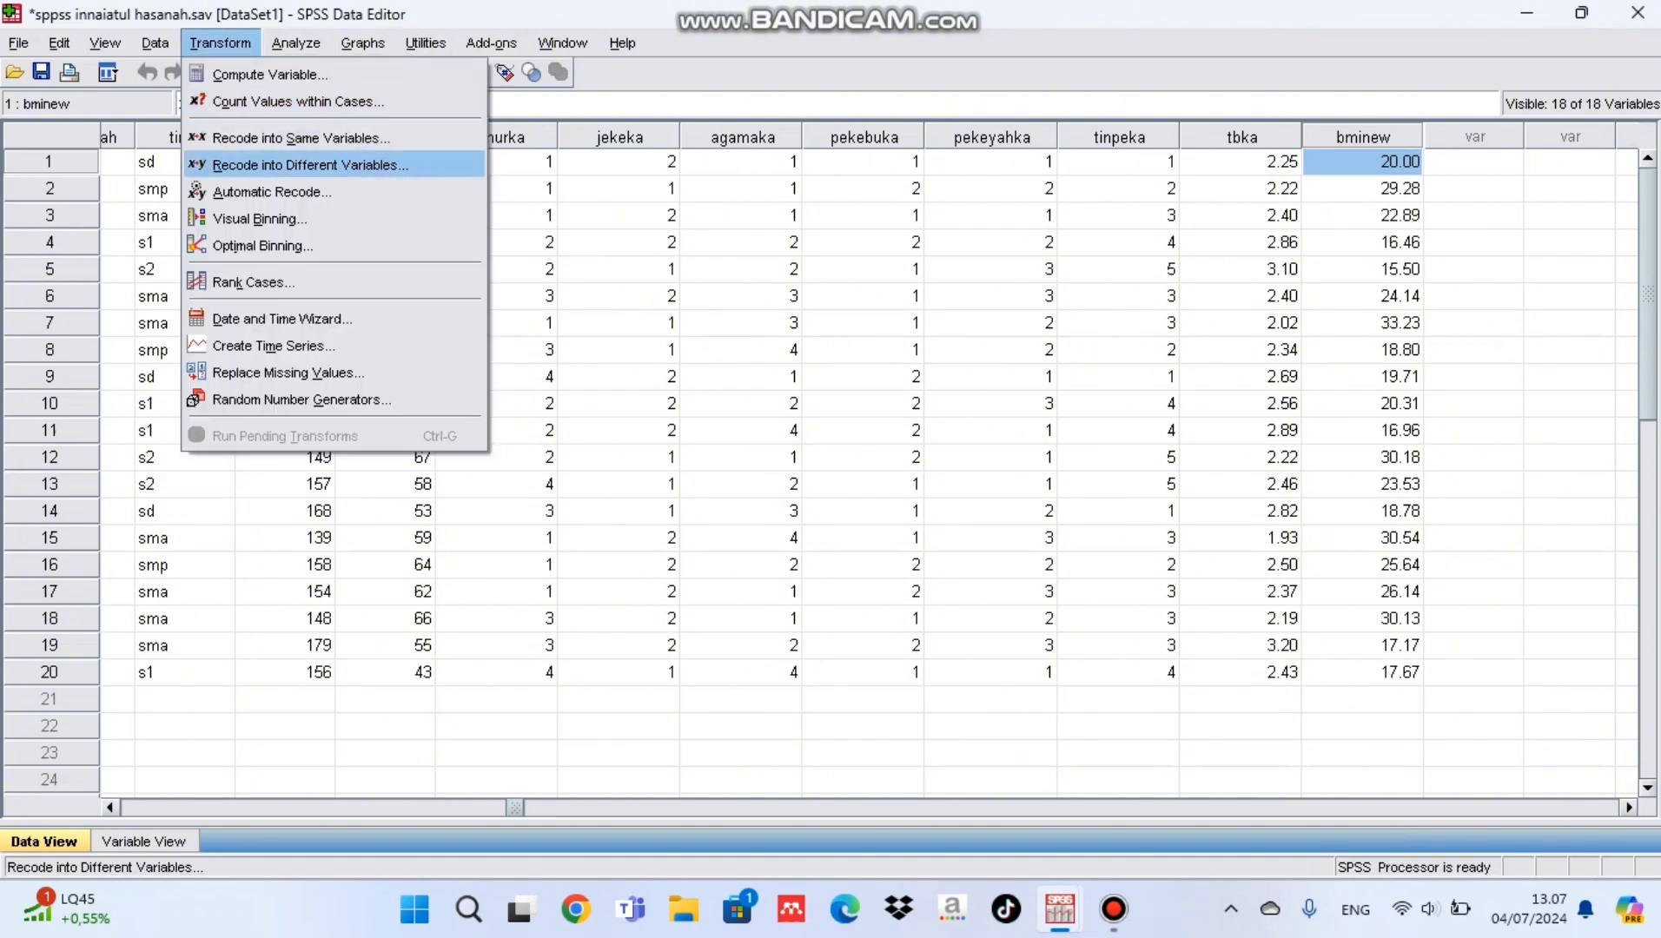
{"action": "left_click", "coordinate": [309, 164]}
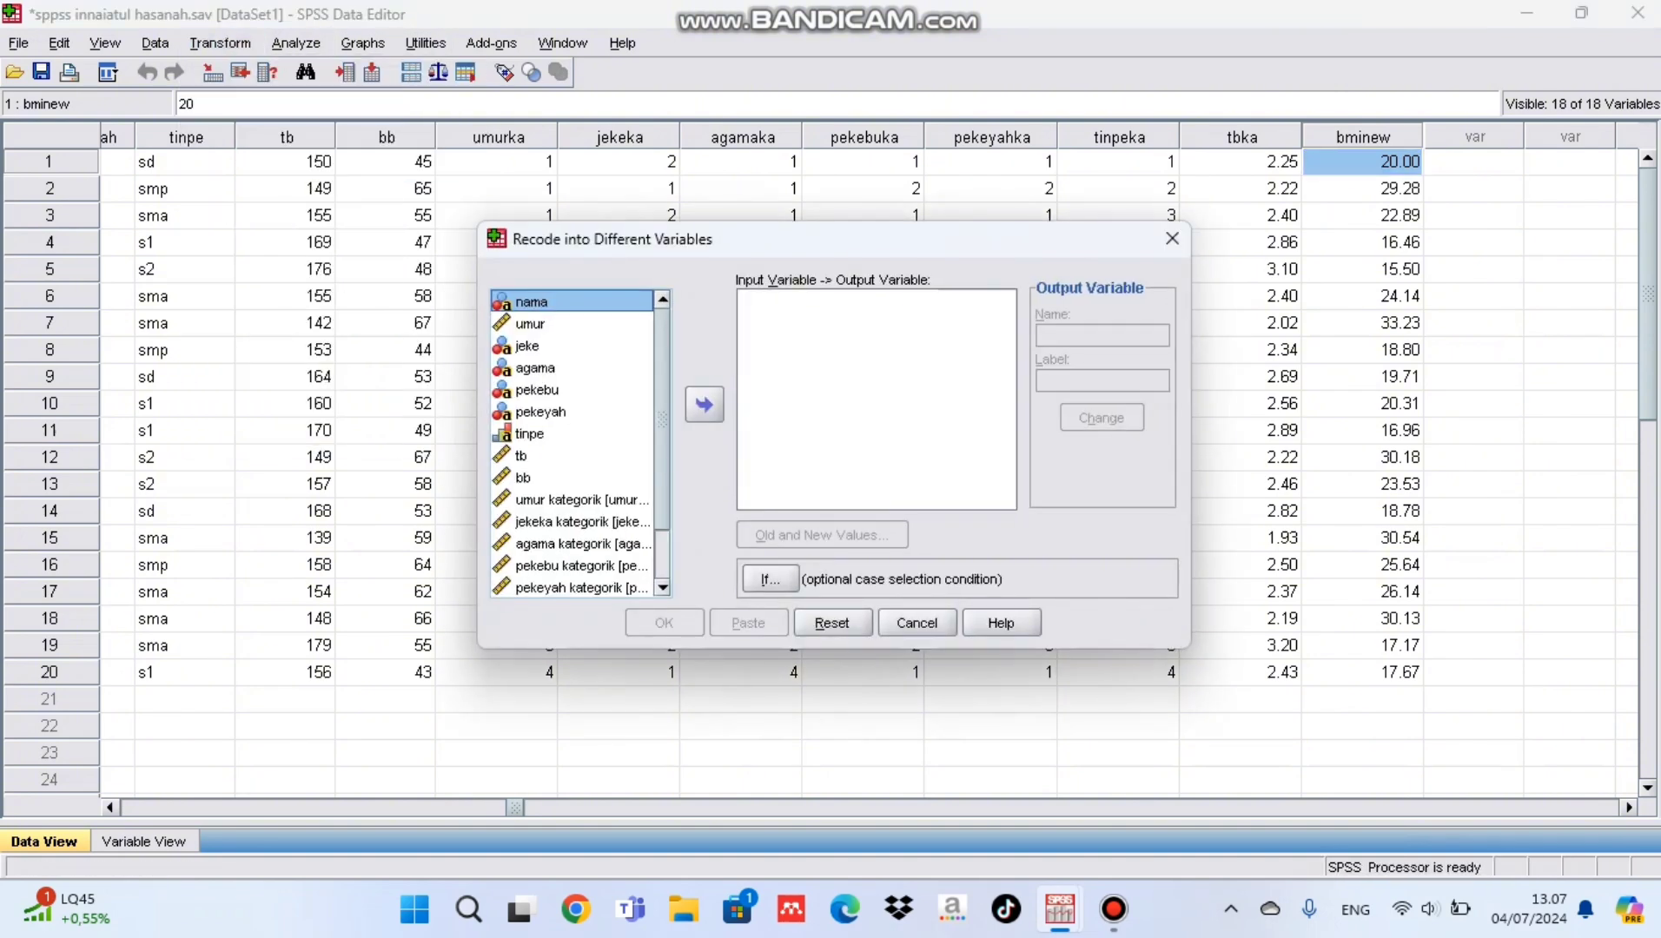
{"action": "scroll", "coordinate": [572, 443], "scroll_direction": "down", "scroll_amount": 1}
{"action": "left_click", "coordinate": [538, 588]}
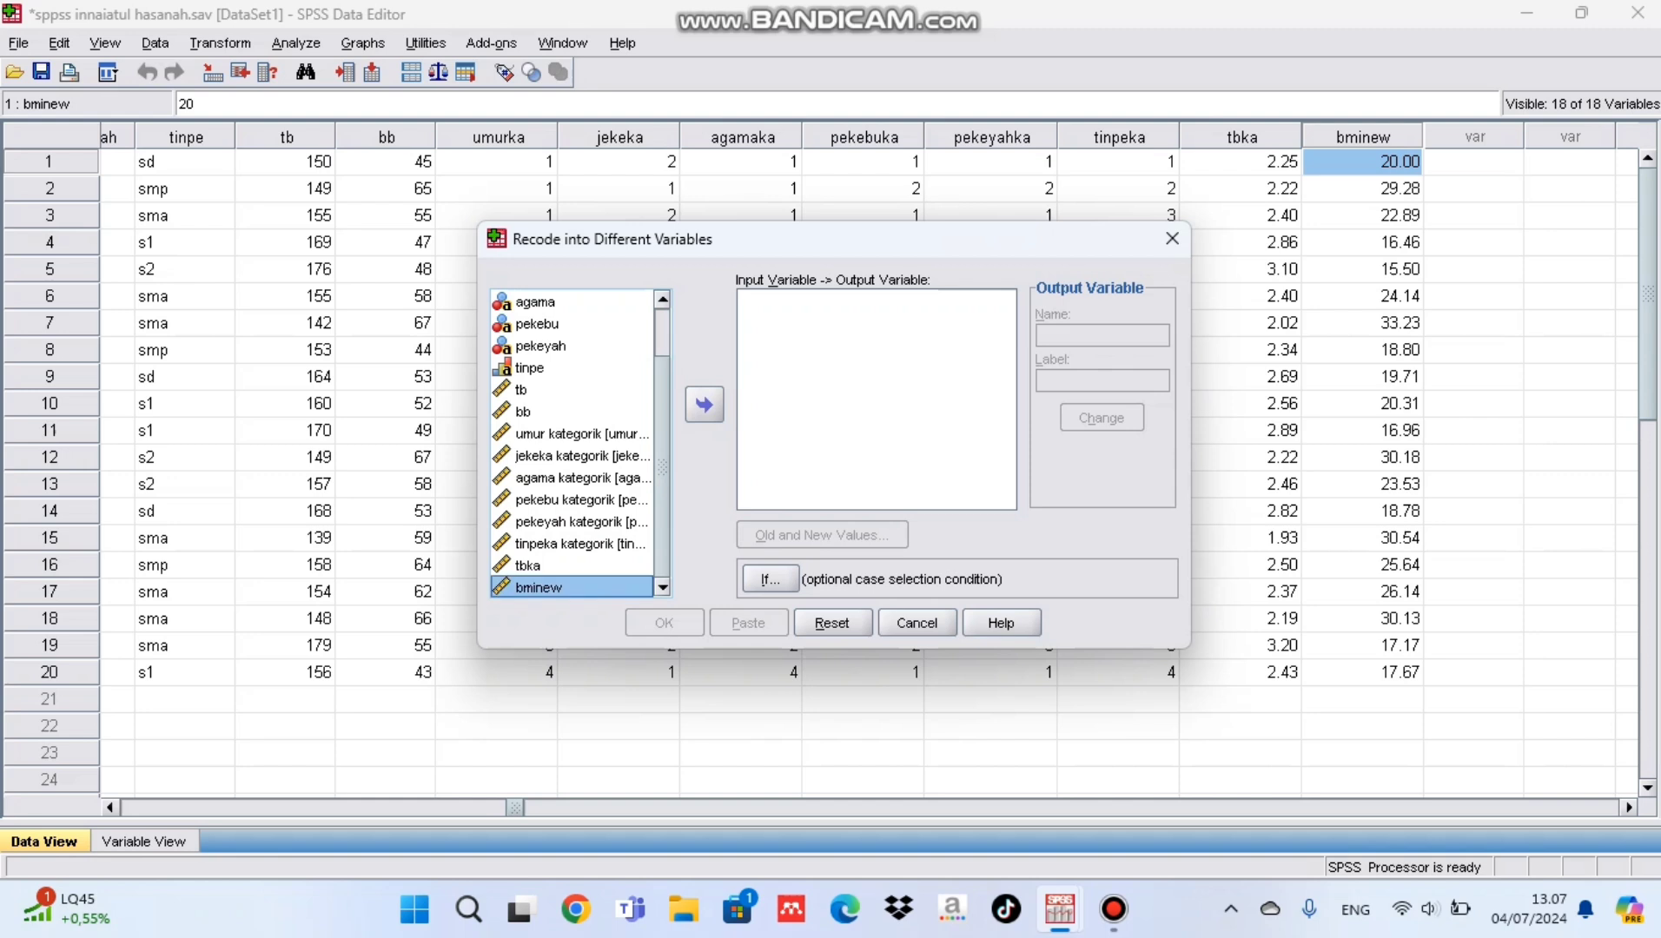
{"action": "left_click", "coordinate": [705, 404]}
Step: Name the output variable bmika and label it "bmi kategorik"
{"action": "left_click", "coordinate": [1102, 335]}
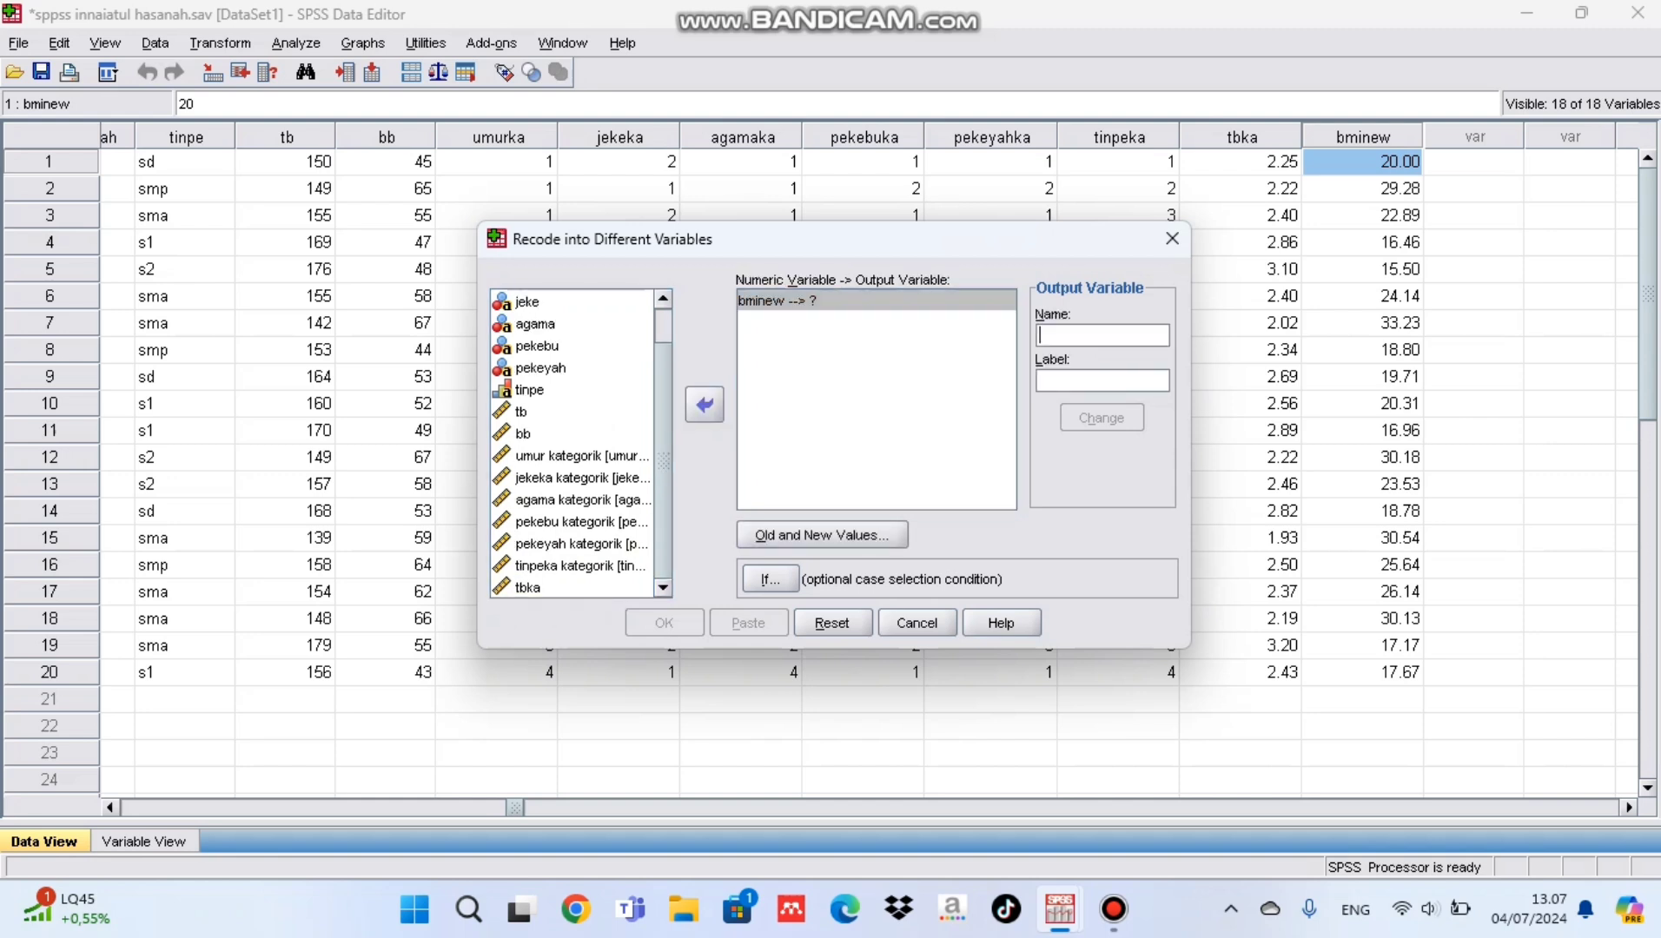
{"action": "type", "text": "bmika"}
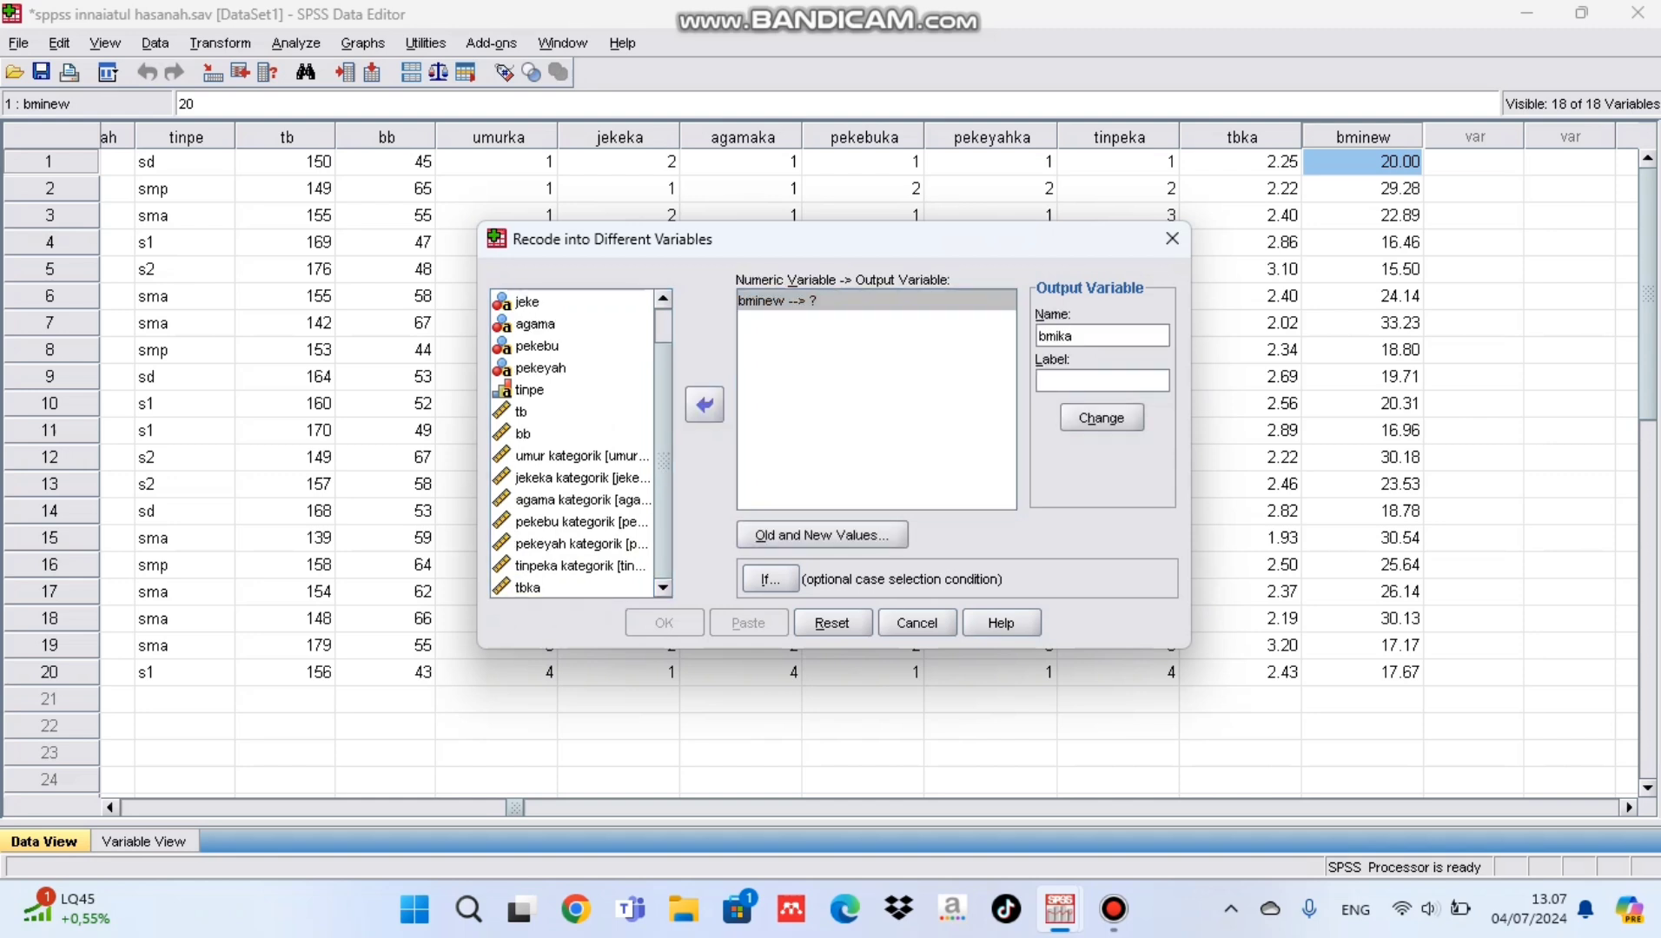
{"action": "type", "text": "b"}
{"action": "type", "text": "ak"}
{"action": "key", "text": "BackSpace"}
{"action": "key", "text": "BackSpace"}
{"action": "type", "text": "kategorik"}
Step: Define the first recode rule for bminew, mapping the lowest value through 18.50 to 1
{"action": "left_click", "coordinate": [821, 535]}
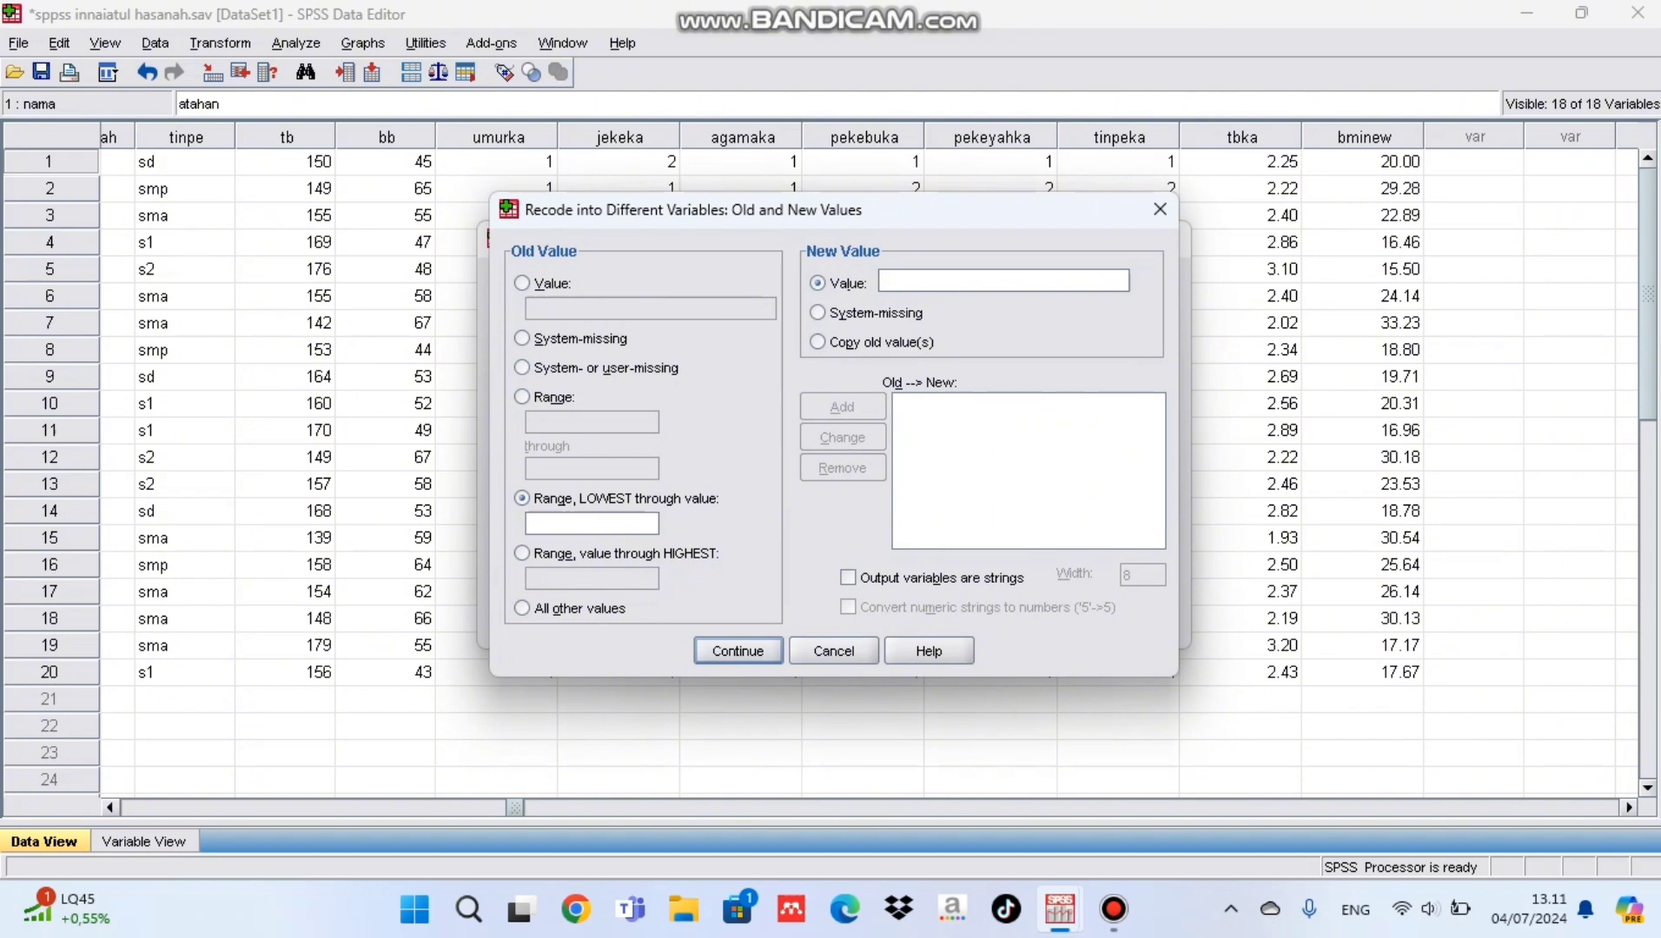
{"action": "type", "text": "18.50"}
{"action": "left_click", "coordinate": [889, 281]}
{"action": "type", "text": "1"}
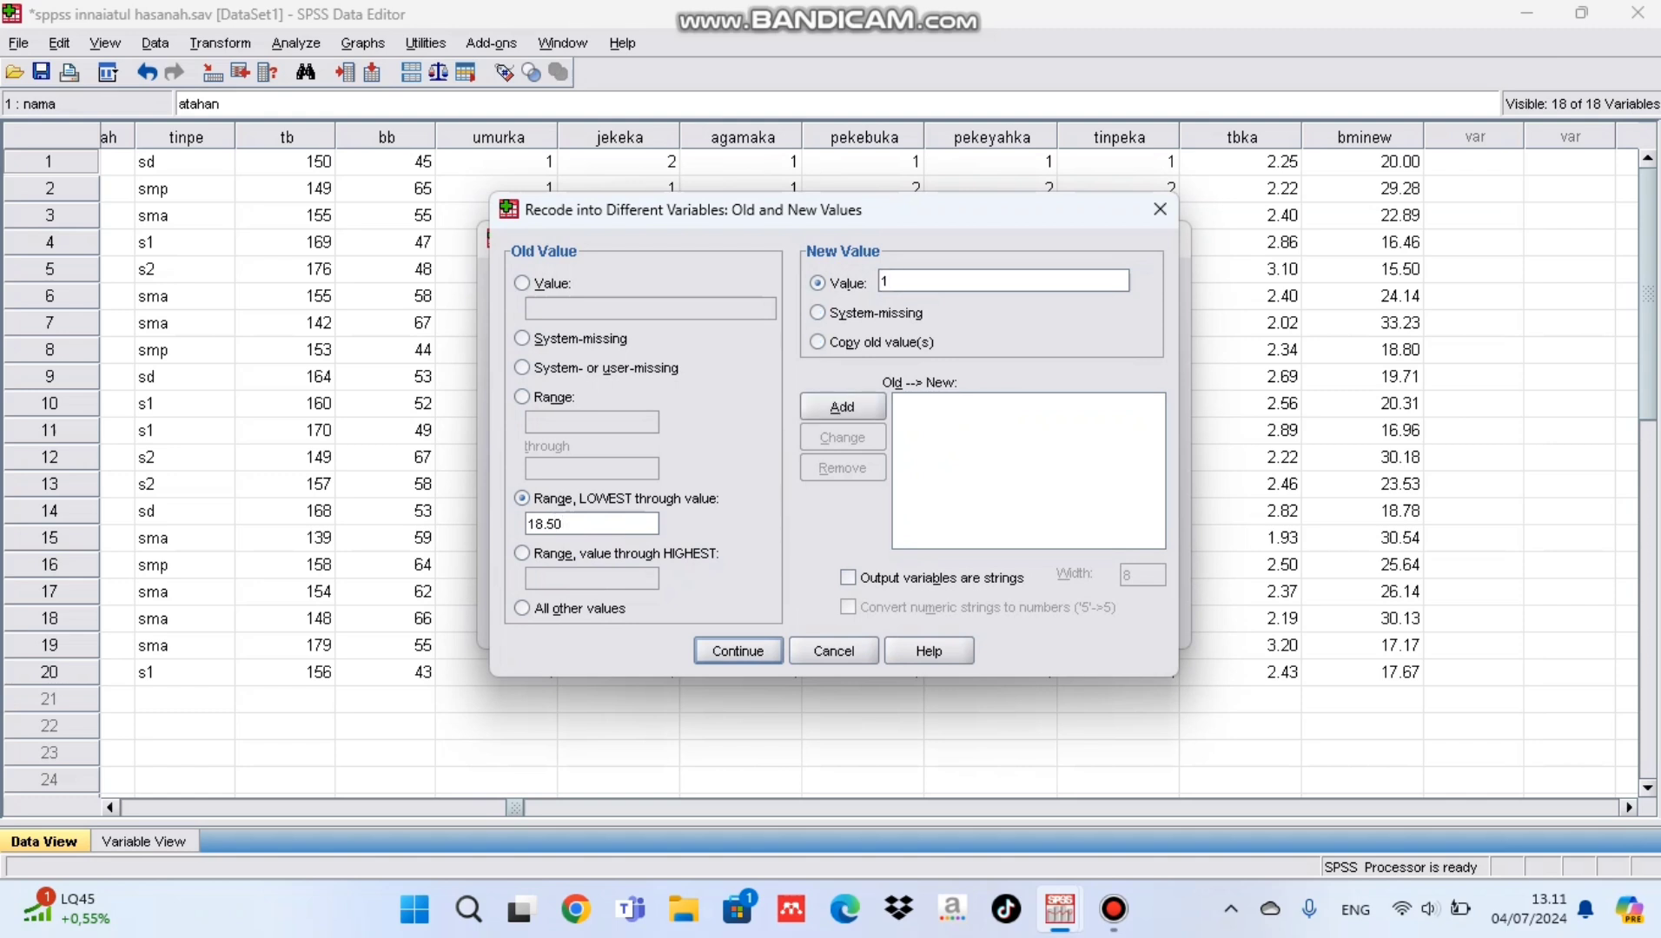
{"action": "key", "text": "alt+a"}
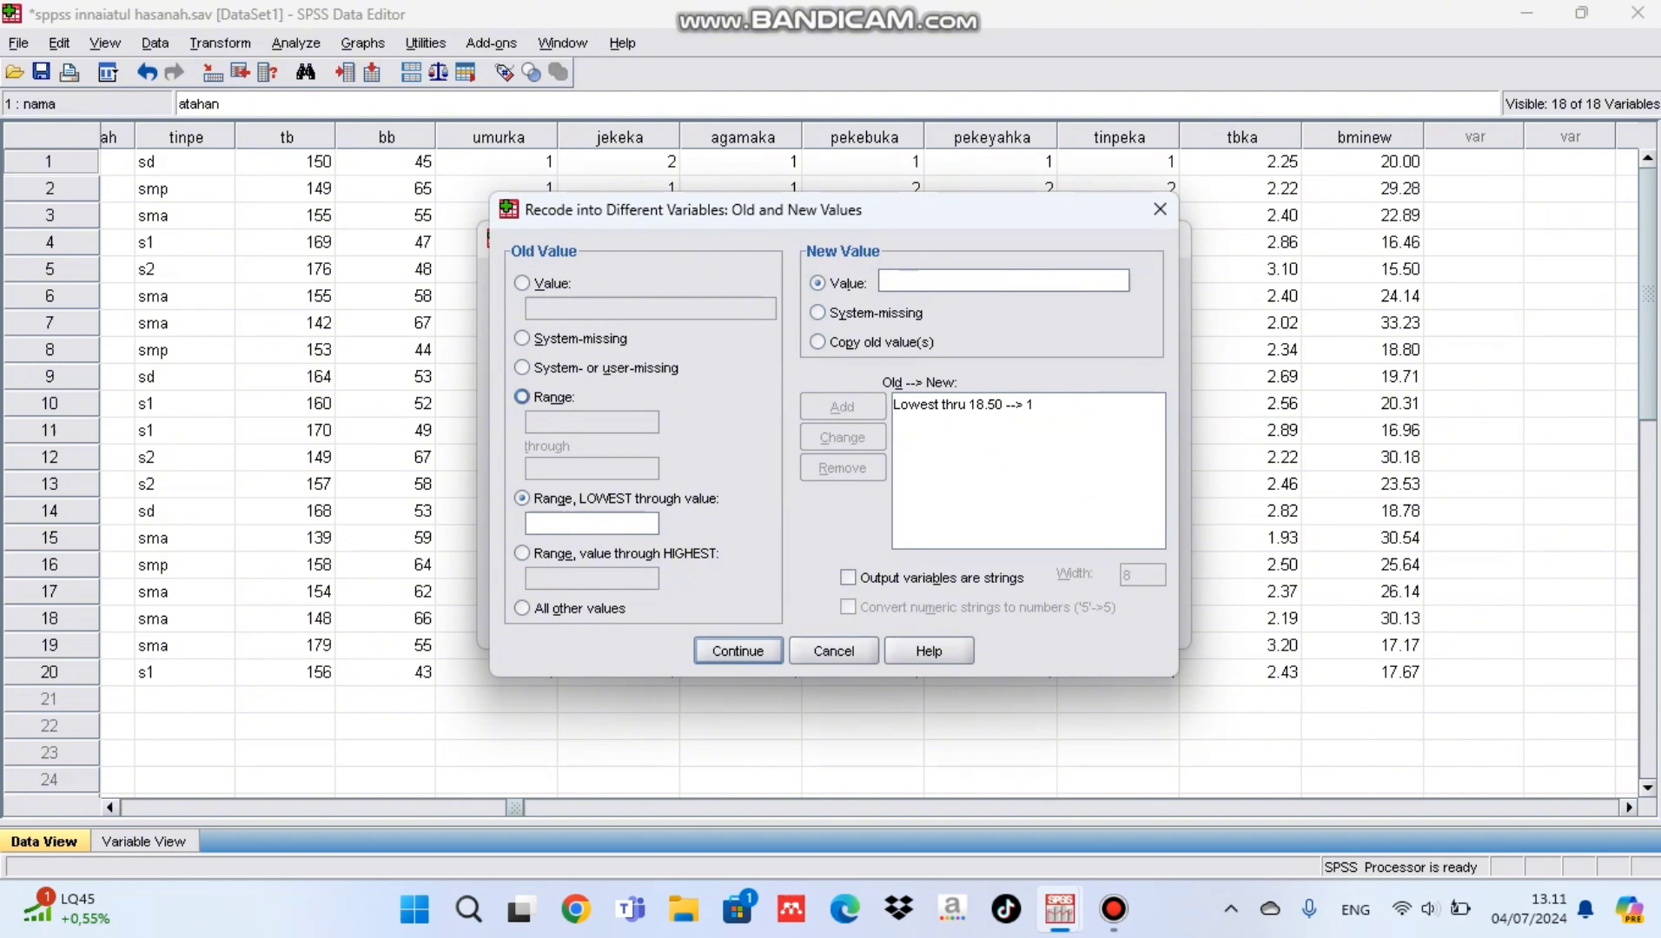
Step: Add a recode rule mapping the range 19 through 24.9 to 2
{"action": "left_click", "coordinate": [522, 396]}
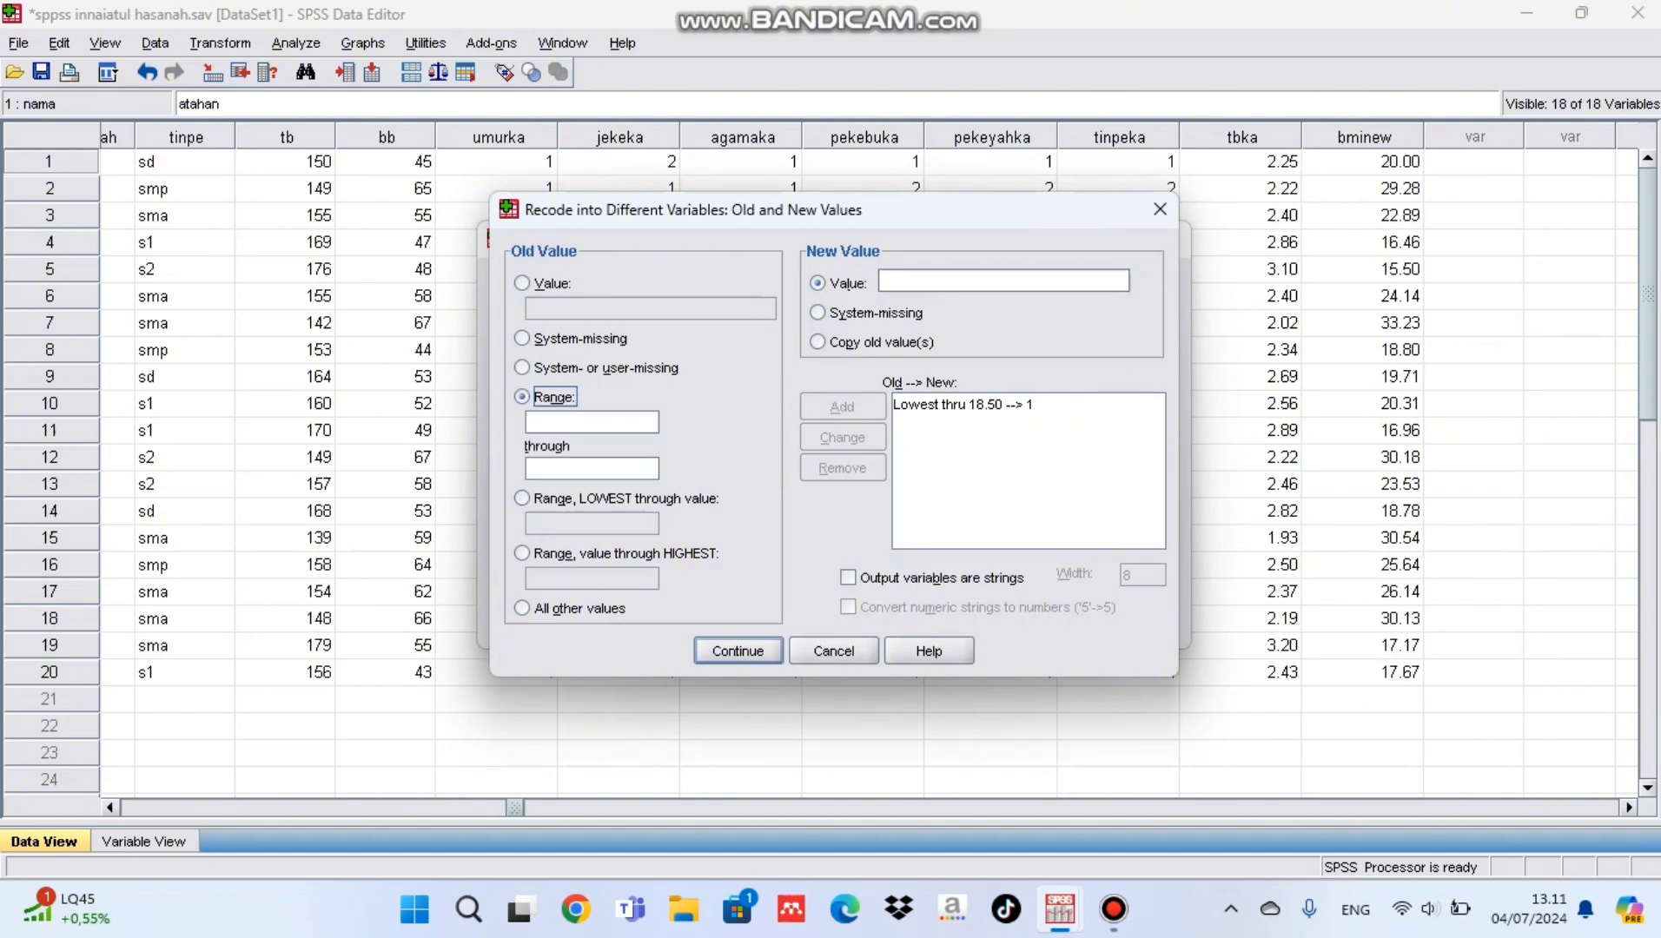
{"action": "left_click", "coordinate": [591, 422]}
{"action": "type", "text": "19"}
{"action": "left_click", "coordinate": [591, 470]}
{"action": "type", "text": "249"}
{"action": "key", "text": "BackSpace"}
{"action": "type", "text": "."}
{"action": "type", "text": "9"}
{"action": "type", "text": "2"}
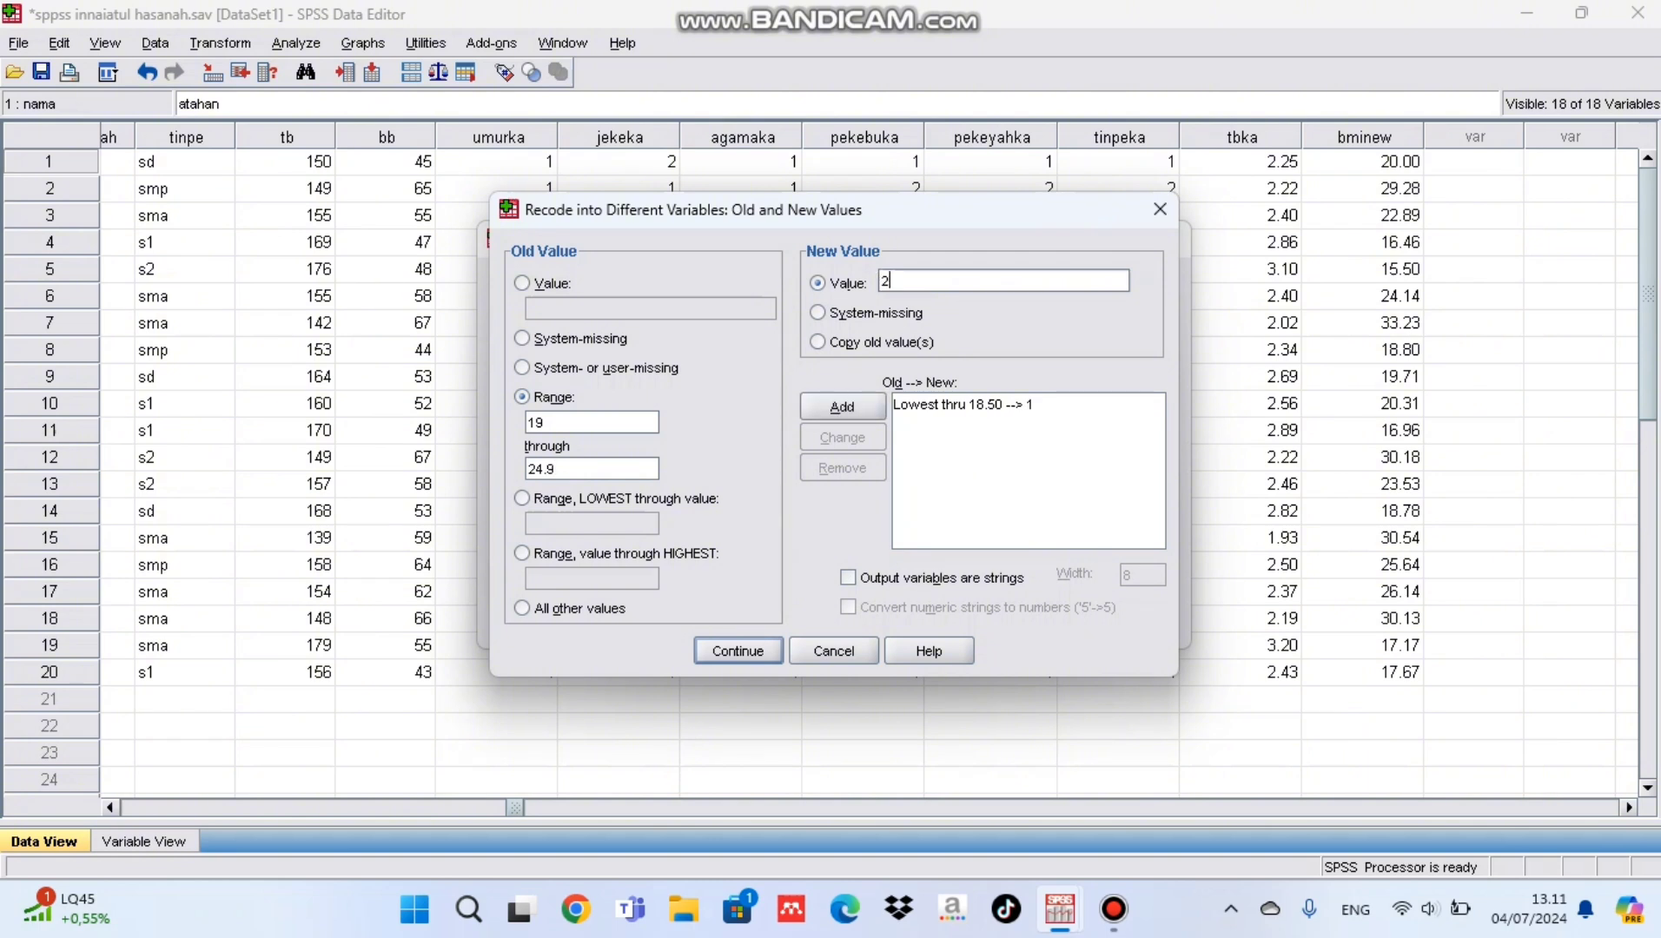
{"action": "left_click", "coordinate": [842, 406]}
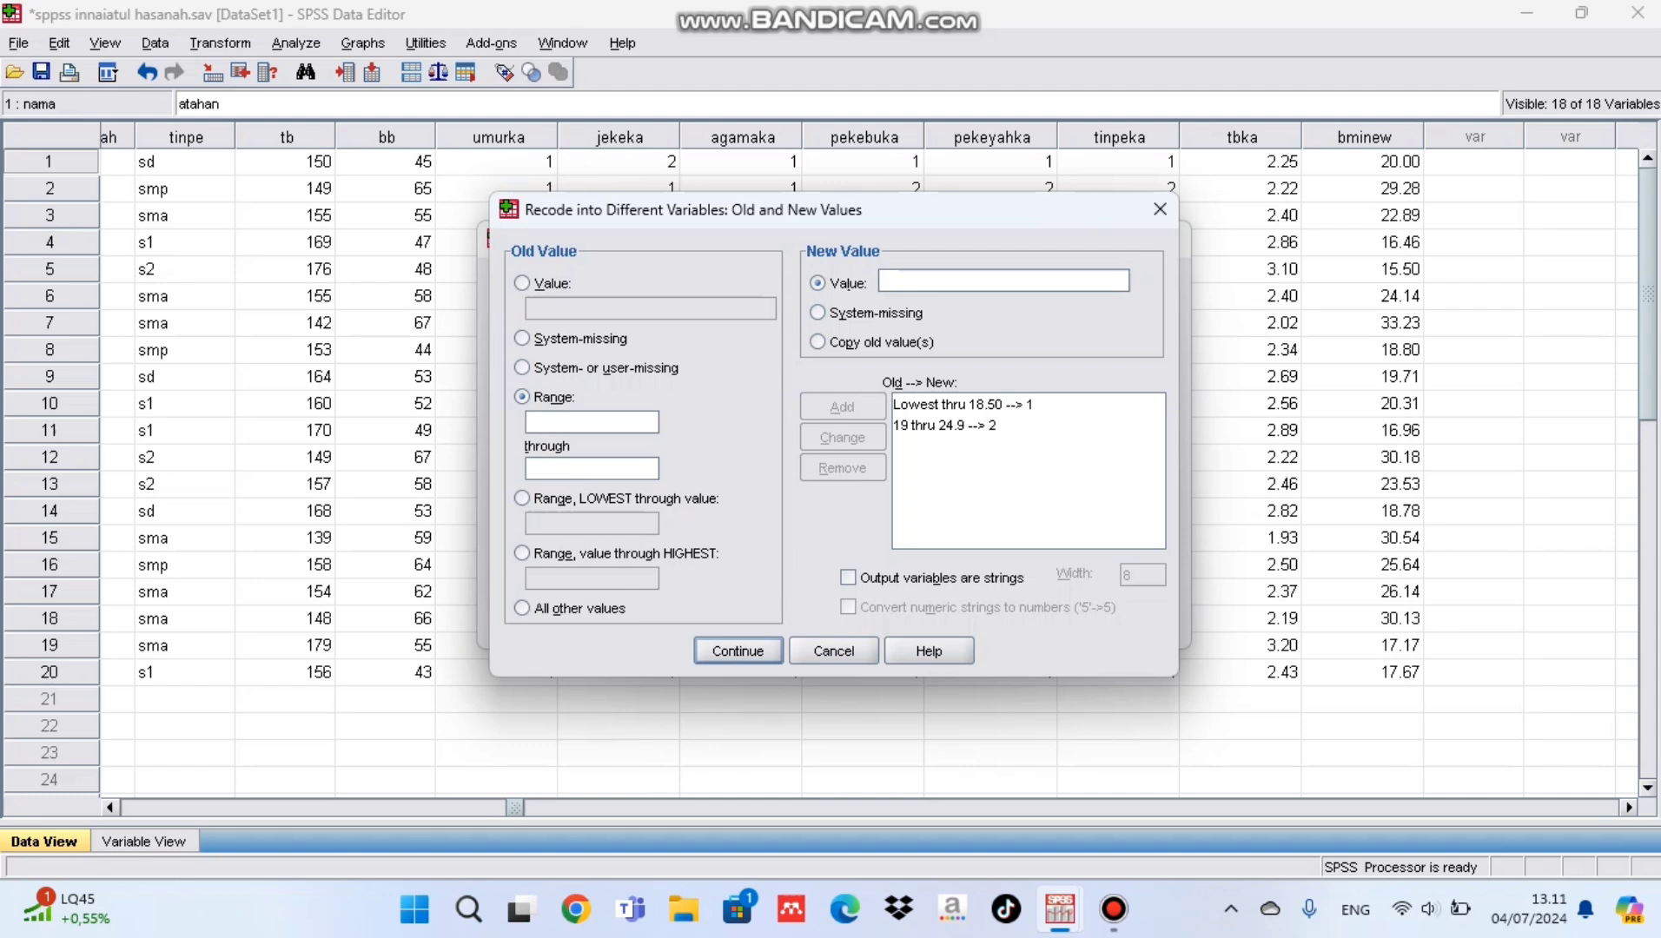
Step: Add a recode rule mapping the range 25 through 29.9 to 3
{"action": "type", "text": "25"}
{"action": "left_click", "coordinate": [592, 469]}
{"action": "type", "text": "29.9"}
{"action": "left_click", "coordinate": [882, 280]}
{"action": "type", "text": "3"}
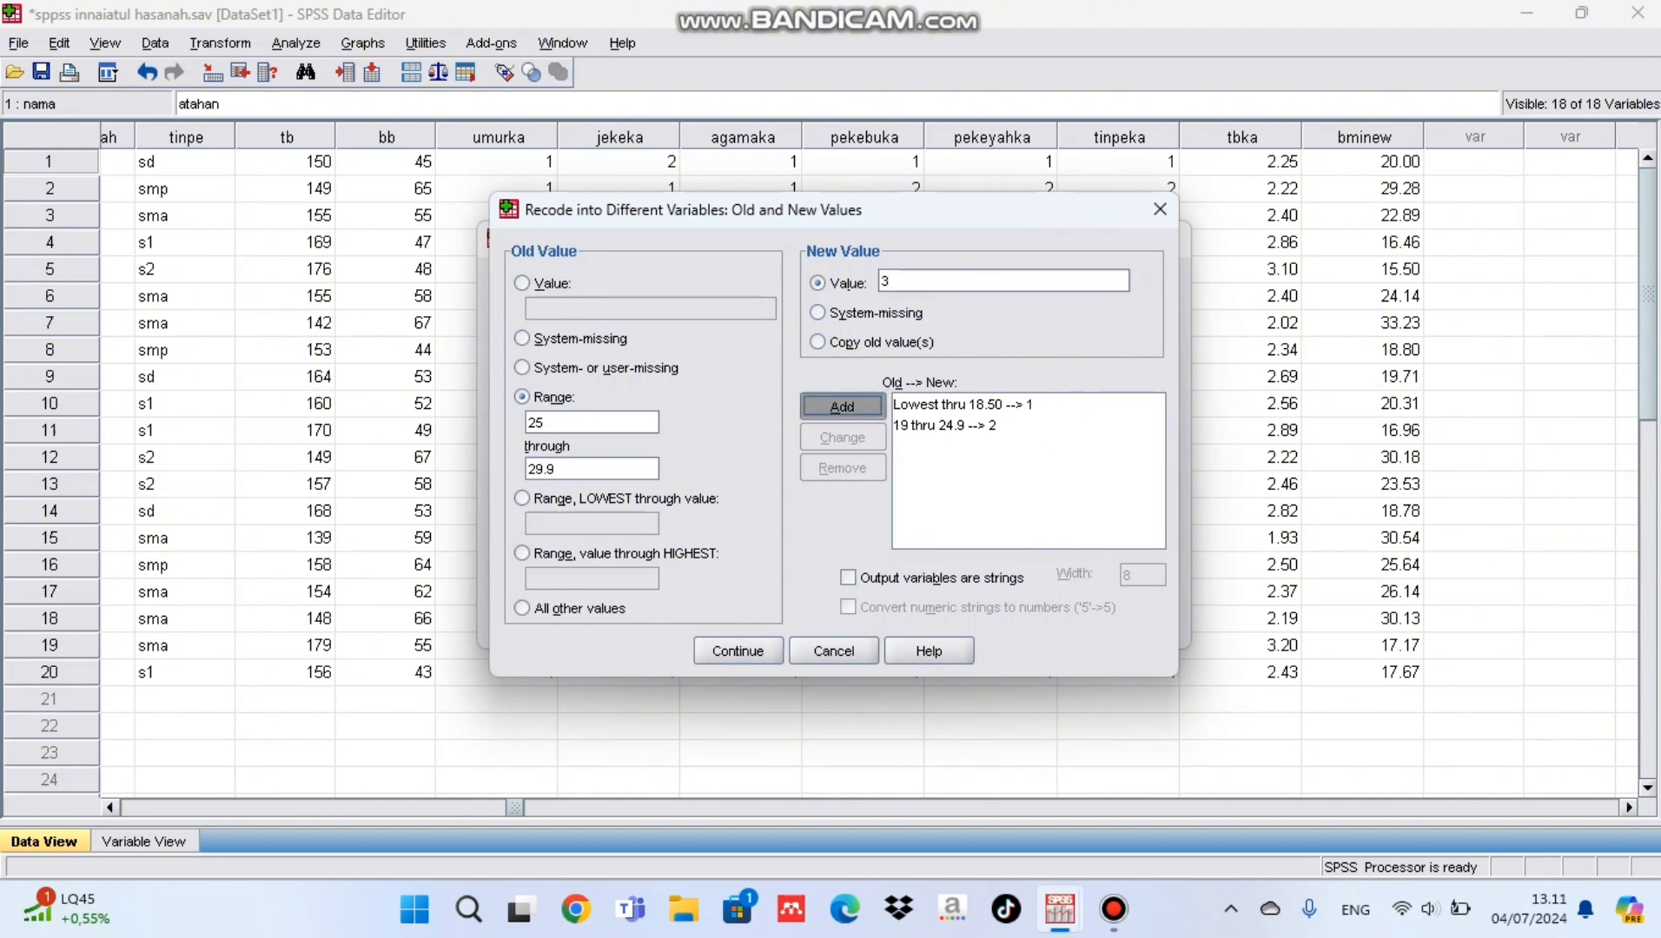
{"action": "left_click", "coordinate": [842, 407]}
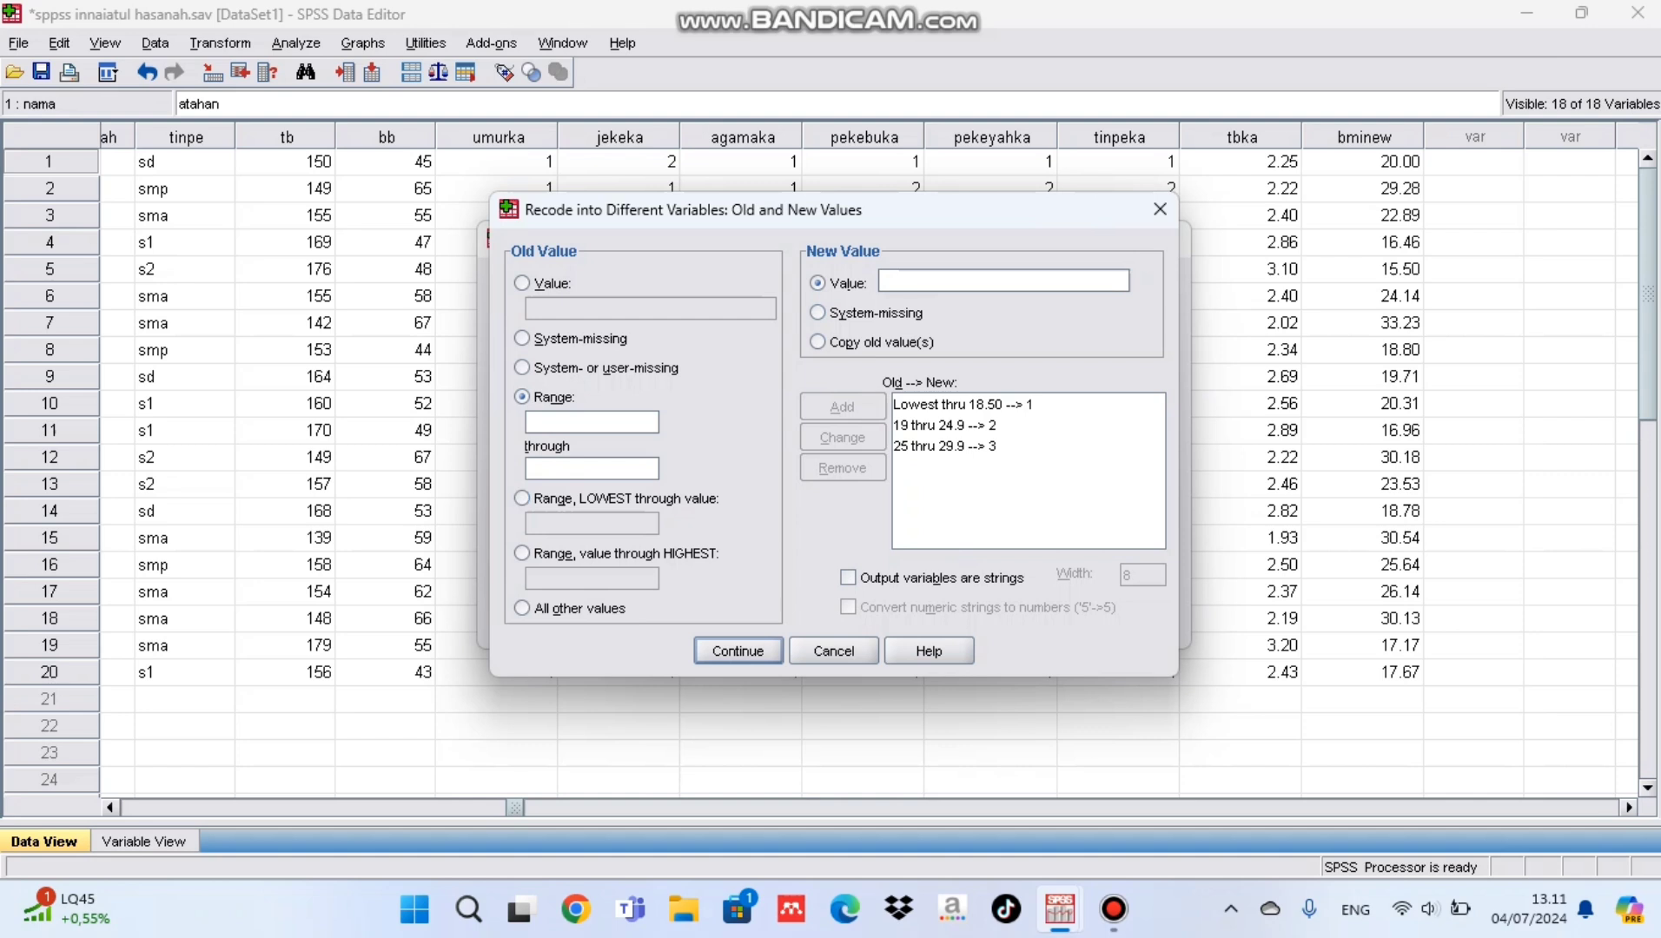
Step: Add a recode rule mapping 30 through the highest value to 4
{"action": "left_click", "coordinate": [521, 553]}
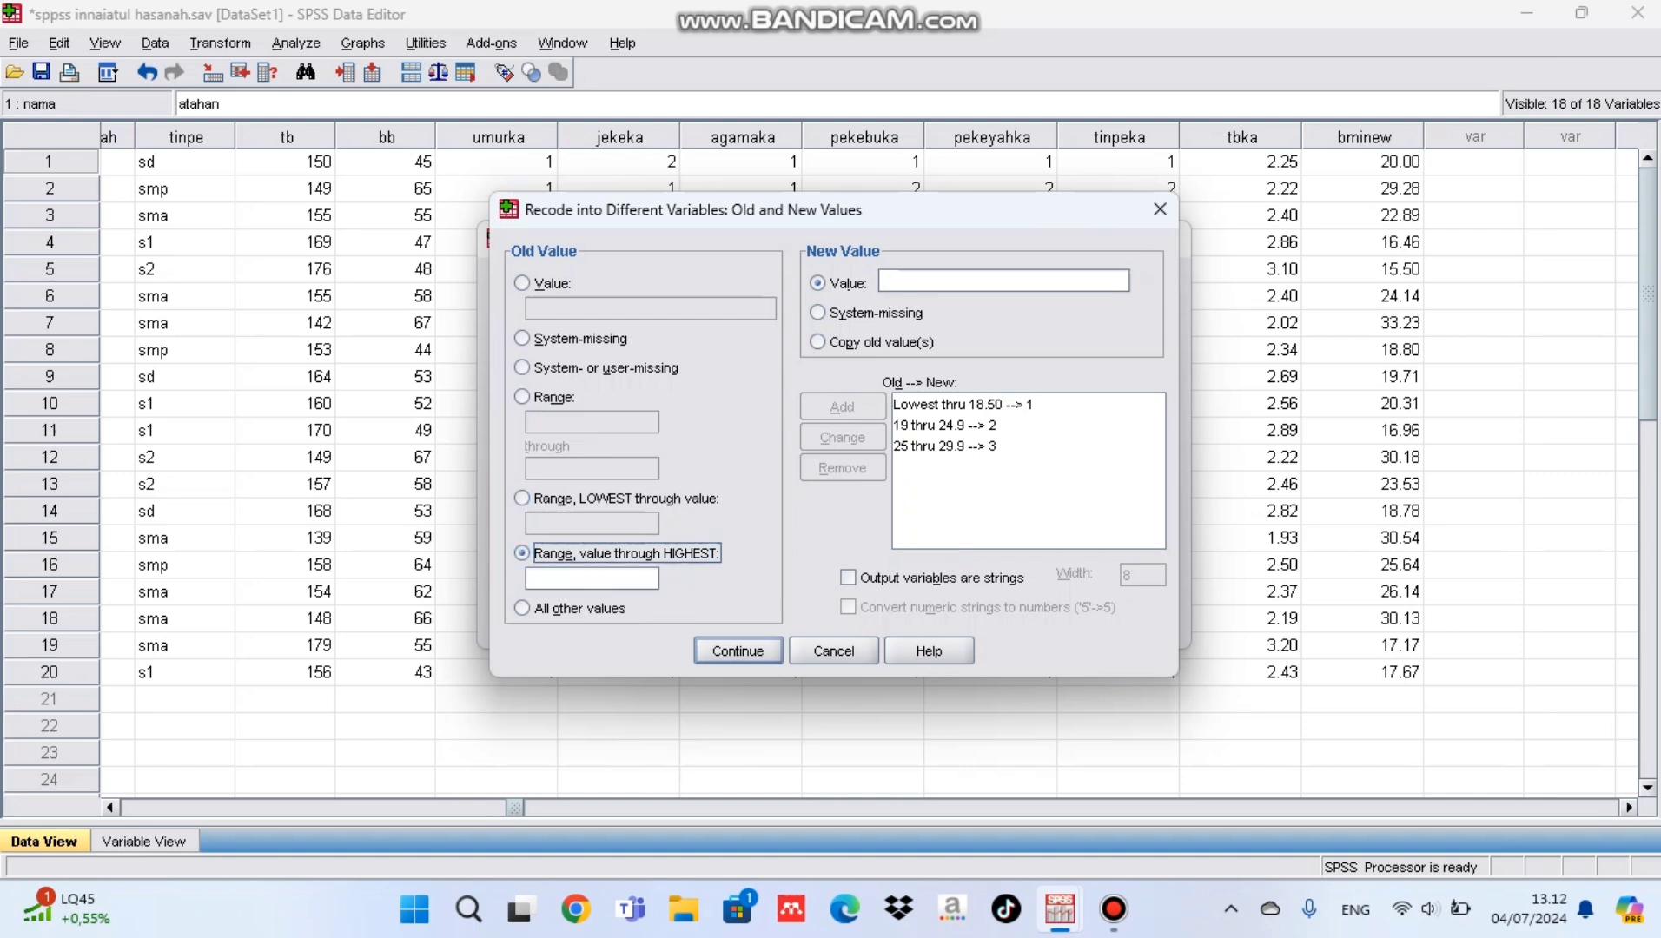
{"action": "left_click", "coordinate": [591, 579]}
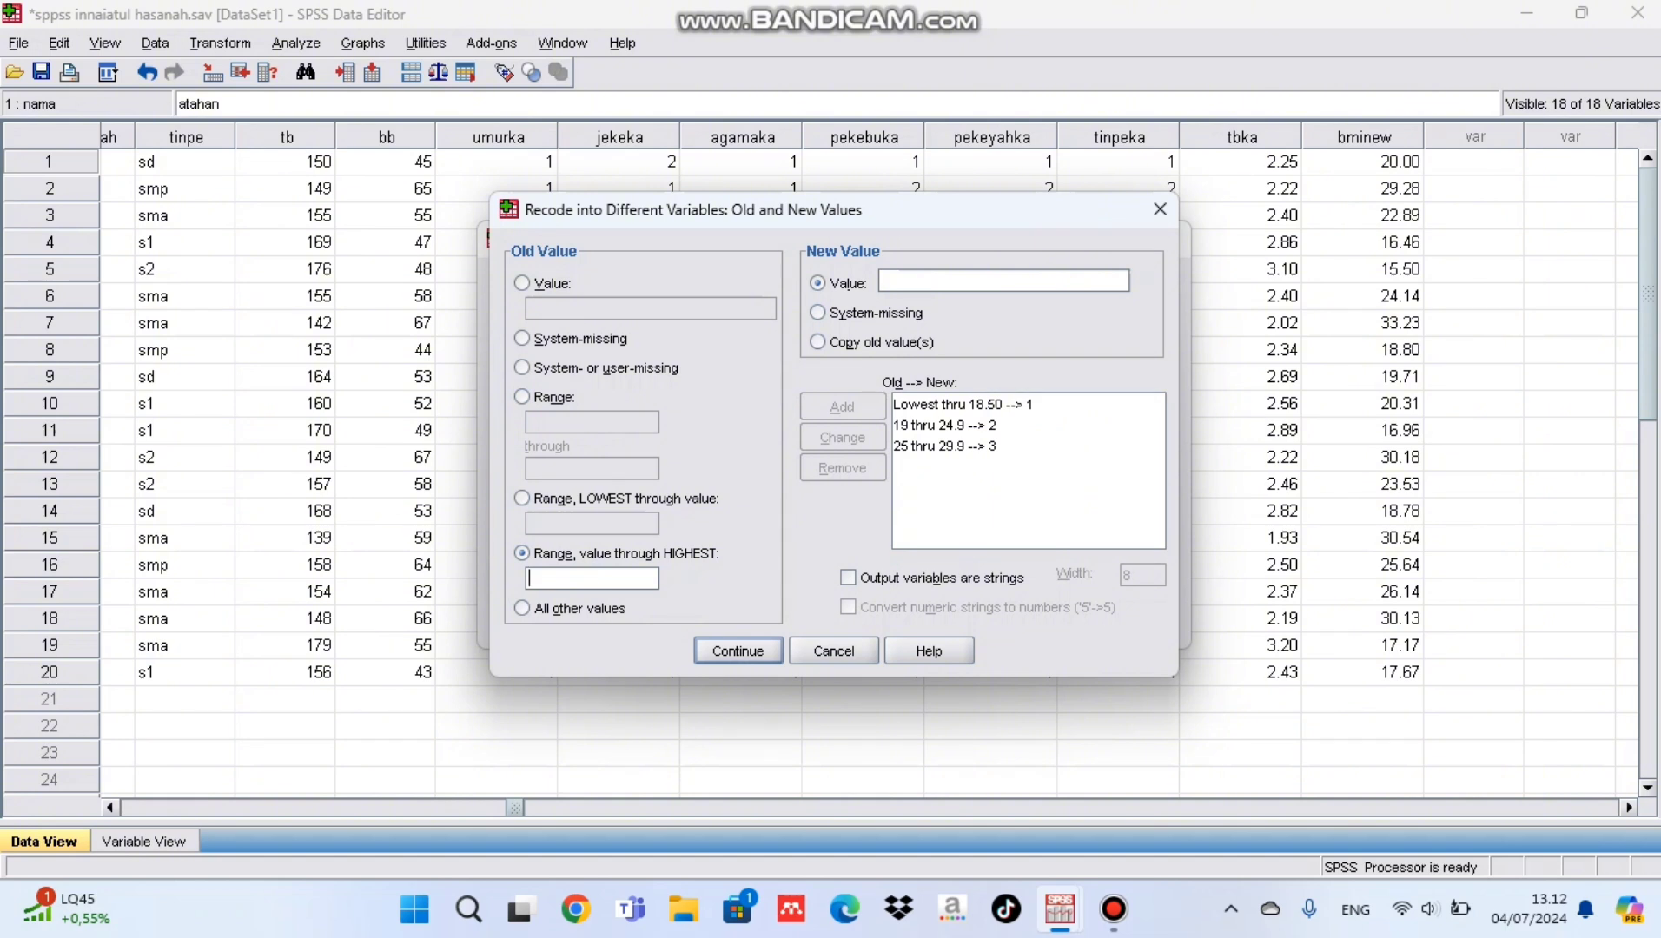
{"action": "type", "text": "30"}
{"action": "left_click", "coordinate": [1003, 280]}
{"action": "type", "text": "4"}
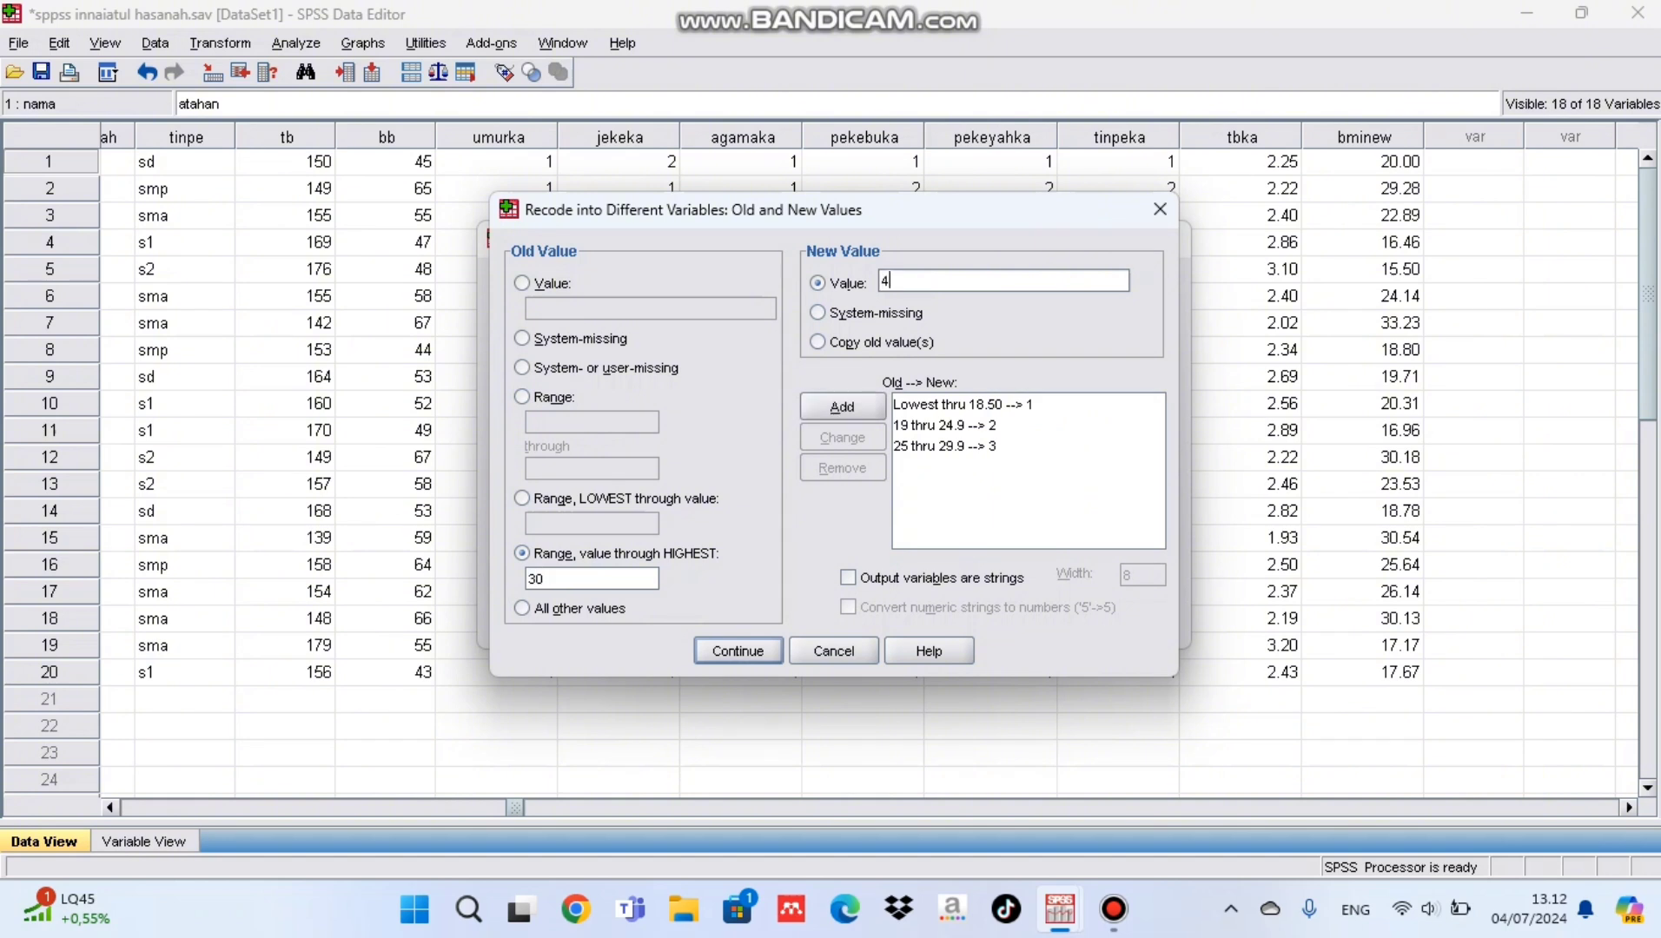
{"action": "left_click", "coordinate": [841, 407]}
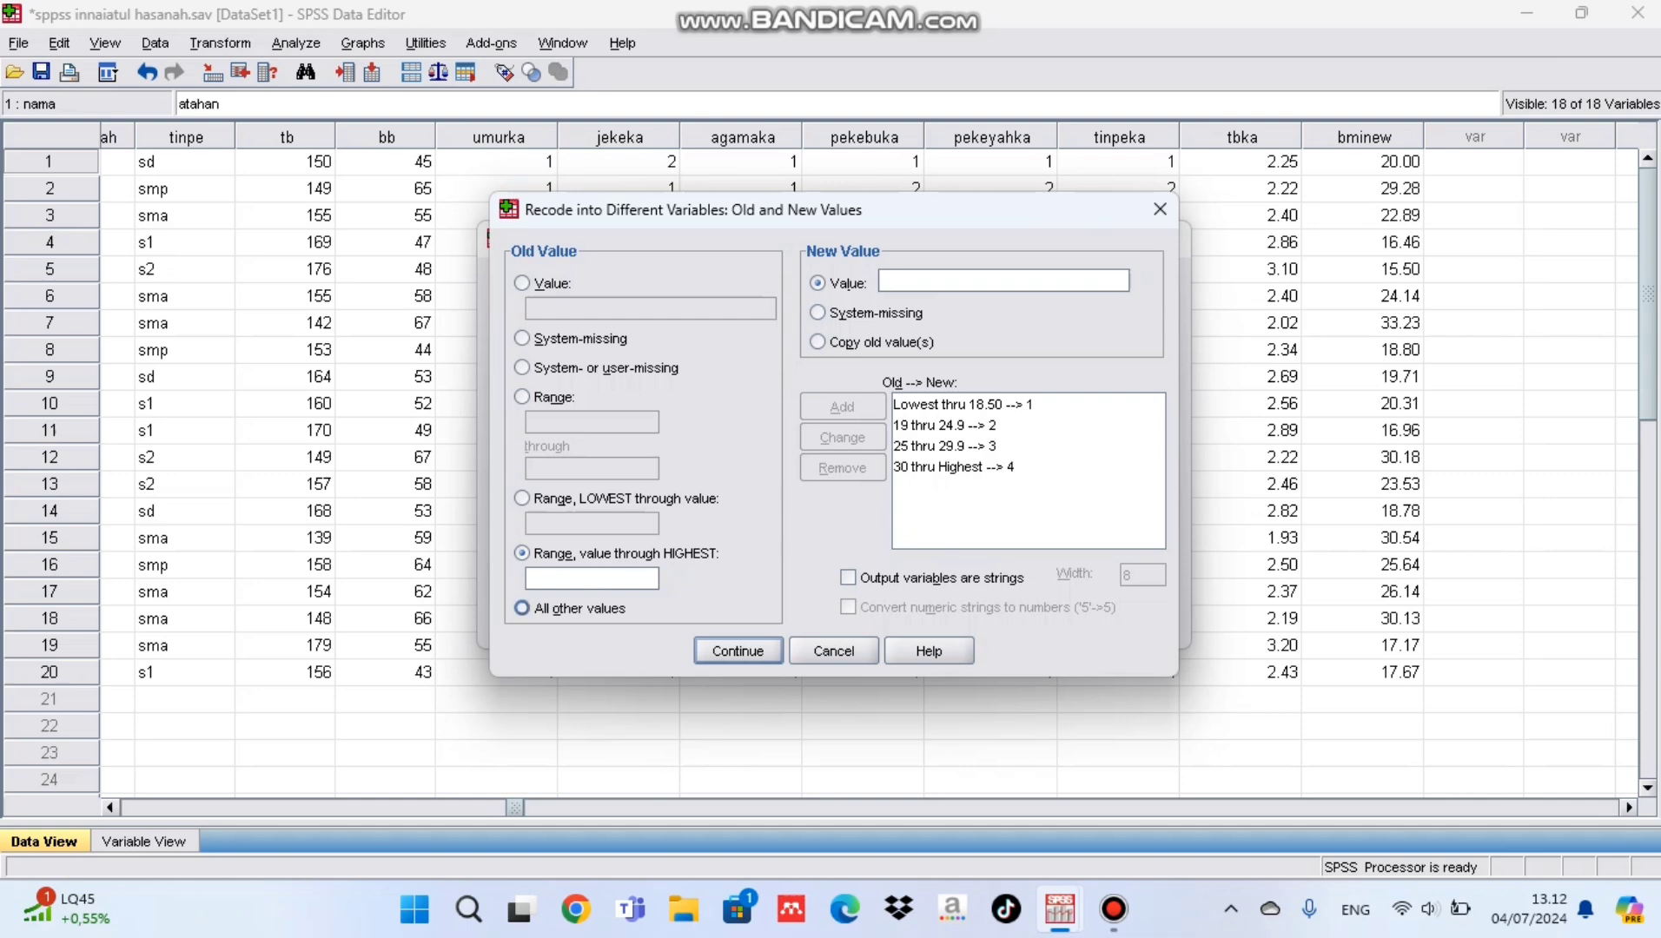
Step: Accept the recode rules, run the recode of bminew into bmika and return to the data set
{"action": "left_click", "coordinate": [738, 651]}
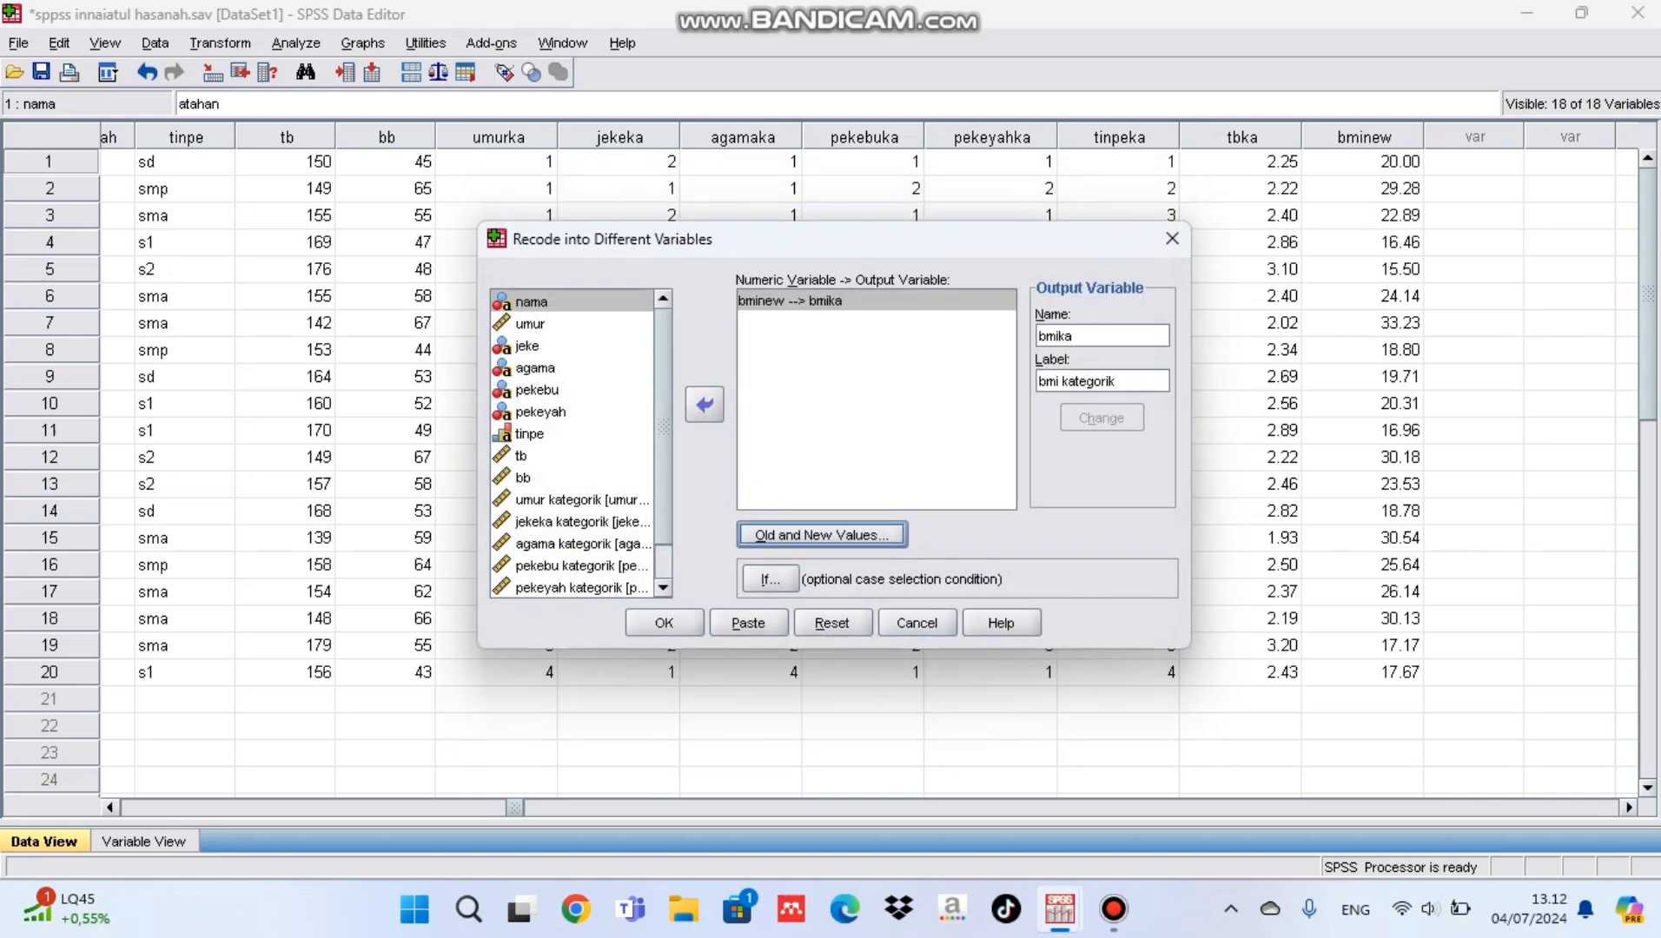
{"action": "left_click", "coordinate": [664, 623]}
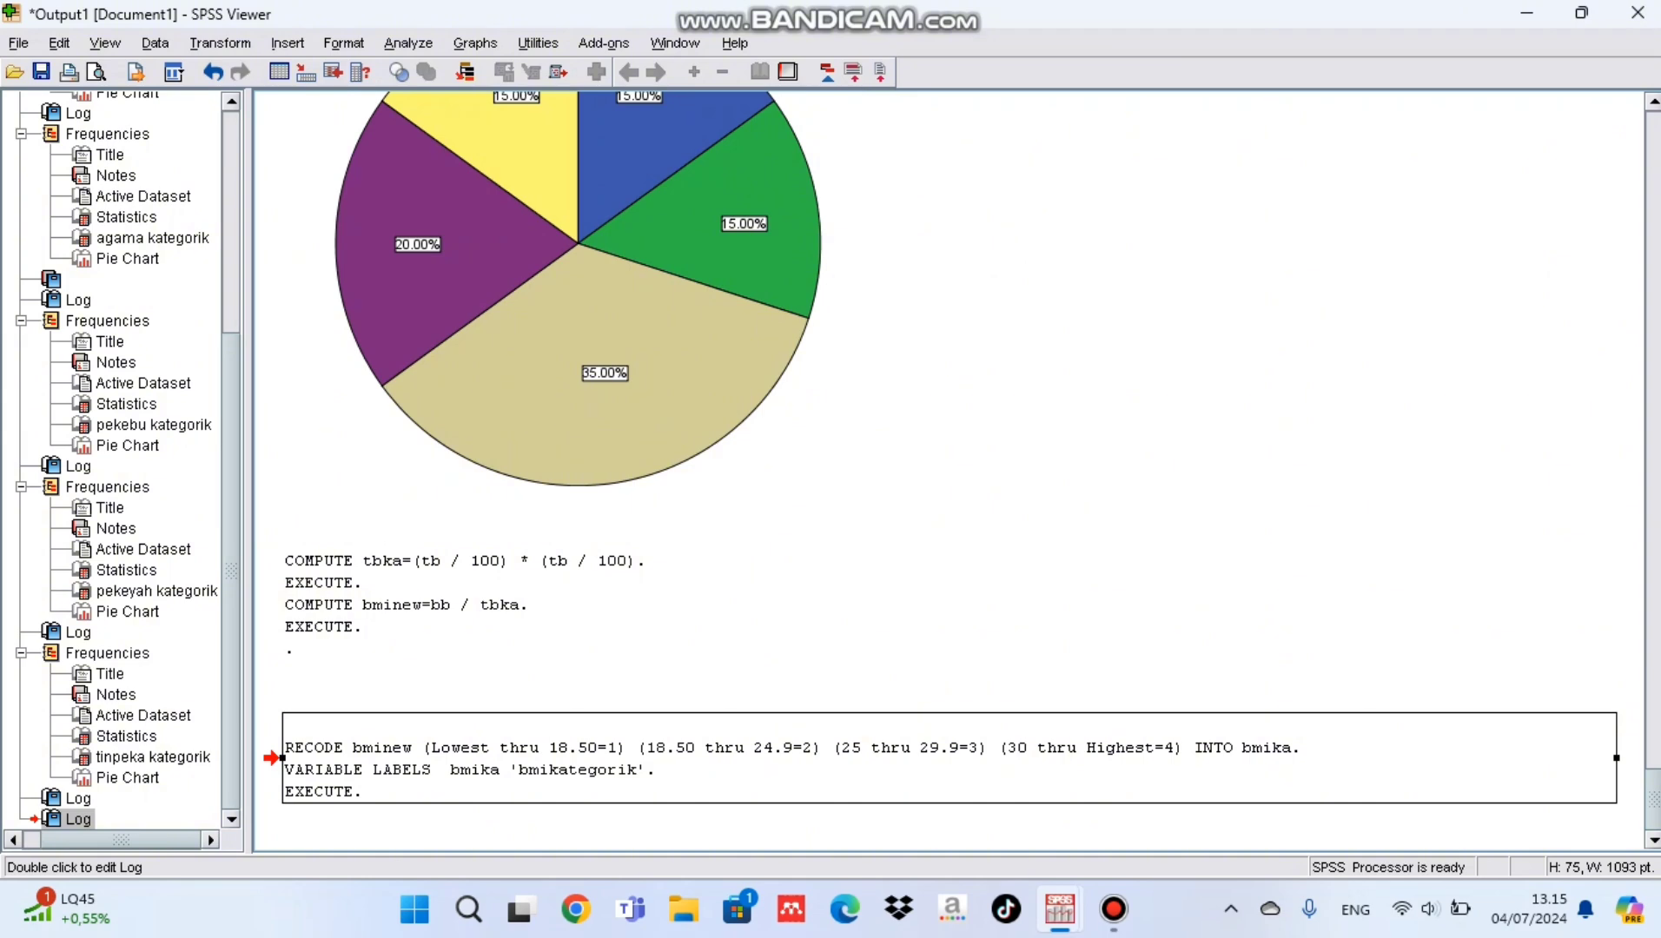
{"action": "mouse_move", "coordinate": [1059, 909]}
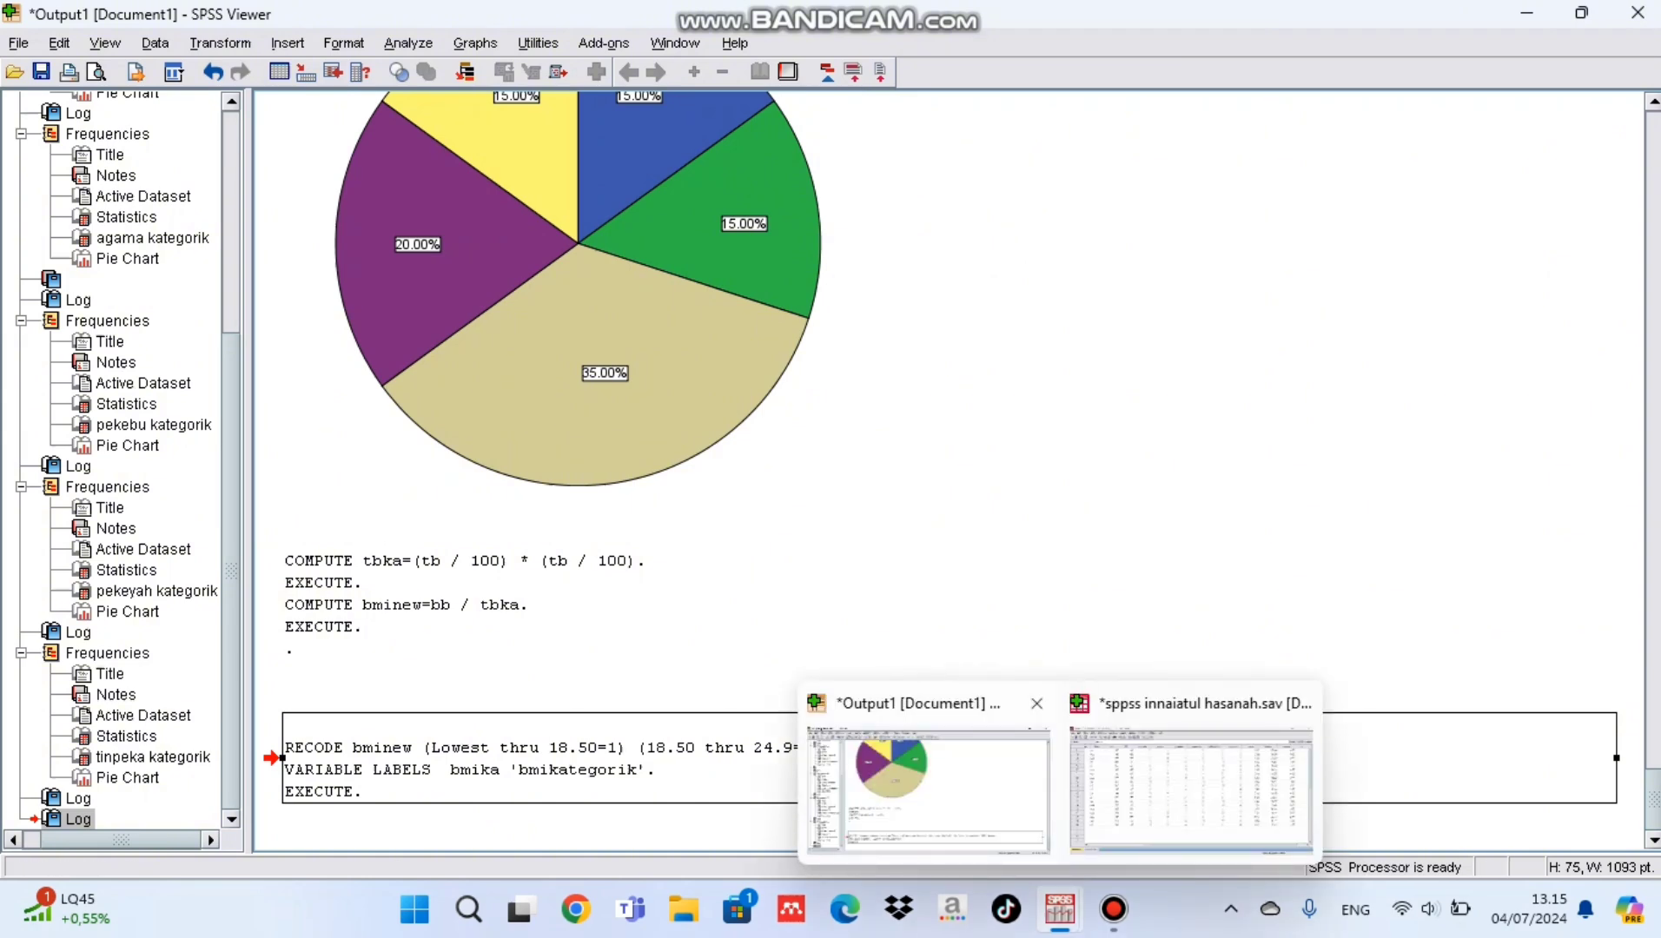
{"action": "left_click", "coordinate": [1191, 786]}
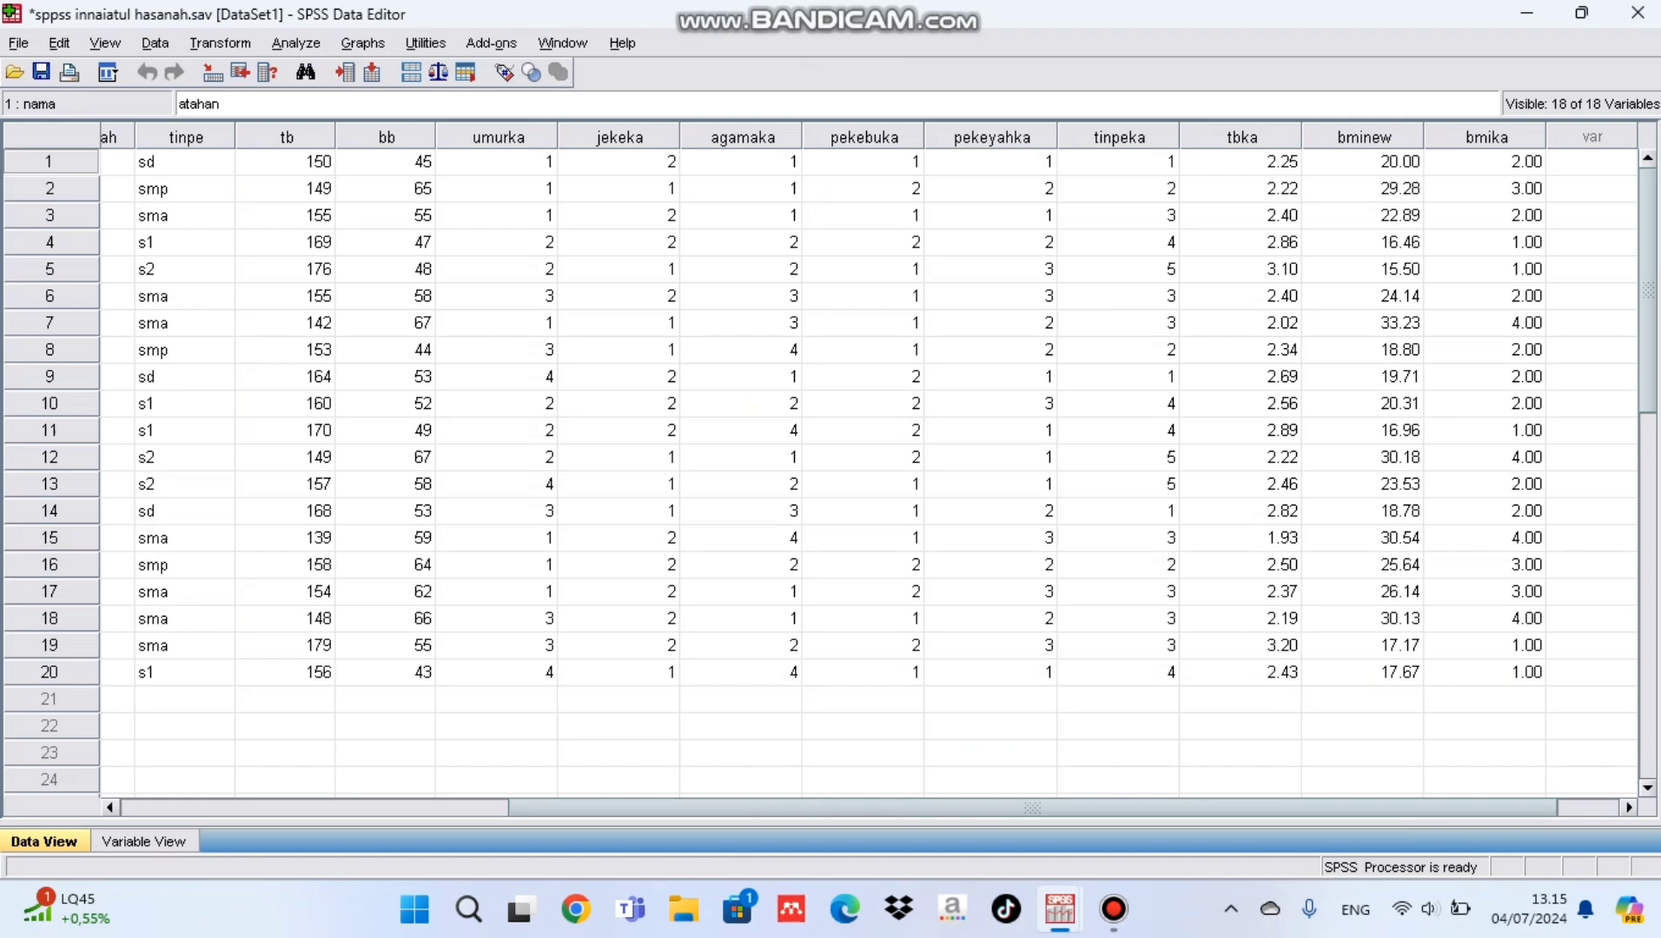
Step: Set the number of decimals of the variable bmika to 0 in its variable definition
{"action": "left_click", "coordinate": [144, 842]}
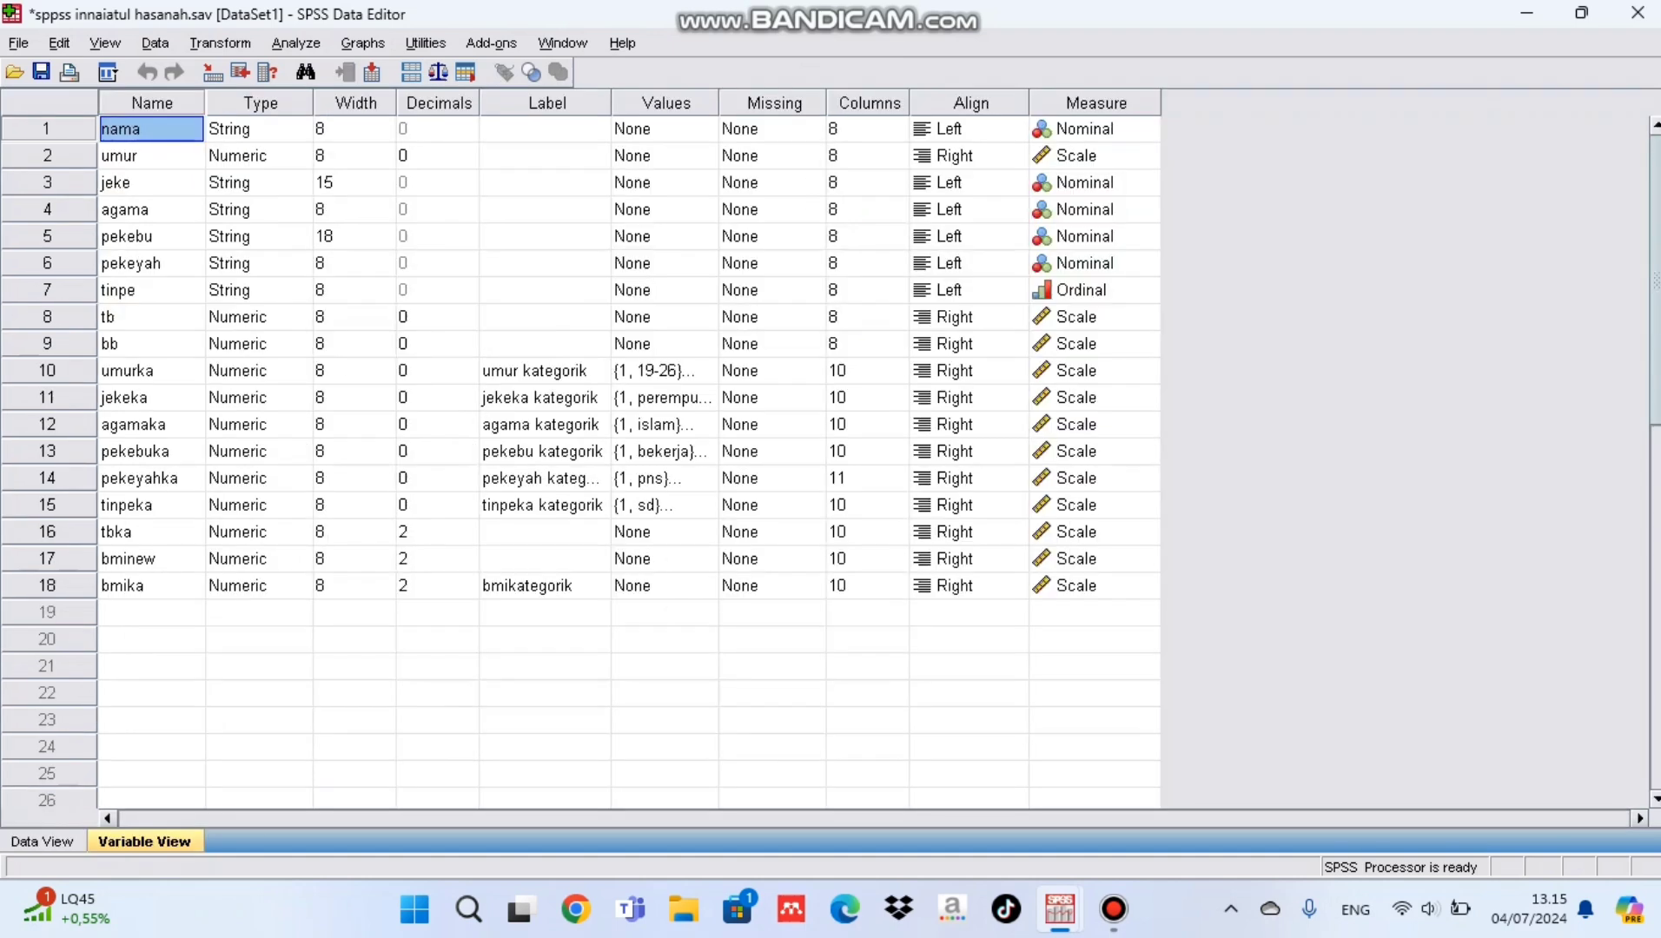
{"action": "left_click", "coordinate": [437, 587]}
{"action": "left_click", "coordinate": [467, 592]}
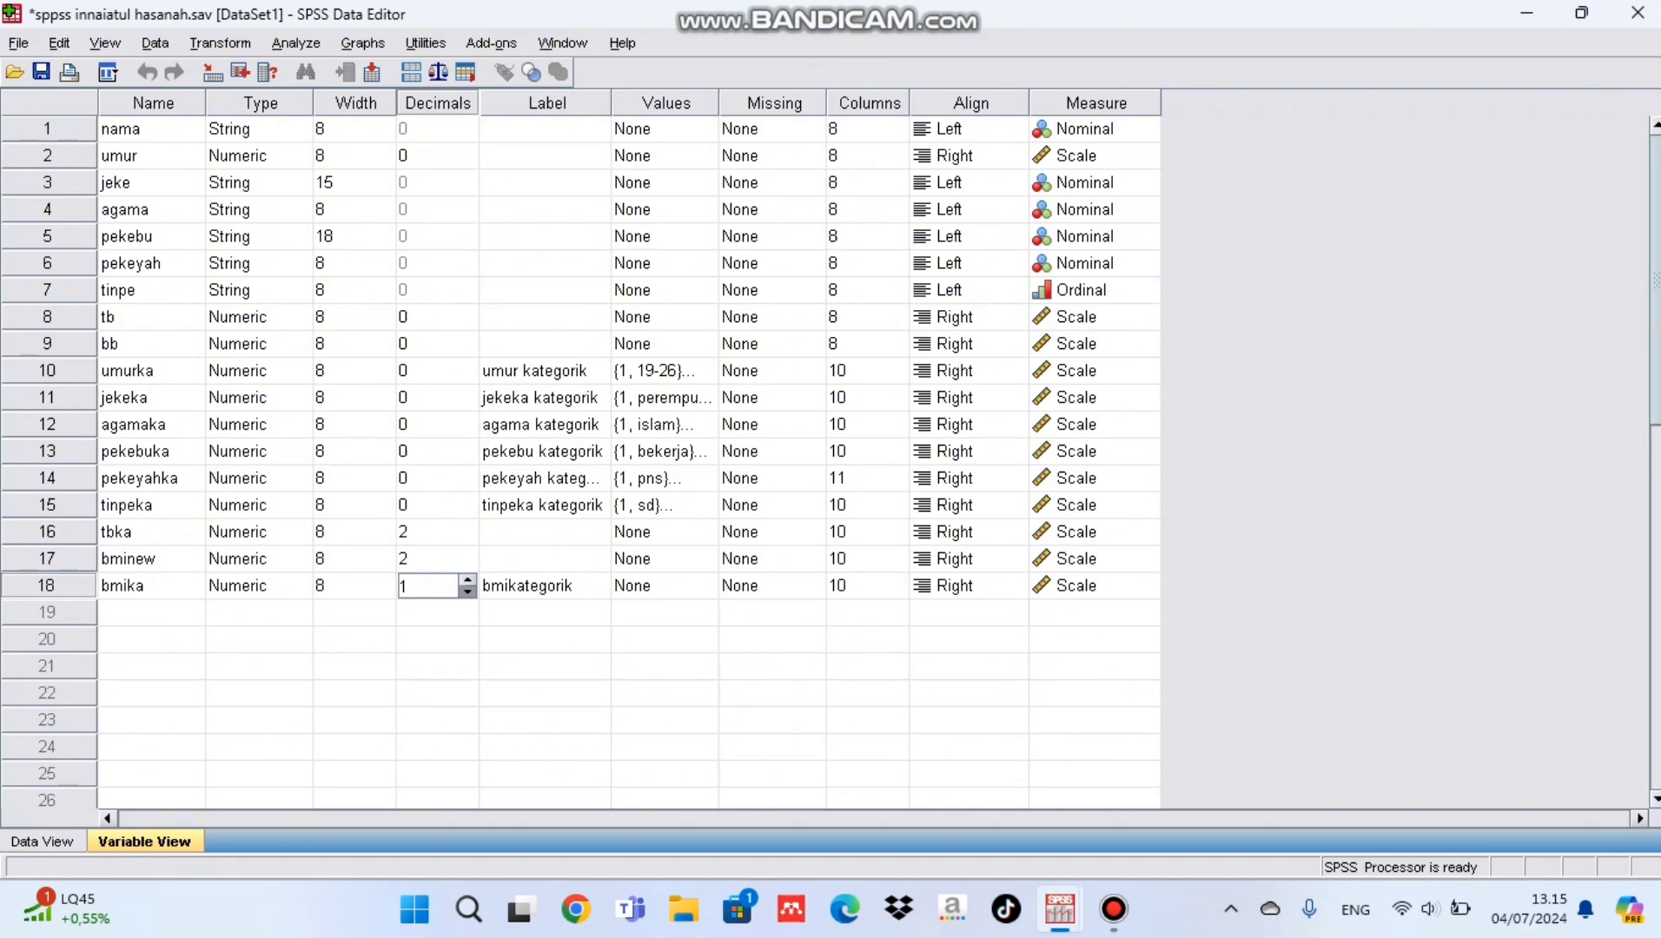
{"action": "left_click", "coordinate": [467, 593]}
Step: Start defining value labels for bmika, adding value 1 with the label "kurang dari 18,50"
{"action": "left_click", "coordinate": [665, 587]}
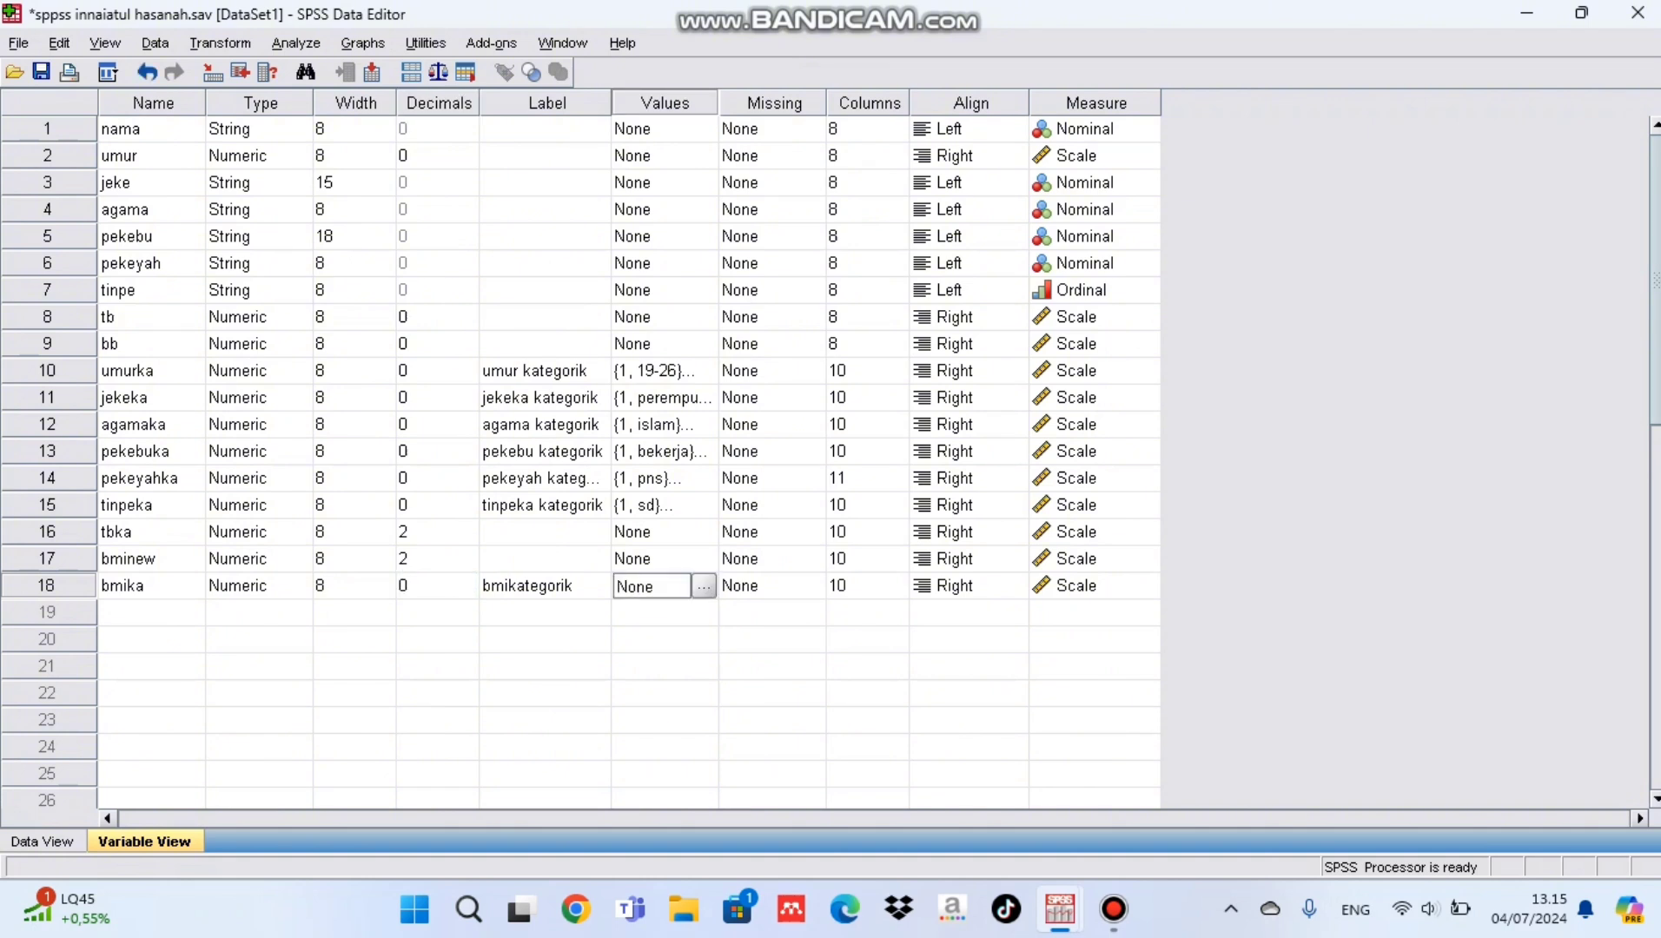
{"action": "left_click", "coordinate": [704, 586]}
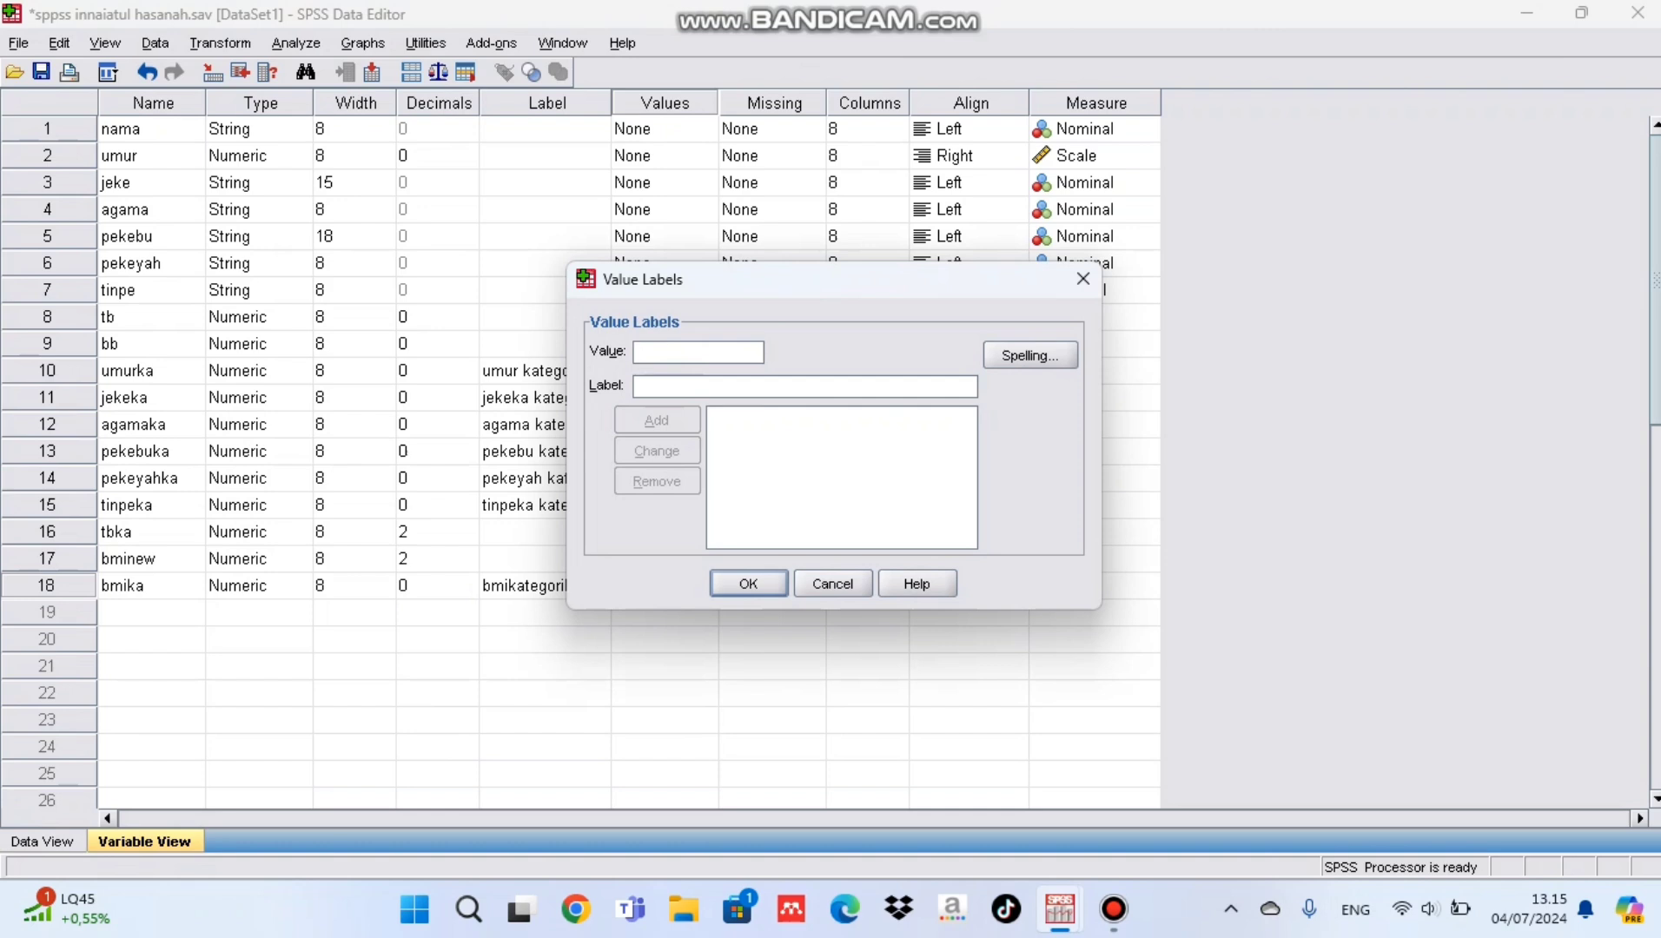
{"action": "type", "text": "1"}
{"action": "left_click", "coordinate": [638, 387]}
{"action": "type", "text": "kurang dar"}
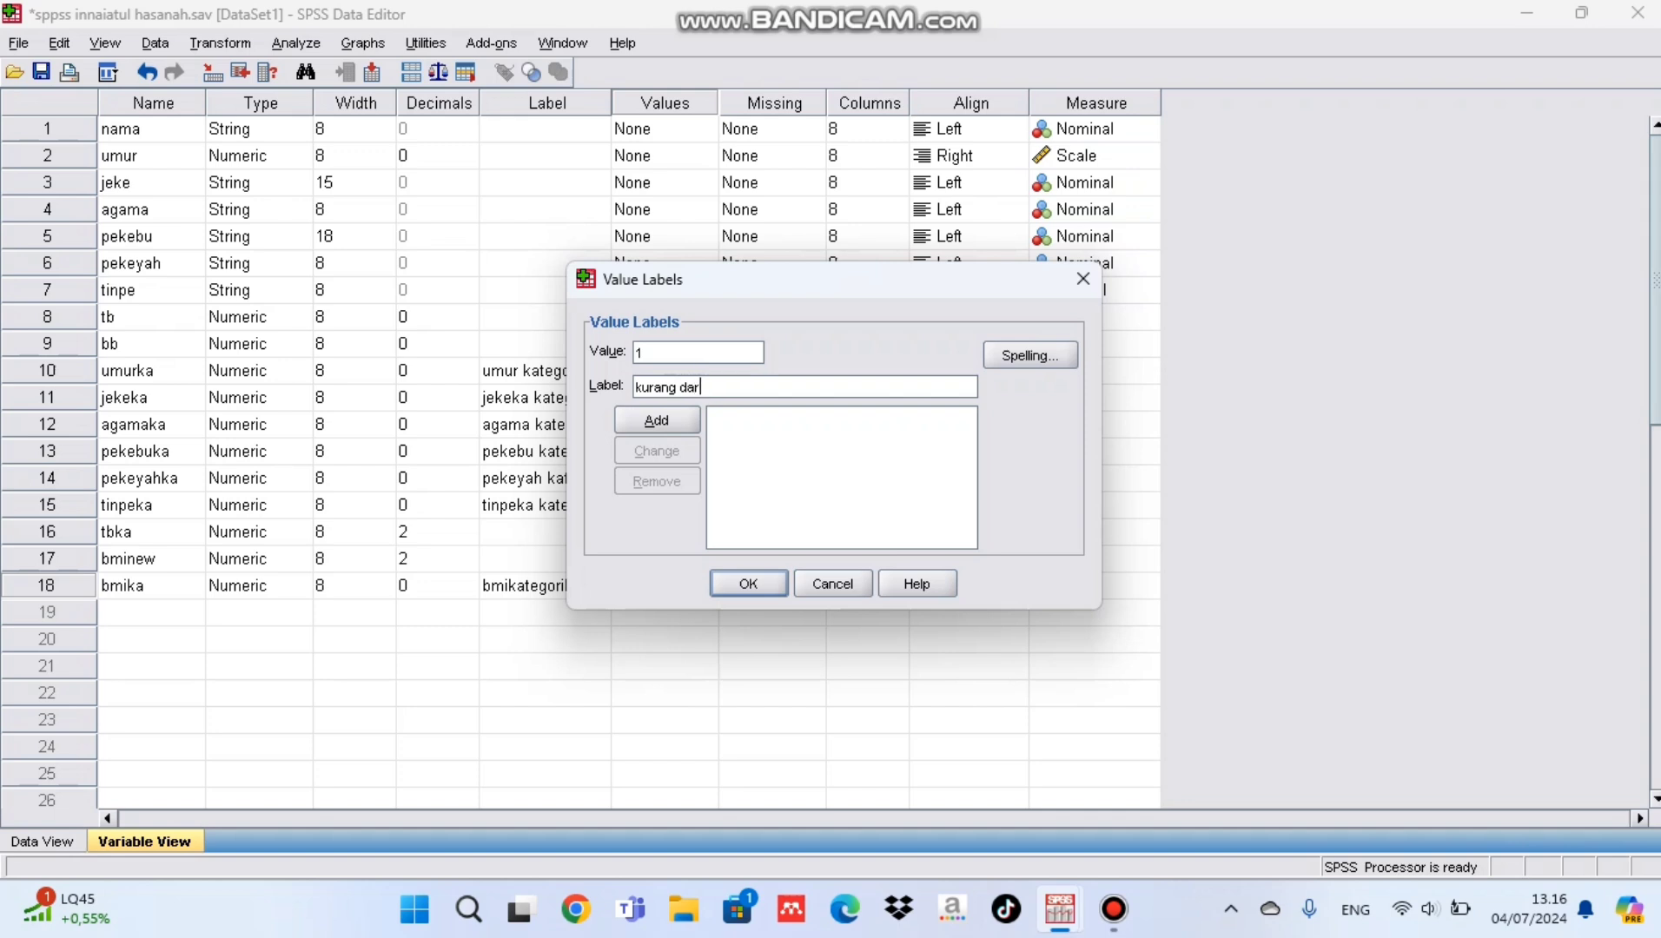
{"action": "type", "text": "i 15"}
{"action": "key", "text": "BackSpace"}
{"action": "type", "text": "8,50"}
{"action": "key", "text": "alt+a"}
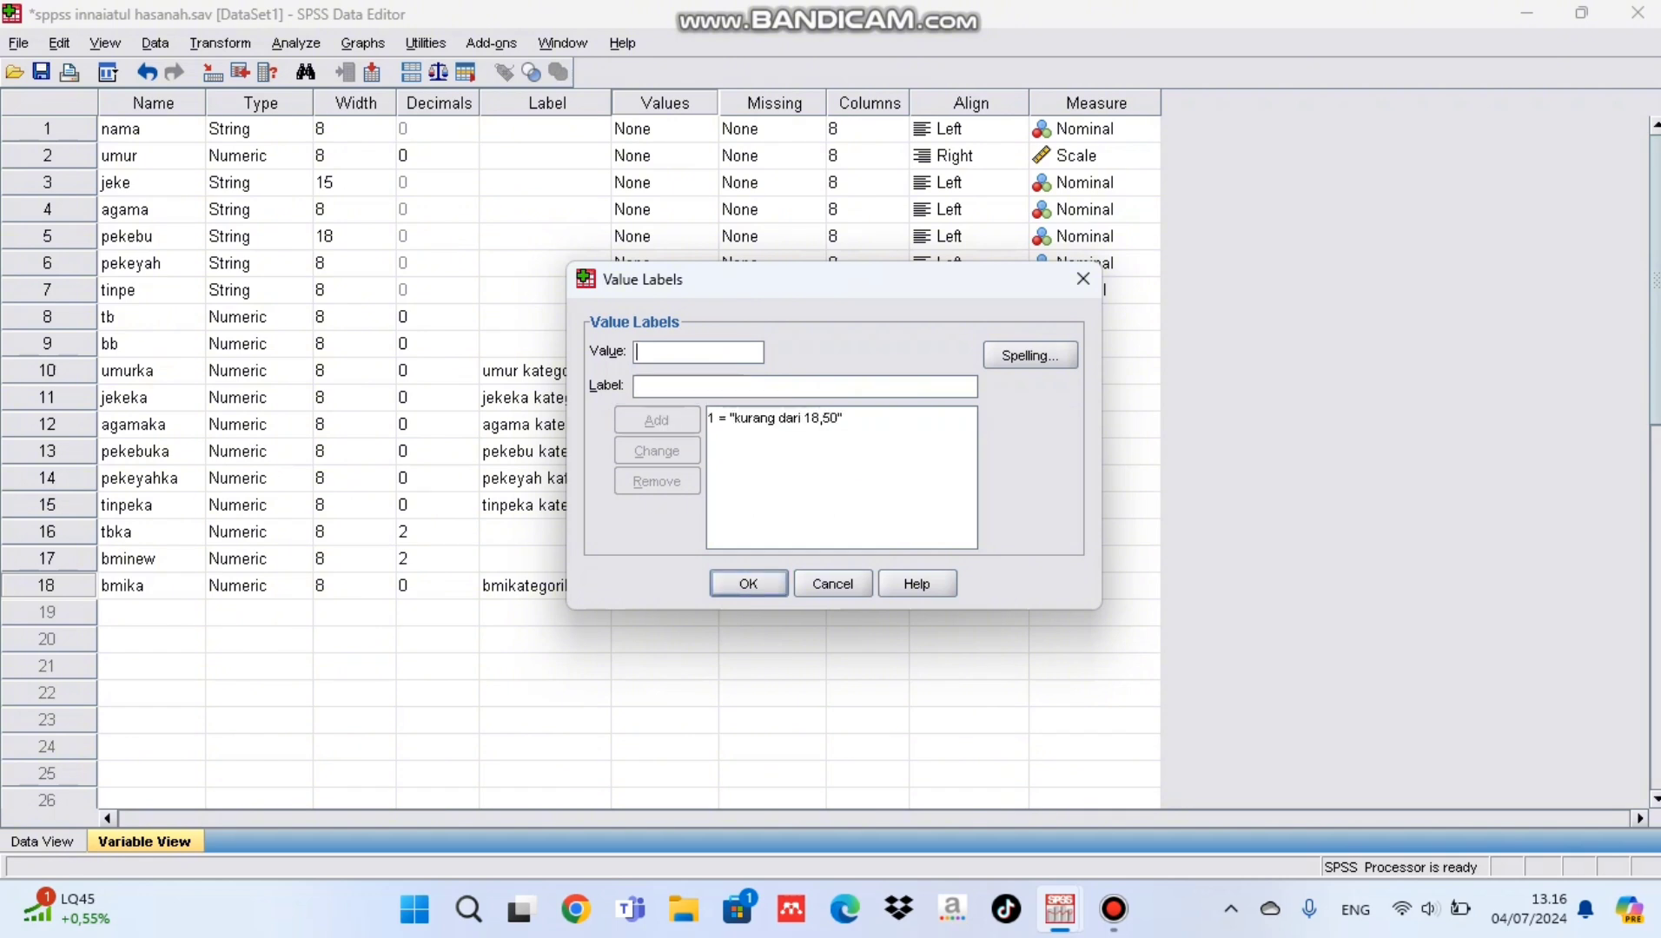
Step: Add the label "18,50-24,9" for value 2 of bmika
{"action": "type", "text": "2"}
{"action": "key", "text": "Tab"}
{"action": "type", "text": "1"}
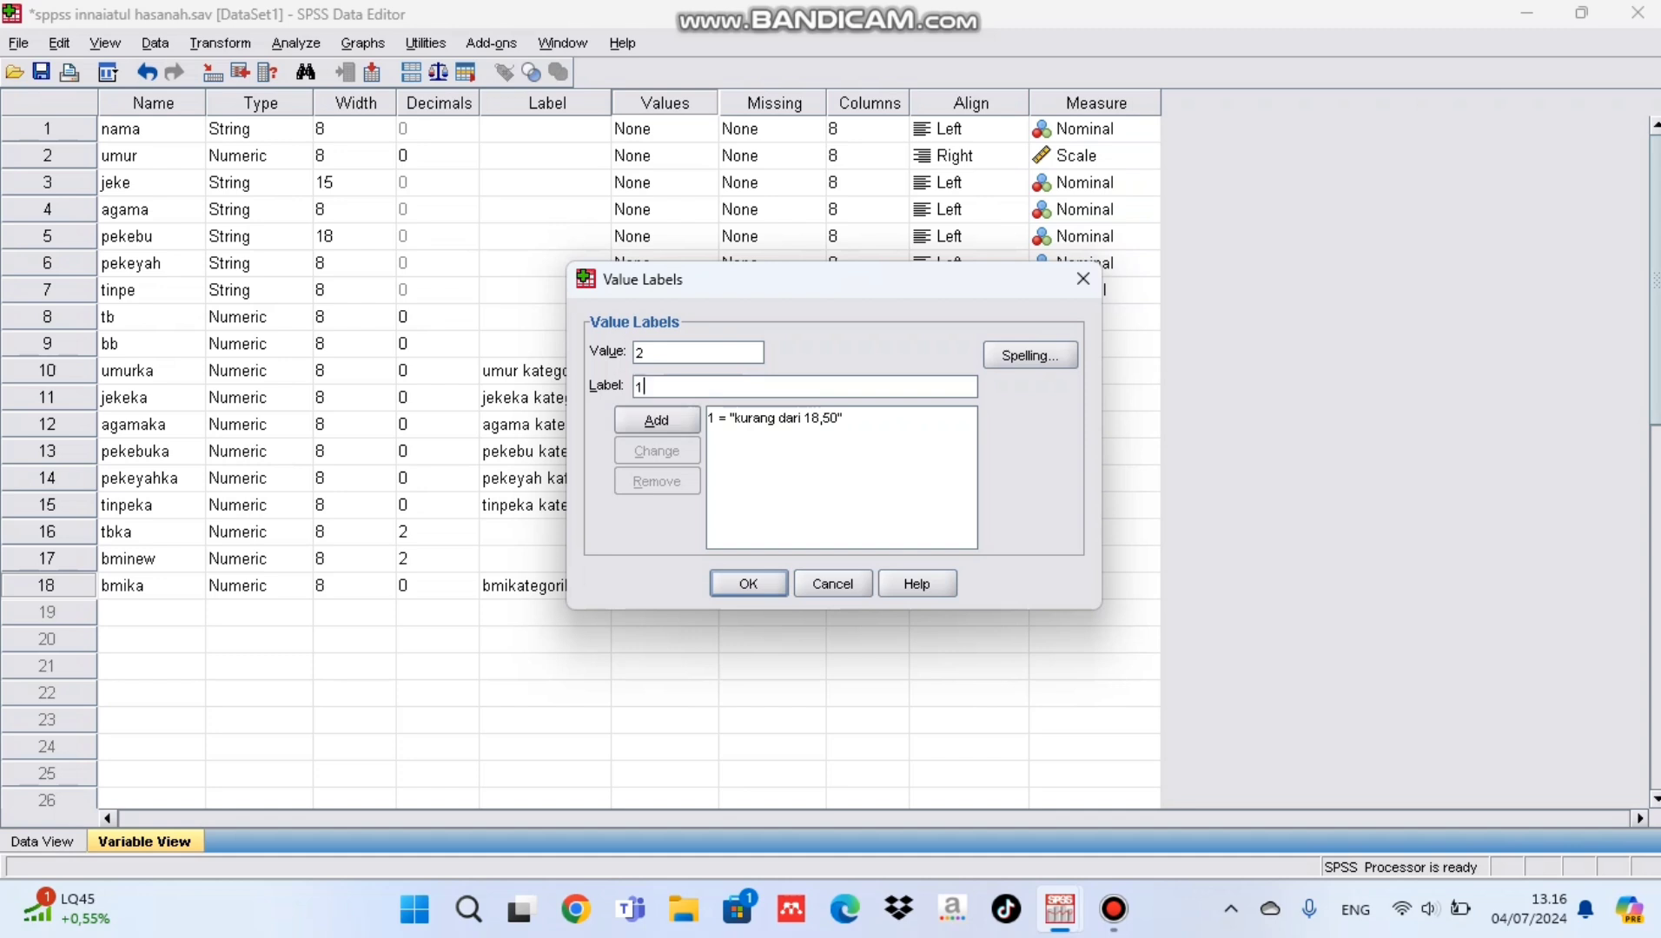
{"action": "type", "text": "8,50-24,9"}
{"action": "key", "text": "alt+a"}
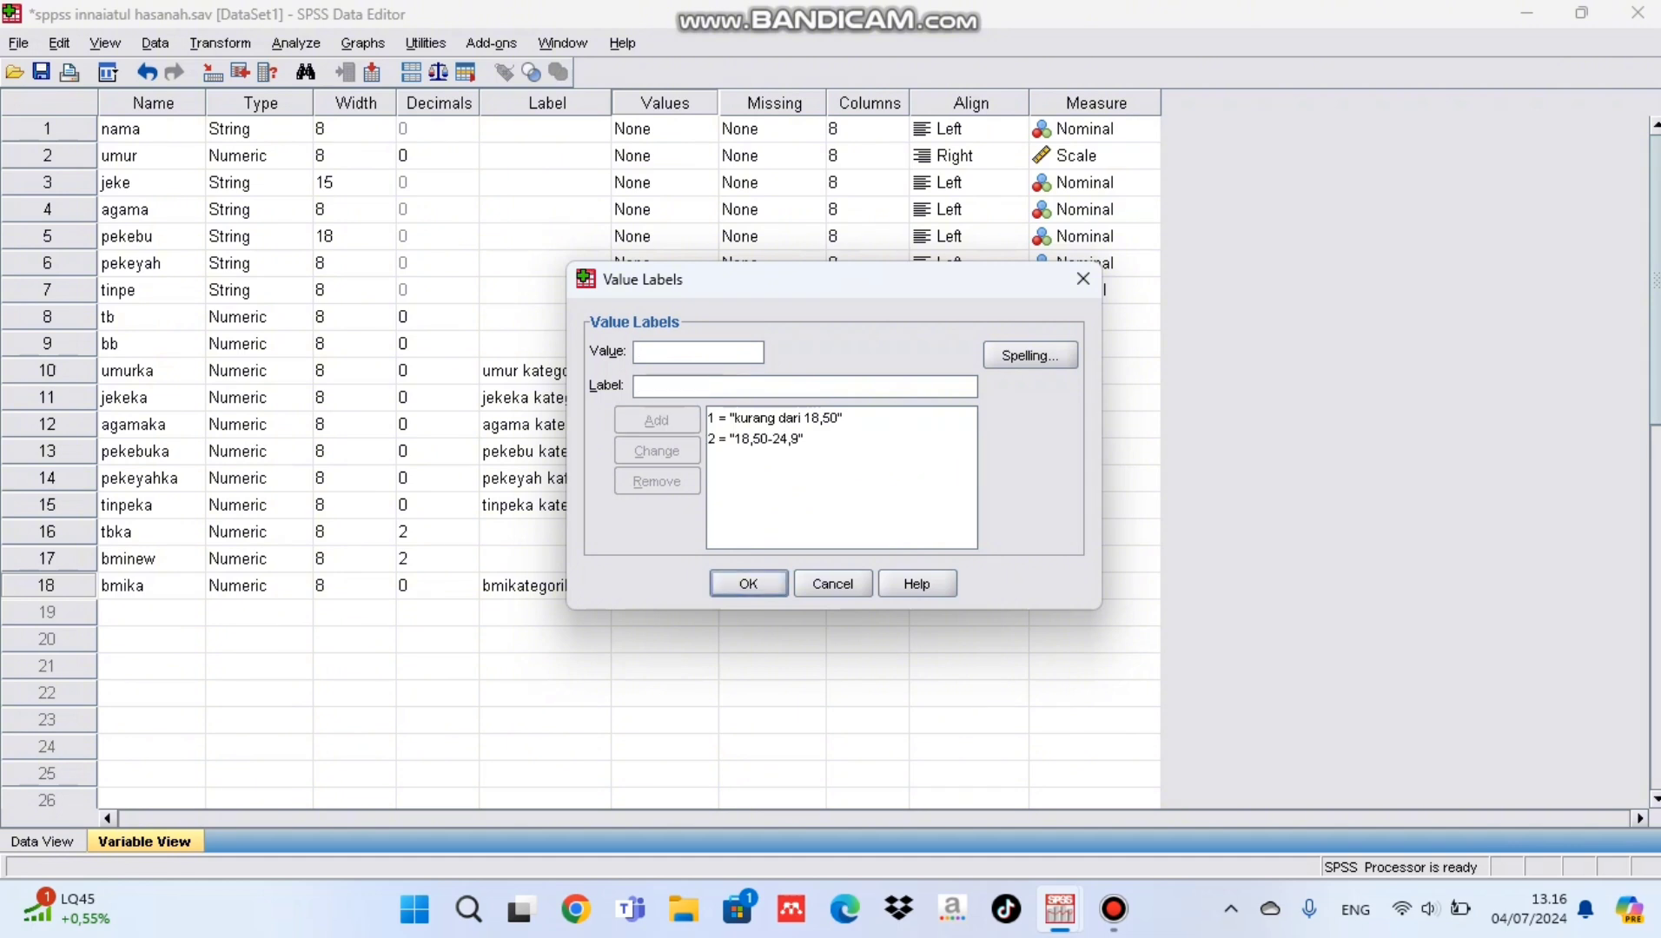
Step: Add the label "25-29,9" for value 3 of bmika
{"action": "type", "text": "3"}
{"action": "key", "text": "Tab"}
{"action": "type", "text": "25"}
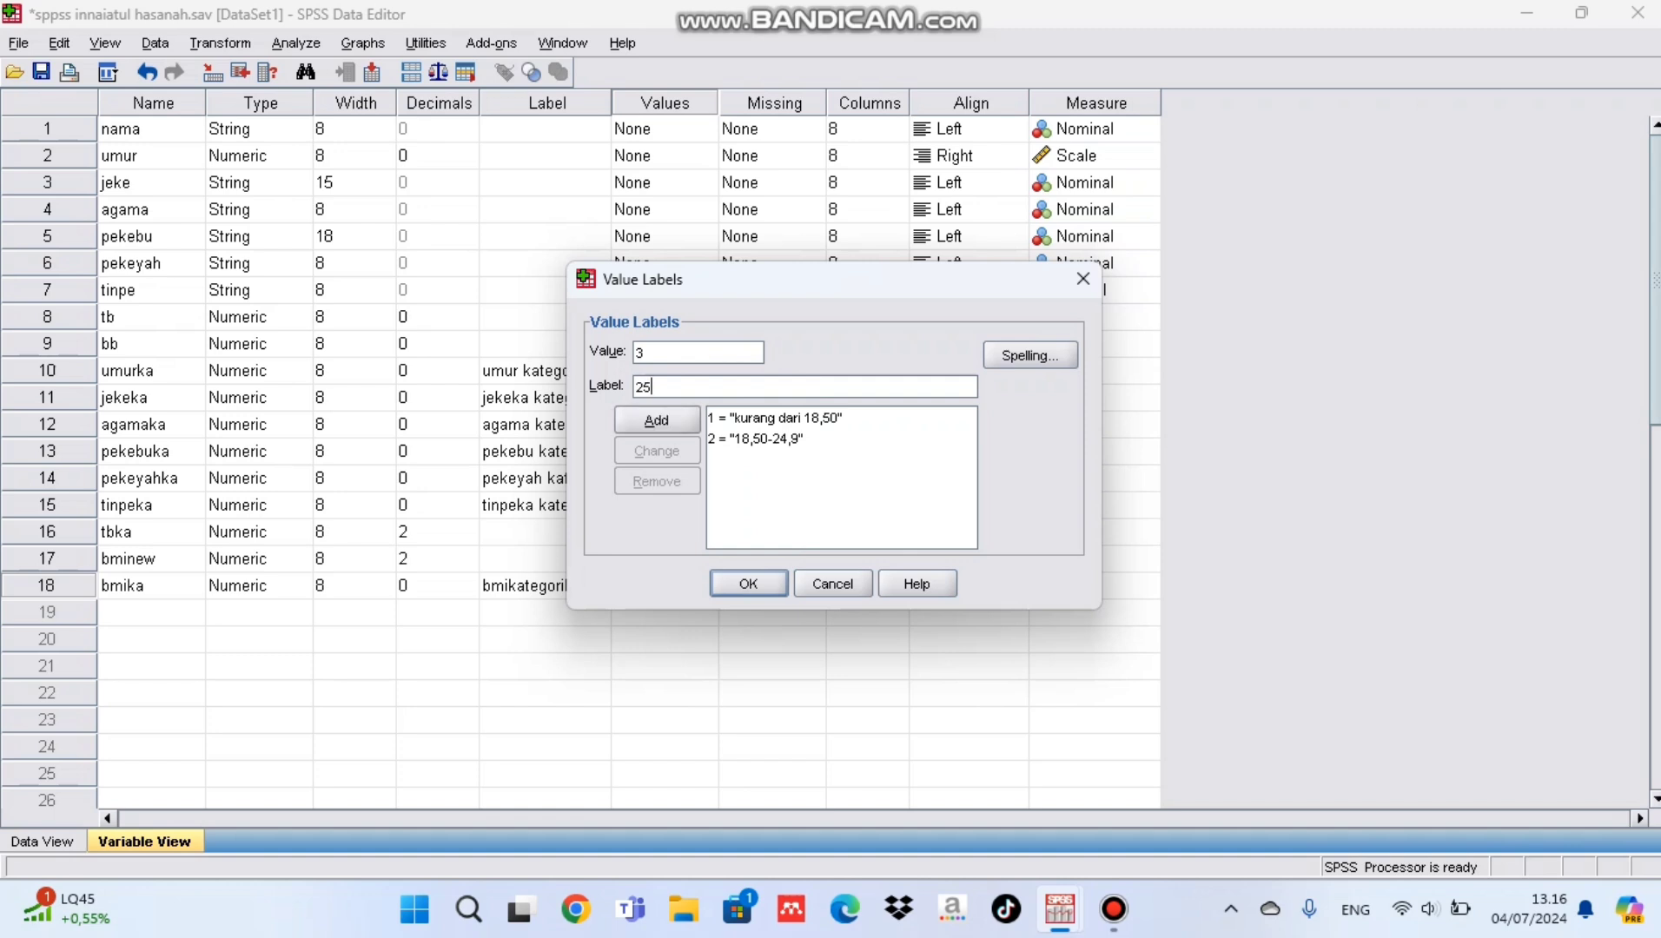
{"action": "type", "text": "-29,9"}
{"action": "key", "text": "alt+a"}
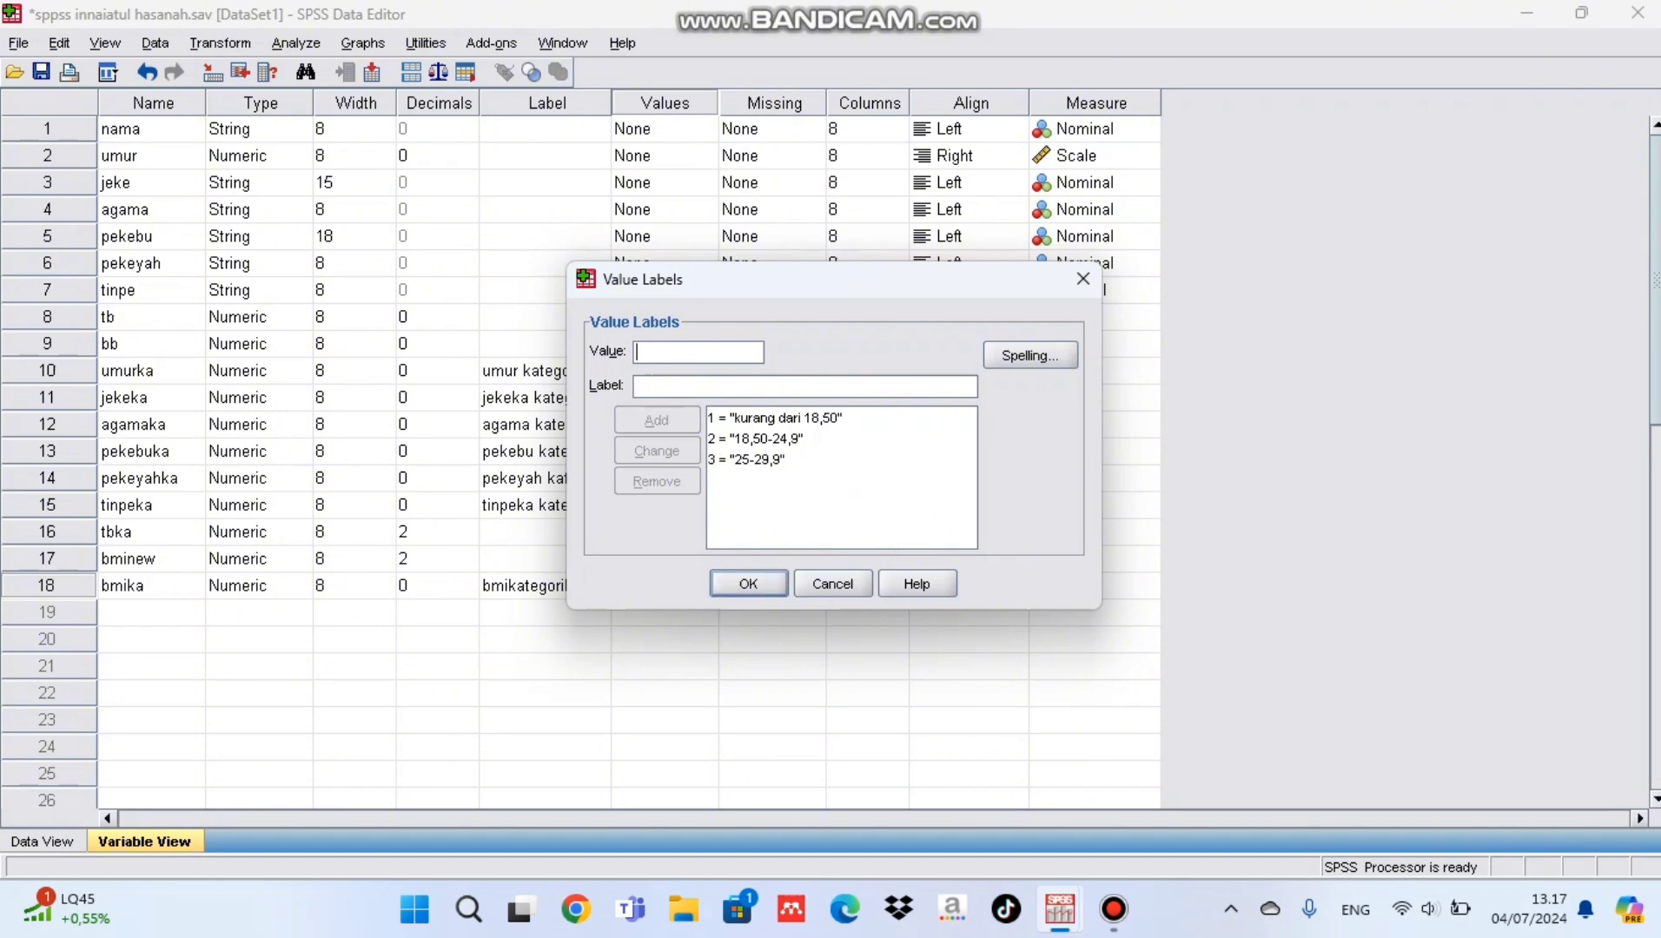
Step: Add the label "lebih dari 30" for value 4 of bmika and accept the value labels
{"action": "type", "text": "4"}
{"action": "key", "text": "Tab"}
{"action": "type", "text": "leboh da"}
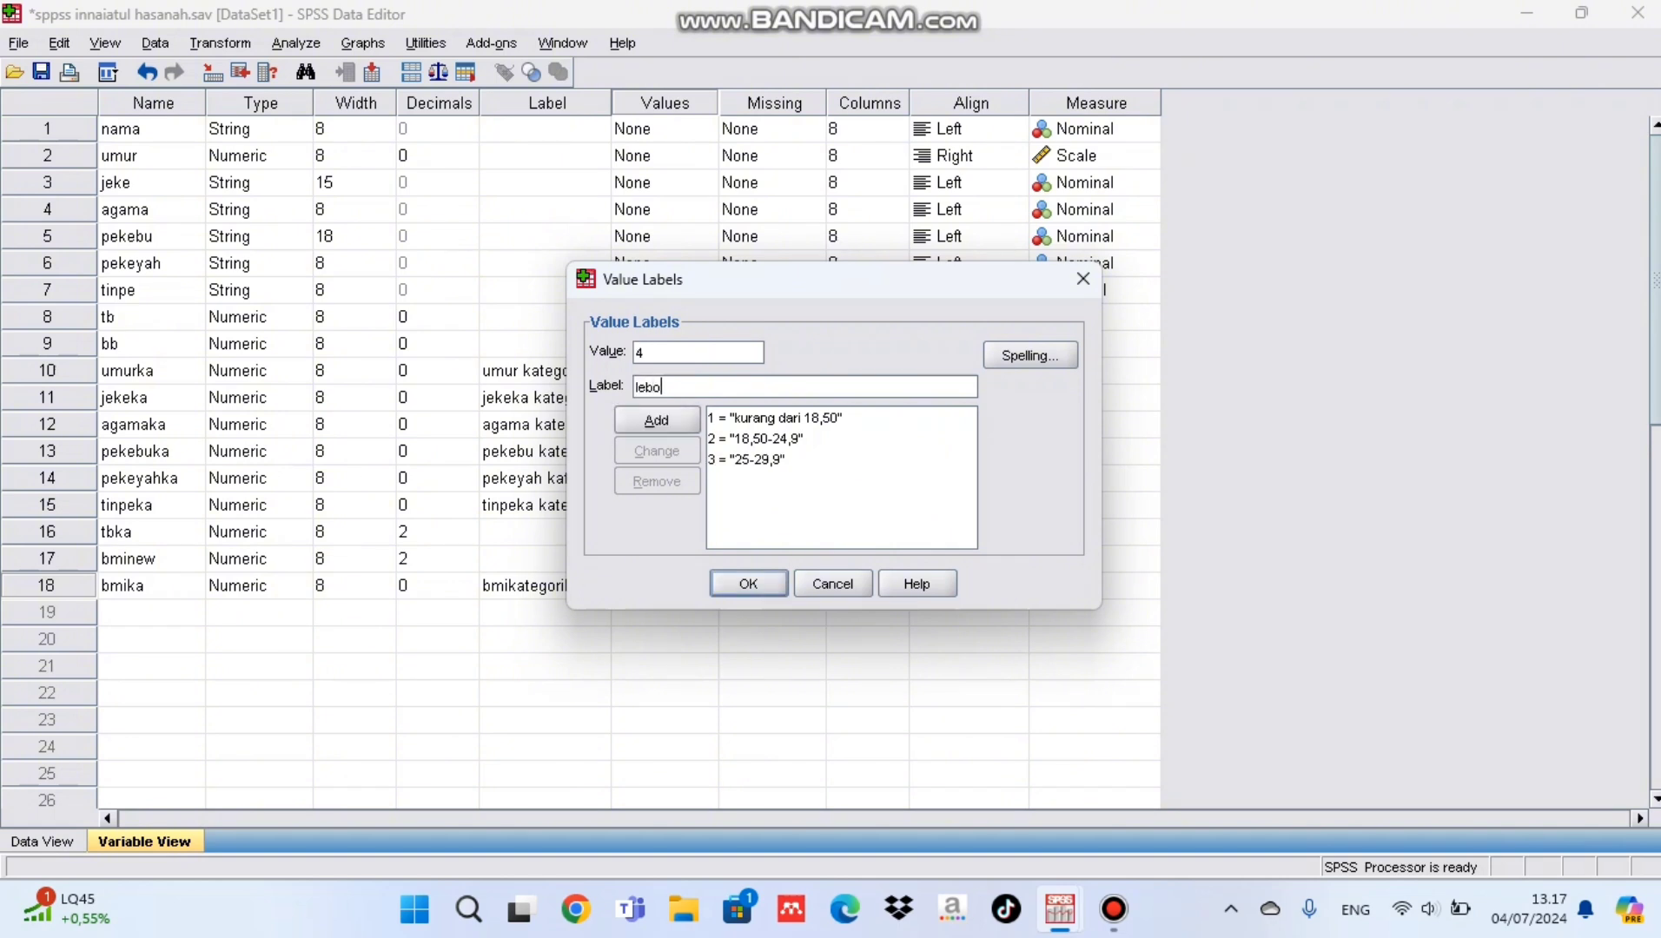
{"action": "key", "text": "BackSpace"}
{"action": "key", "text": "BackSpace"}
{"action": "key", "text": "BackSpace"}
{"action": "key", "text": "BackSpace"}
{"action": "key", "text": "BackSpace"}
{"action": "type", "text": "ih dari 30"}
{"action": "key", "text": "alt+a"}
{"action": "key", "text": "Return"}
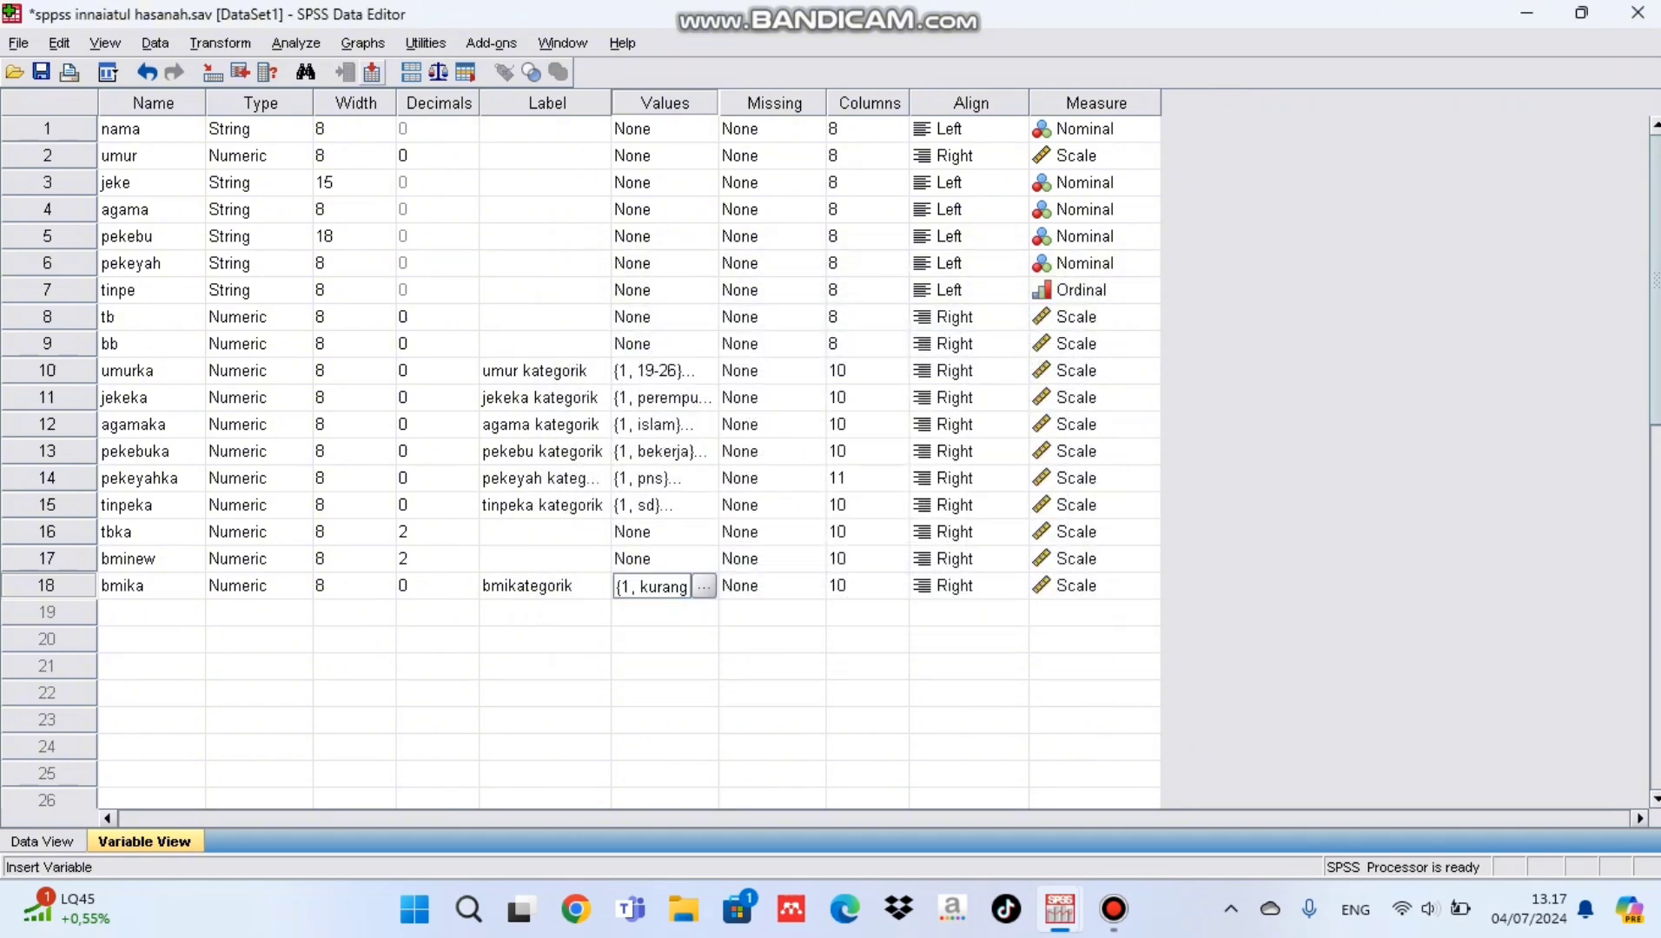
Step: Start a Frequencies analysis and add bmikategorik [bmika] as its only variable
{"action": "left_click", "coordinate": [295, 42]}
{"action": "mouse_move", "coordinate": [365, 101]}
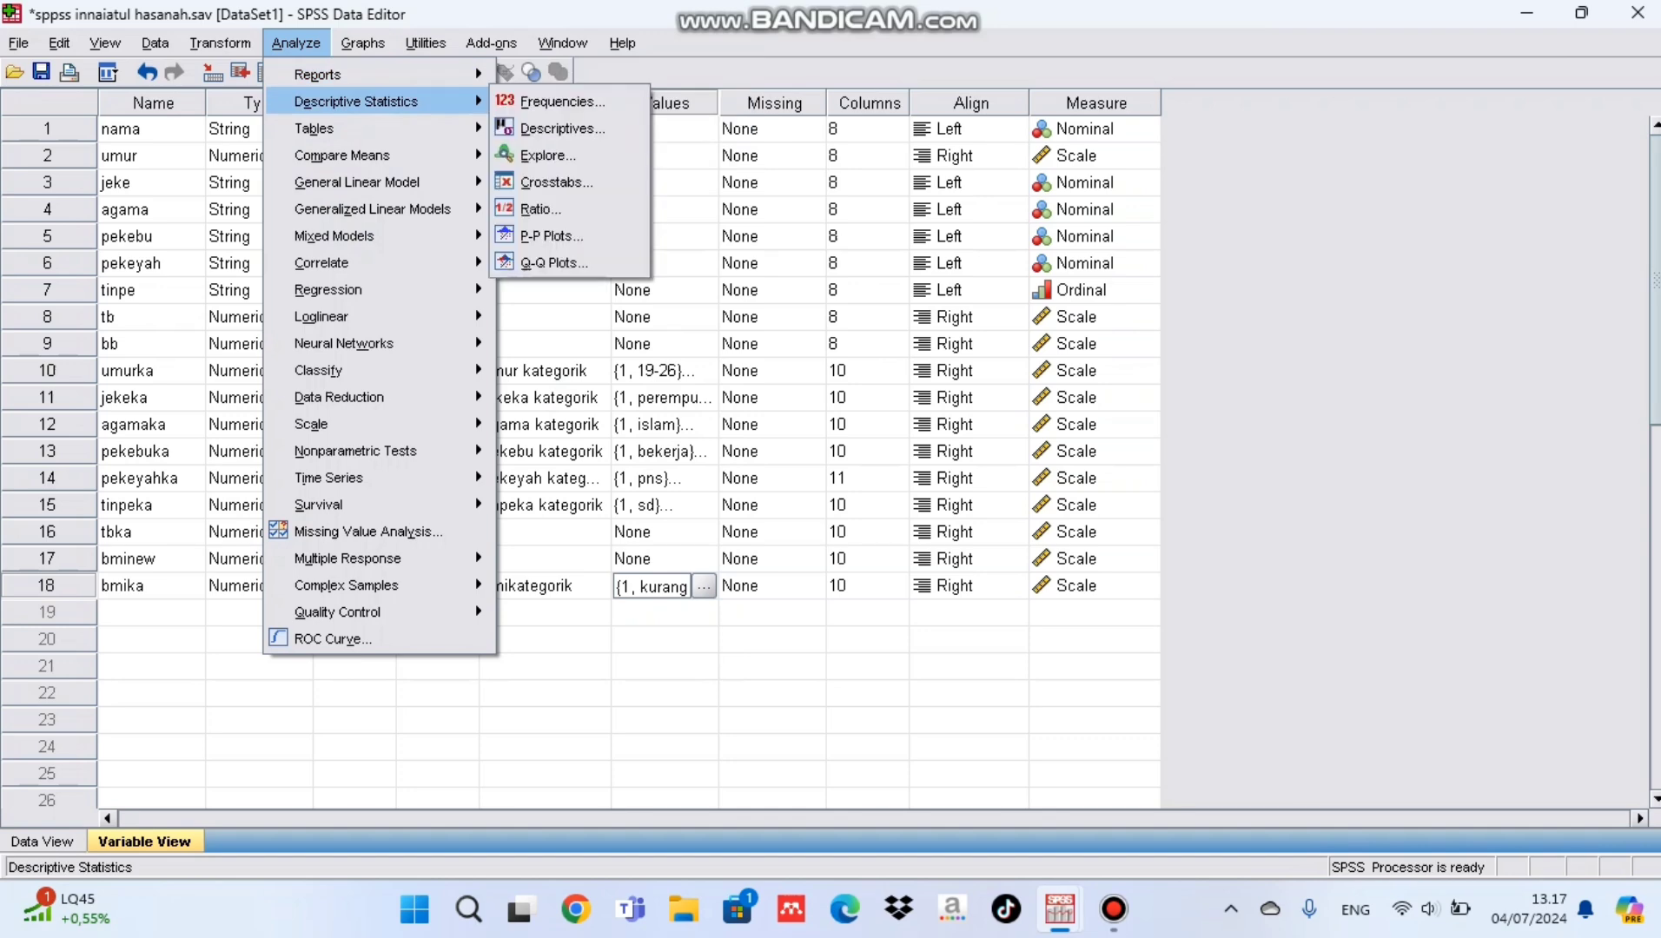
{"action": "left_click", "coordinate": [556, 101]}
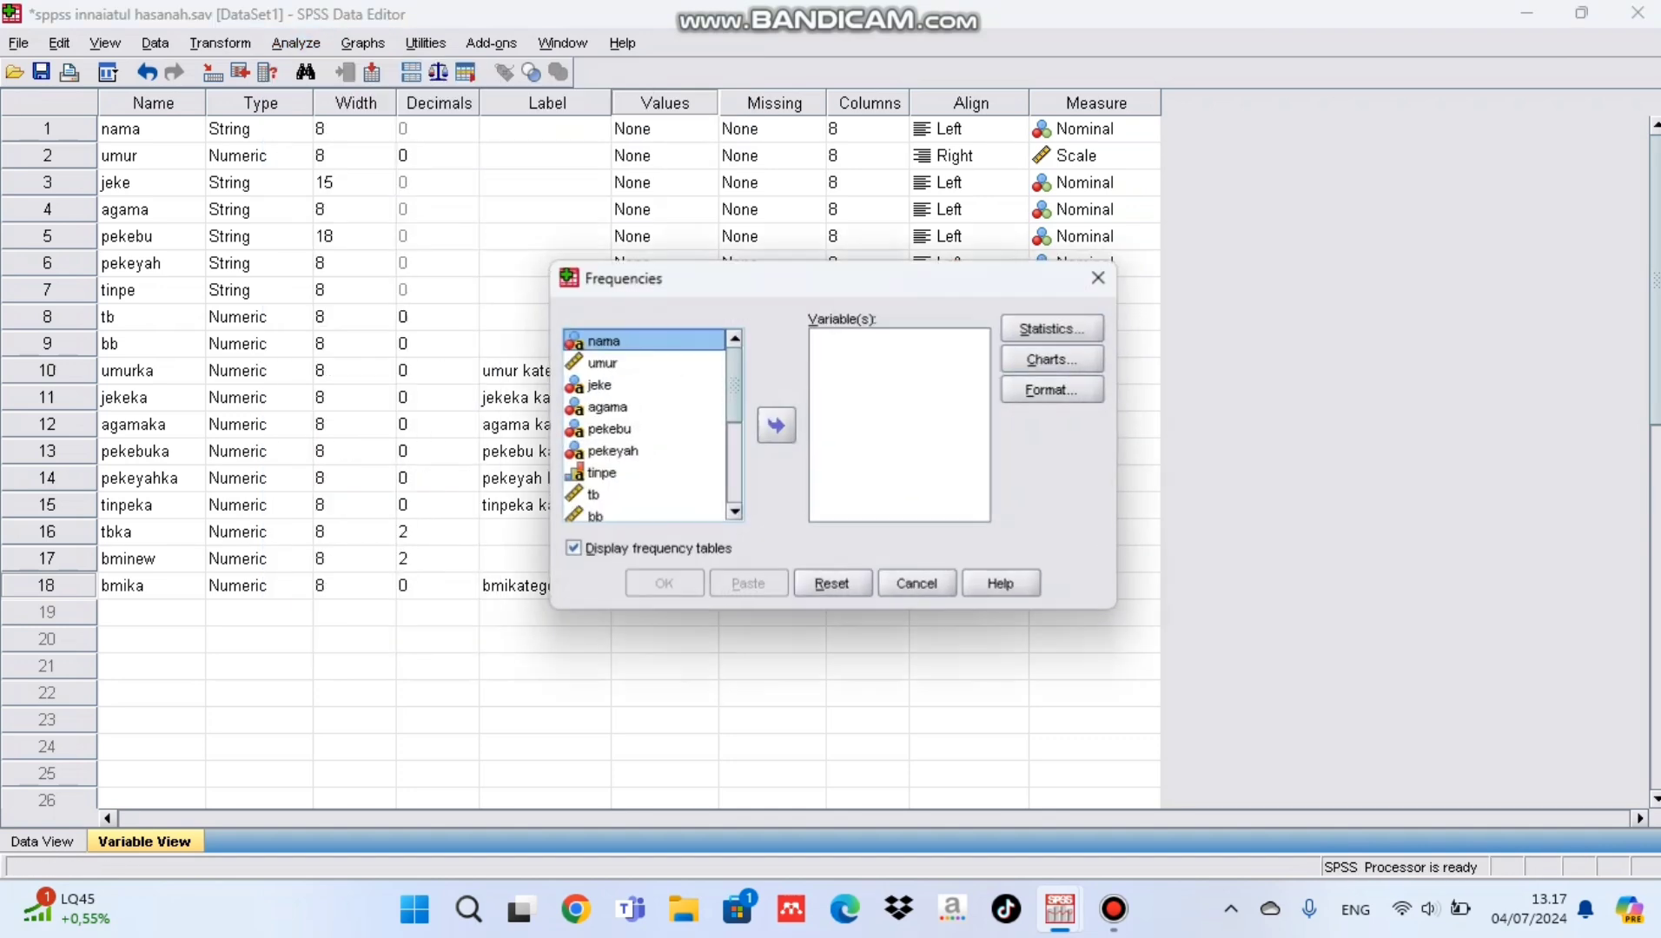
{"action": "scroll", "coordinate": [644, 426], "scroll_direction": "down", "scroll_amount": 4}
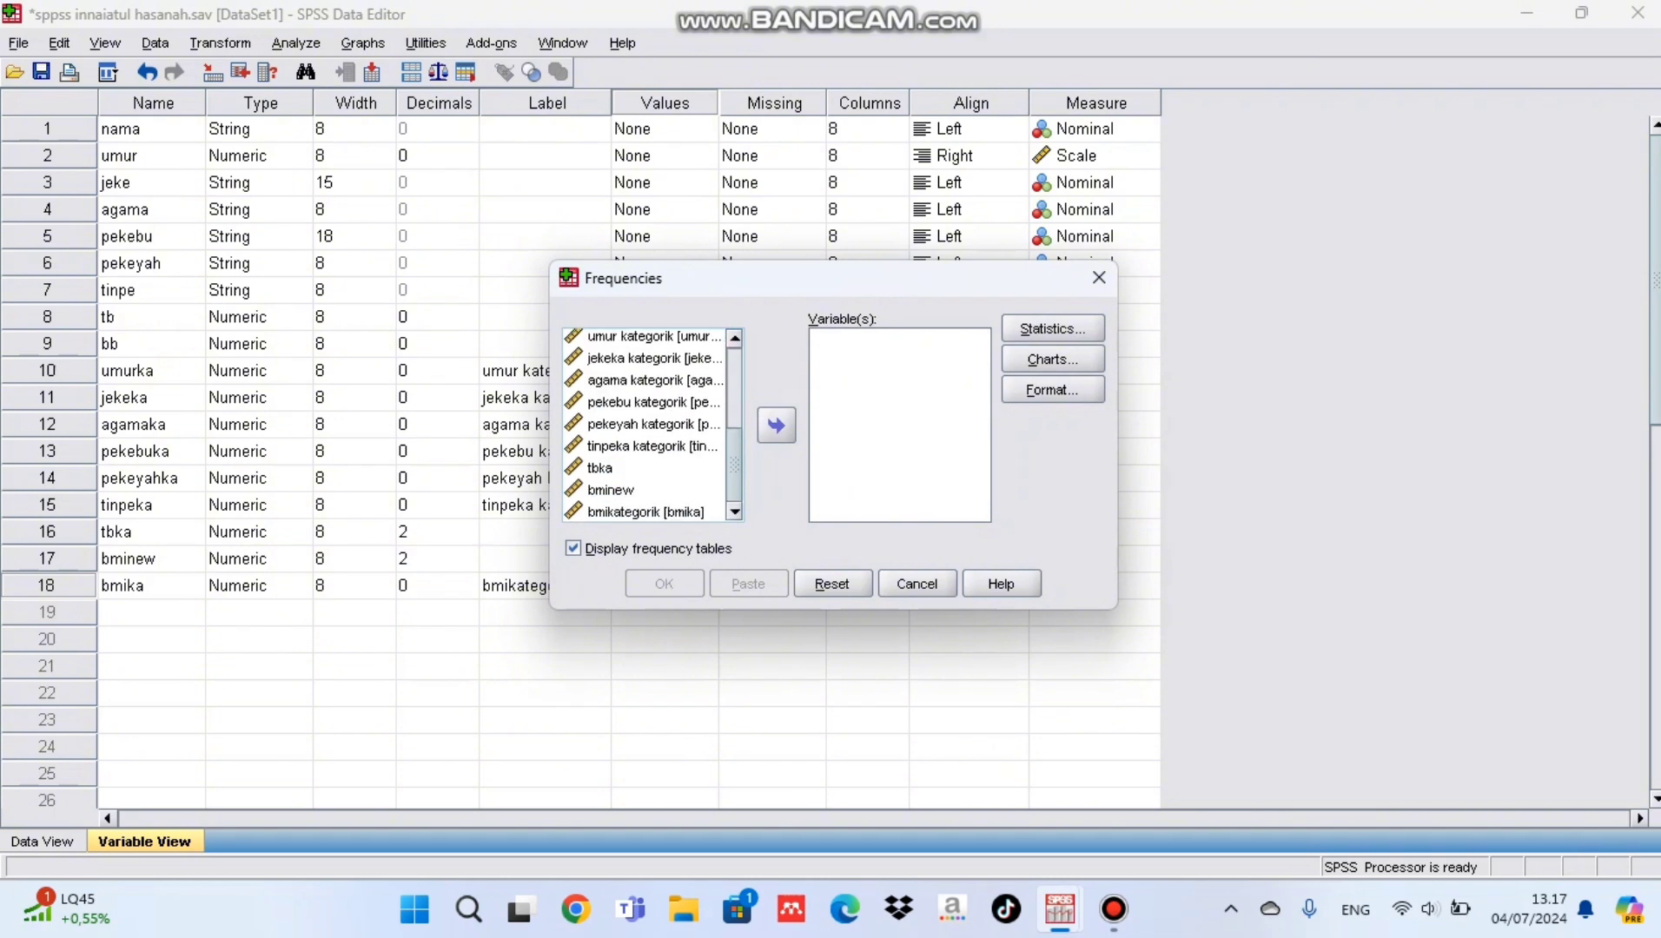
{"action": "left_click", "coordinate": [645, 513]}
{"action": "left_click", "coordinate": [777, 425]}
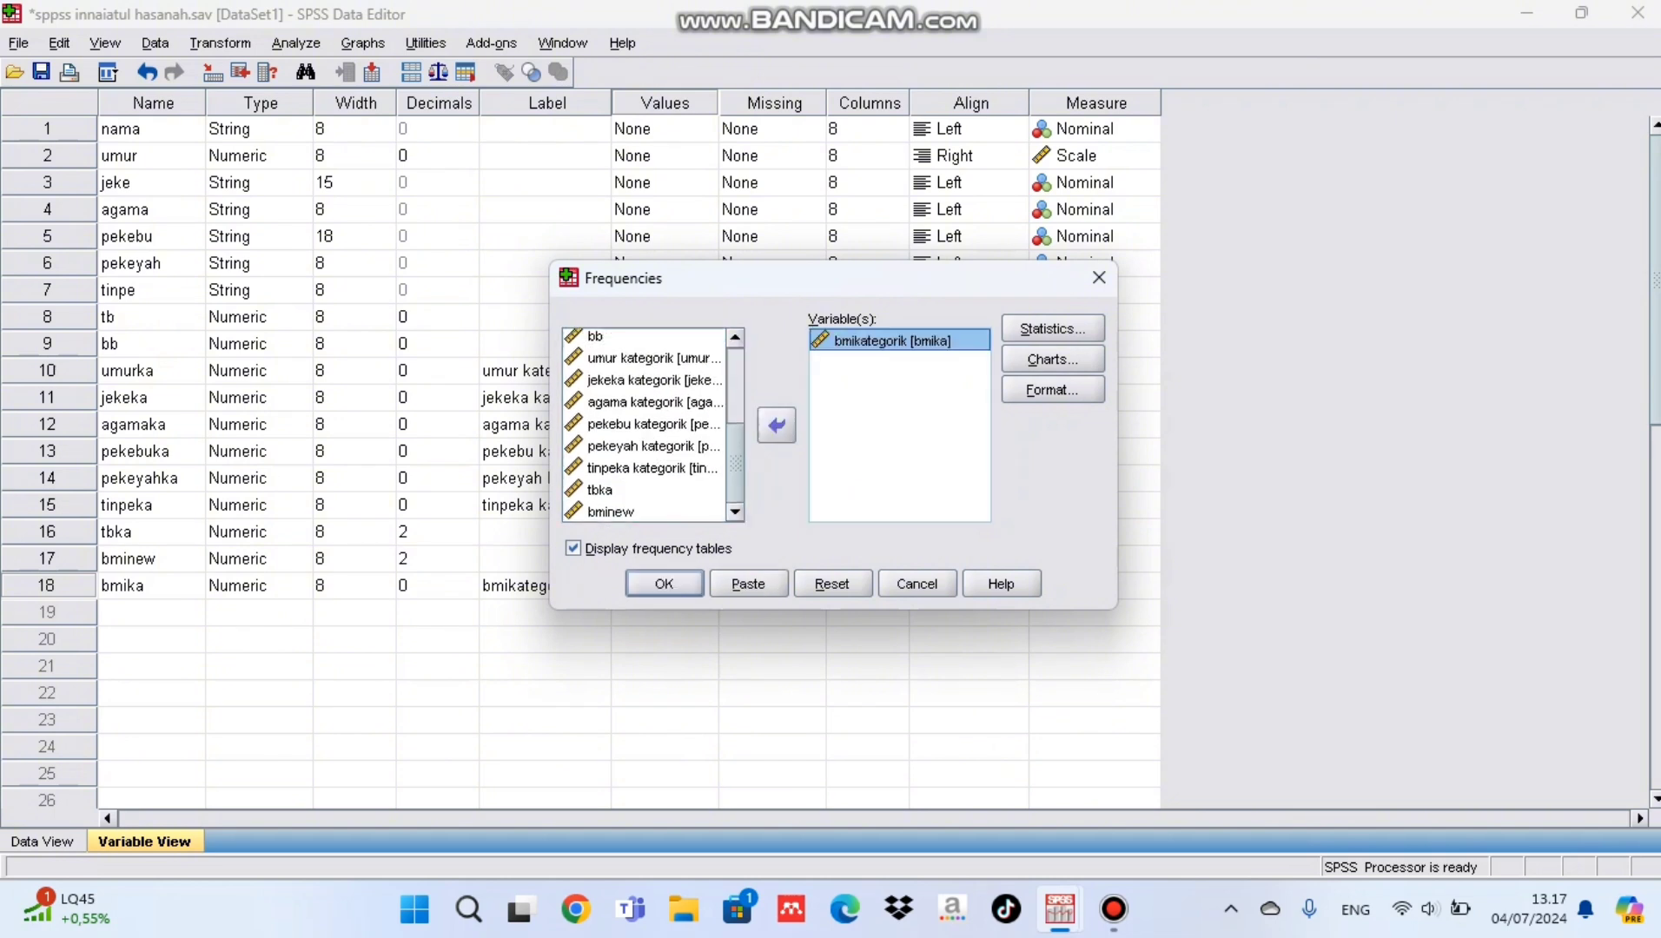
Step: Turn off the mean in the frequency statistics, leaving the median selected
{"action": "left_click", "coordinate": [1053, 328]}
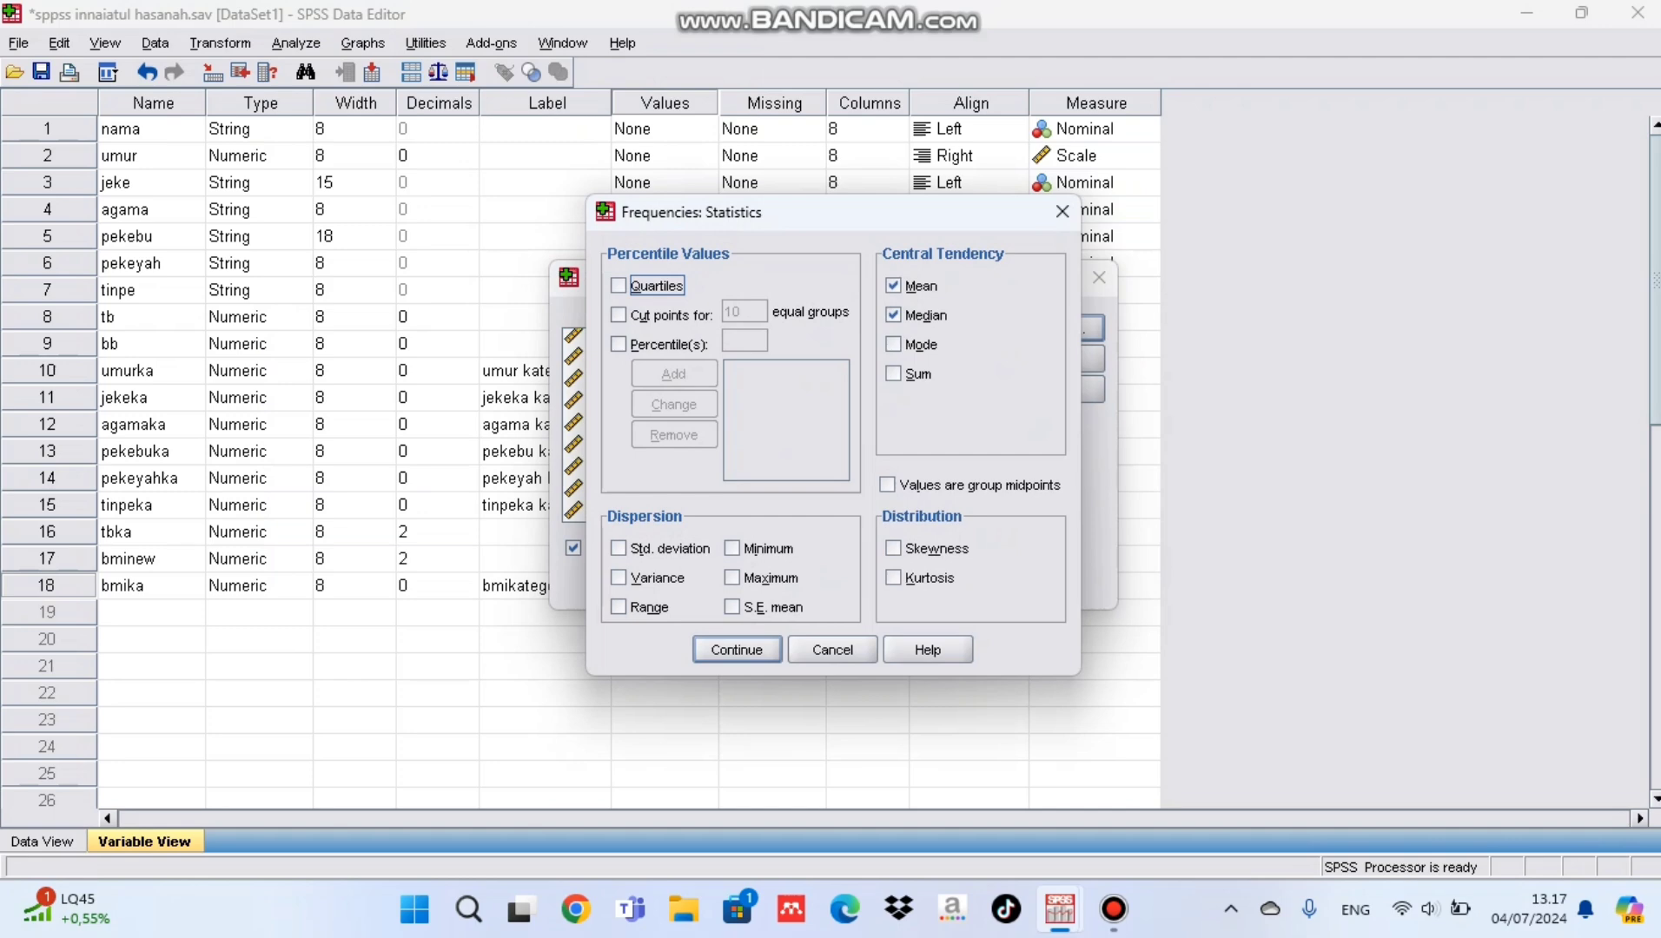
{"action": "left_click", "coordinate": [894, 285]}
{"action": "left_click", "coordinate": [737, 649]}
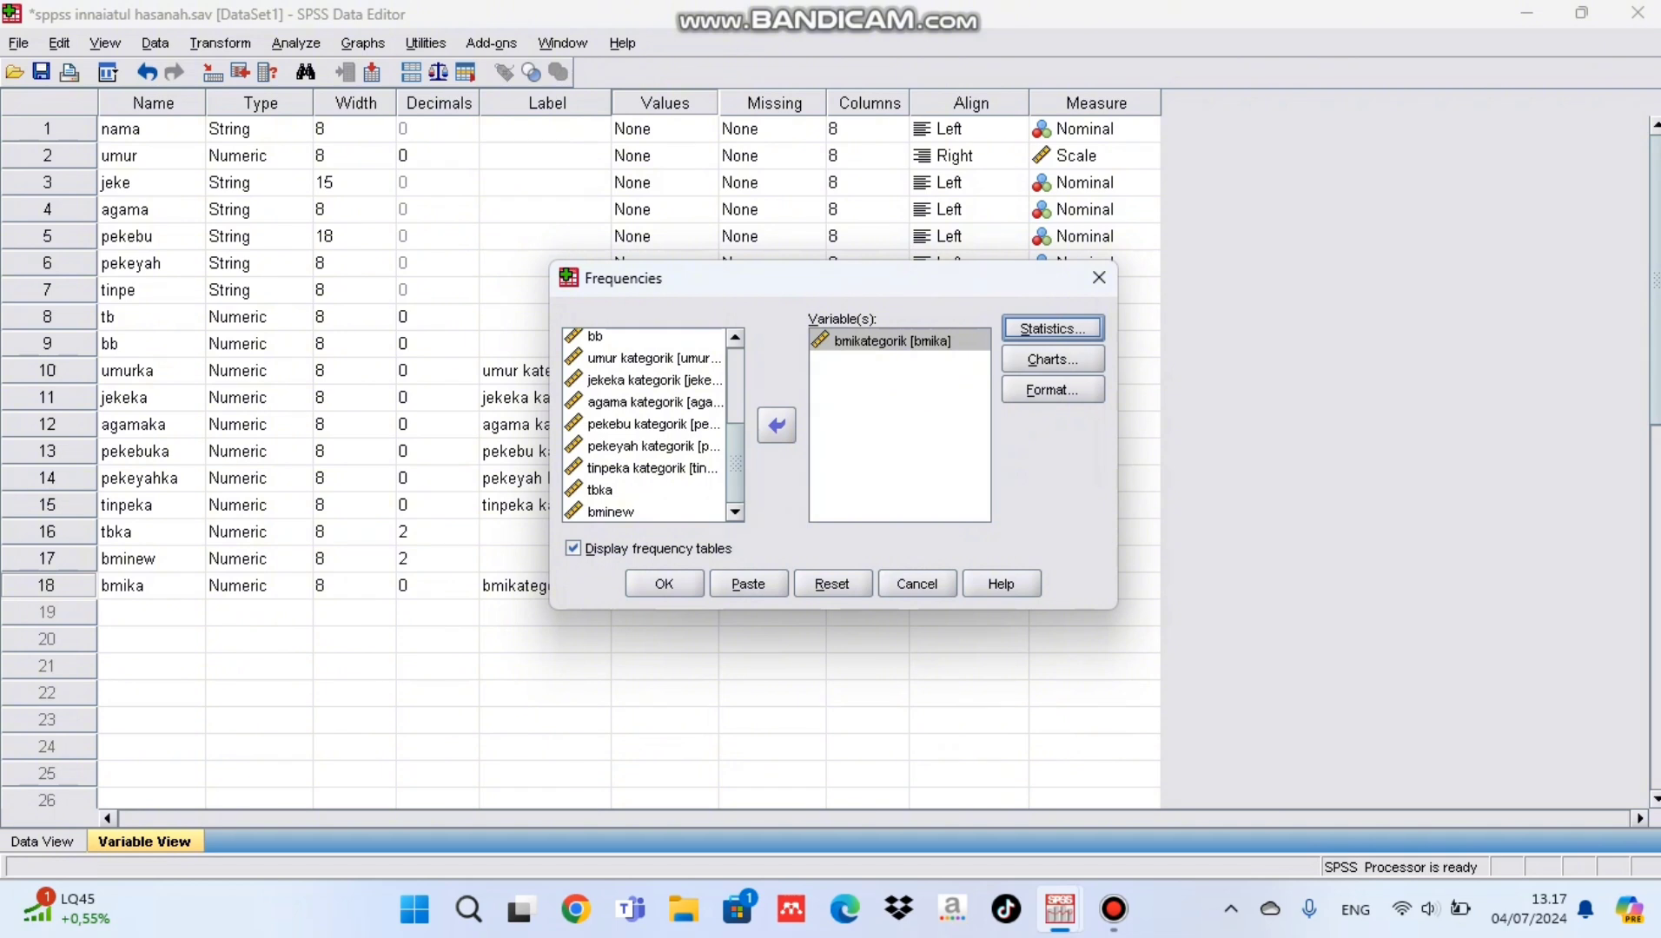
Step: Keep pie charts with percentages as the chart setting and run the frequency analysis of bmikategorik
{"action": "left_click", "coordinate": [1052, 358]}
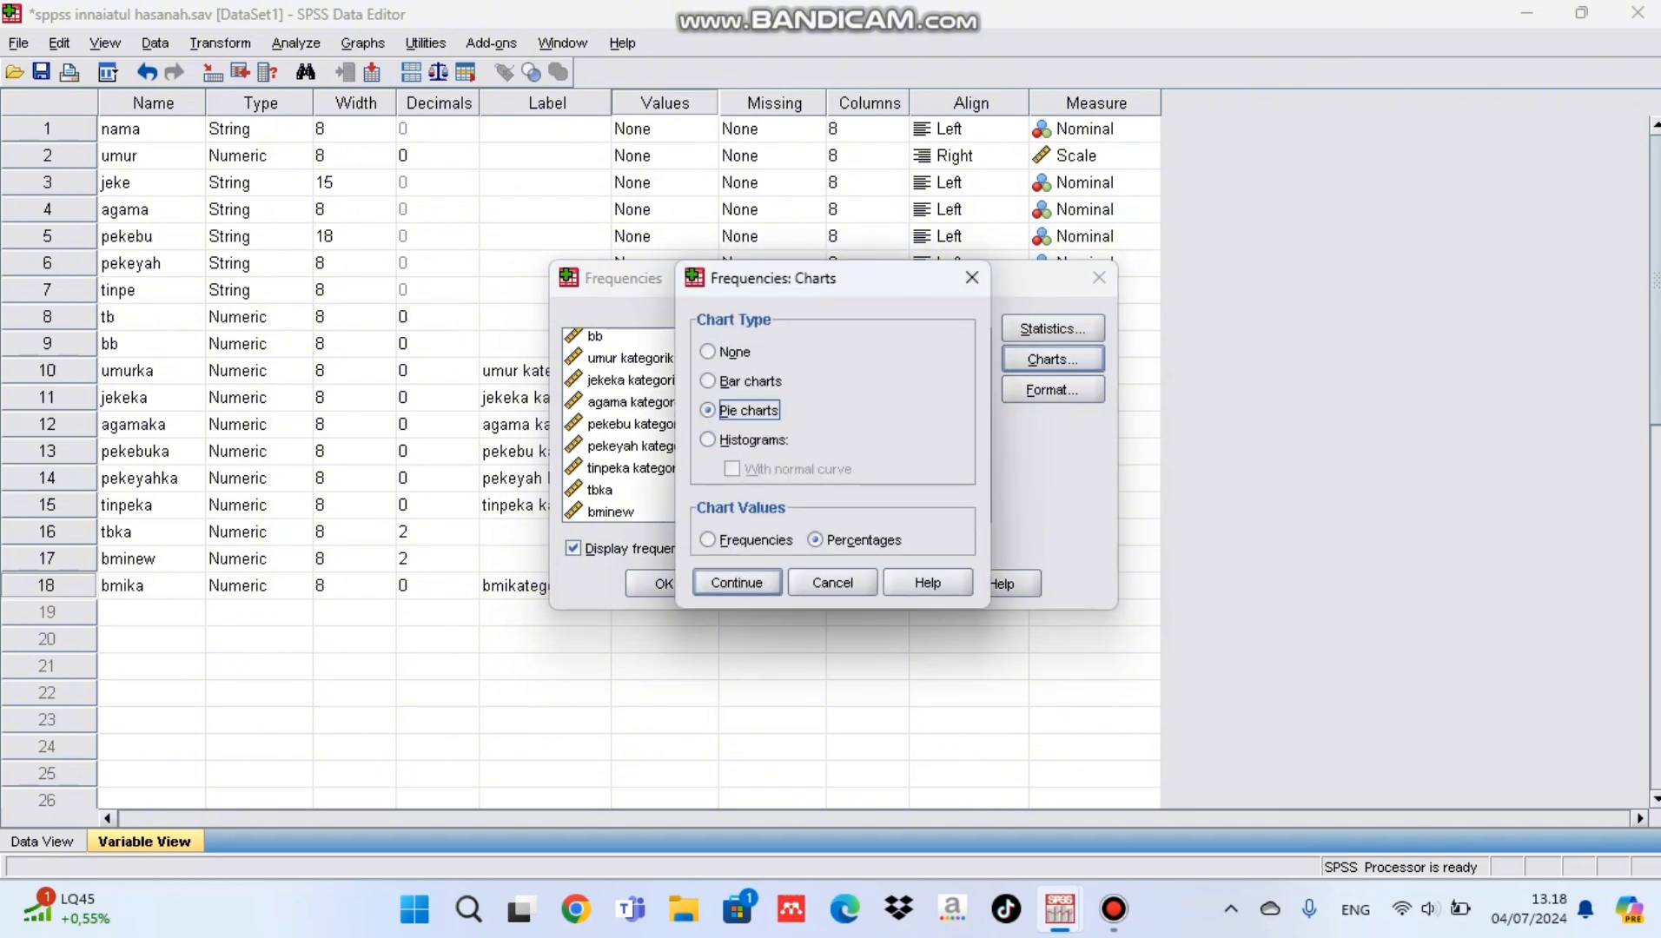
{"action": "left_click", "coordinate": [737, 582]}
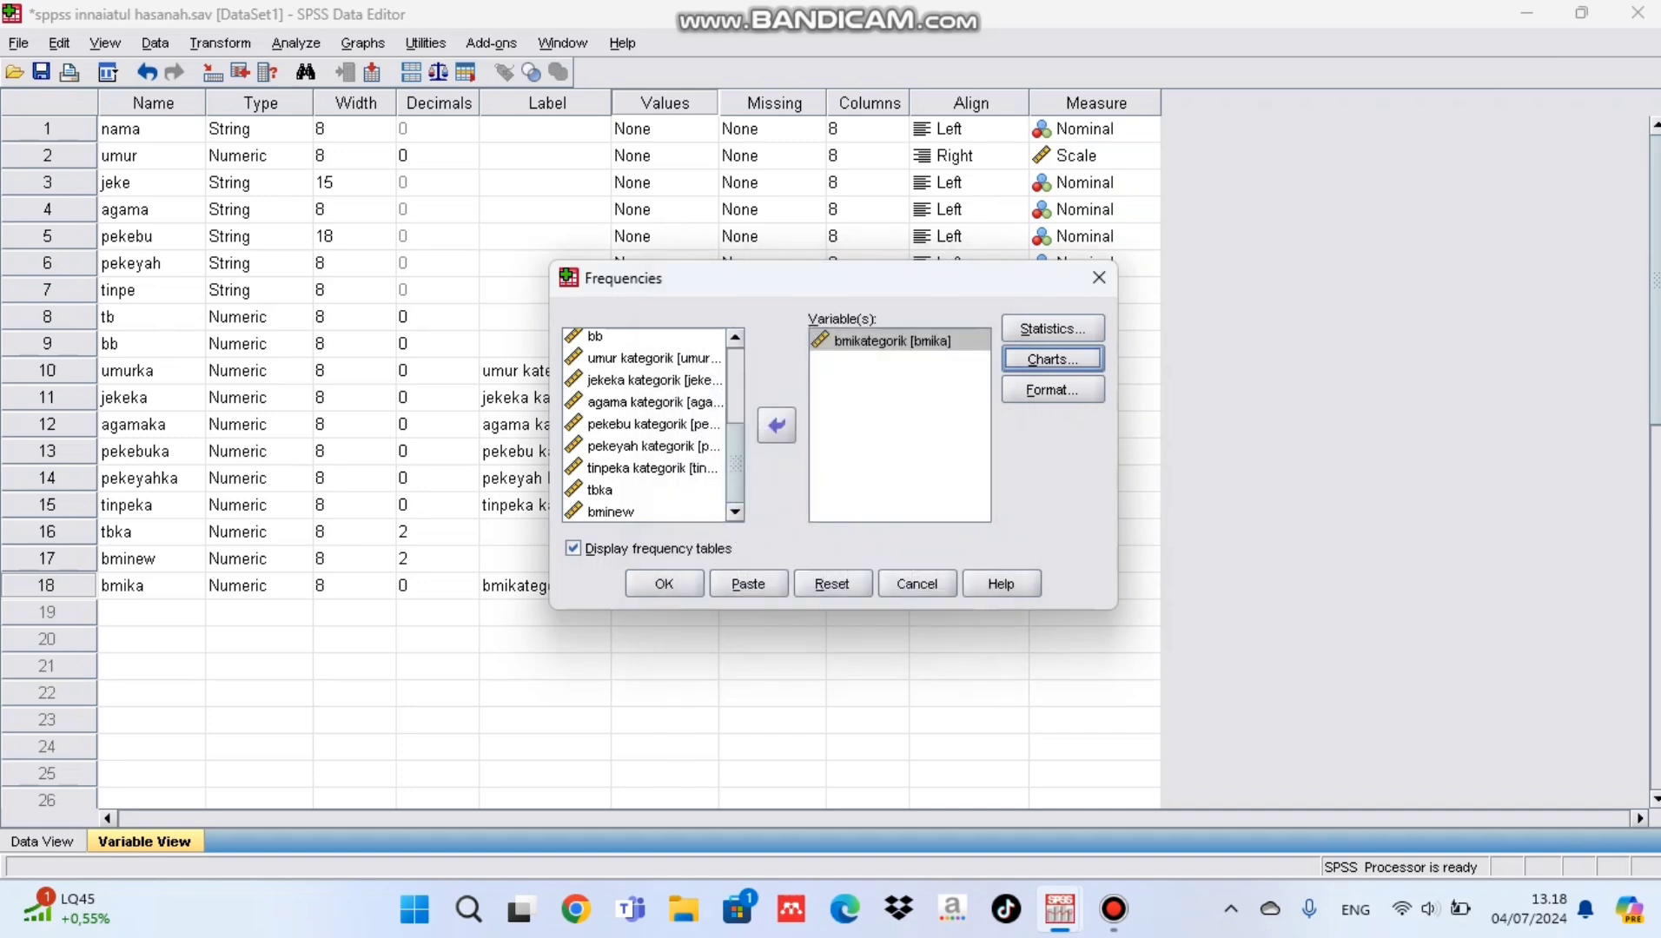
{"action": "left_click", "coordinate": [664, 584]}
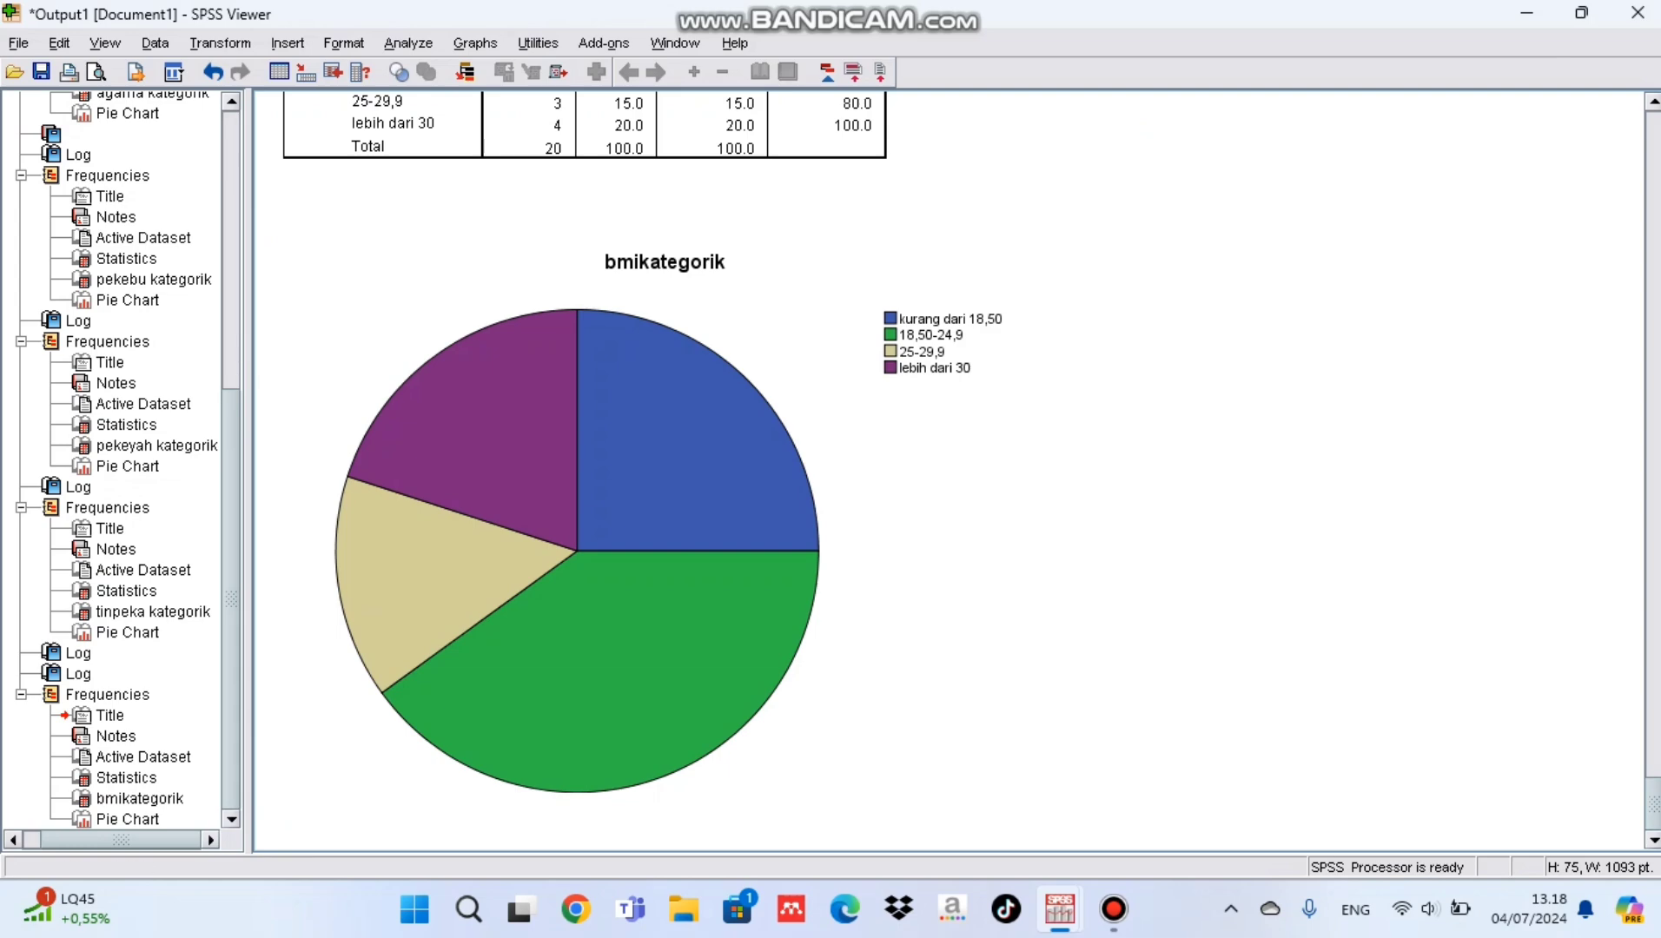
Step: Show percentage data labels on the bmikategorik pie chart, then close the chart editor and return to the data set
{"action": "double_click", "coordinate": [578, 547]}
{"action": "left_click", "coordinate": [763, 165]}
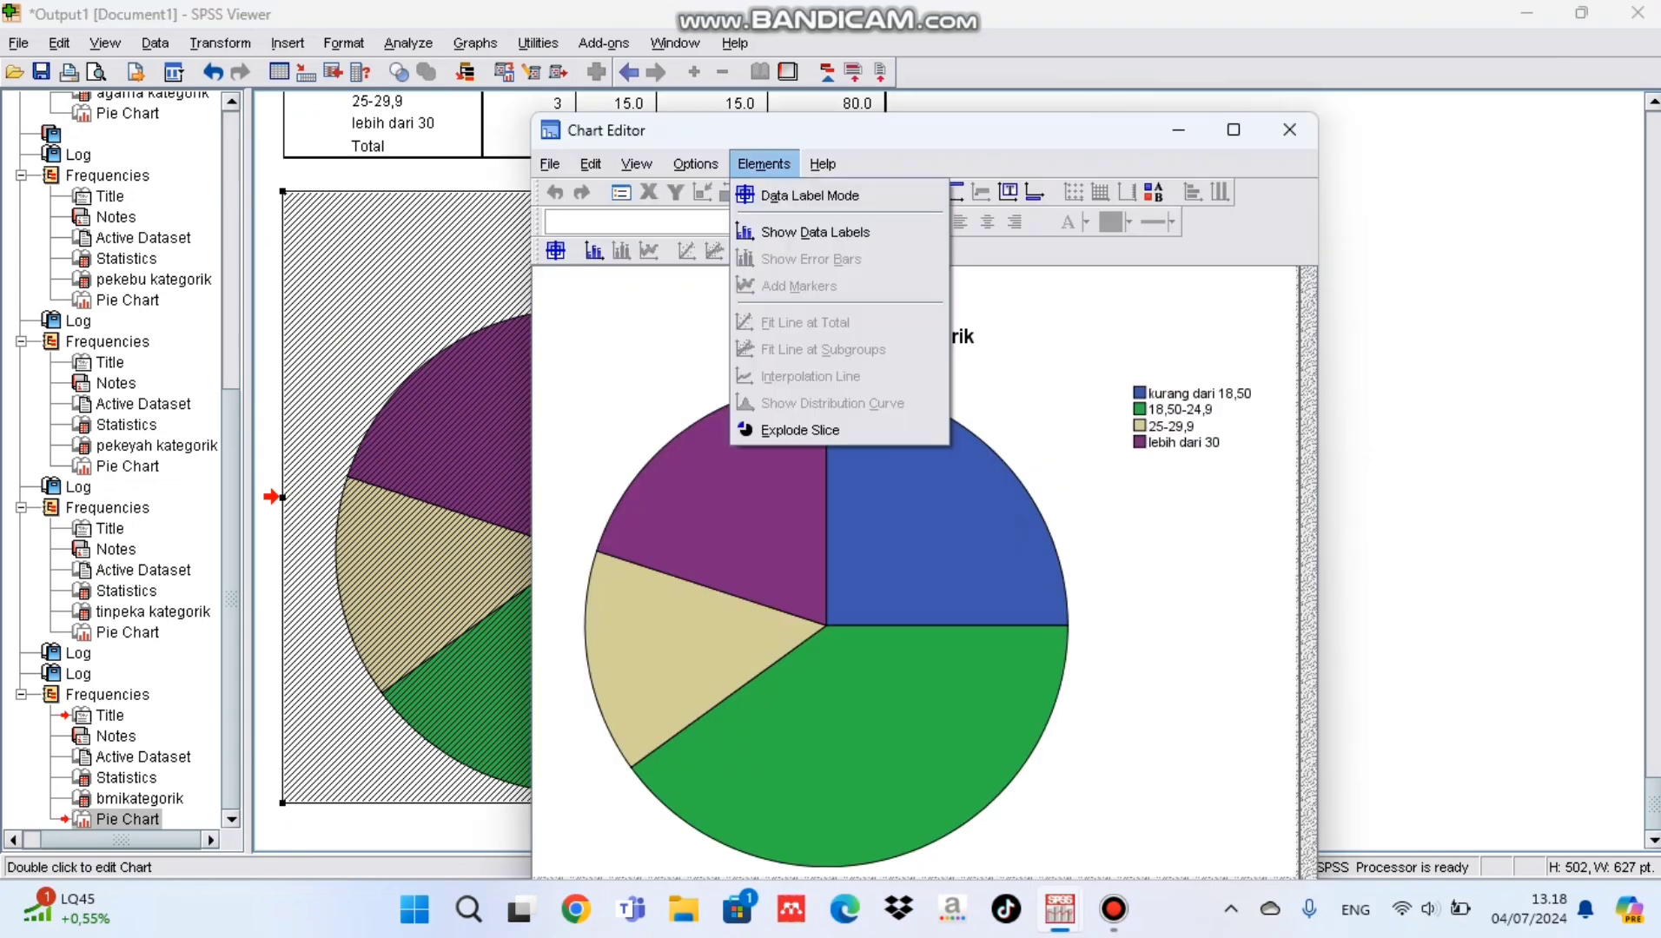
{"action": "left_click", "coordinate": [815, 232]}
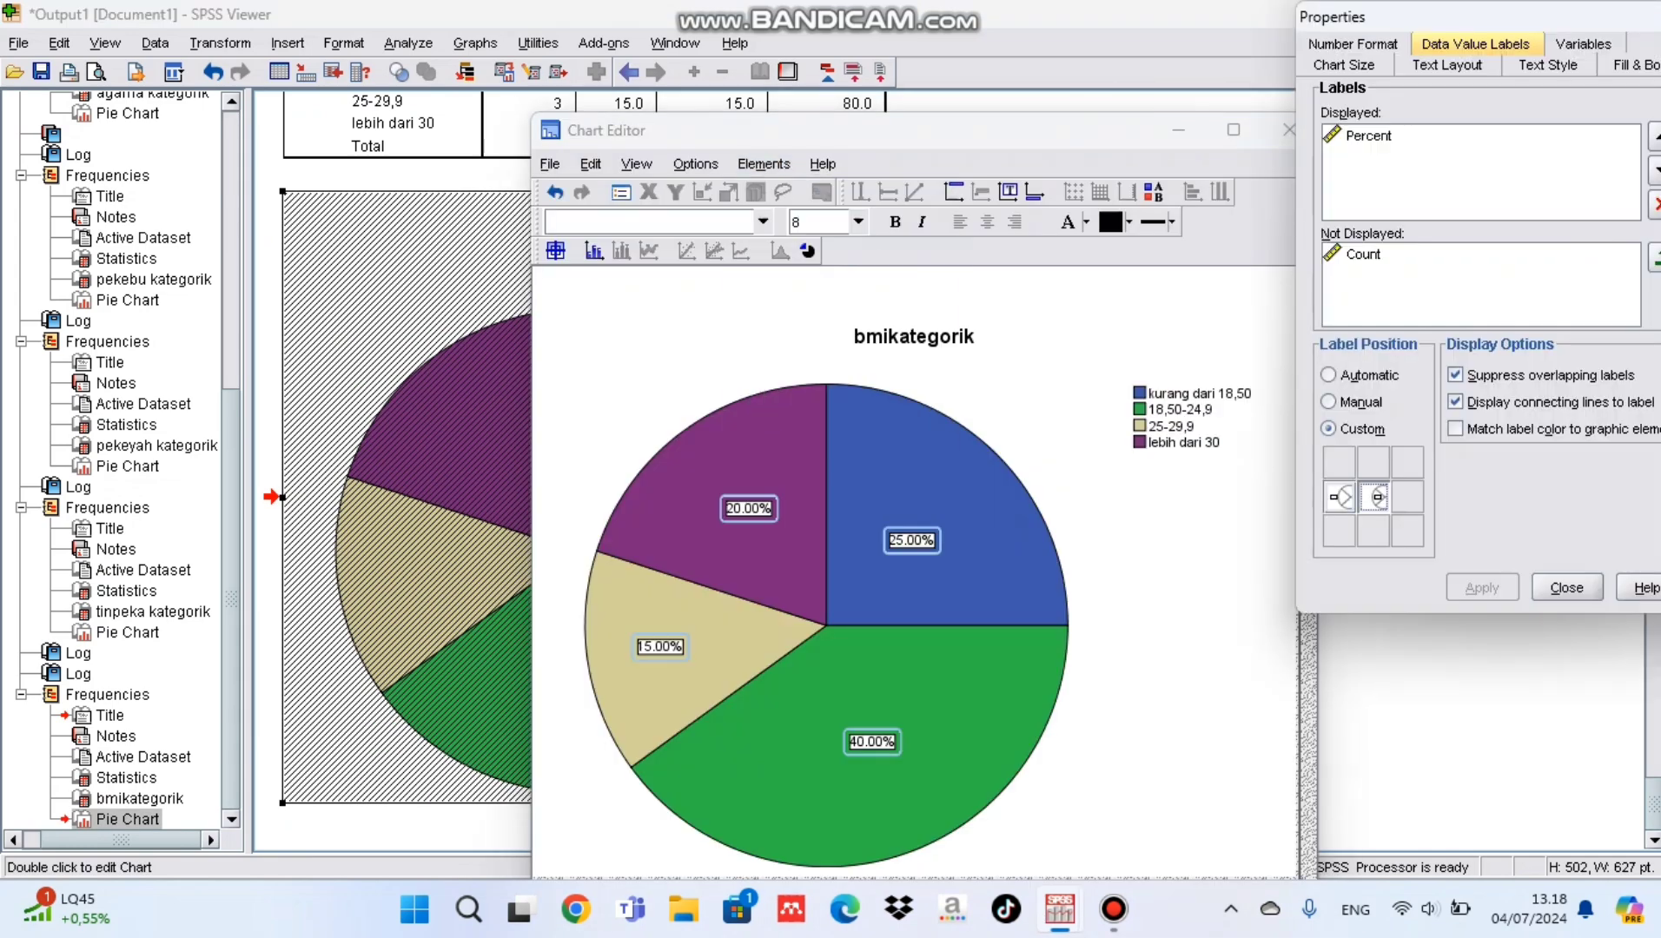
{"action": "left_click", "coordinate": [1567, 587]}
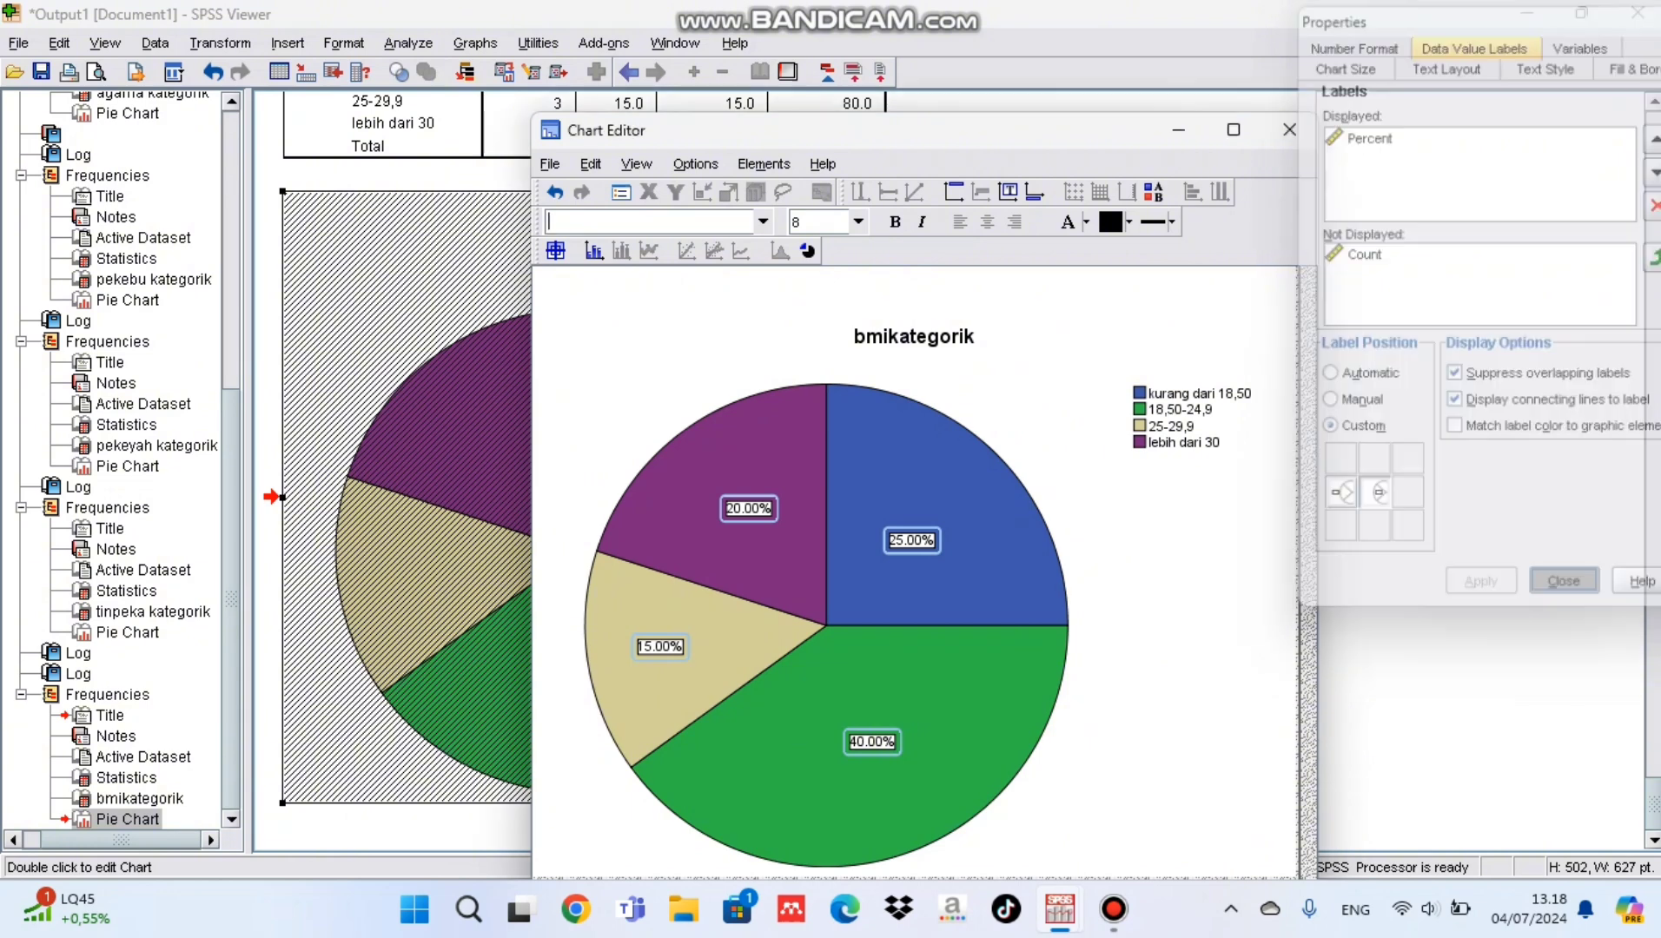
{"action": "left_click", "coordinate": [1288, 129]}
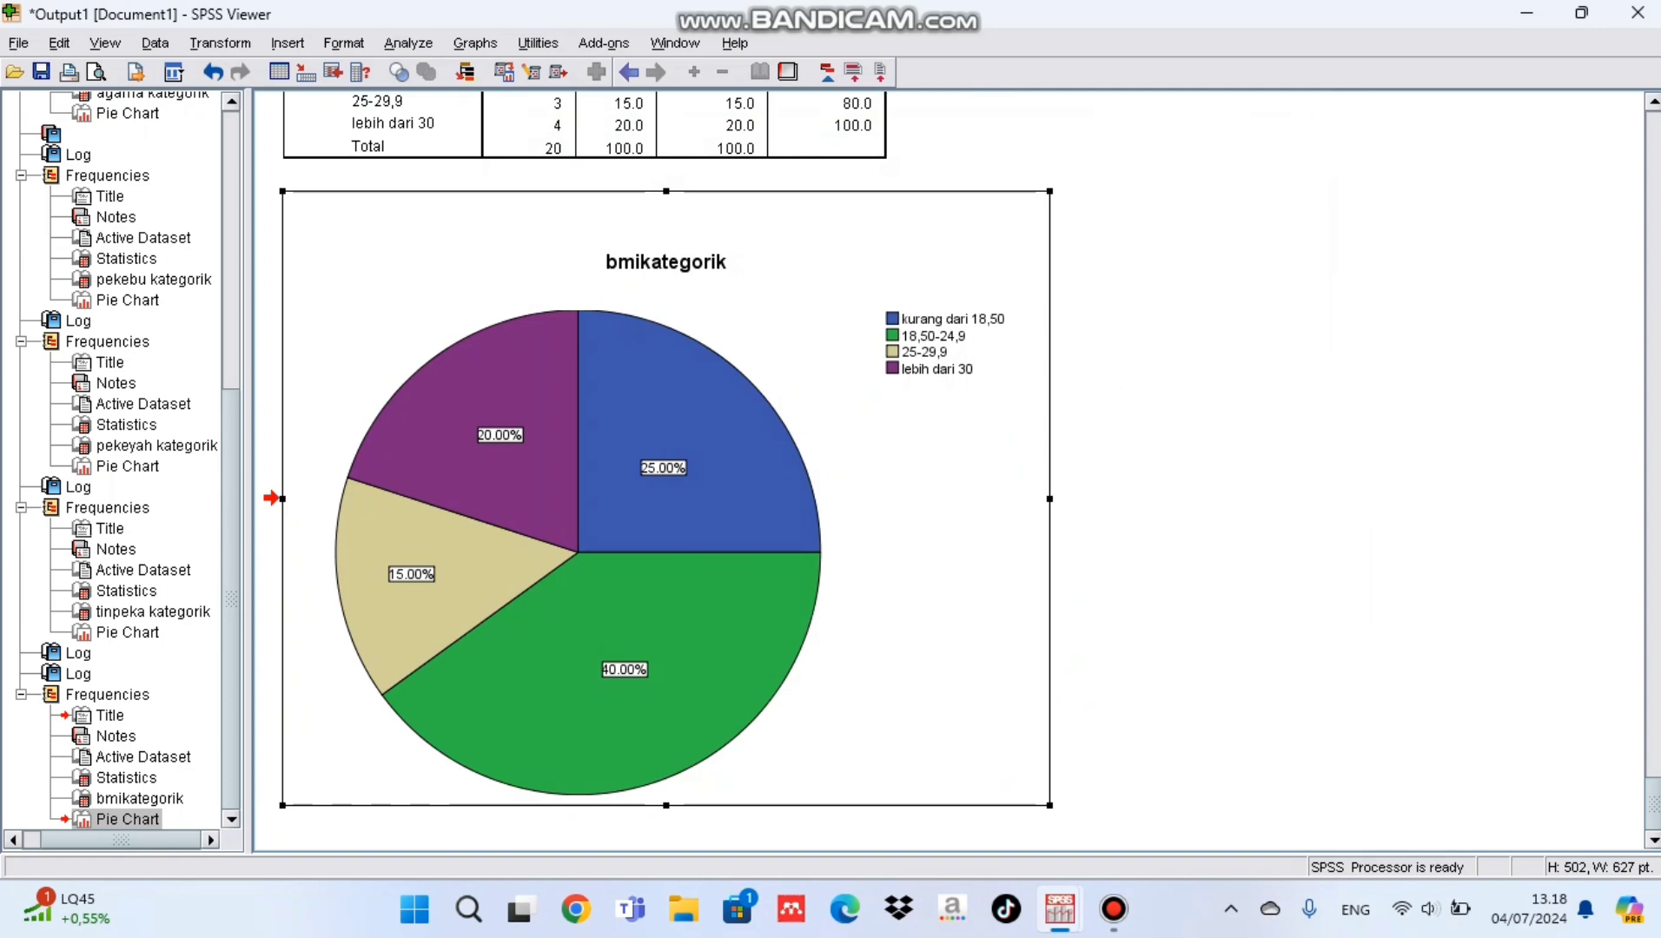
{"action": "mouse_move", "coordinate": [1113, 908]}
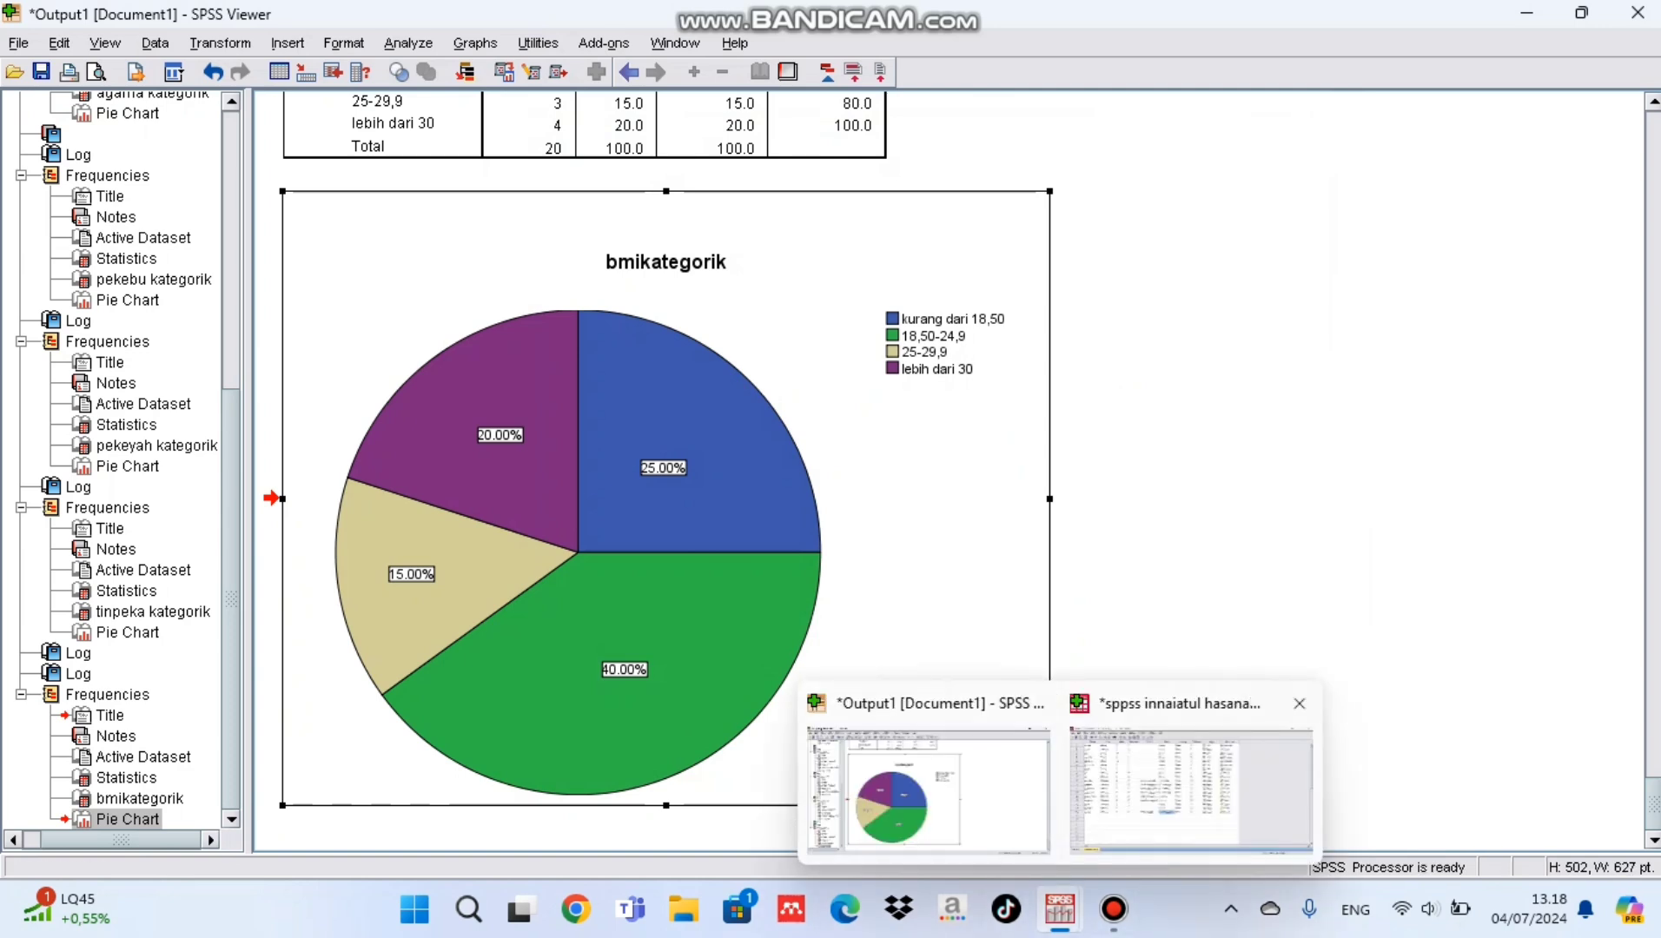
{"action": "left_click", "coordinate": [1190, 782]}
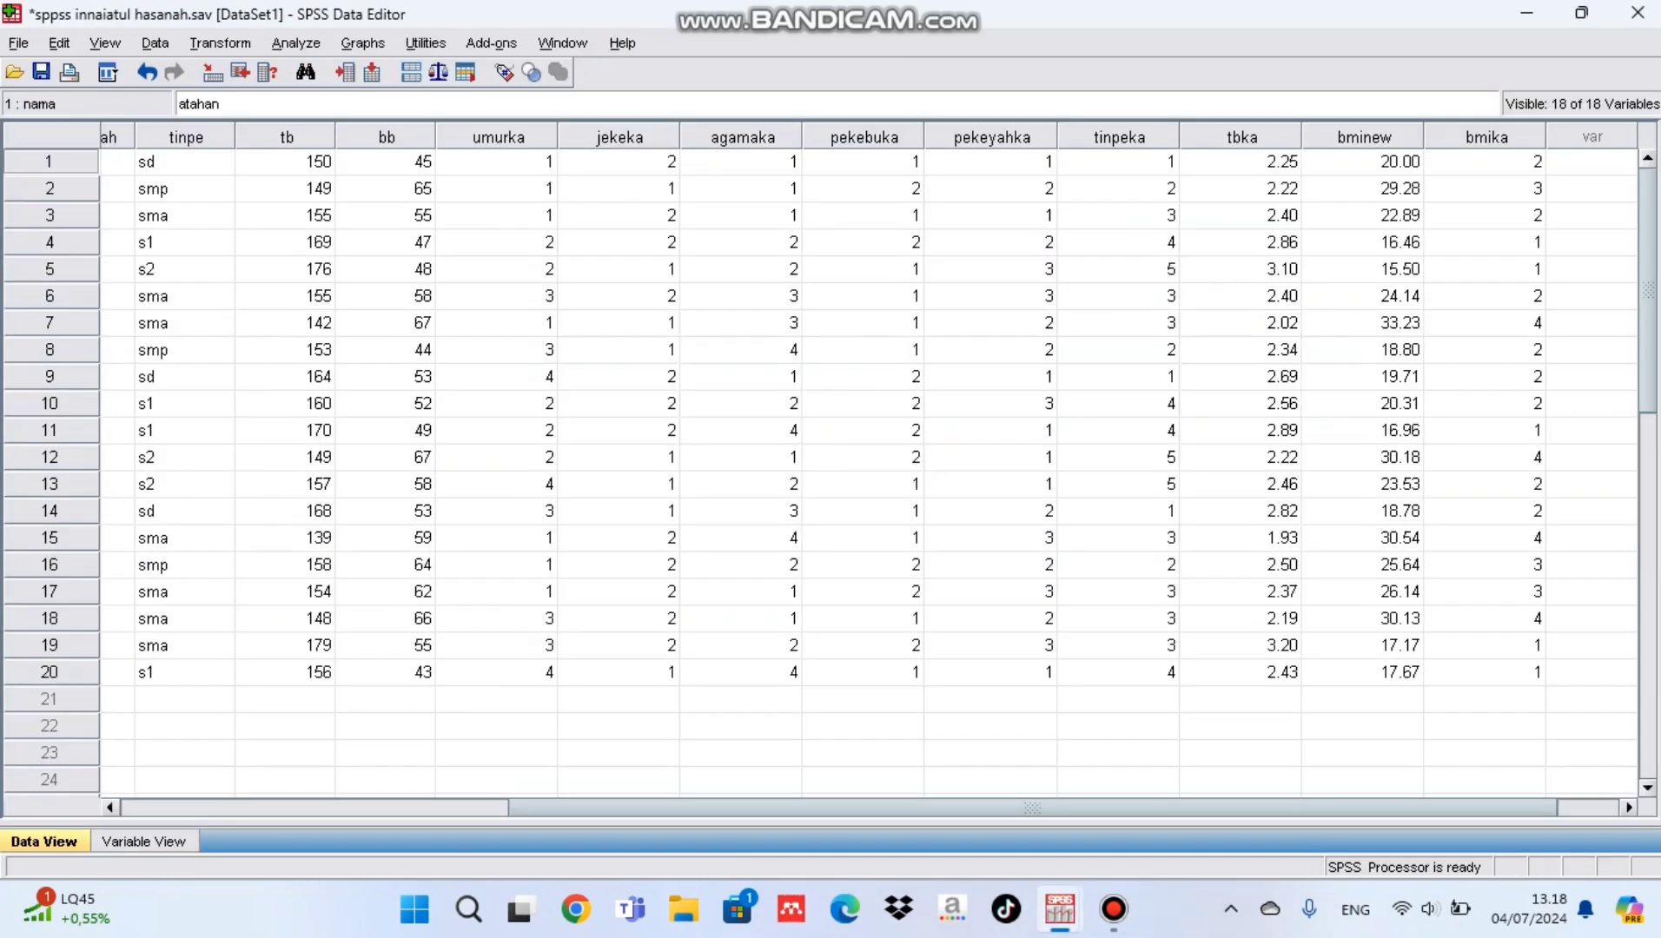